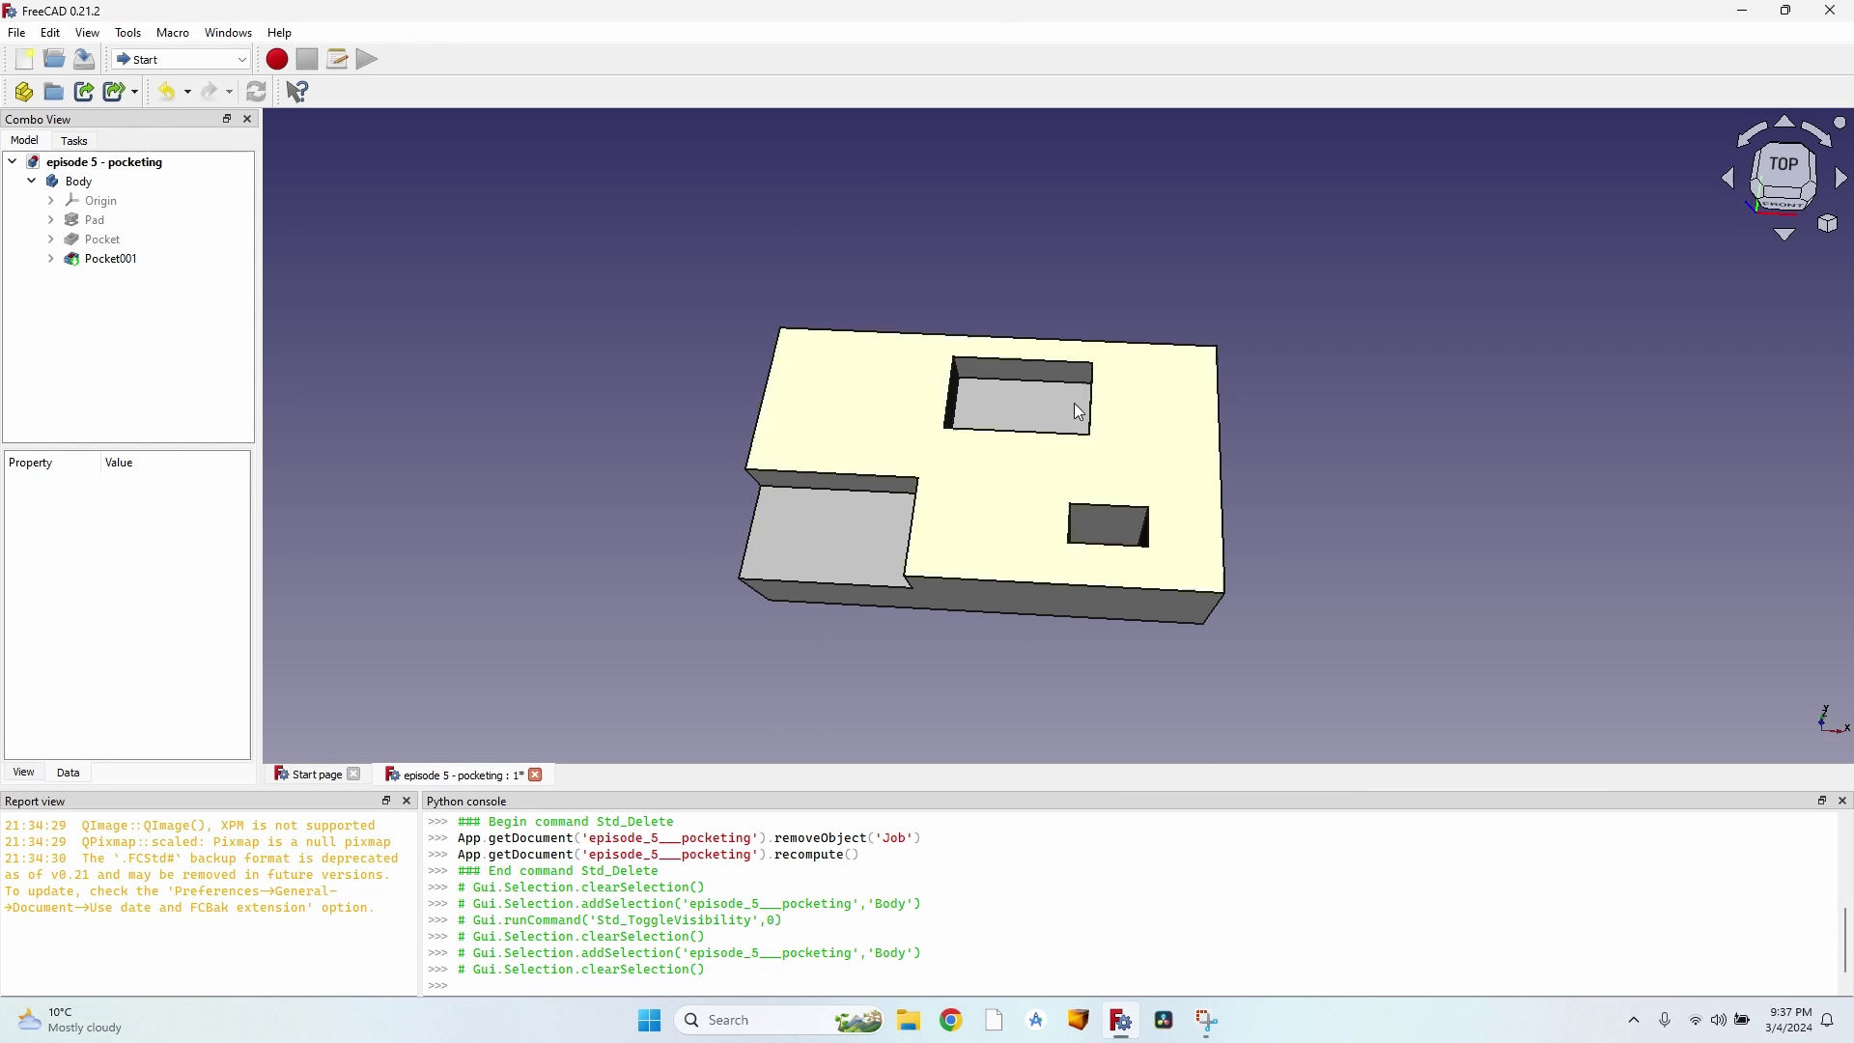
# Step: Select the Body, switch to the Path workbench and create a new Job for it
pyautogui.moveTo(1146, 476); pyautogui.dragTo(999, 304, button='middle')
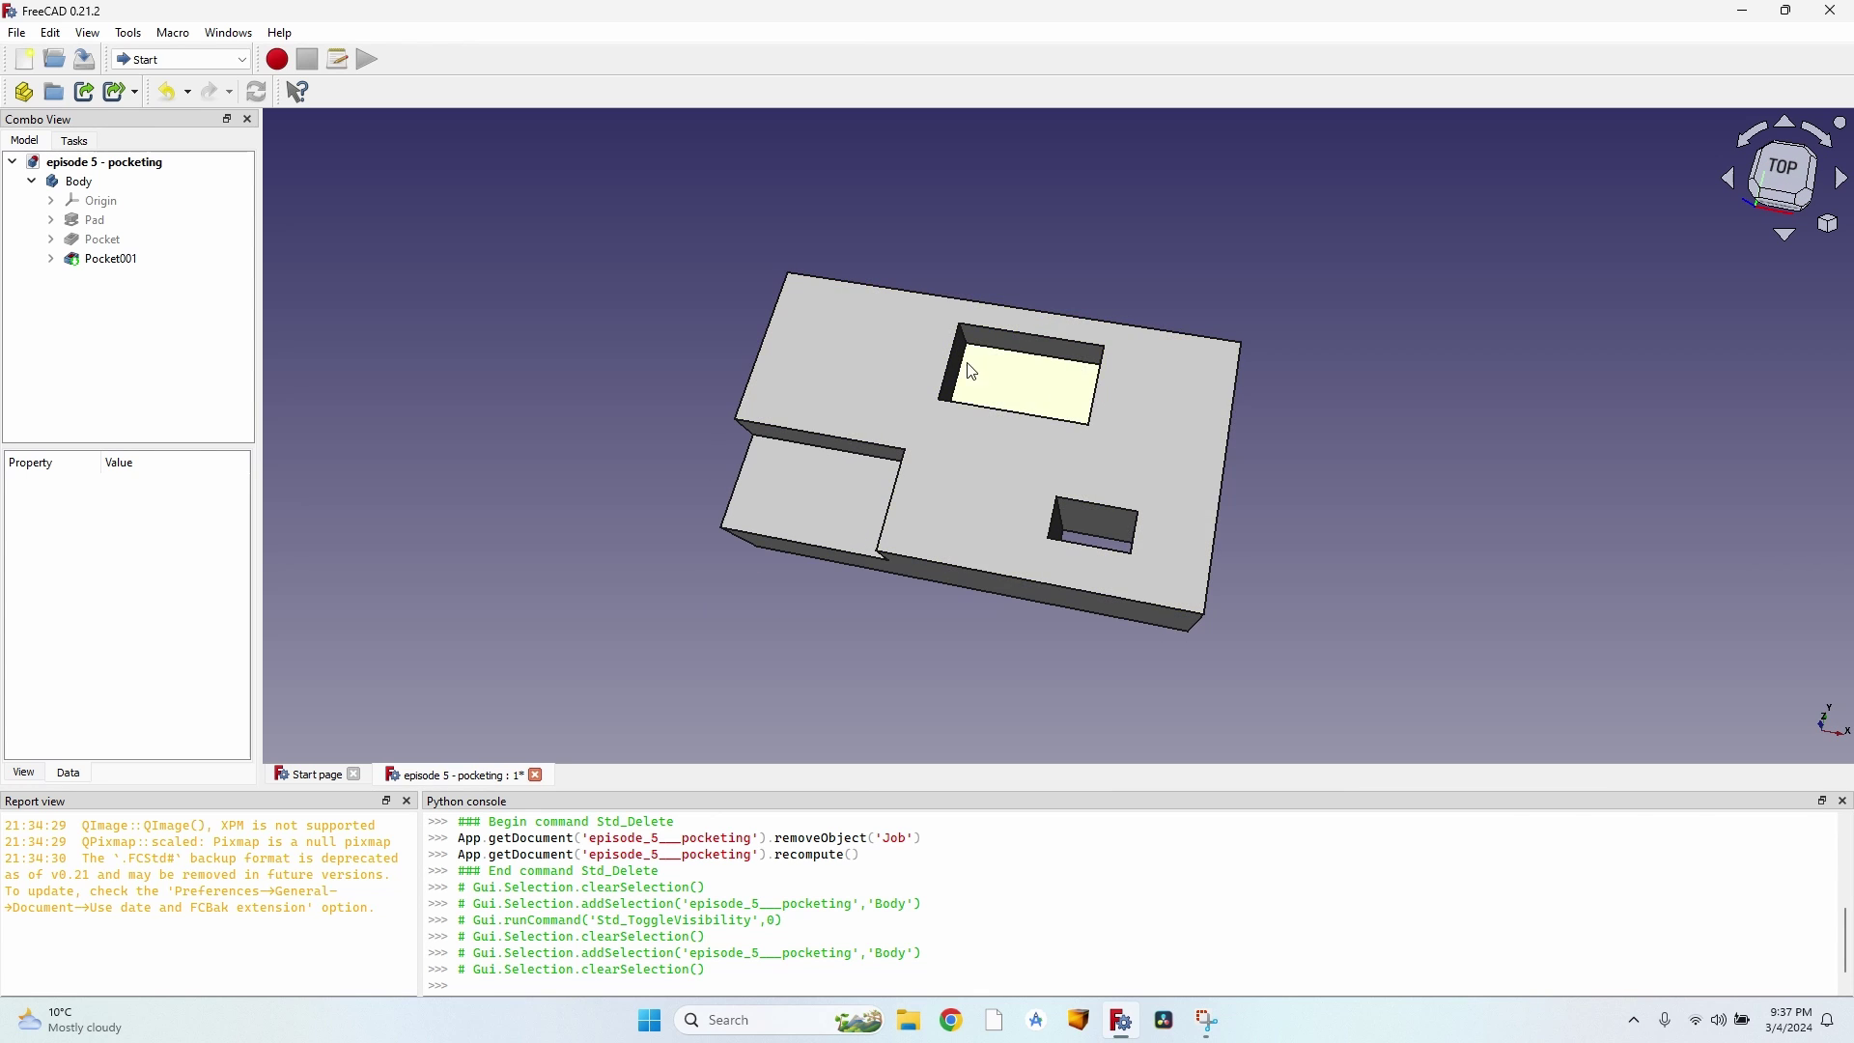
pyautogui.moveTo(748, 489); pyautogui.dragTo(774, 460, button='middle')
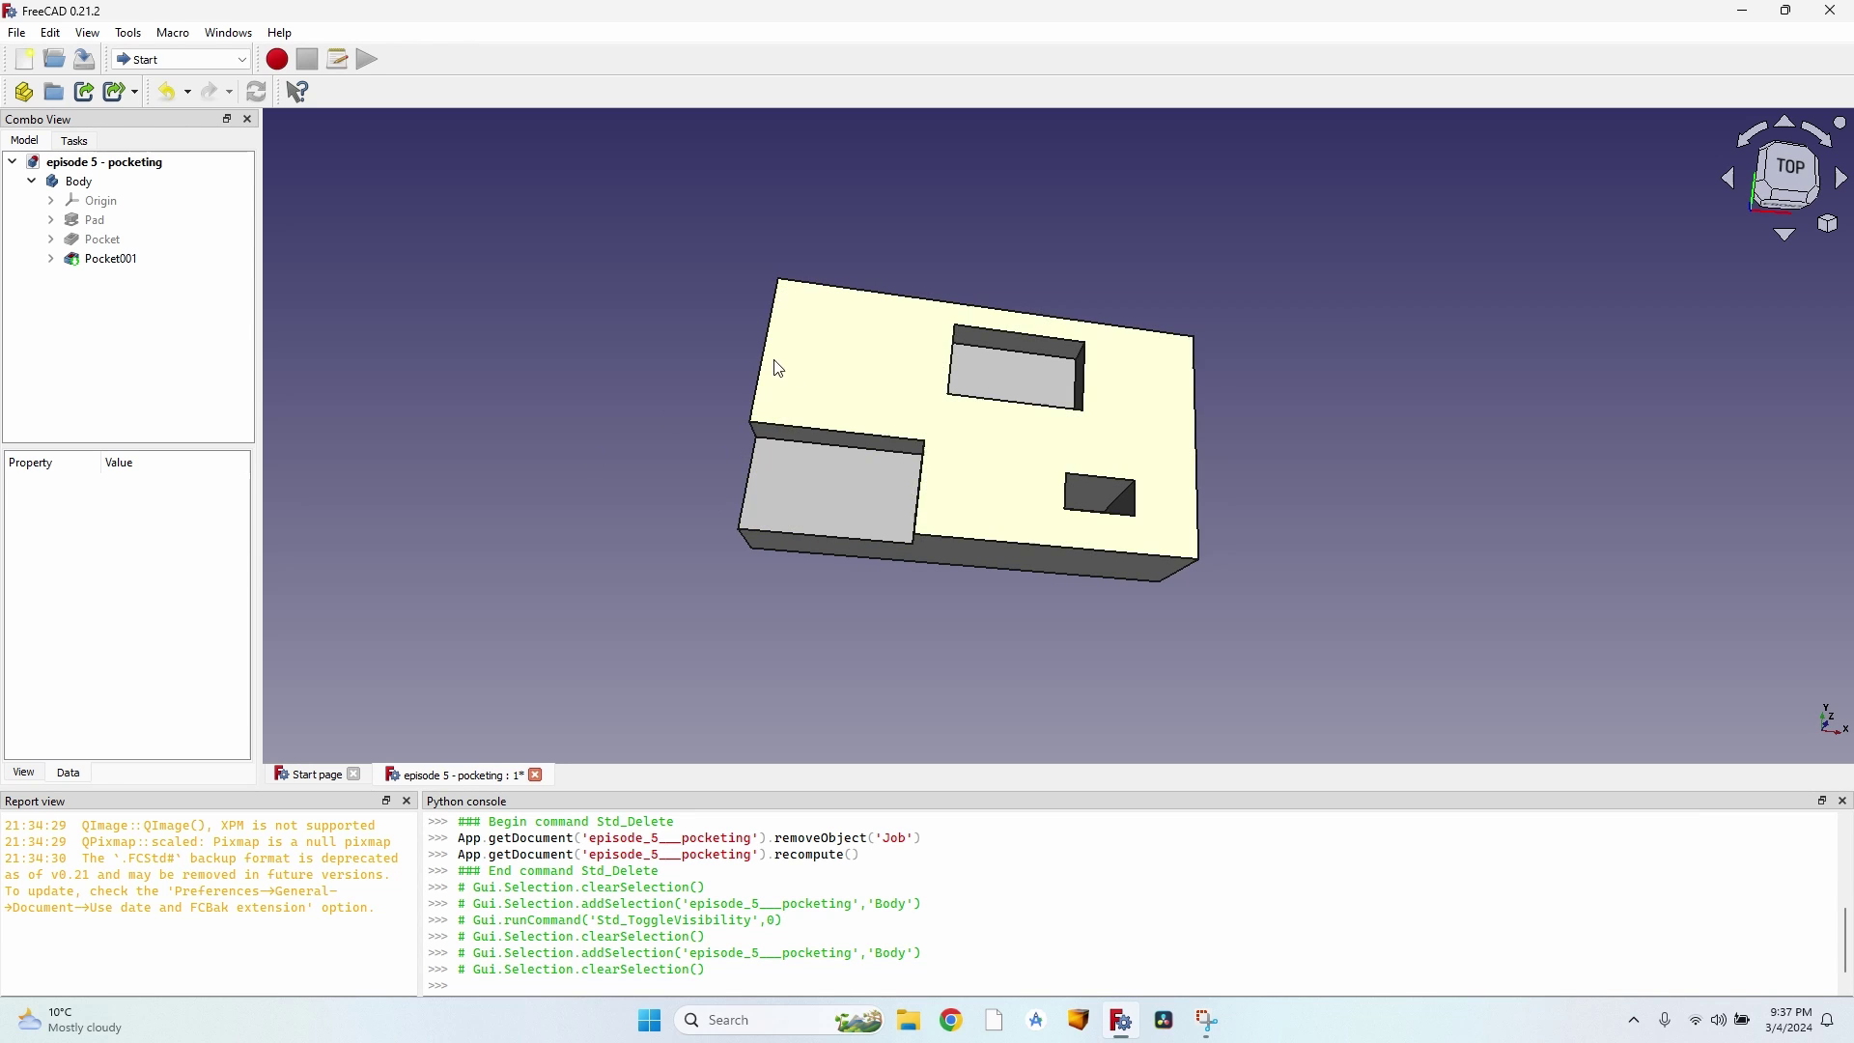
pyautogui.moveTo(773, 364); pyautogui.dragTo(831, 378, button='middle')
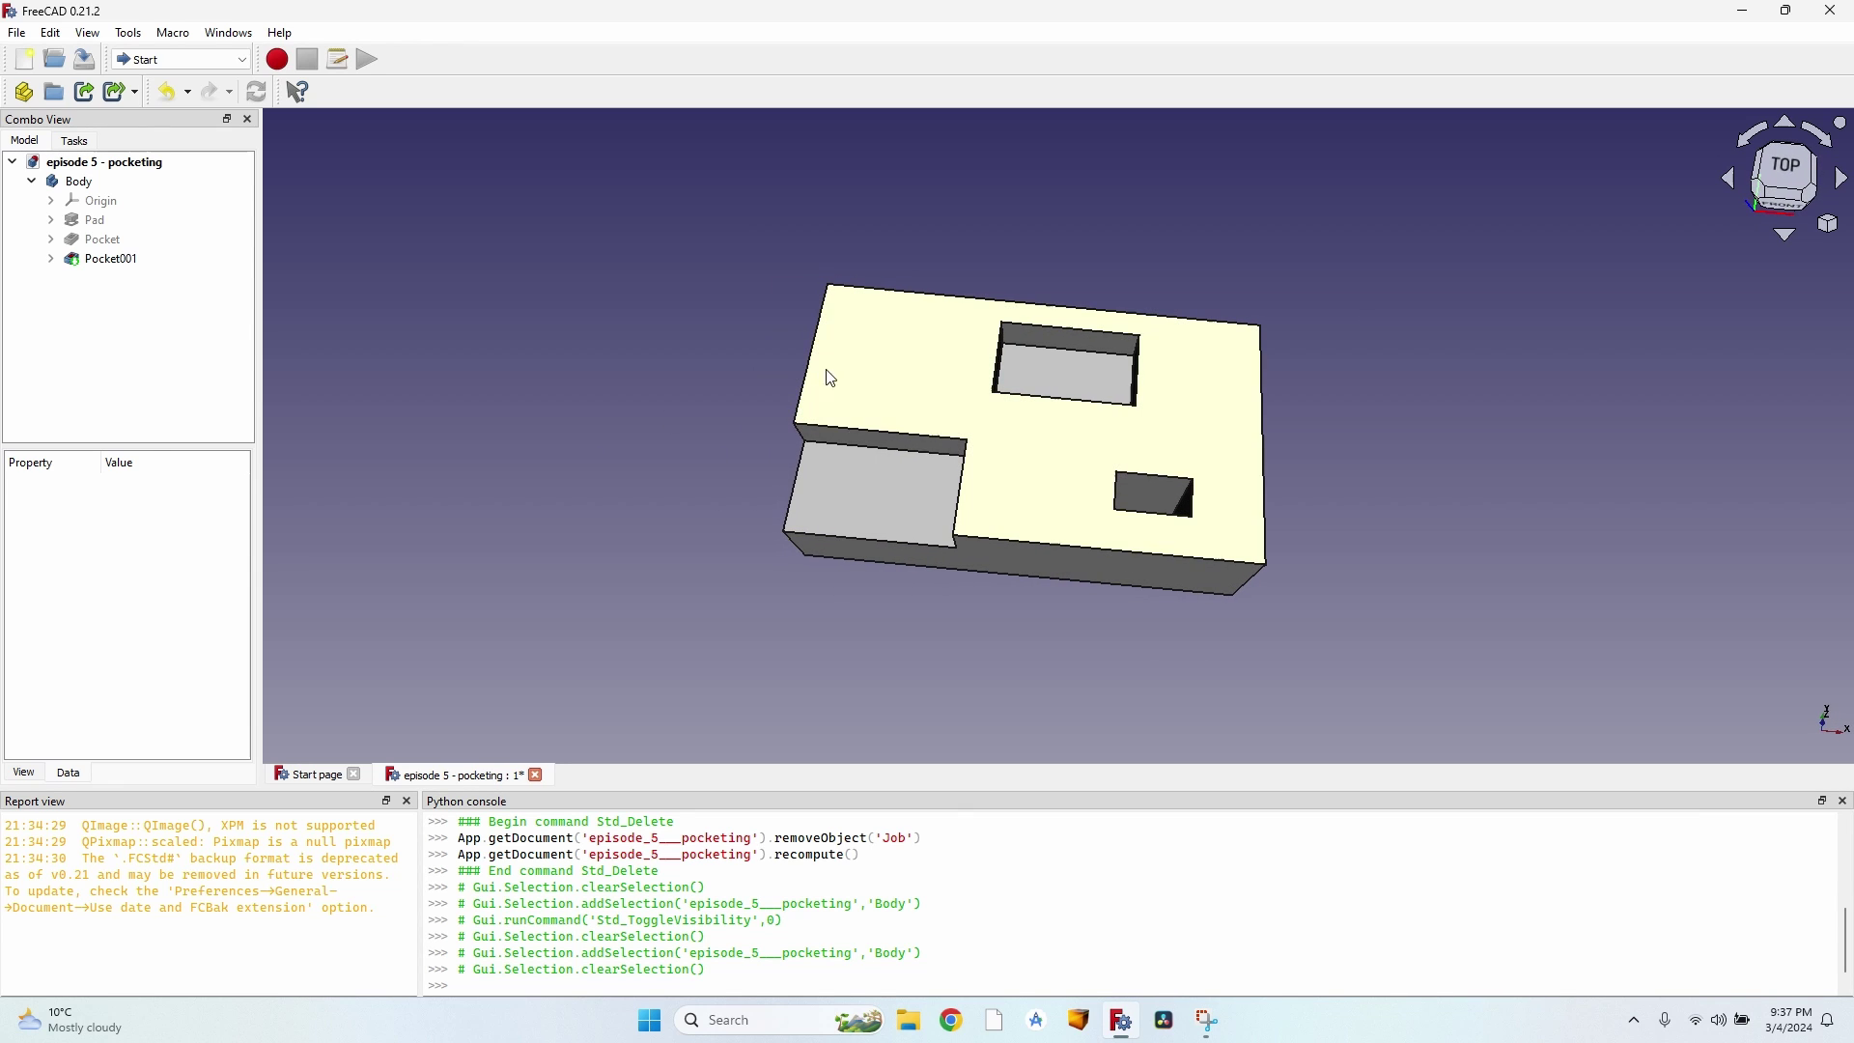
pyautogui.click(79, 181)
pyautogui.click(170, 61)
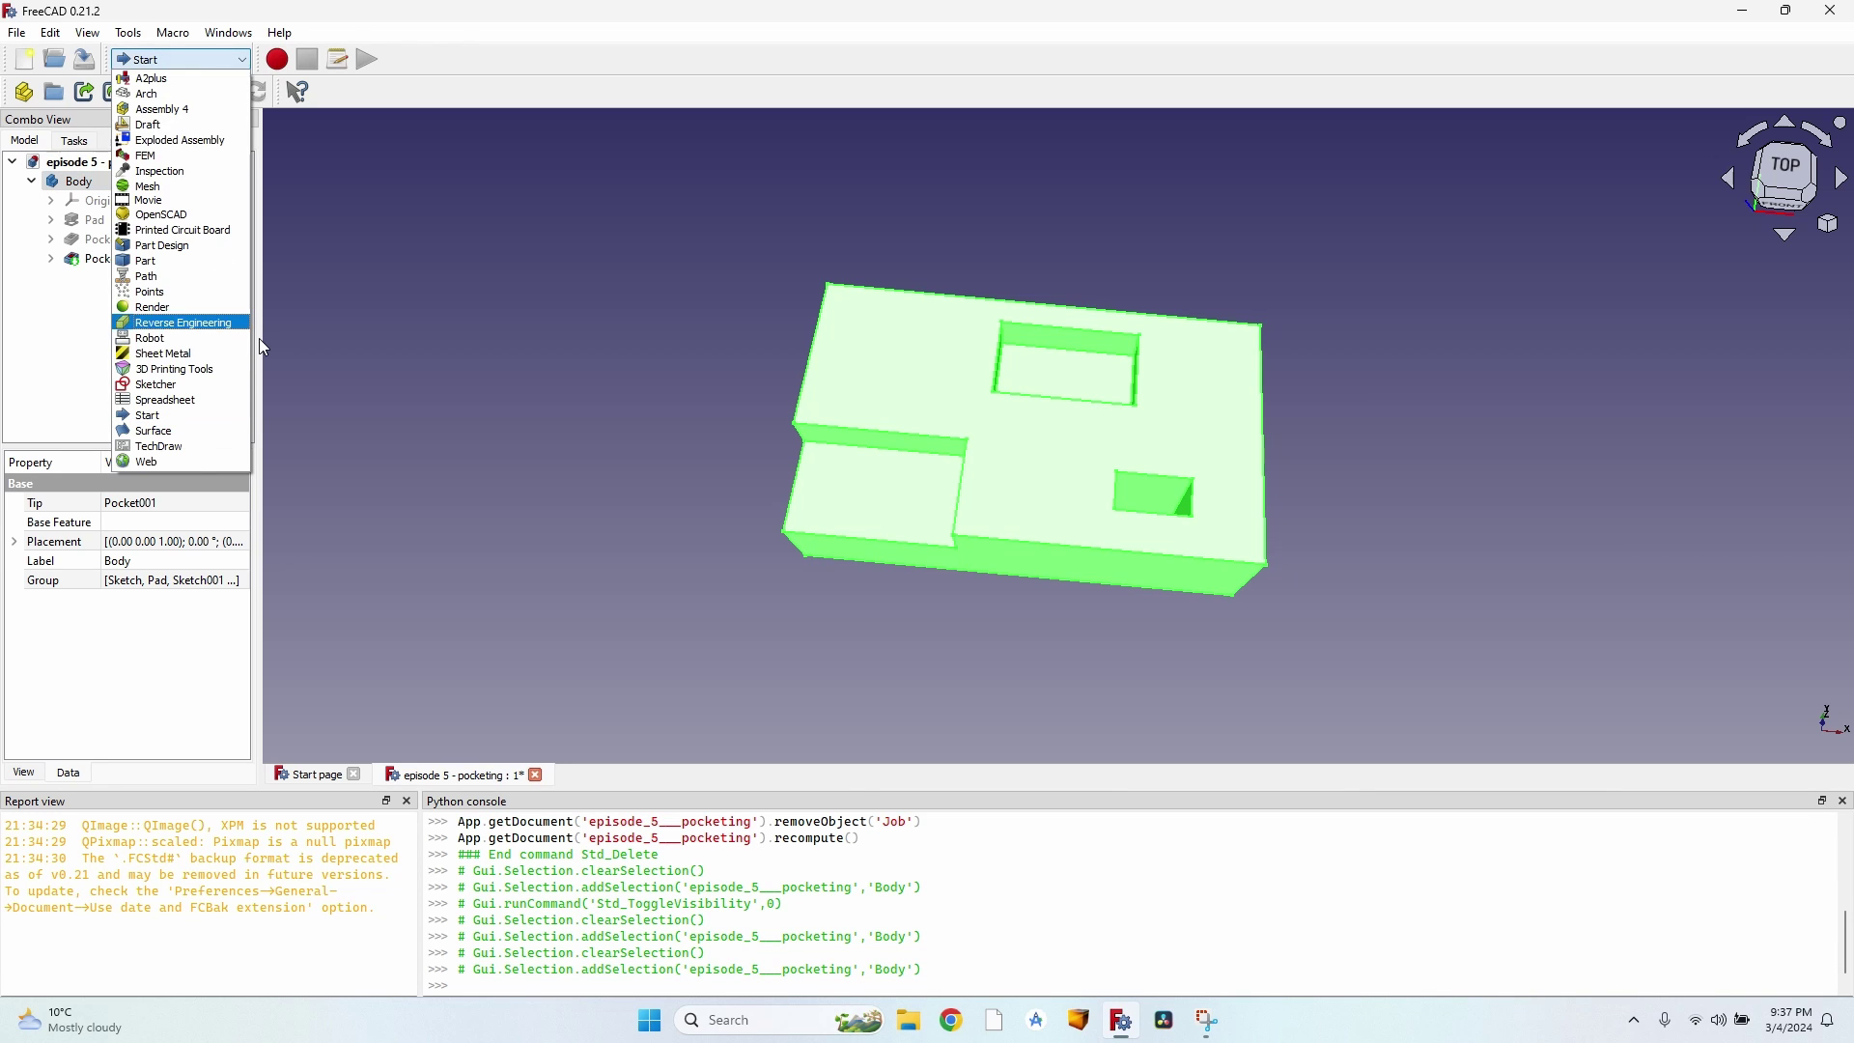
pyautogui.click(541, 336)
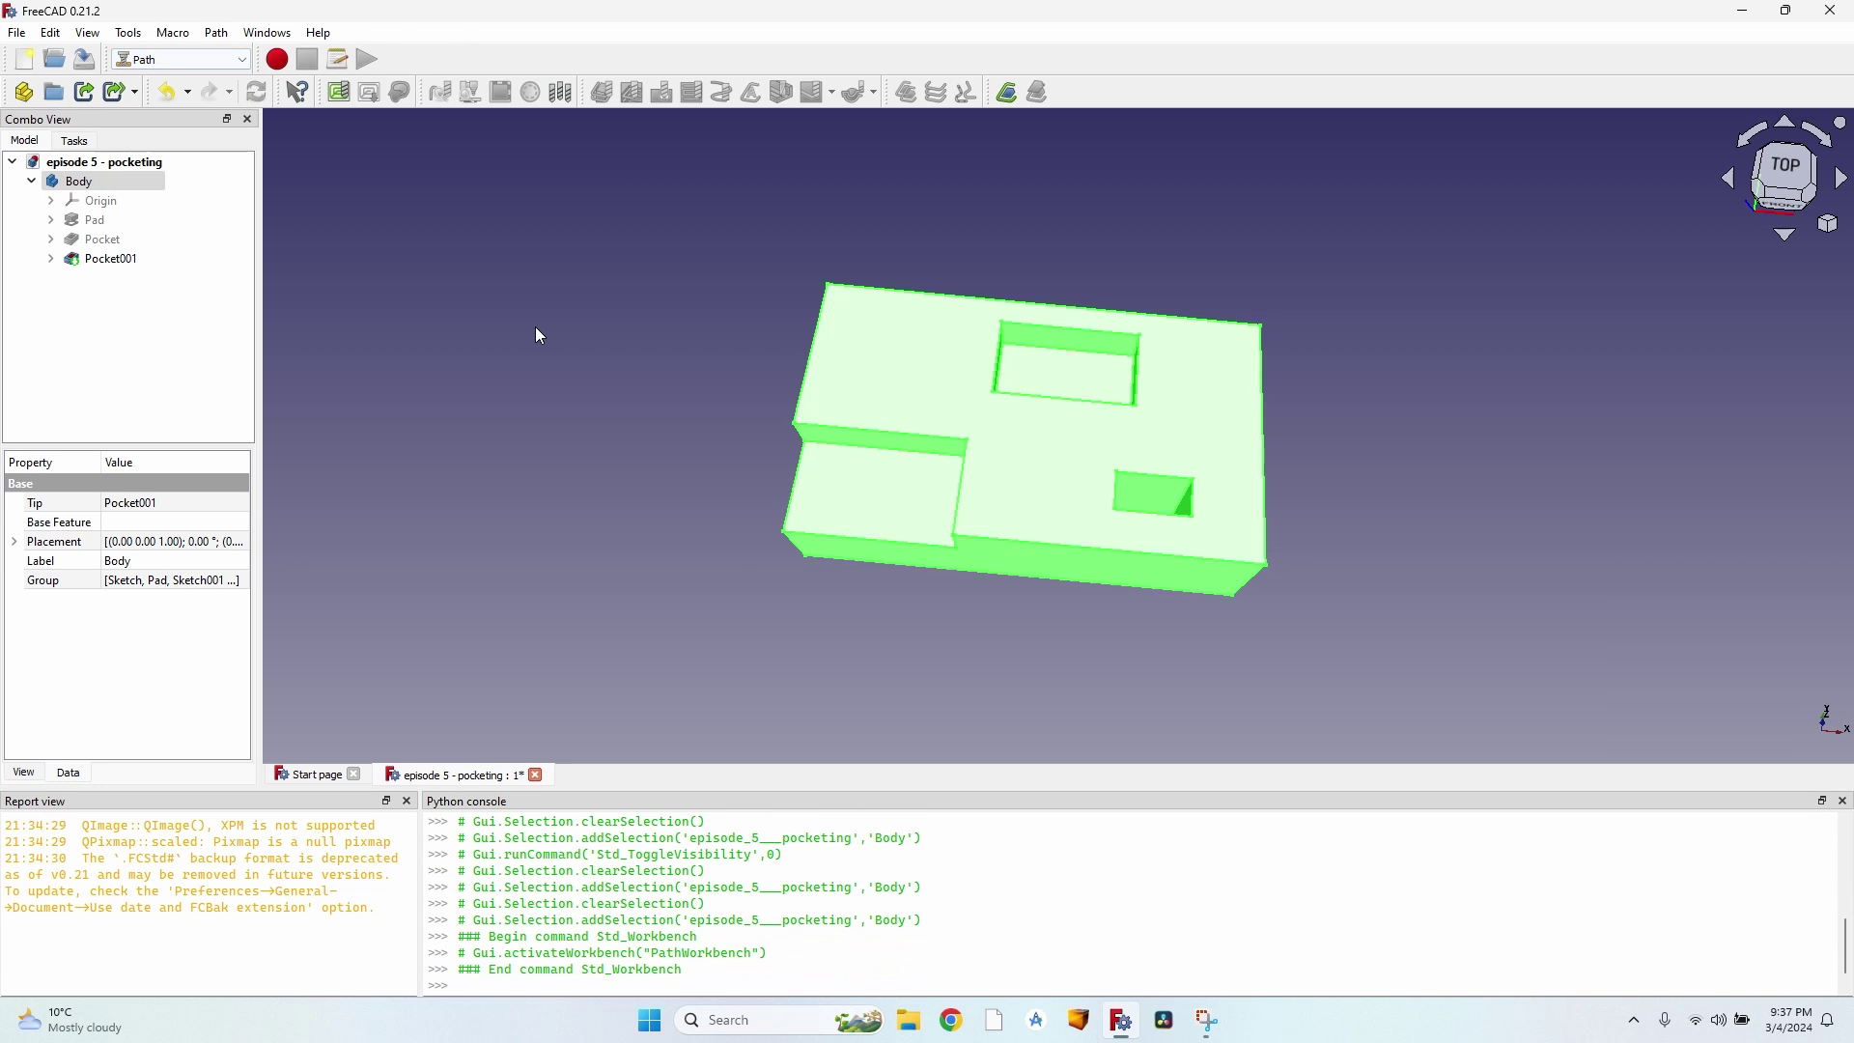
pyautogui.click(339, 97)
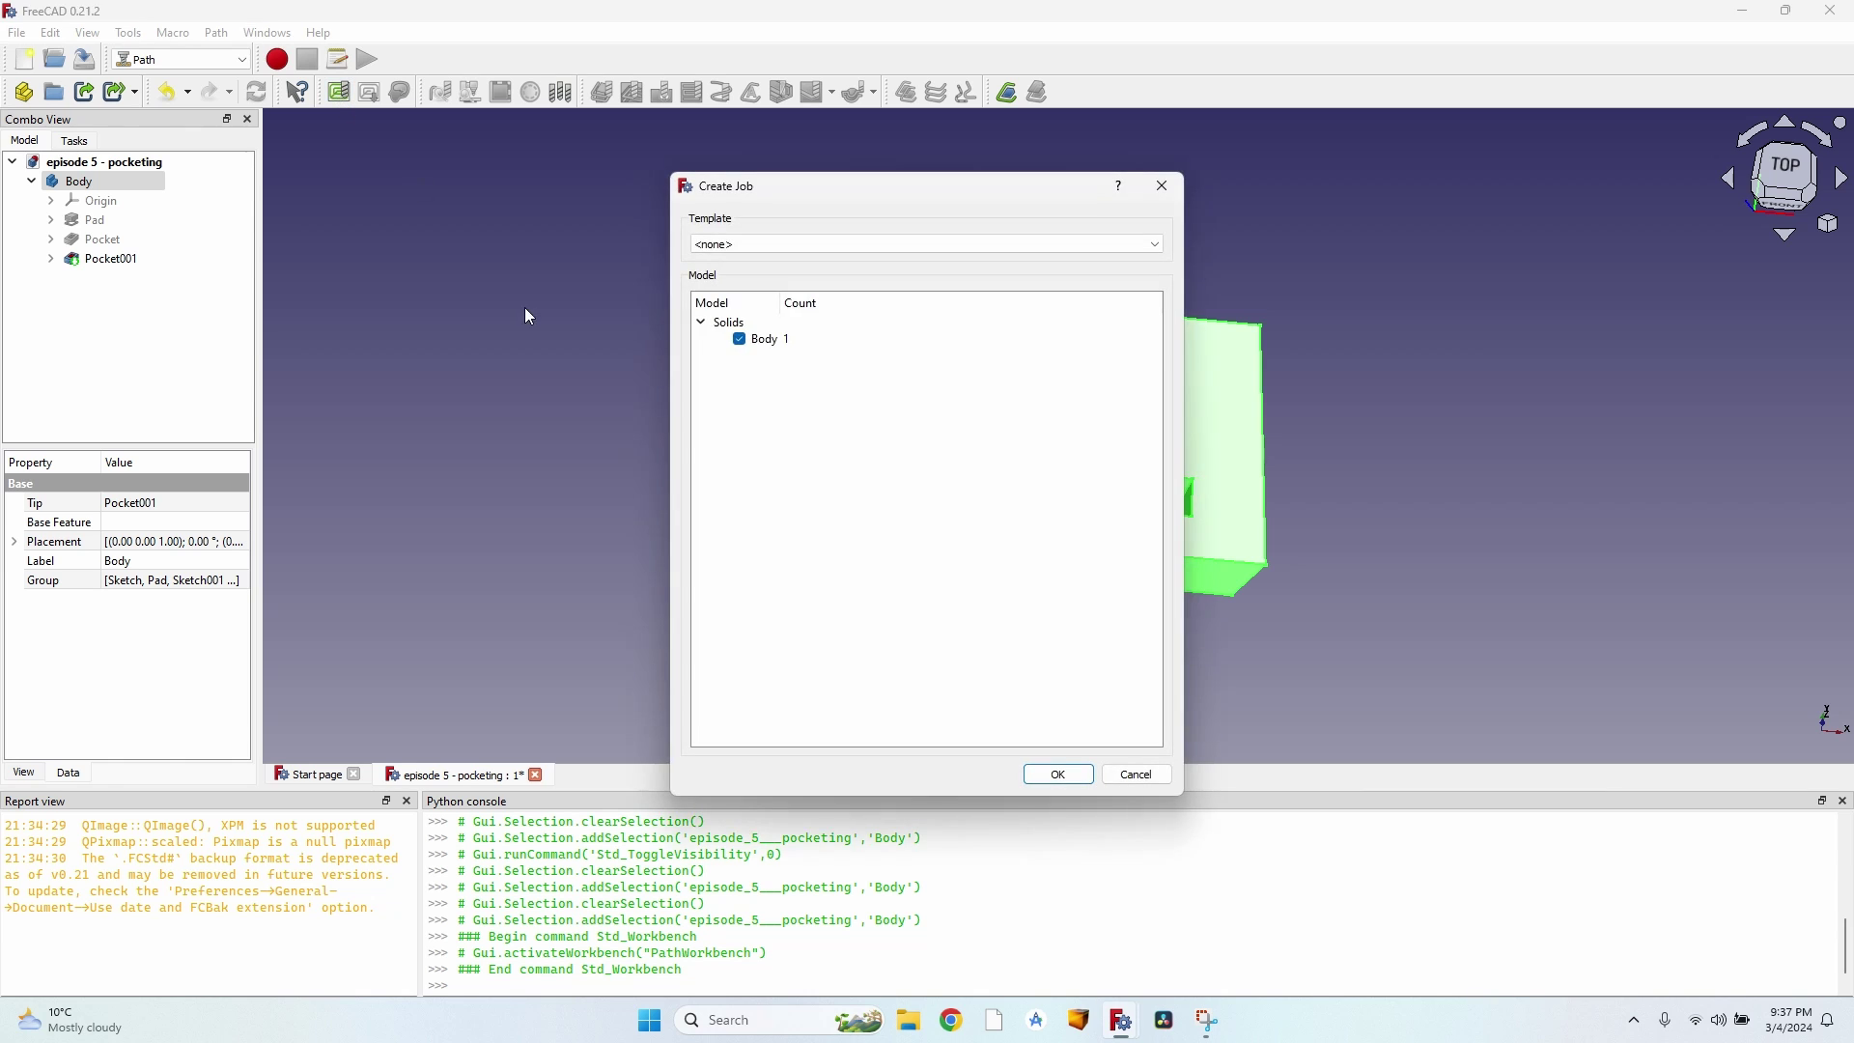
pyautogui.click(1057, 771)
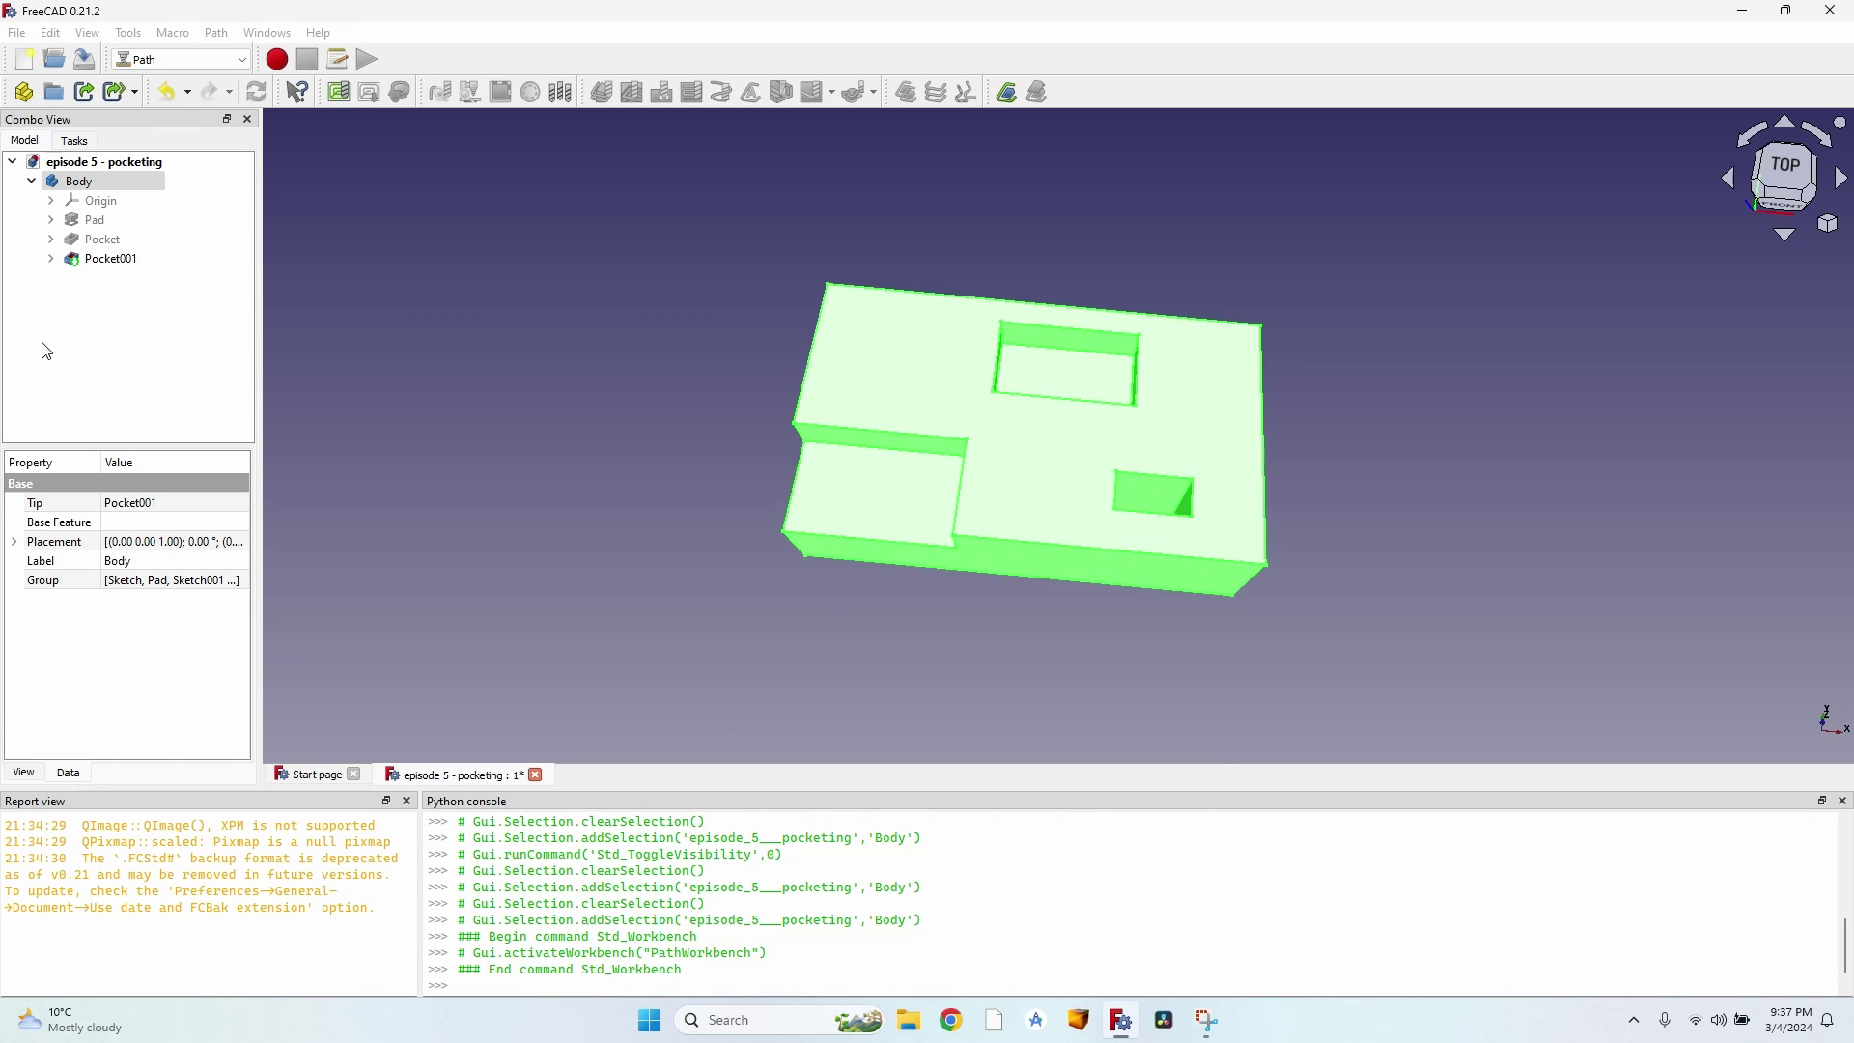
# Step: Add the 6 mm endmill tool bit to the job's tool controllers
pyautogui.moveTo(260, 348); pyautogui.dragTo(681, 348)
pyautogui.click(198, 251)
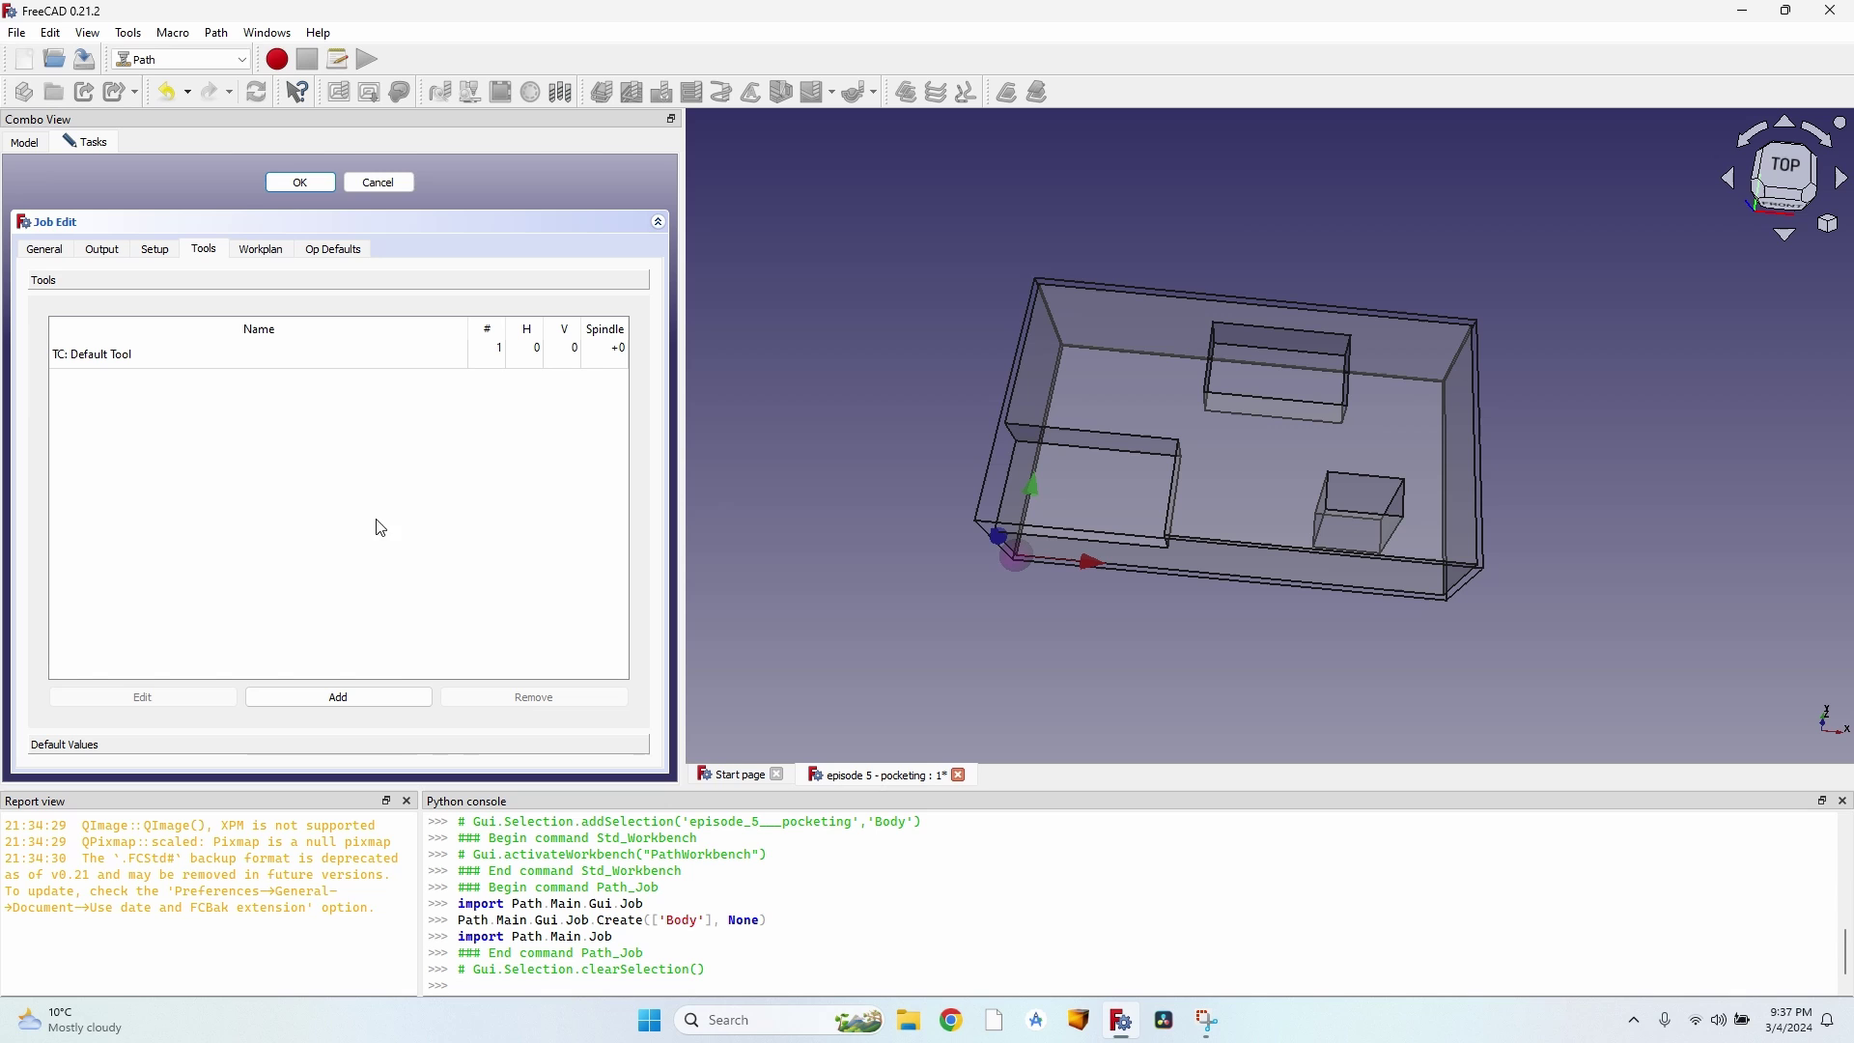
pyautogui.click(353, 705)
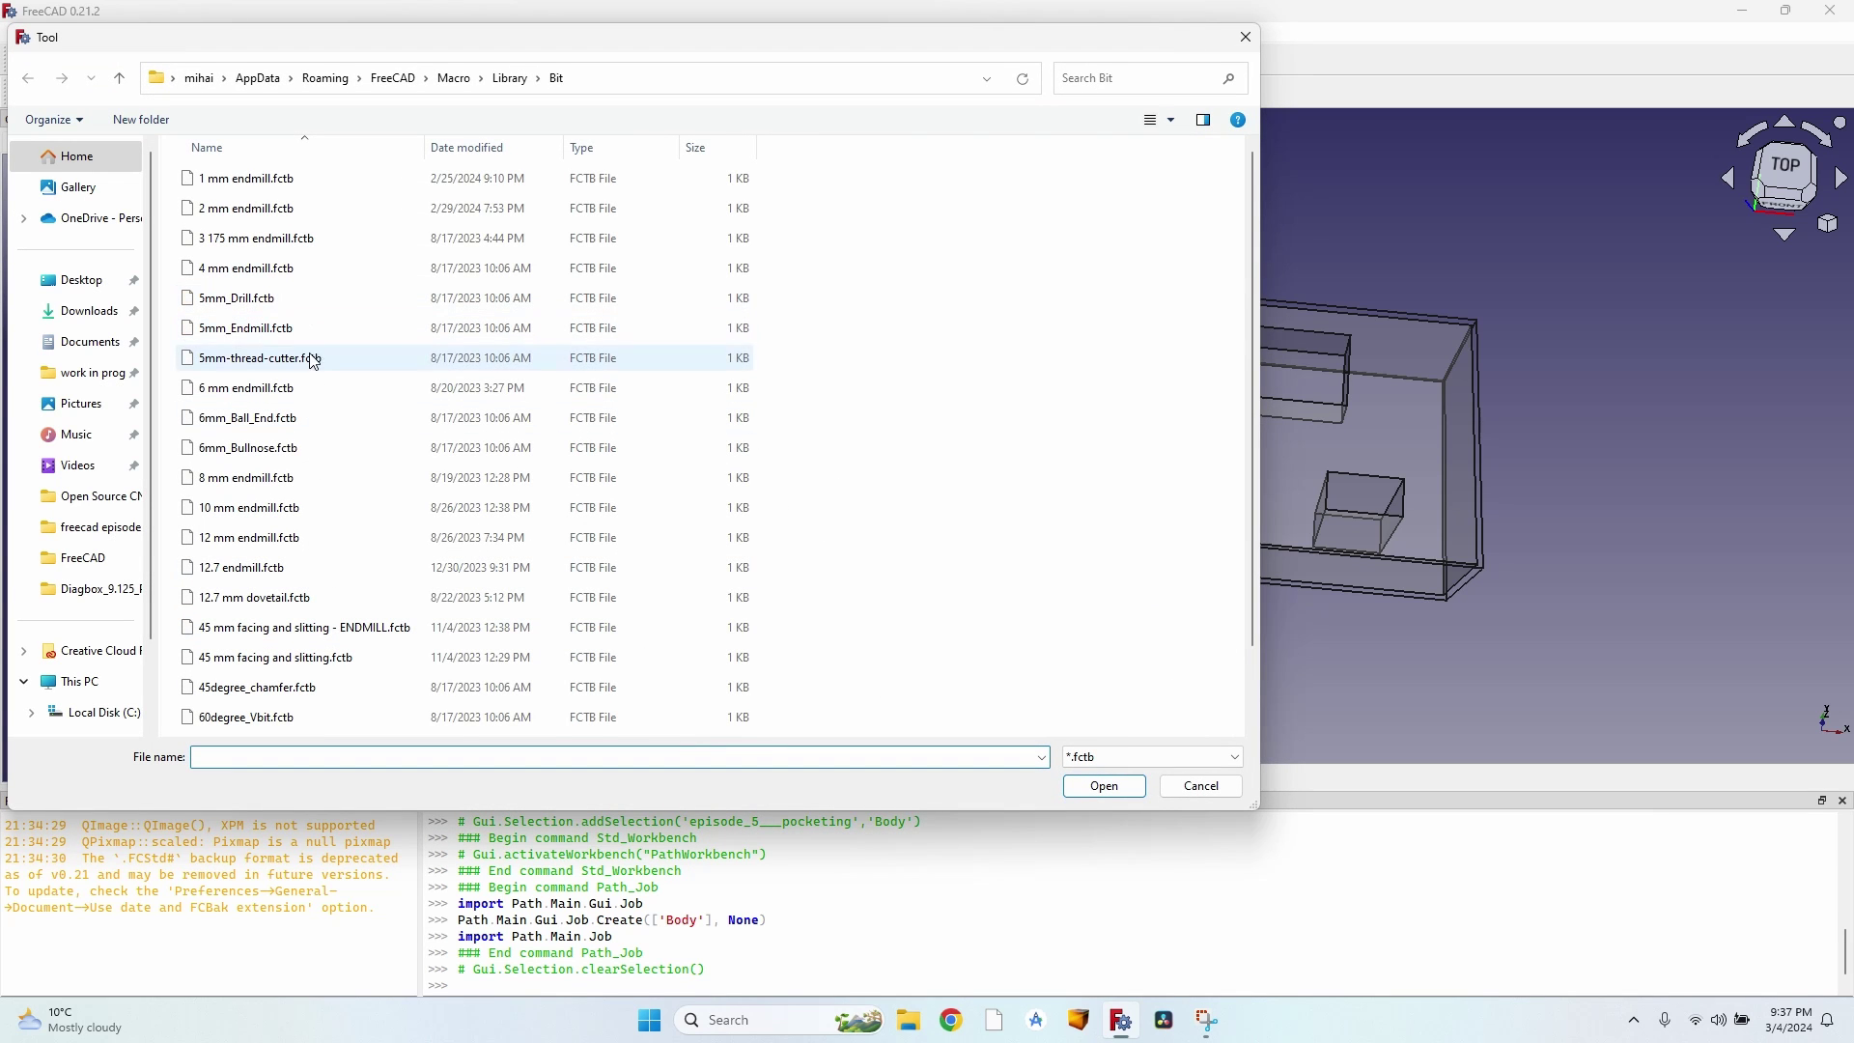
pyautogui.doubleClick(319, 391)
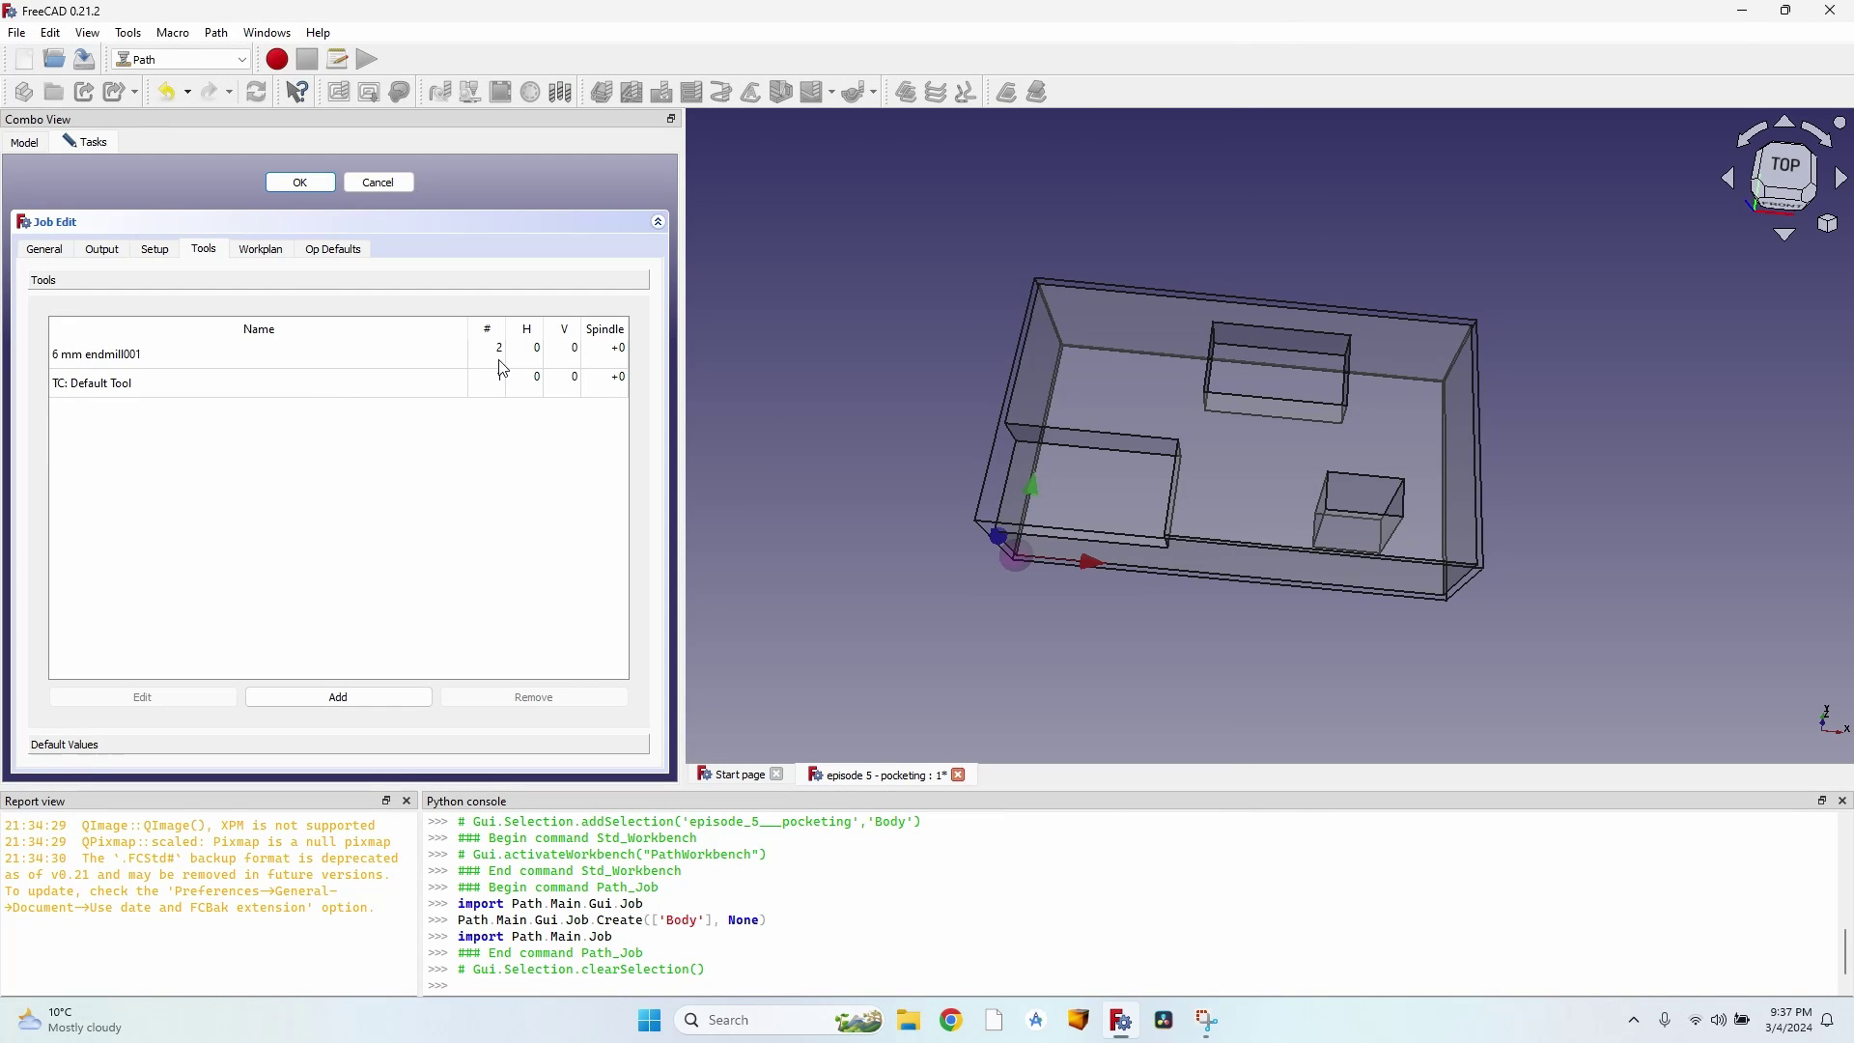
# Step: Give the endmill 3500 horizontal/vertical feeds and 18500 spindle speed, and remove the default tool
pyautogui.doubleClick(533, 353)
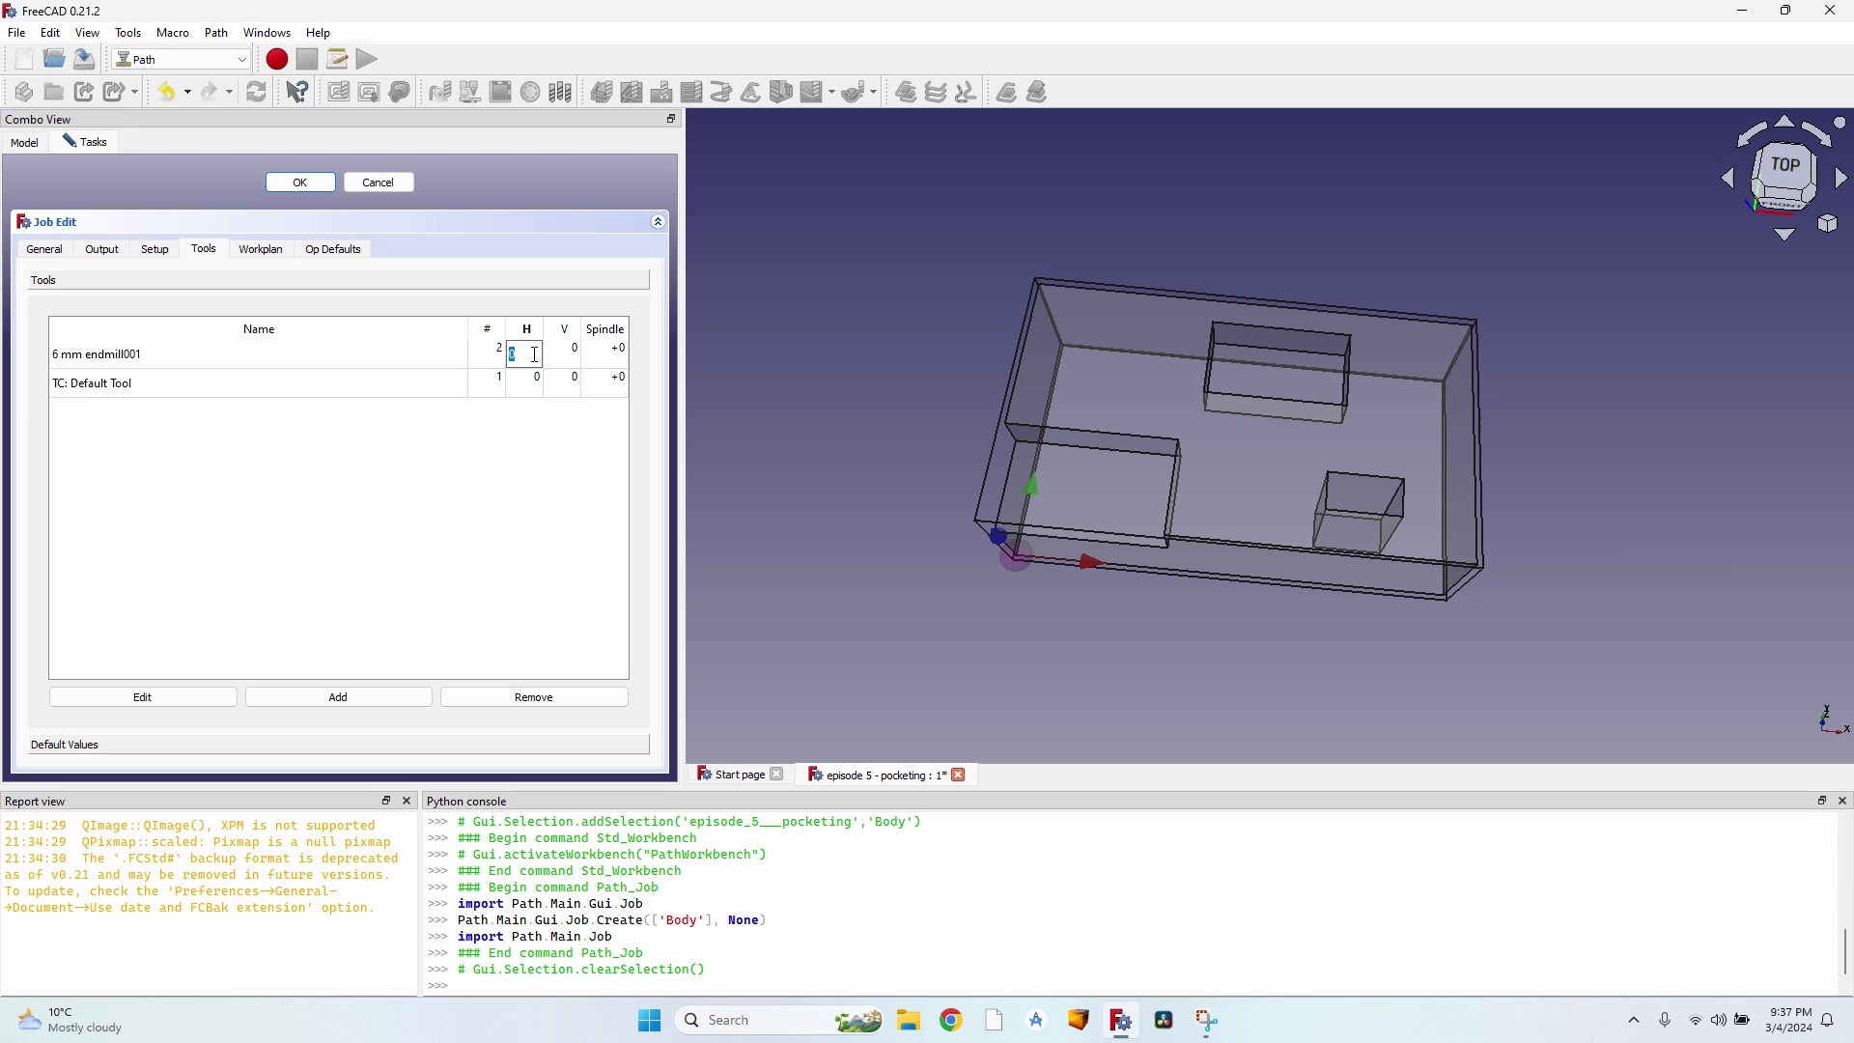
pyautogui.write('3500')
pyautogui.press('Tab')
pyautogui.write('3500')
pyautogui.press('Tab')
pyautogui.write('185')
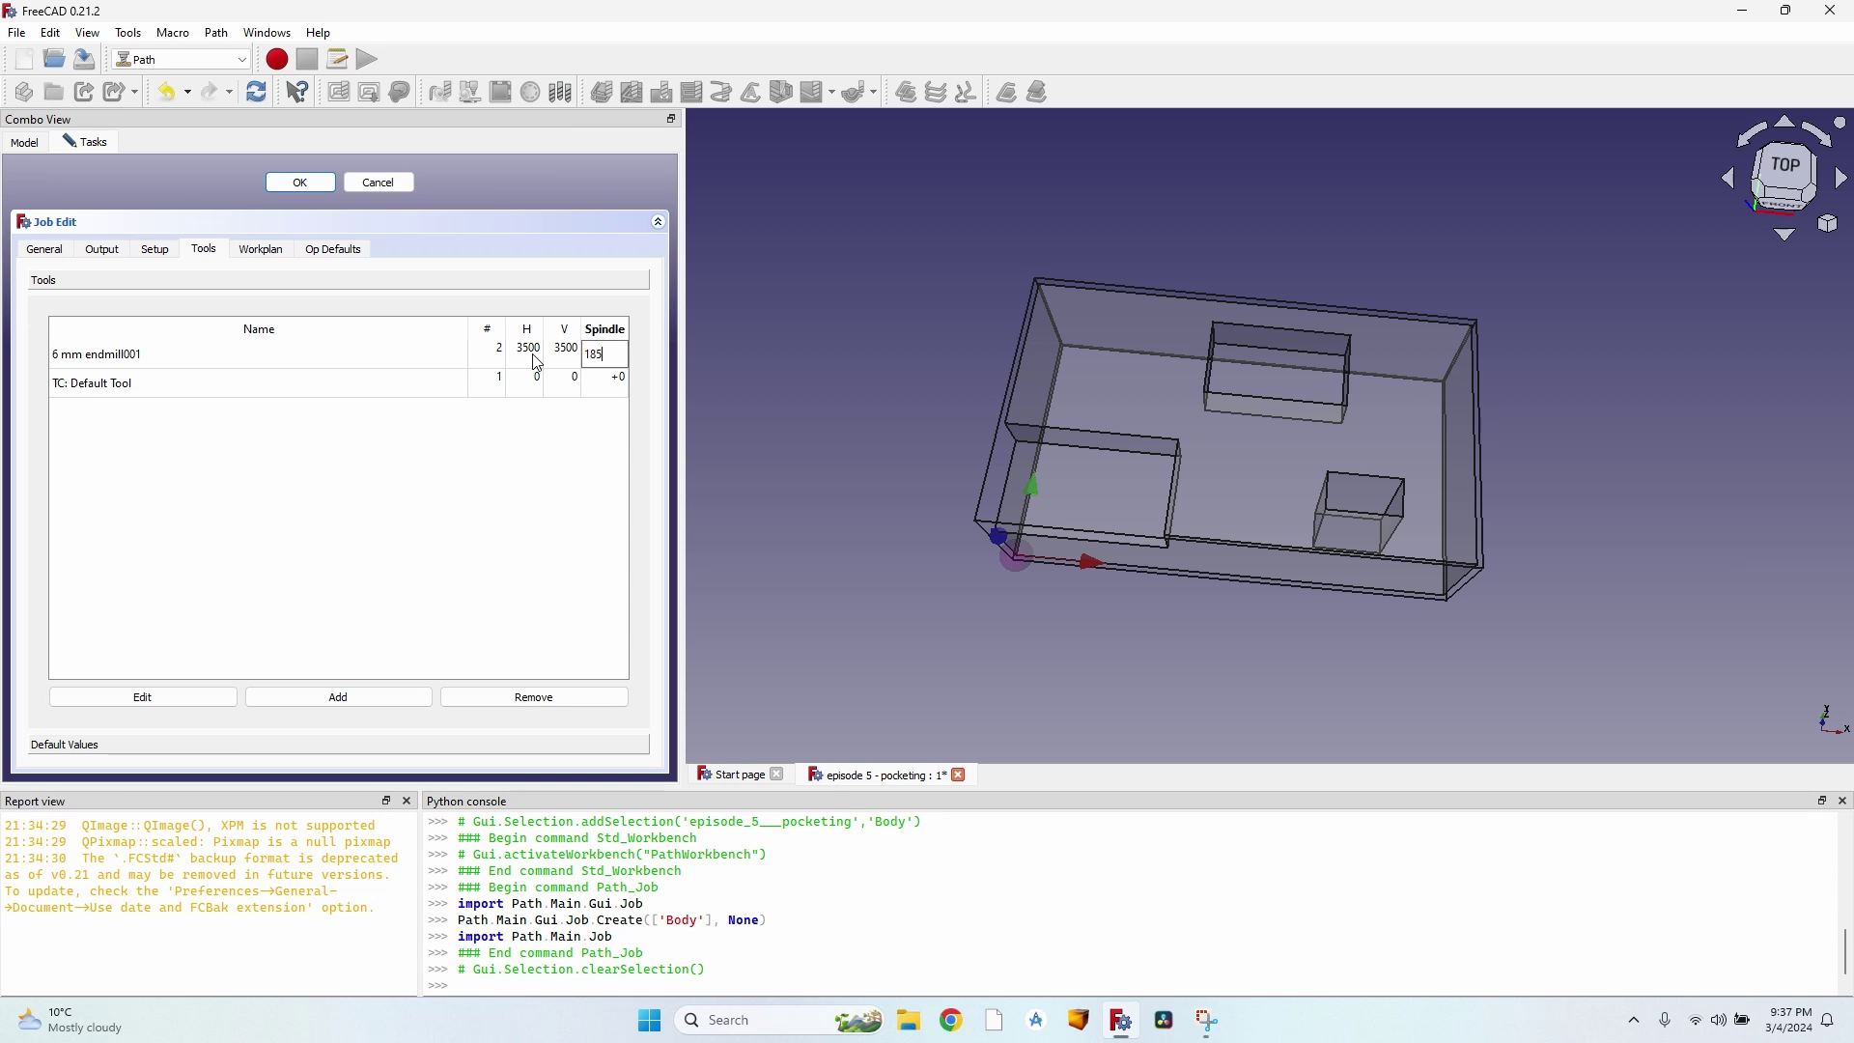
pyautogui.write('00')
pyautogui.press('Return')
pyautogui.click(431, 386)
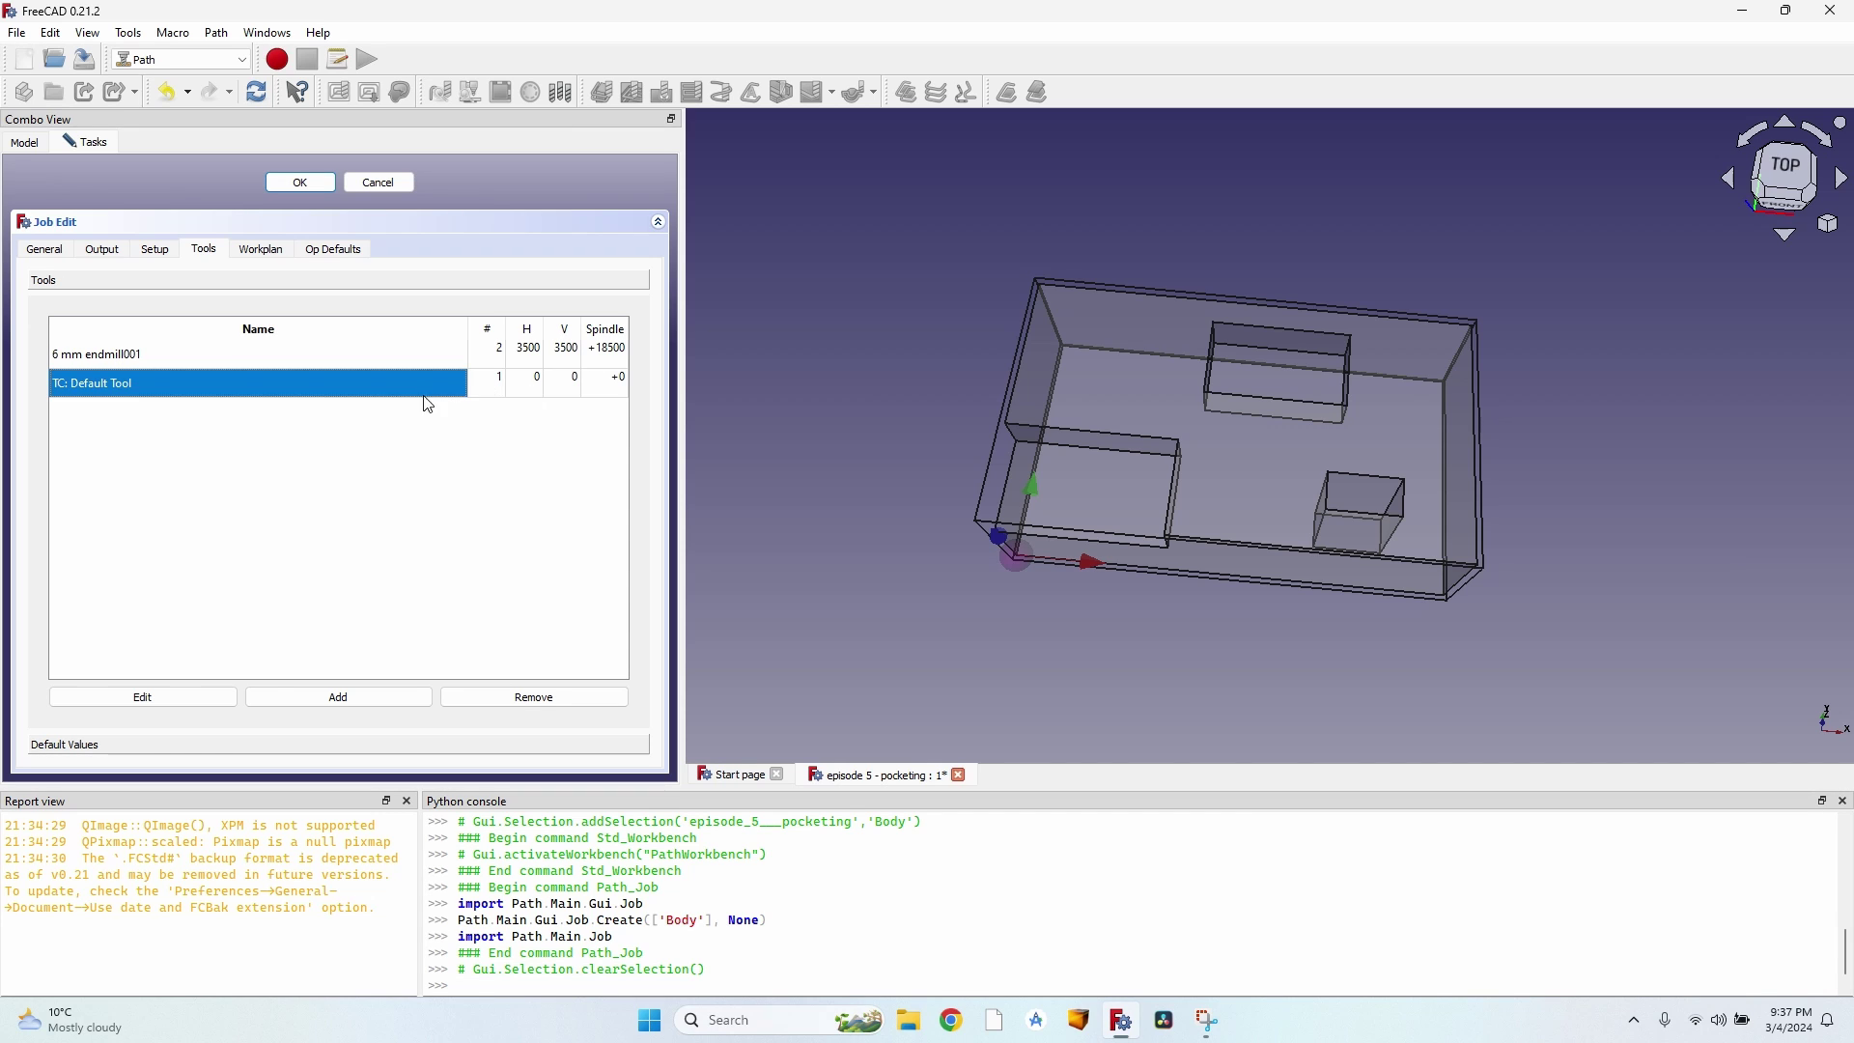
pyautogui.click(573, 698)
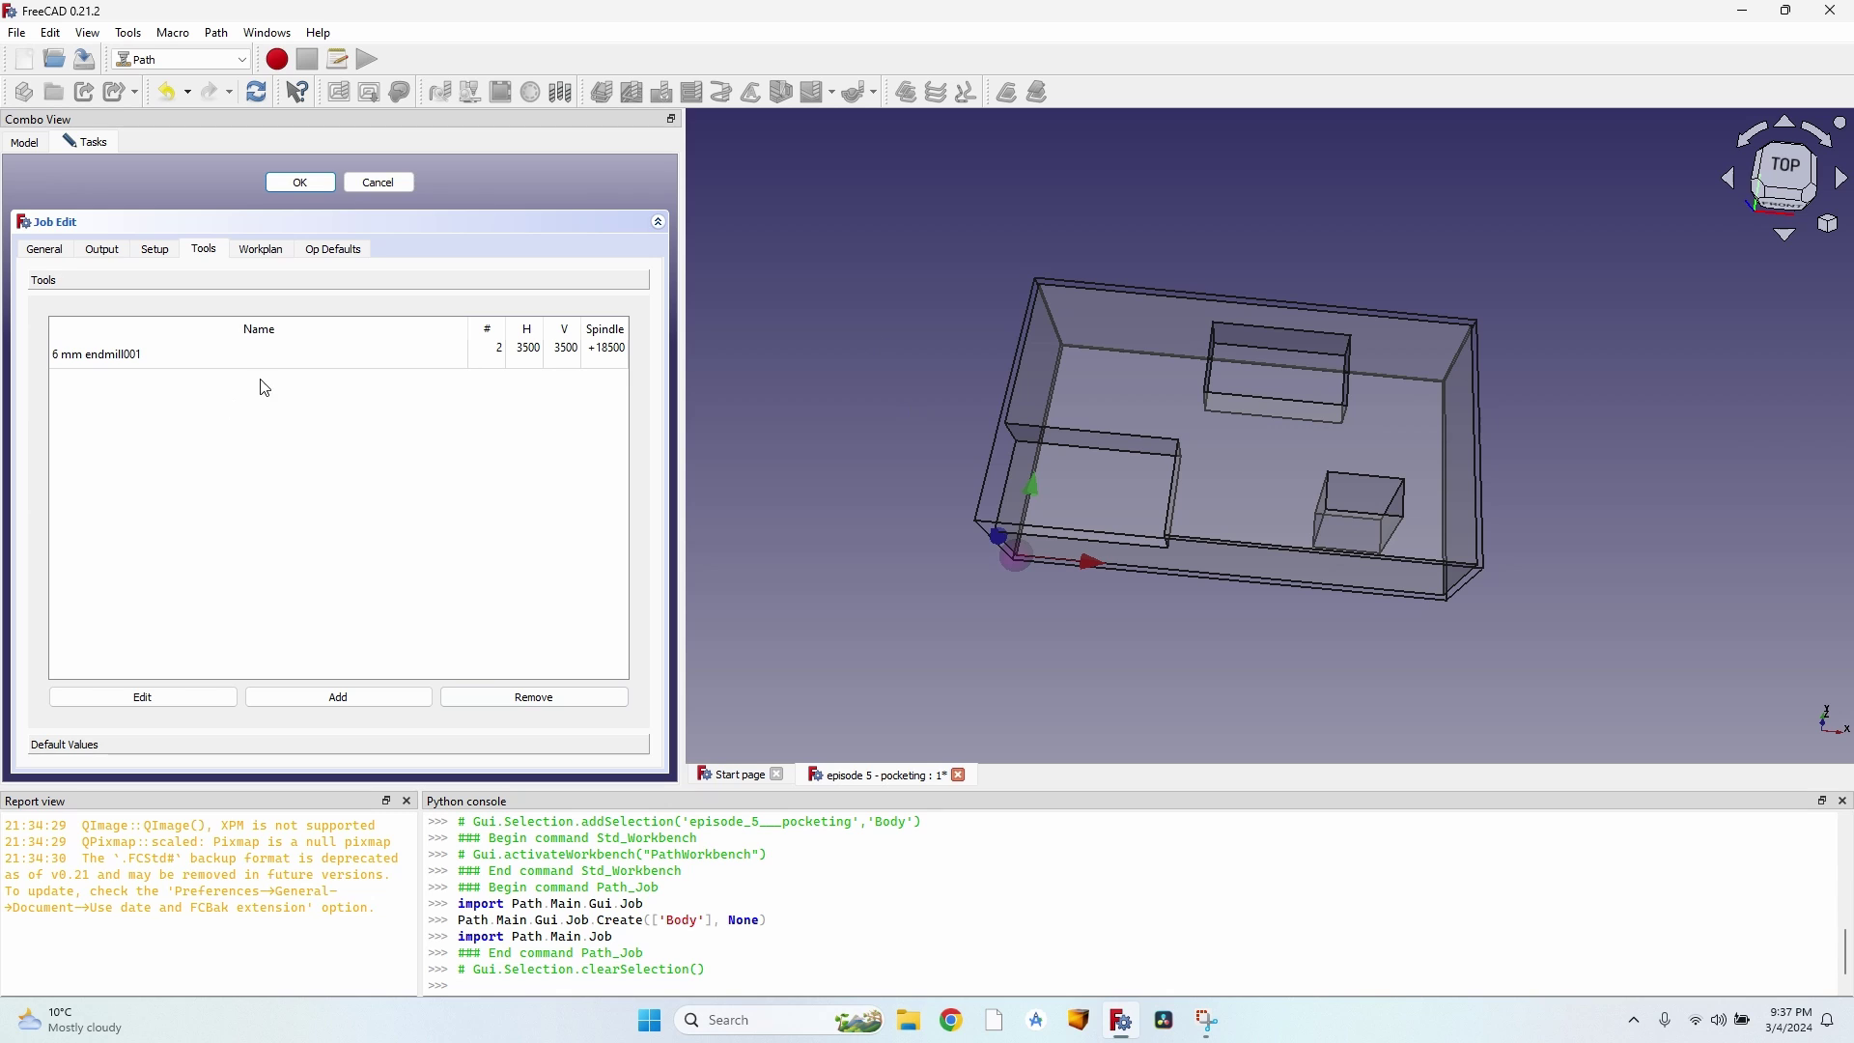
# Step: Choose grbl as the job's post-processor and confirm the job settings
pyautogui.click(103, 251)
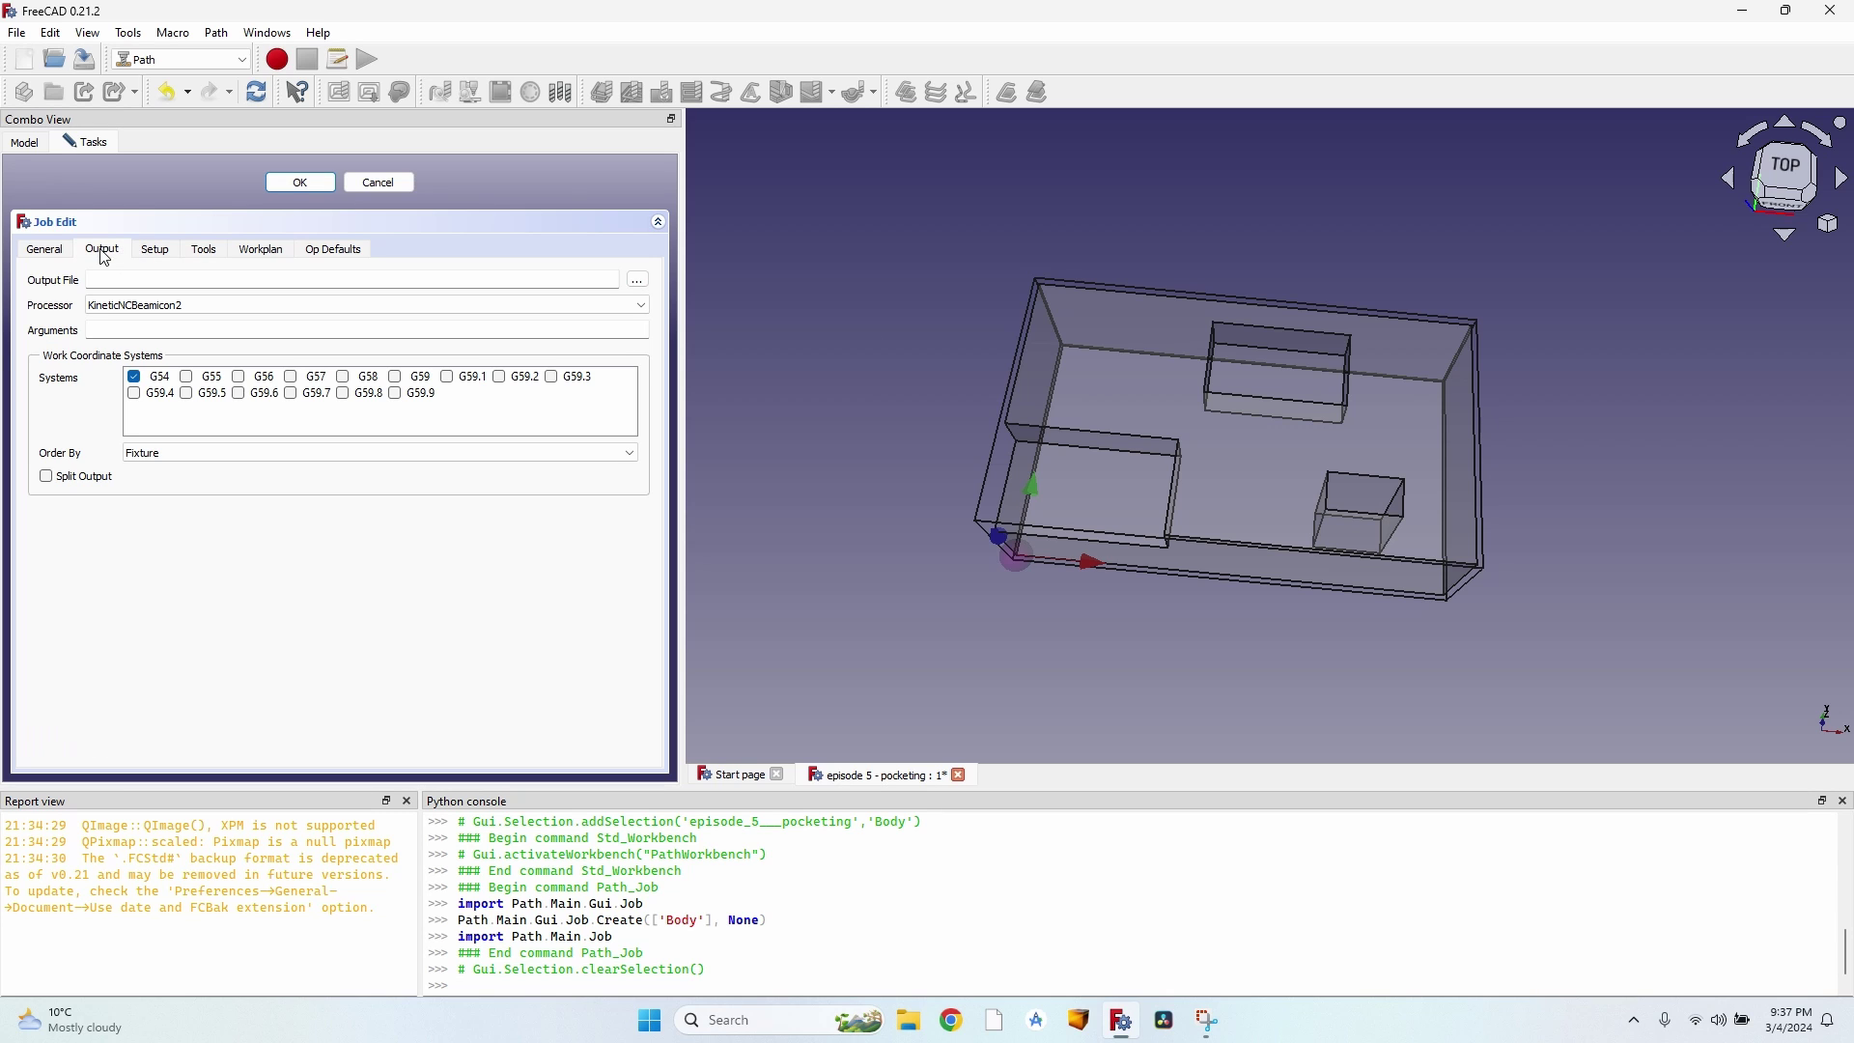
pyautogui.click(130, 307)
pyautogui.scroll(3, 140, 396)
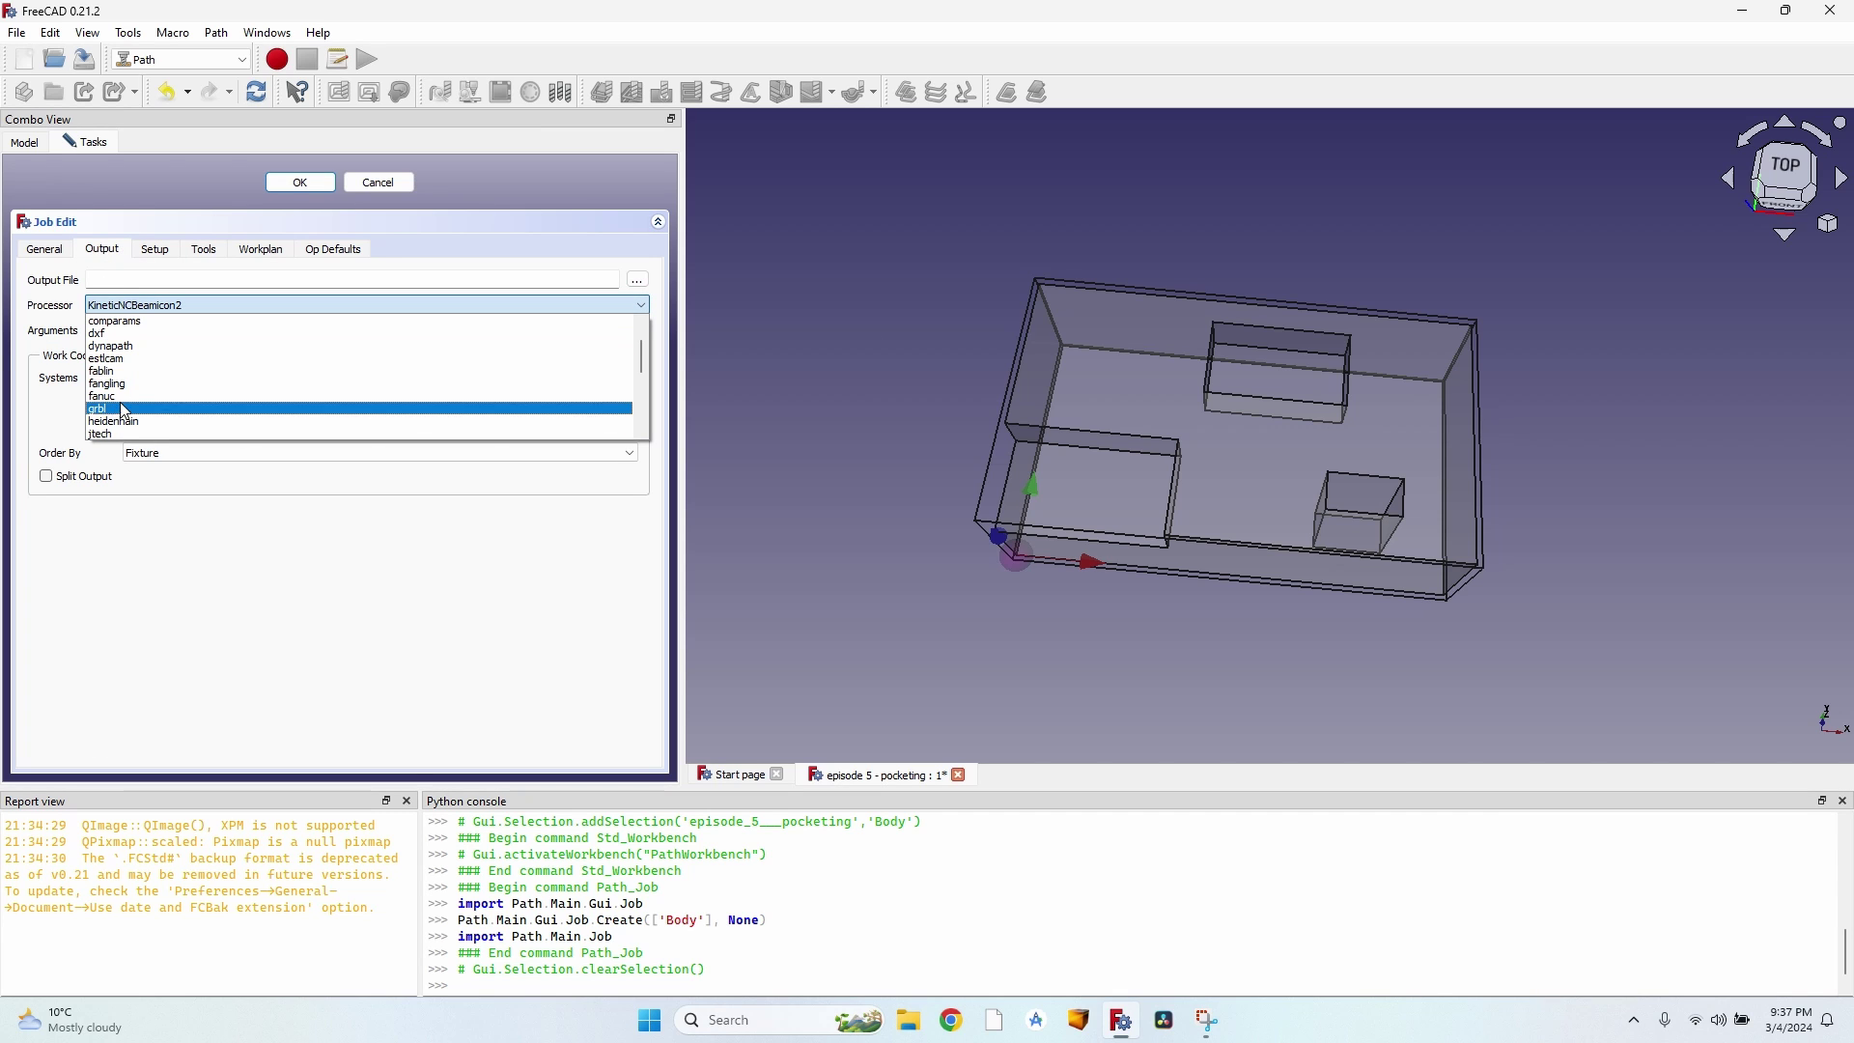
pyautogui.click(129, 411)
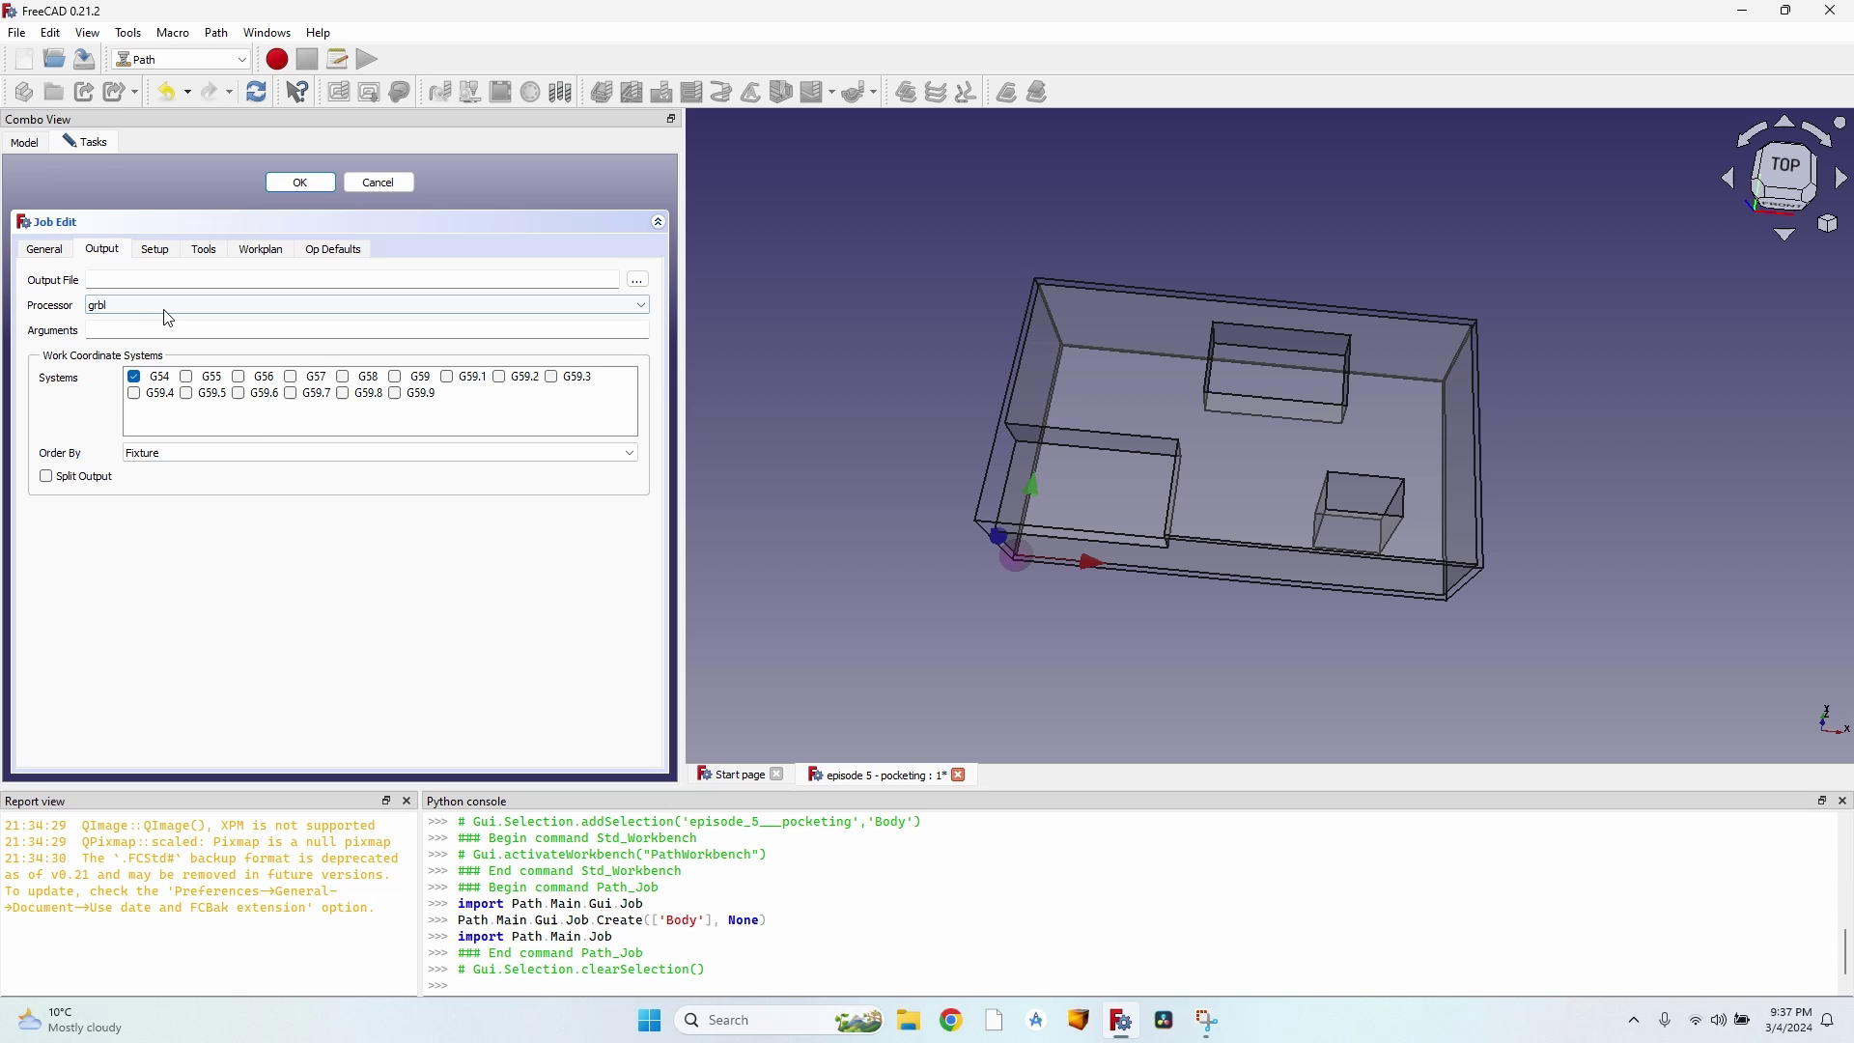
pyautogui.click(39, 253)
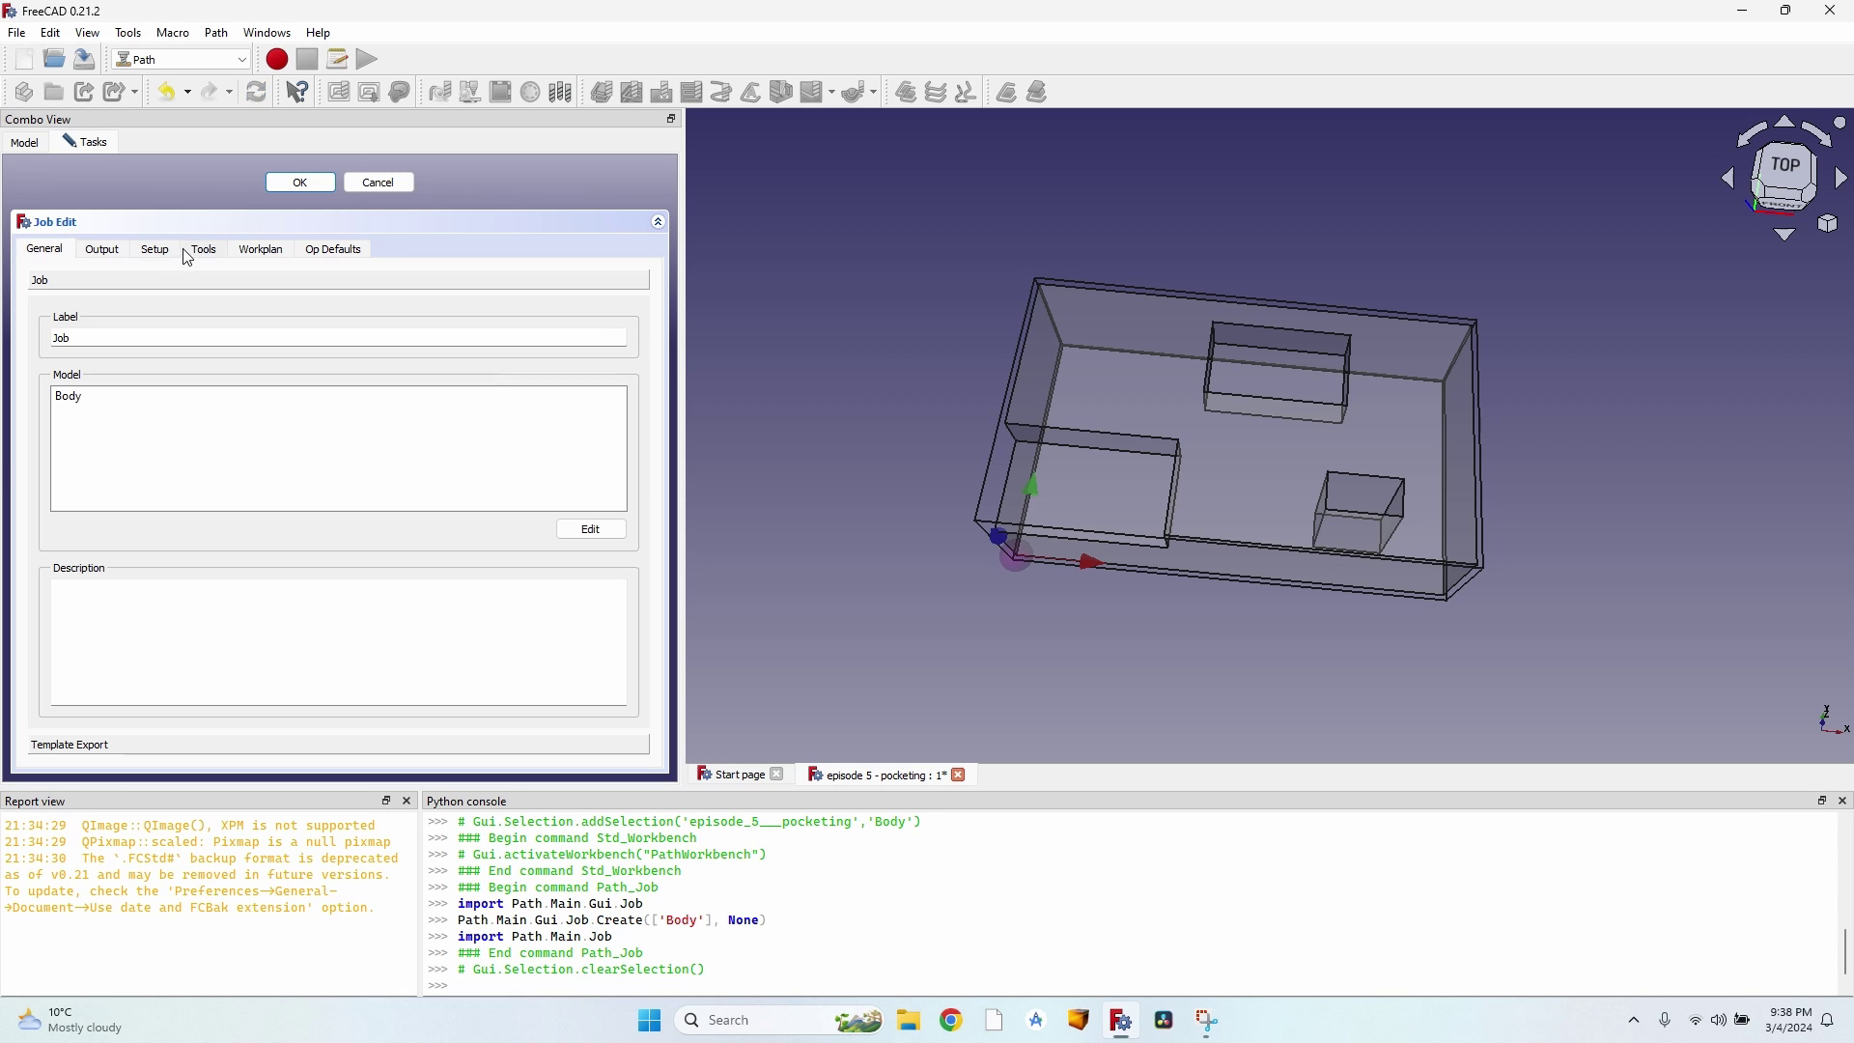
pyautogui.click(297, 186)
pyautogui.scroll(4, 1167, 518)
# Step: Hide the original Body and show the Job's Model-Body copy instead
pyautogui.moveTo(1167, 517); pyautogui.dragTo(1197, 458, button='middle')
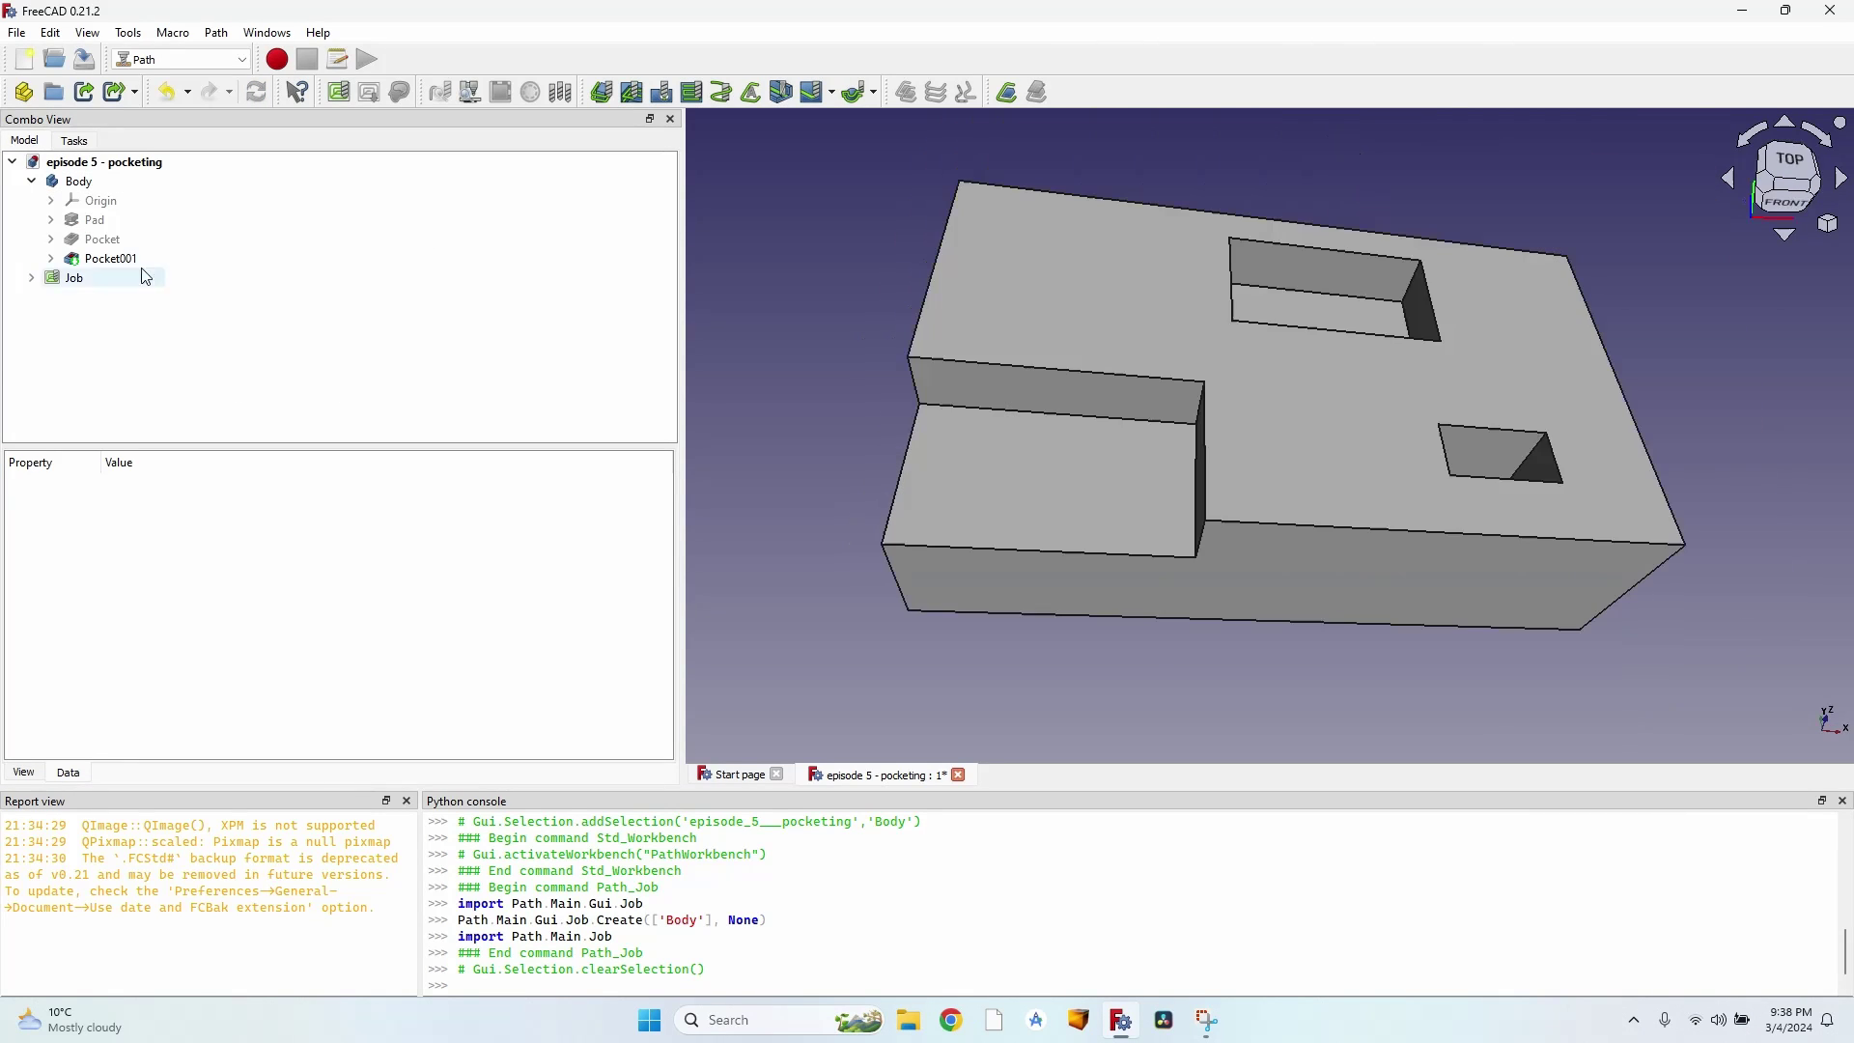
pyautogui.click(31, 277)
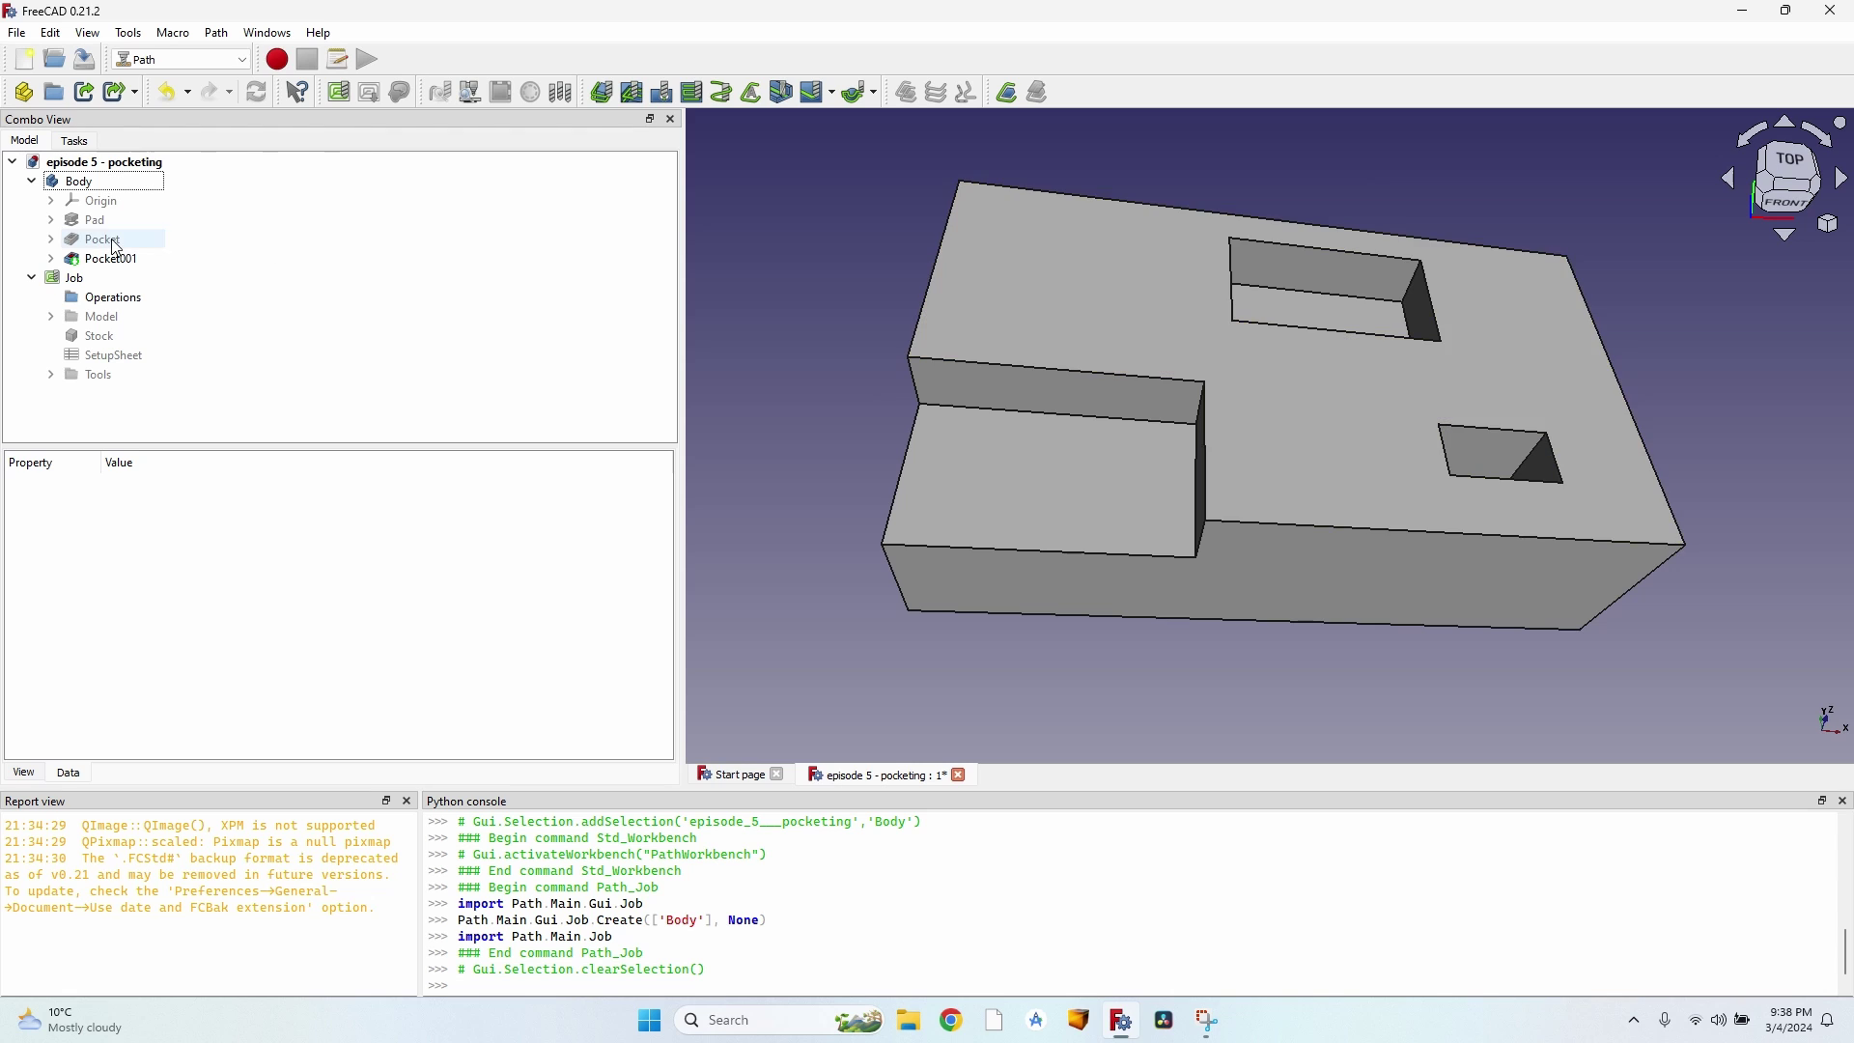
pyautogui.click(111, 183)
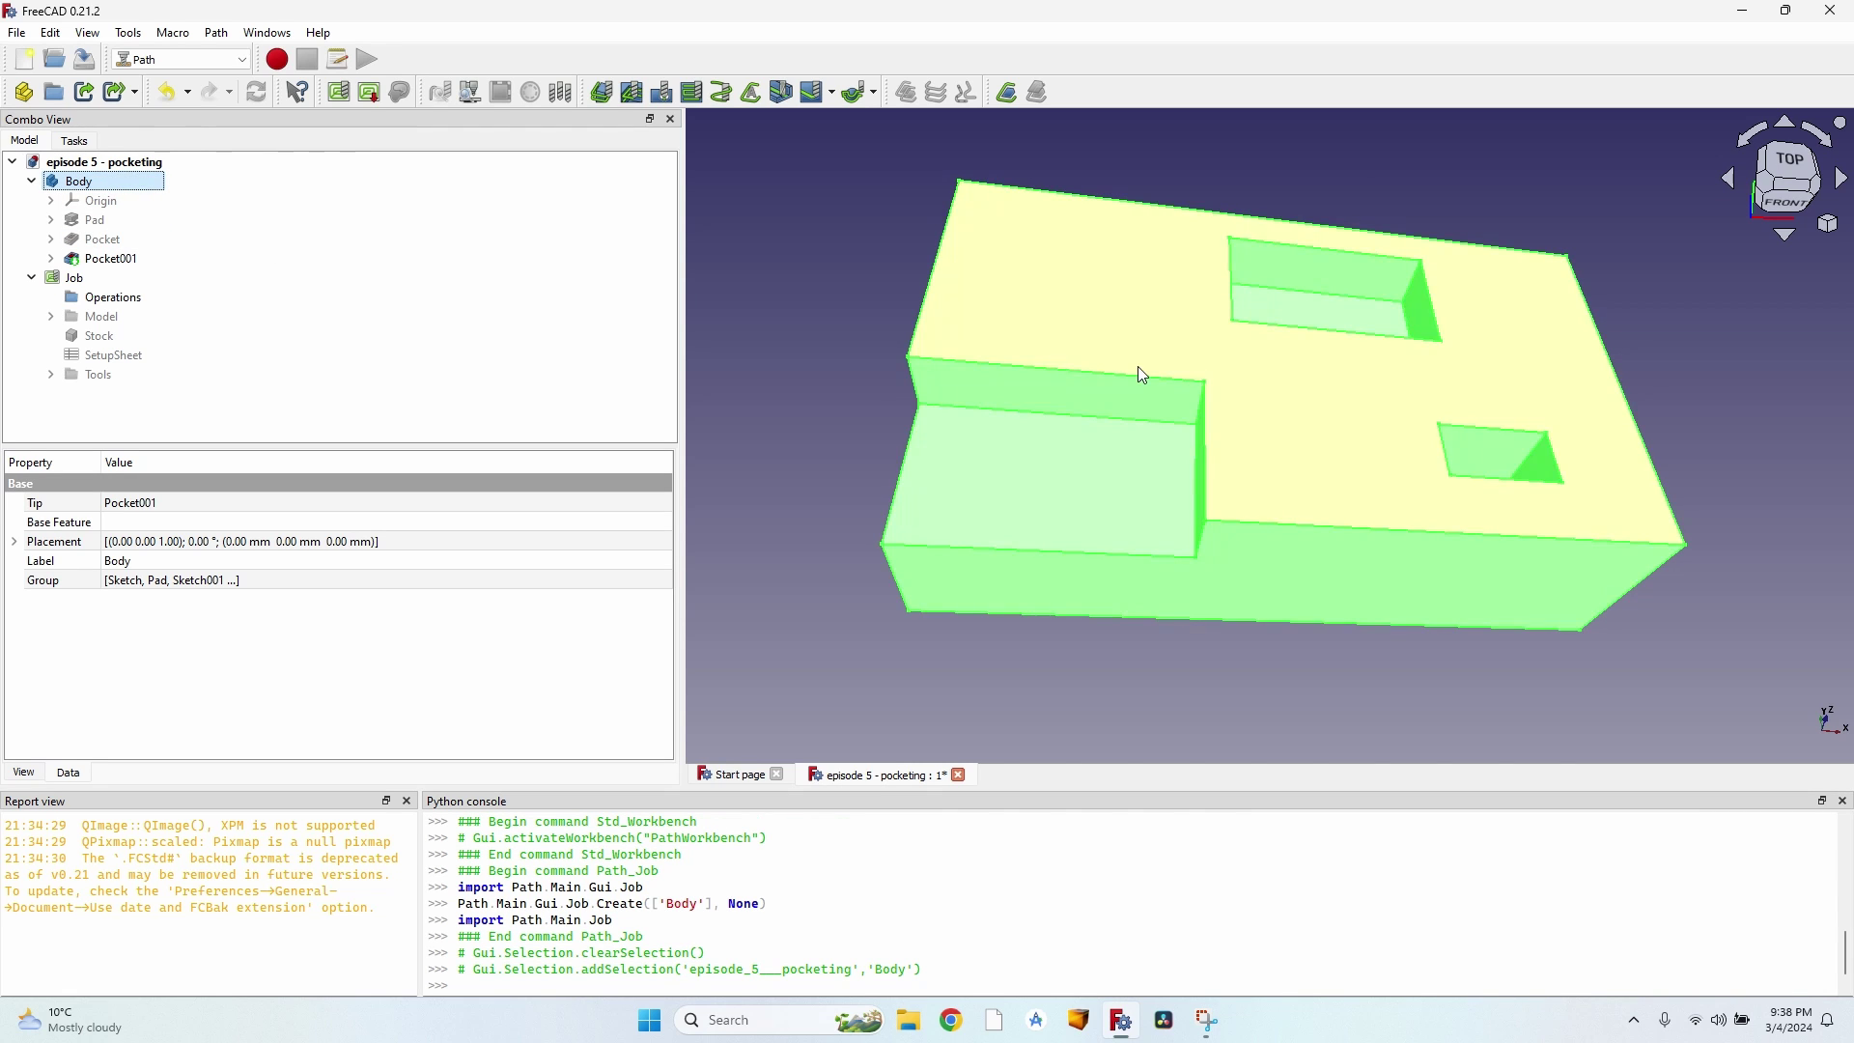
pyautogui.press('space')
pyautogui.click(51, 317)
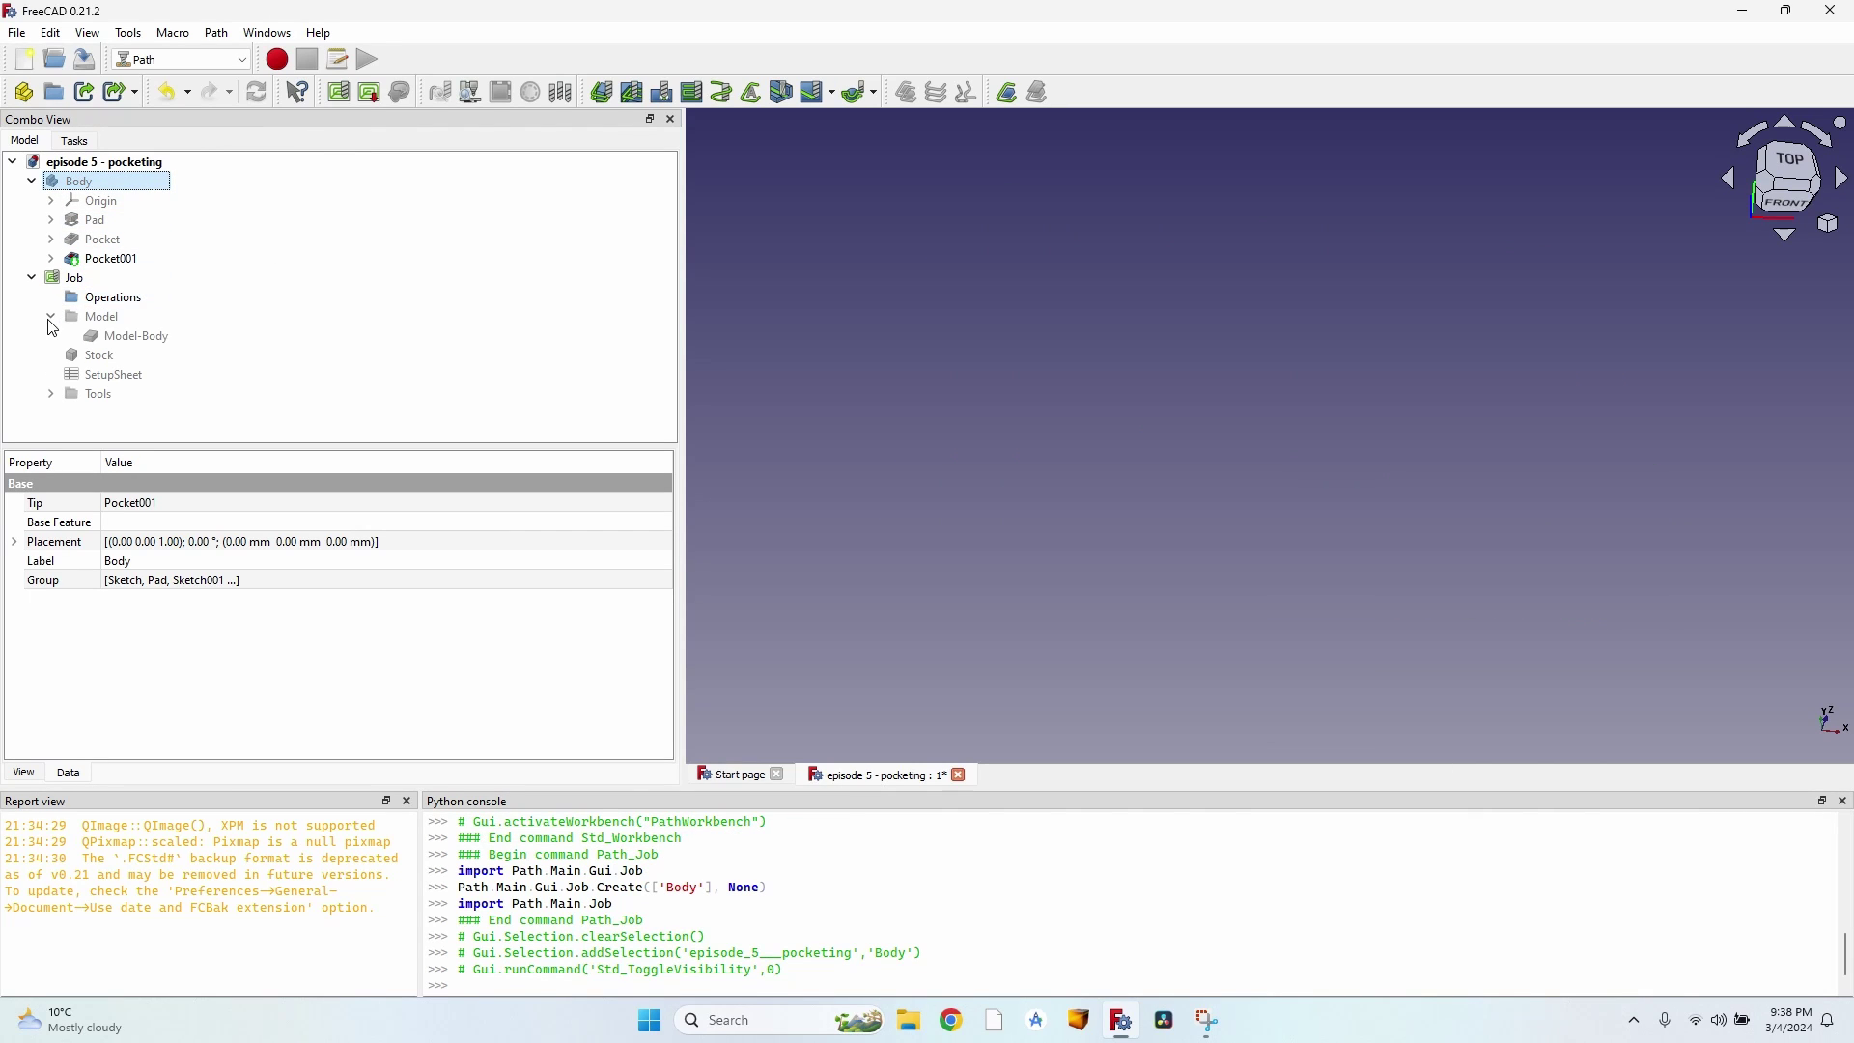
pyautogui.click(121, 334)
pyautogui.press('space')
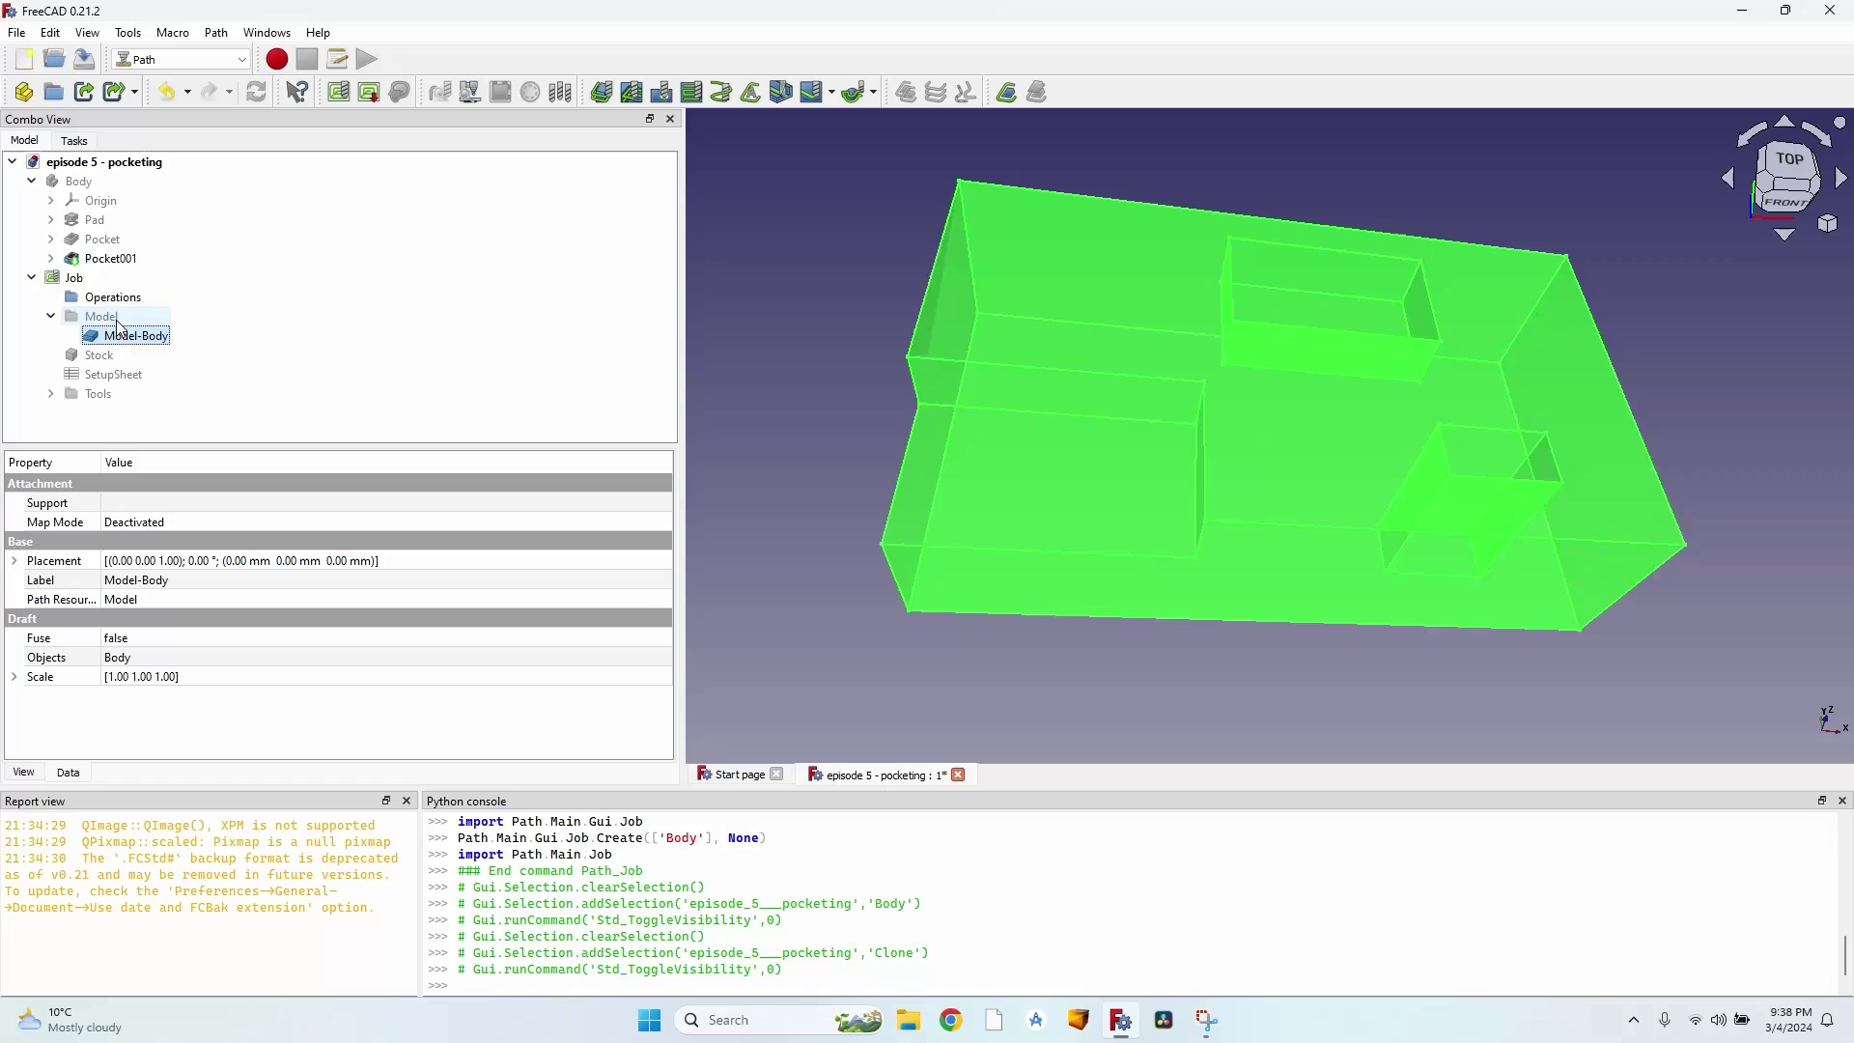
pyautogui.click(70, 278)
pyautogui.click(851, 324)
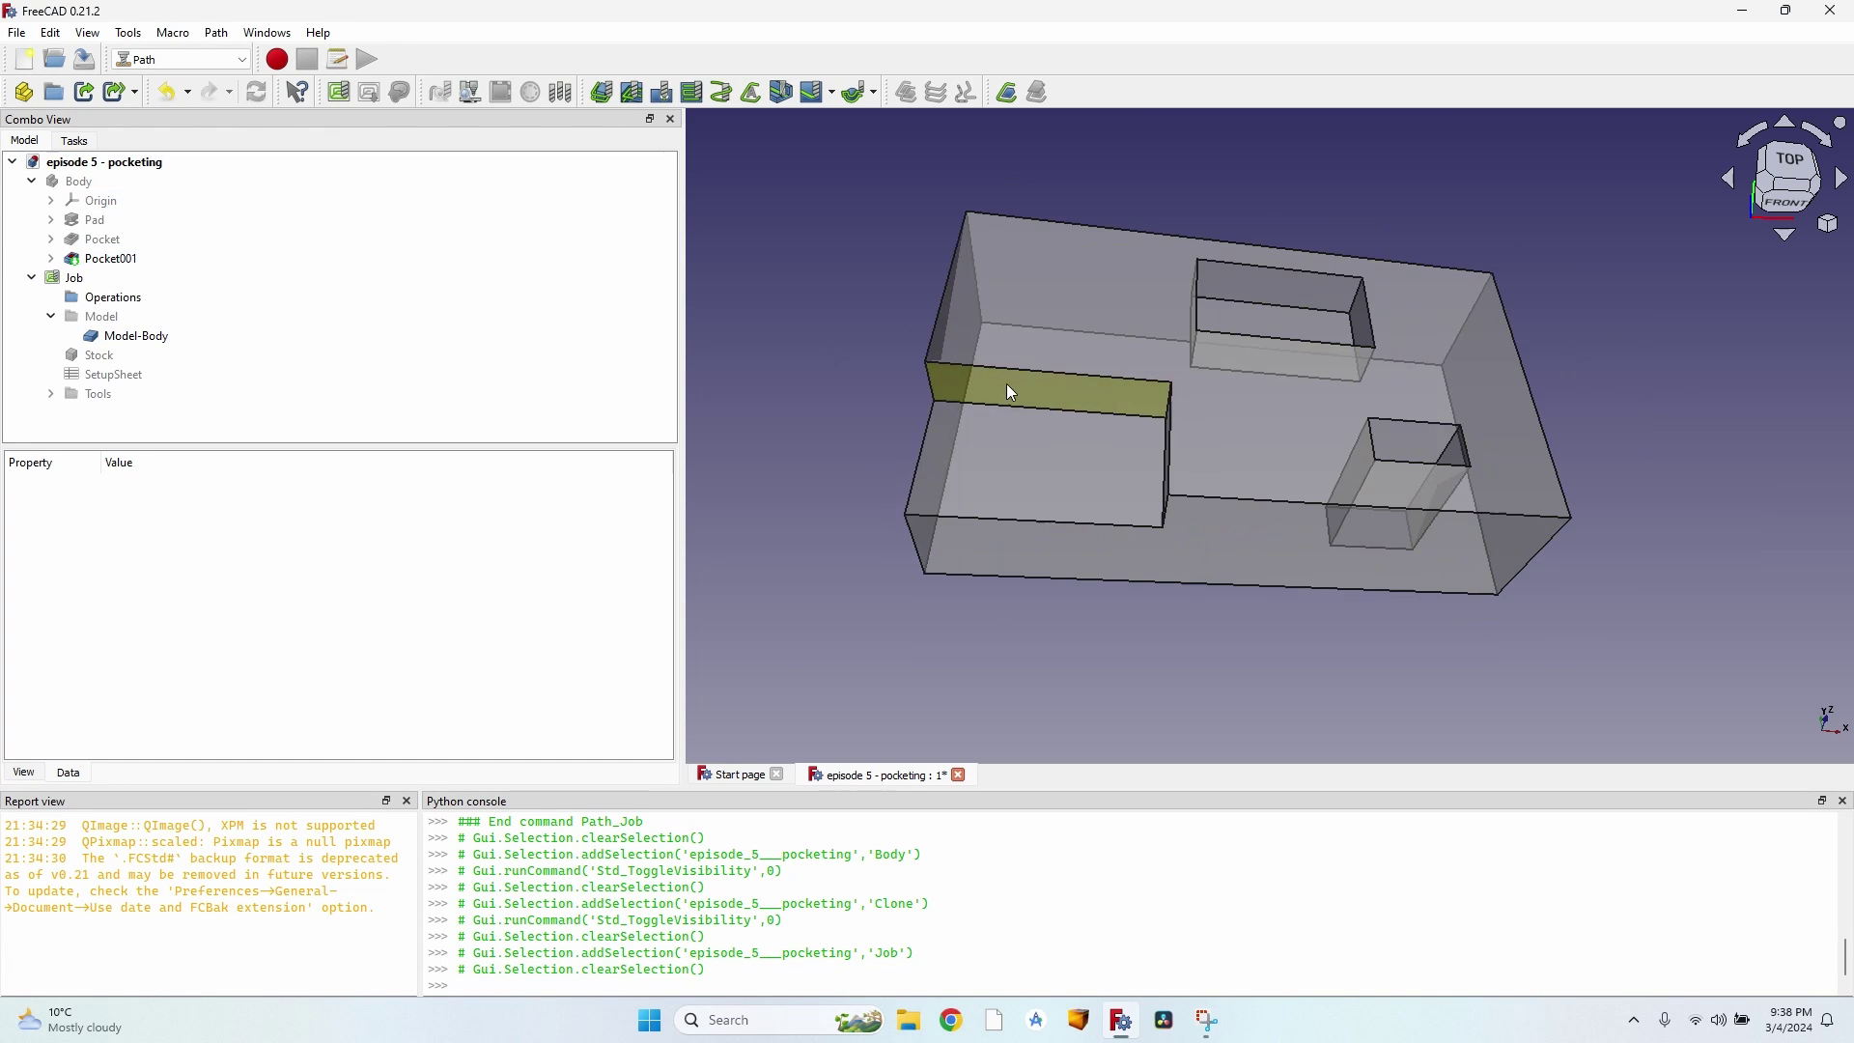
# Step: Orbit to the pockets and pick a face of the upper pocket
pyautogui.moveTo(1008, 384); pyautogui.dragTo(1161, 369, button='middle')
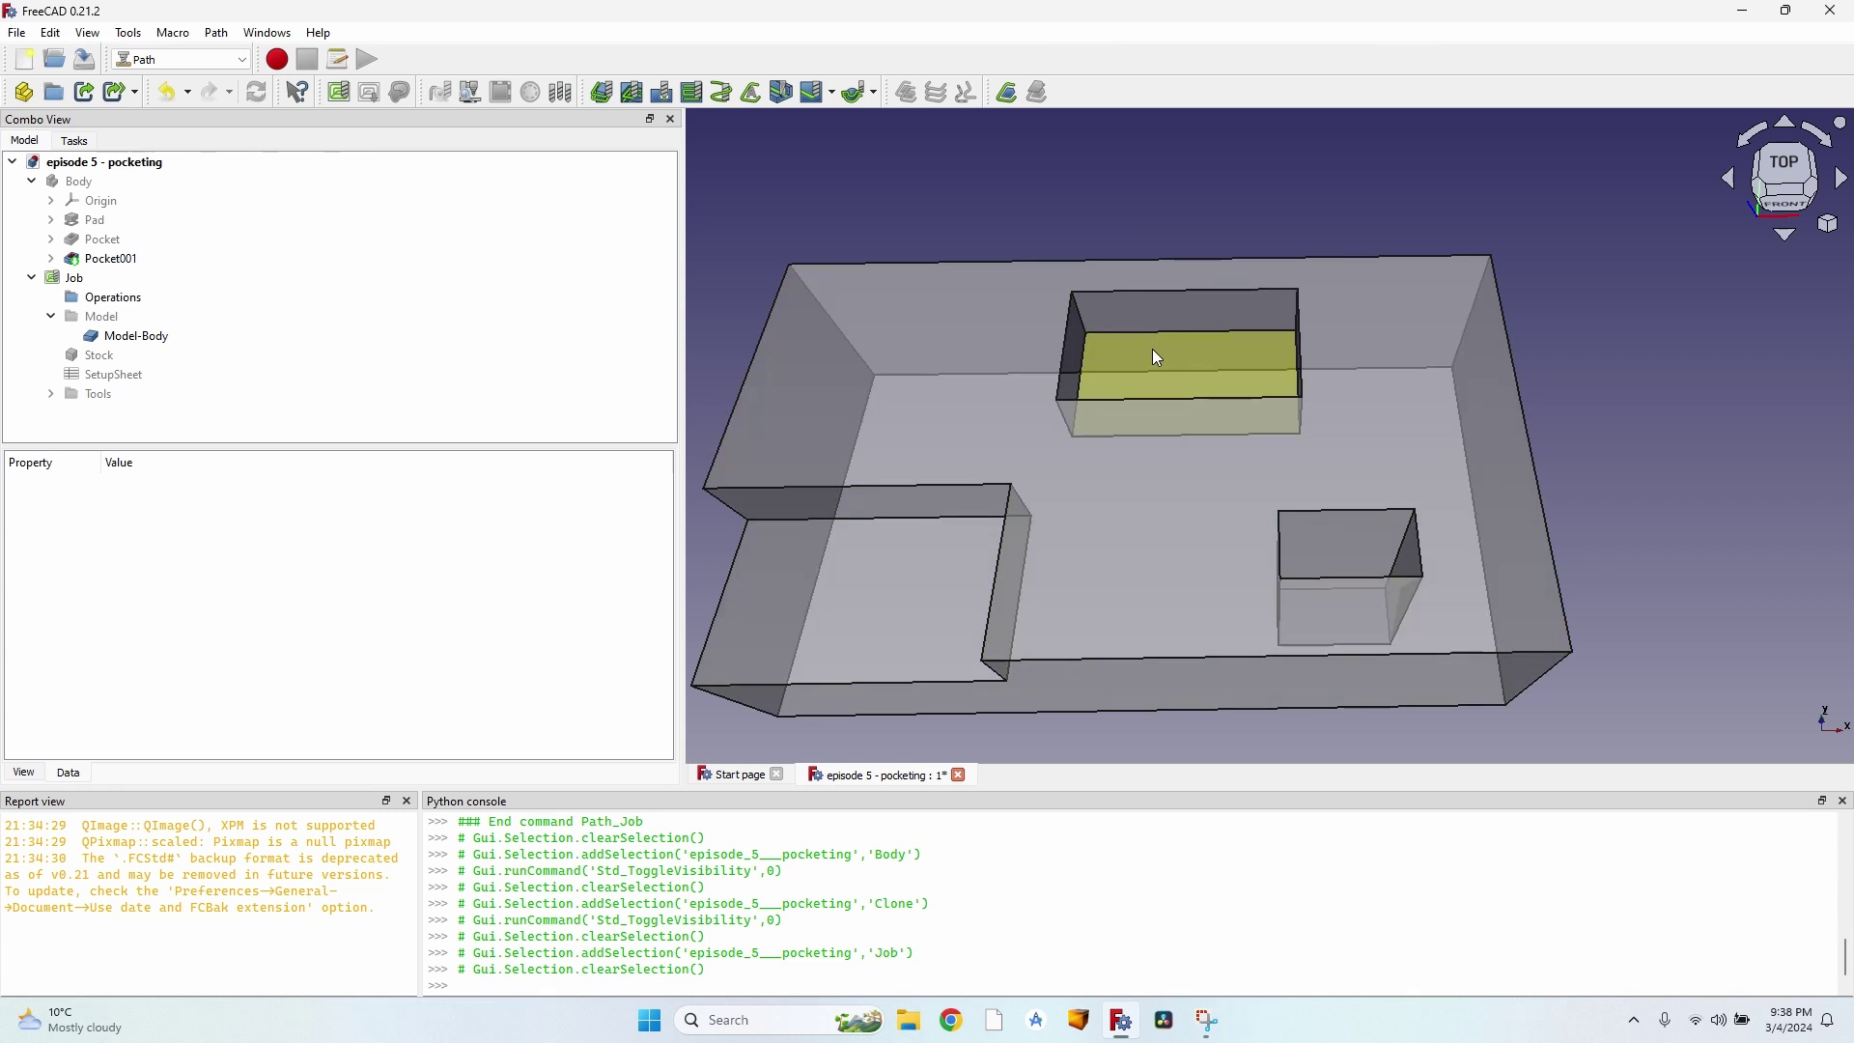
pyautogui.click(1158, 365)
pyautogui.moveTo(1190, 260); pyautogui.dragTo(1184, 365, button='middle')
# Step: Create a Pocket Shape operation on the picked face and accept its ZigZag toolpath
pyautogui.click(632, 93)
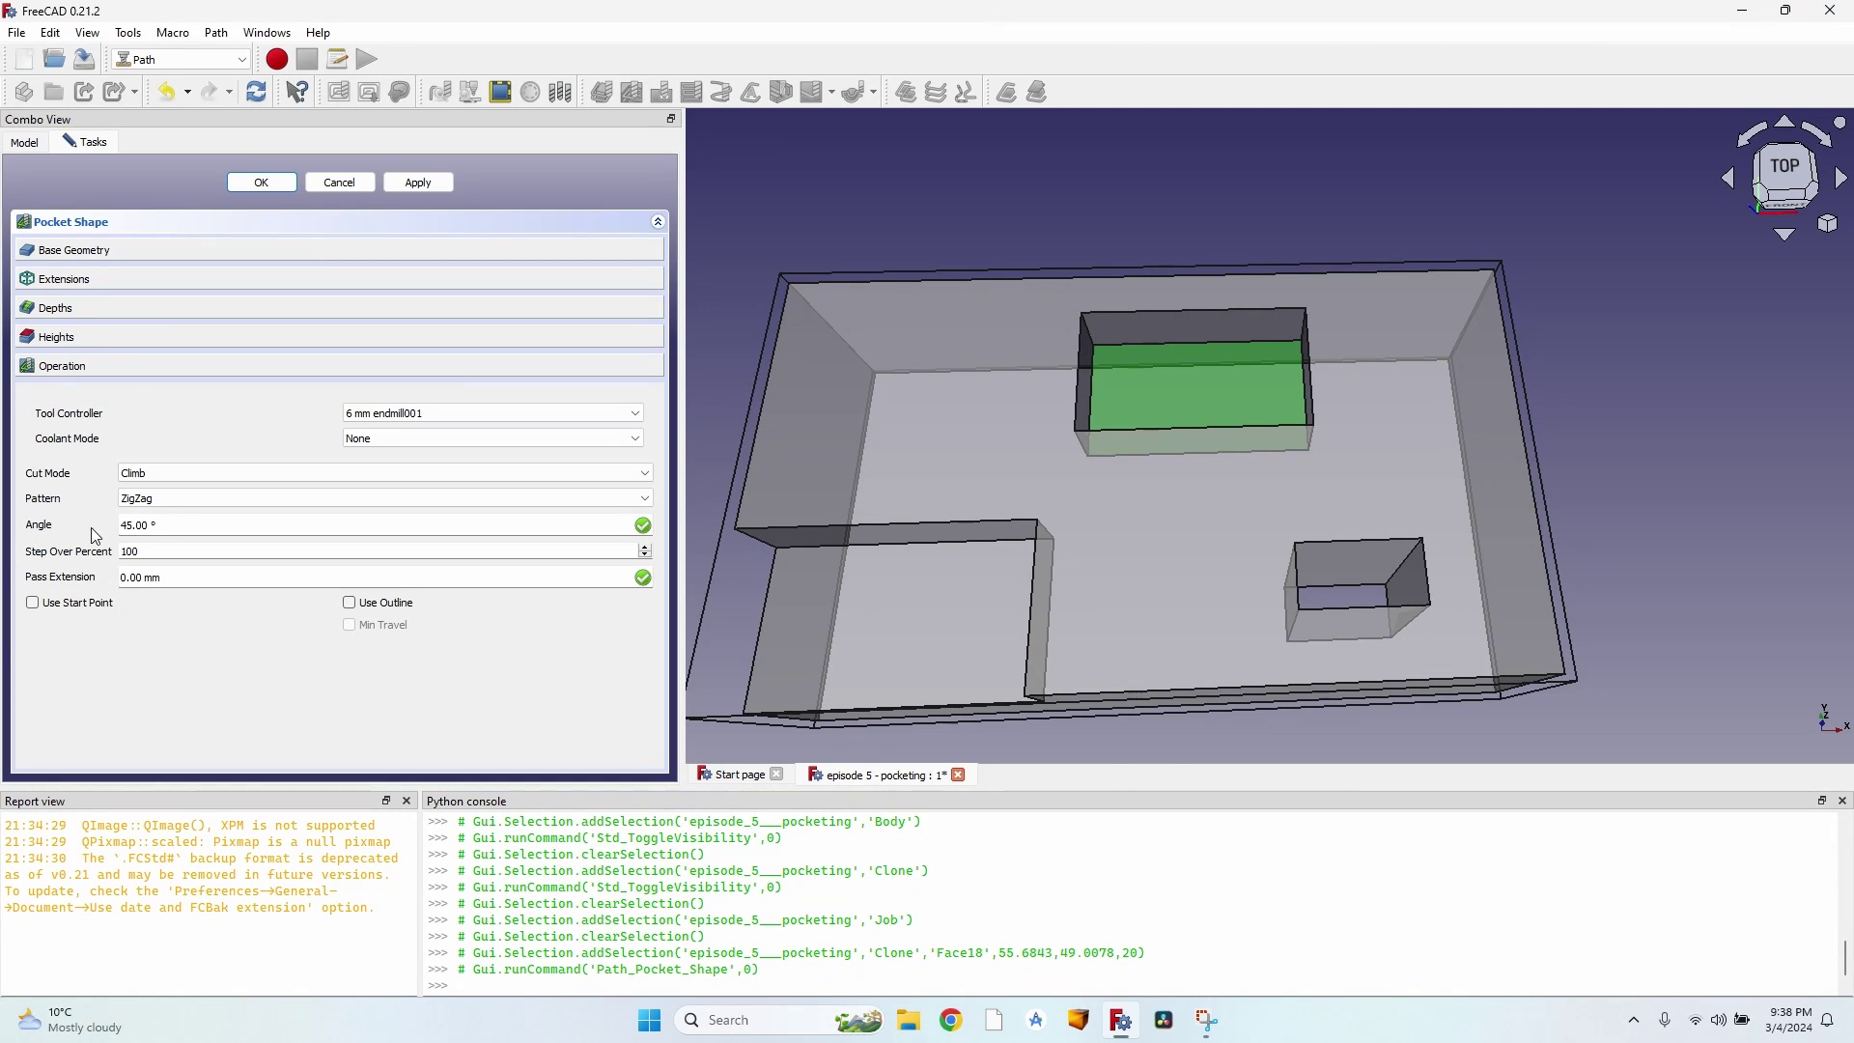
pyautogui.click(426, 183)
pyautogui.scroll(5, 1217, 391)
pyautogui.moveTo(1206, 397); pyautogui.dragTo(1057, 375, button='middle')
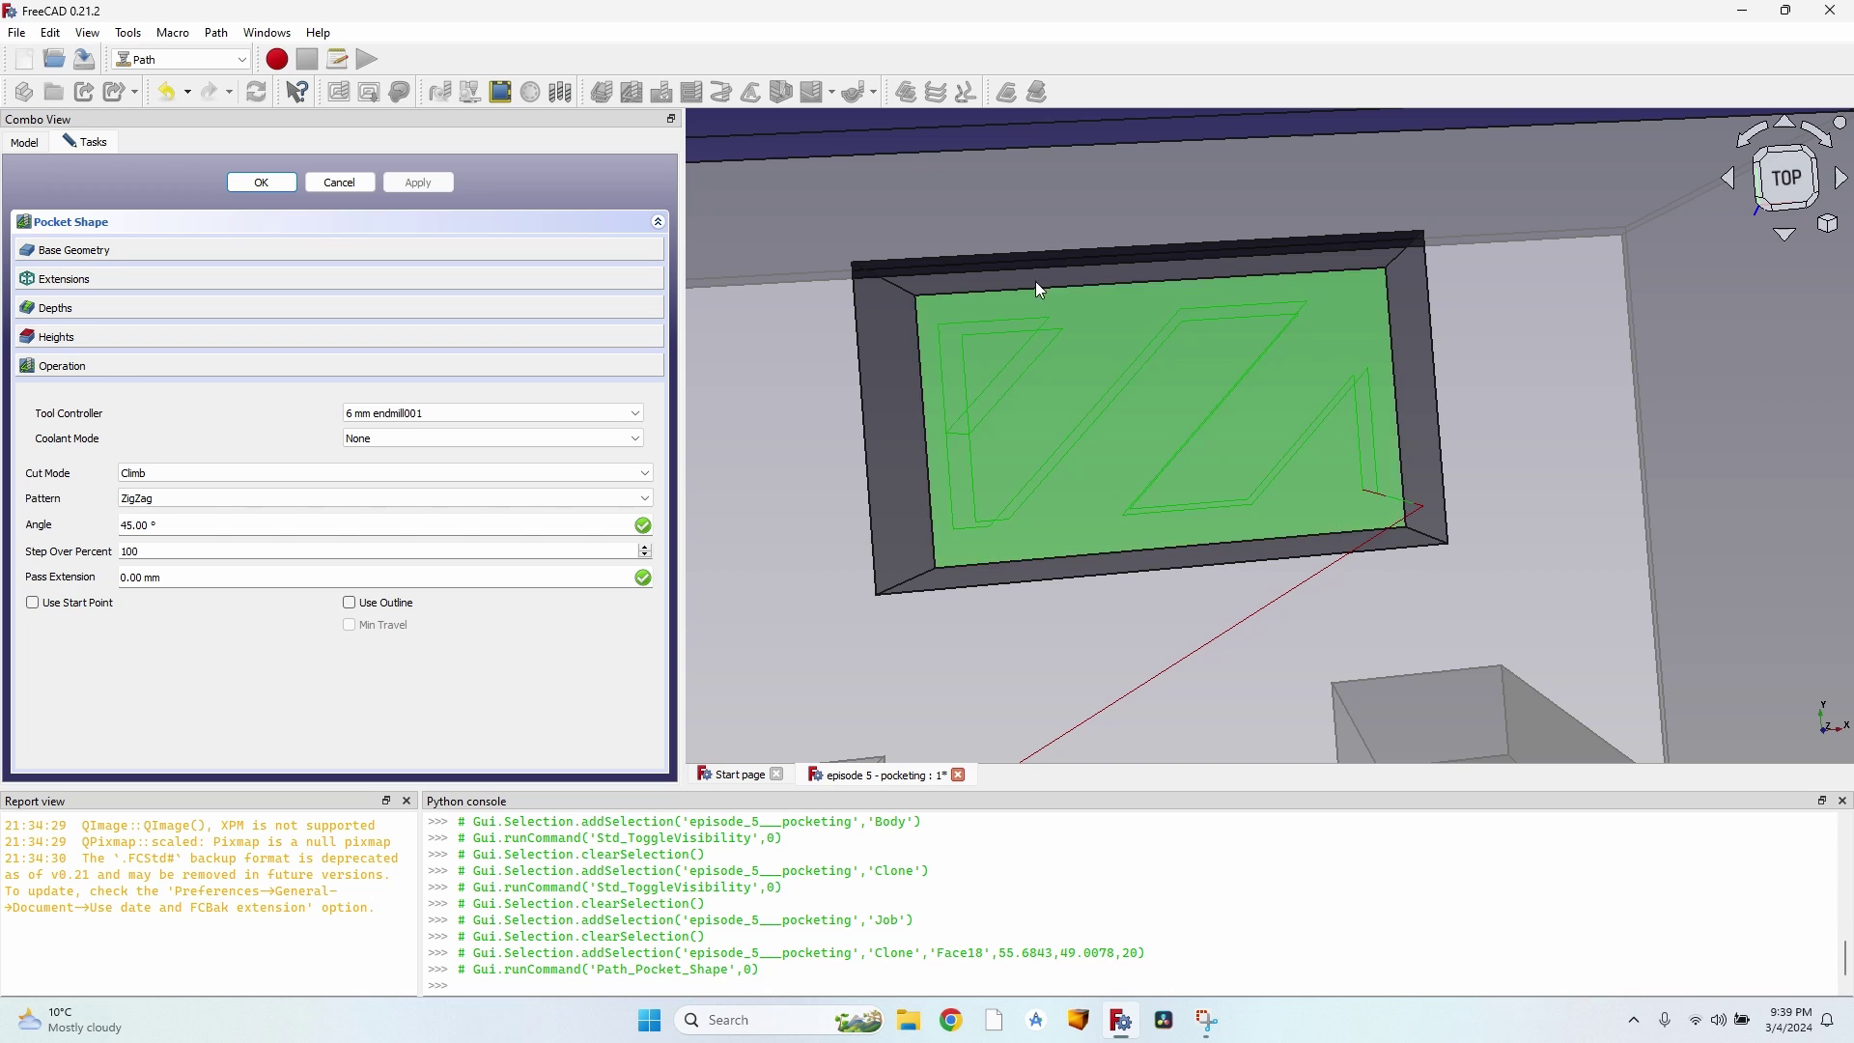
pyautogui.moveTo(1080, 272); pyautogui.dragTo(1161, 342, button='middle')
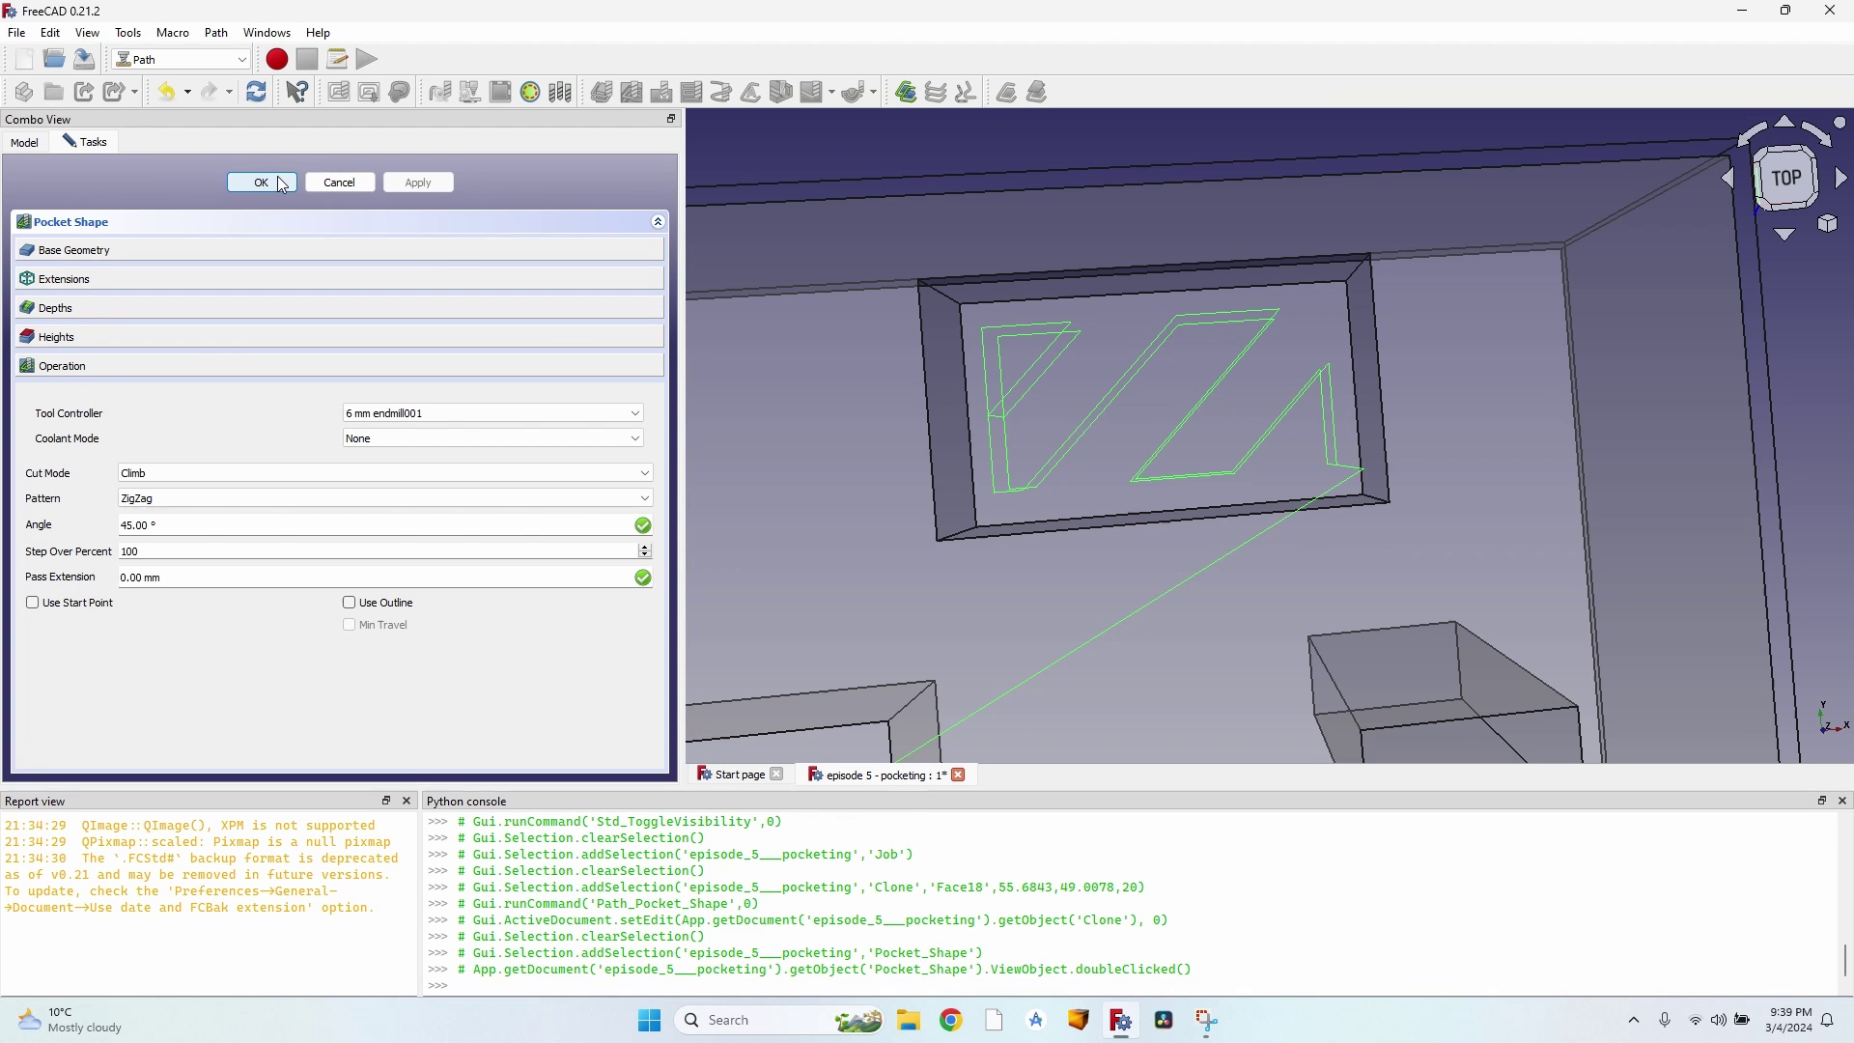
pyautogui.click(261, 182)
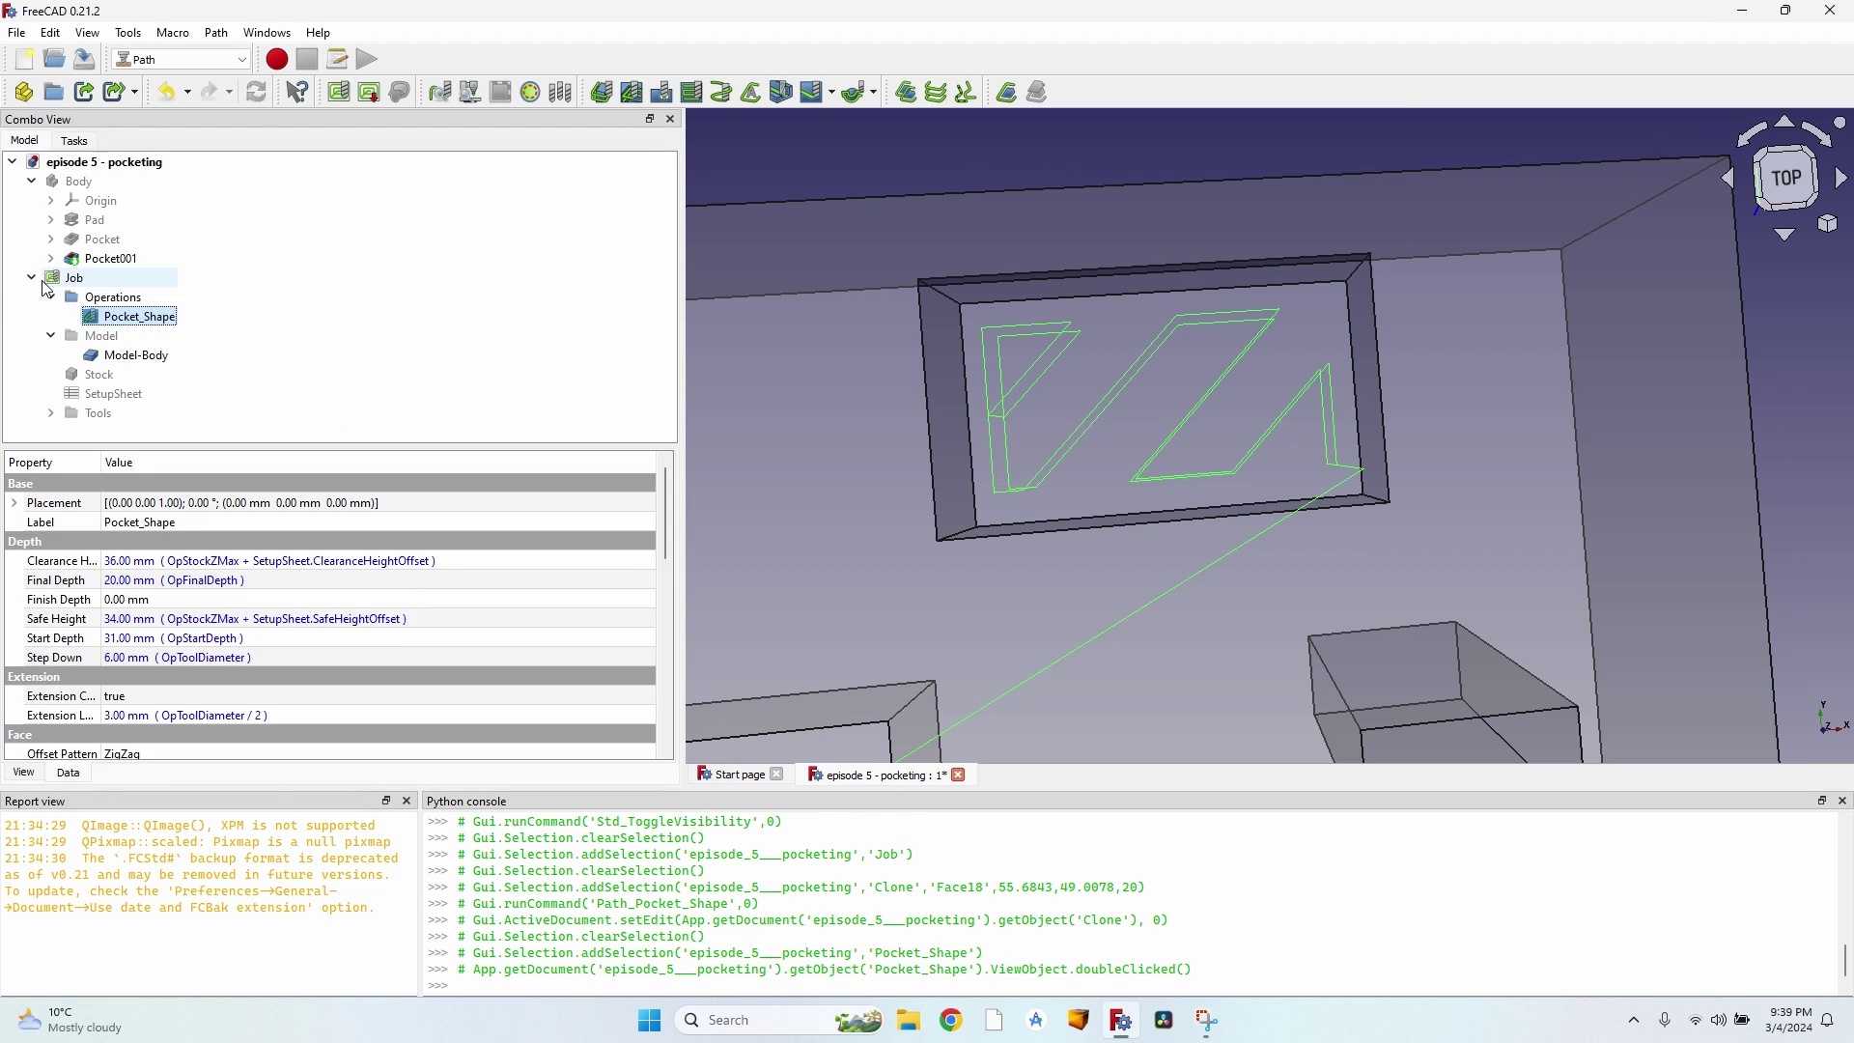
# Step: Run the Path Simulator on the Job to cut the zigzag pocket
pyautogui.click(77, 279)
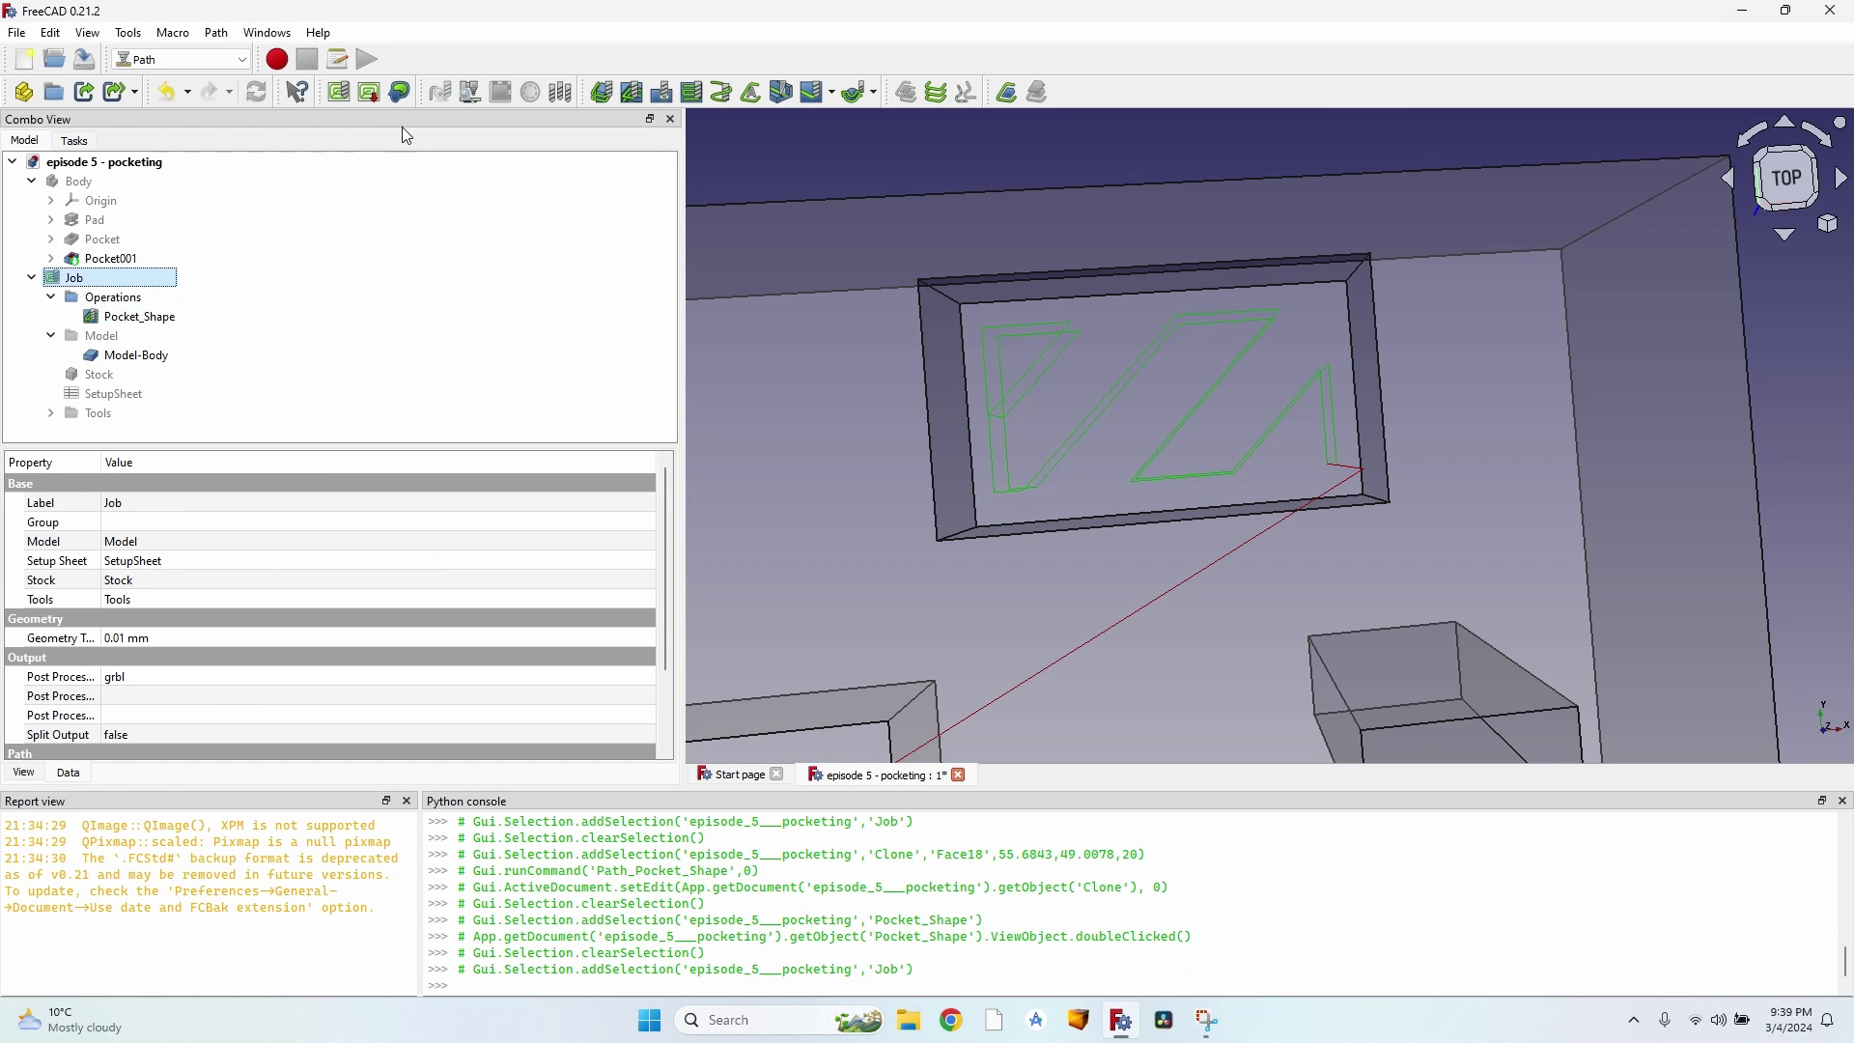
pyautogui.click(482, 94)
pyautogui.click(298, 274)
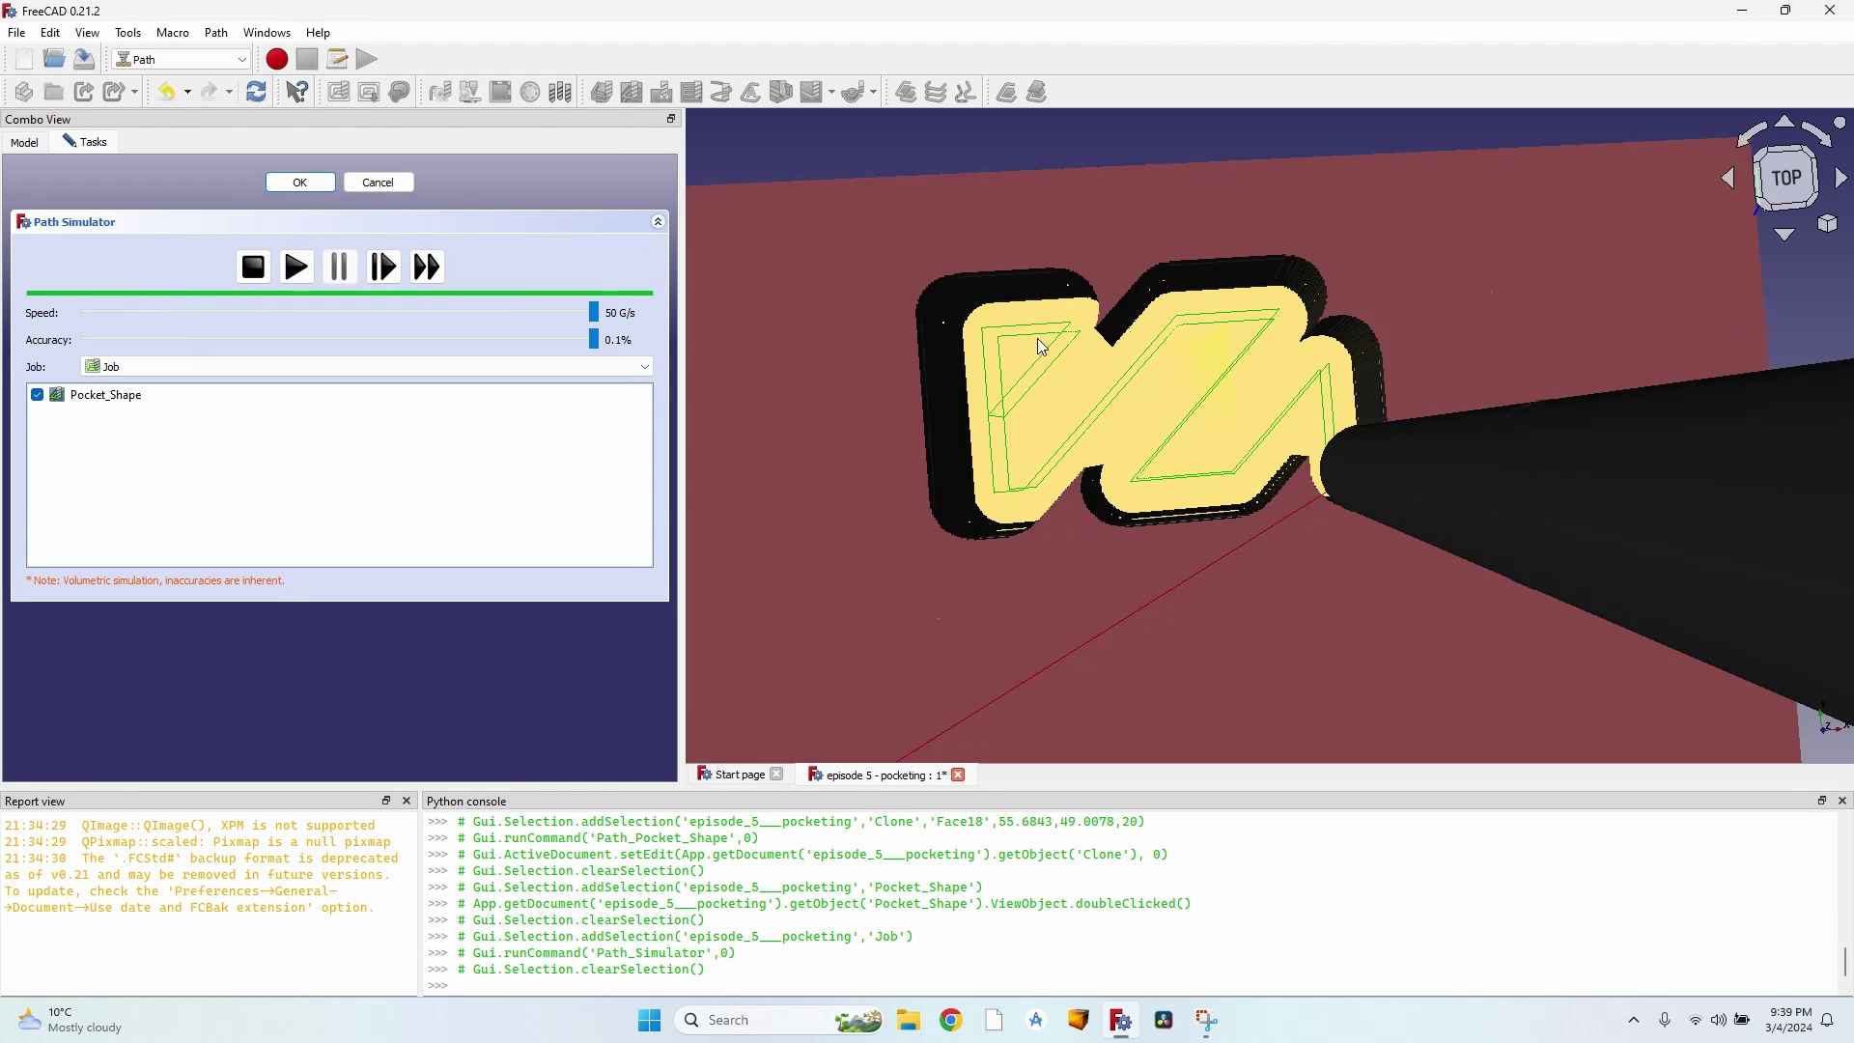
# Step: Close the simulation and change the pocket pattern to Offset
pyautogui.click(380, 184)
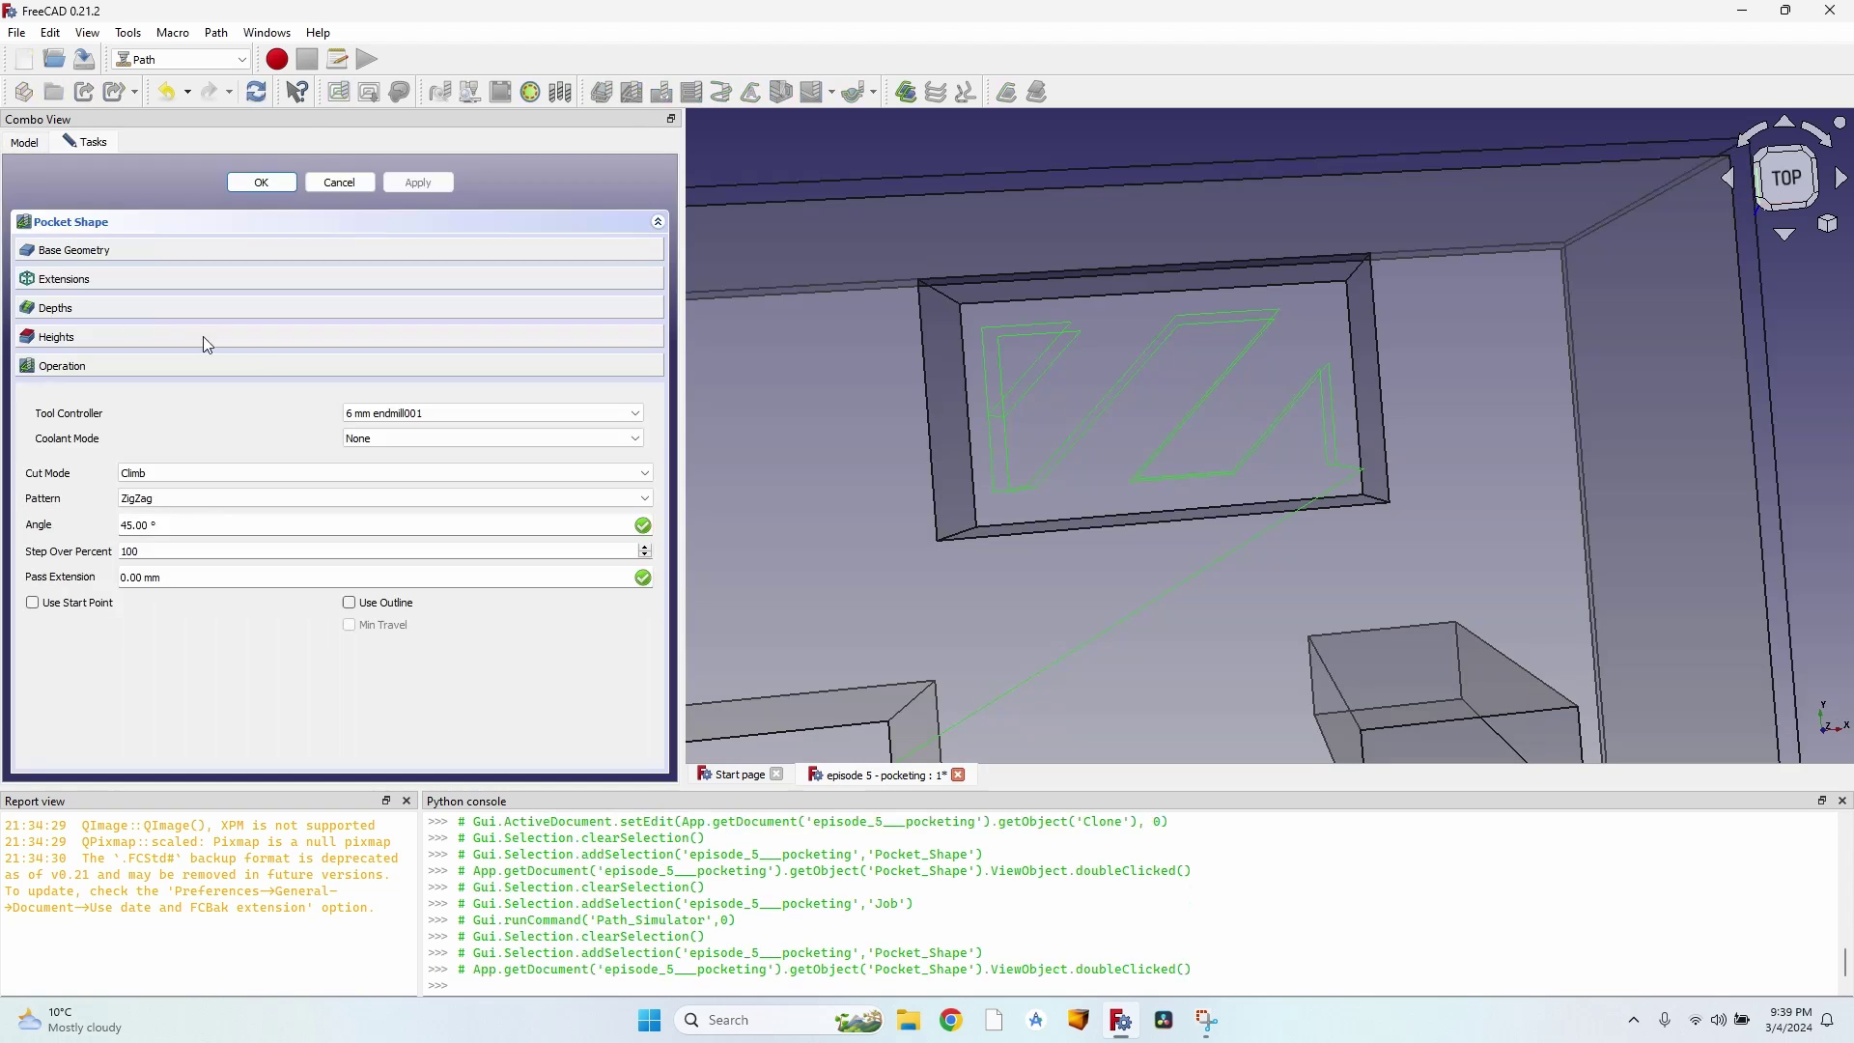
pyautogui.click(188, 504)
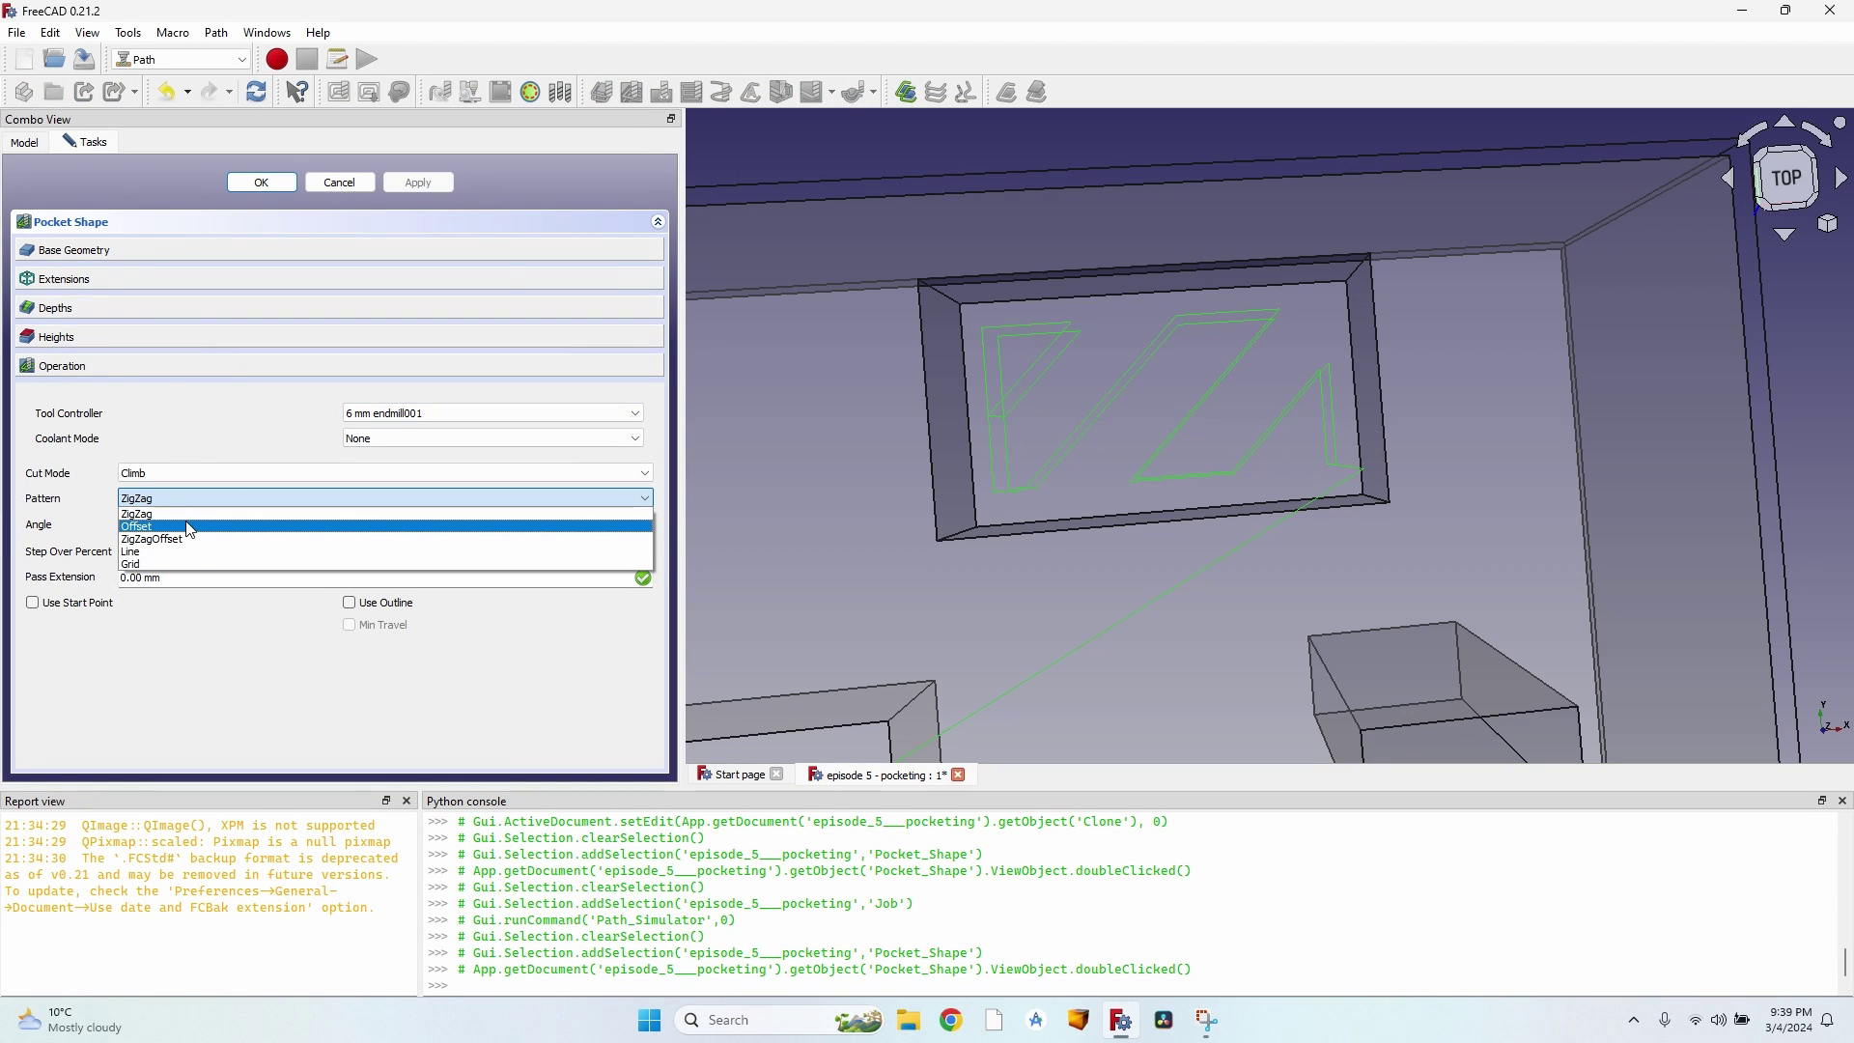
pyautogui.click(190, 527)
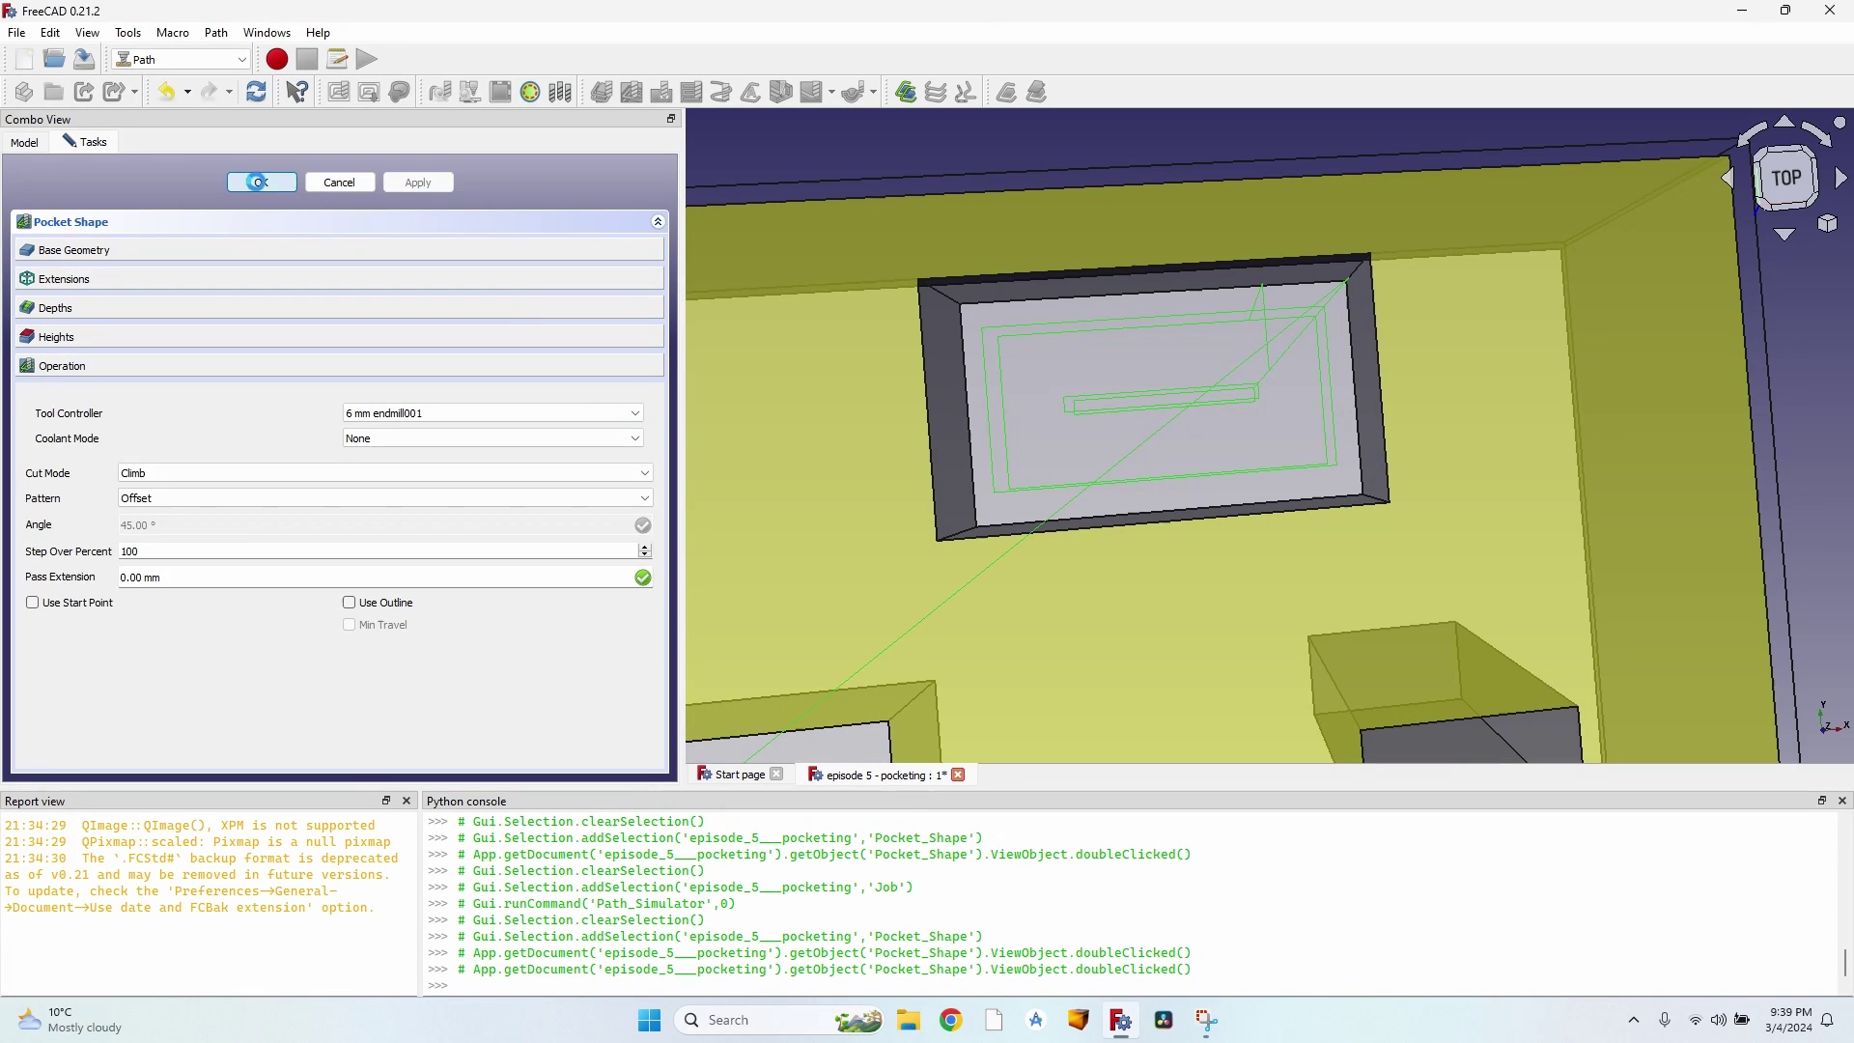
pyautogui.click(259, 182)
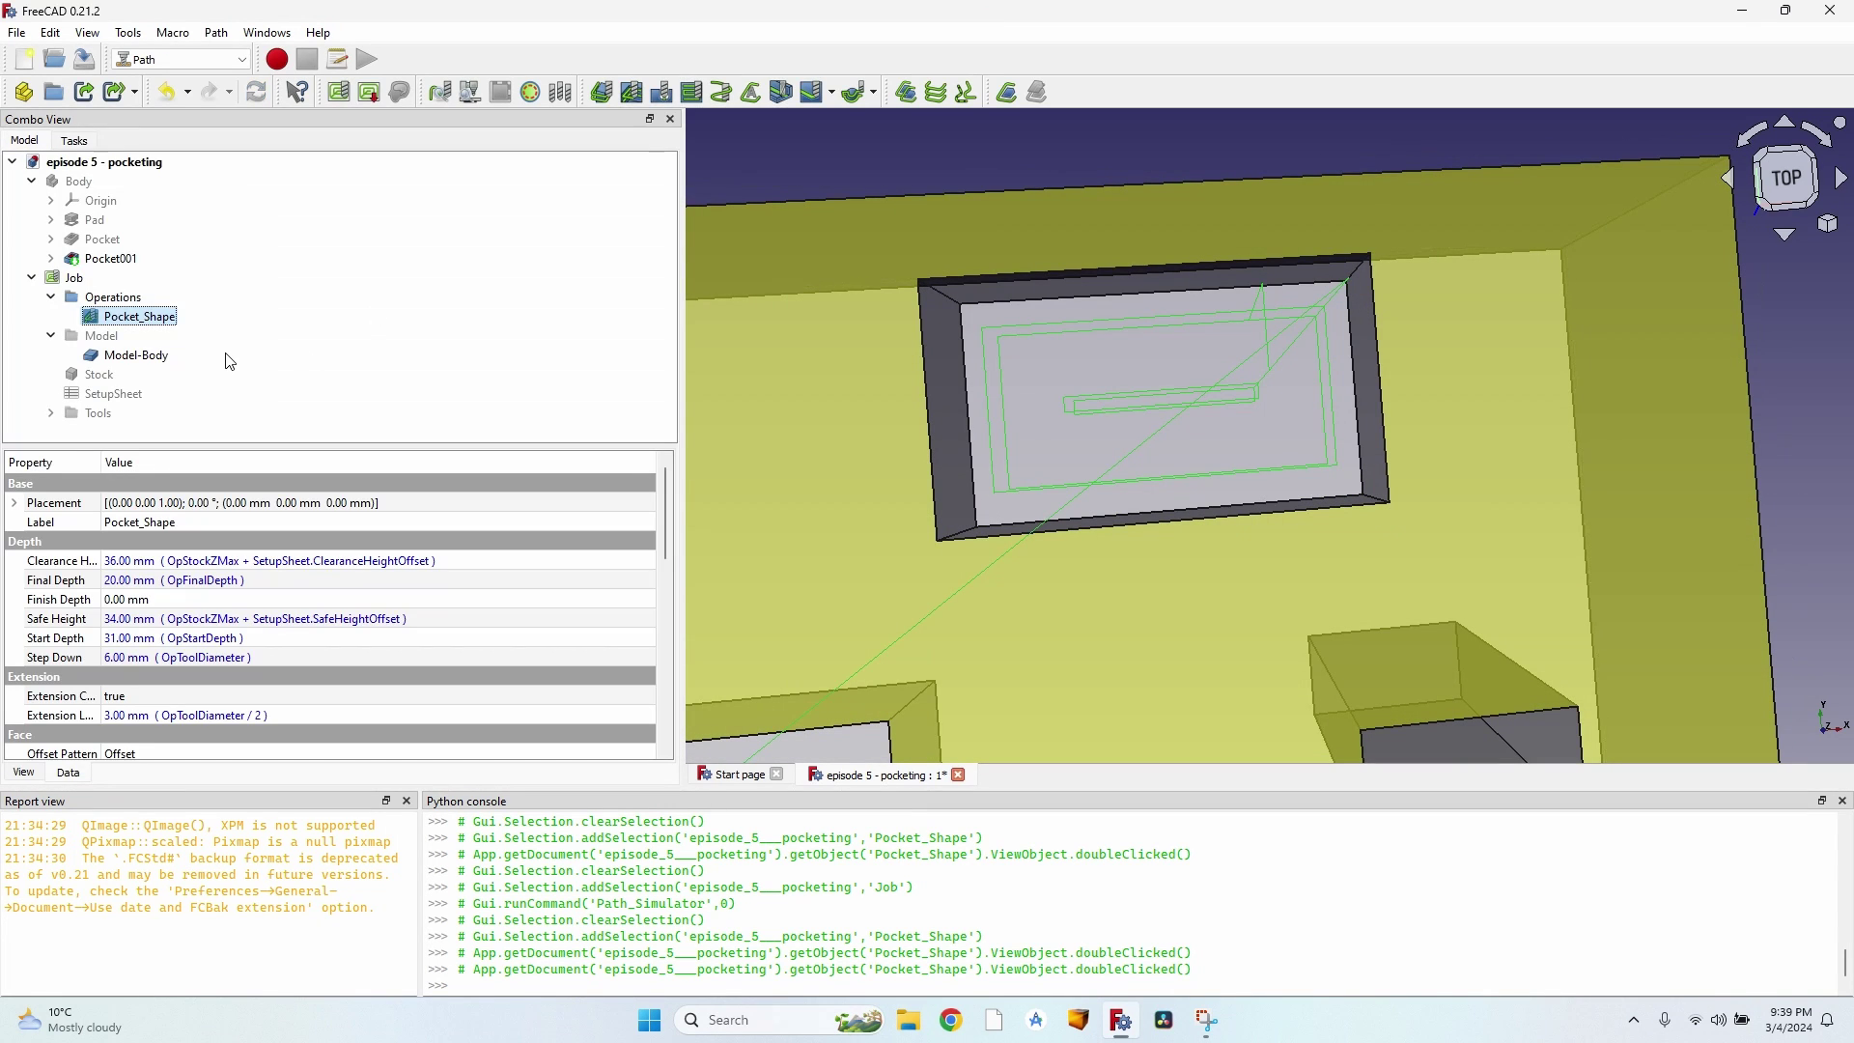
# Step: Simulate the Offset pocket on the Job's stock, inspect the cut, and close the simulator
pyautogui.click(83, 284)
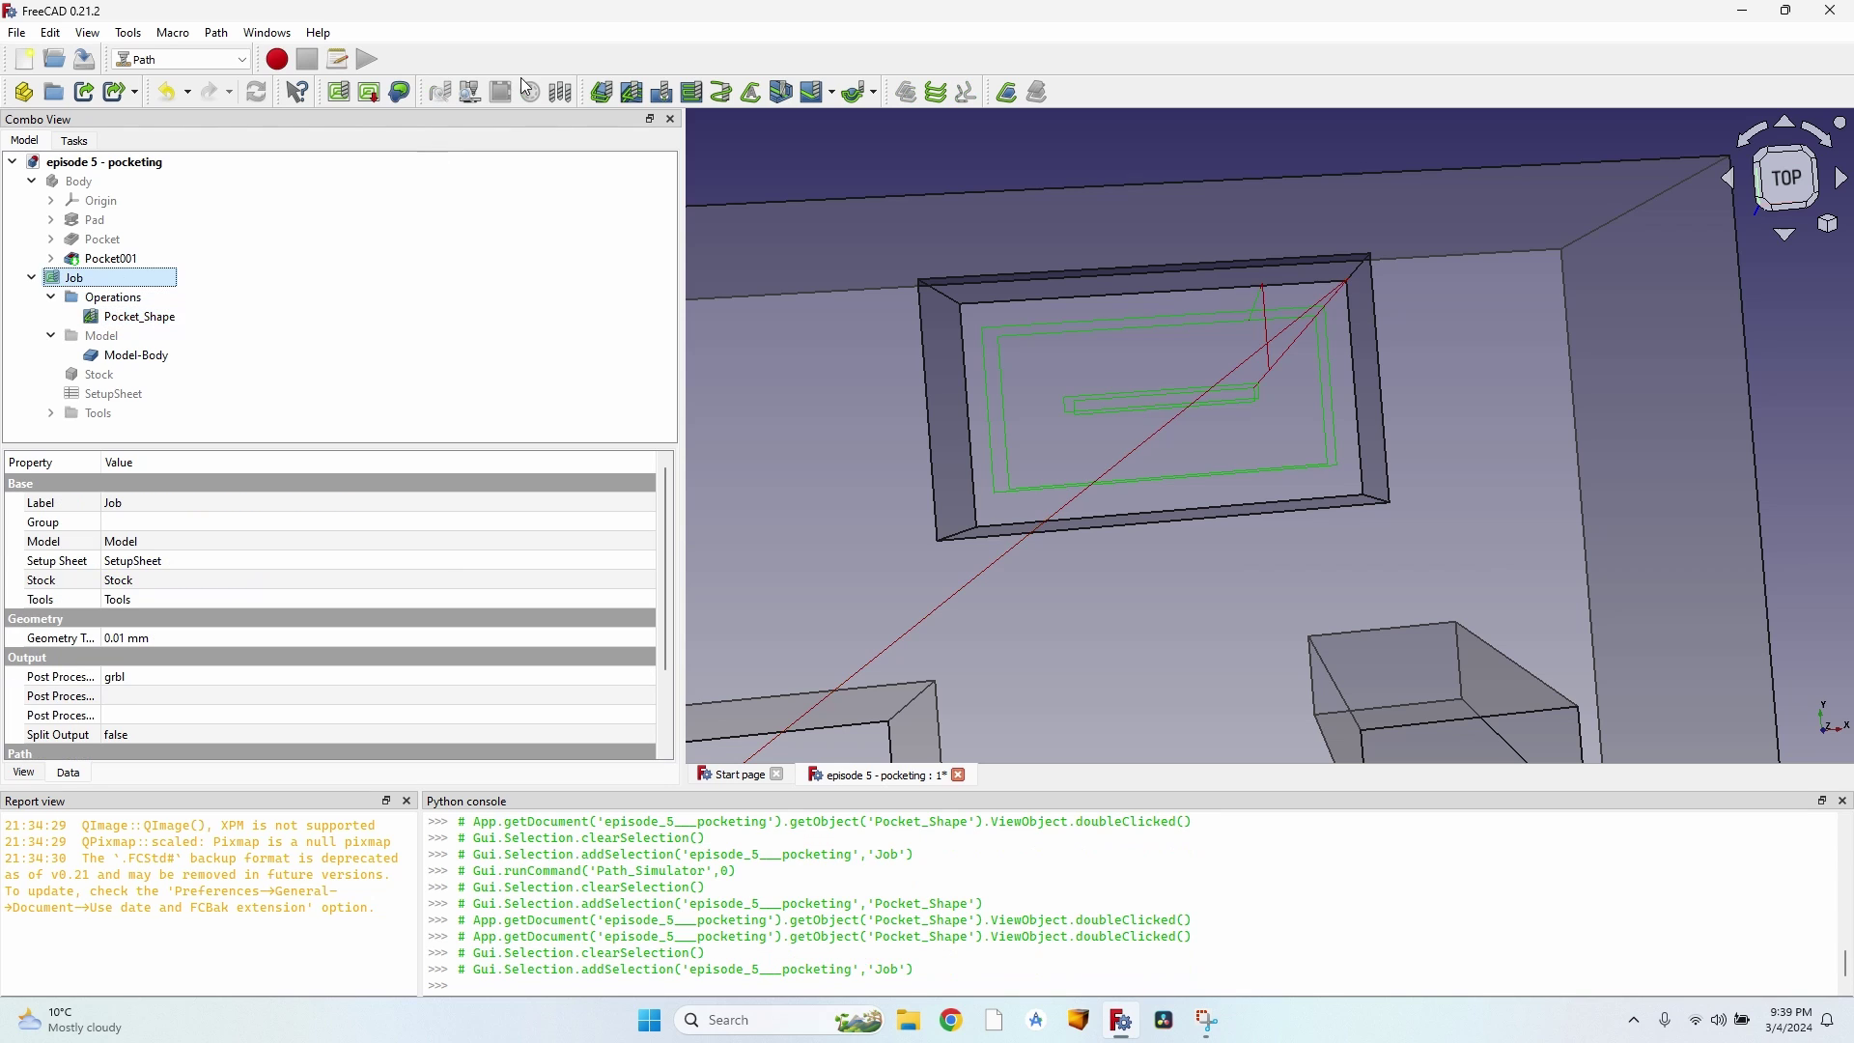
pyautogui.click(470, 92)
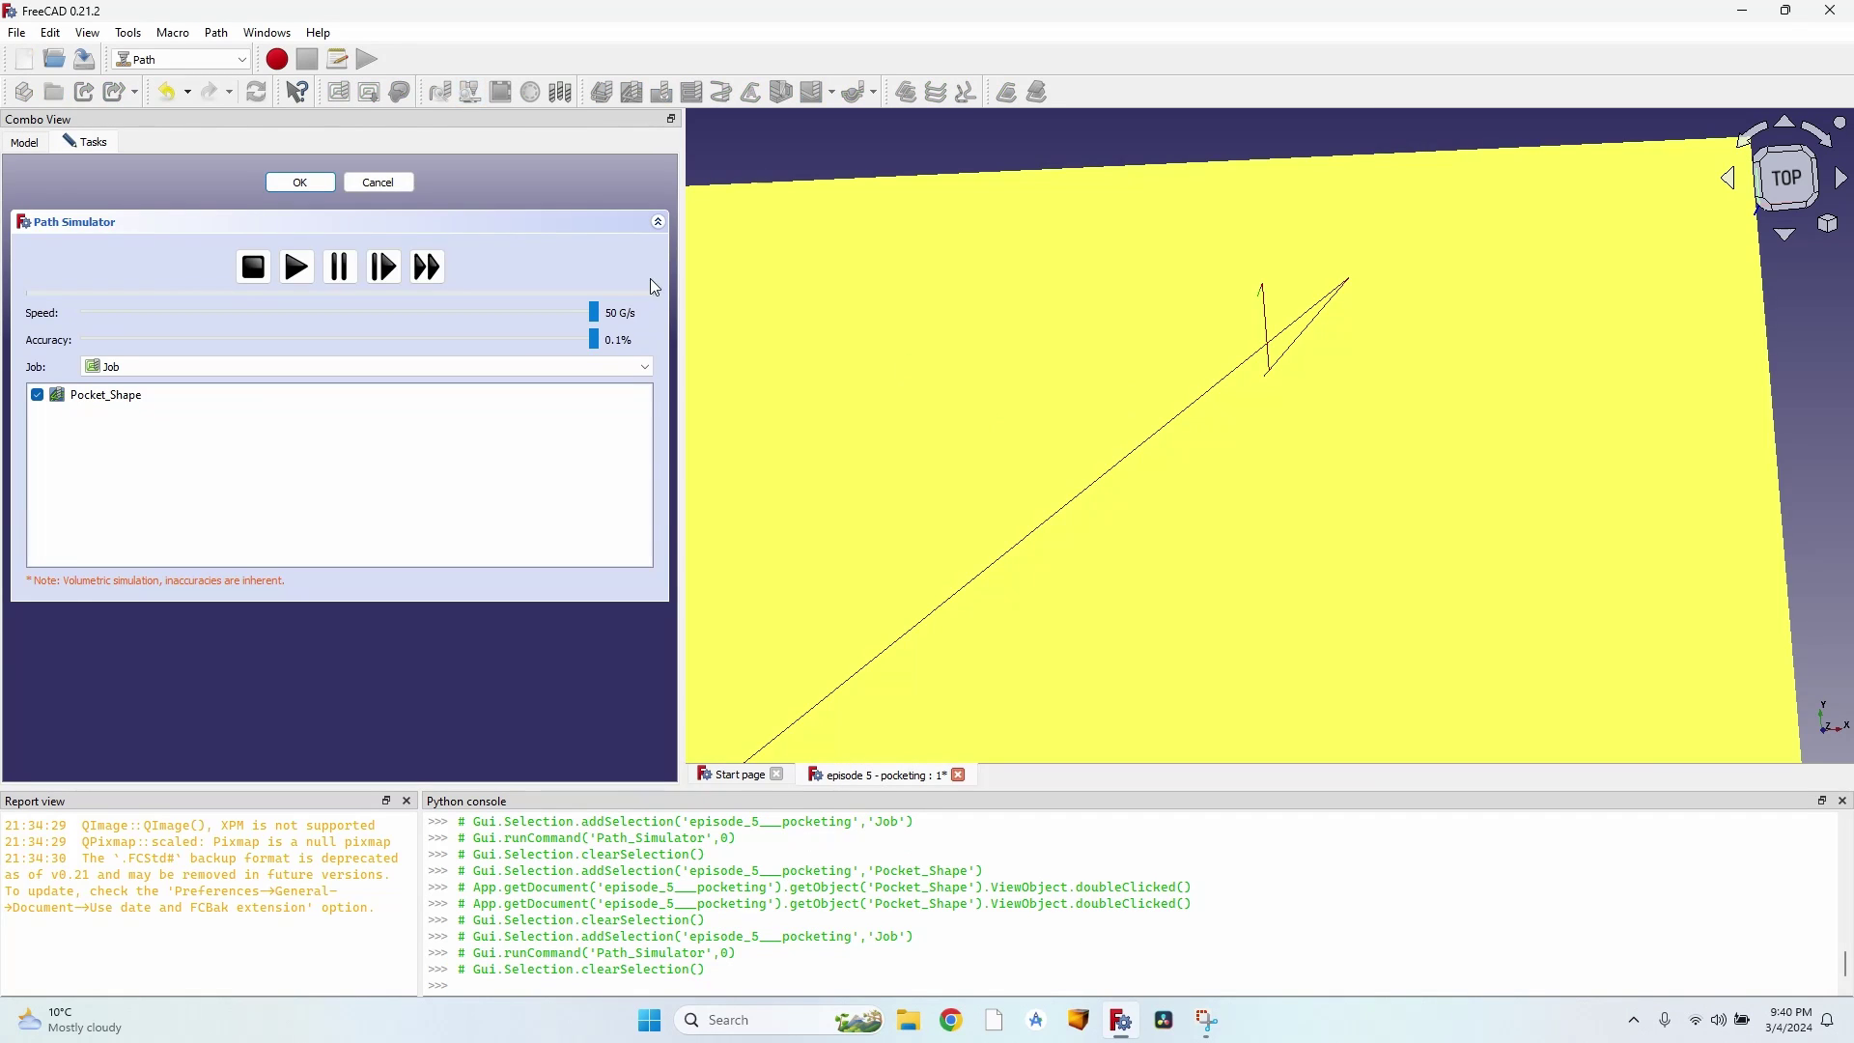
pyautogui.click(297, 267)
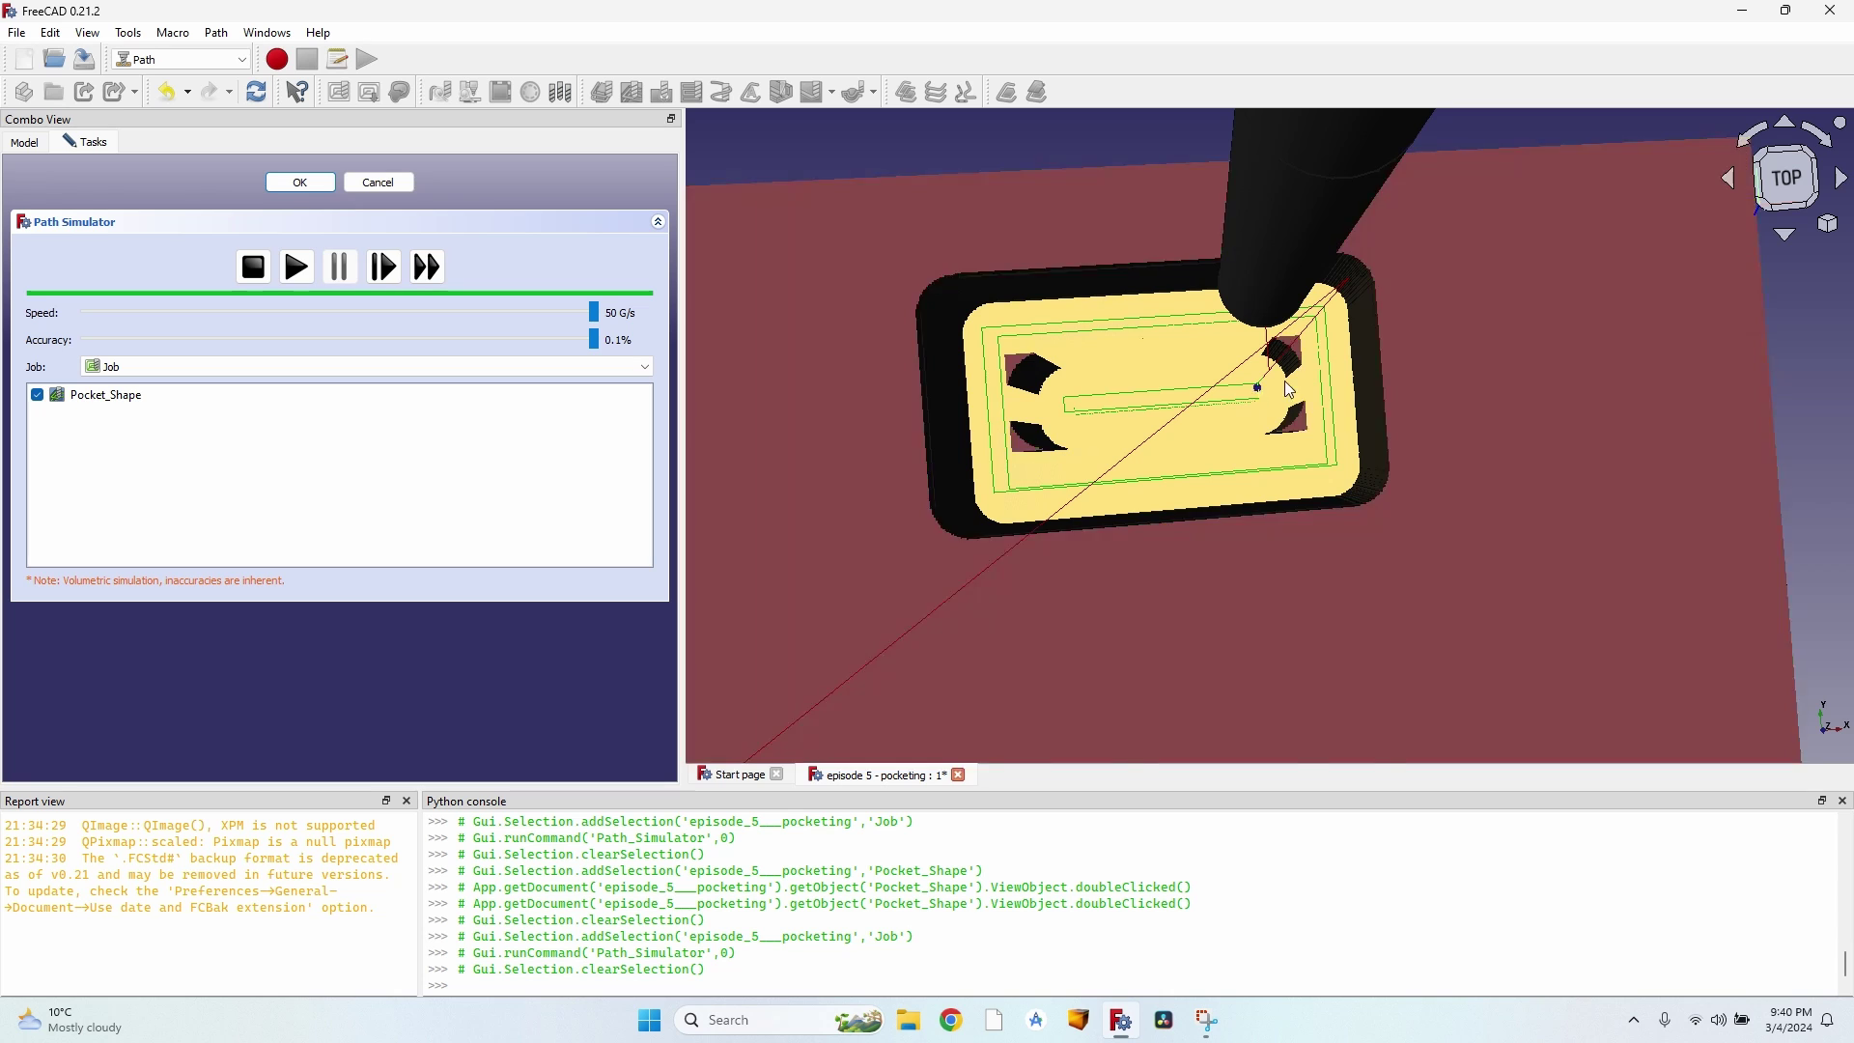
pyautogui.moveTo(1000, 396); pyautogui.dragTo(1152, 361, button='middle')
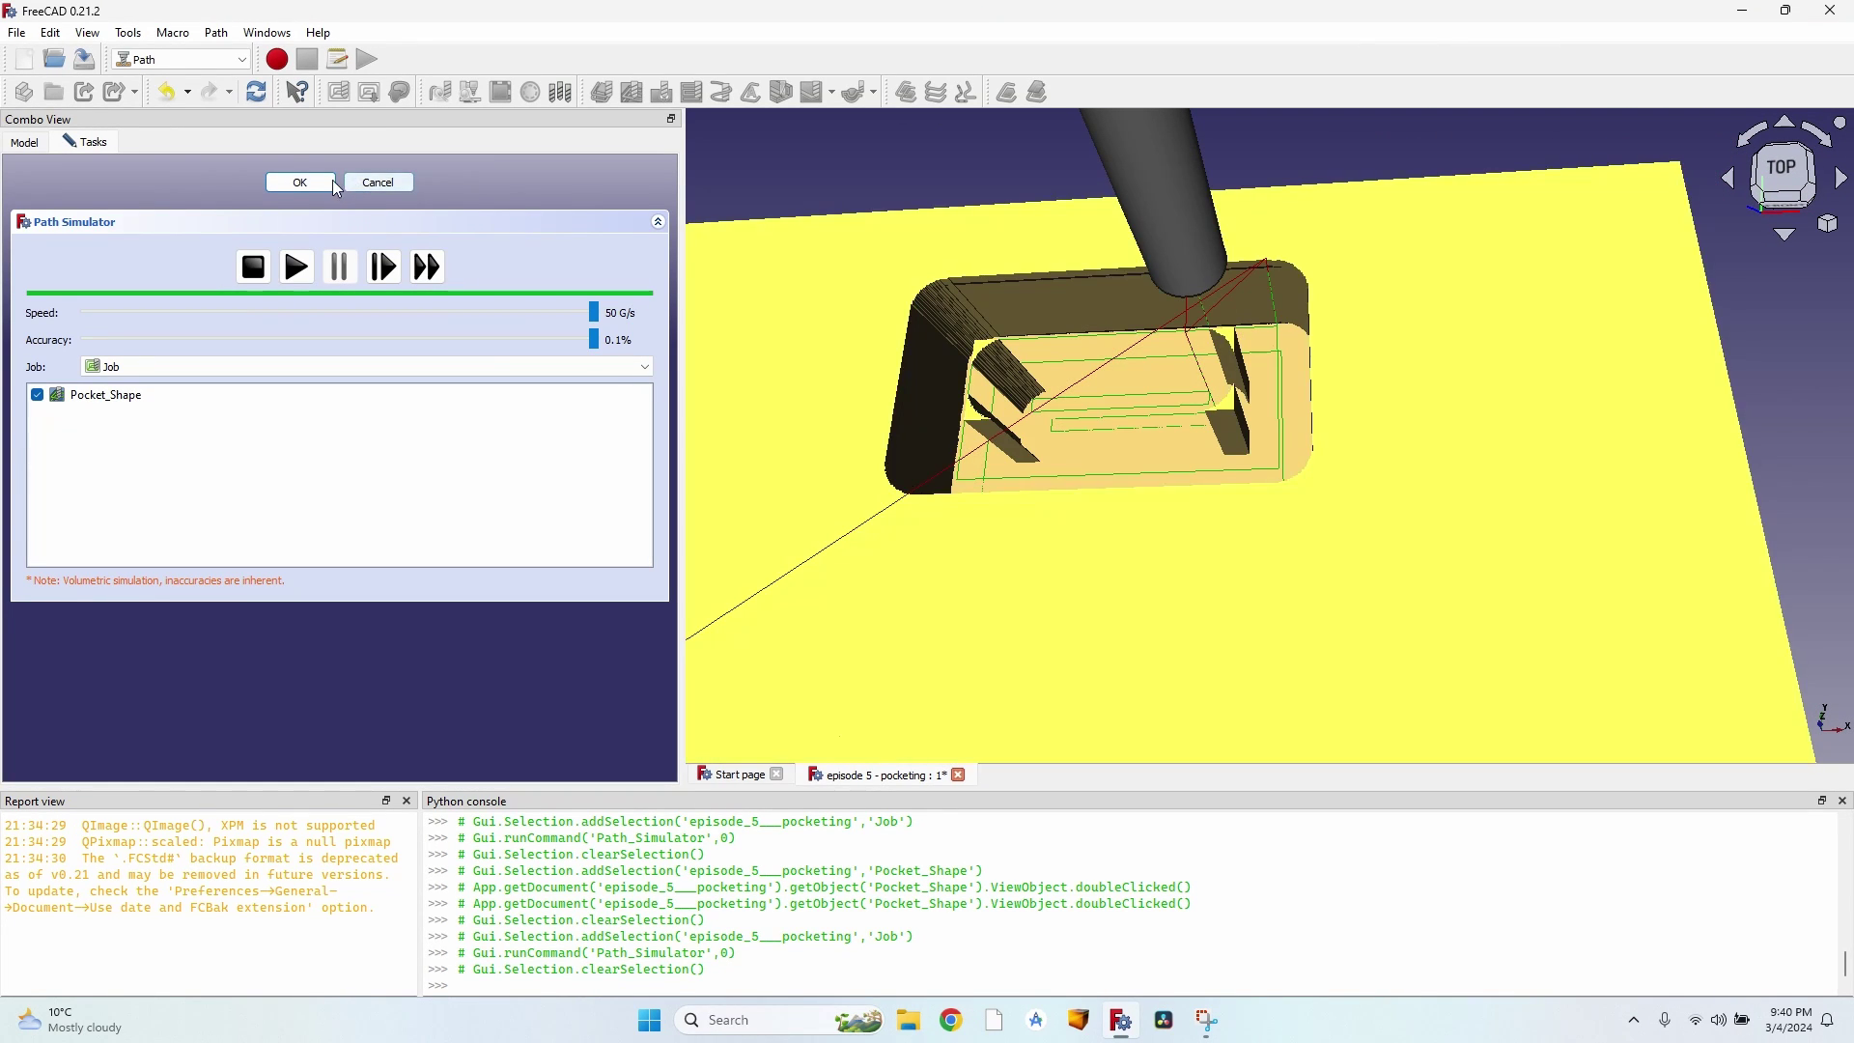
pyautogui.click(378, 183)
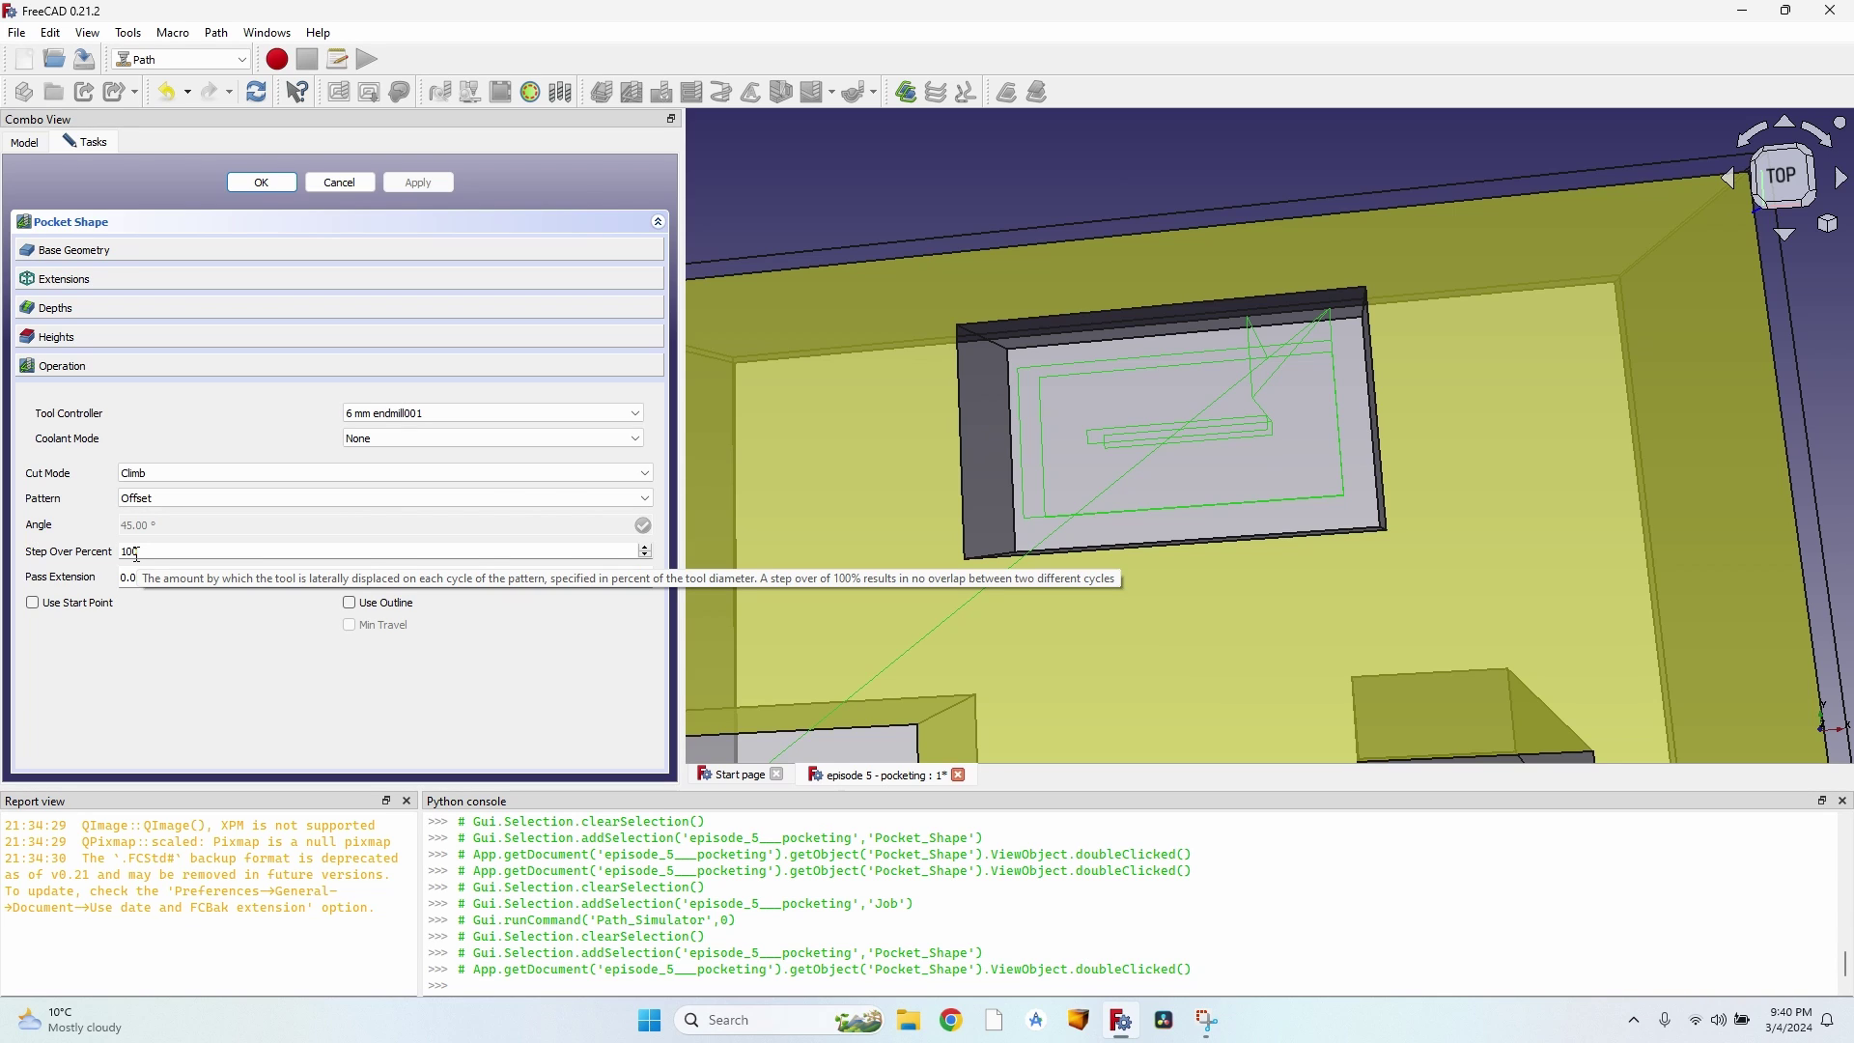
# Step: Set the pocket step-over to 50 percent, accept it, and open the Path Simulator for the Job
pyautogui.doubleClick(137, 555)
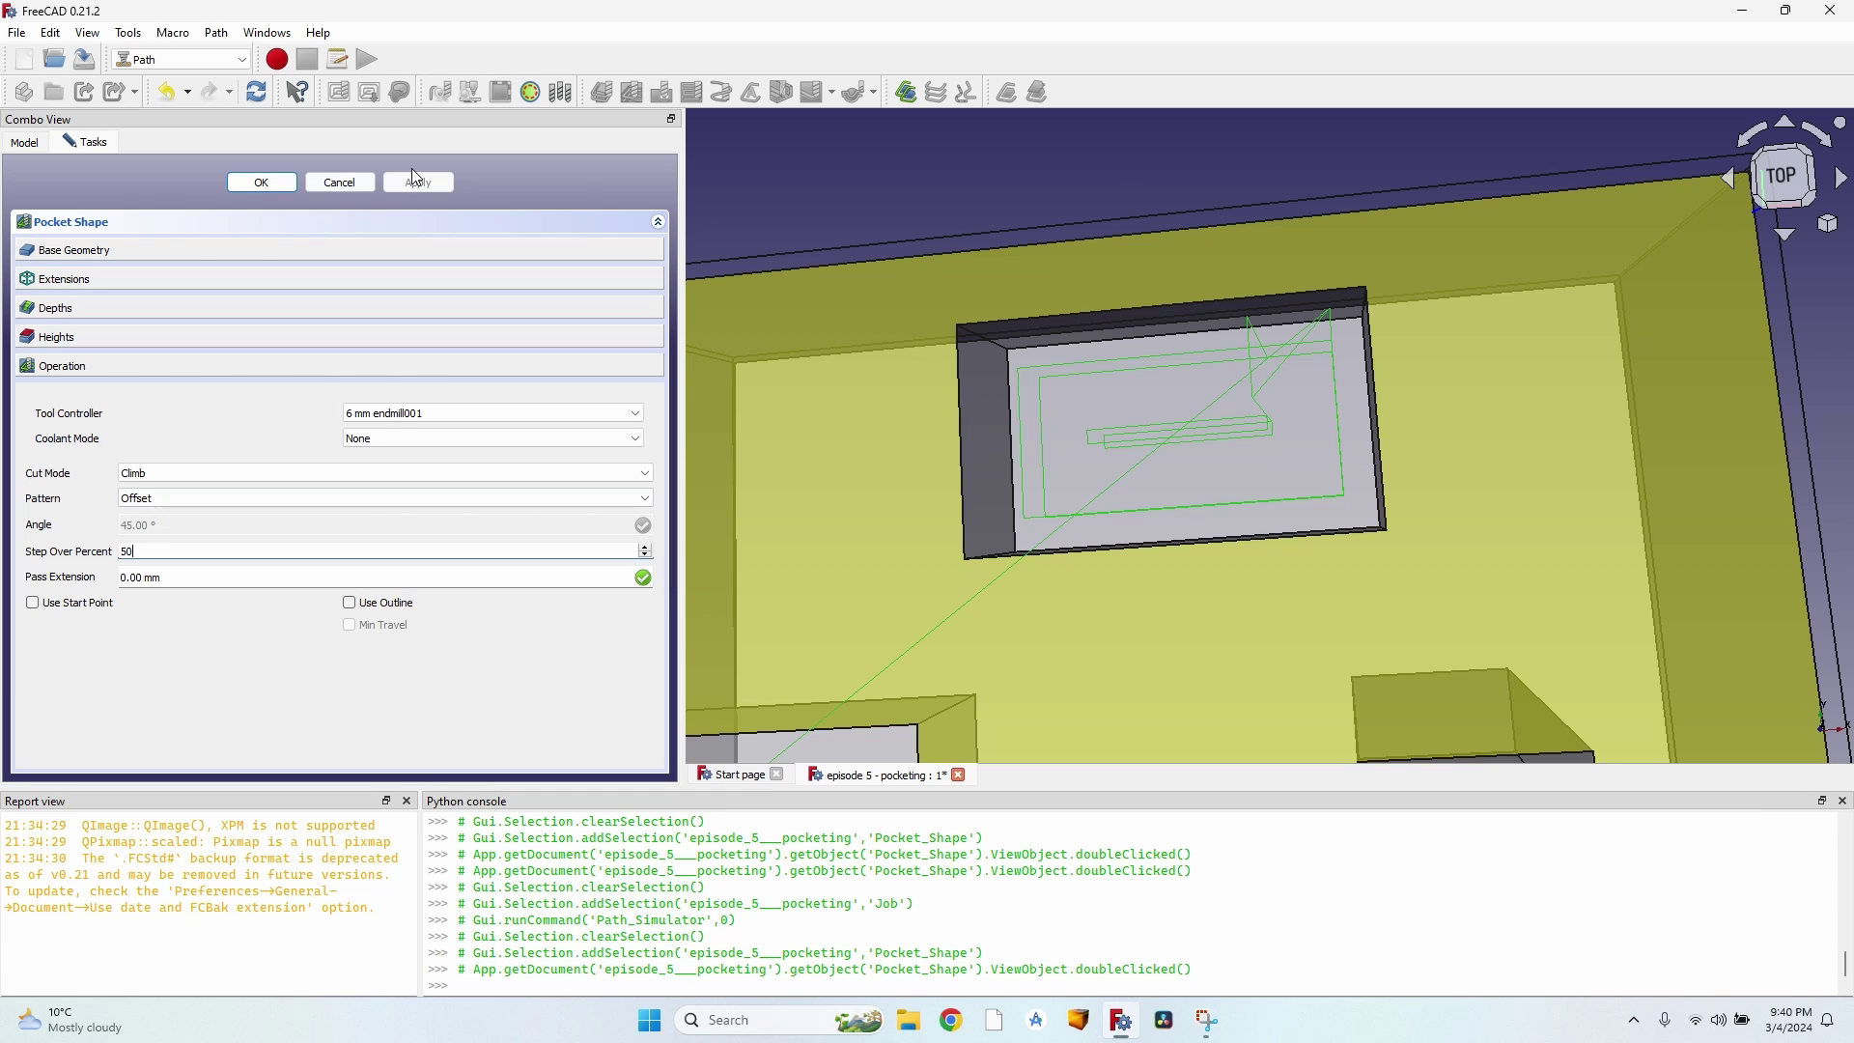
pyautogui.click(431, 185)
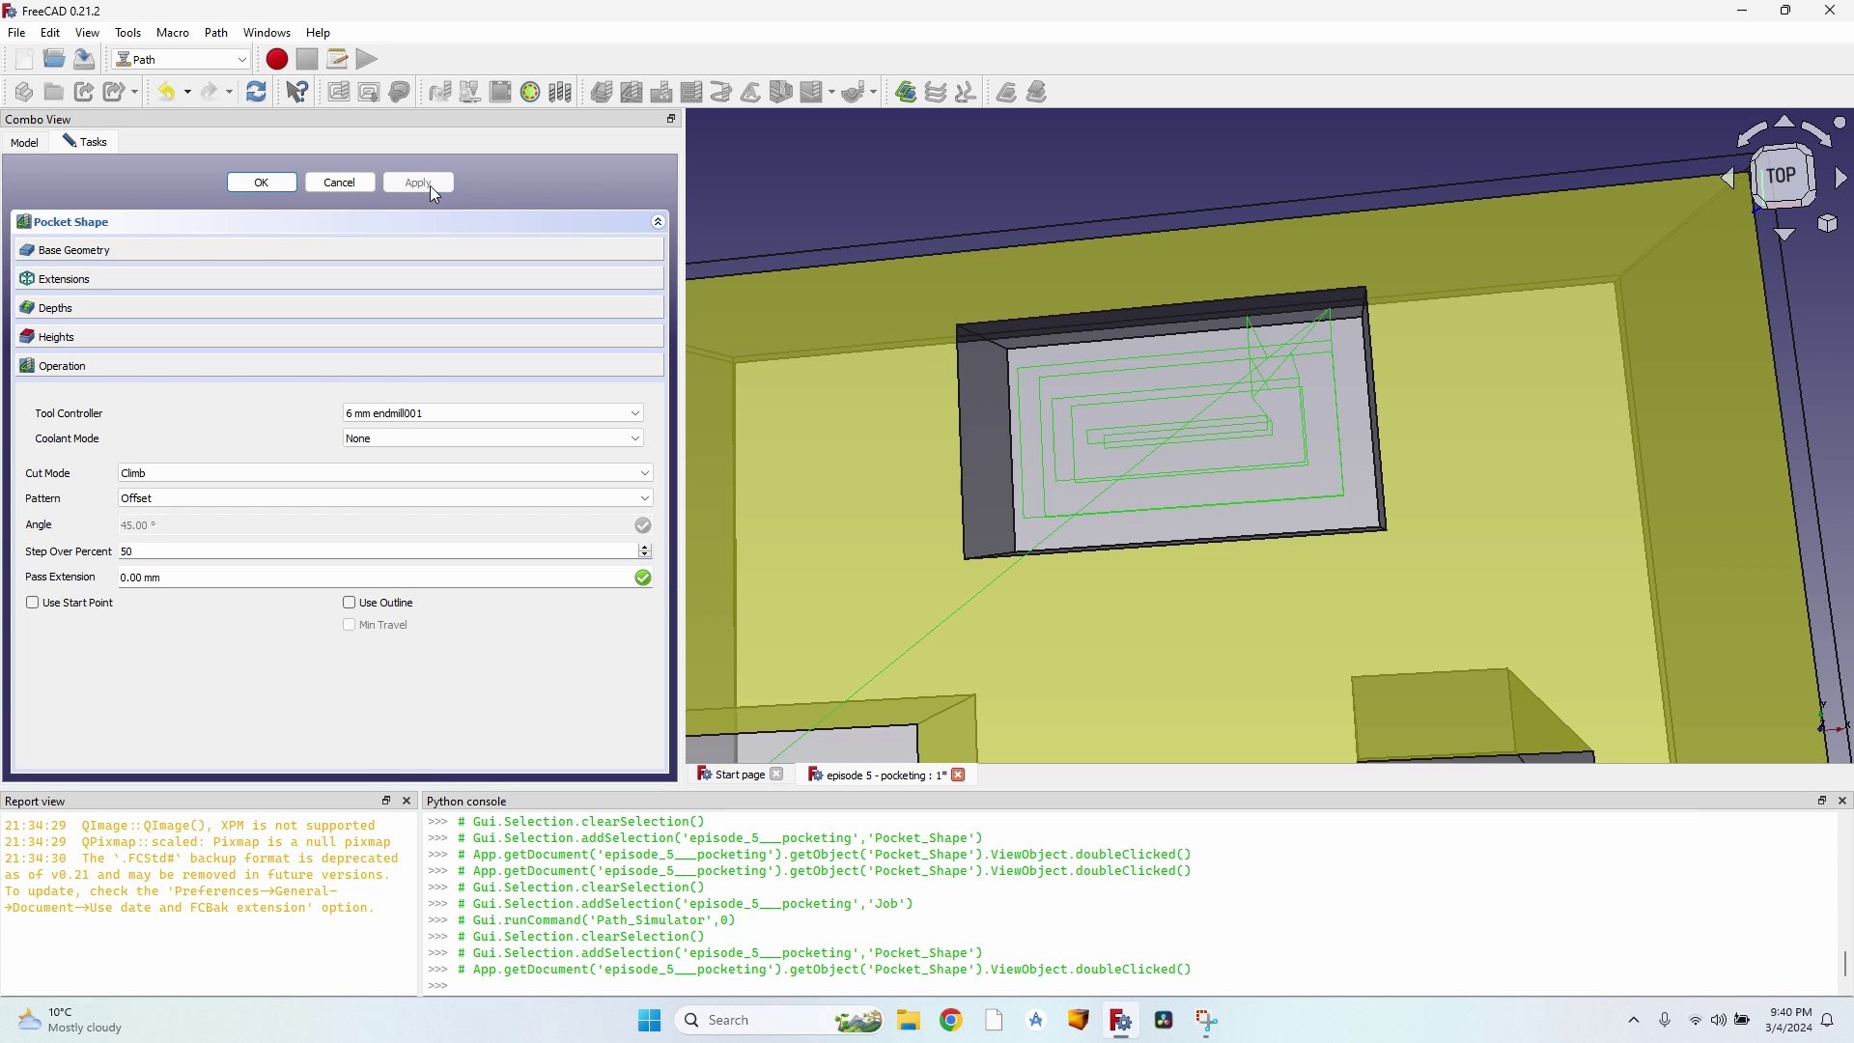
pyautogui.click(262, 183)
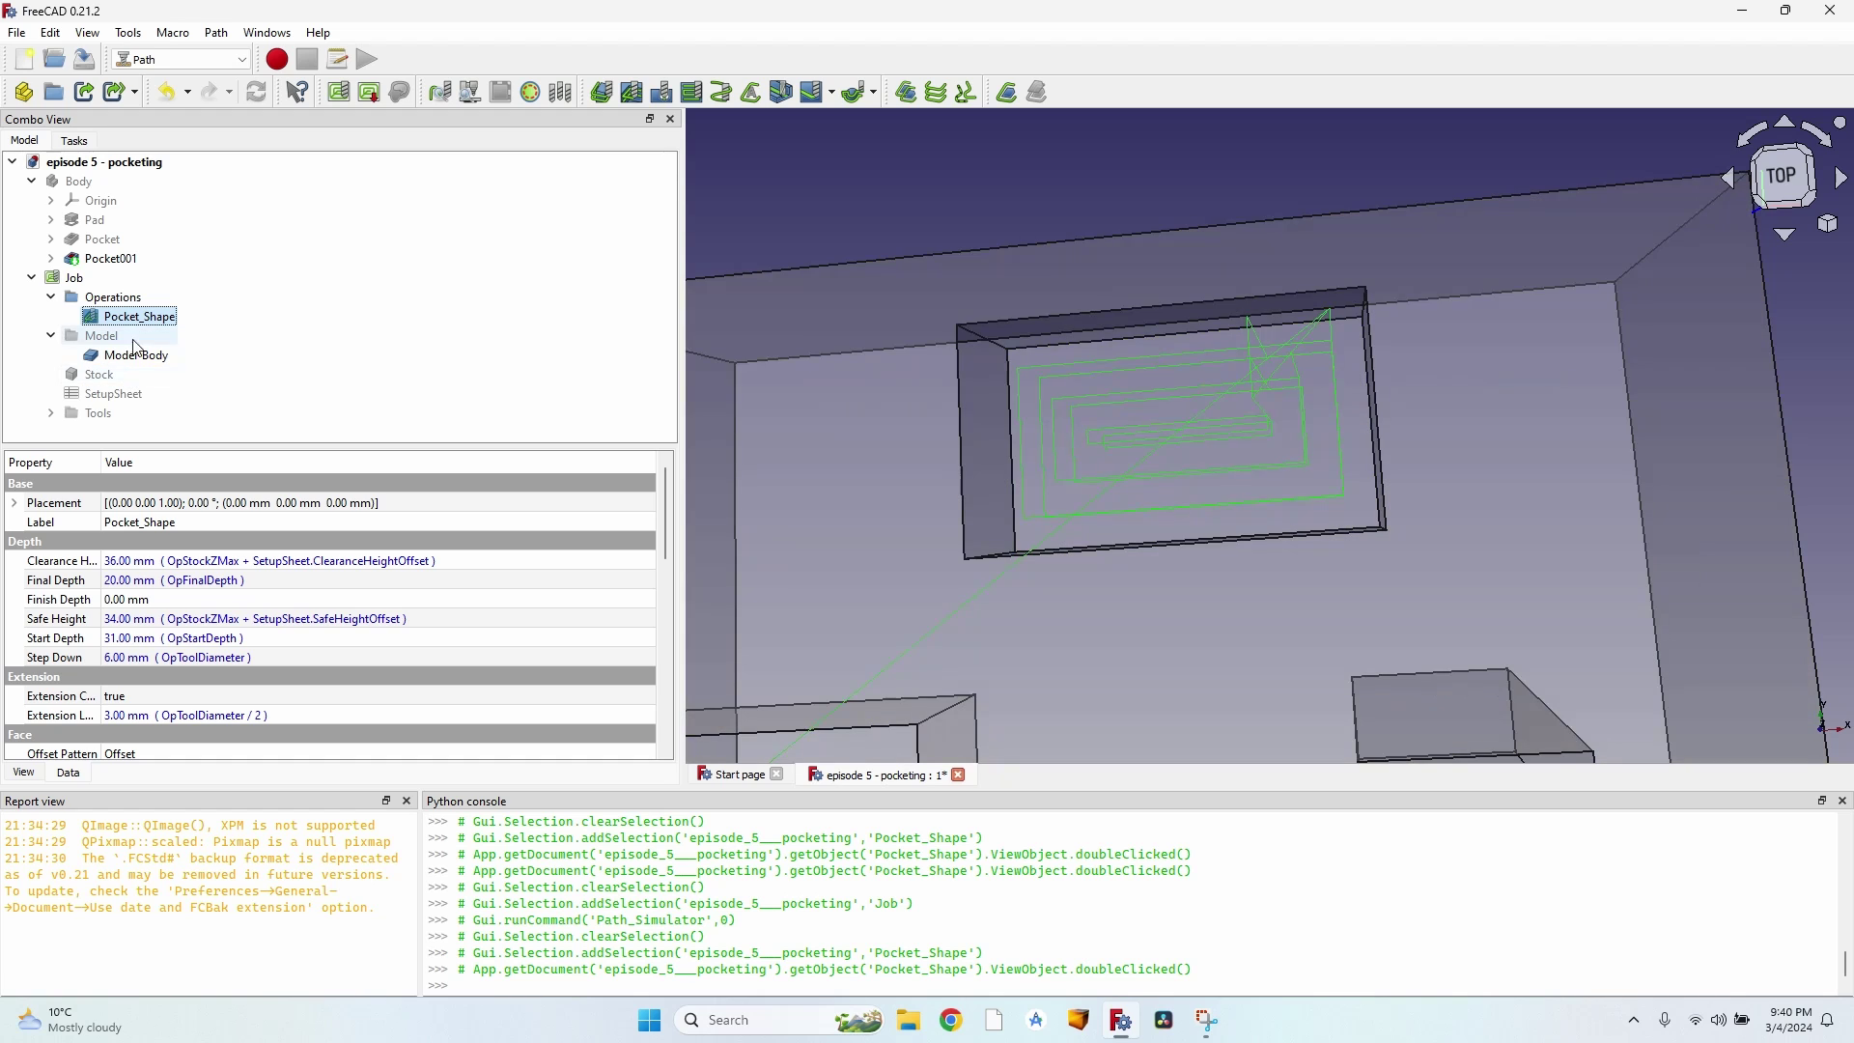
pyautogui.click(73, 278)
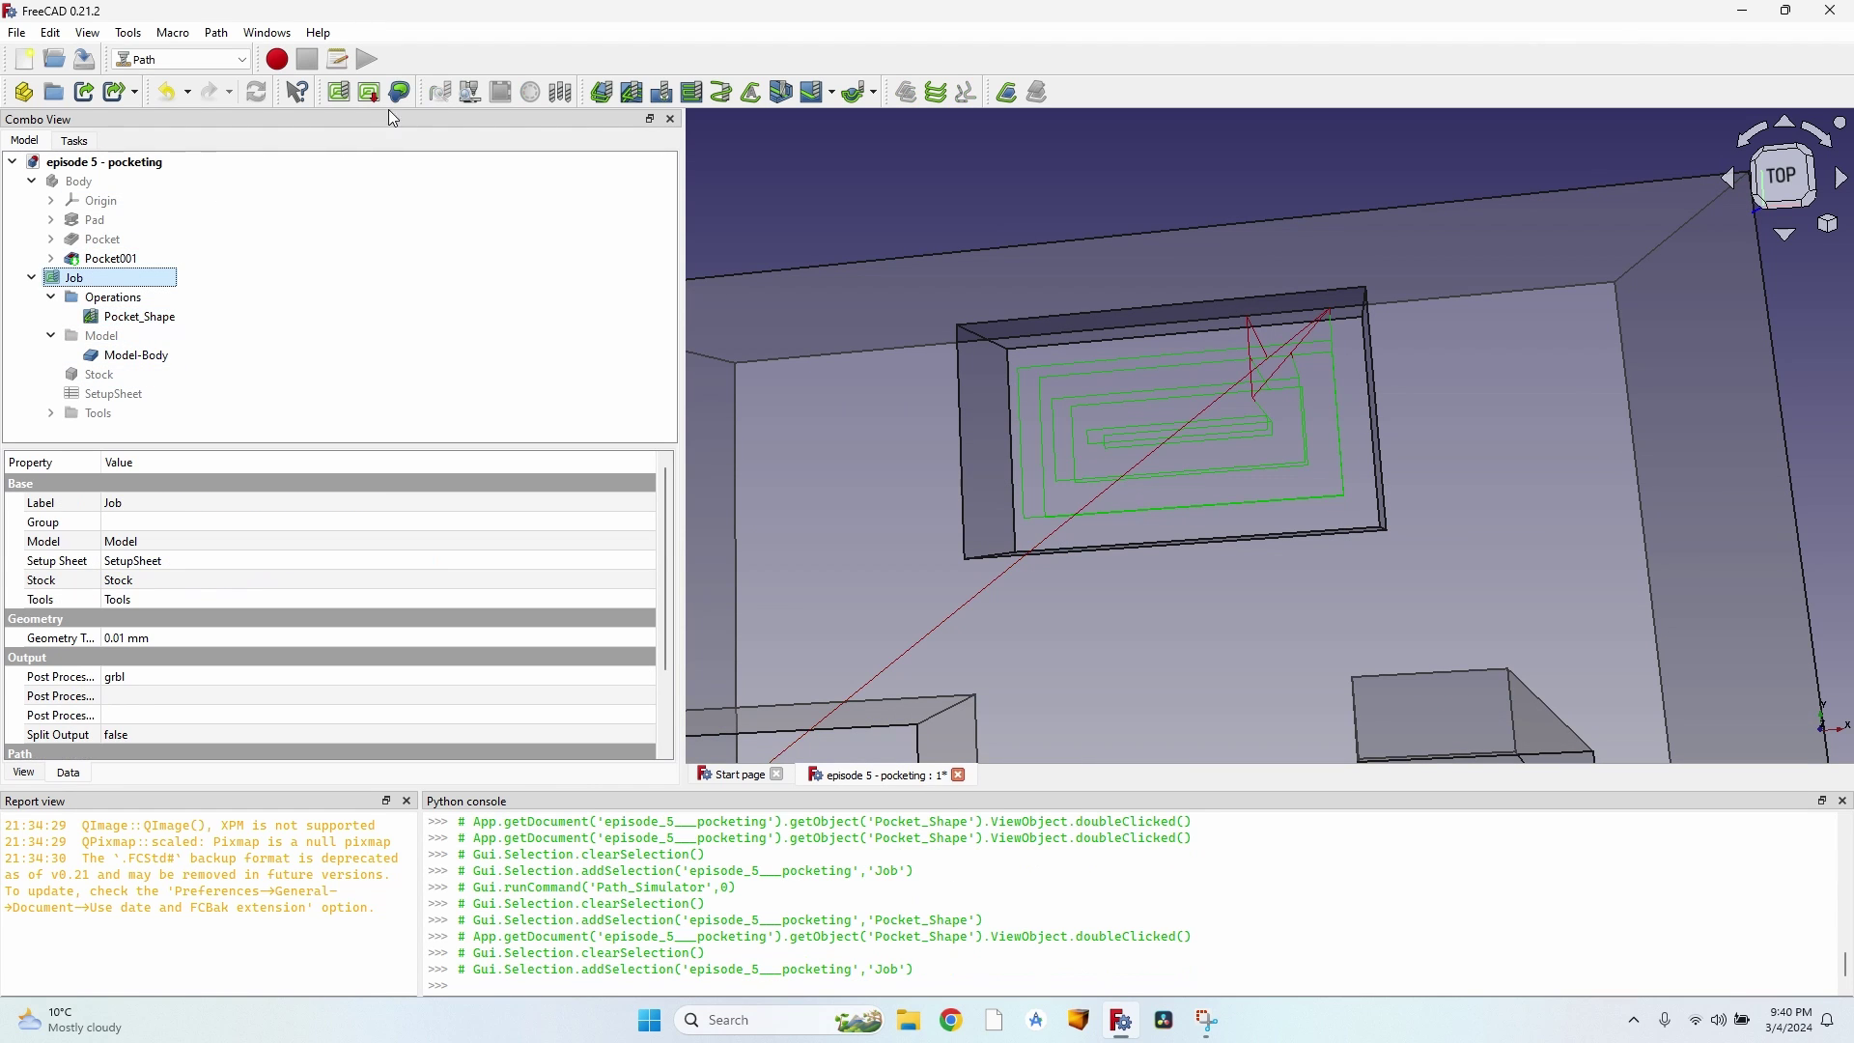
pyautogui.click(400, 91)
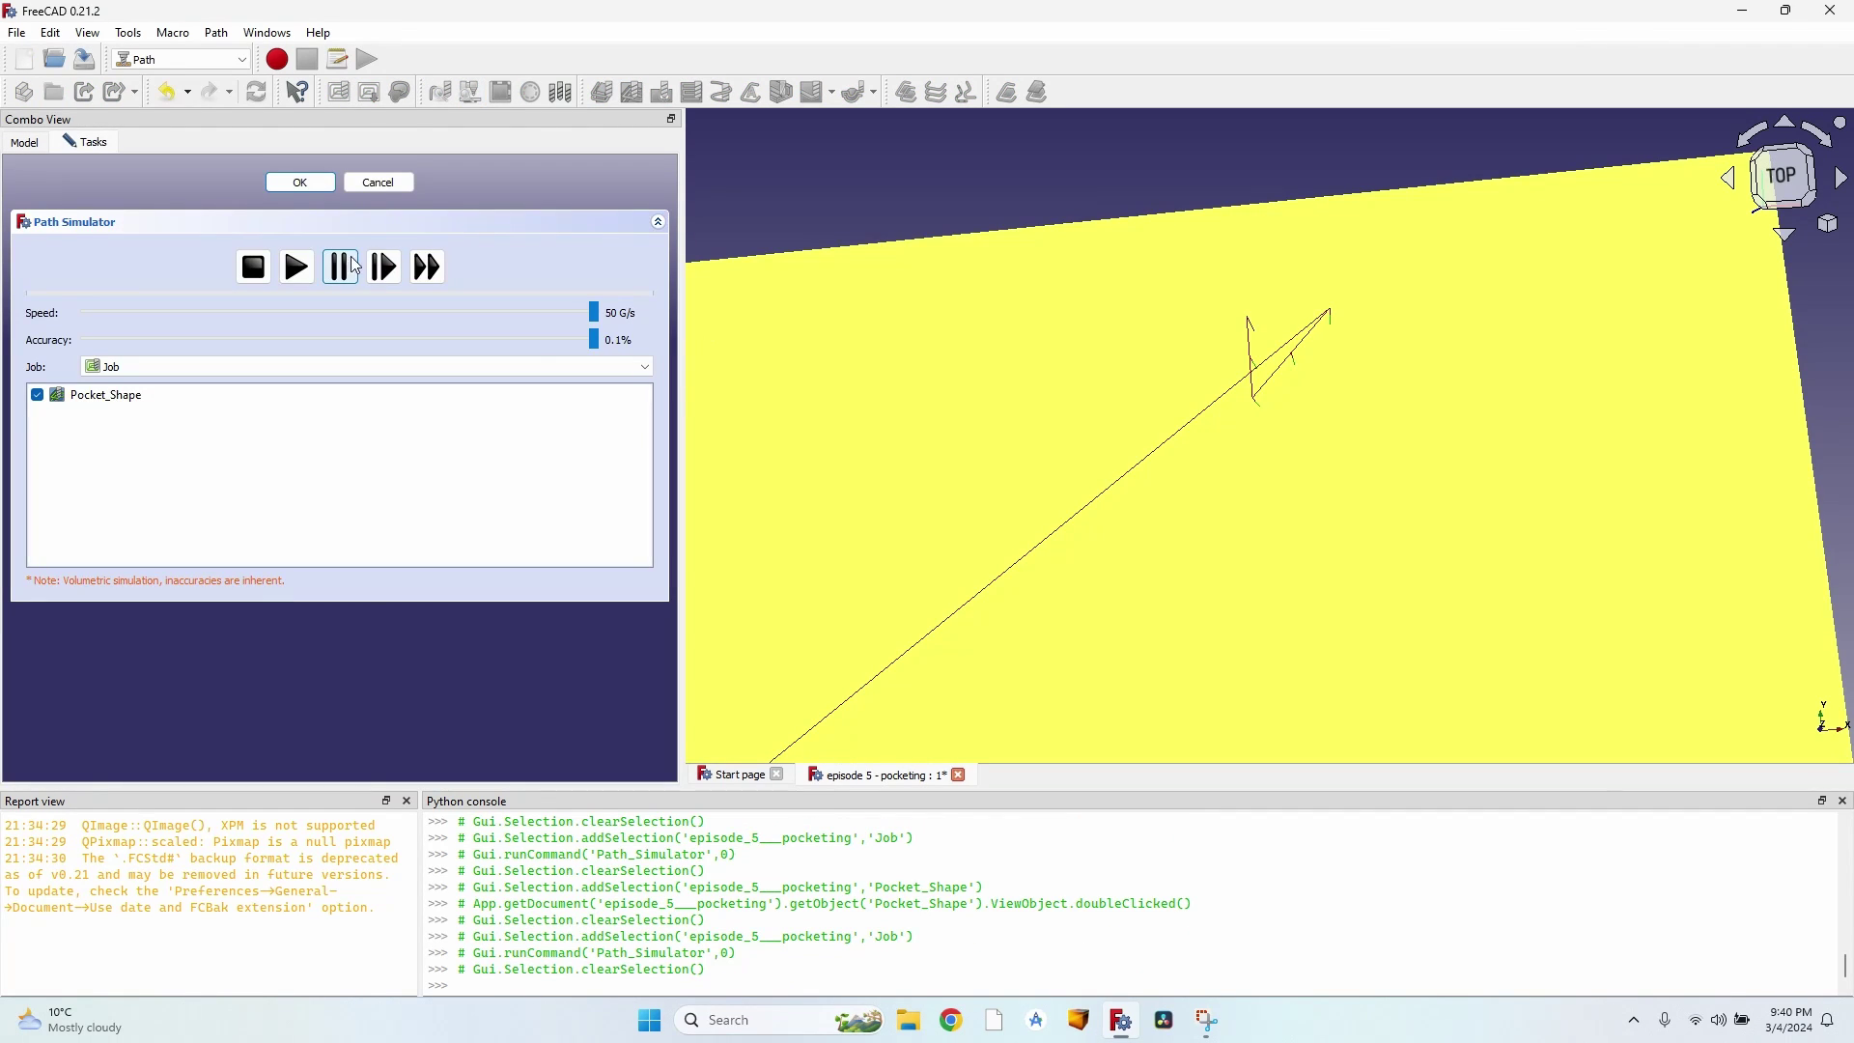
# Step: Simulate the 50 percent offset pocket, then switch the pattern to ZigZagOffset
pyautogui.click(305, 273)
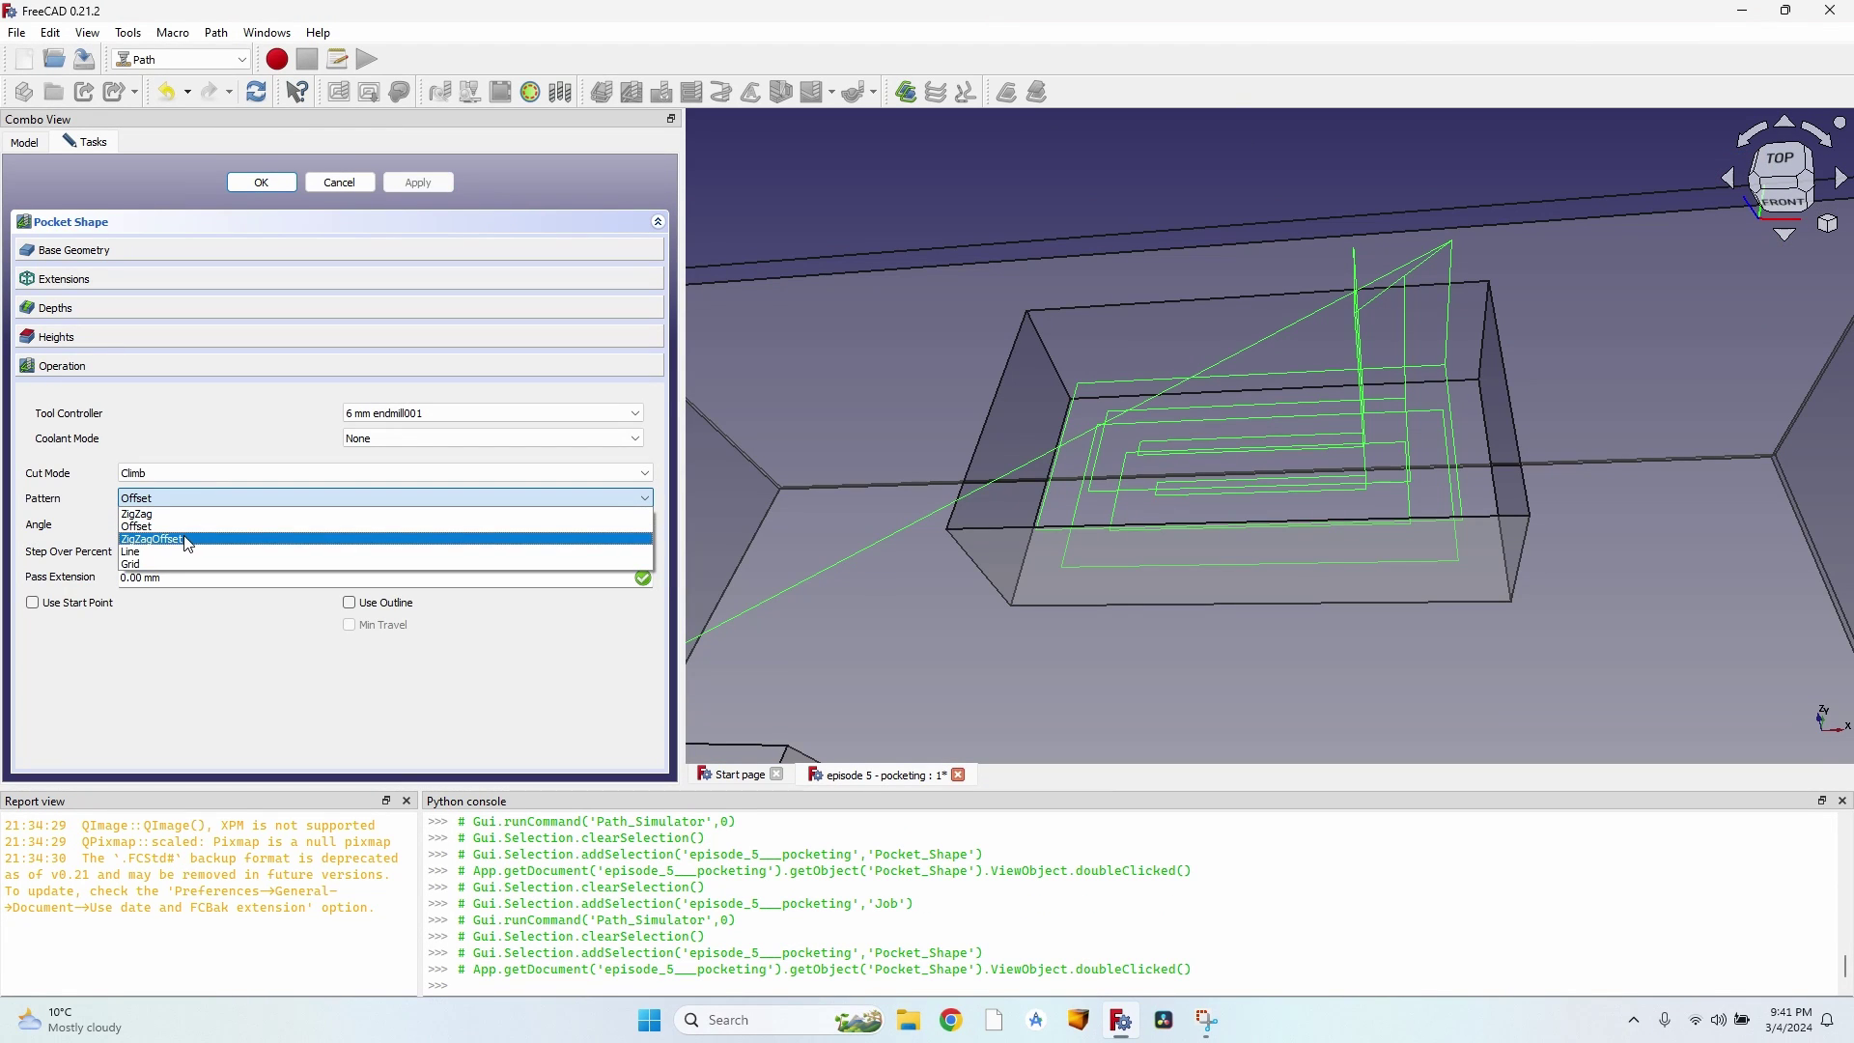
pyautogui.click(192, 540)
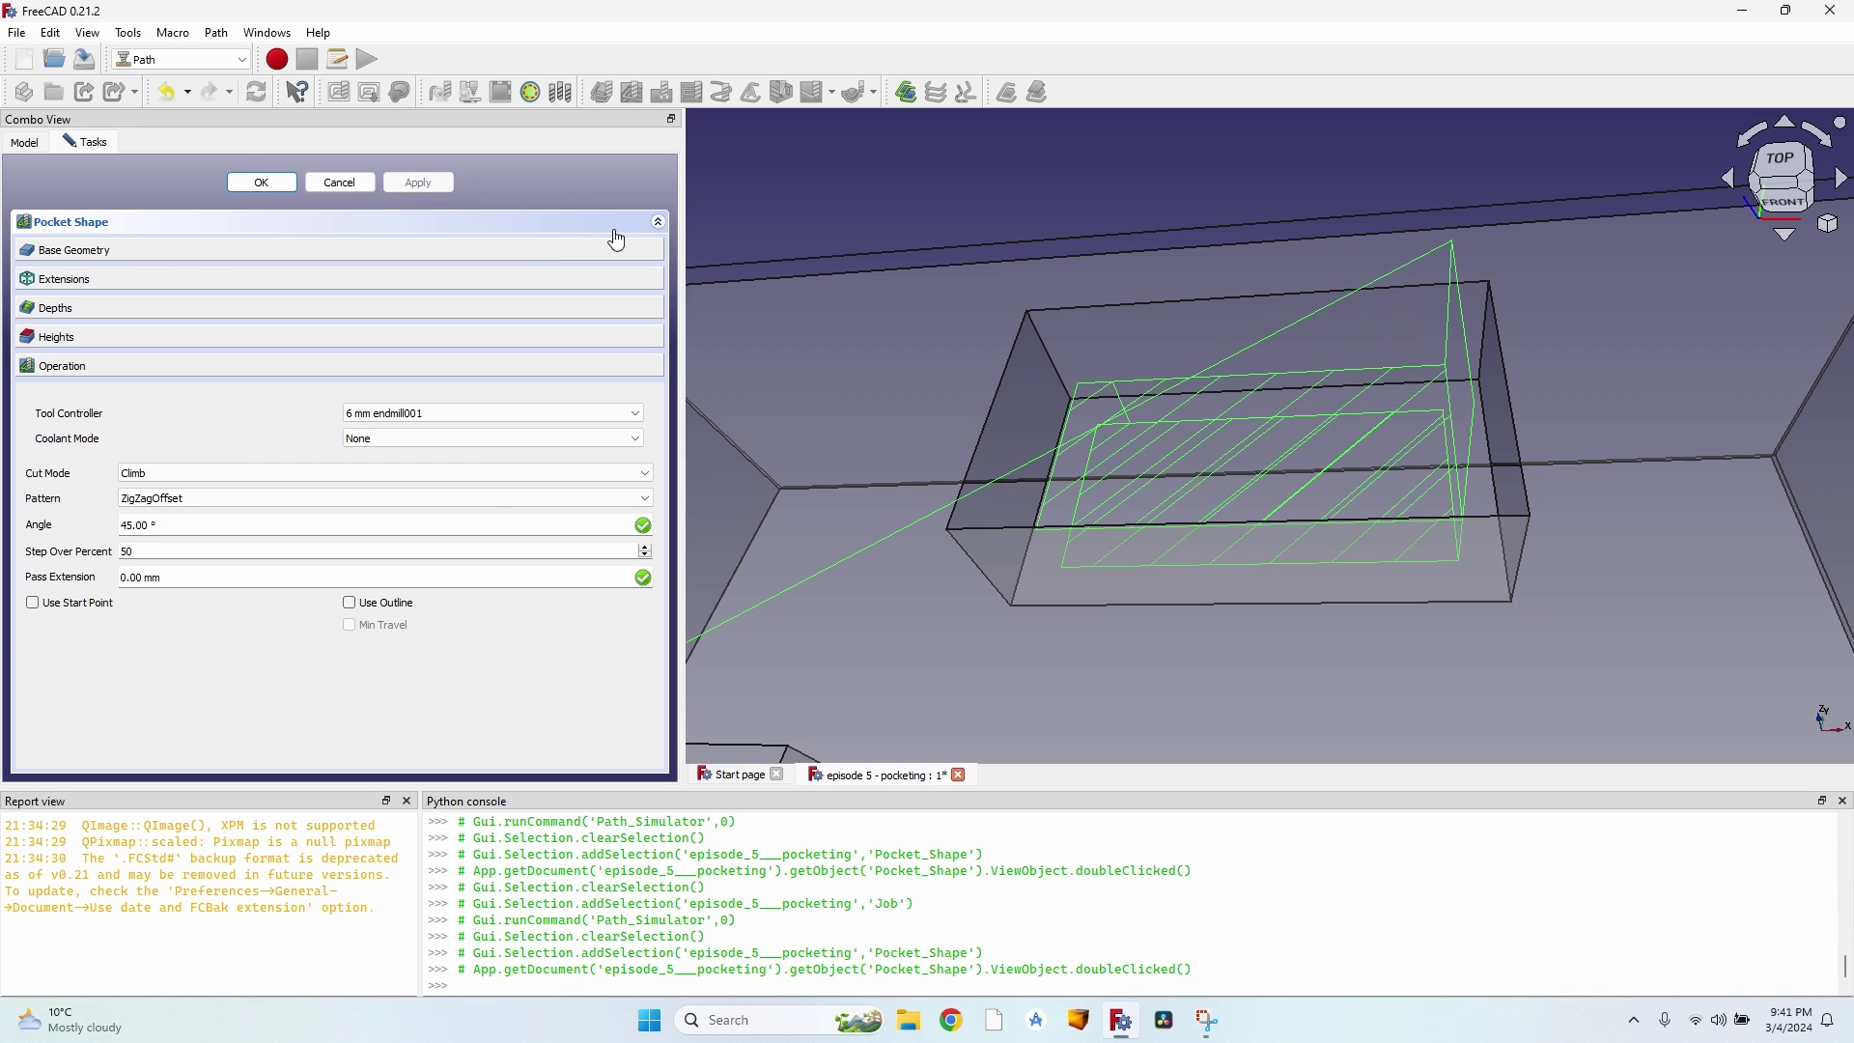
pyautogui.click(869, 199)
pyautogui.moveTo(869, 199); pyautogui.dragTo(1127, 327, button='middle')
pyautogui.scroll(3, 1237, 200)
pyautogui.scroll(-2, 1127, 326)
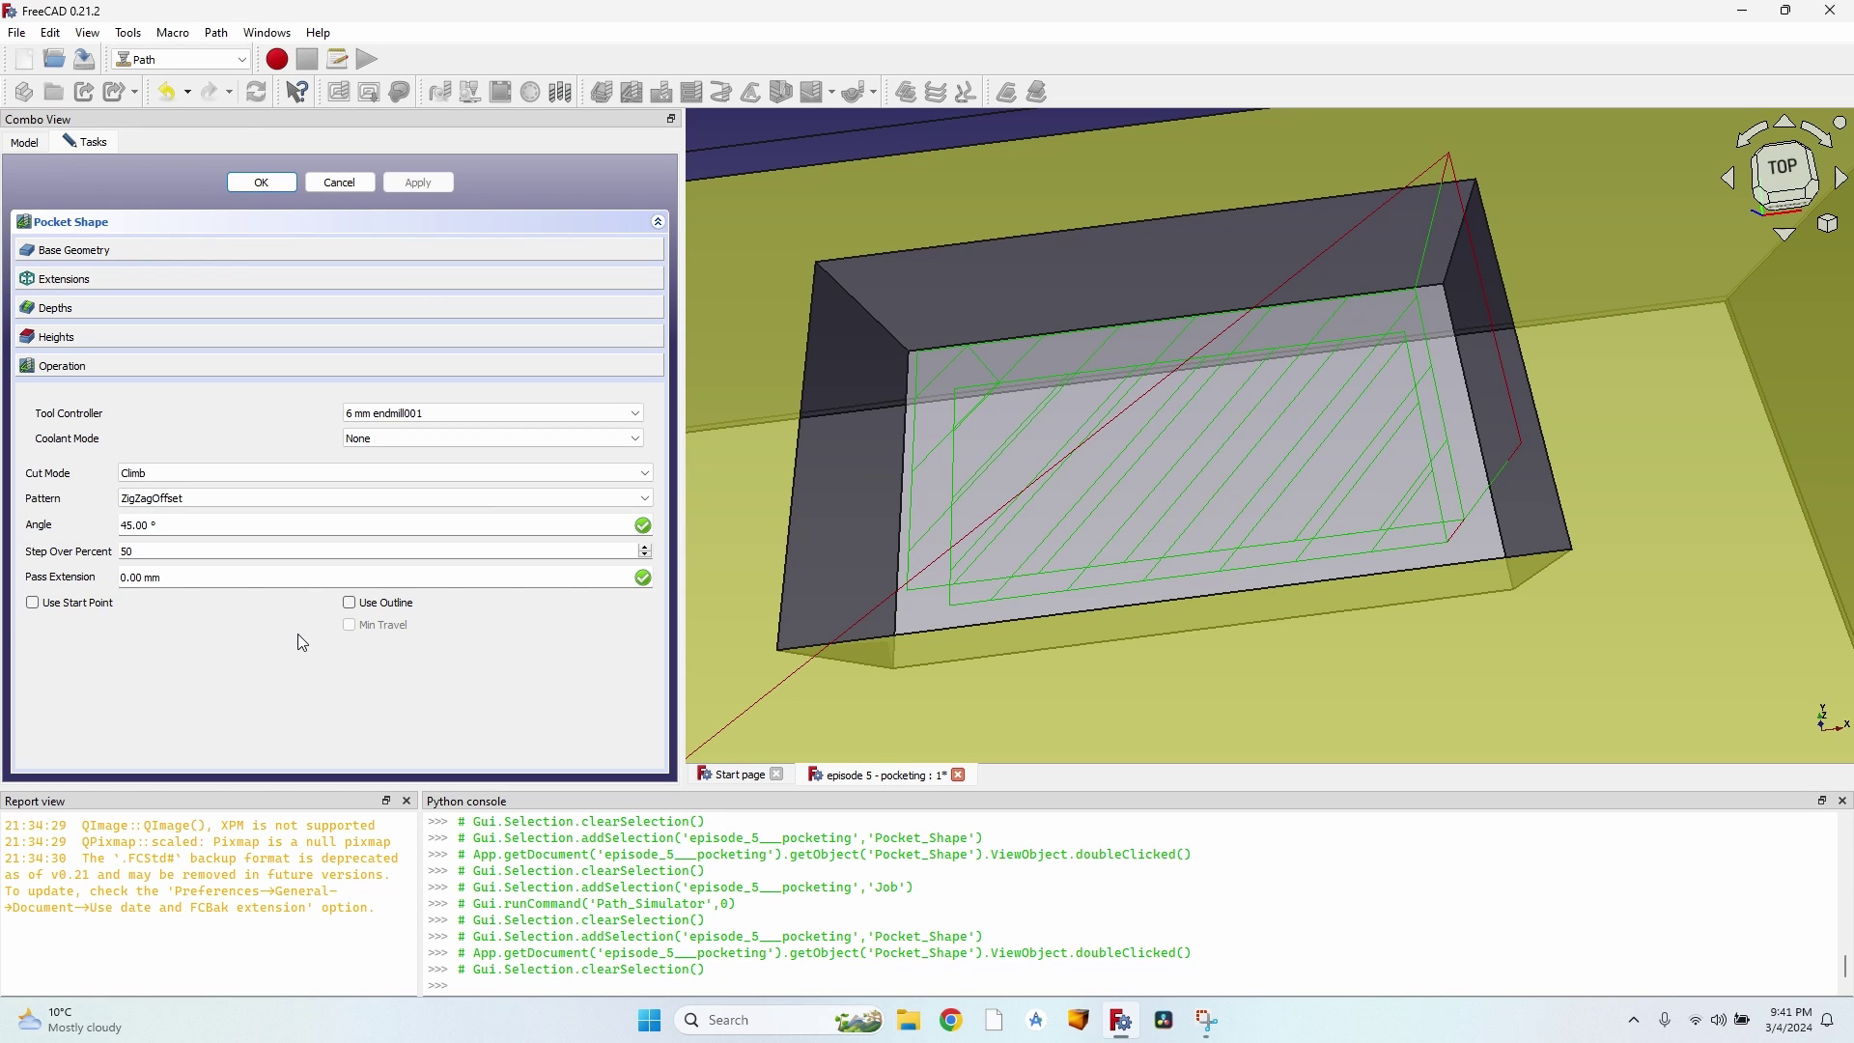
# Step: Accept the ZigZagOffset pocket and simulate it cutting the Job's stock
pyautogui.click(258, 183)
pyautogui.click(136, 278)
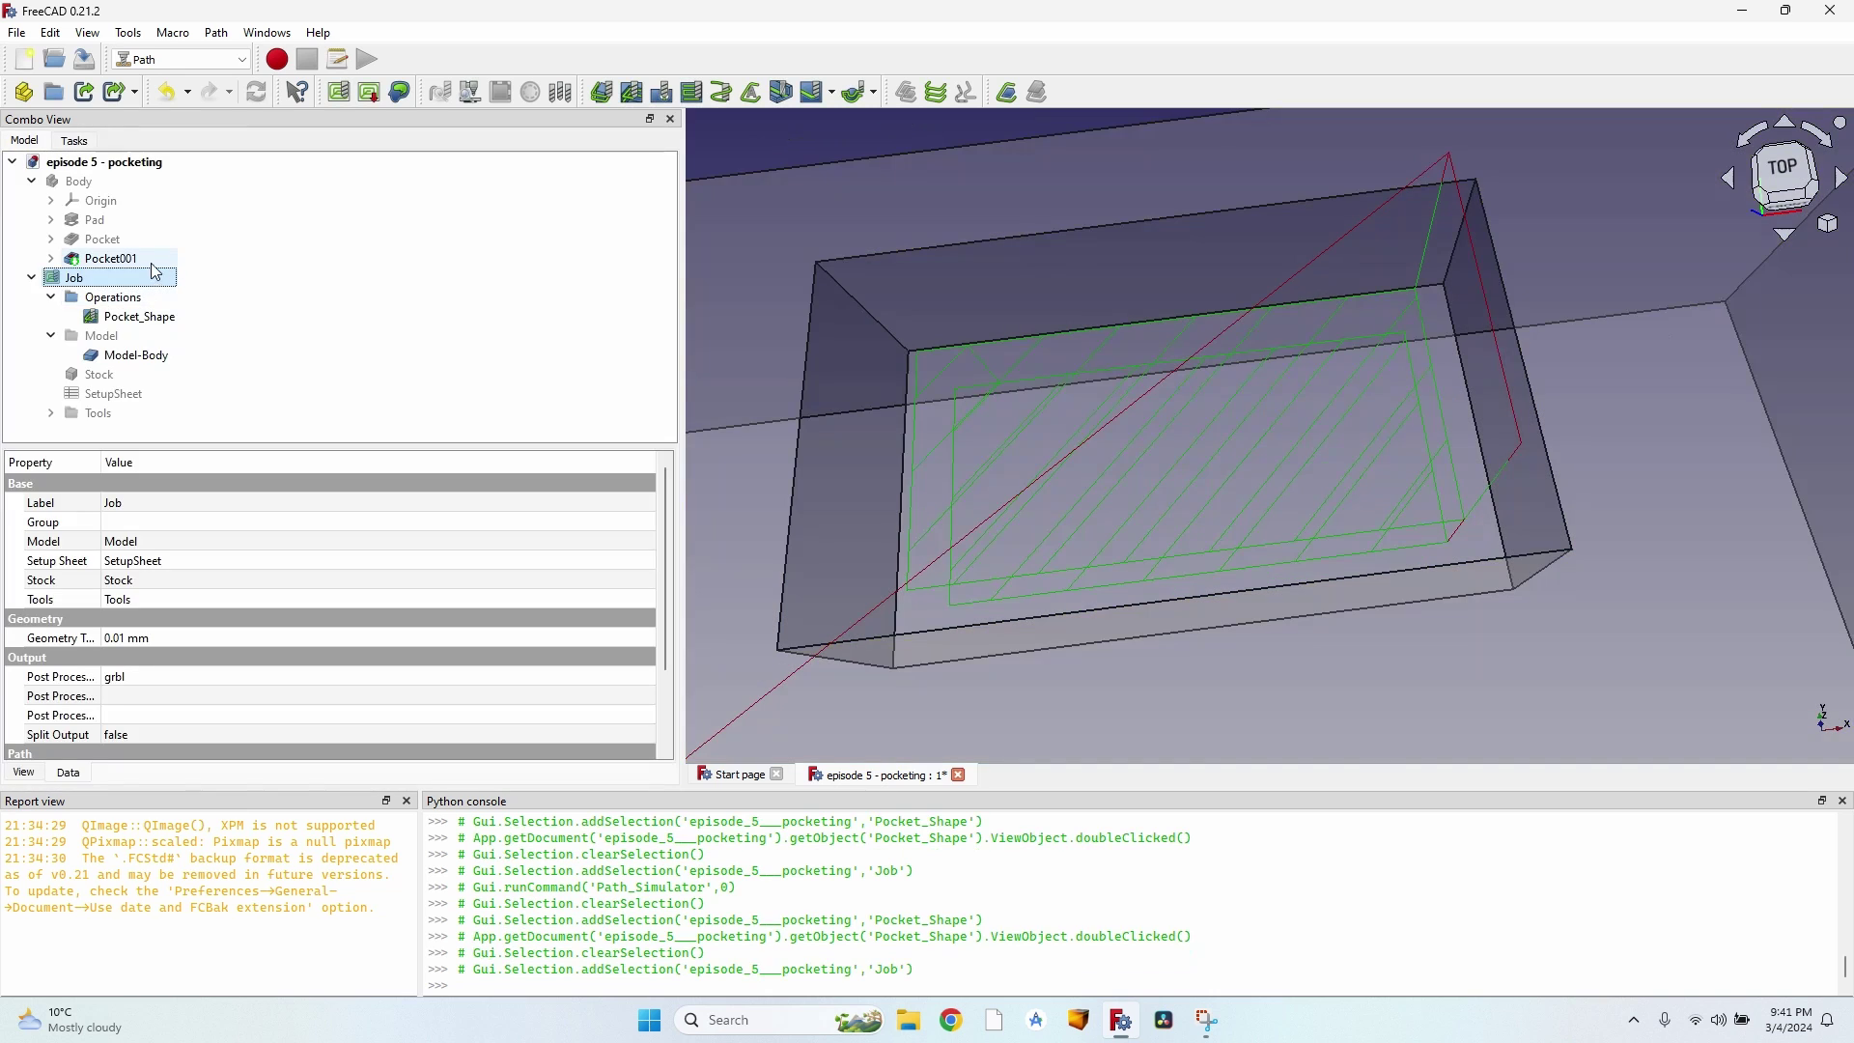
pyautogui.click(470, 91)
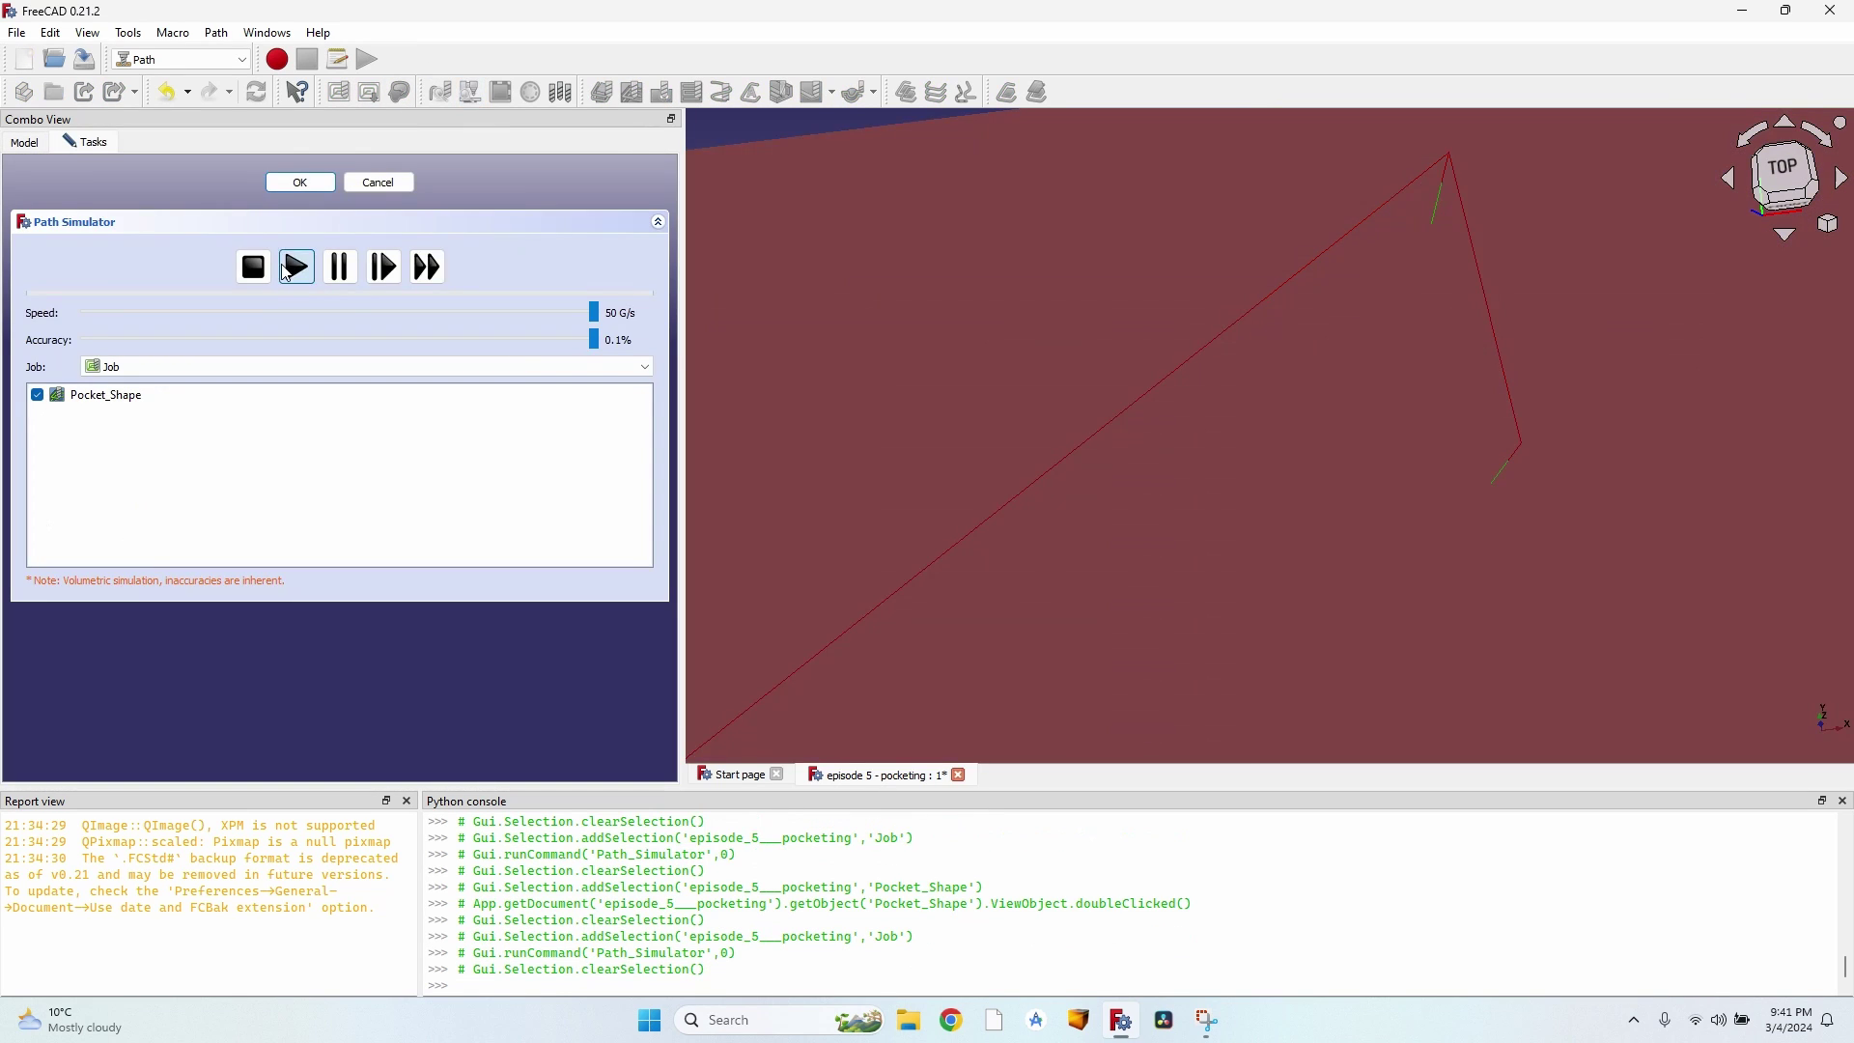
pyautogui.click(296, 267)
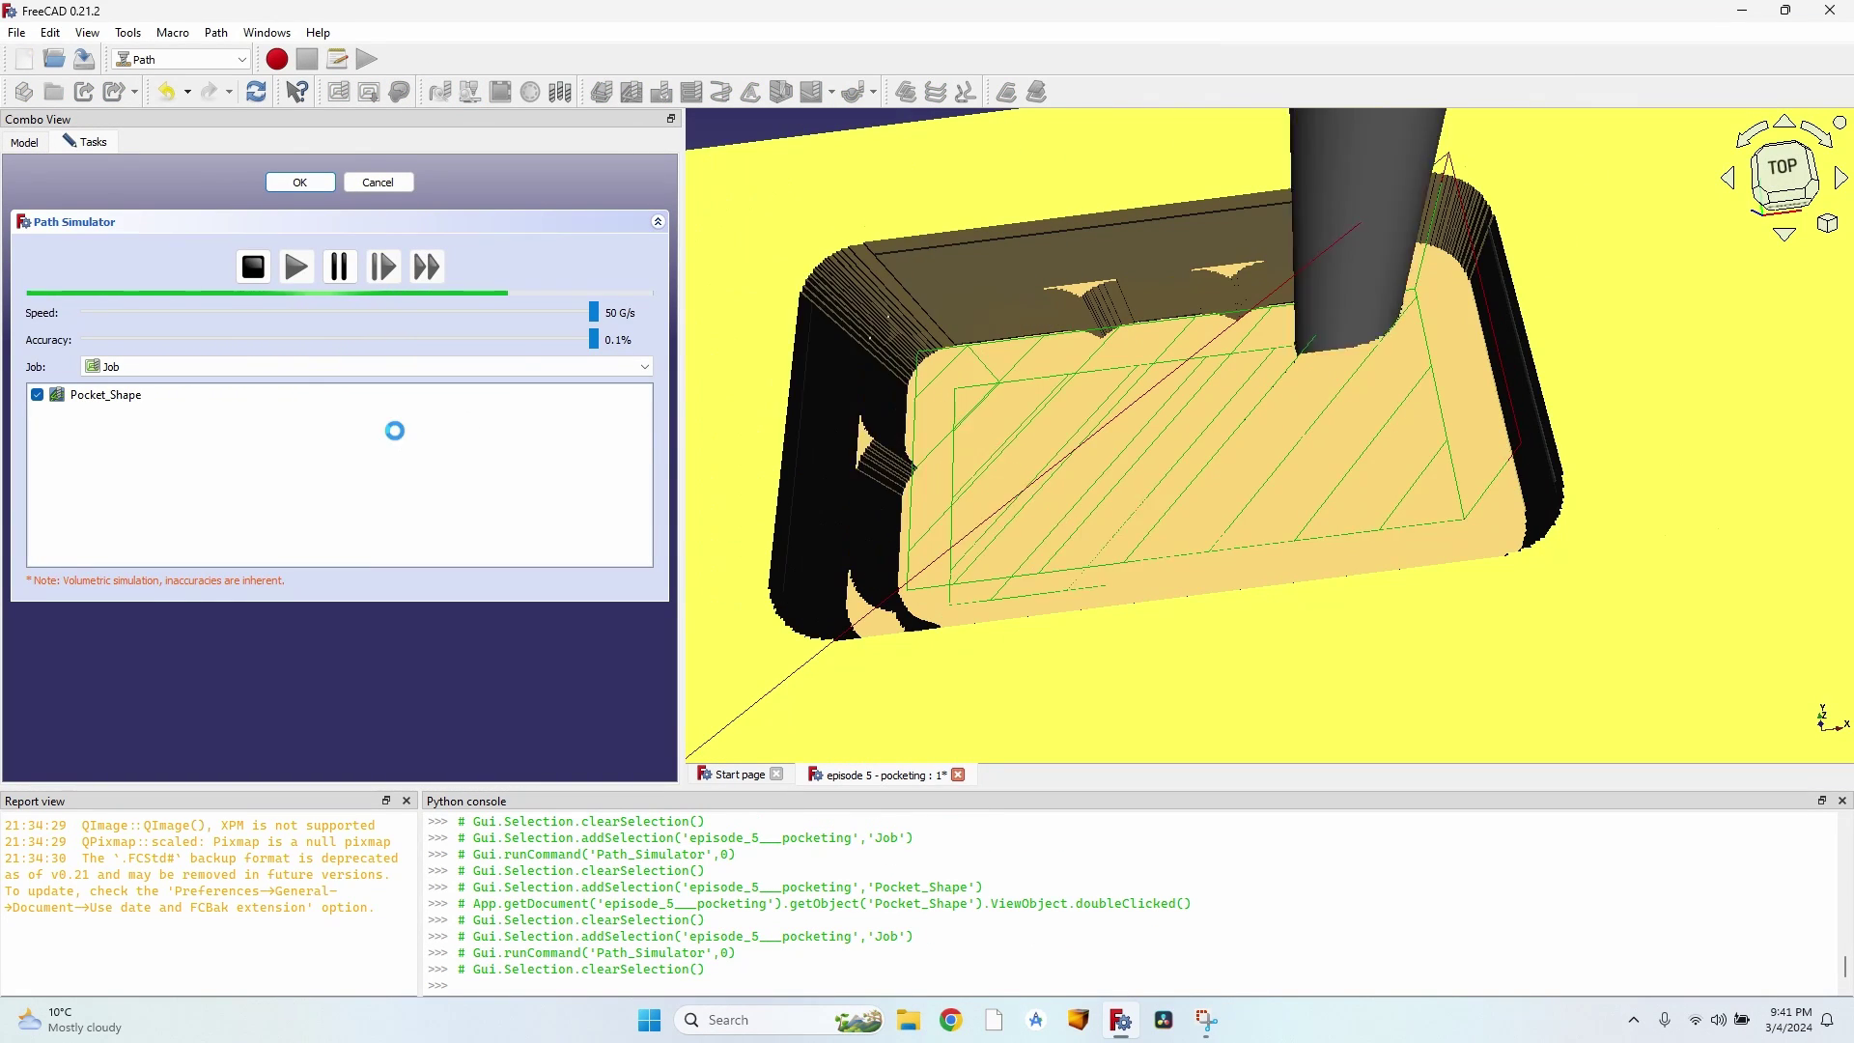
pyautogui.click(385, 181)
# Step: Check the pocket operation's cycle time, then reopen the Pocket_Shape settings
pyautogui.click(162, 317)
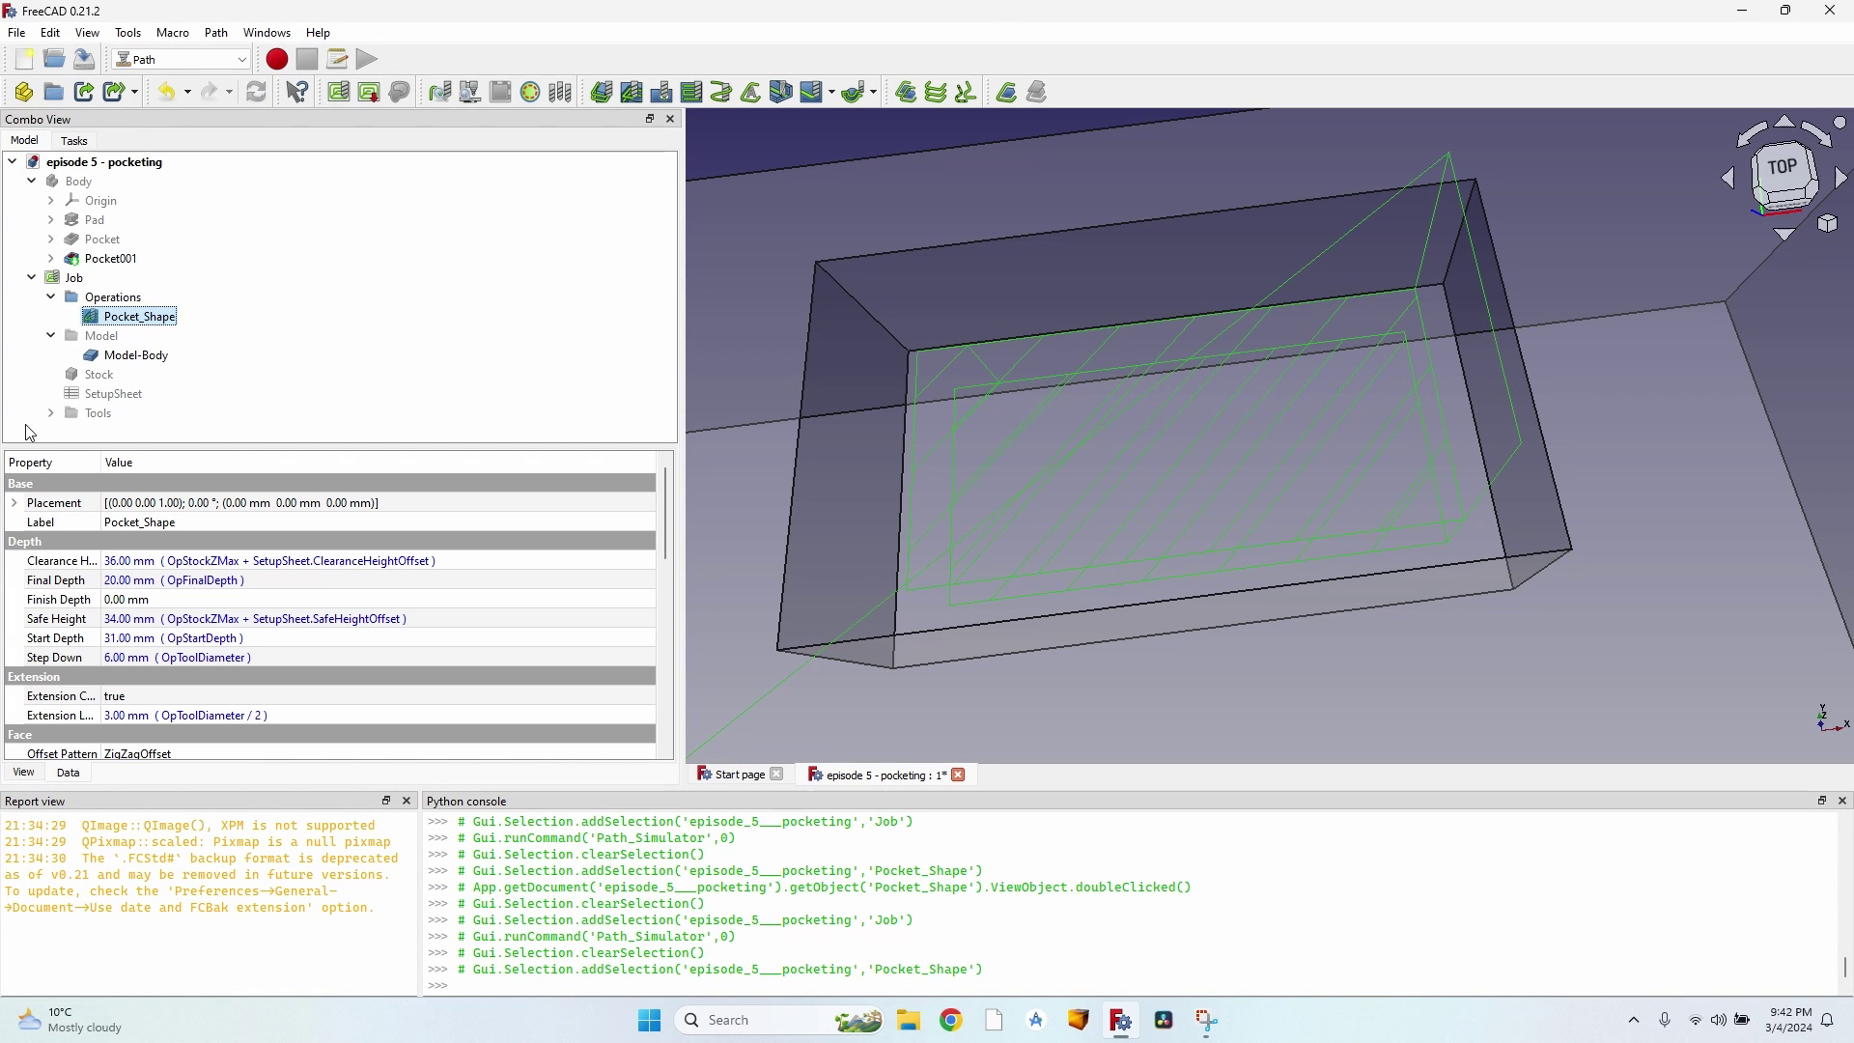
pyautogui.scroll(-3, 36, 470)
pyautogui.scroll(-4, 77, 502)
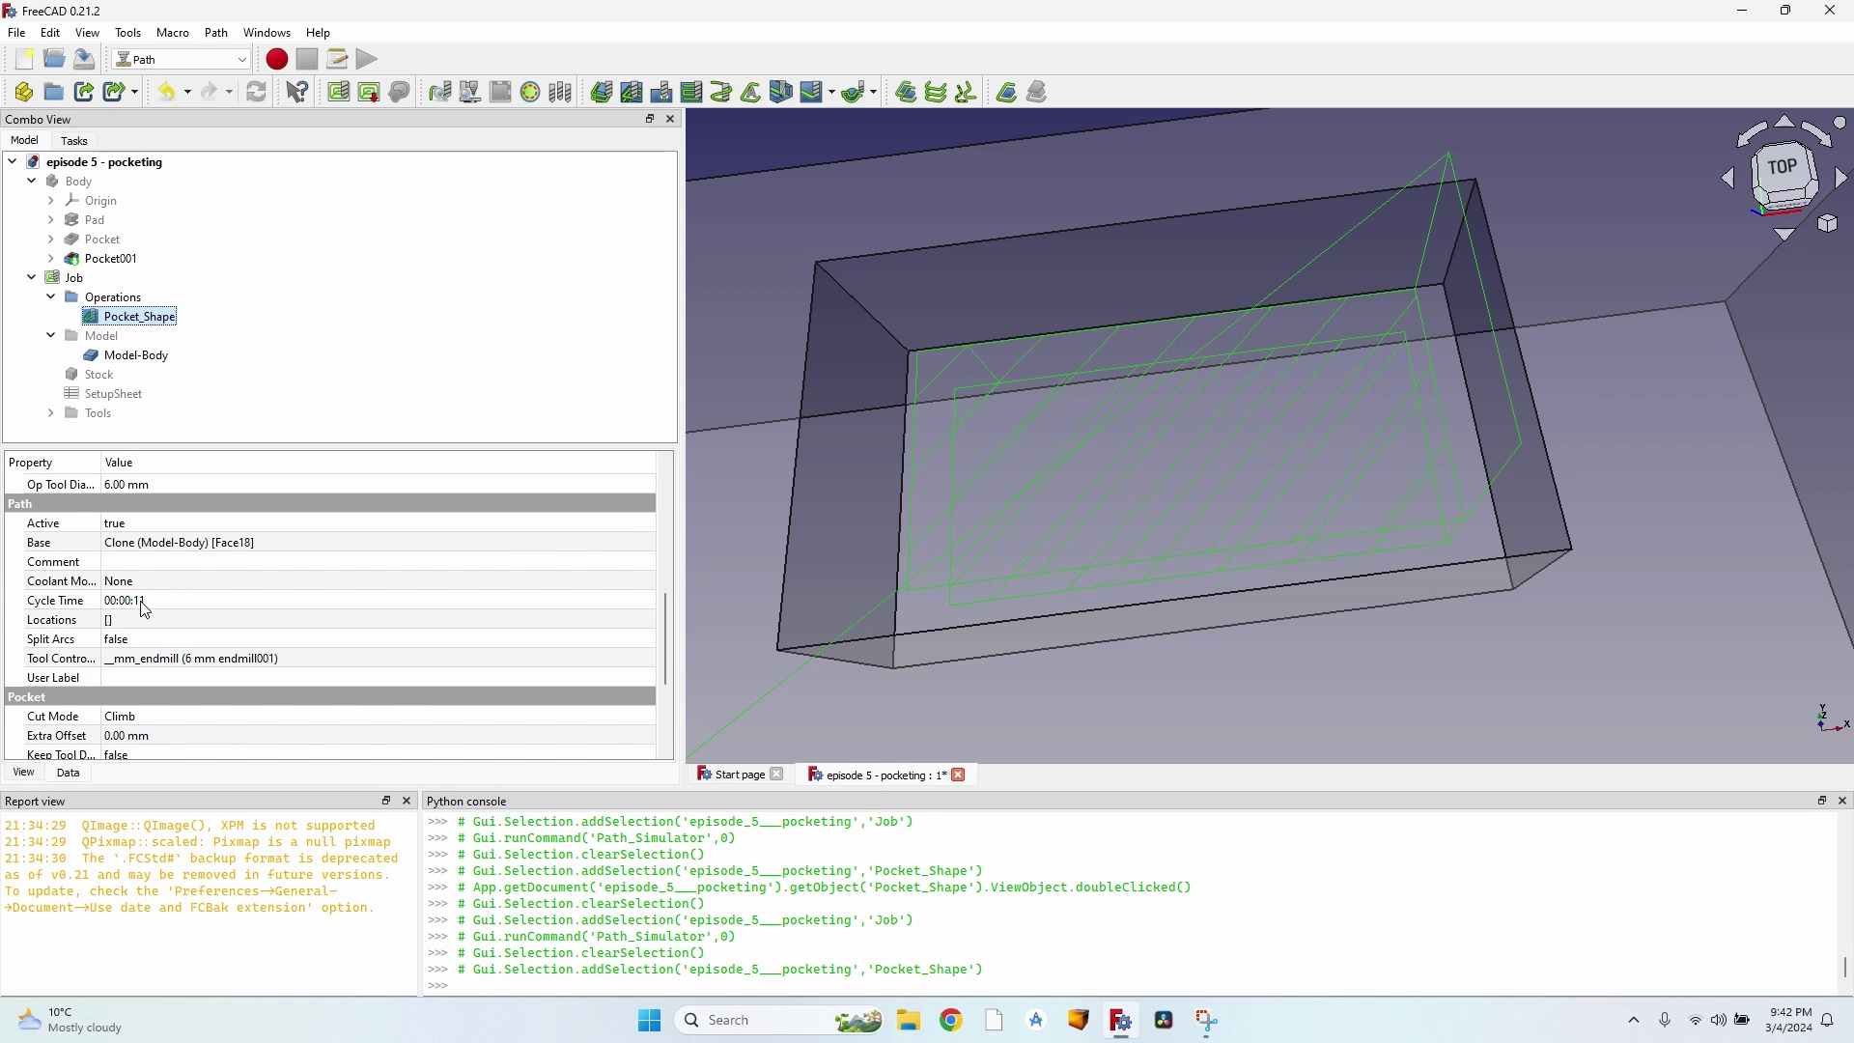
pyautogui.click(67, 604)
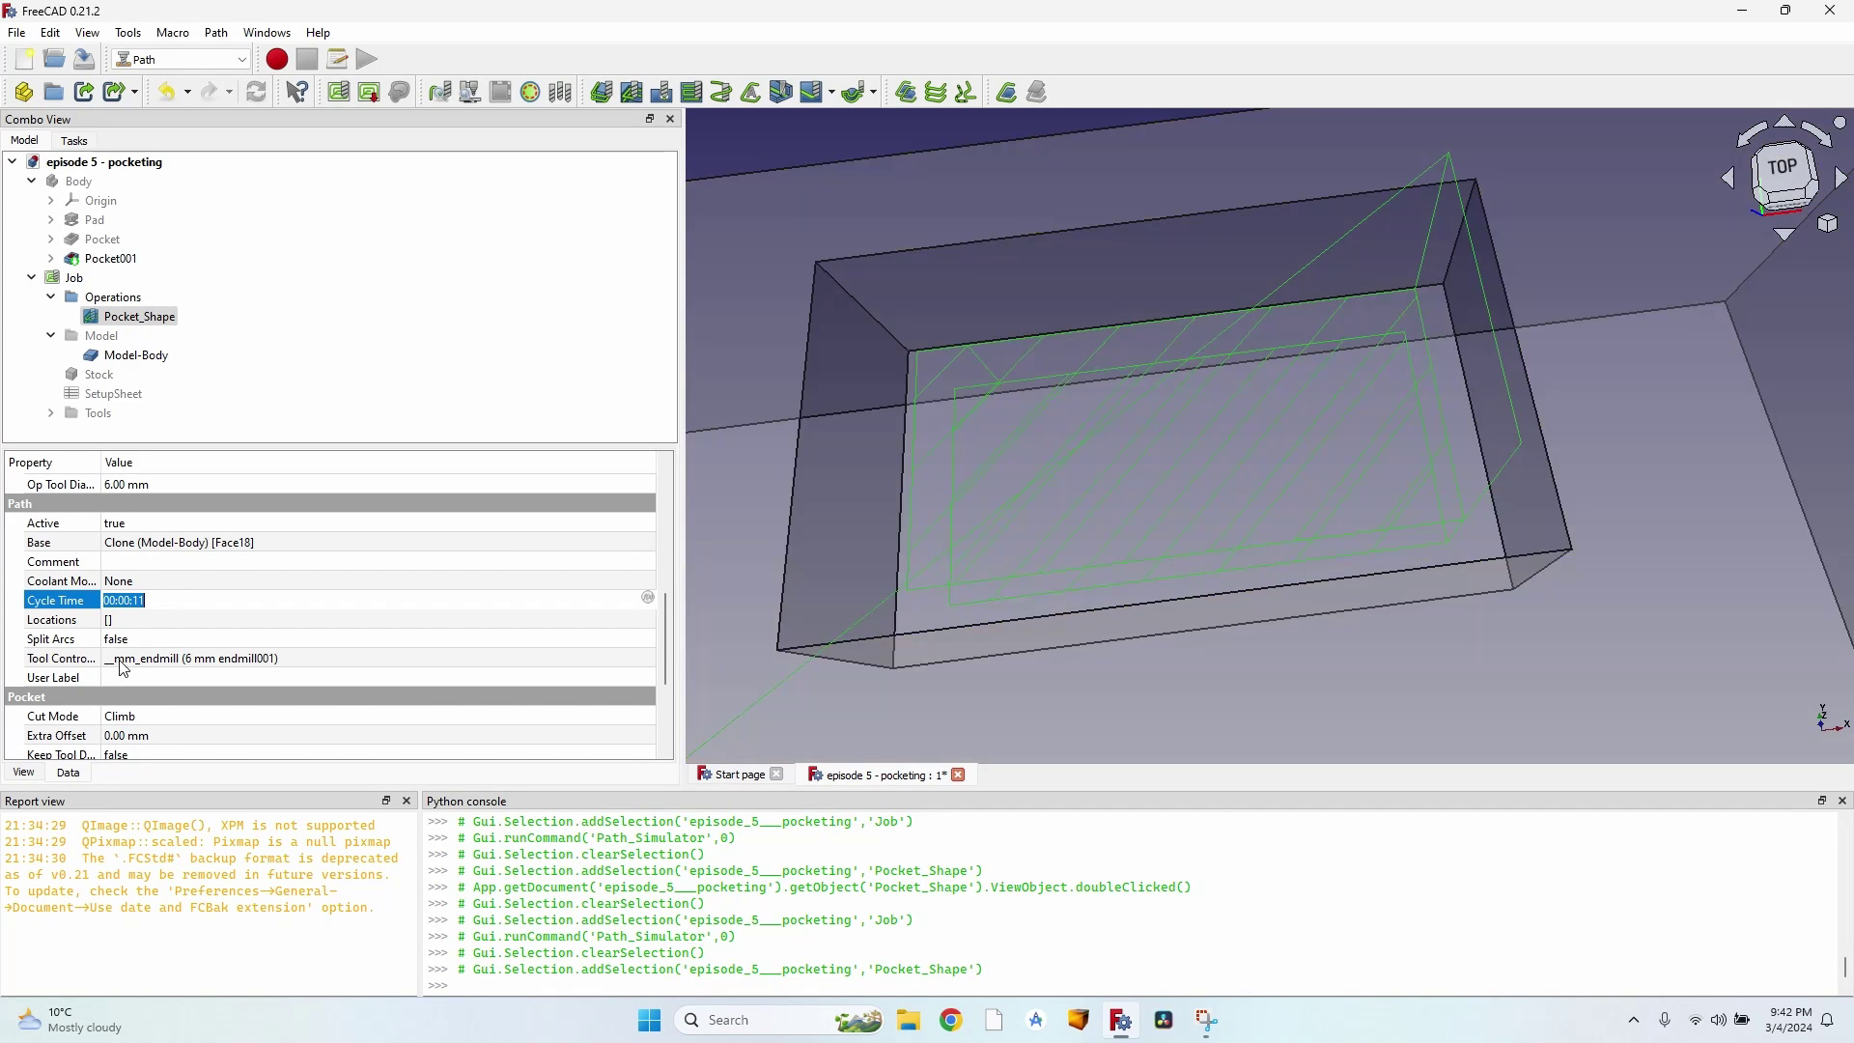
pyautogui.doubleClick(135, 317)
# Step: Switch the pocket pattern to Offset, accept it, and check the cycle time
pyautogui.click(169, 498)
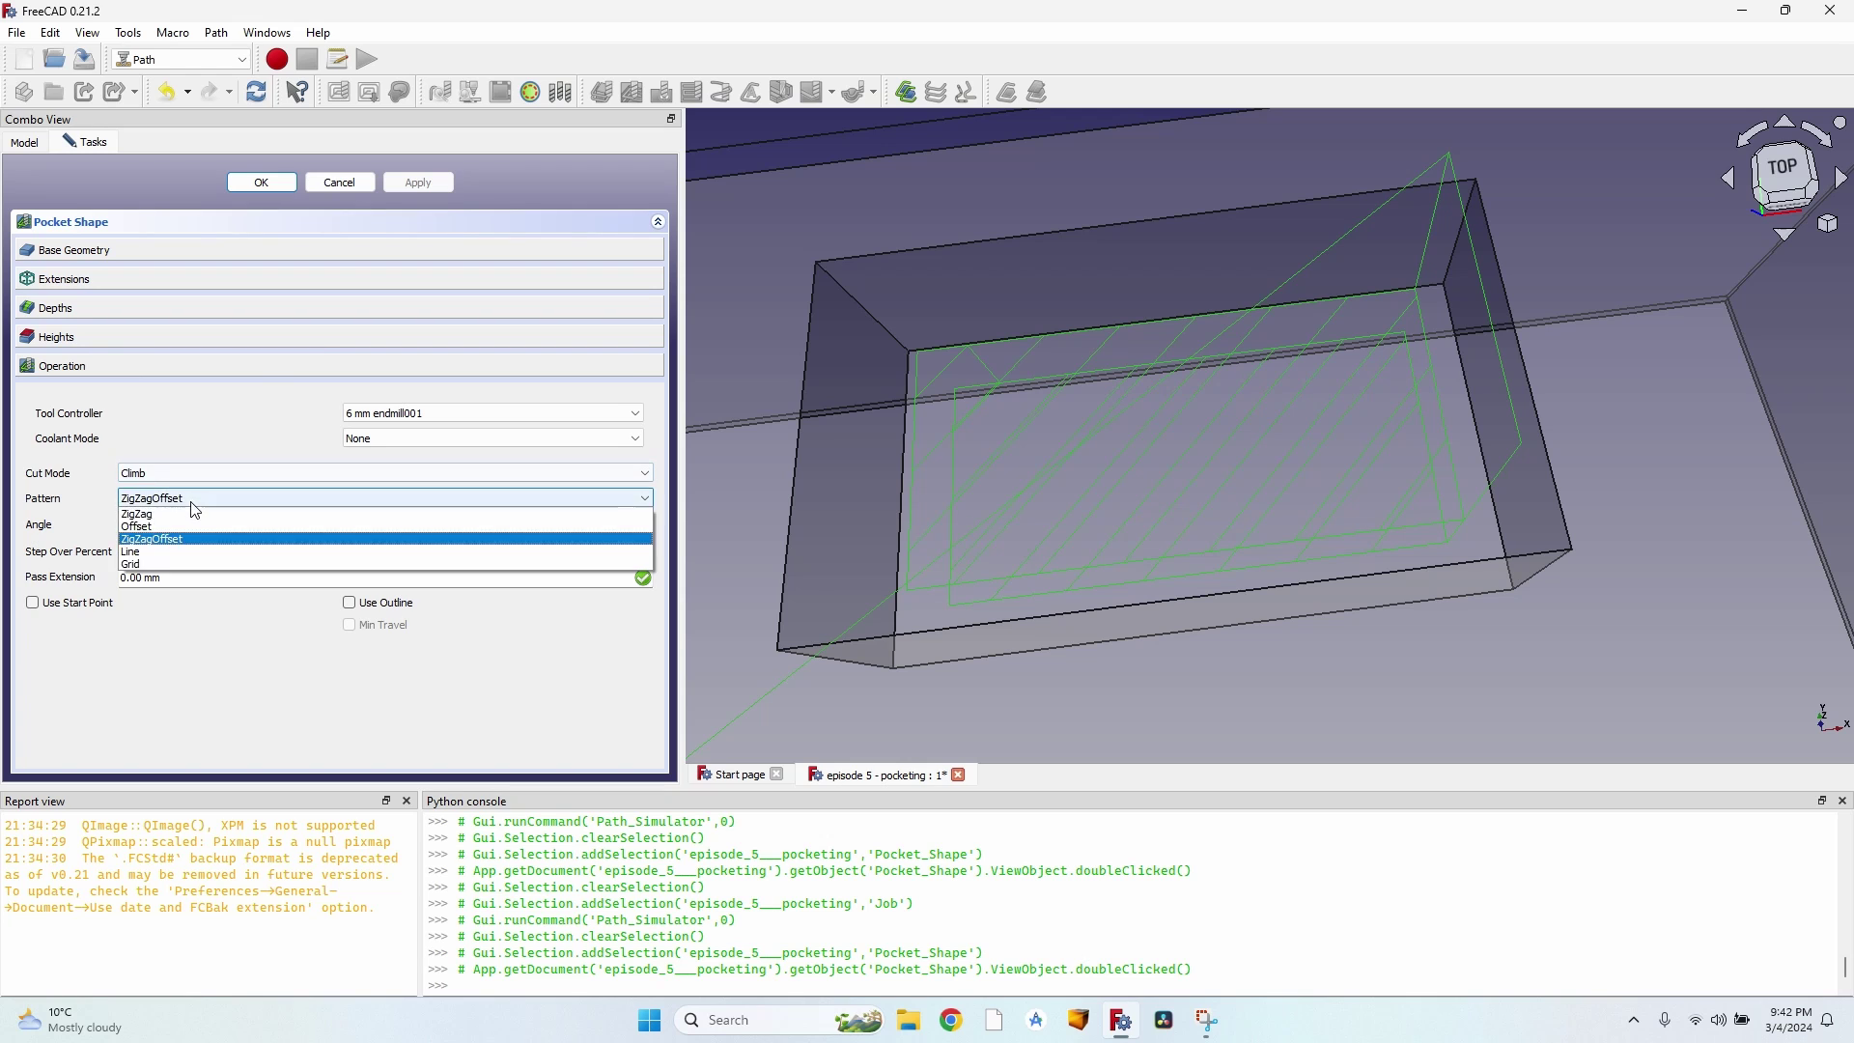
pyautogui.click(164, 506)
pyautogui.click(436, 193)
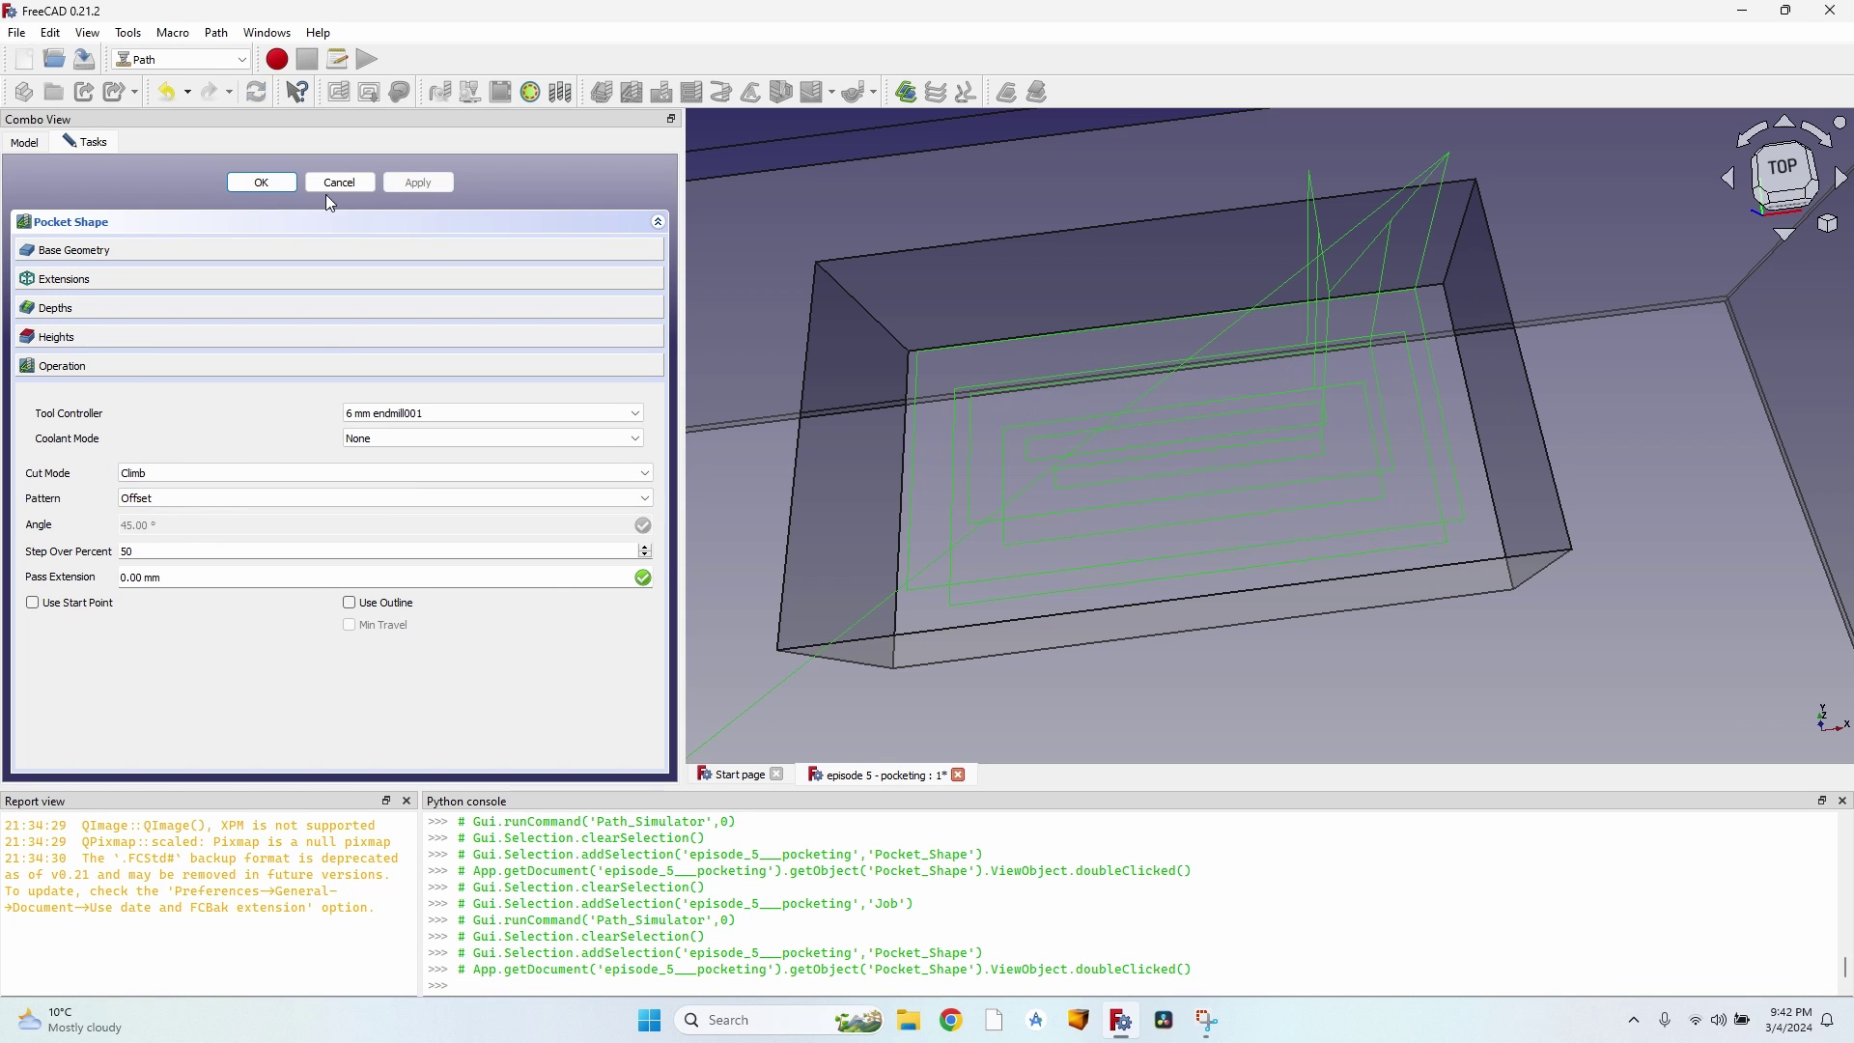
pyautogui.click(274, 190)
pyautogui.scroll(-5, 54, 615)
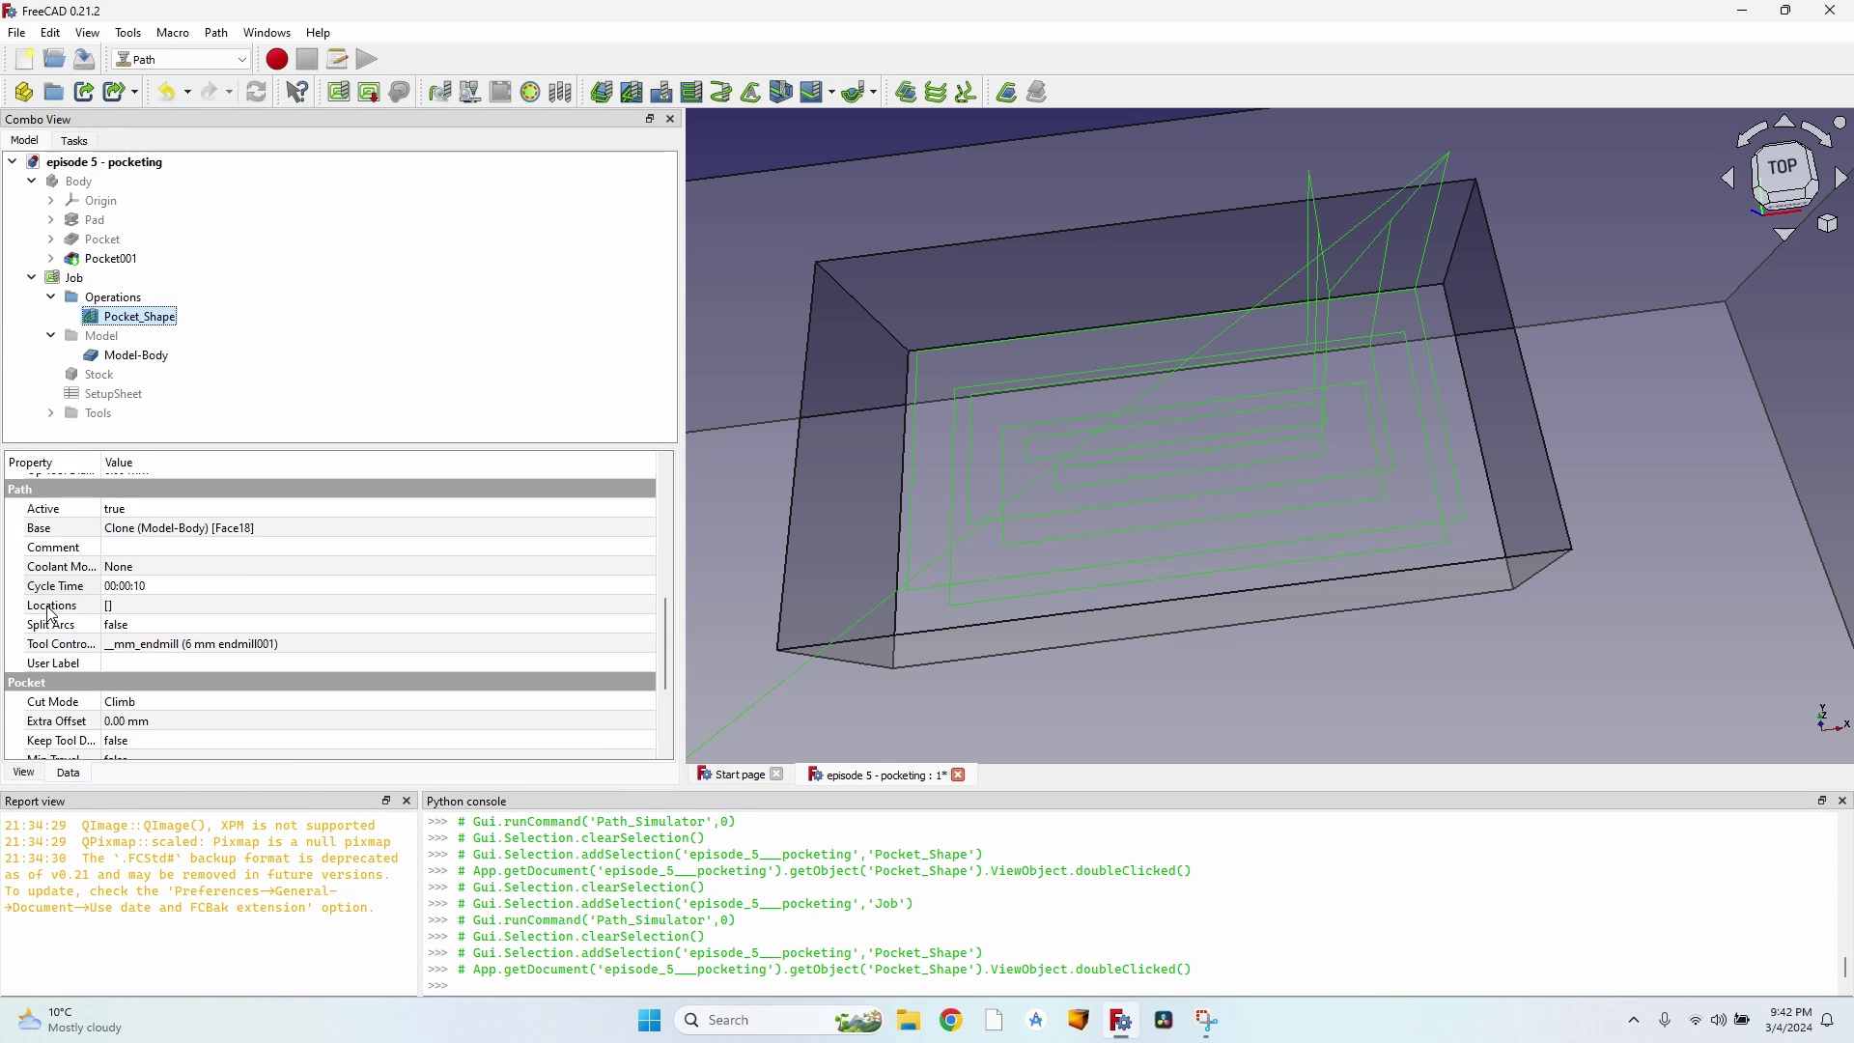
pyautogui.scroll(2, 55, 612)
pyautogui.click(135, 532)
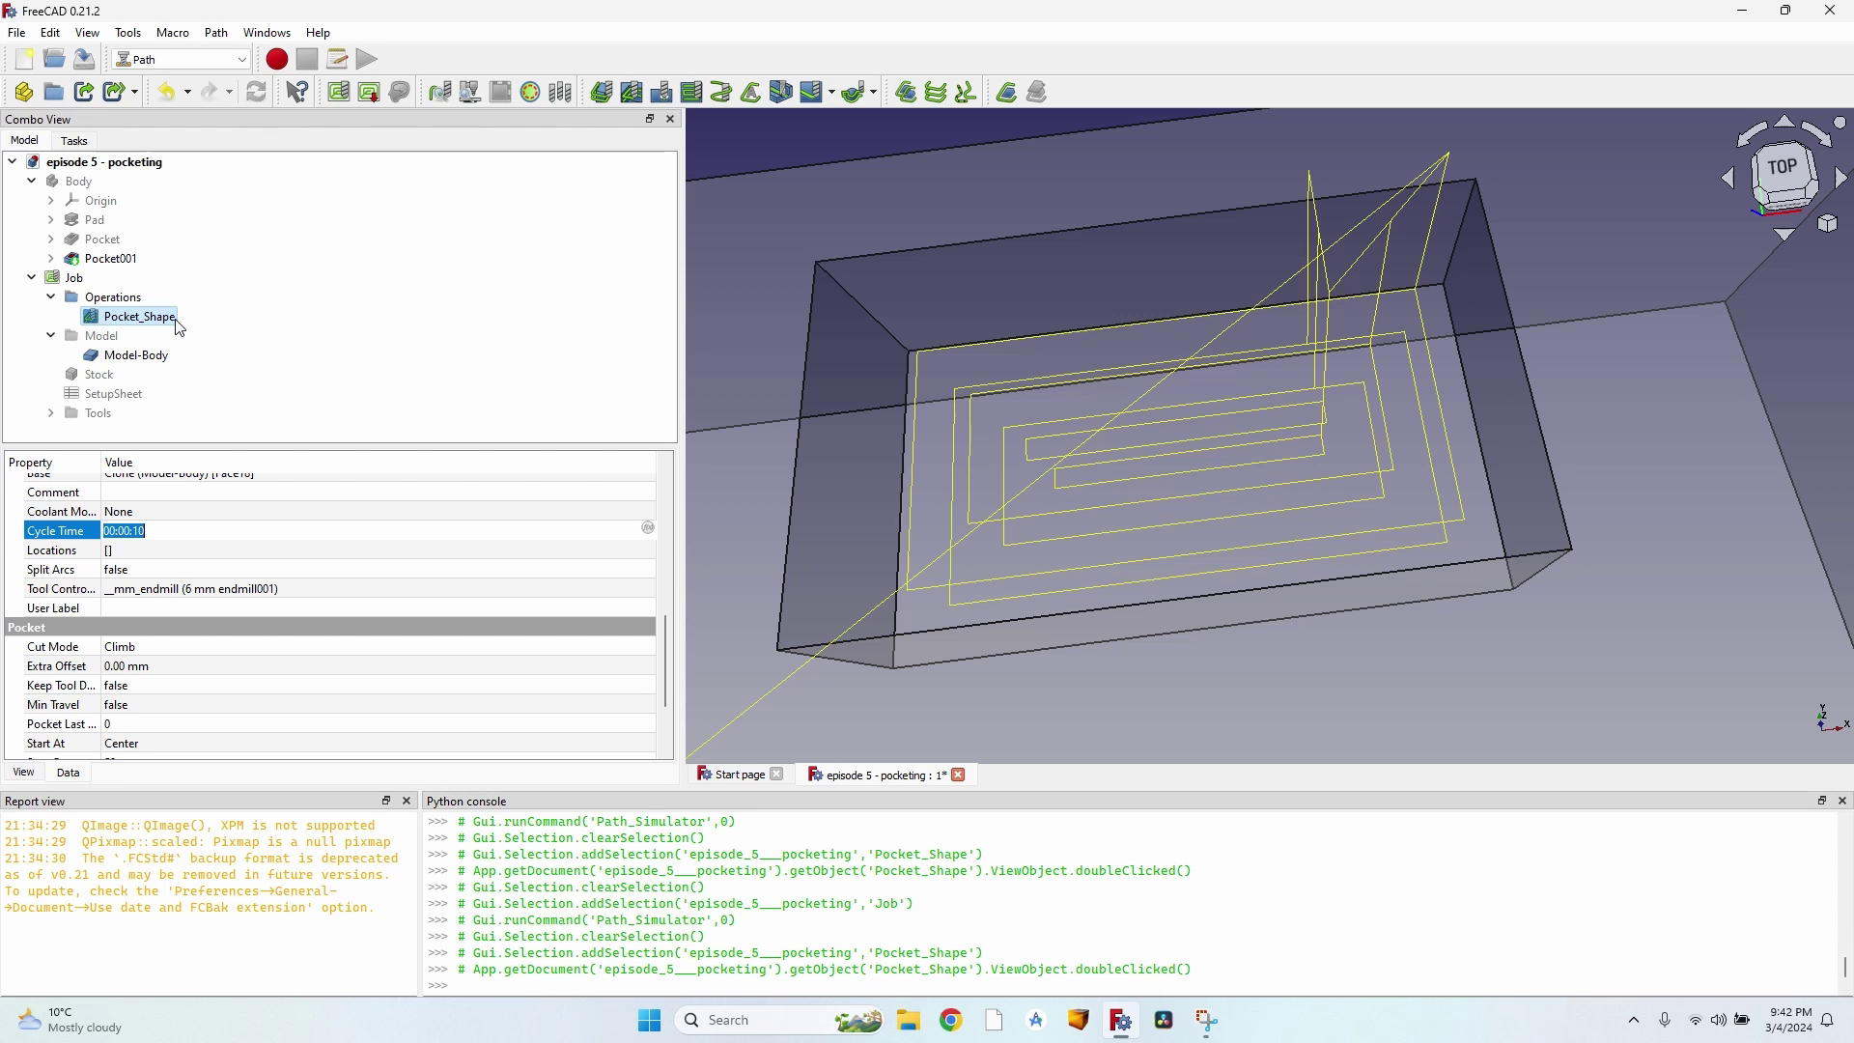
# Step: Raise the pocket step-over to 60 percent and accept the concentric passes
pyautogui.doubleClick(177, 325)
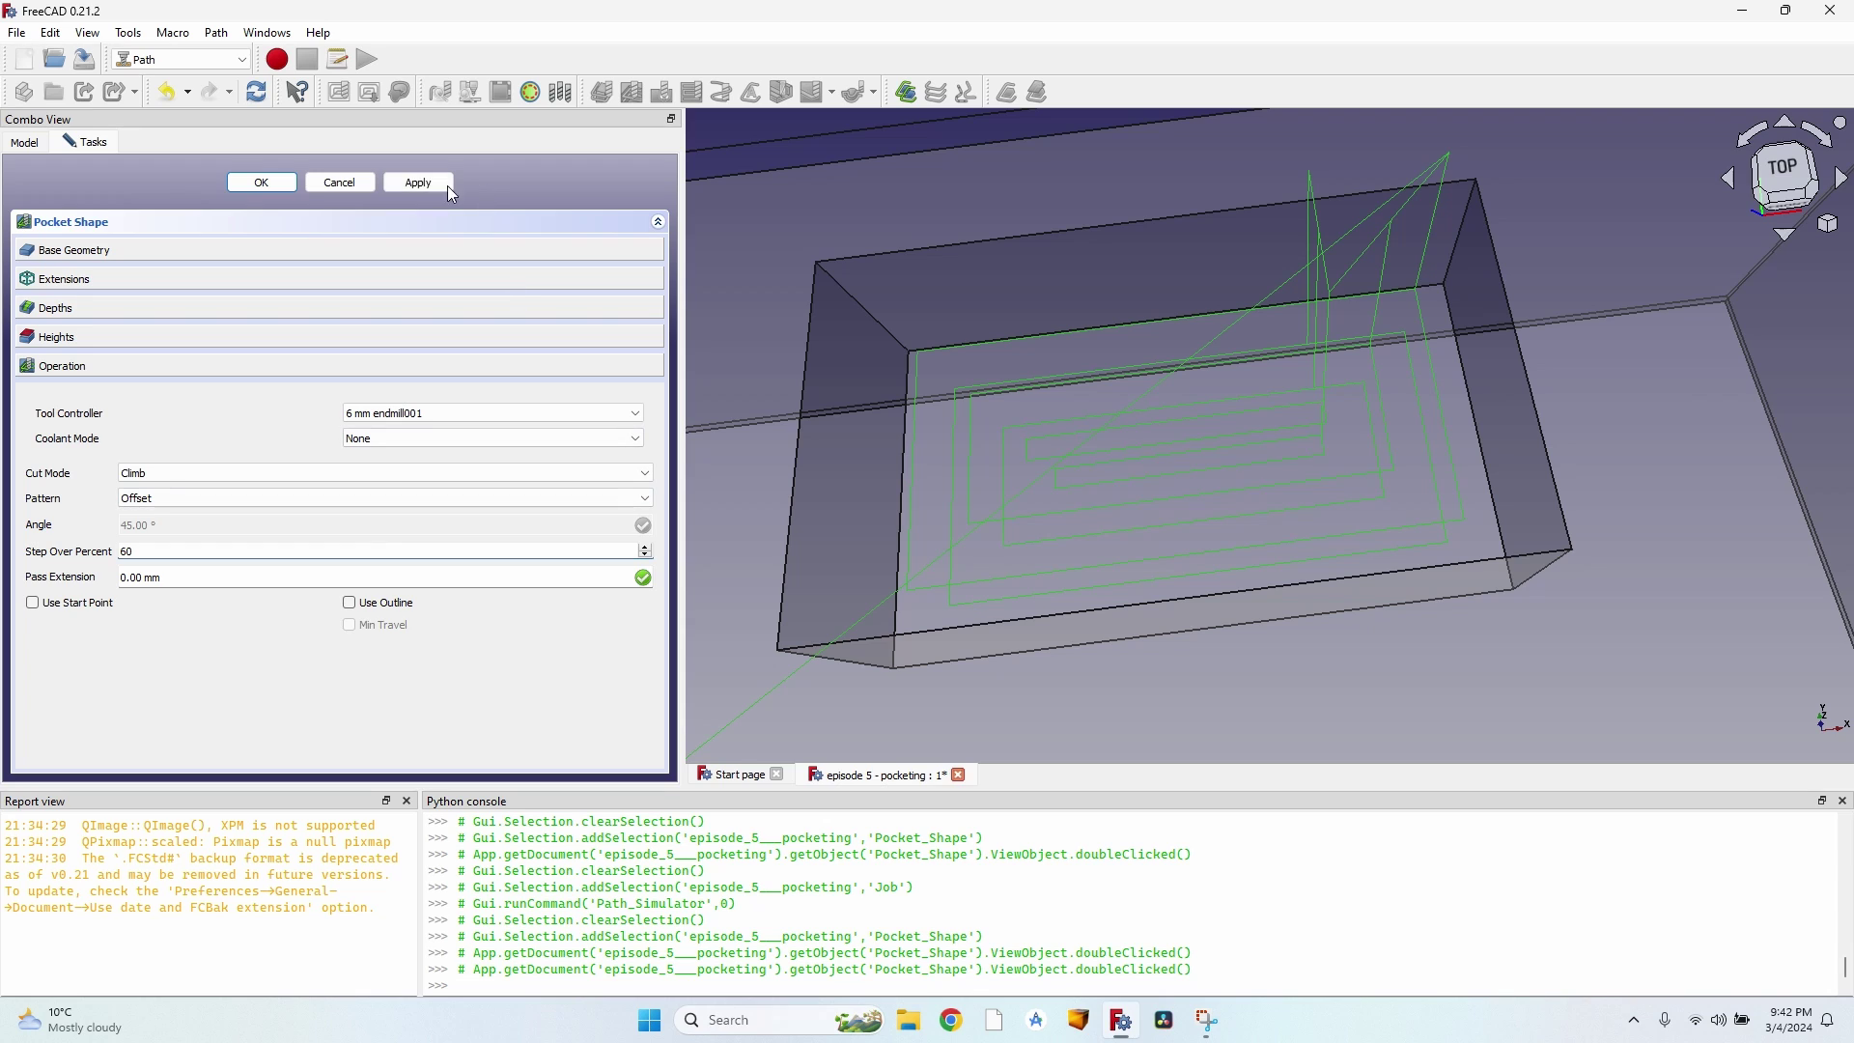
pyautogui.click(429, 182)
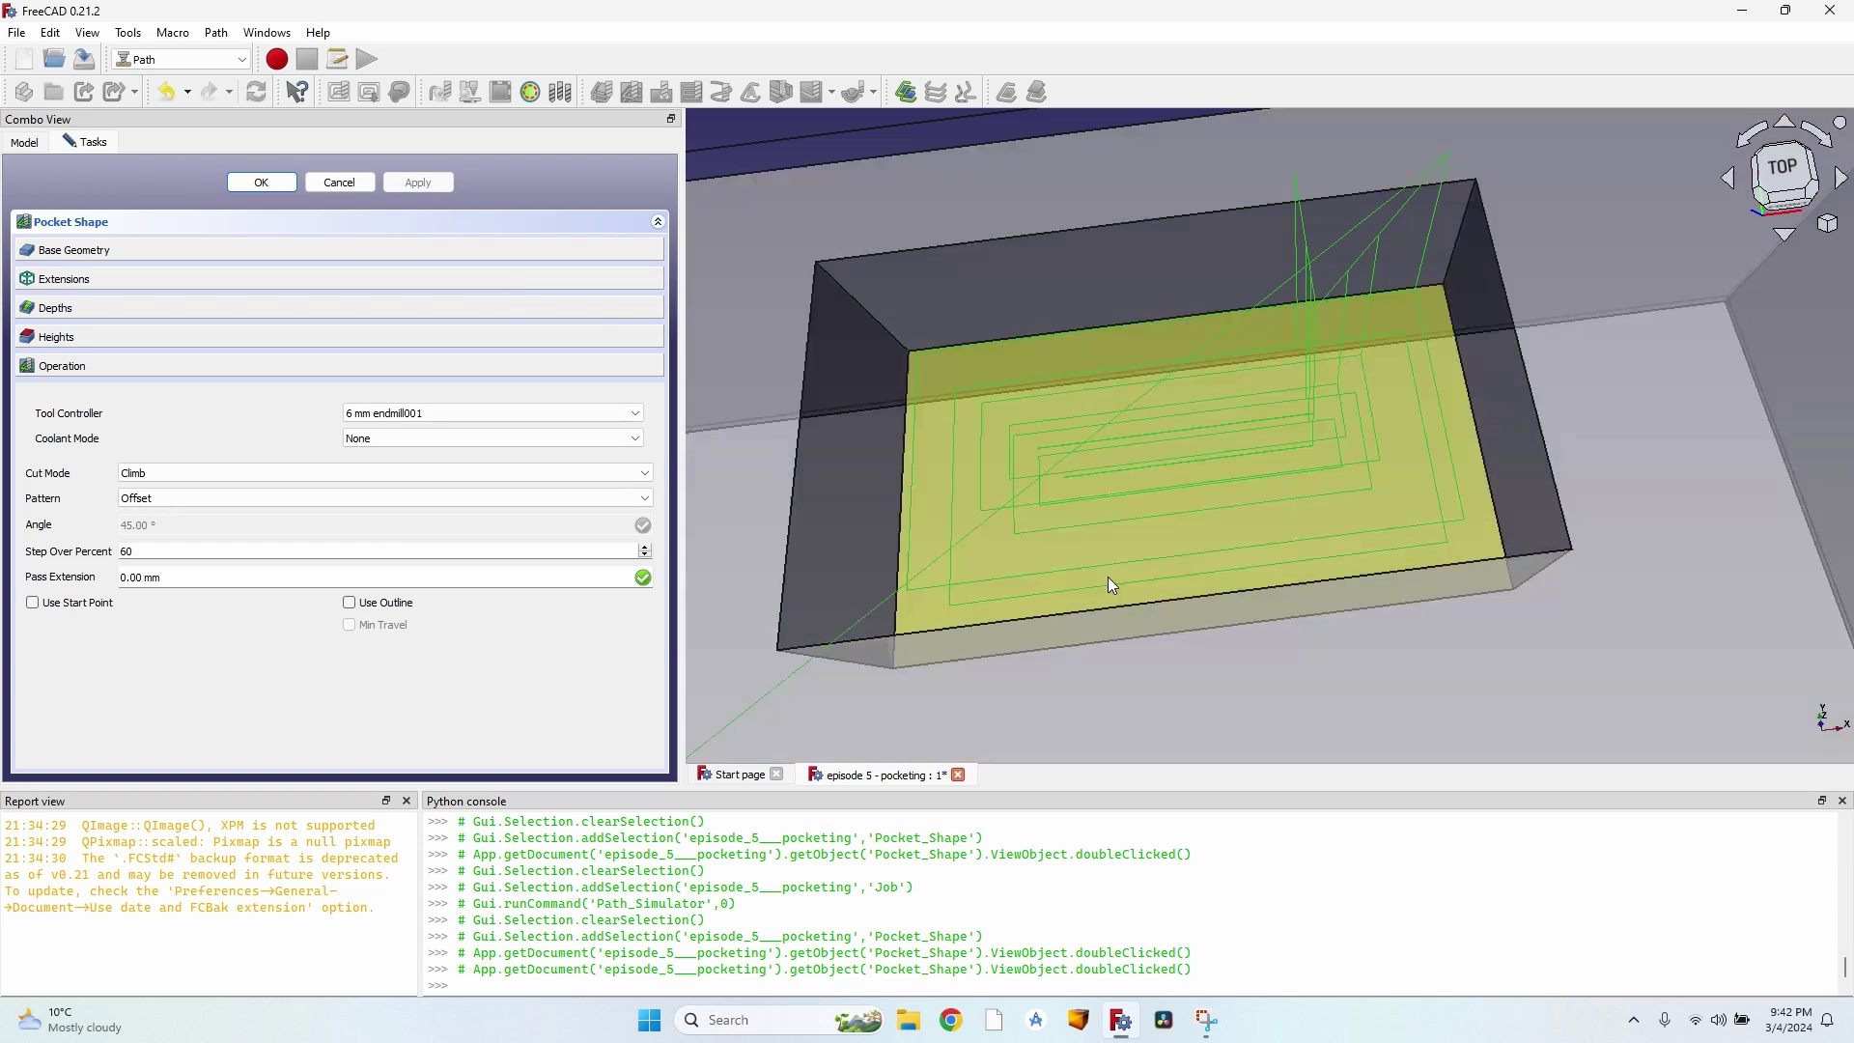
pyautogui.scroll(8, 1109, 580)
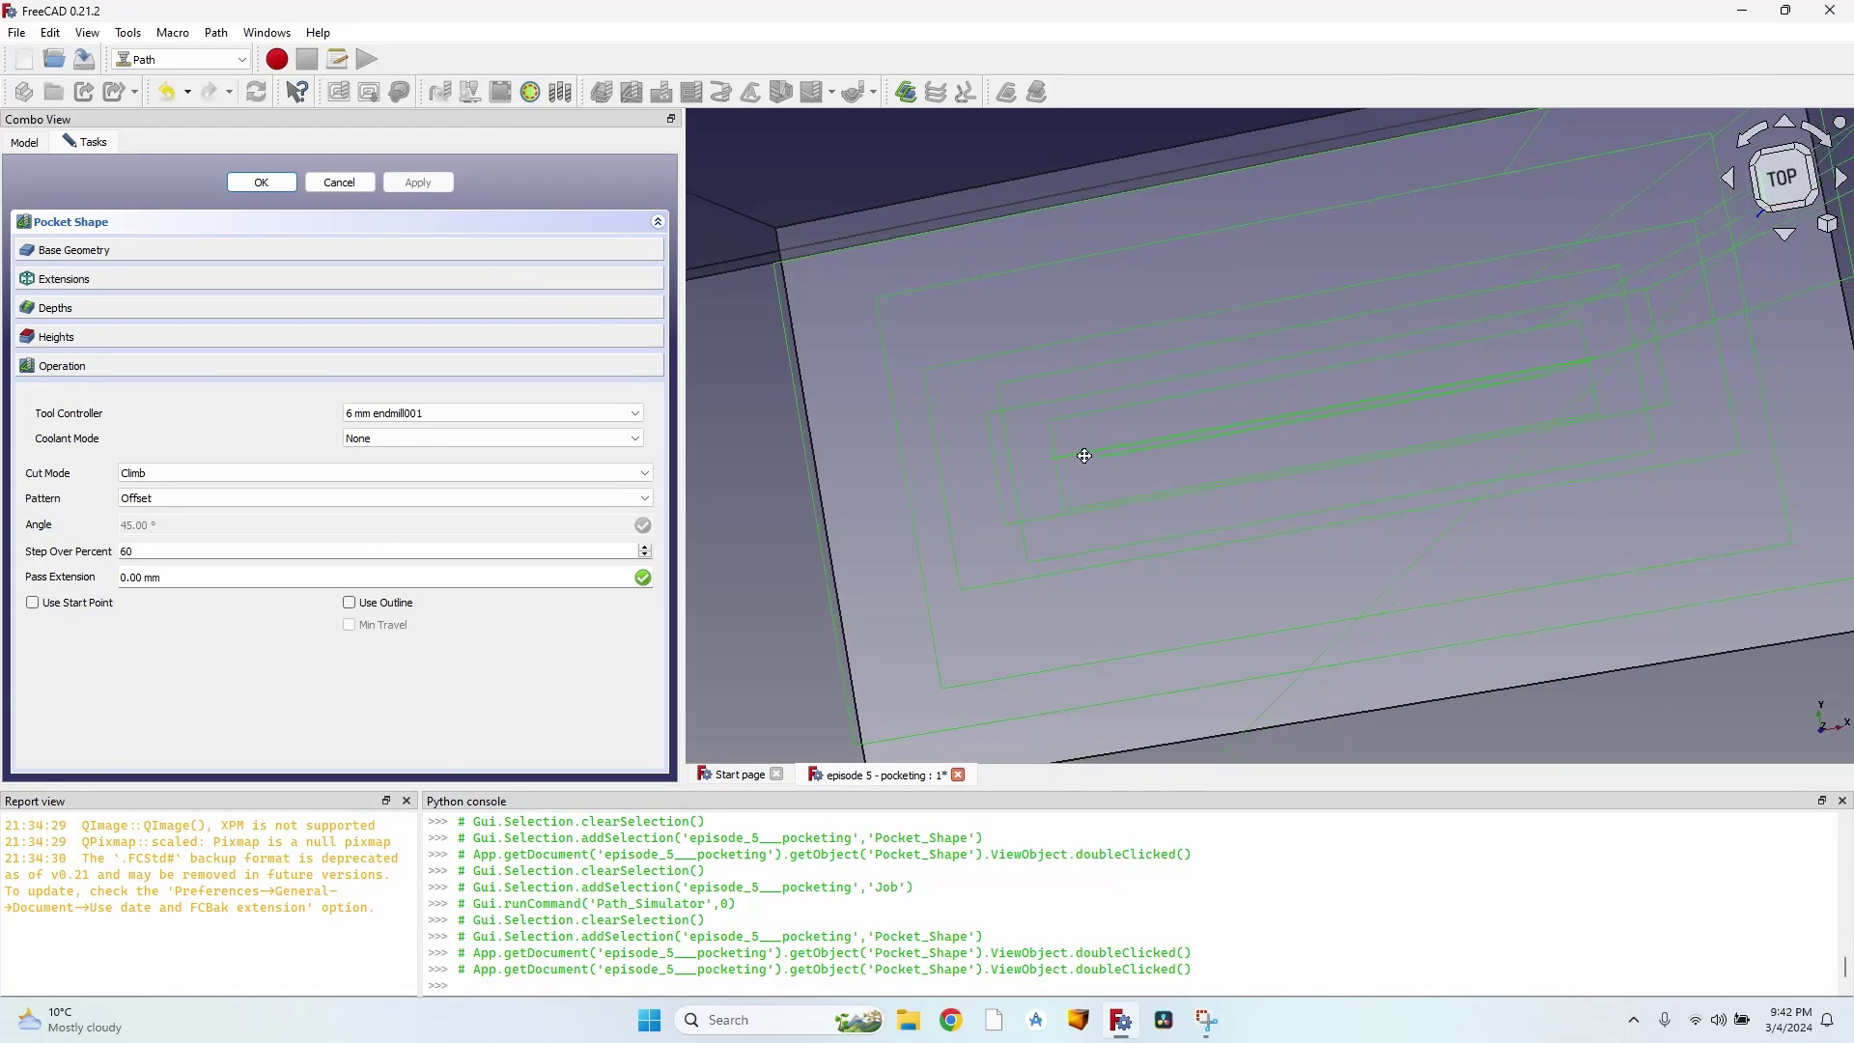
pyautogui.moveTo(1084, 455); pyautogui.dragTo(947, 394, button='middle')
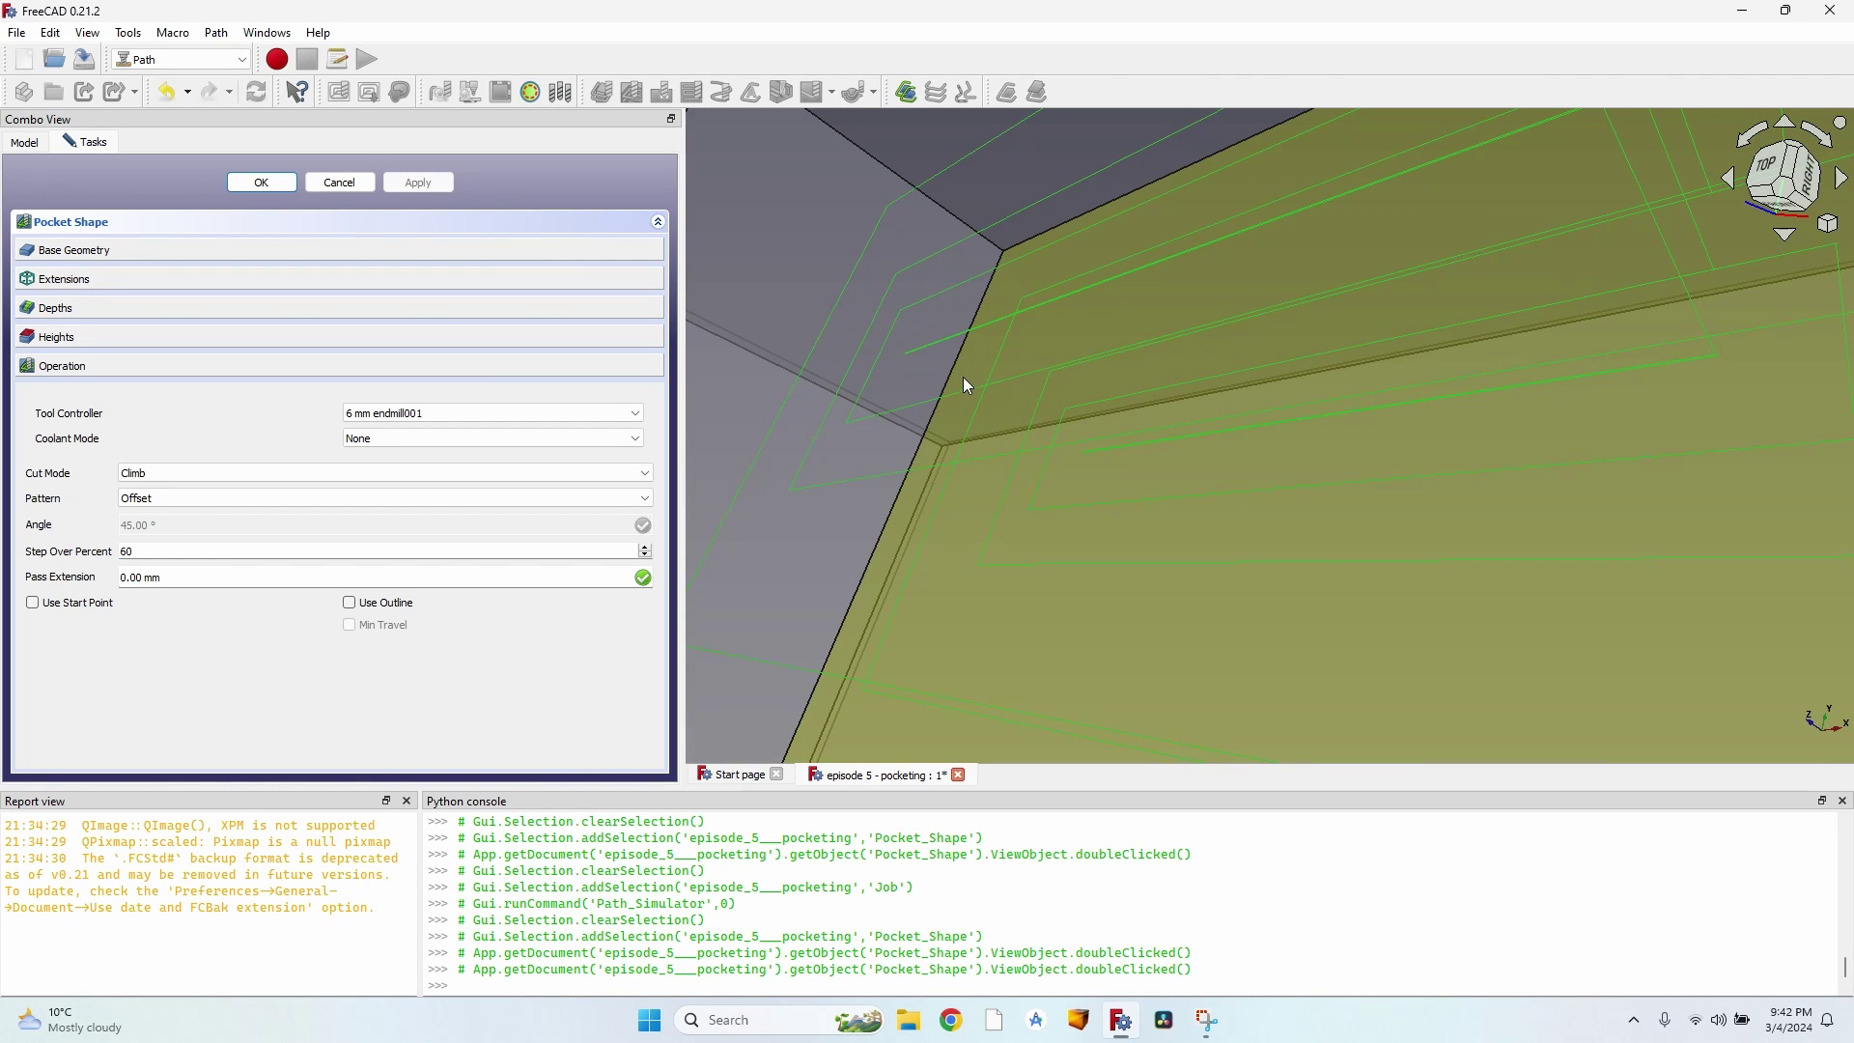
pyautogui.click(249, 181)
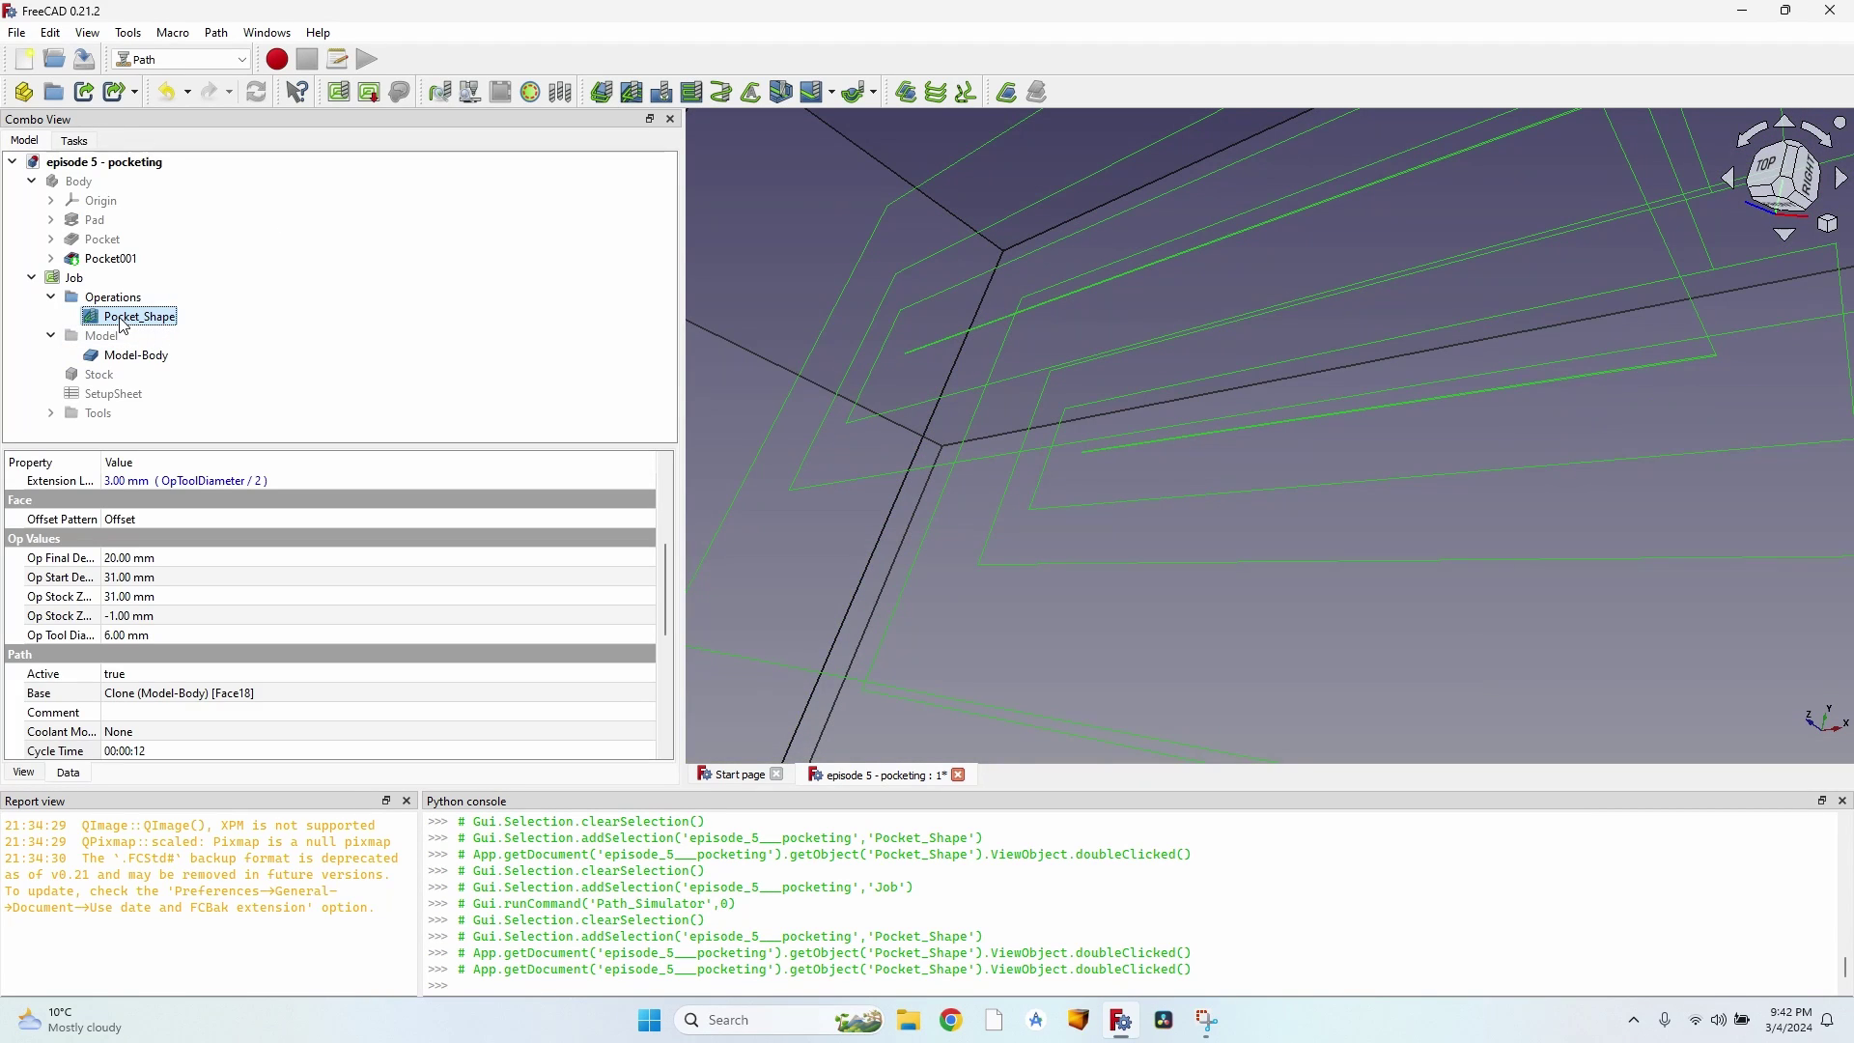
pyautogui.scroll(-3, 39, 638)
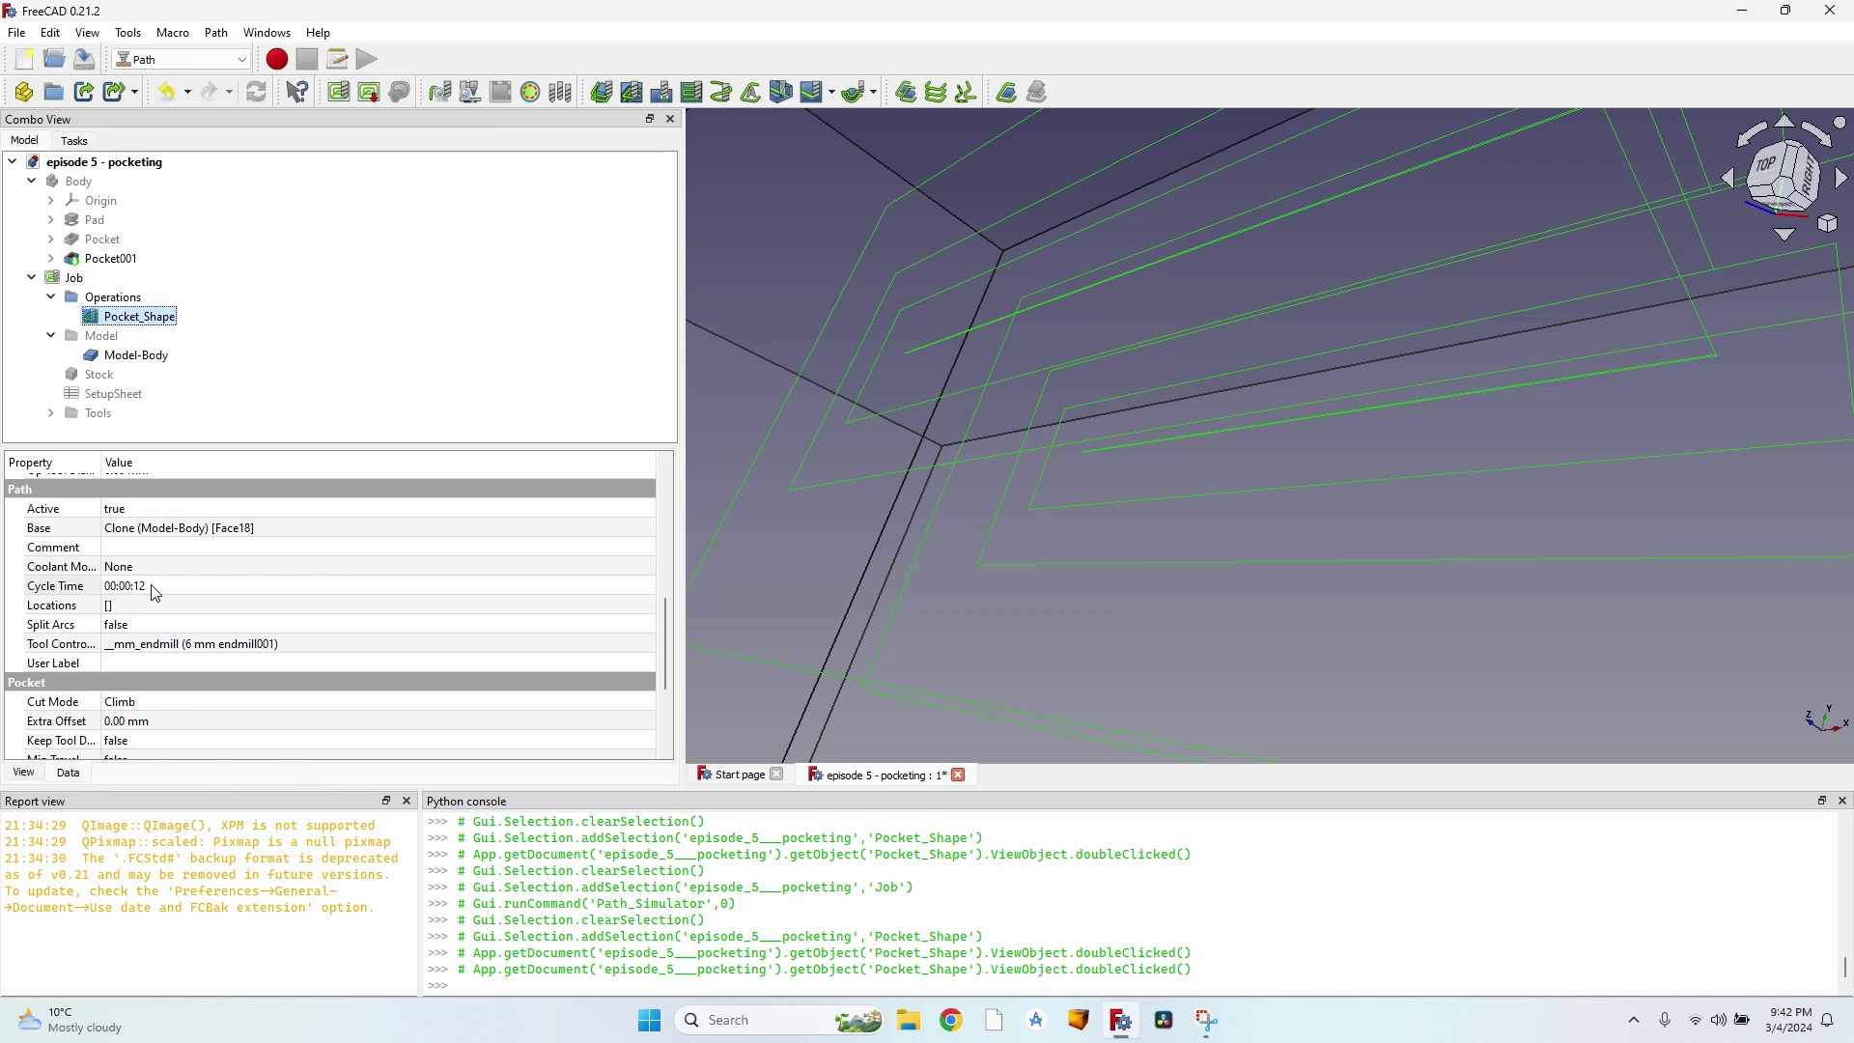
# Step: Change the pocket pattern to Line and recompute the toolpath
pyautogui.doubleClick(152, 318)
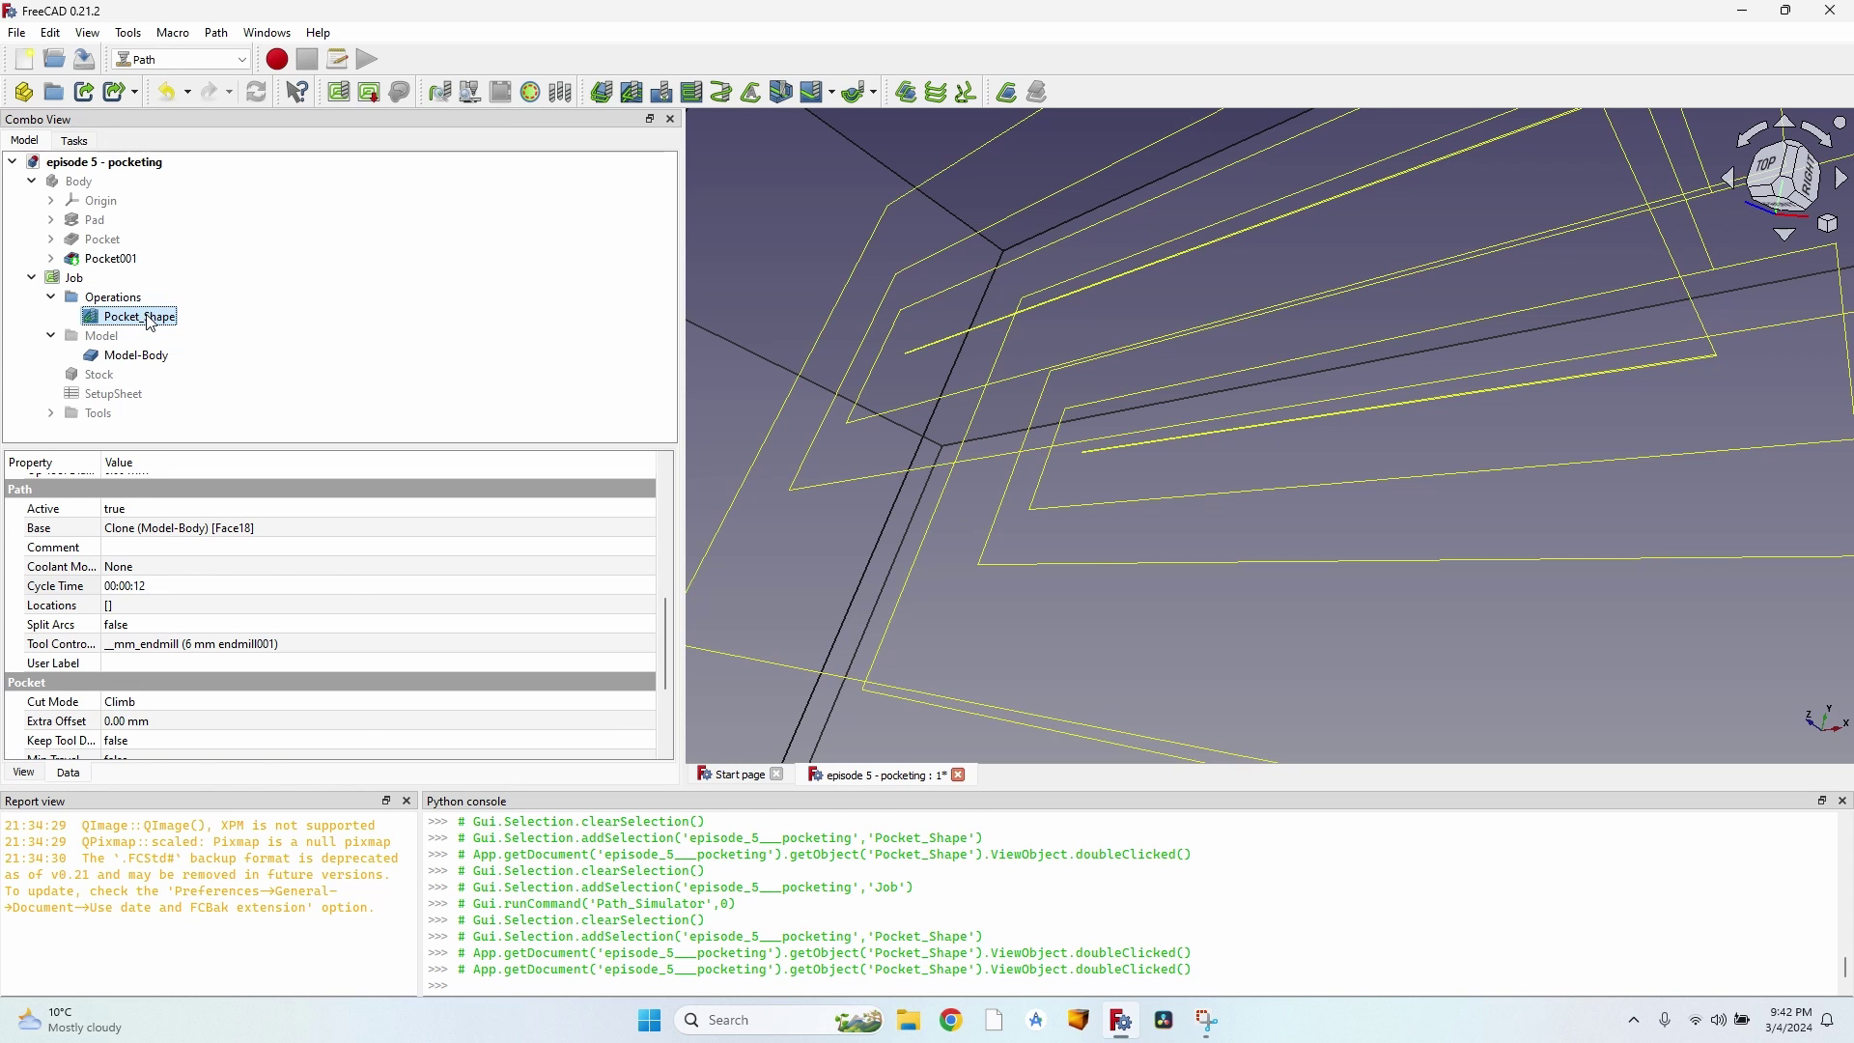
pyautogui.click(145, 498)
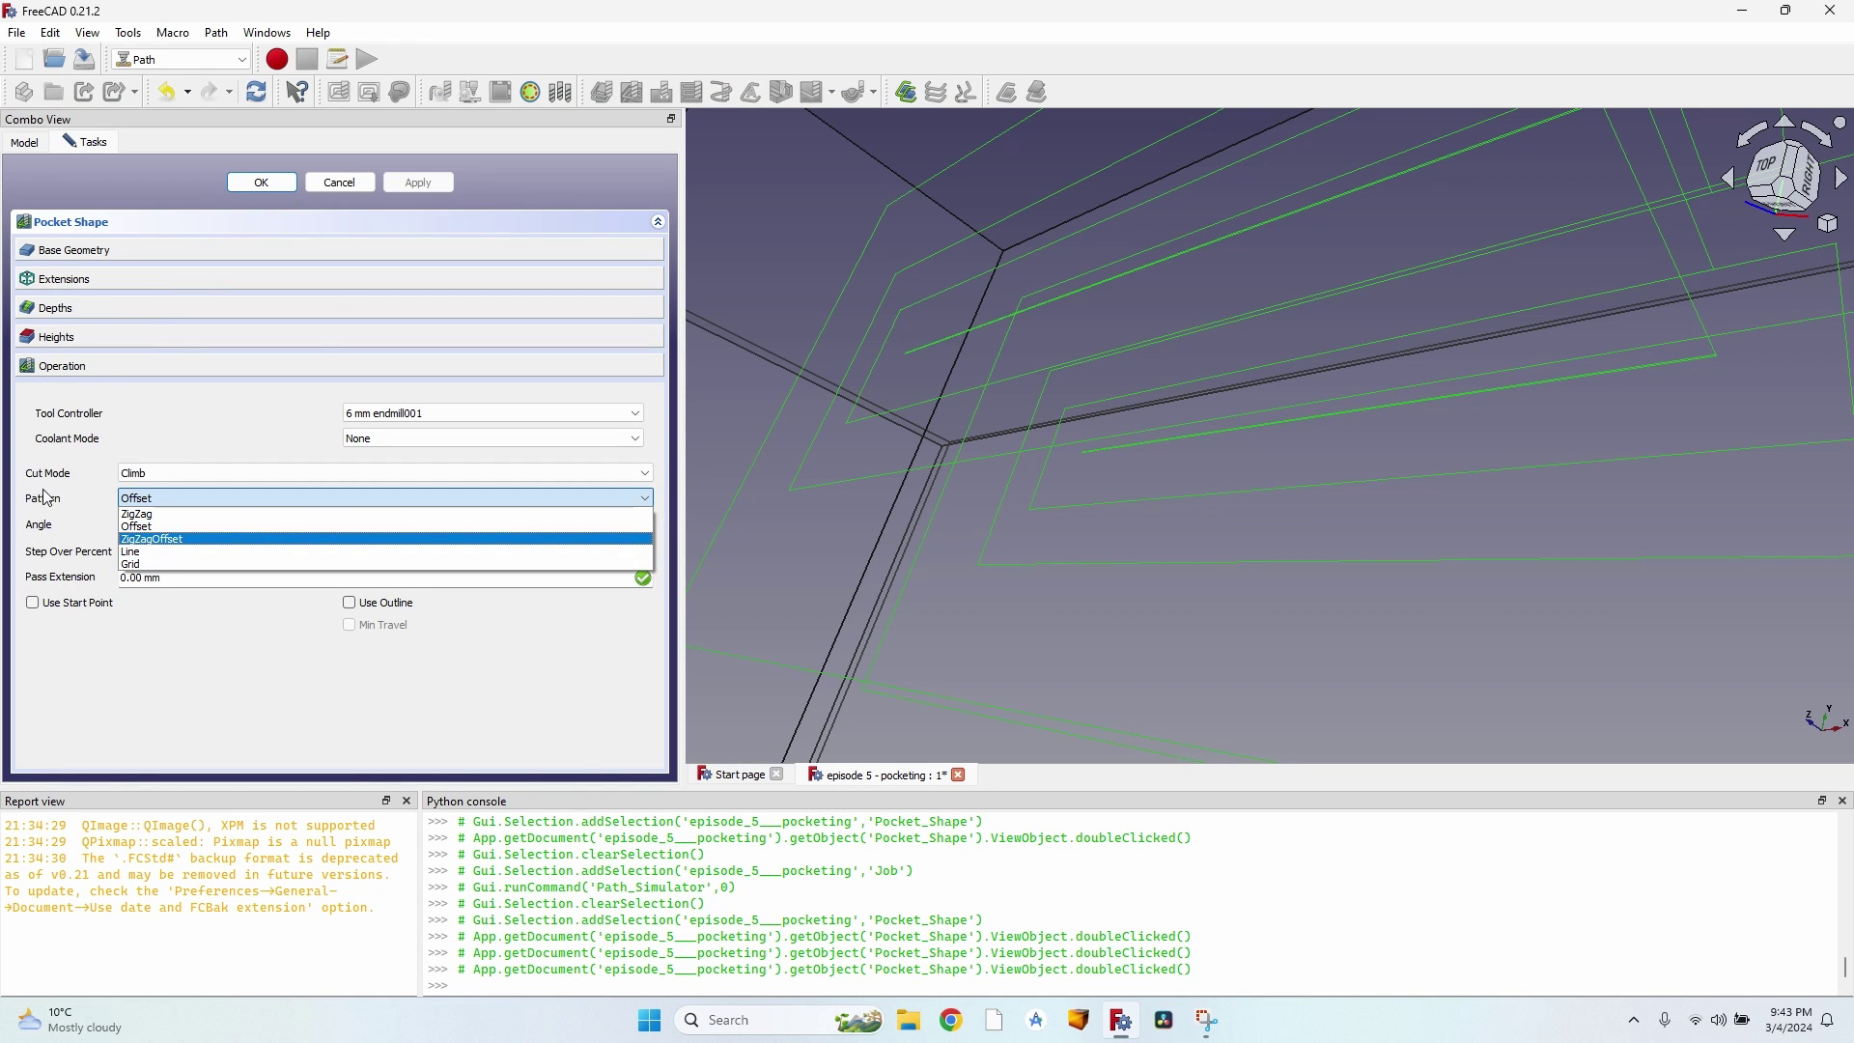
pyautogui.click(169, 558)
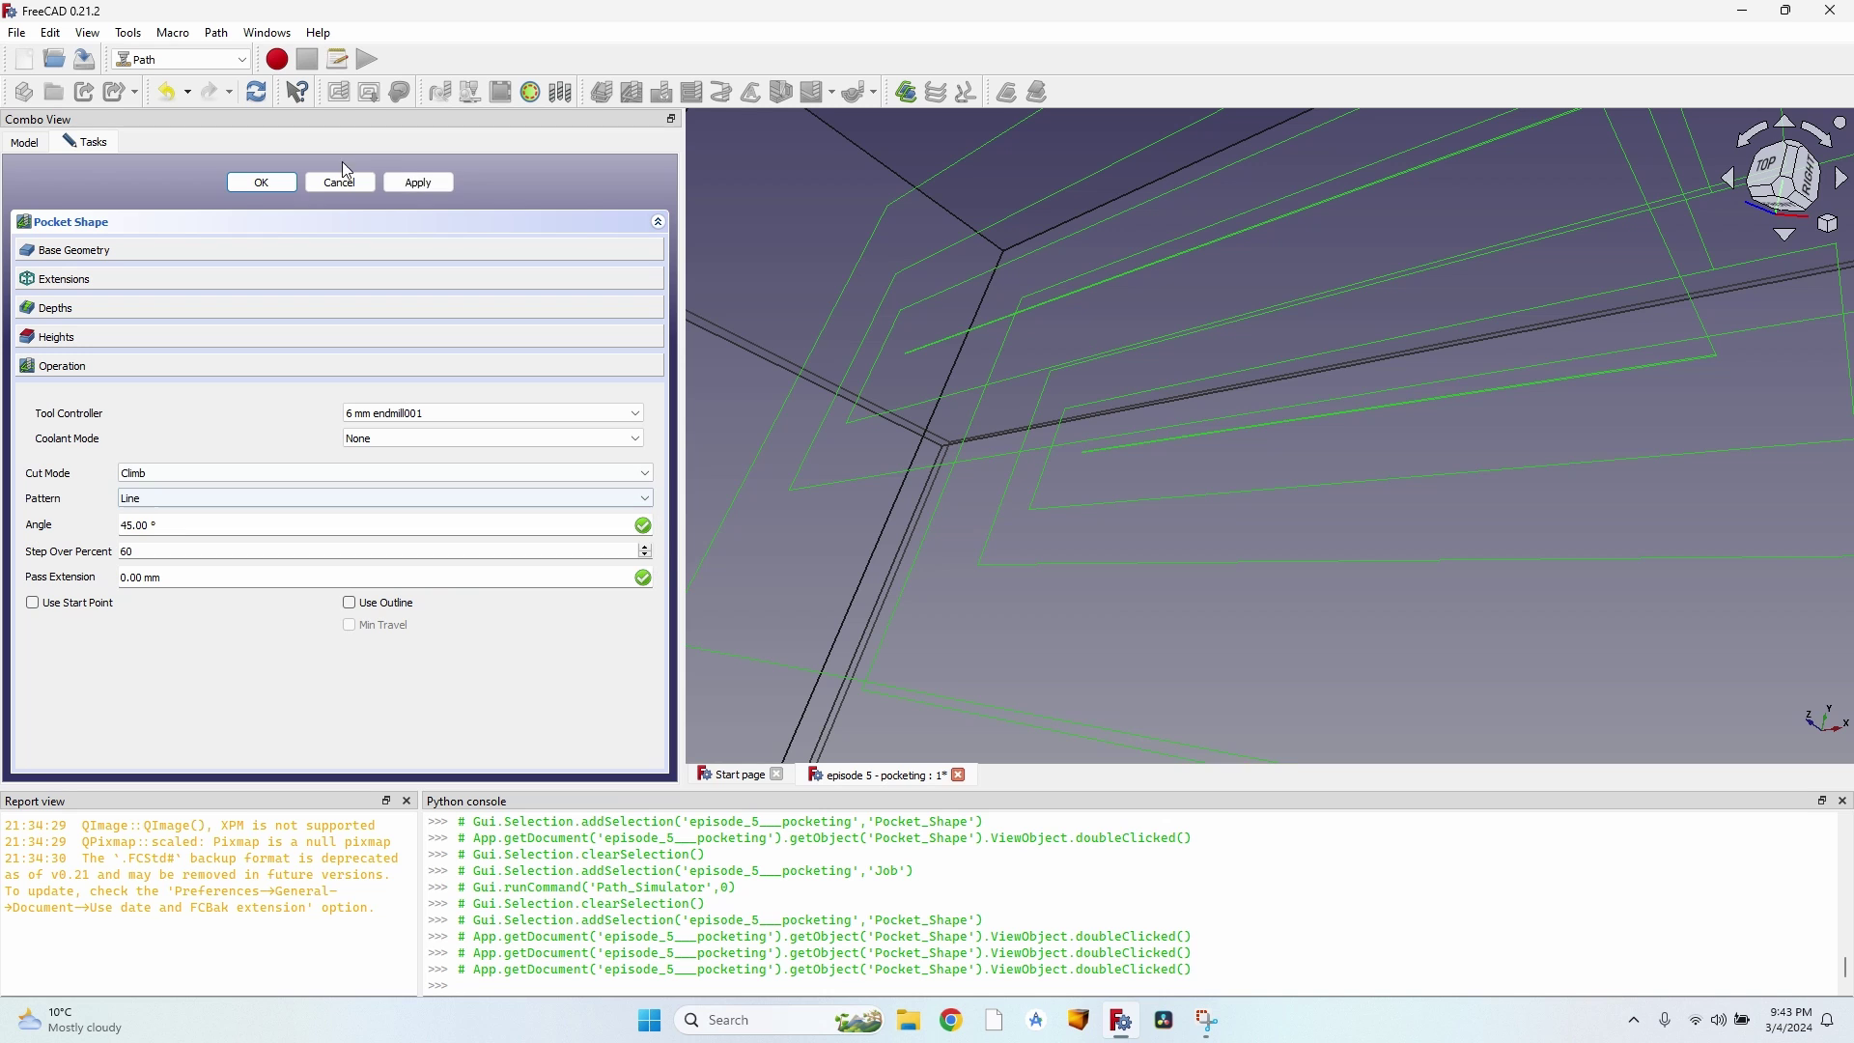
pyautogui.click(417, 183)
pyautogui.scroll(-5, 902, 340)
pyautogui.moveTo(1113, 359); pyautogui.dragTo(1242, 364, button='middle')
pyautogui.scroll(4, 1225, 409)
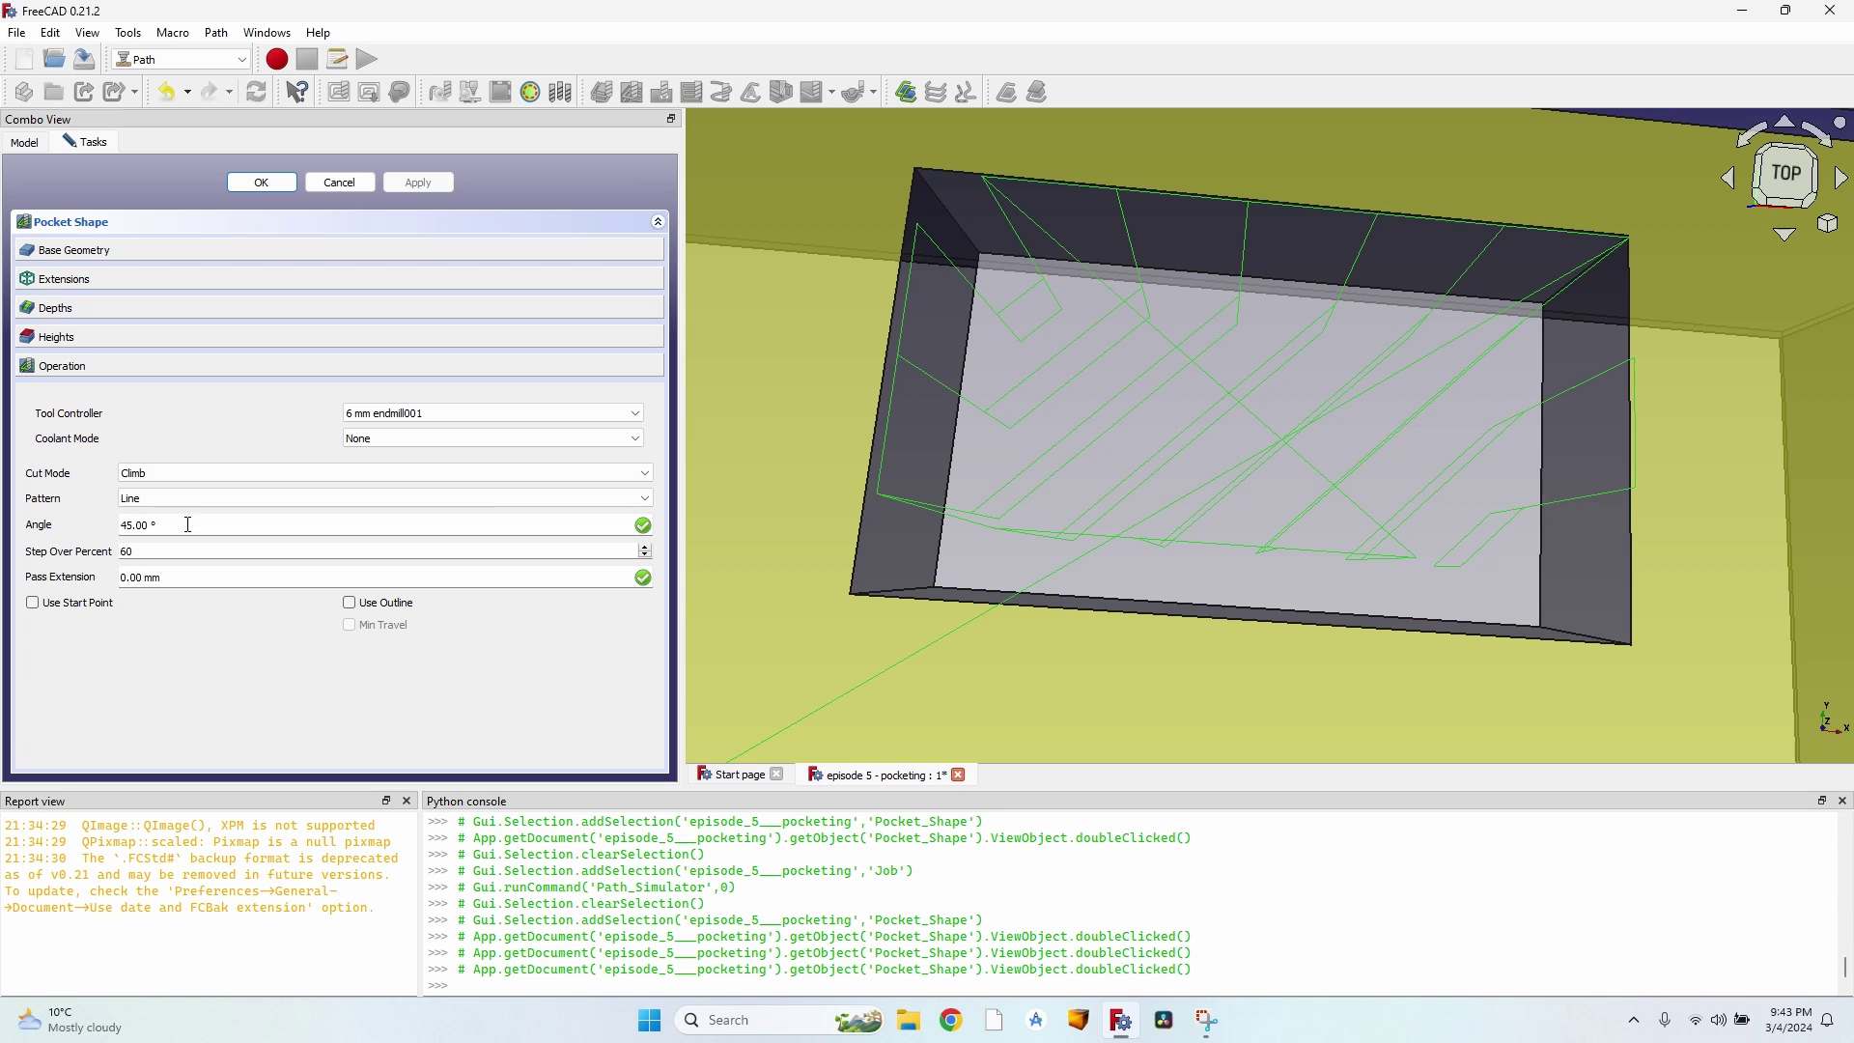
# Step: Try a 0° pass angle, then settle on 90° and accept the pocket
pyautogui.doubleClick(128, 527)
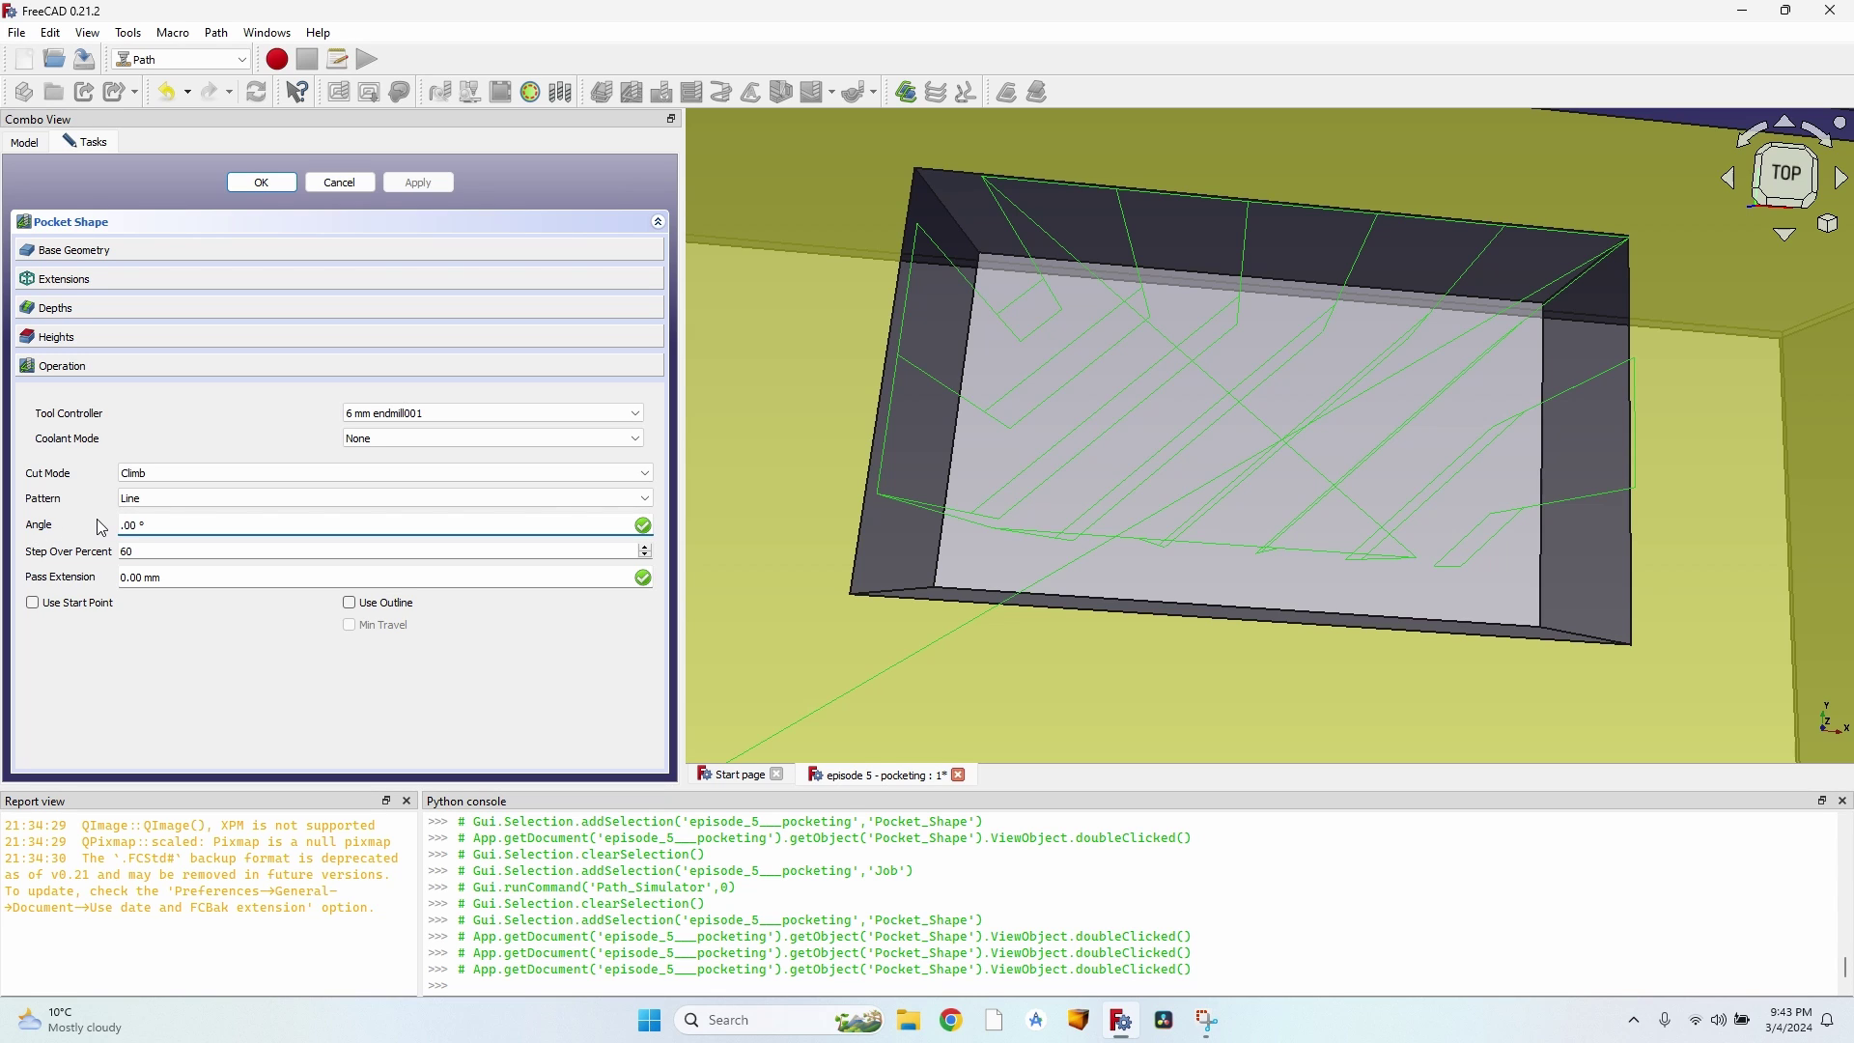
pyautogui.write('0')
pyautogui.click(434, 182)
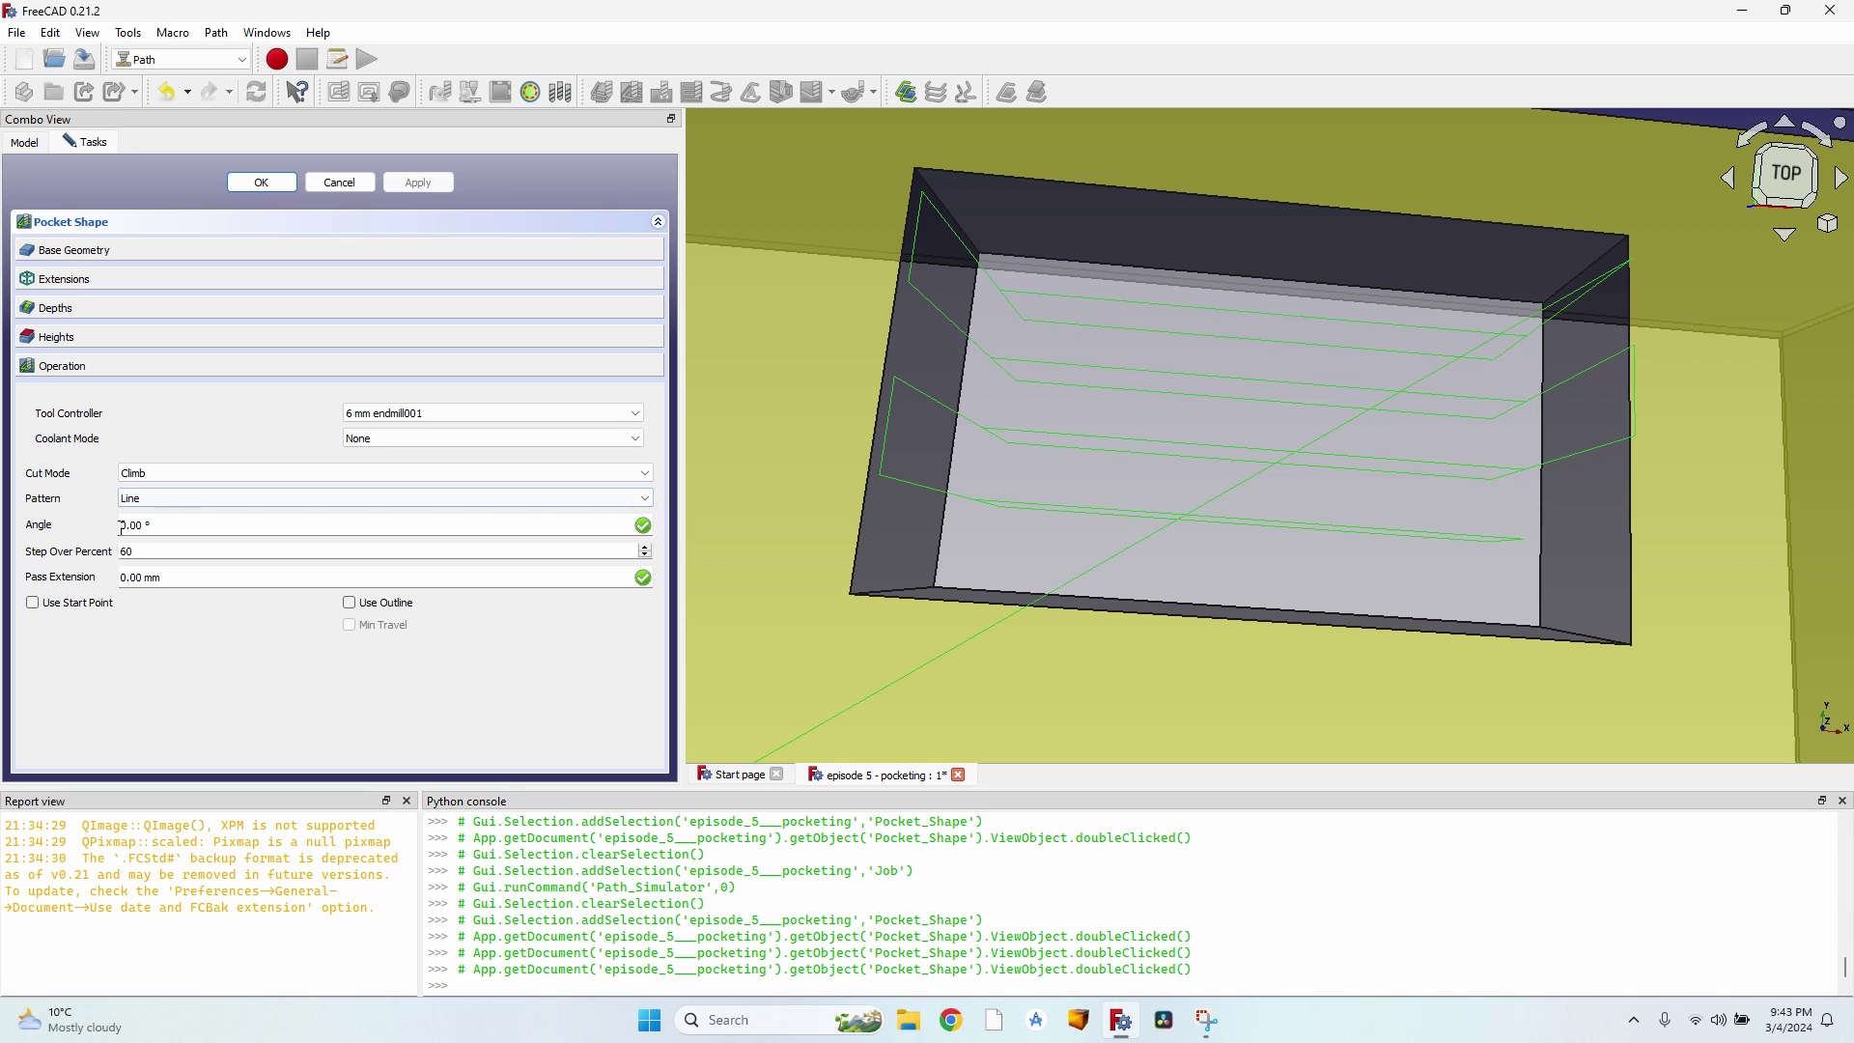
pyautogui.doubleClick(200, 518)
pyautogui.write('90')
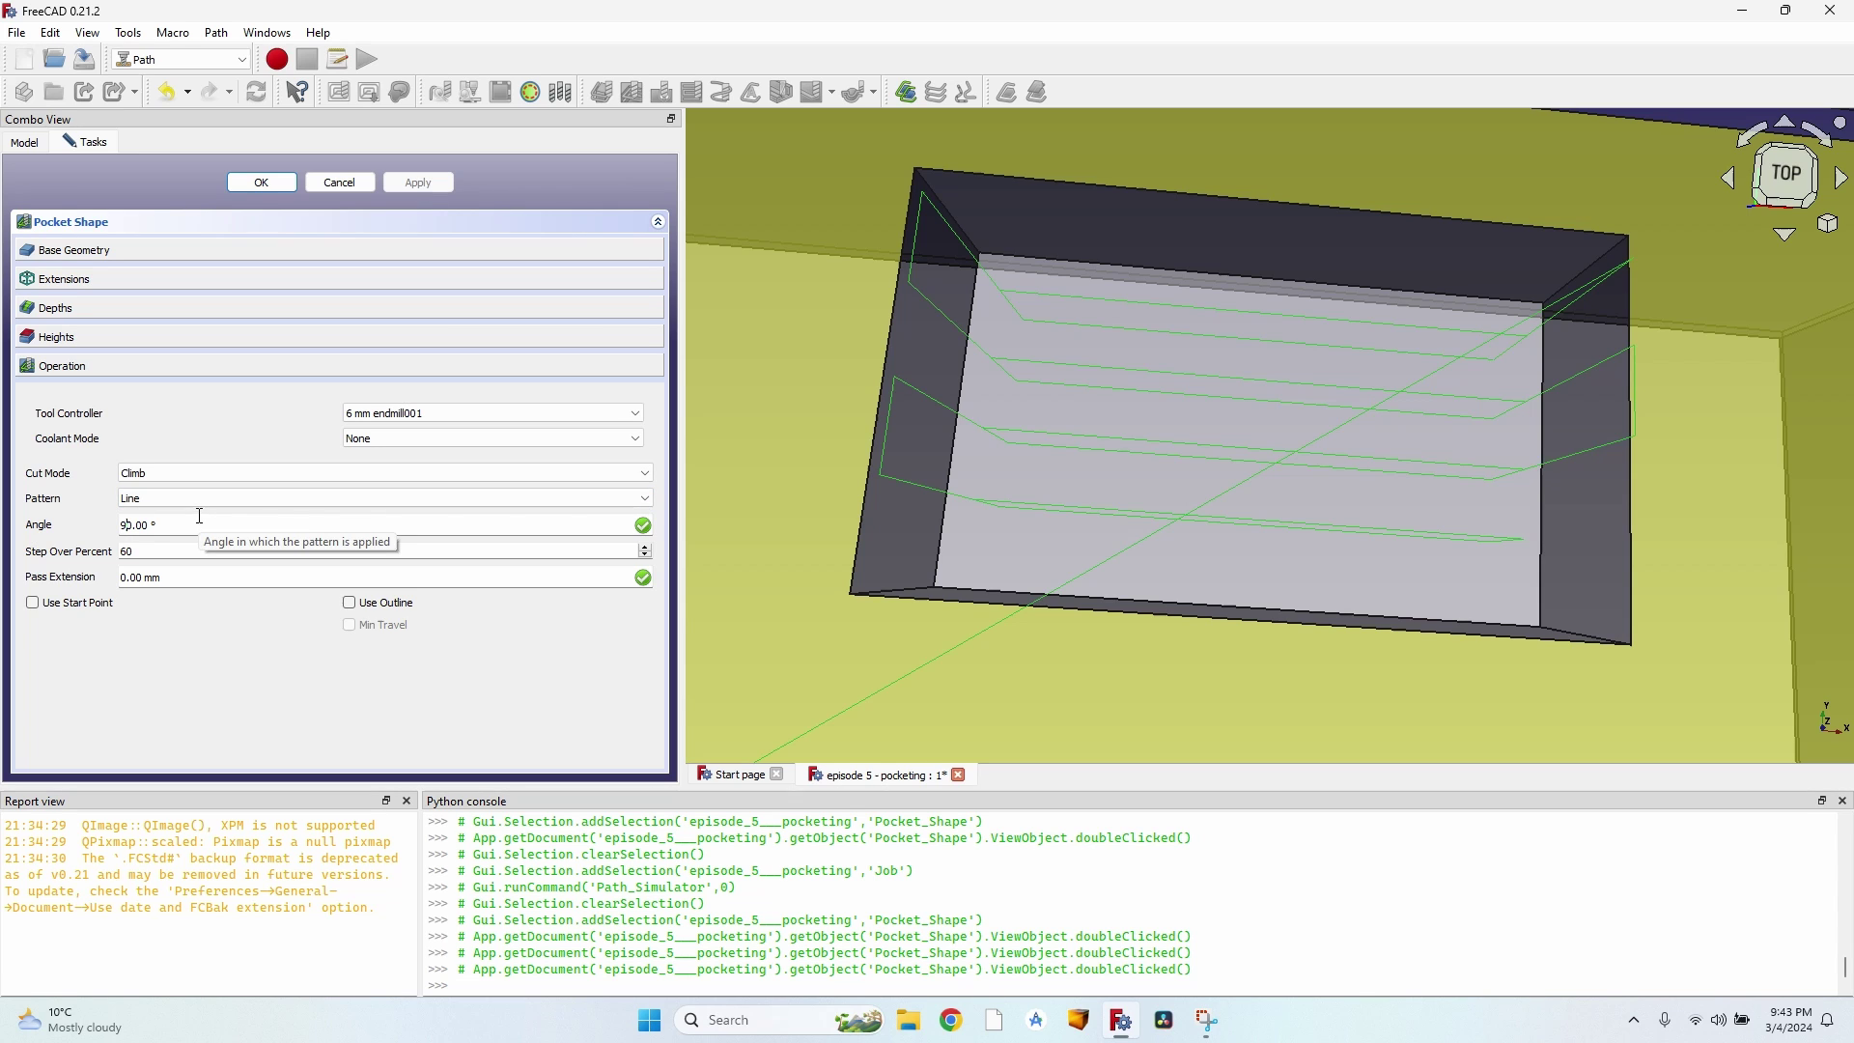
pyautogui.click(430, 185)
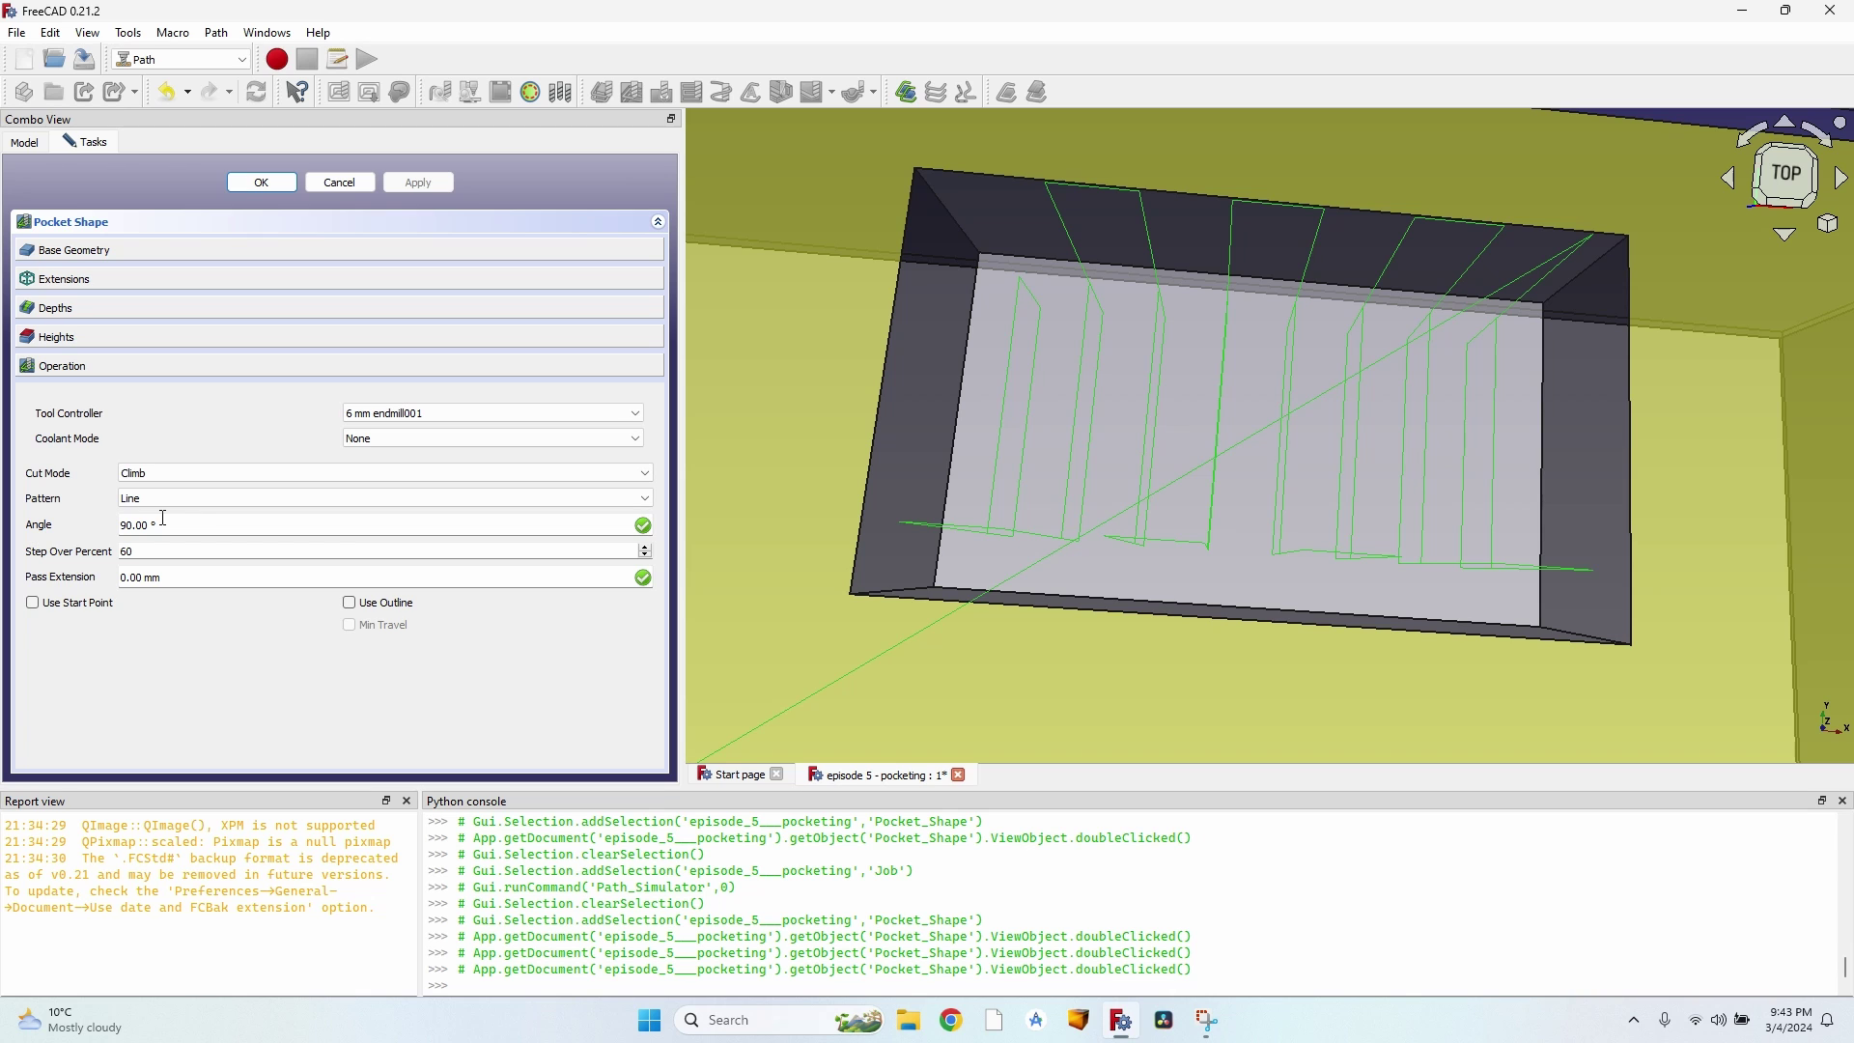
pyautogui.click(261, 183)
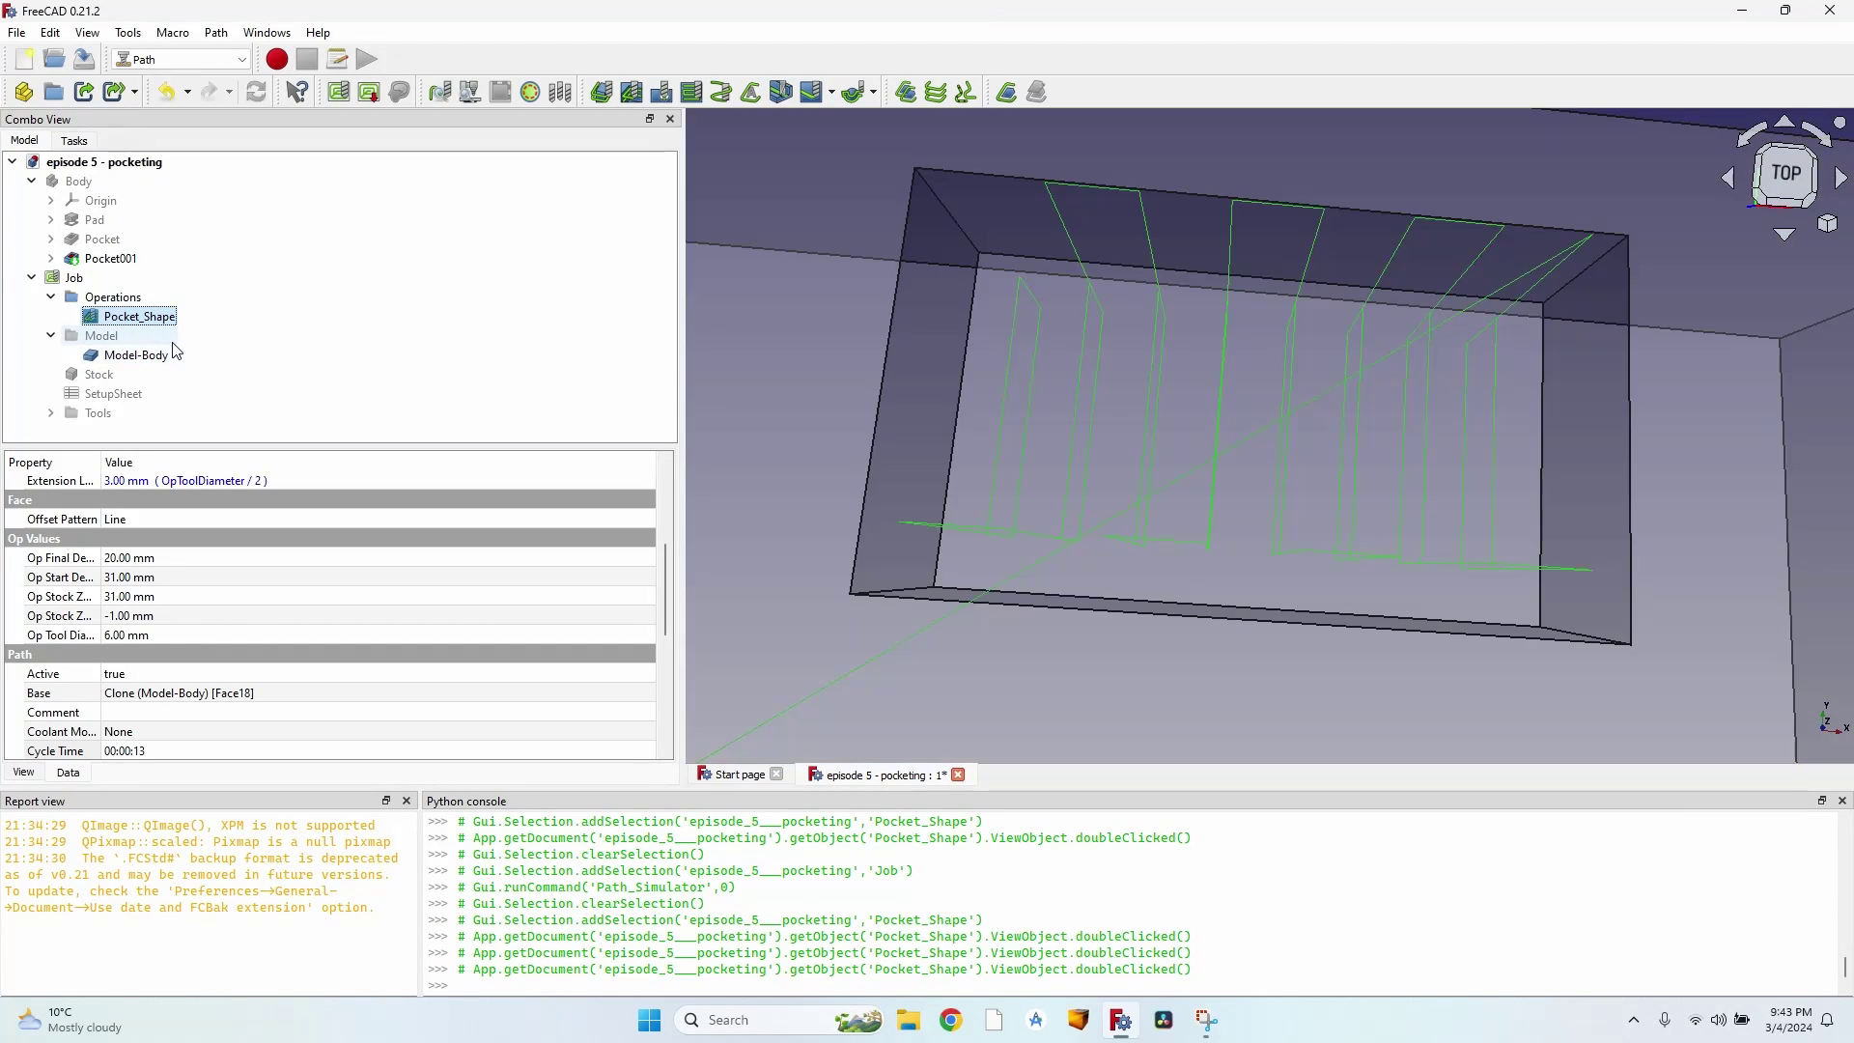
# Step: Run the Path Simulator on the Job for the 90° Line pocket, then reopen Pocket_Shape
pyautogui.click(72, 278)
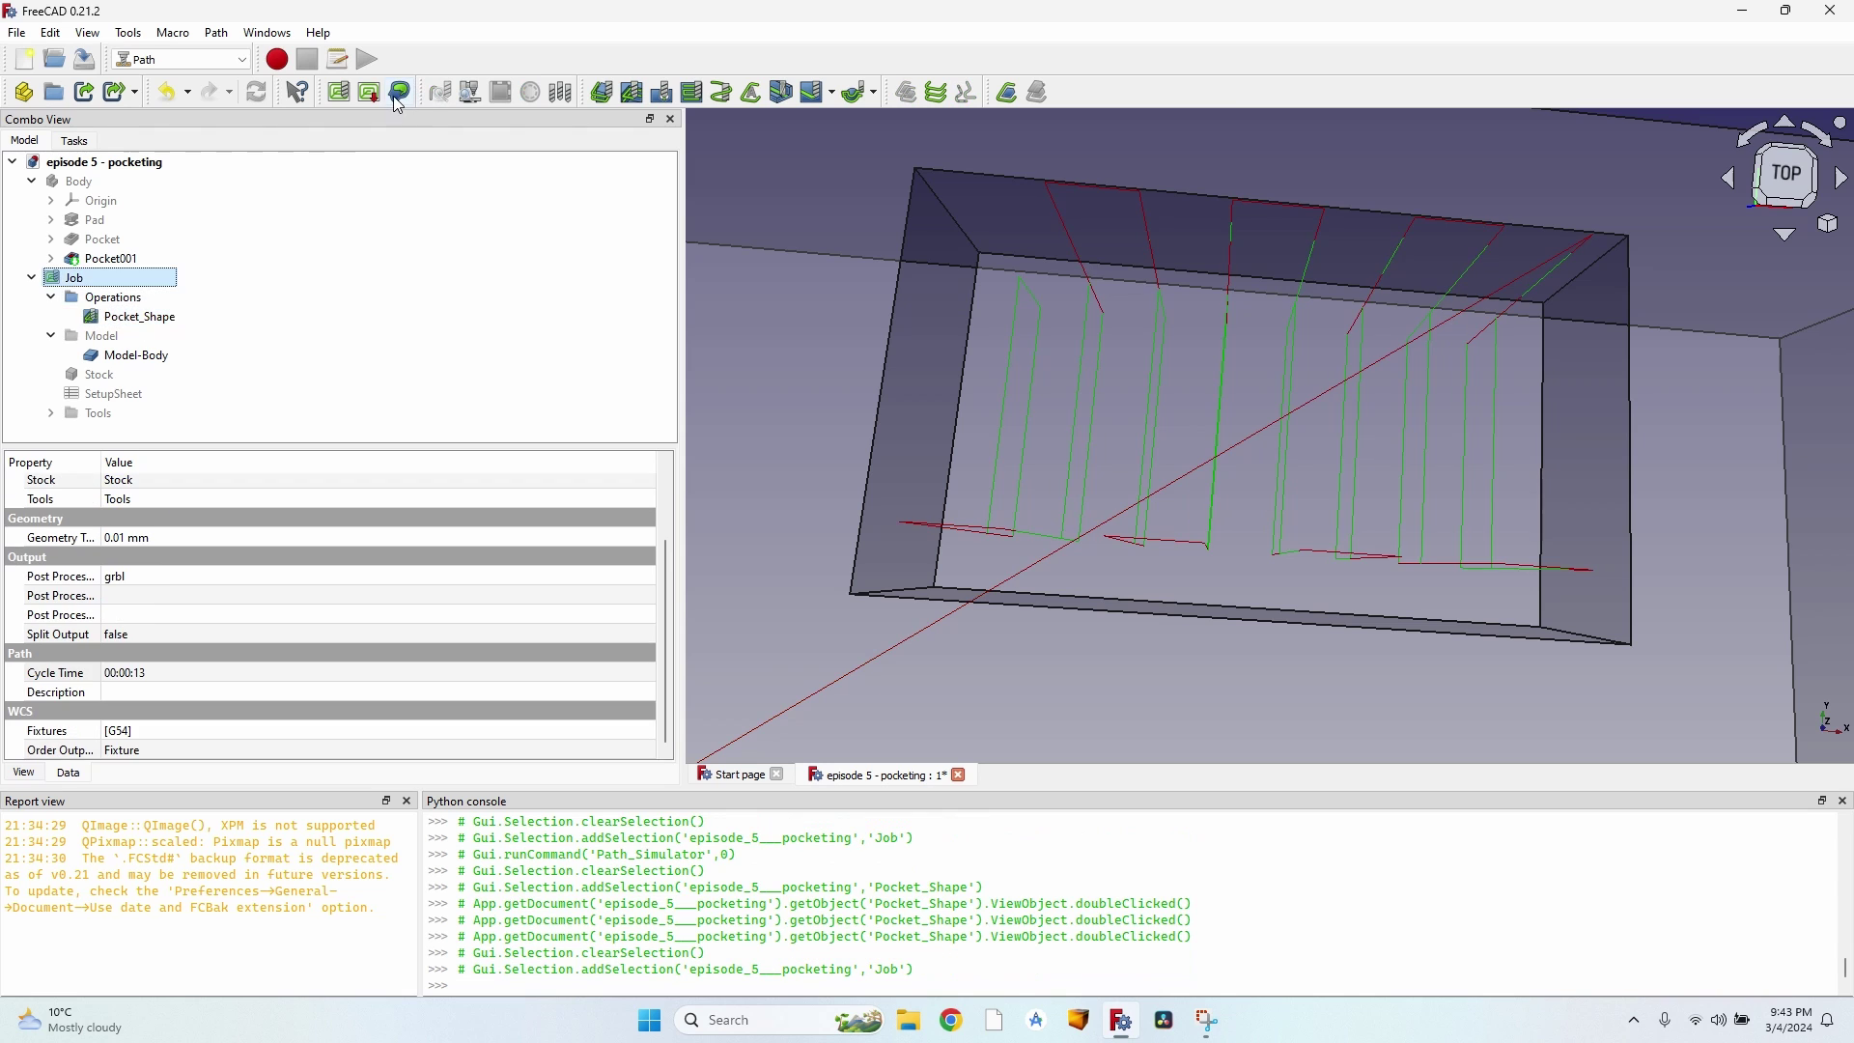
pyautogui.click(506, 97)
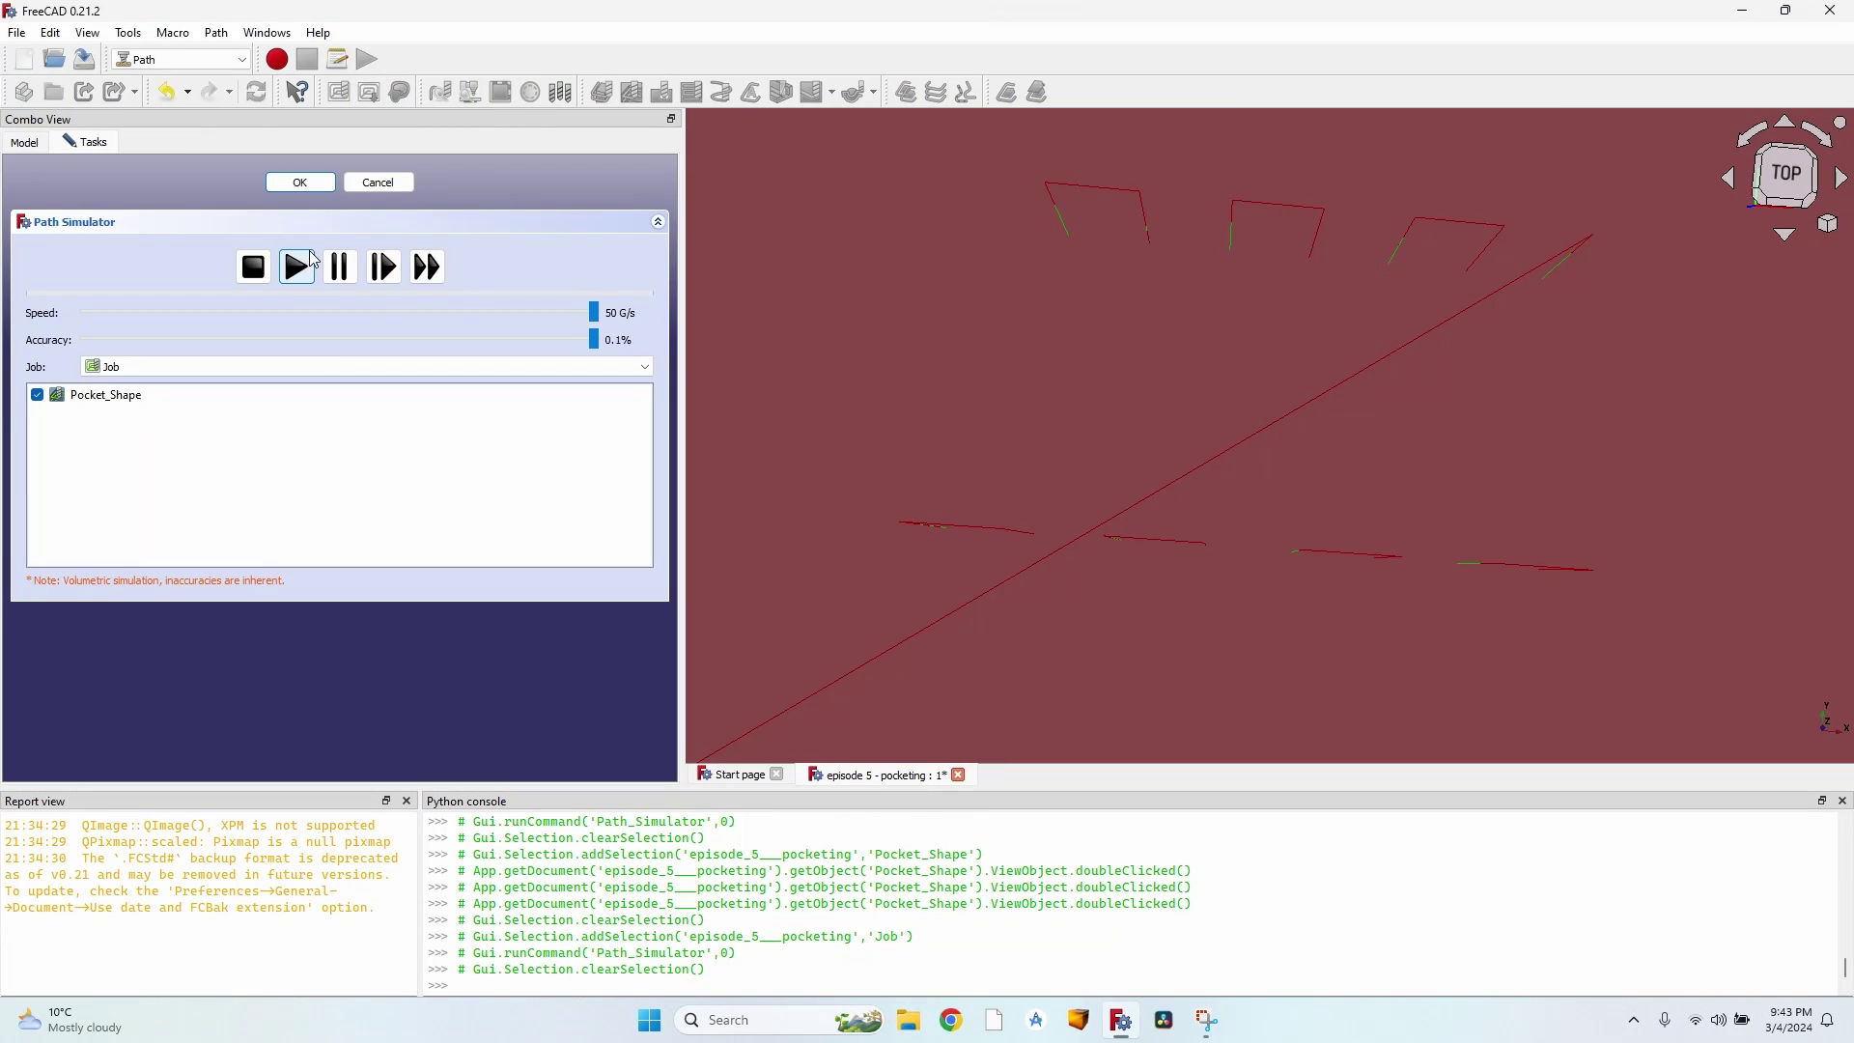
pyautogui.click(298, 269)
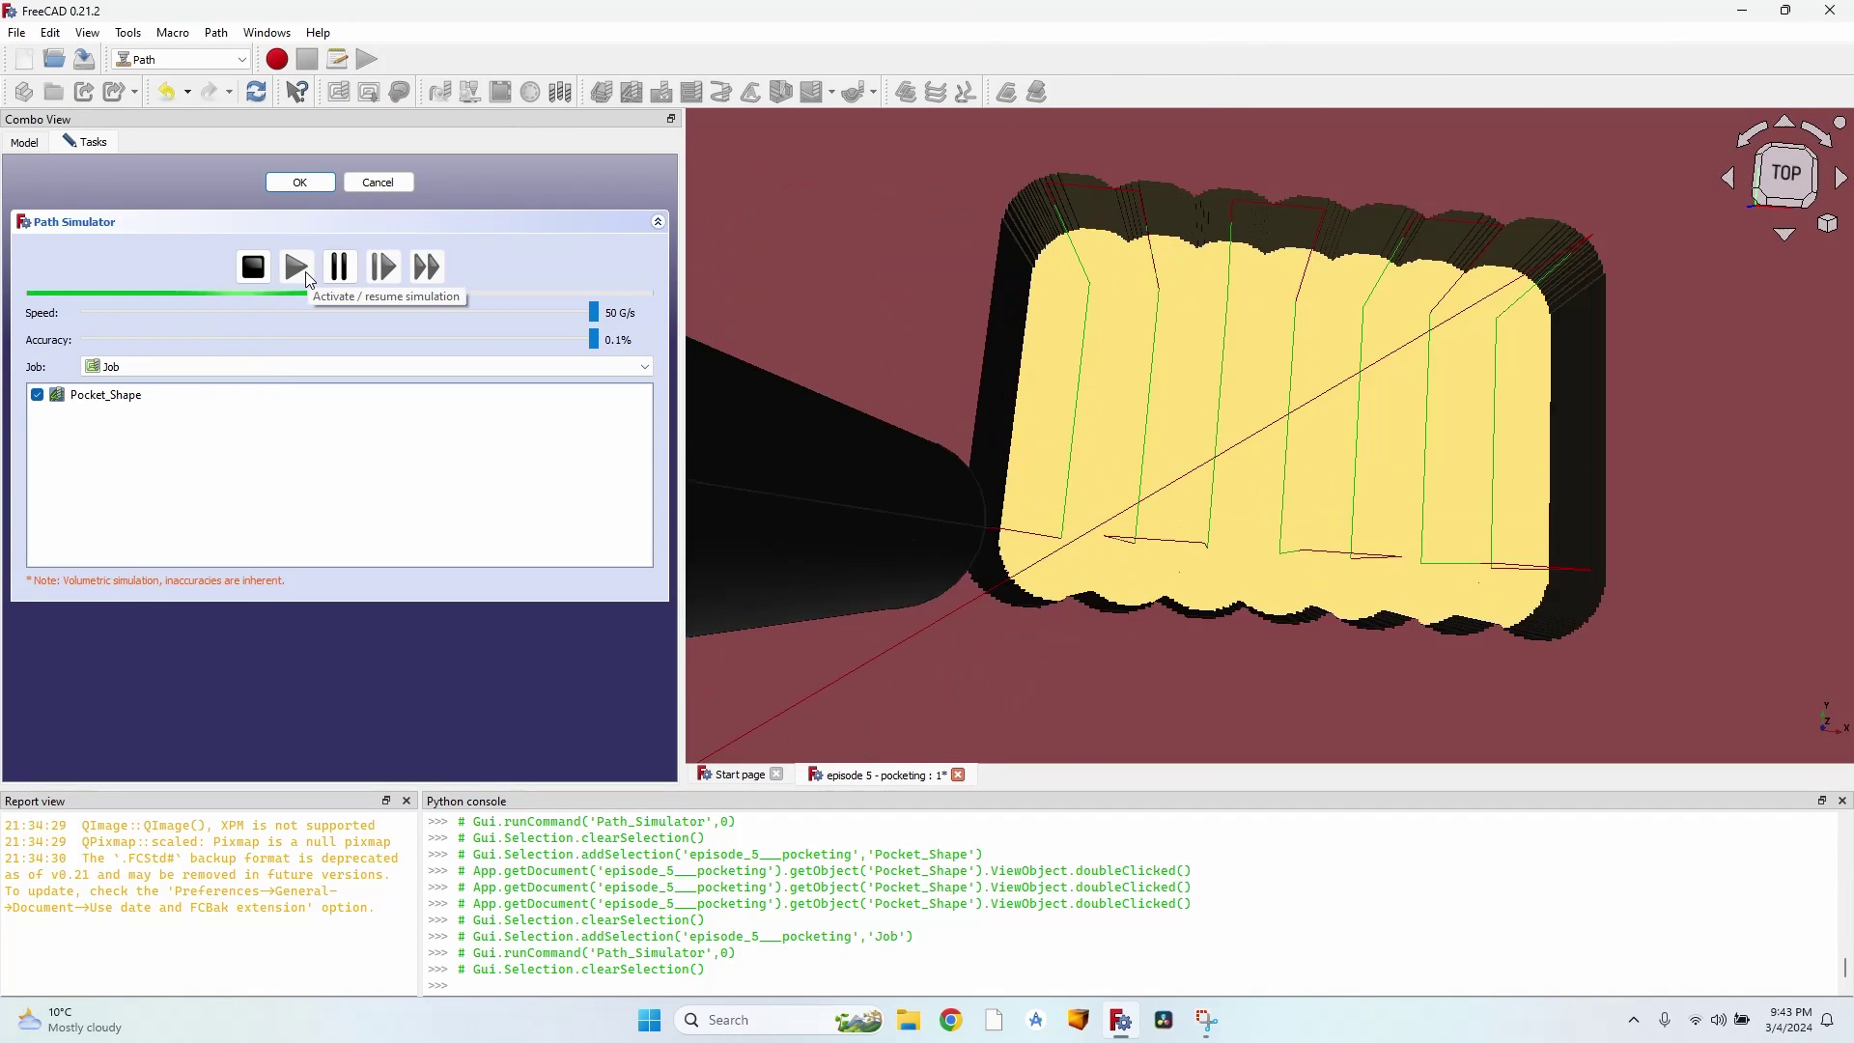
pyautogui.click(378, 183)
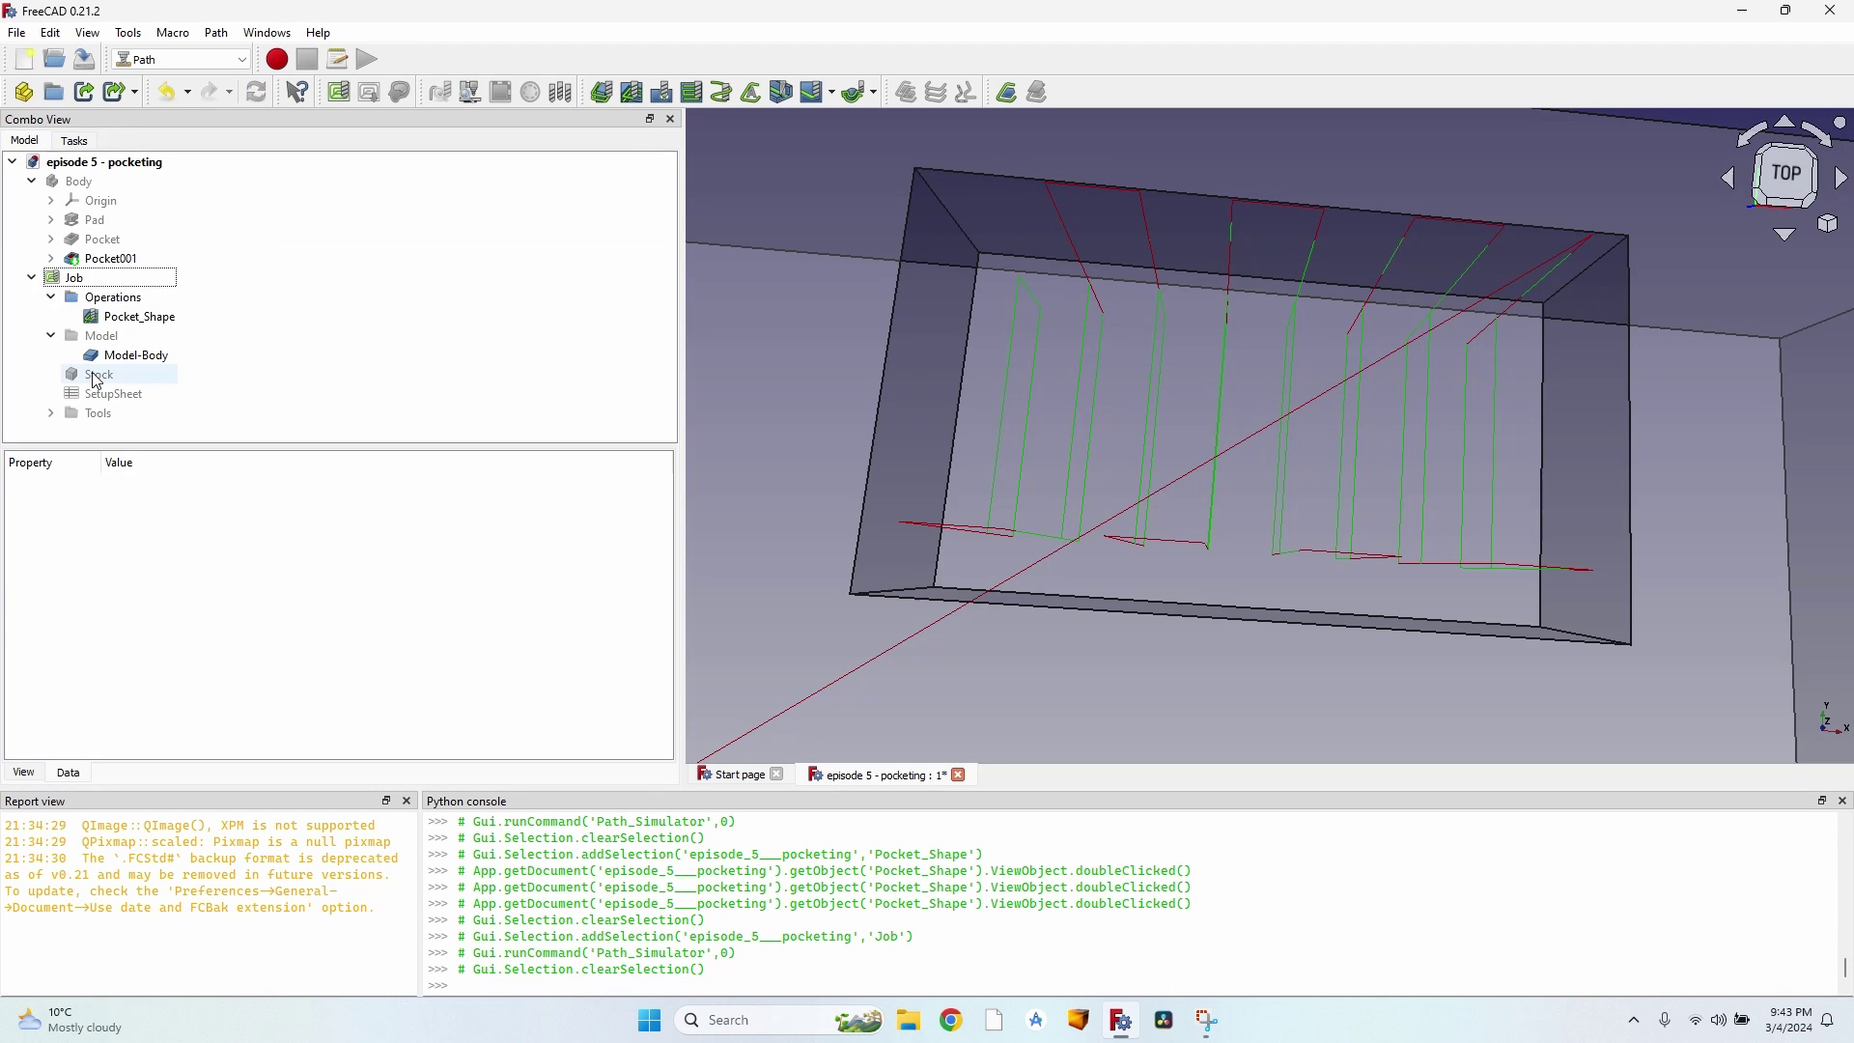
pyautogui.doubleClick(145, 320)
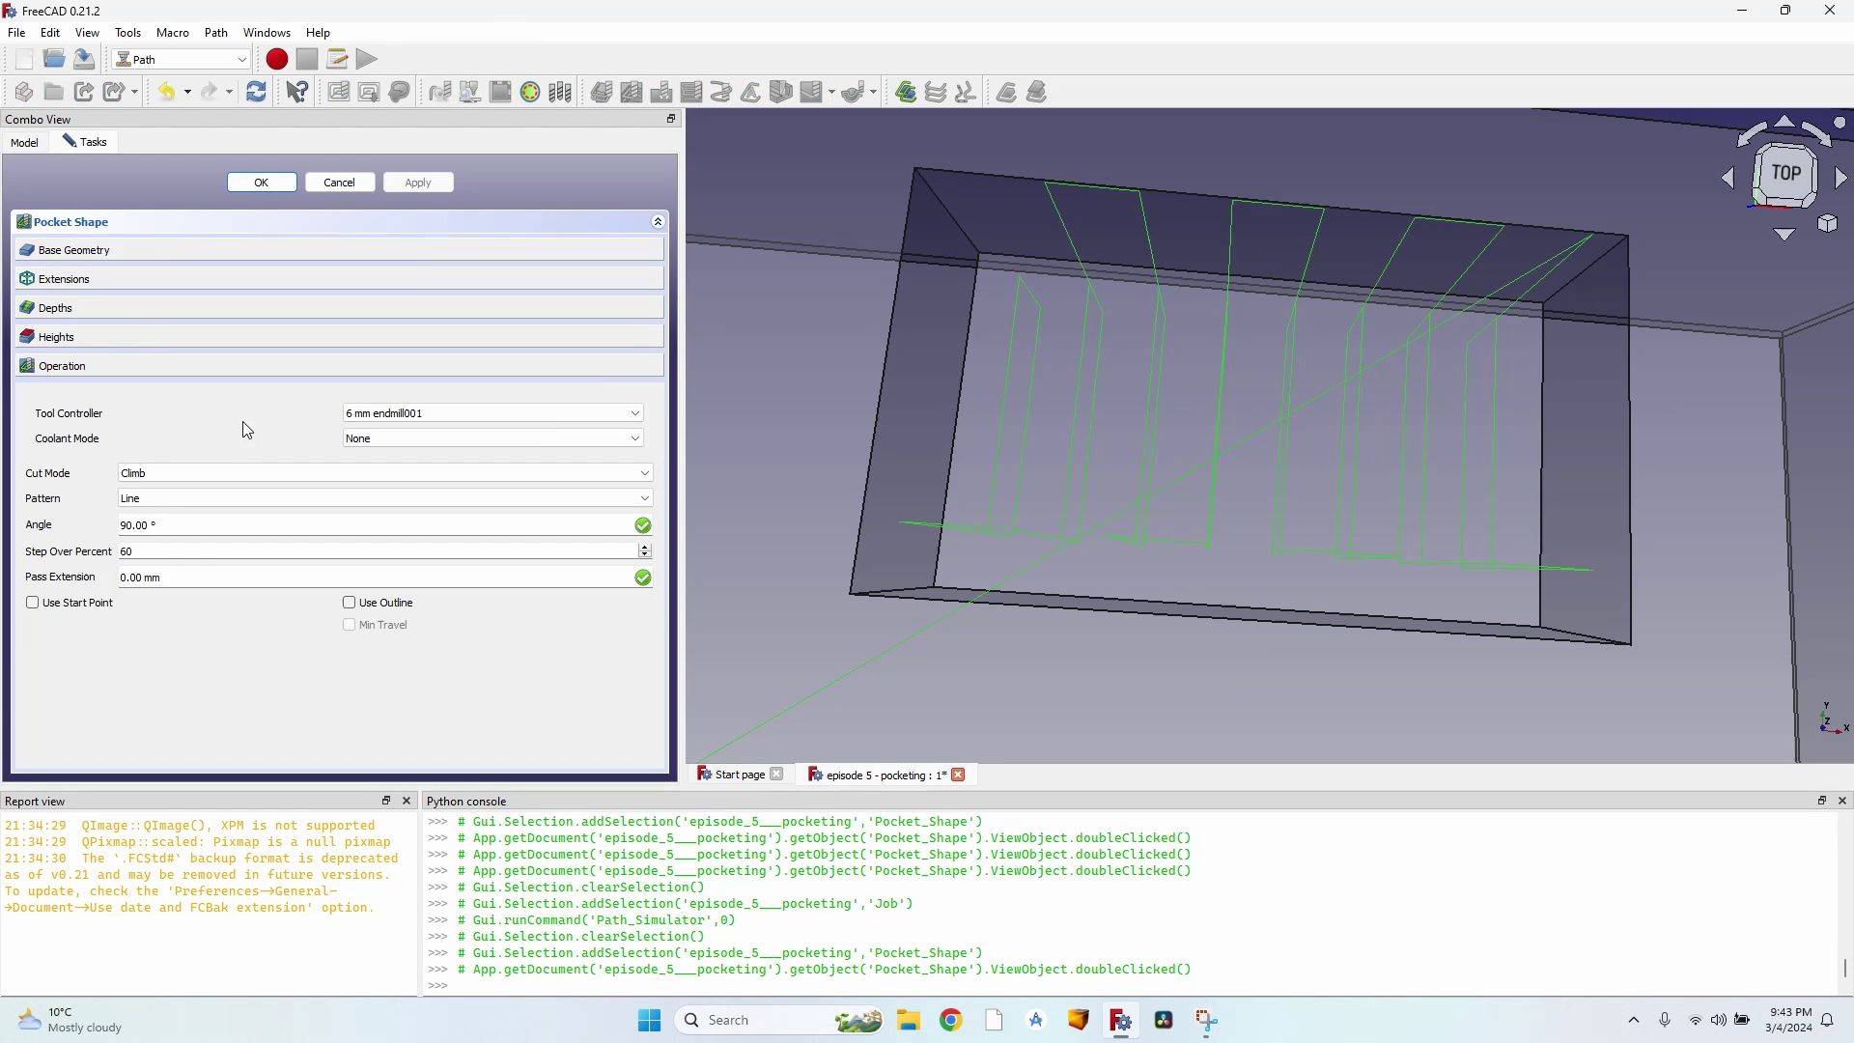
# Step: Switch the pocket to a Grid pattern at 45°, accept it, and select the Job
pyautogui.click(164, 502)
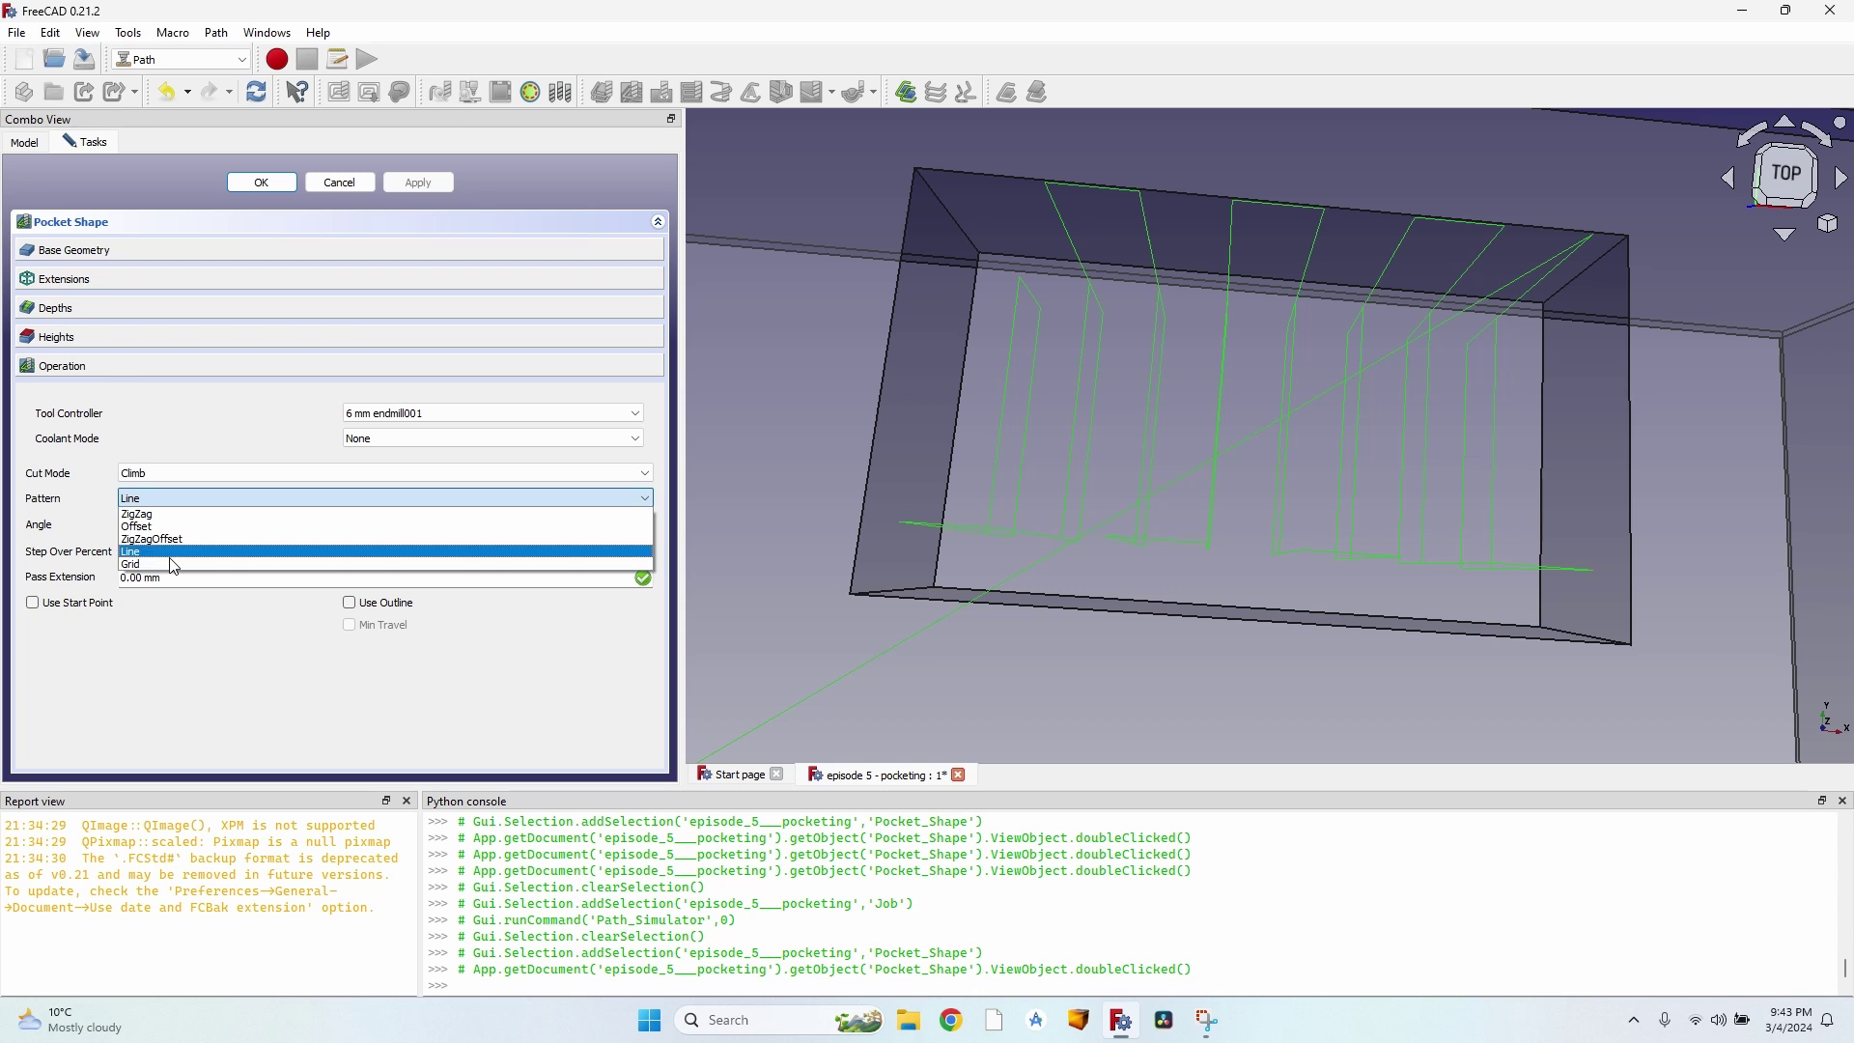
pyautogui.click(177, 573)
pyautogui.click(429, 191)
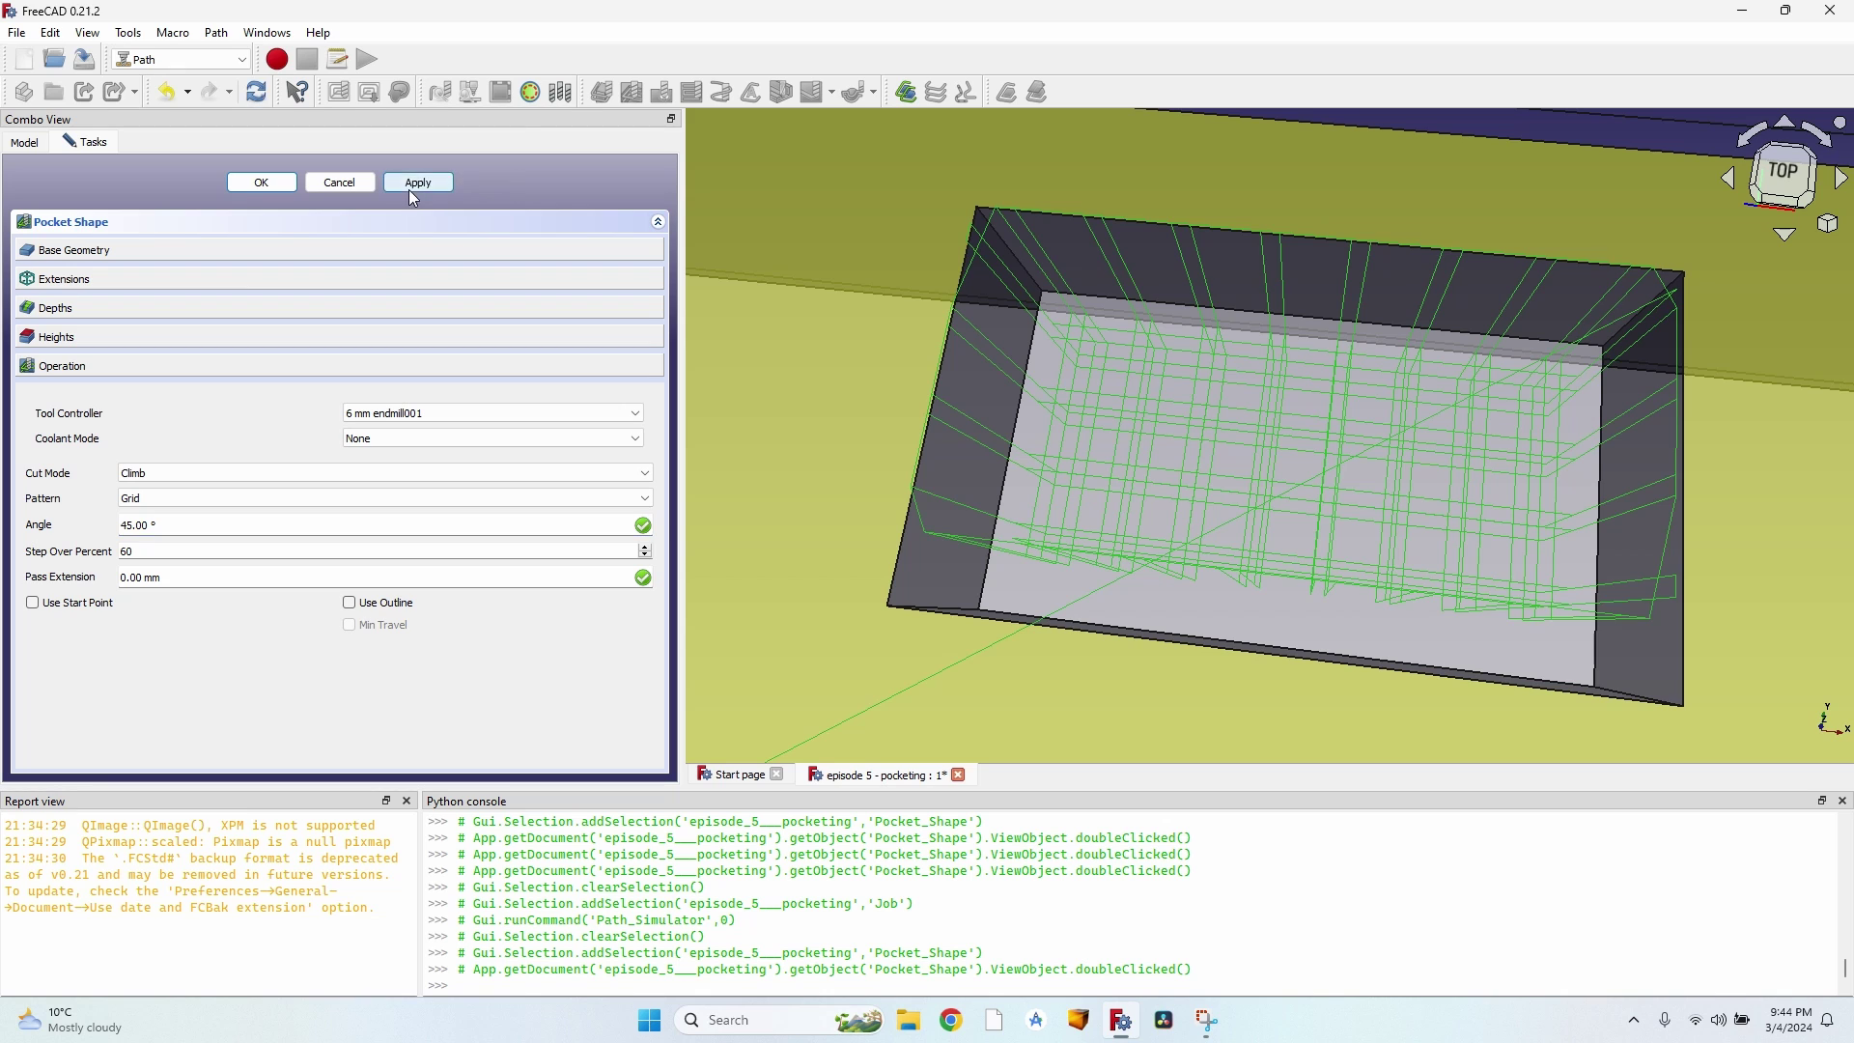
pyautogui.click(415, 185)
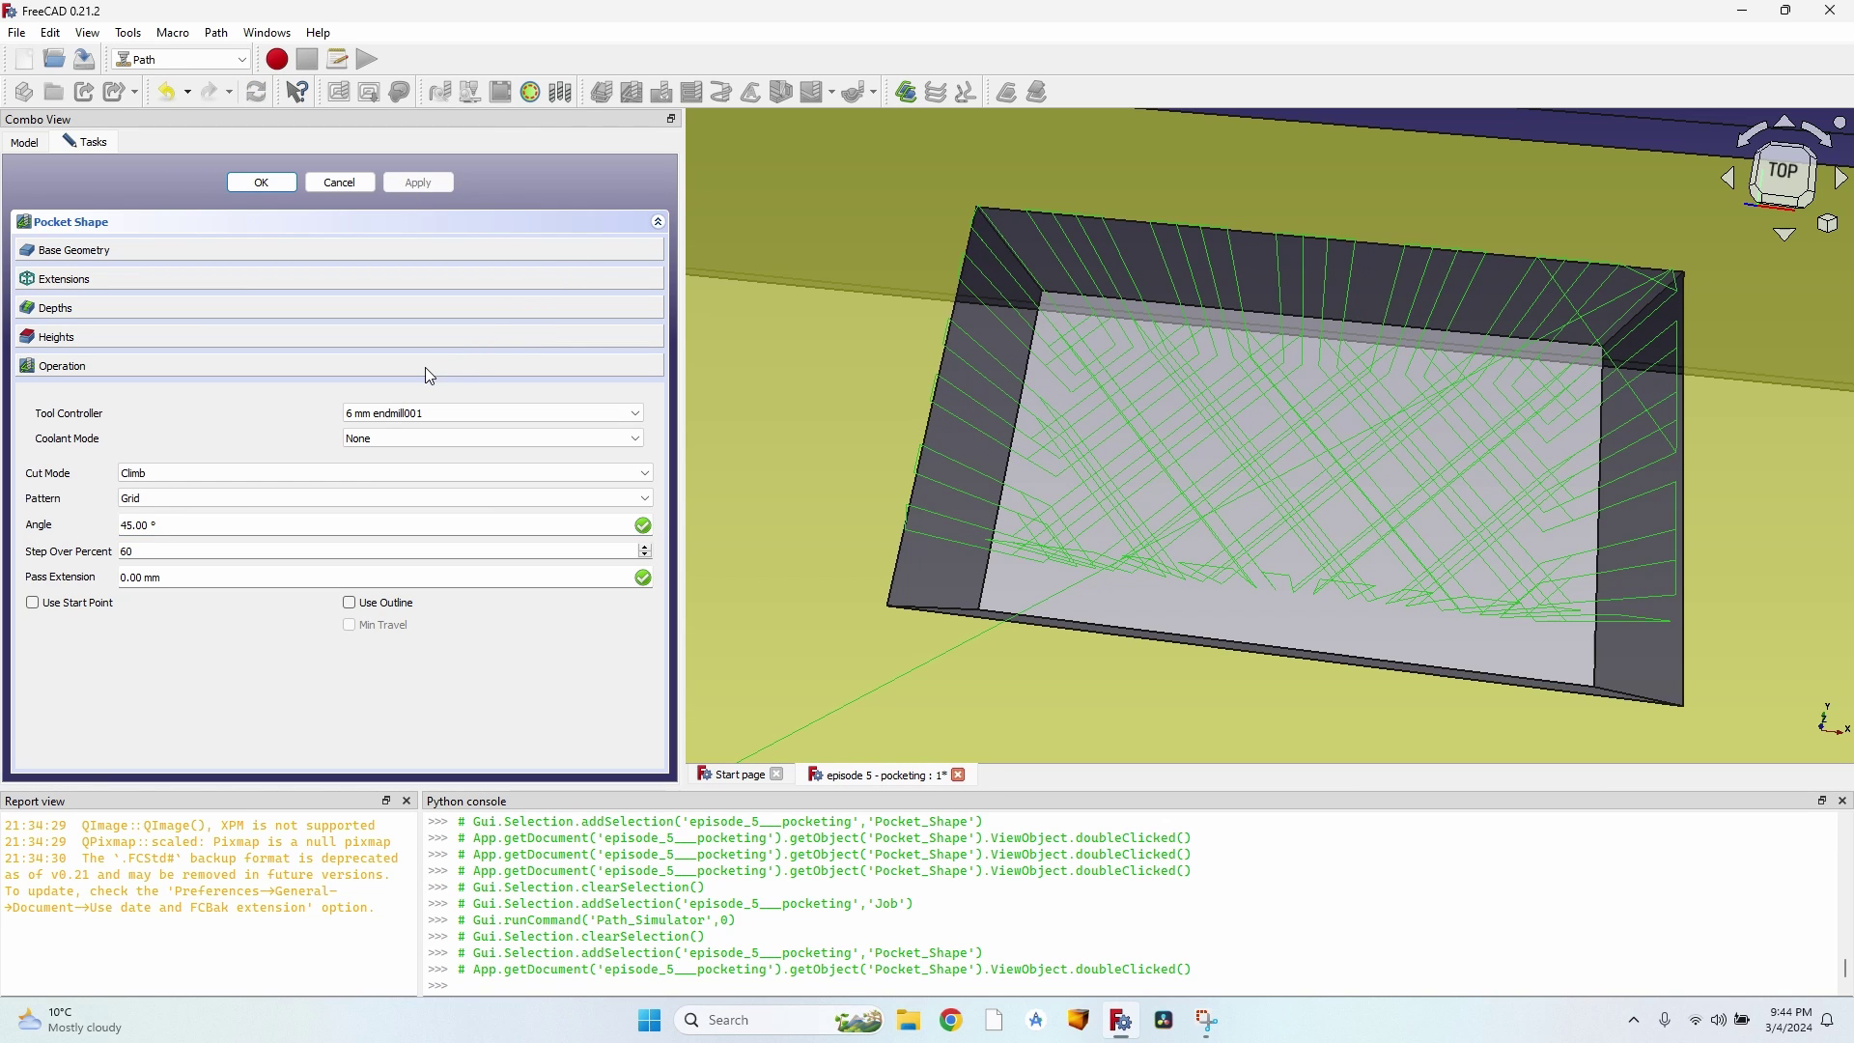
pyautogui.click(237, 182)
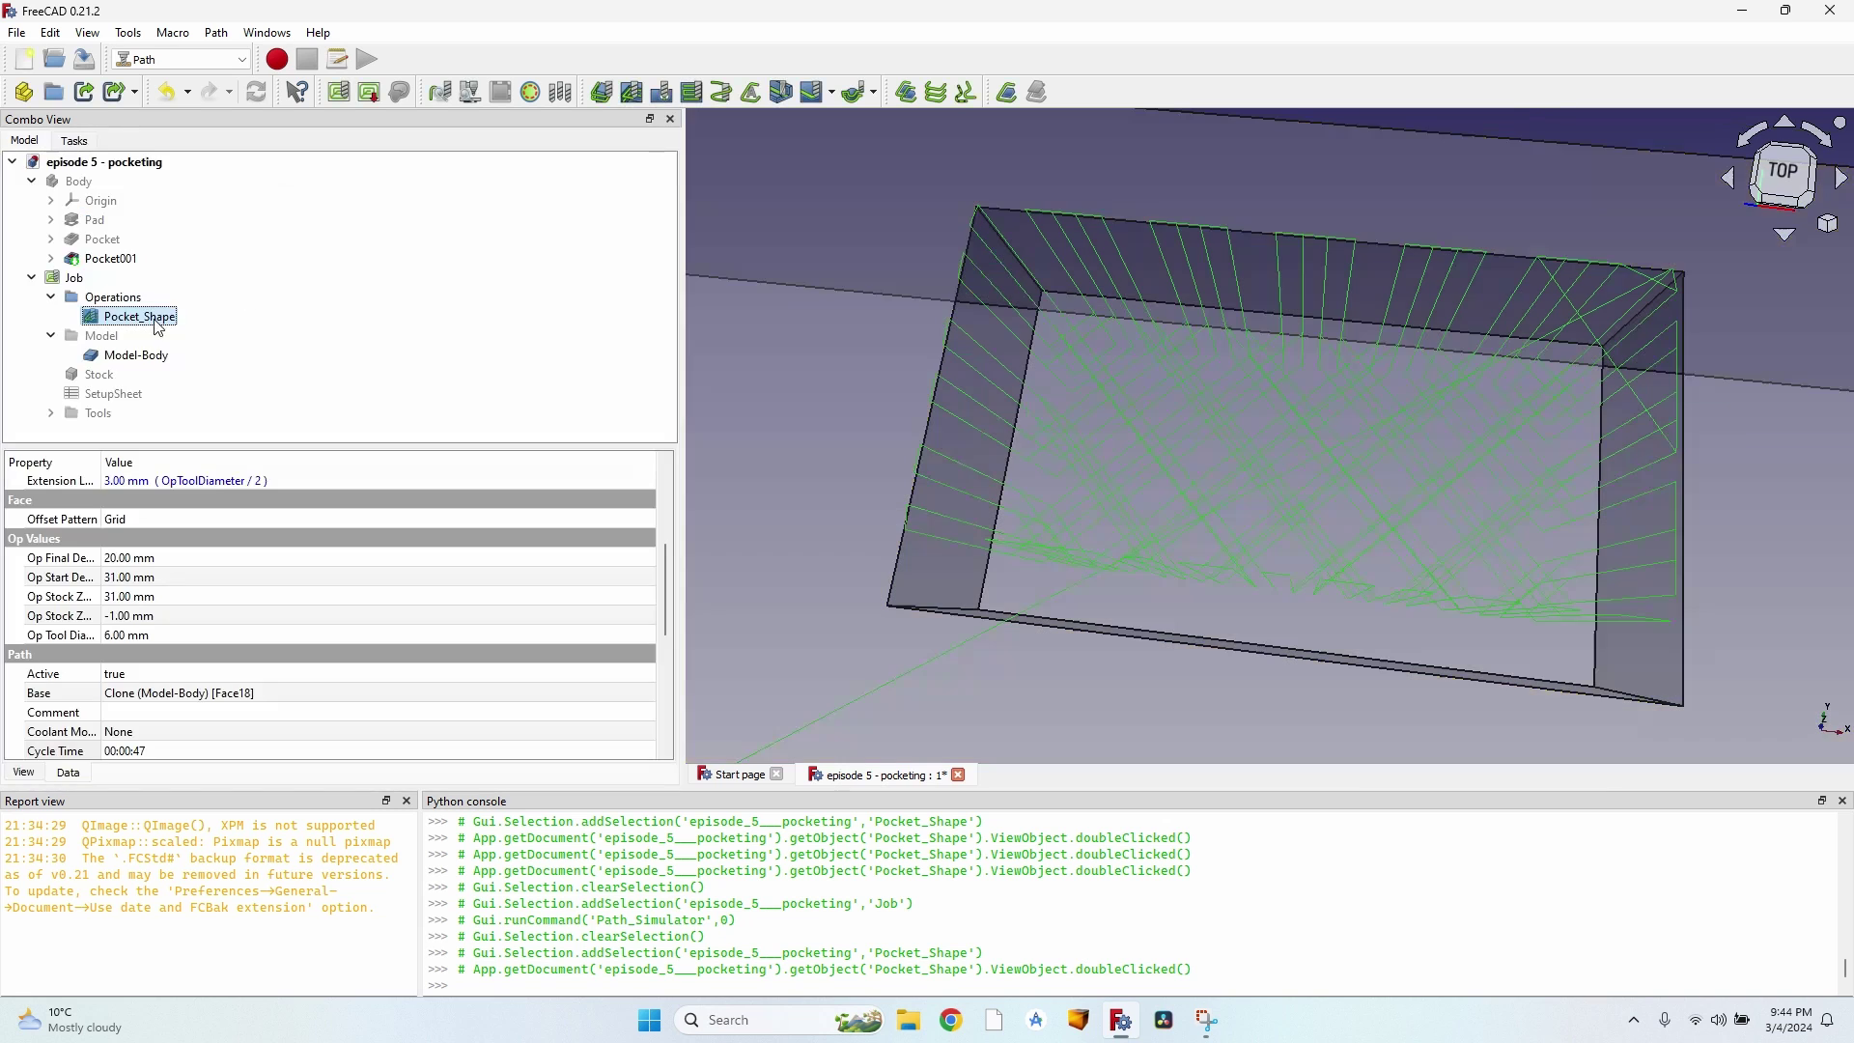
pyautogui.click(236, 281)
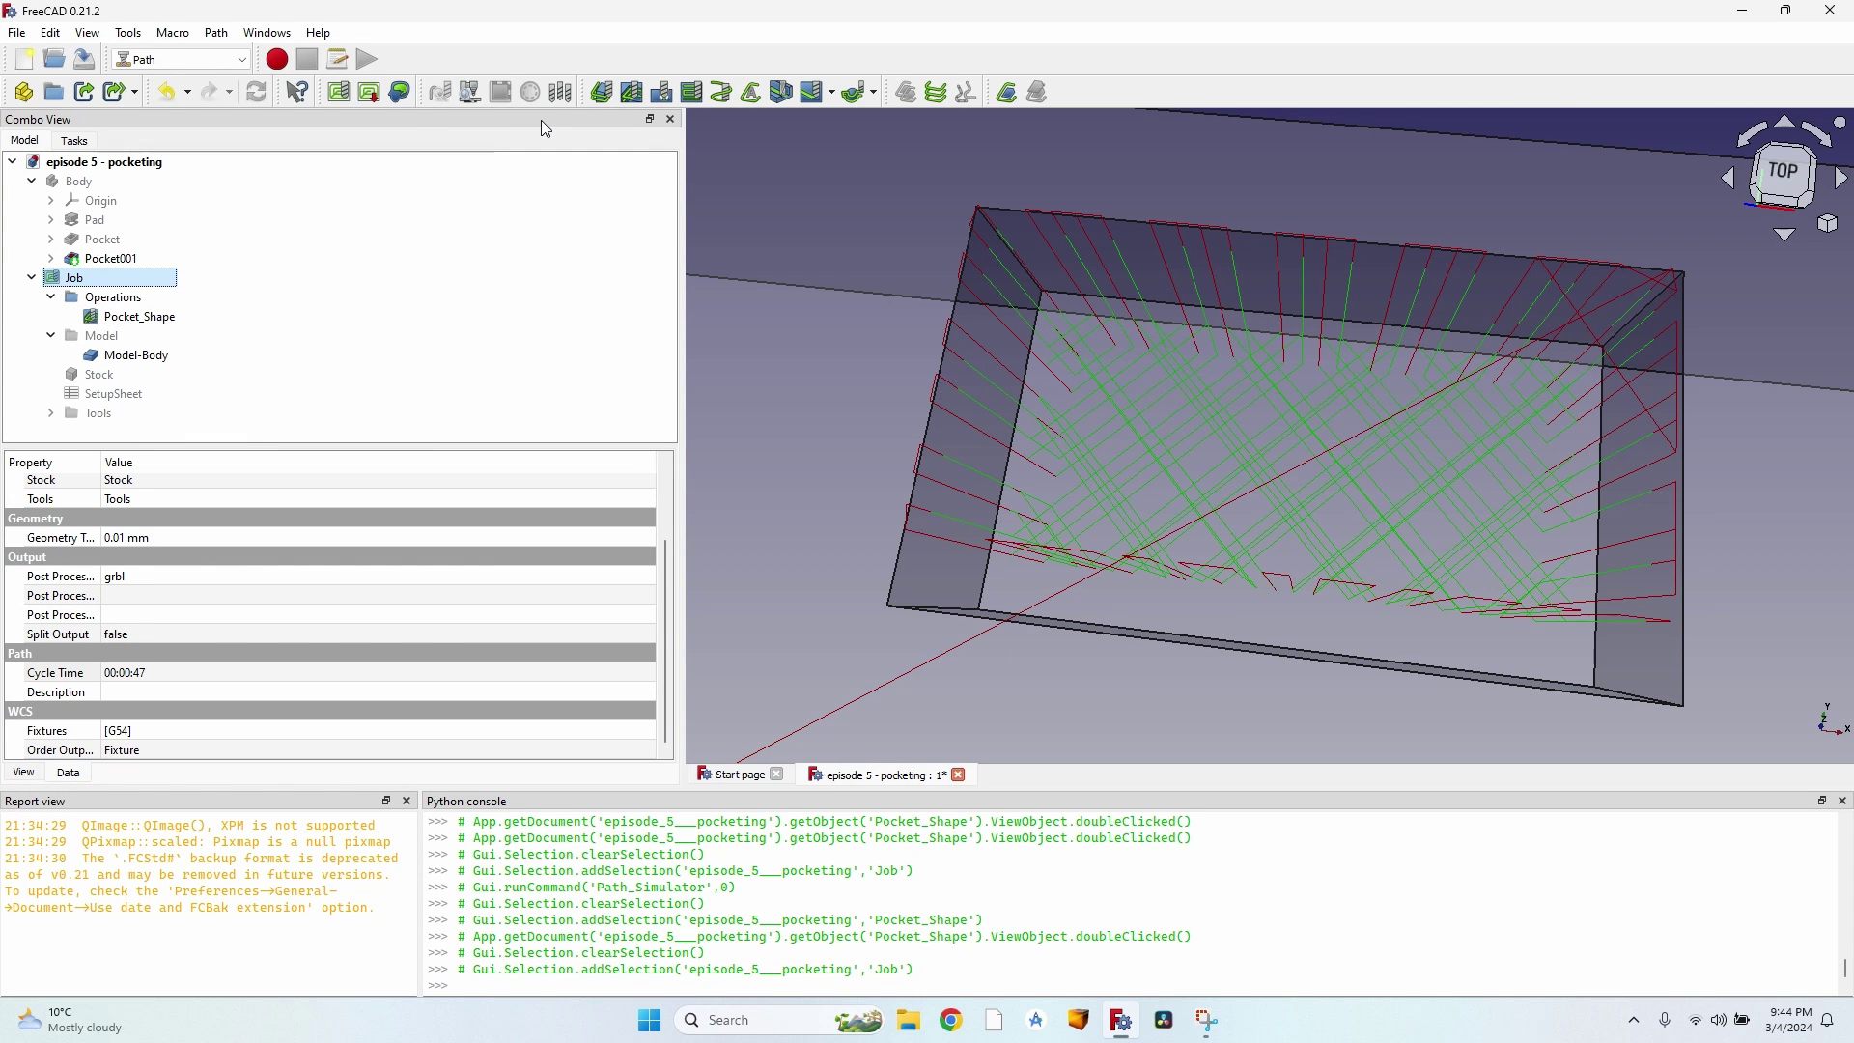
pyautogui.click(472, 93)
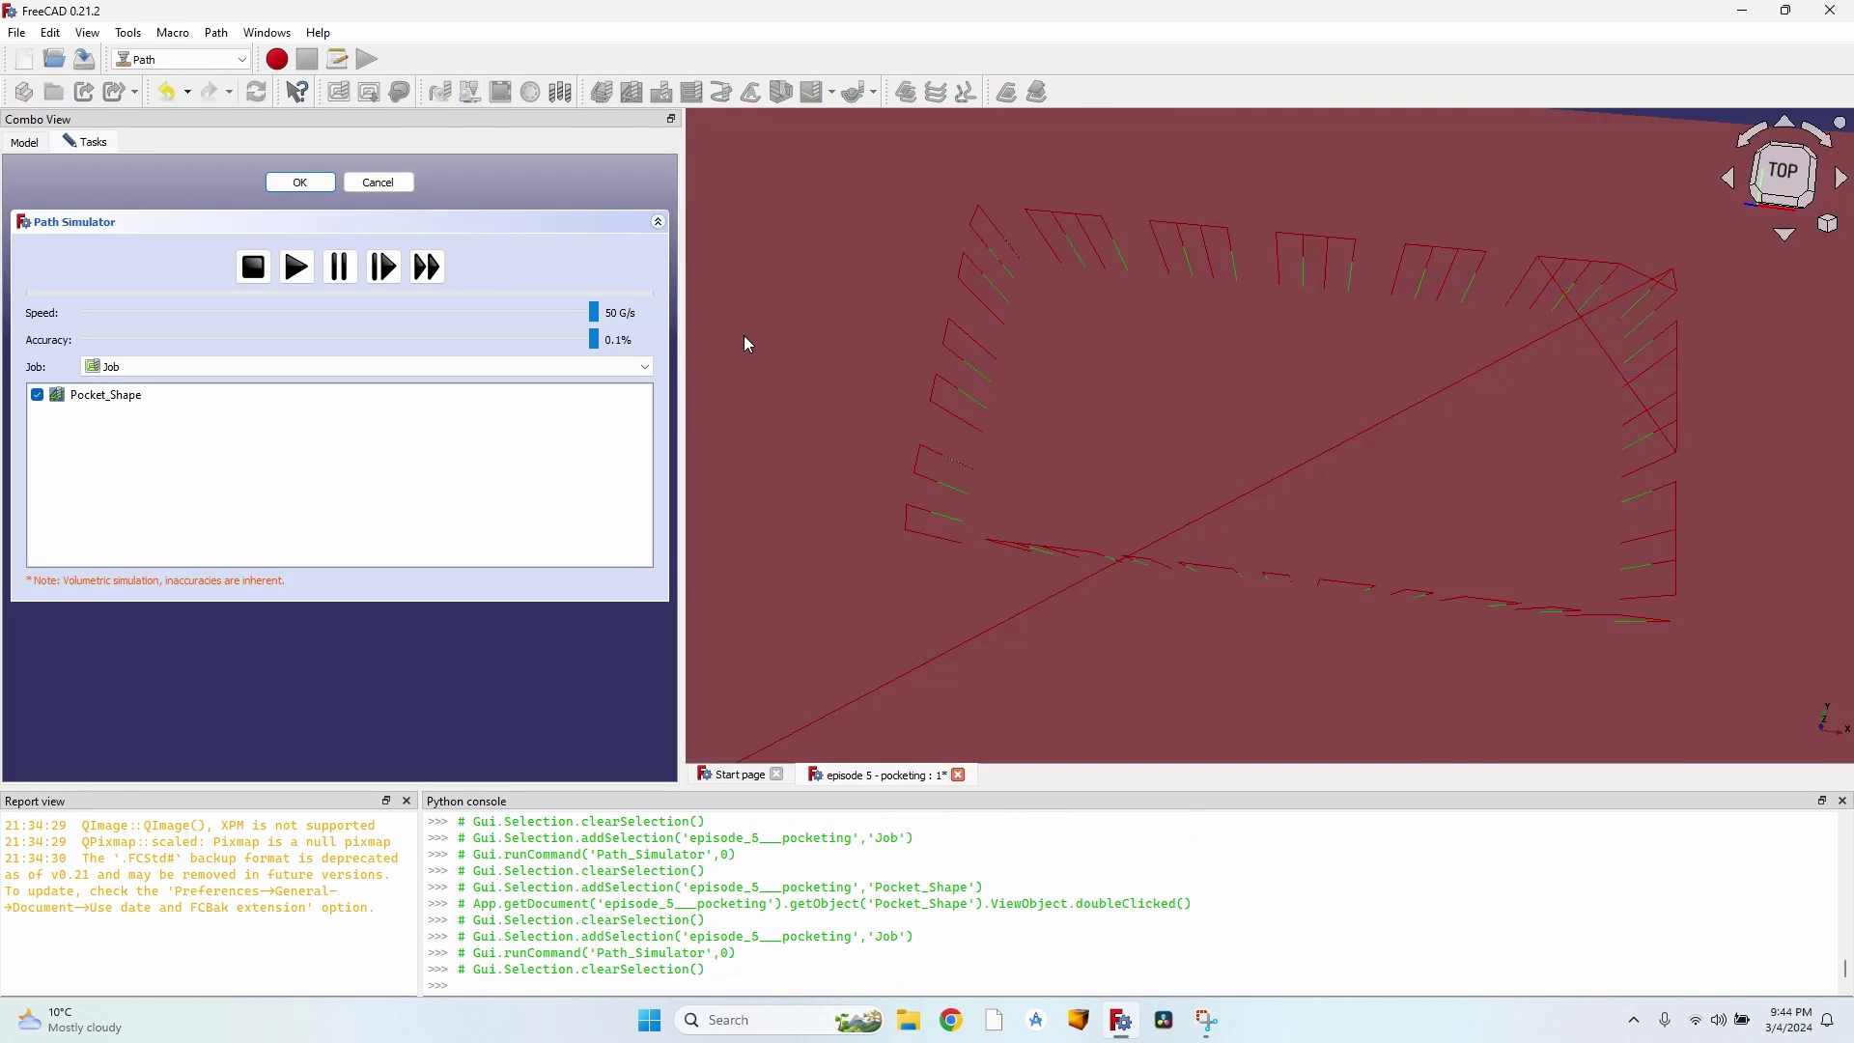
pyautogui.click(303, 268)
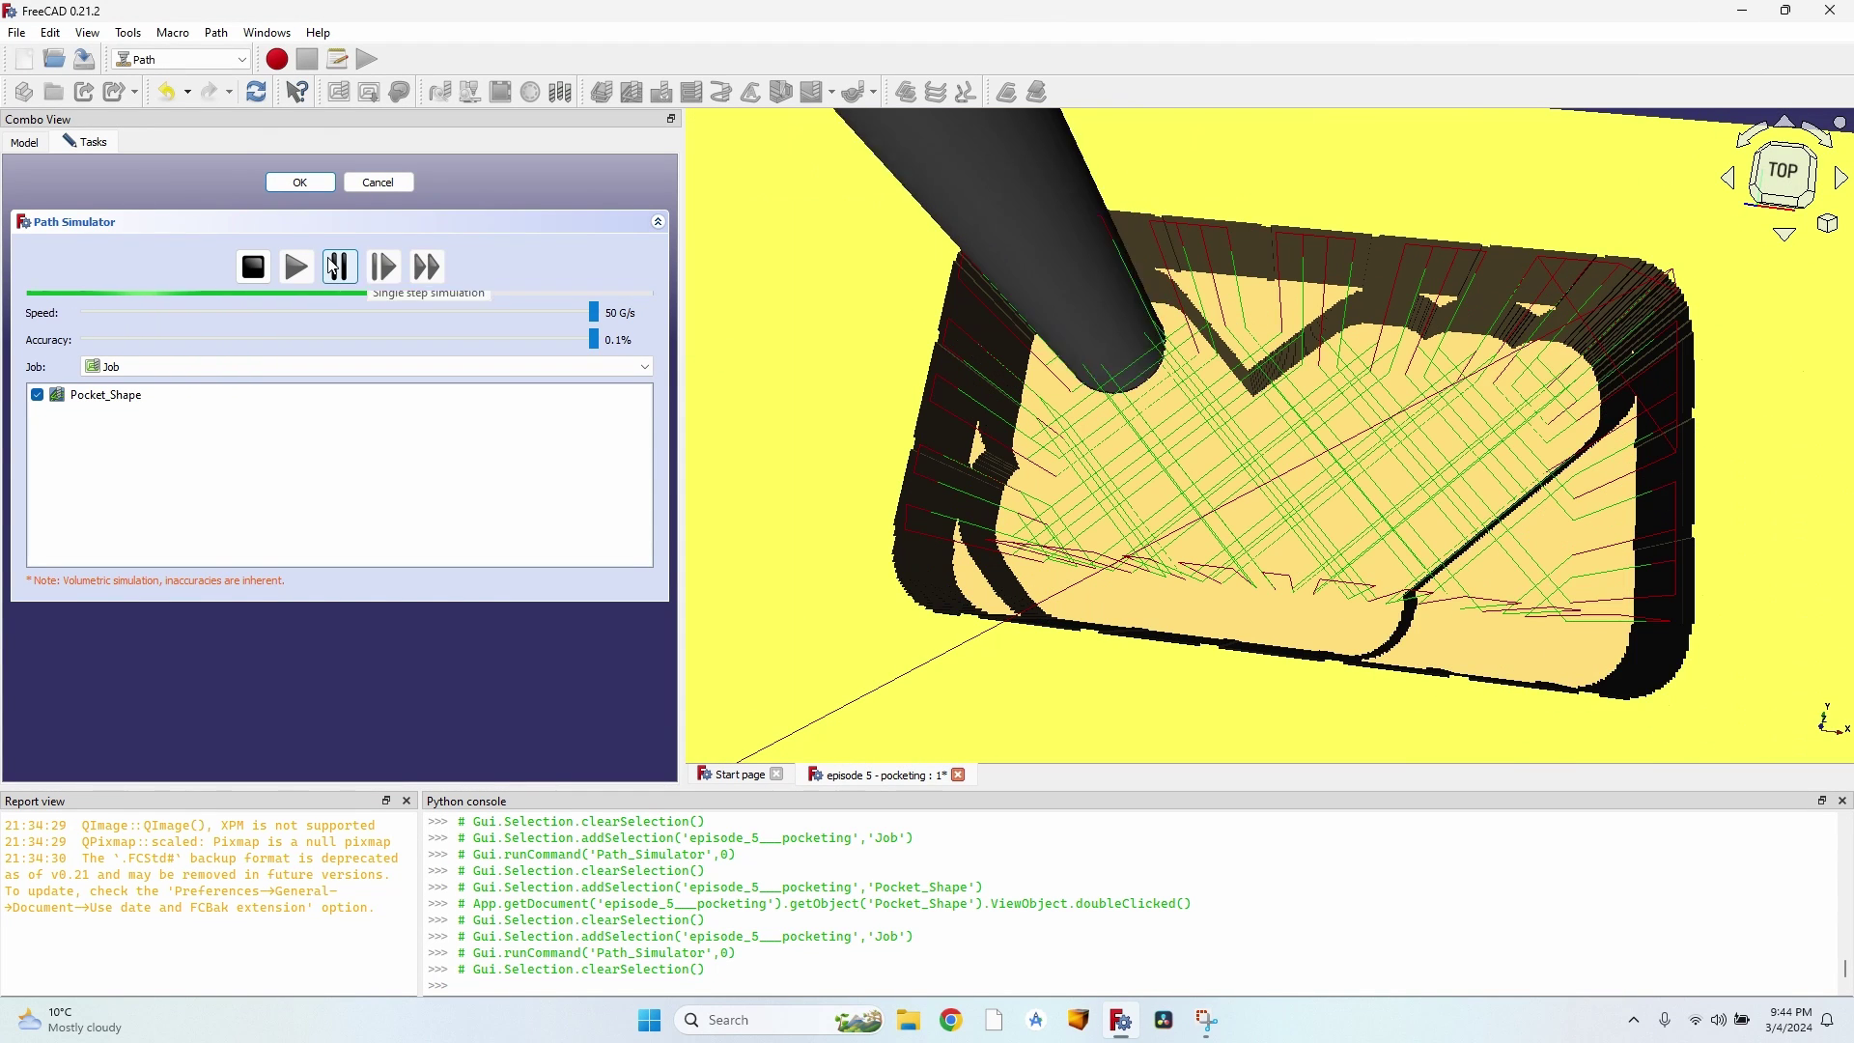
pyautogui.click(380, 183)
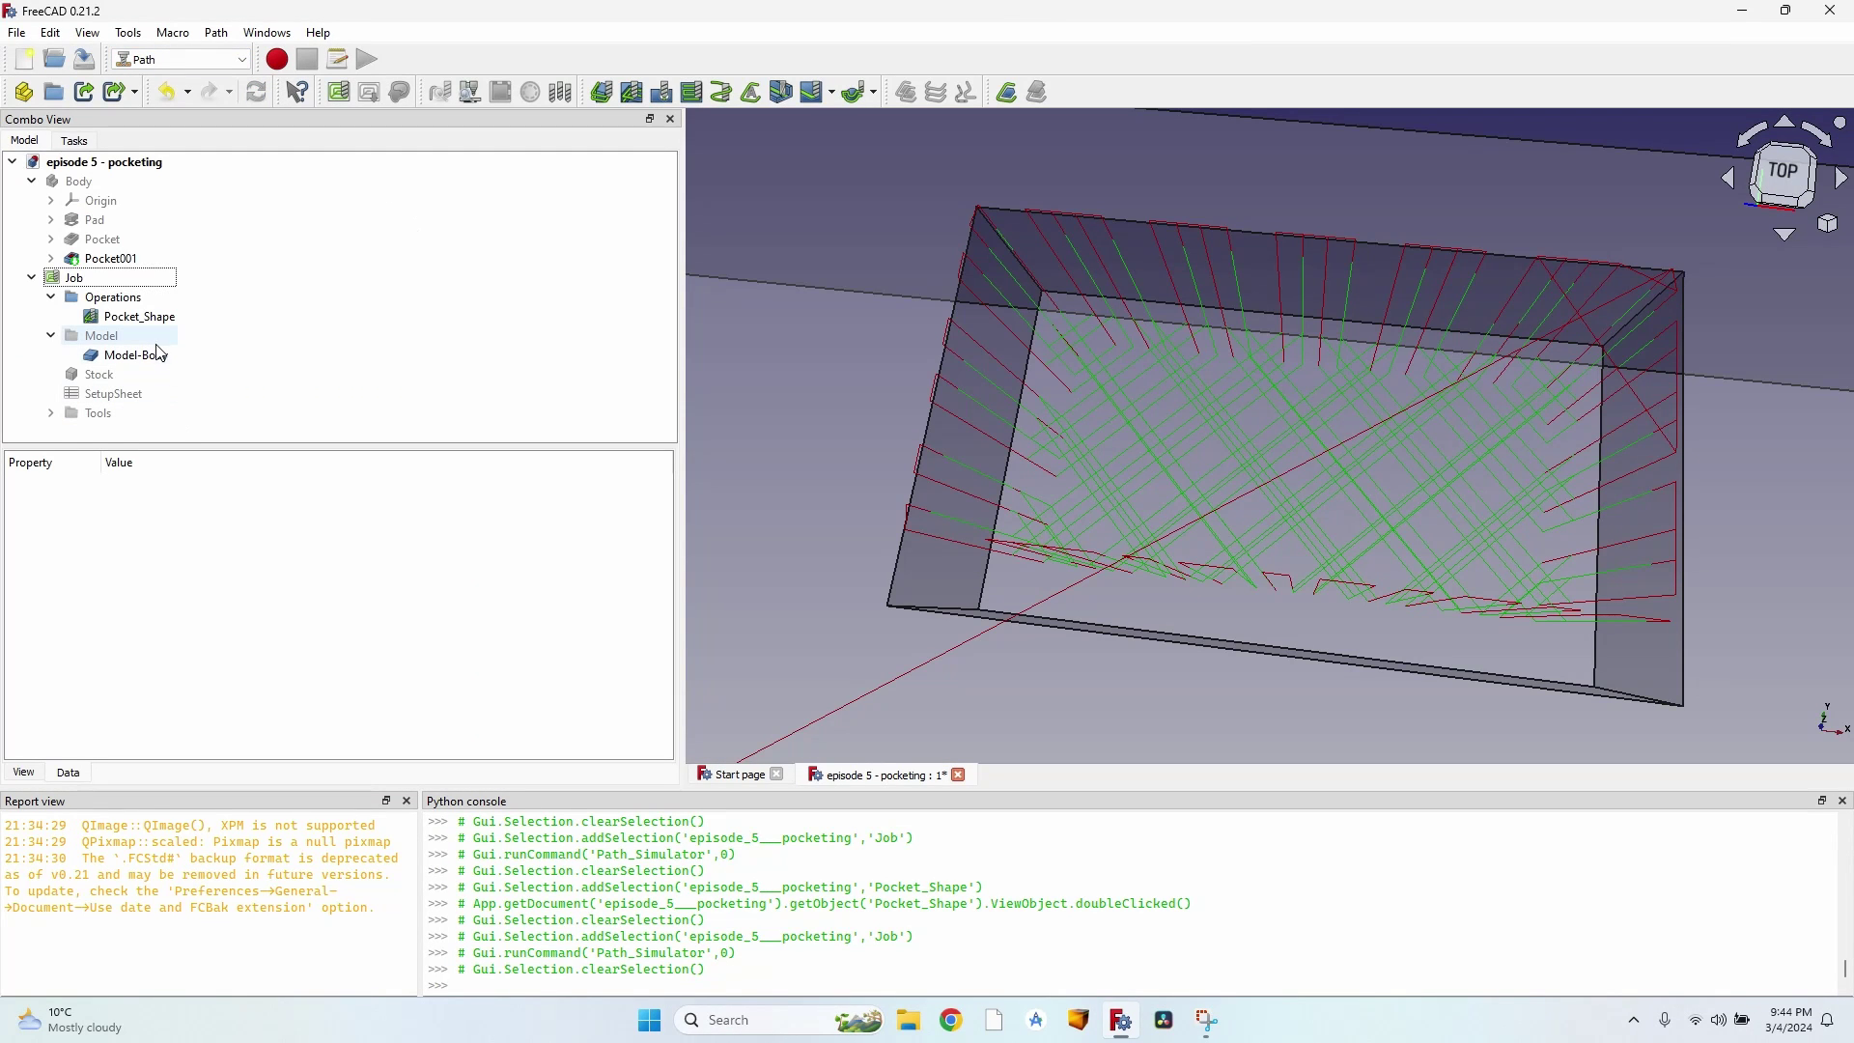
# Step: Reopen Pocket_Shape and switch its pattern back to Offset, previewing concentric rings at 60% step-over
pyautogui.doubleClick(135, 317)
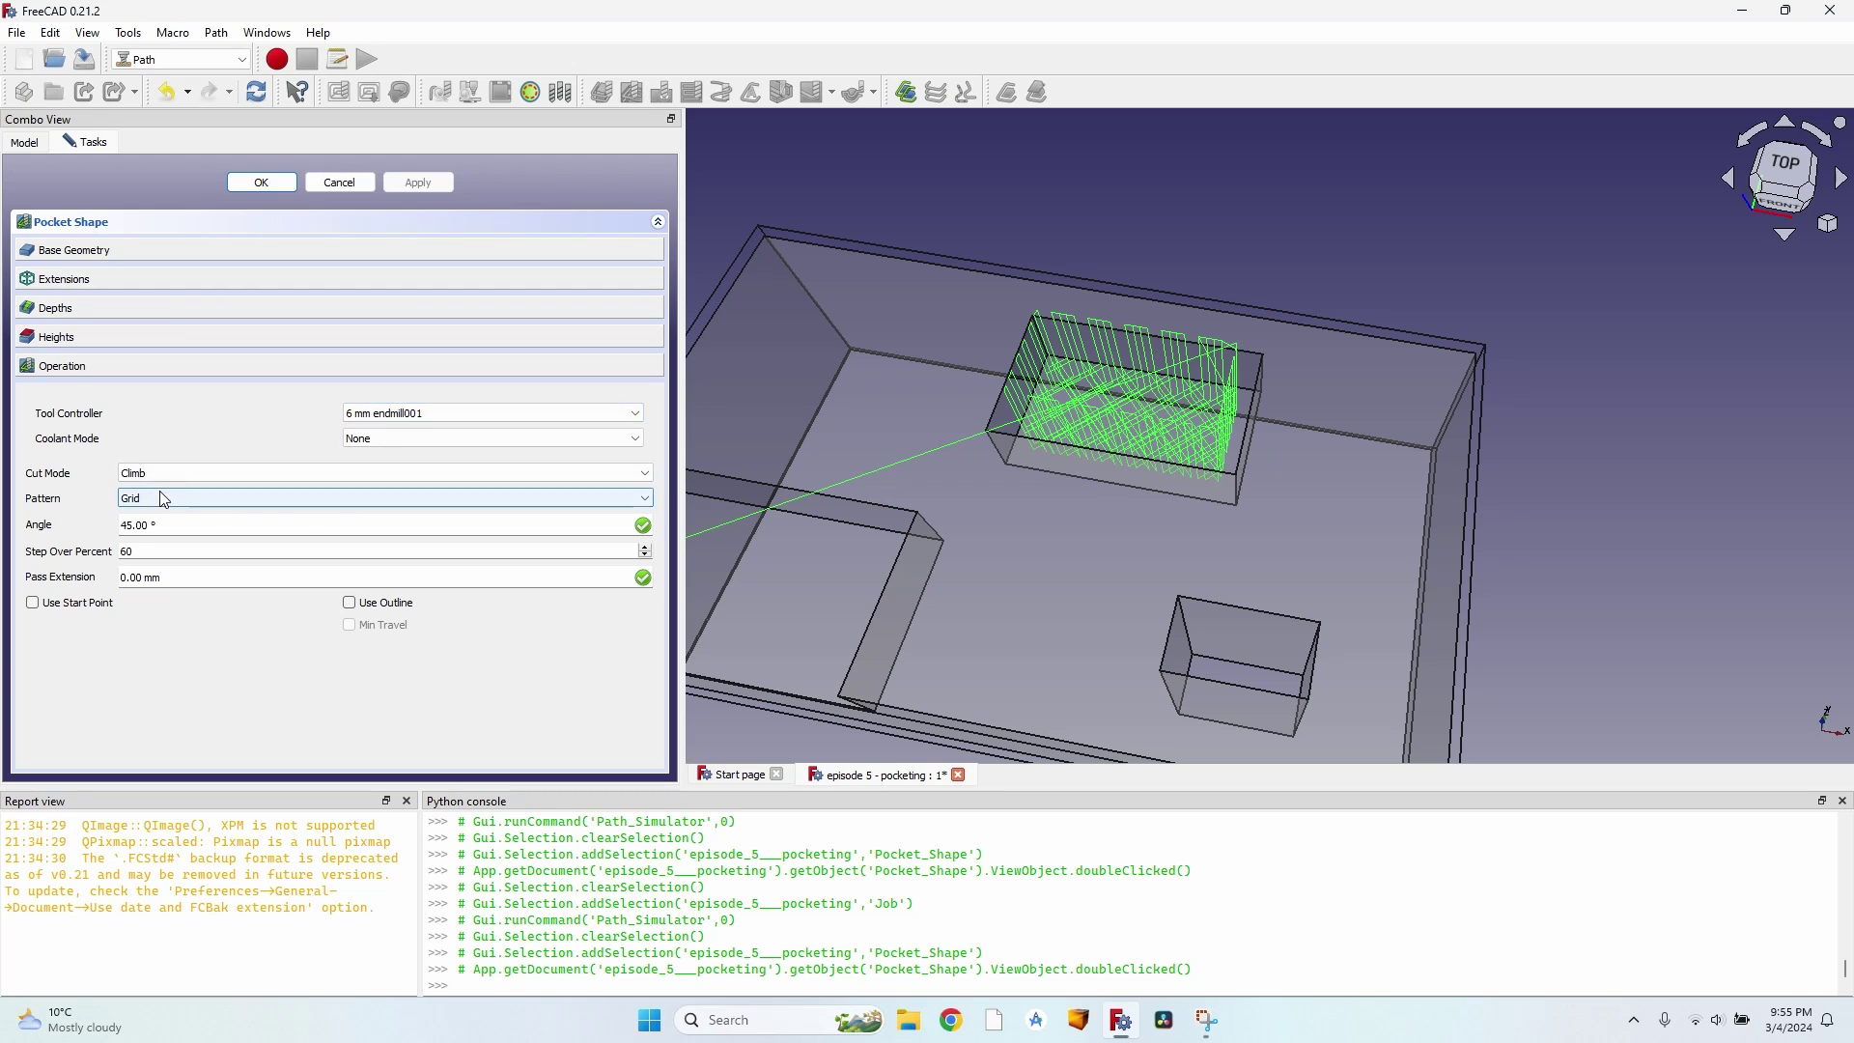
pyautogui.click(165, 500)
pyautogui.click(180, 528)
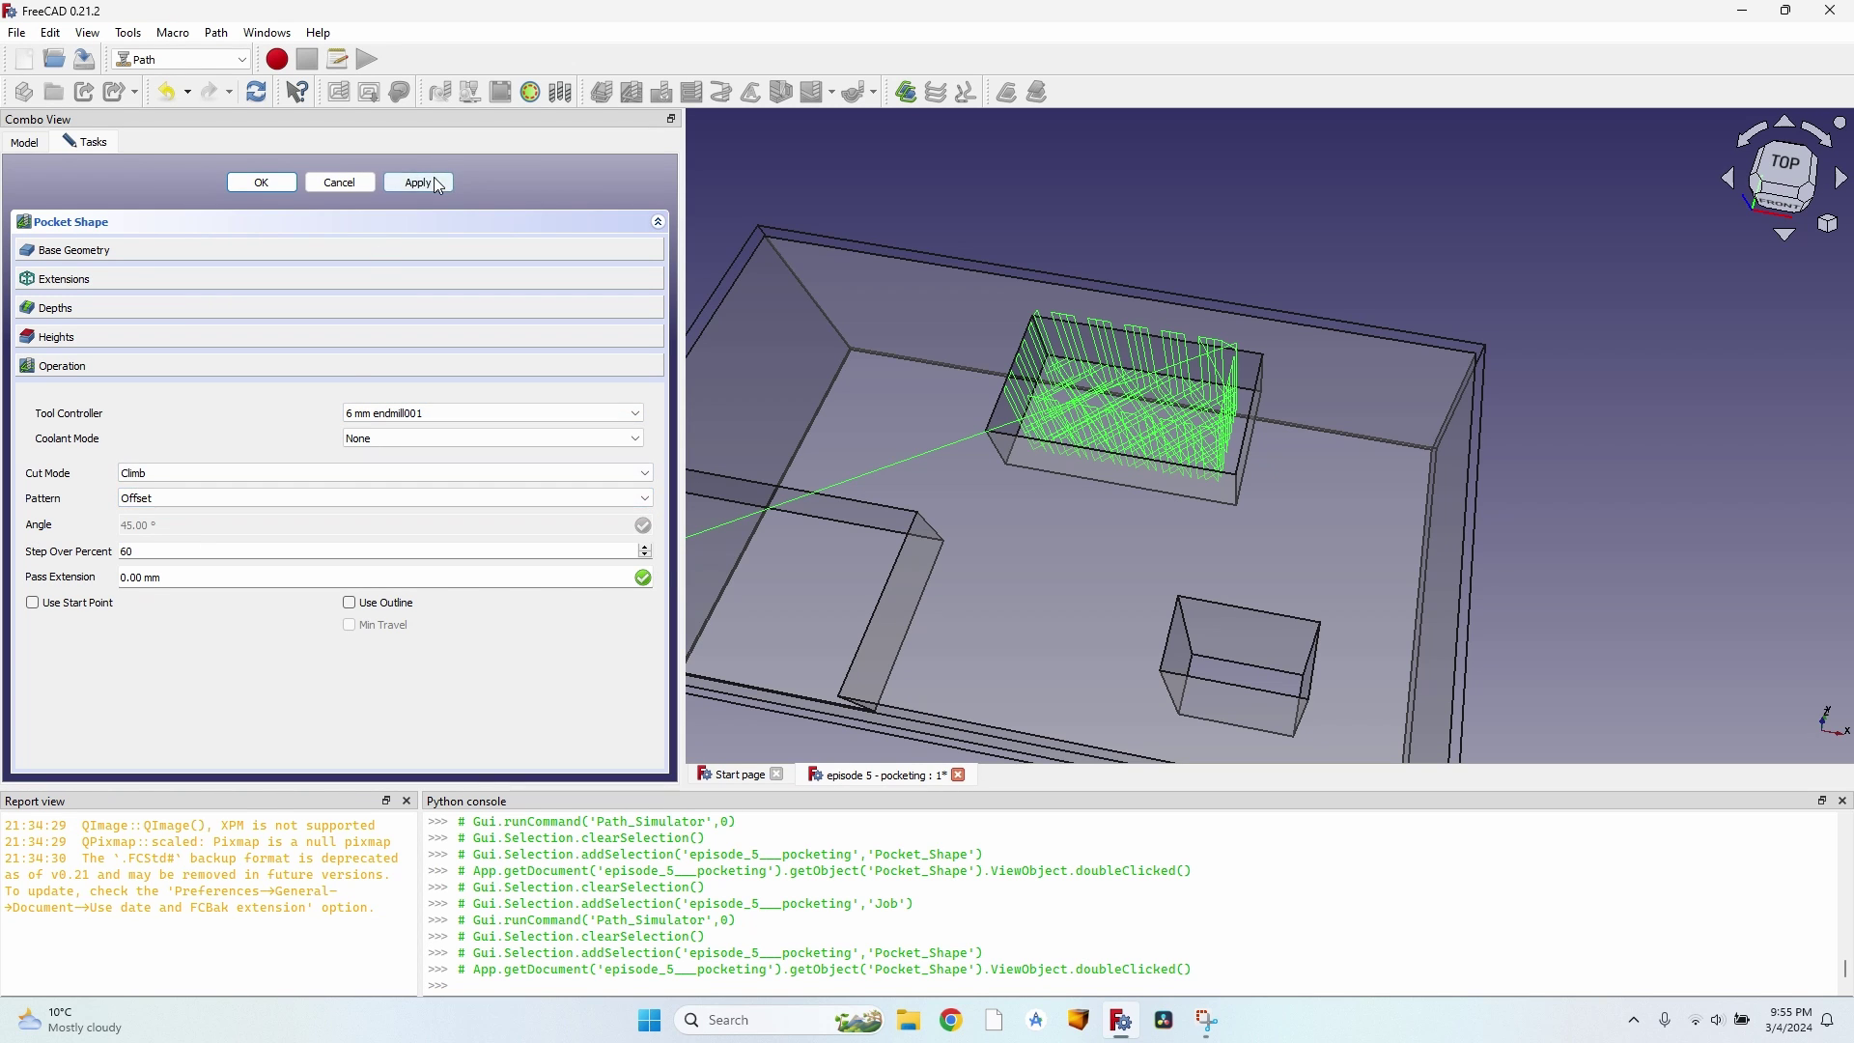
pyautogui.click(440, 186)
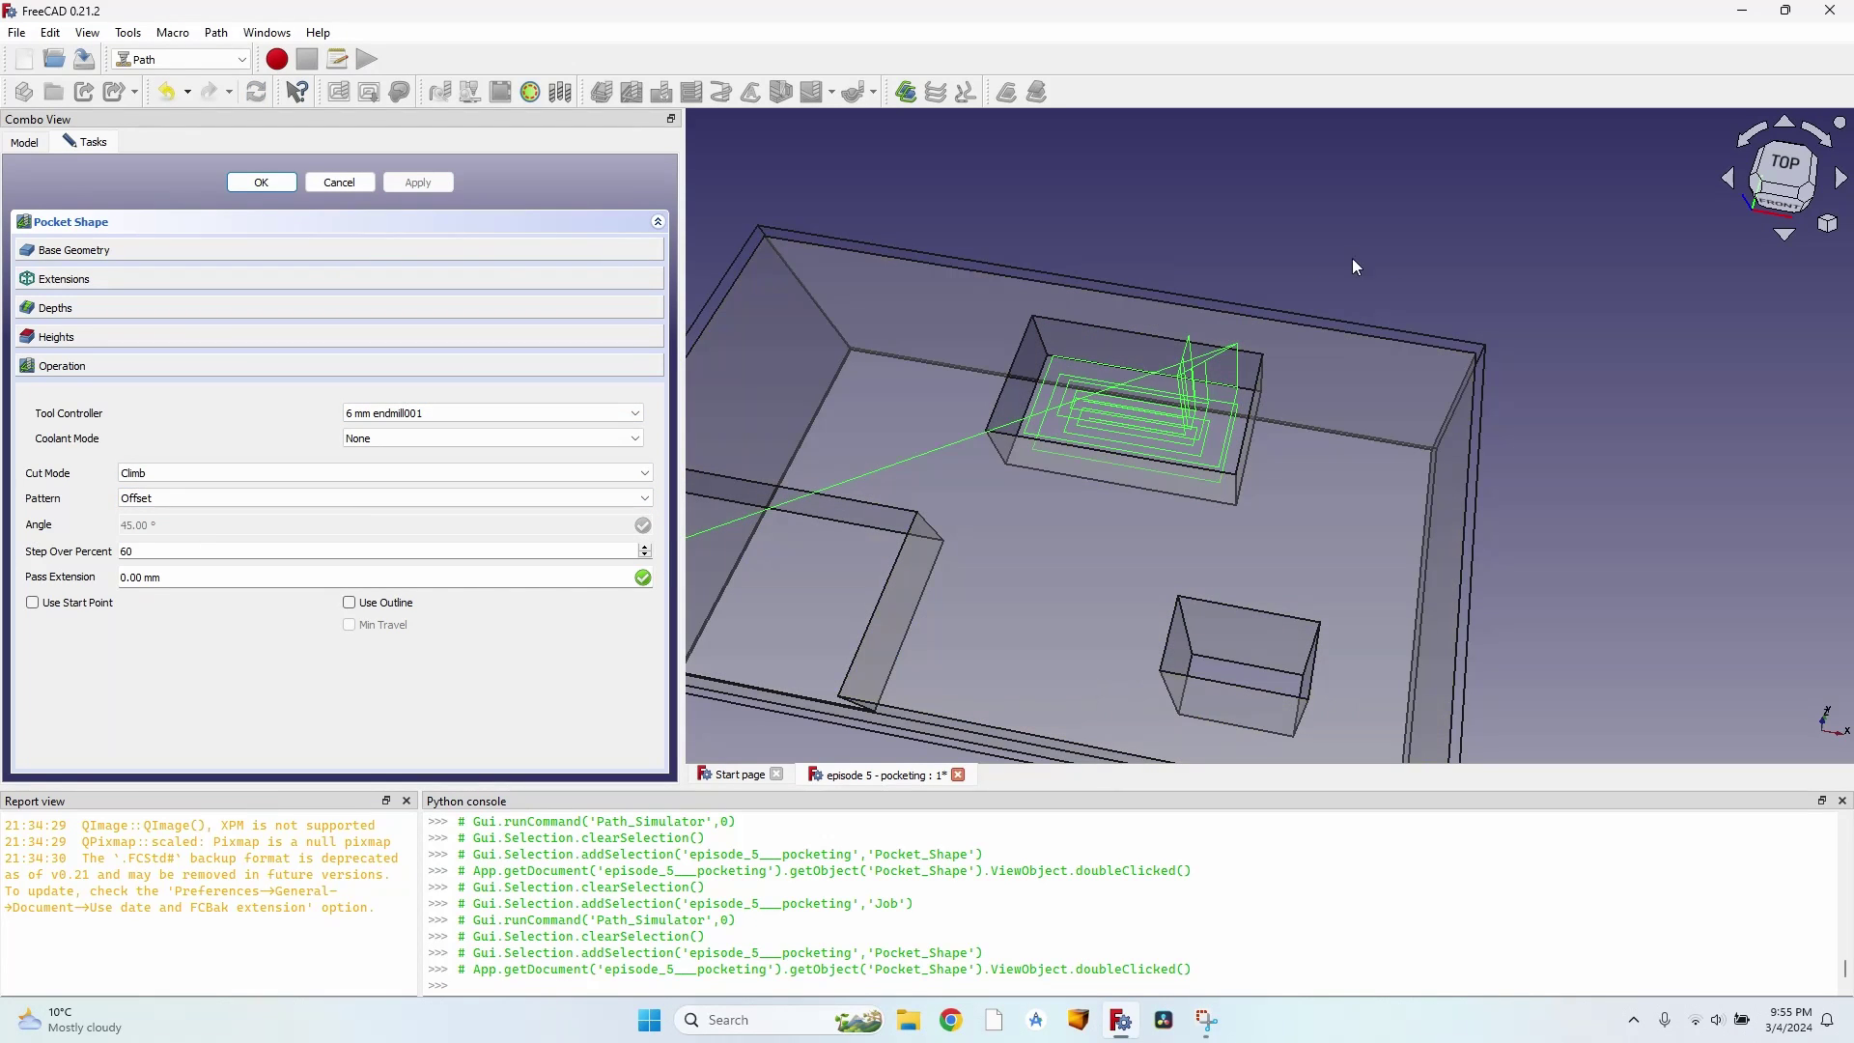
pyautogui.scroll(5, 1641, 406)
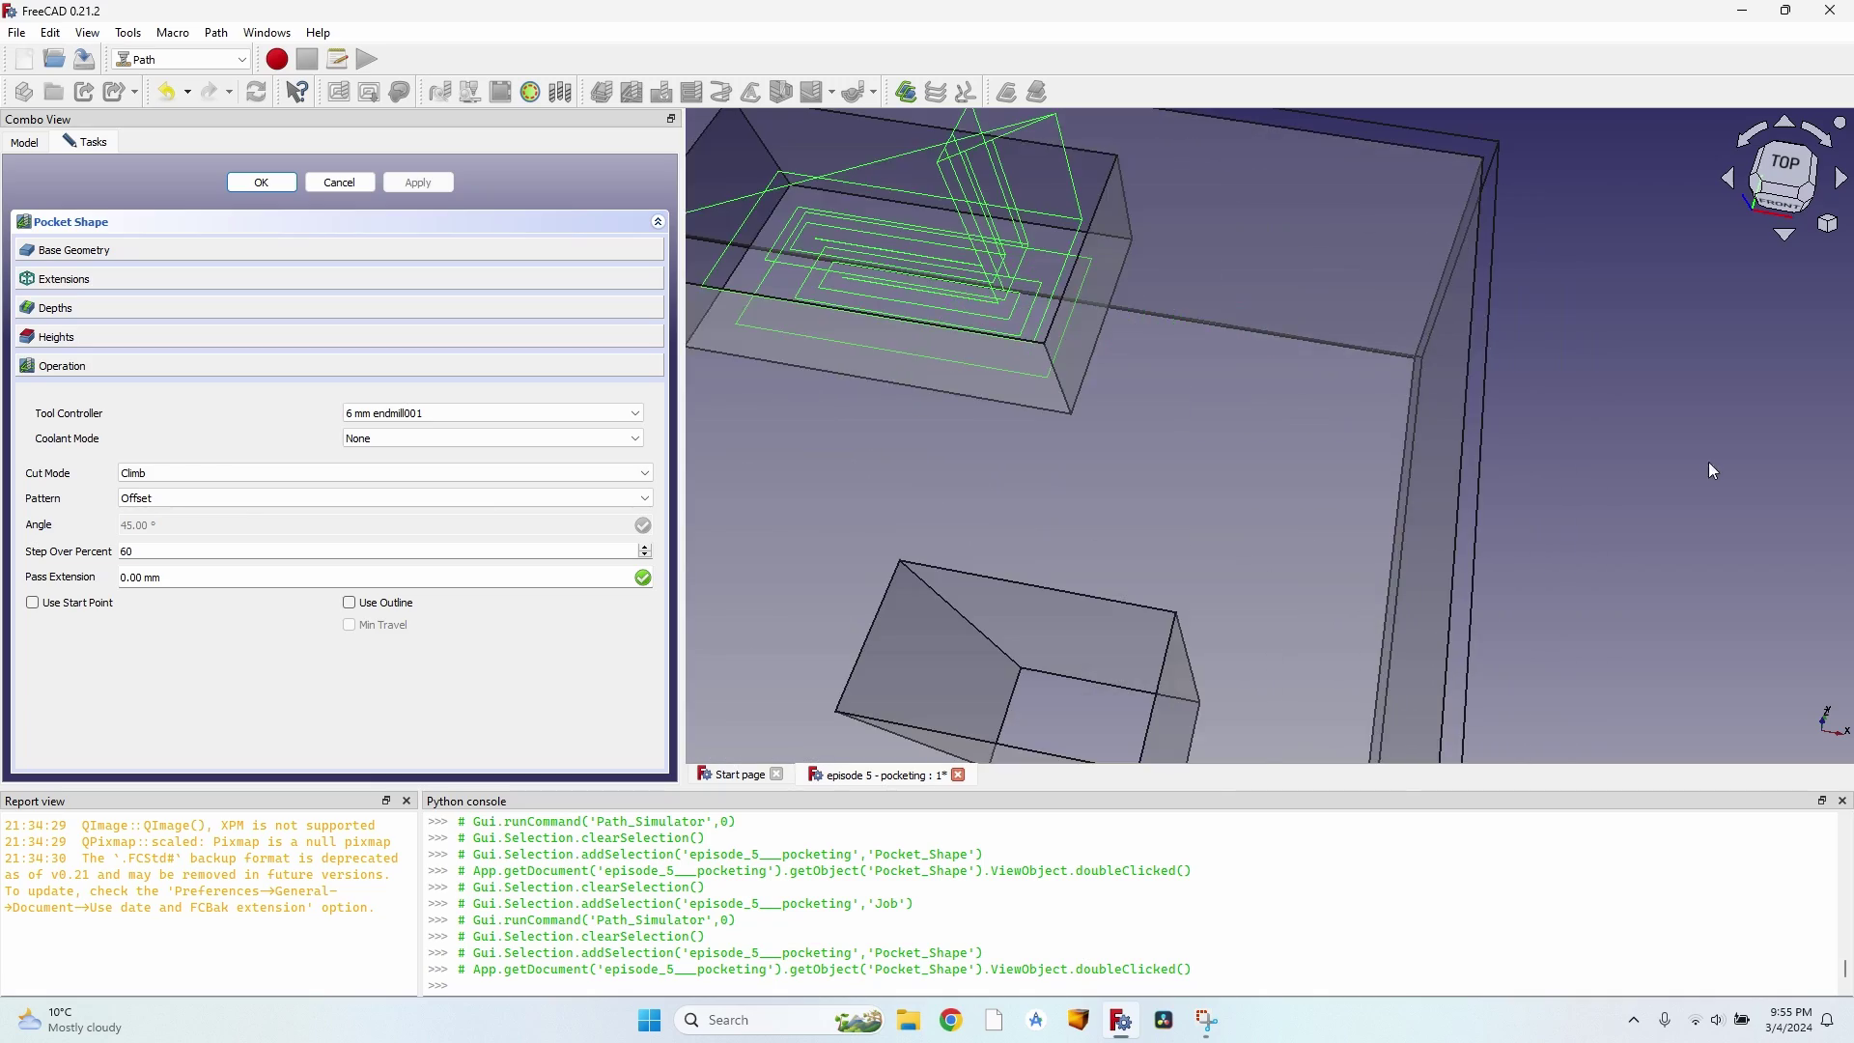
pyautogui.moveTo(1480, 401); pyautogui.dragTo(1779, 473, button='middle')
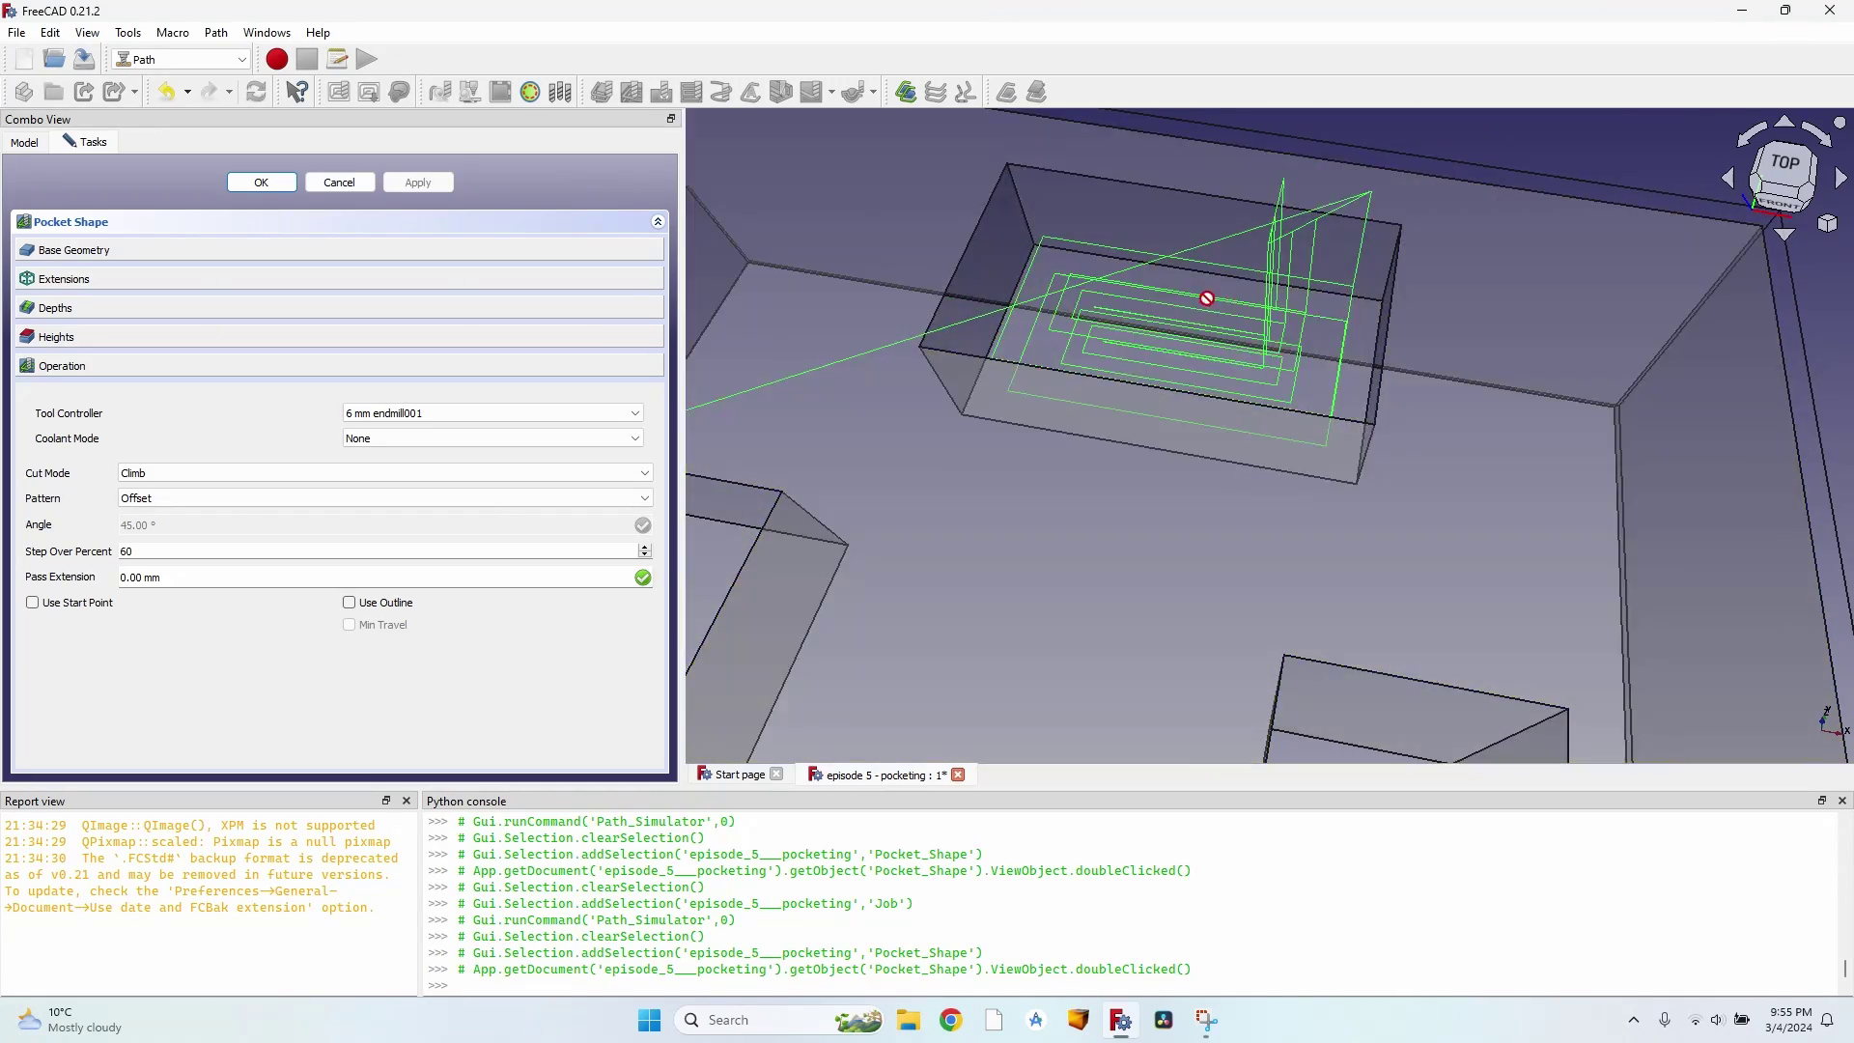
pyautogui.moveTo(1207, 298); pyautogui.dragTo(1095, 245, button='middle')
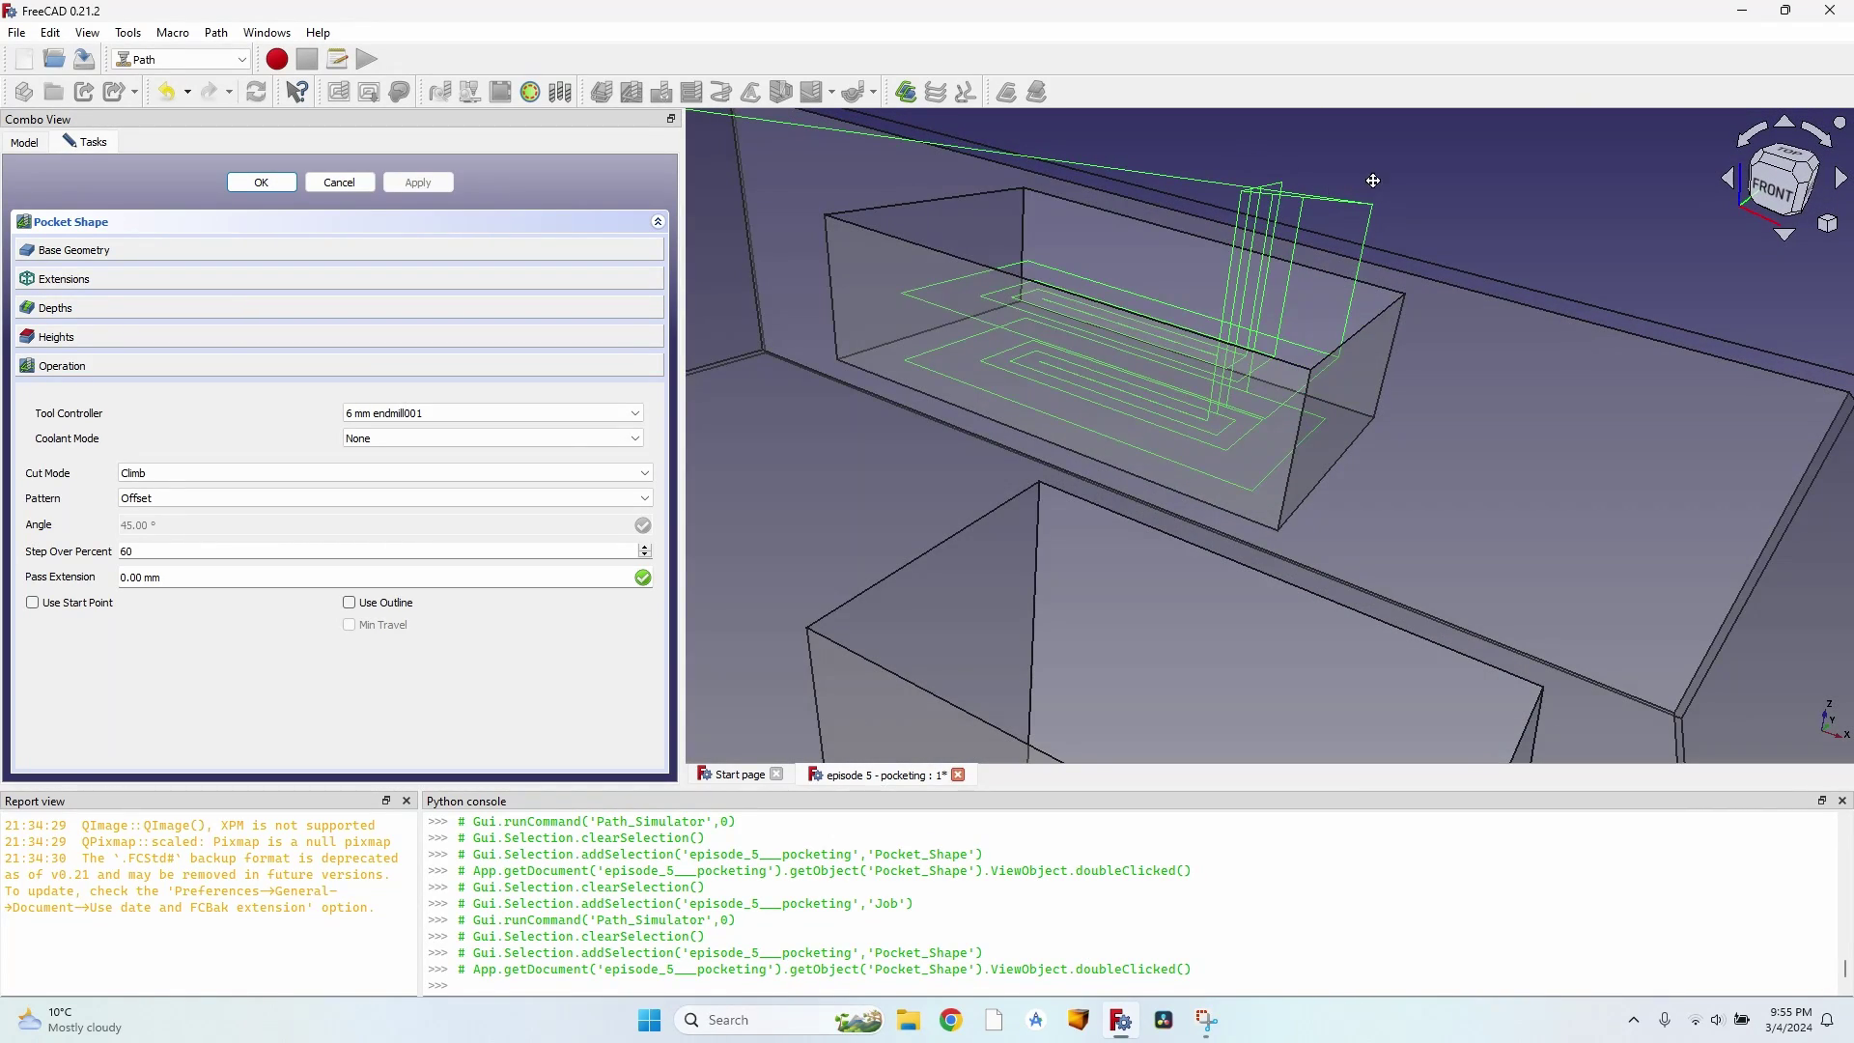
pyautogui.moveTo(1373, 180); pyautogui.dragTo(1346, 215, button='middle')
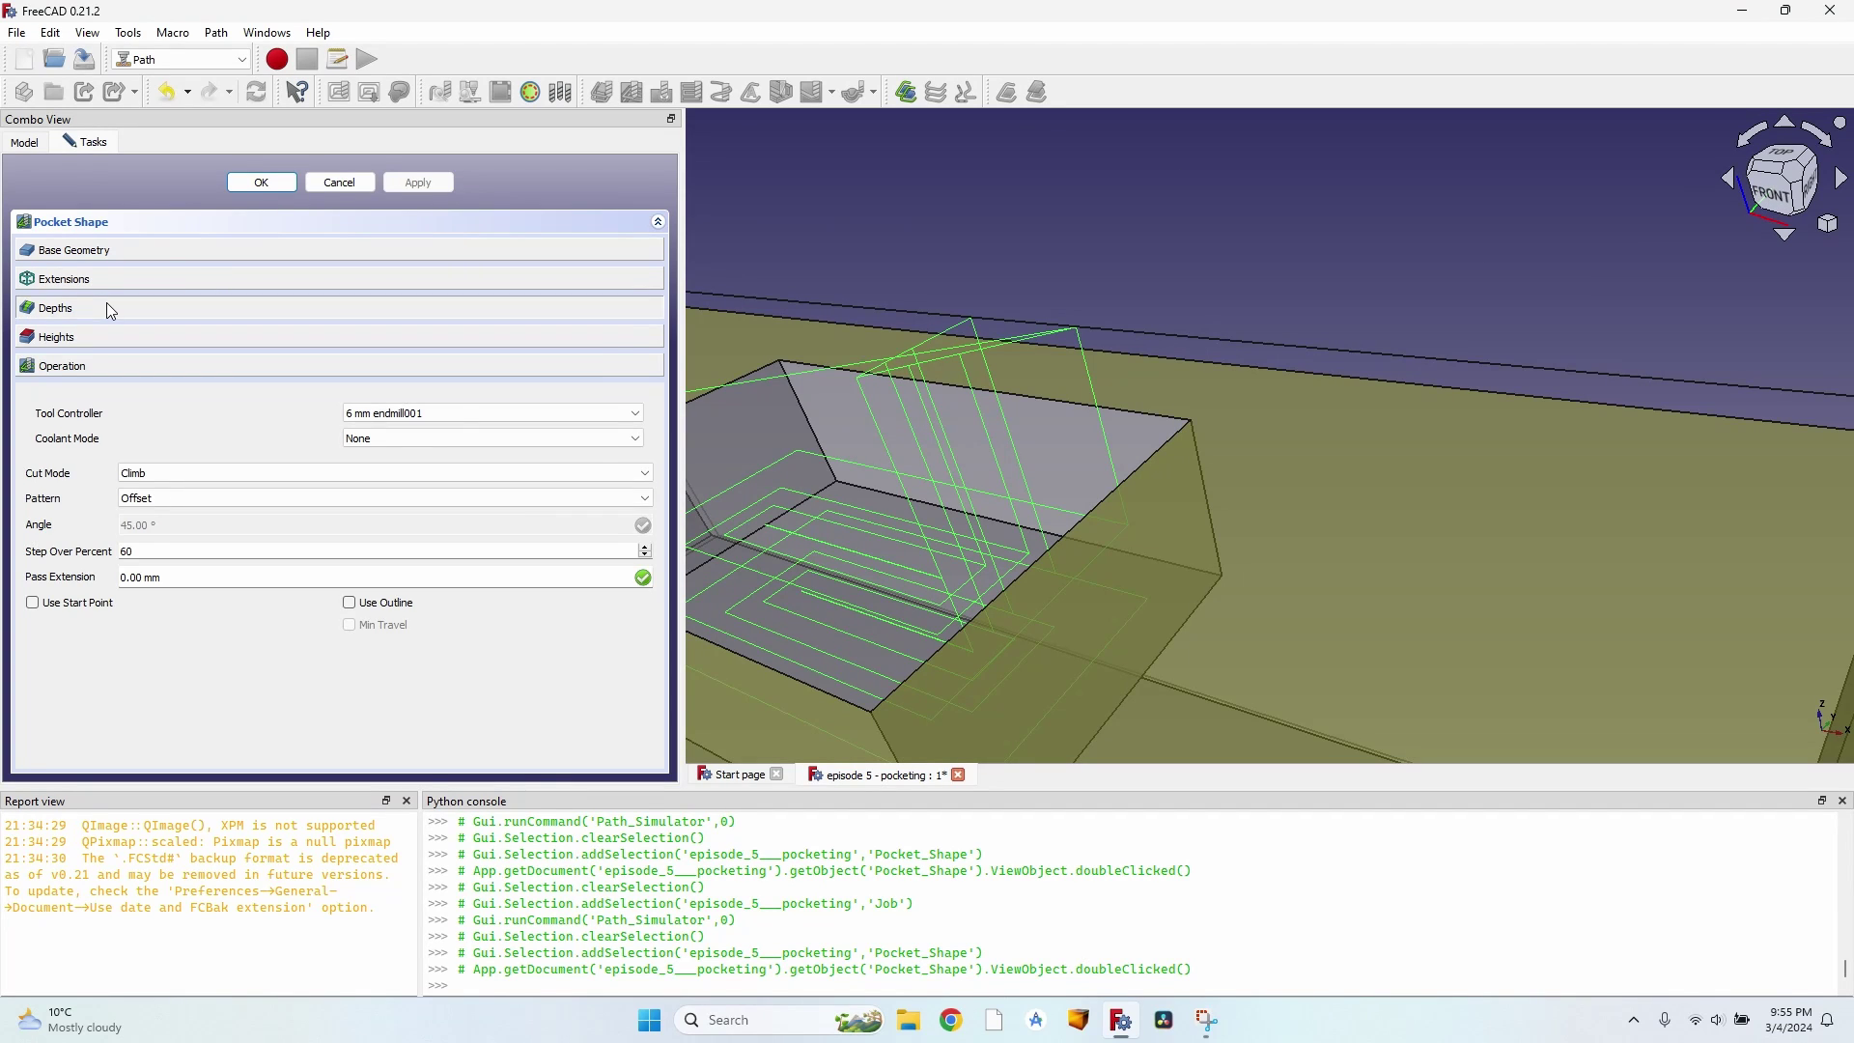
# Step: Set Step Down to the formula OpToolDiameter/3 (2.00 mm) and apply to preview stacked passes
pyautogui.click(106, 307)
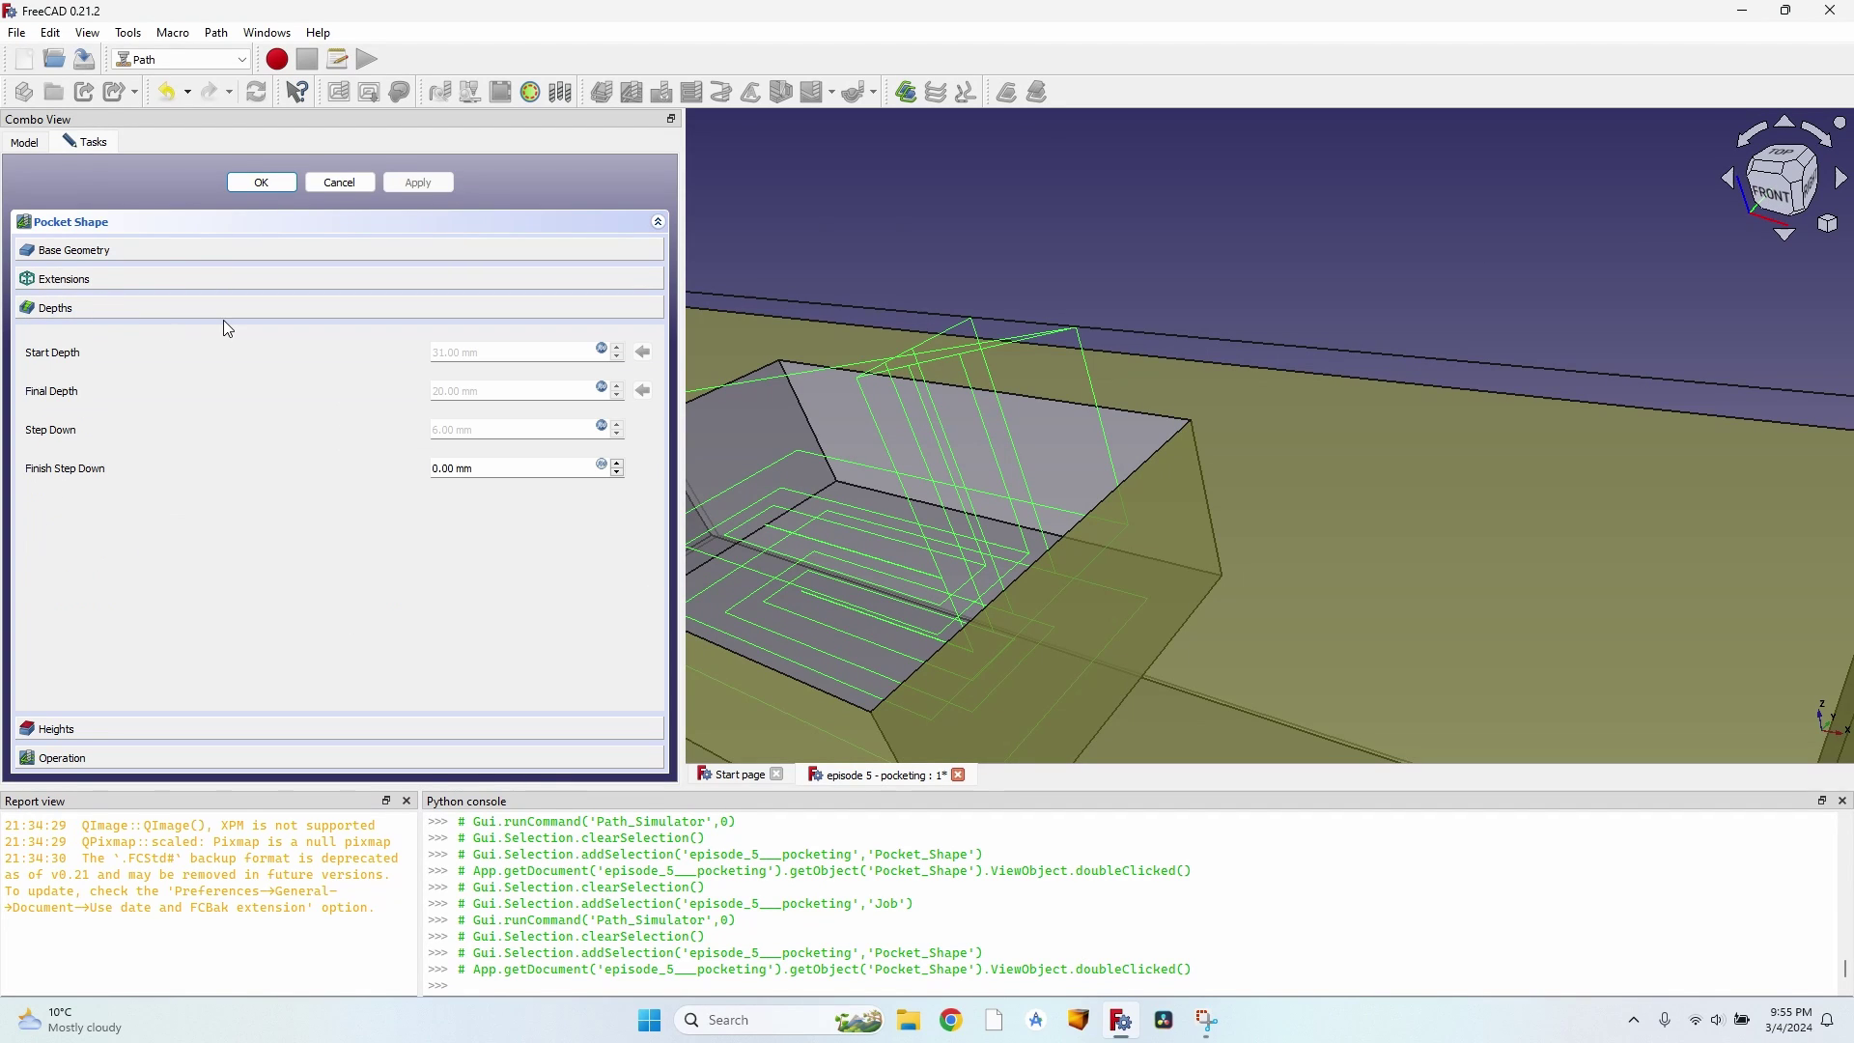
pyautogui.click(605, 427)
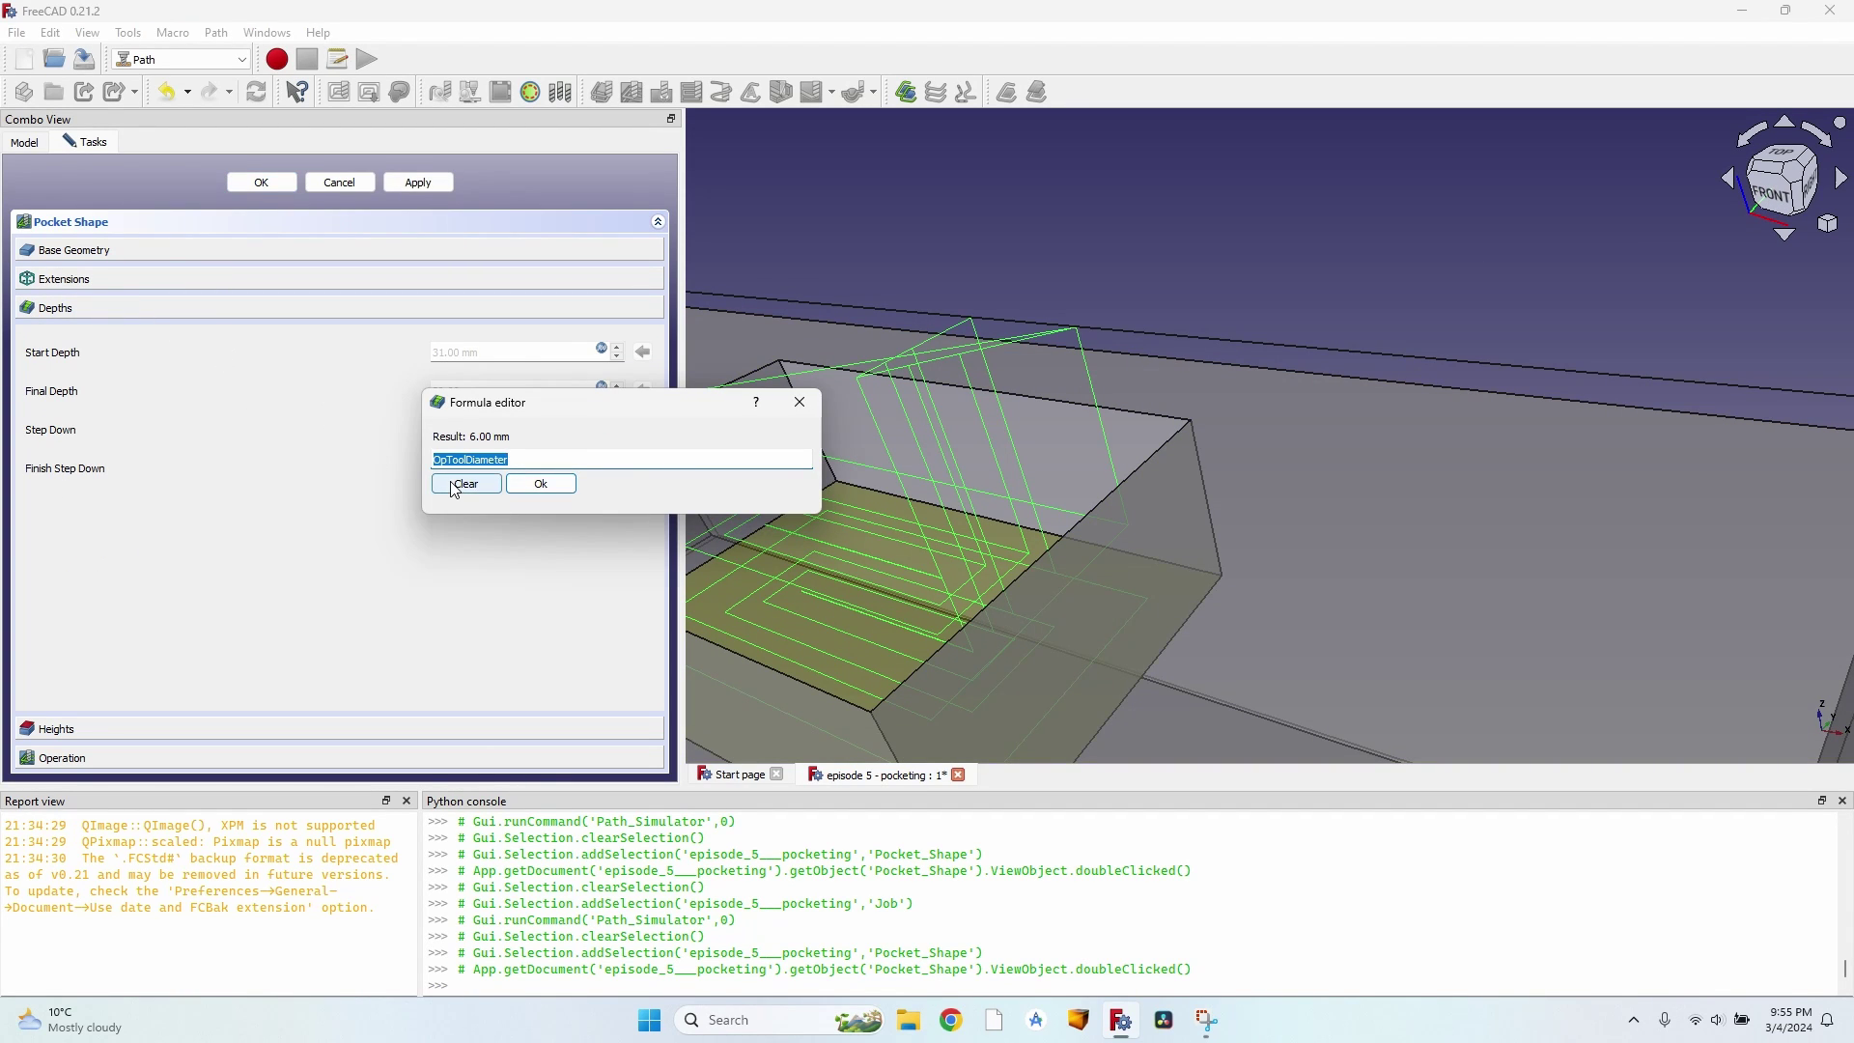
pyautogui.press('End')
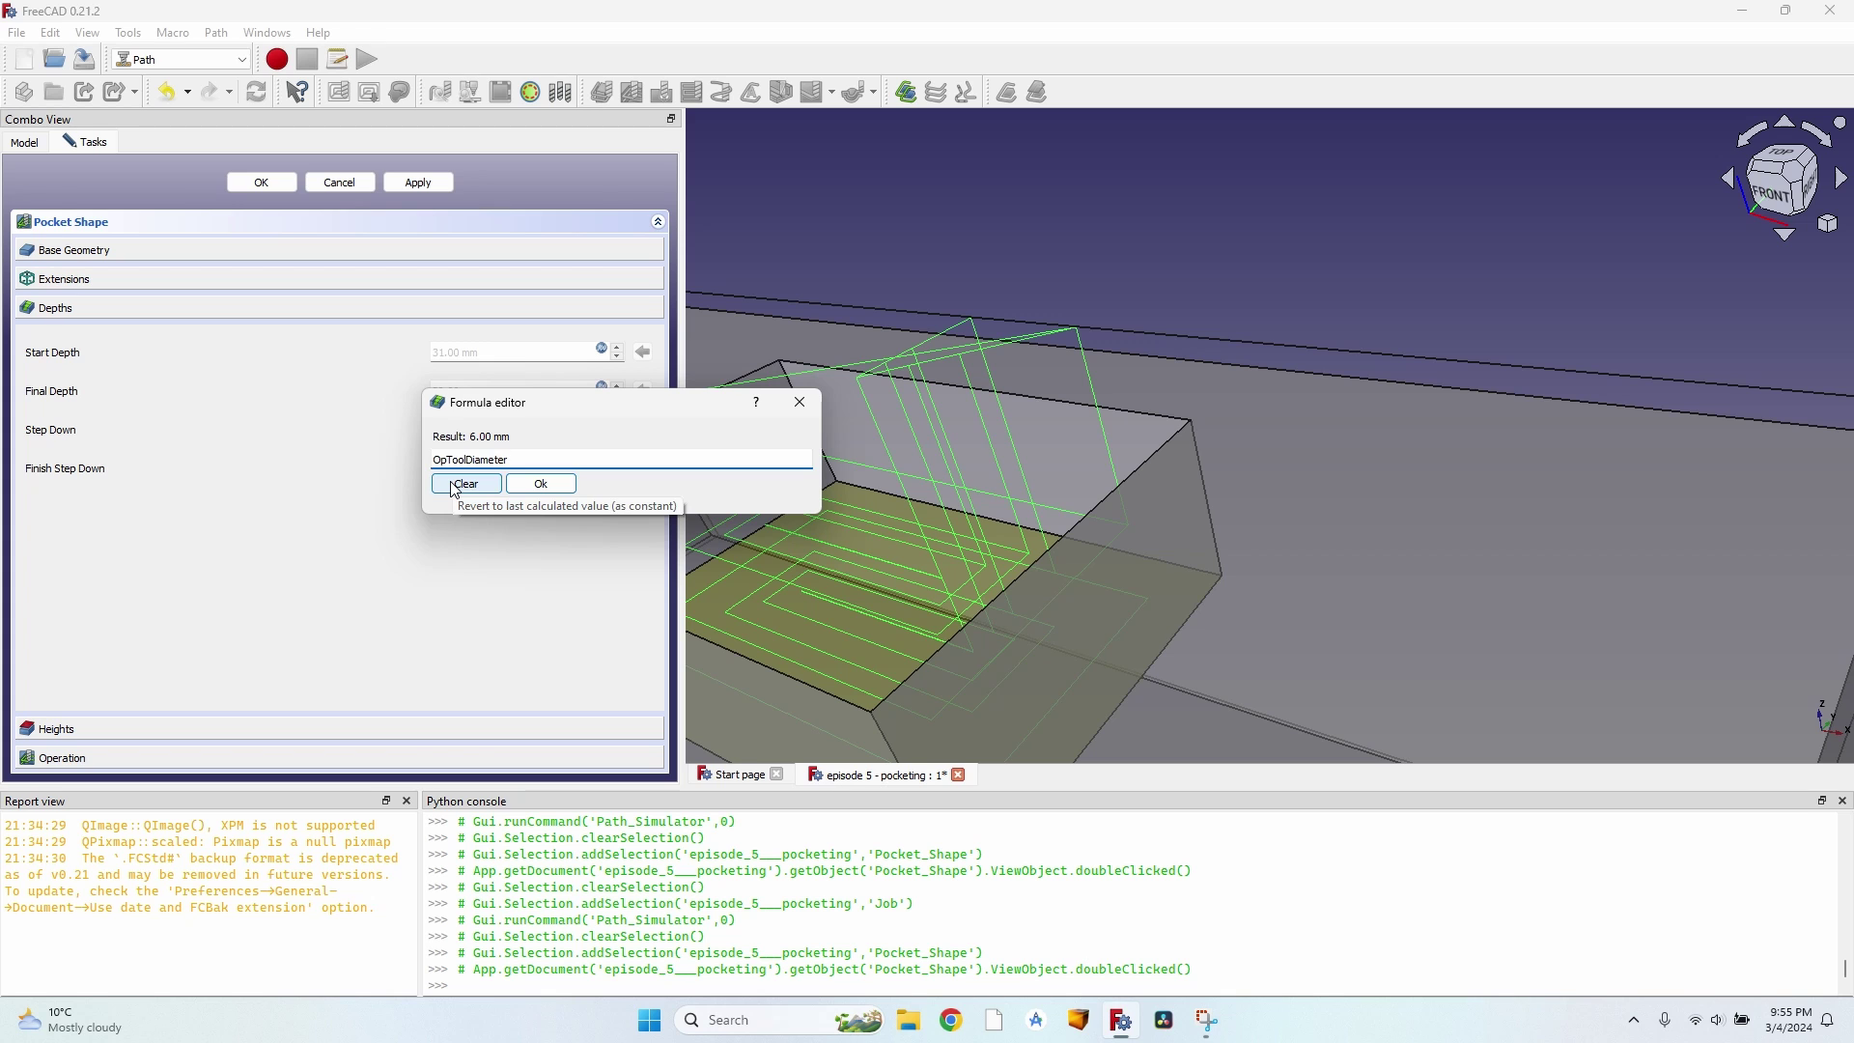
pyautogui.write('/3')
pyautogui.press('Return')
pyautogui.click(419, 182)
pyautogui.scroll(-5, 1190, 265)
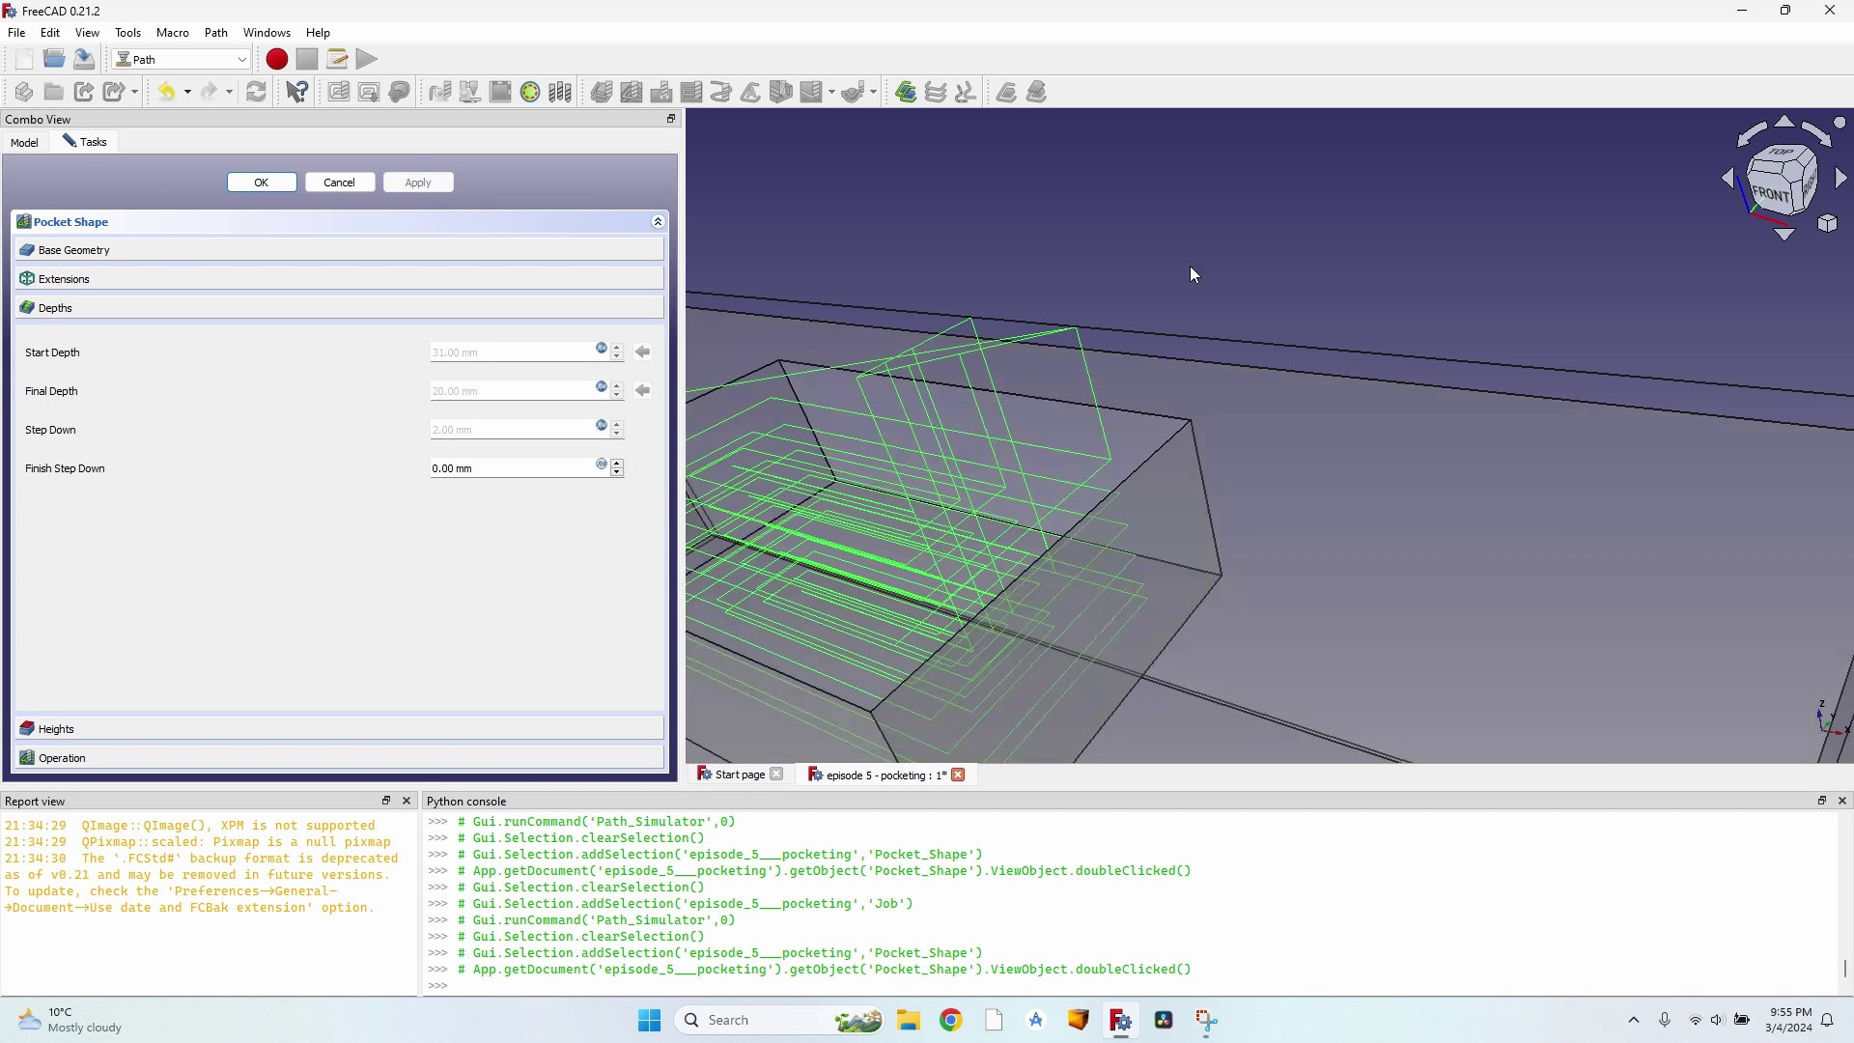
pyautogui.moveTo(1510, 467); pyautogui.dragTo(1535, 497, button='middle')
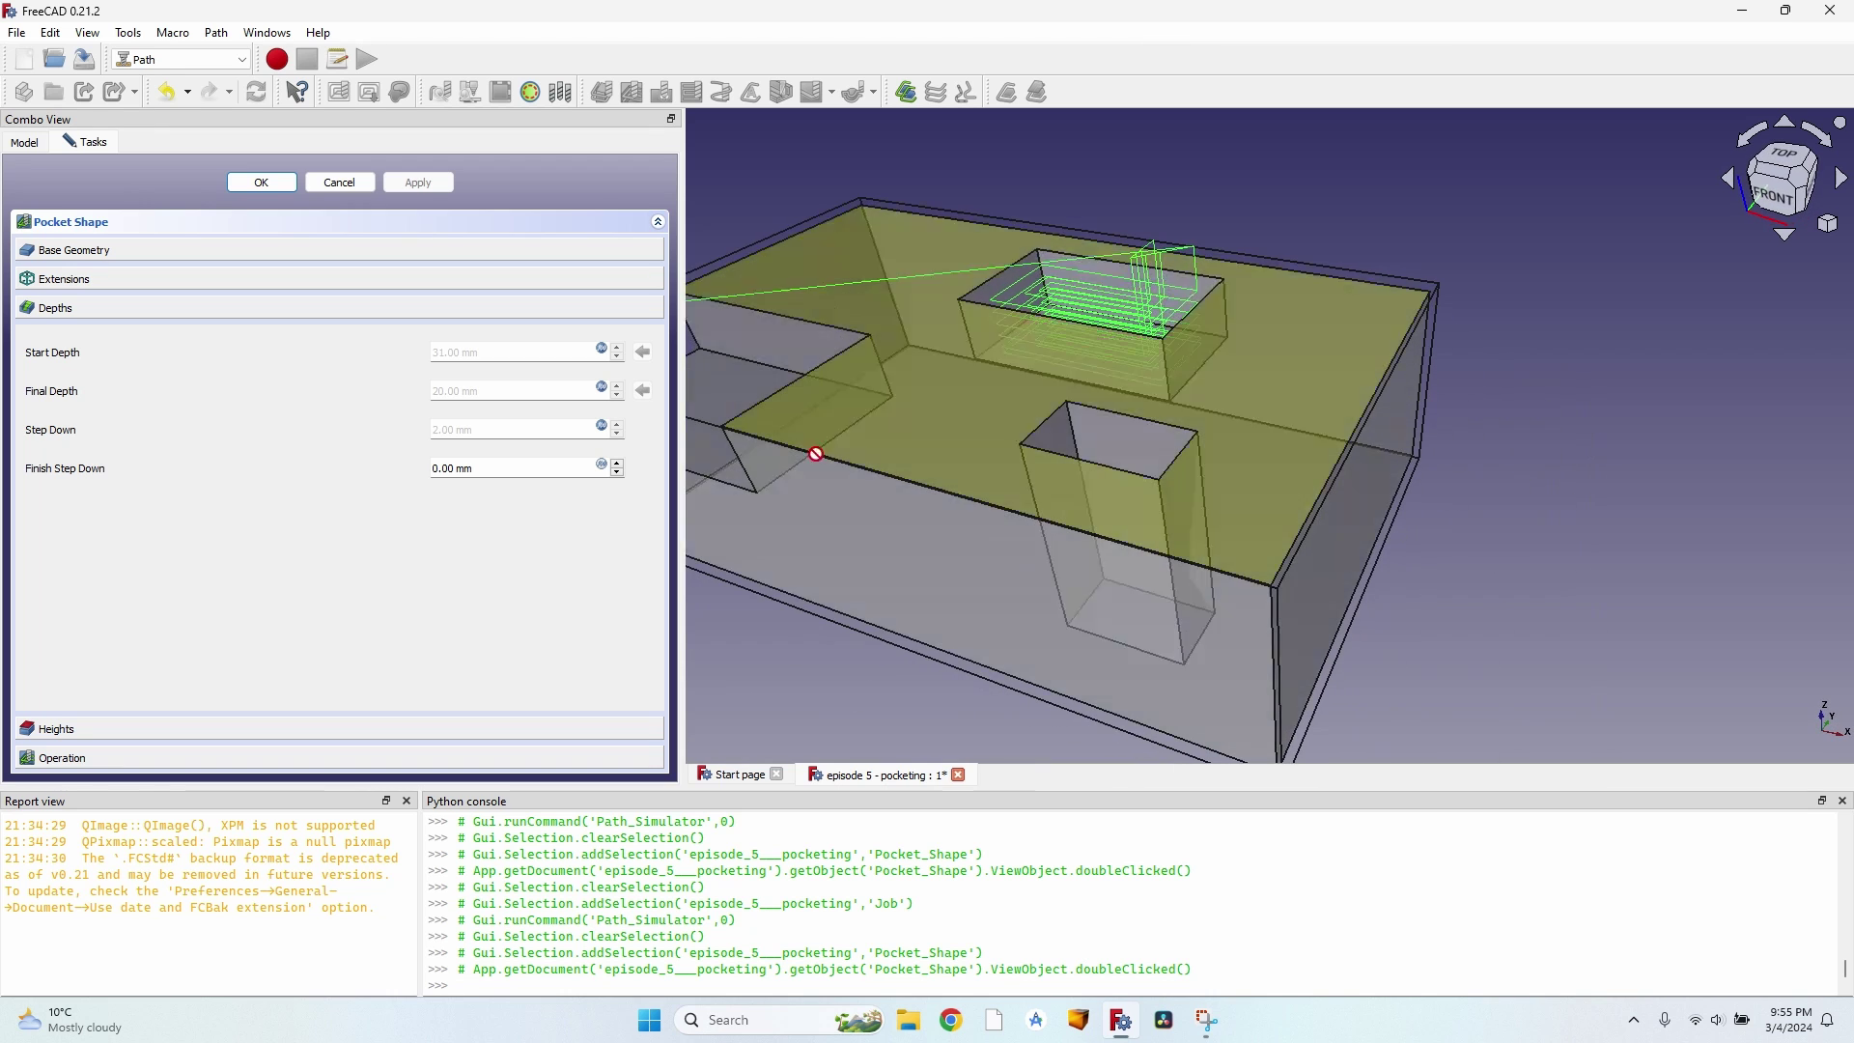
# Step: Close the pocket editor and set Pocket_Shape's Keep Tool Down property to true
pyautogui.click(260, 184)
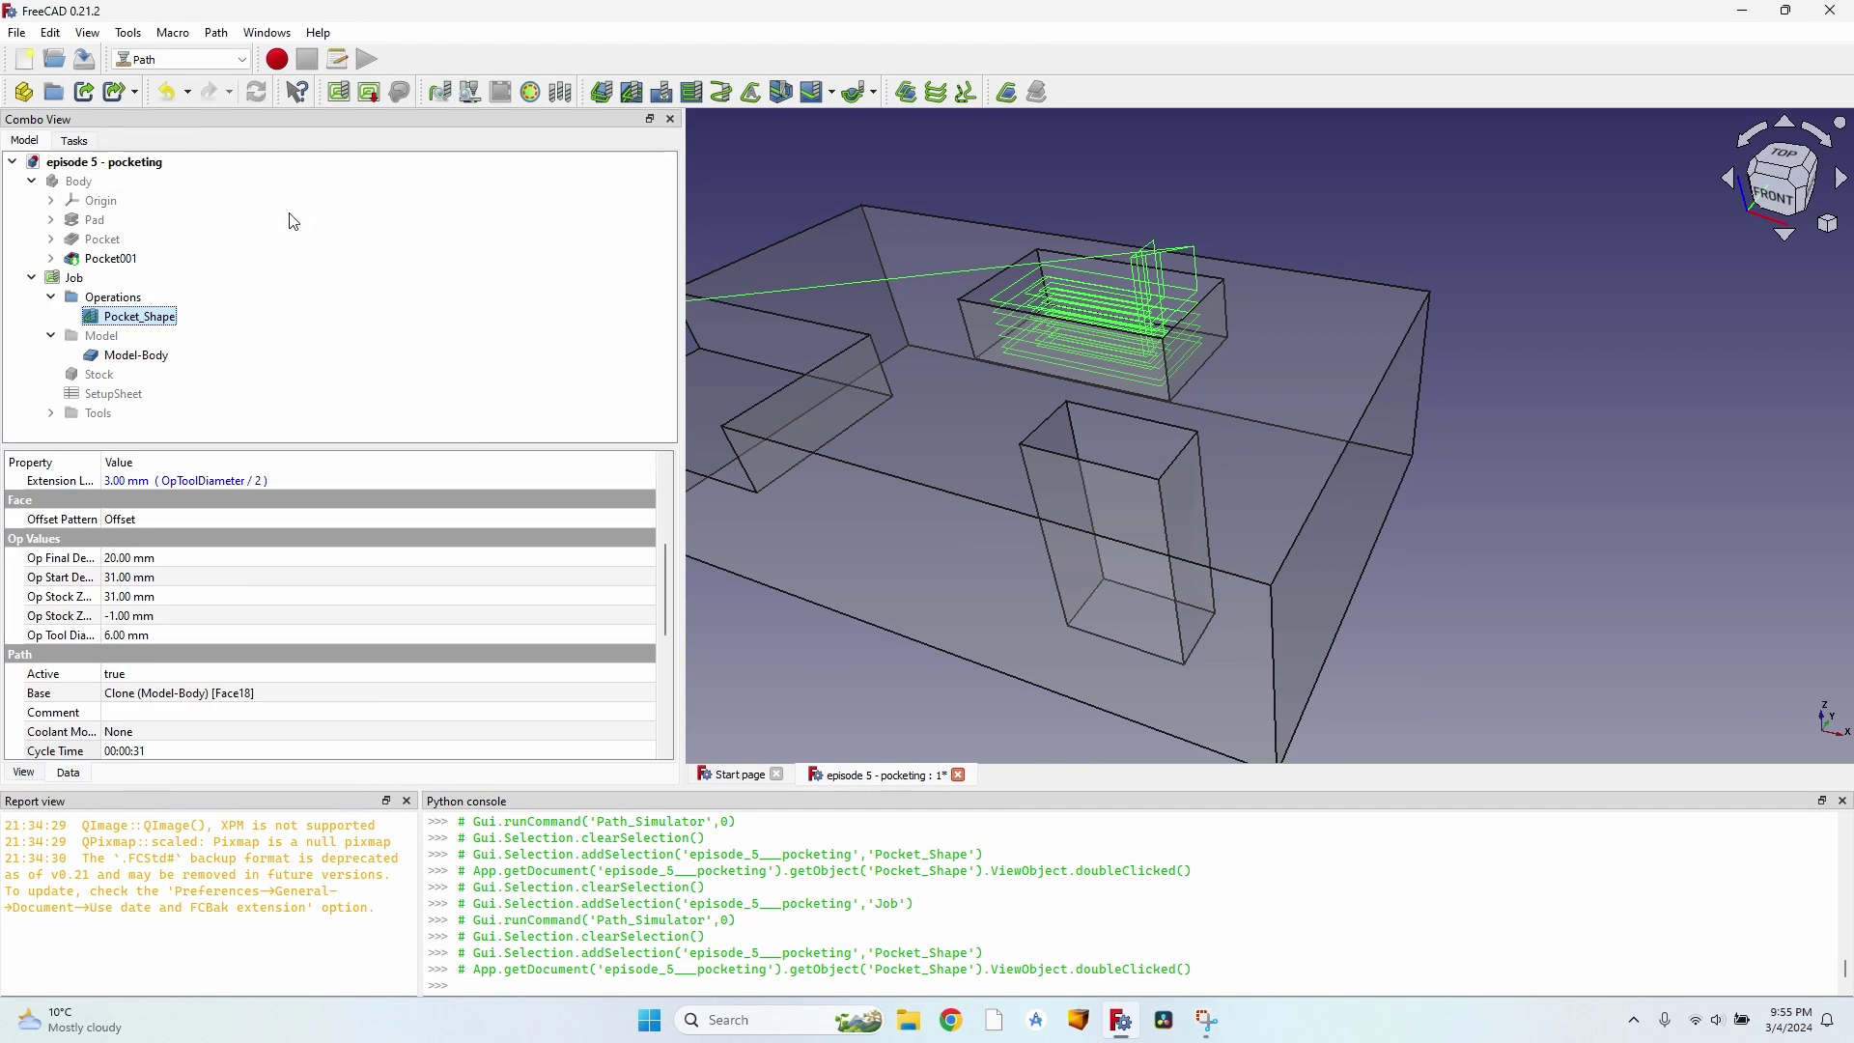
pyautogui.moveTo(1140, 253); pyautogui.dragTo(1235, 261, button='middle')
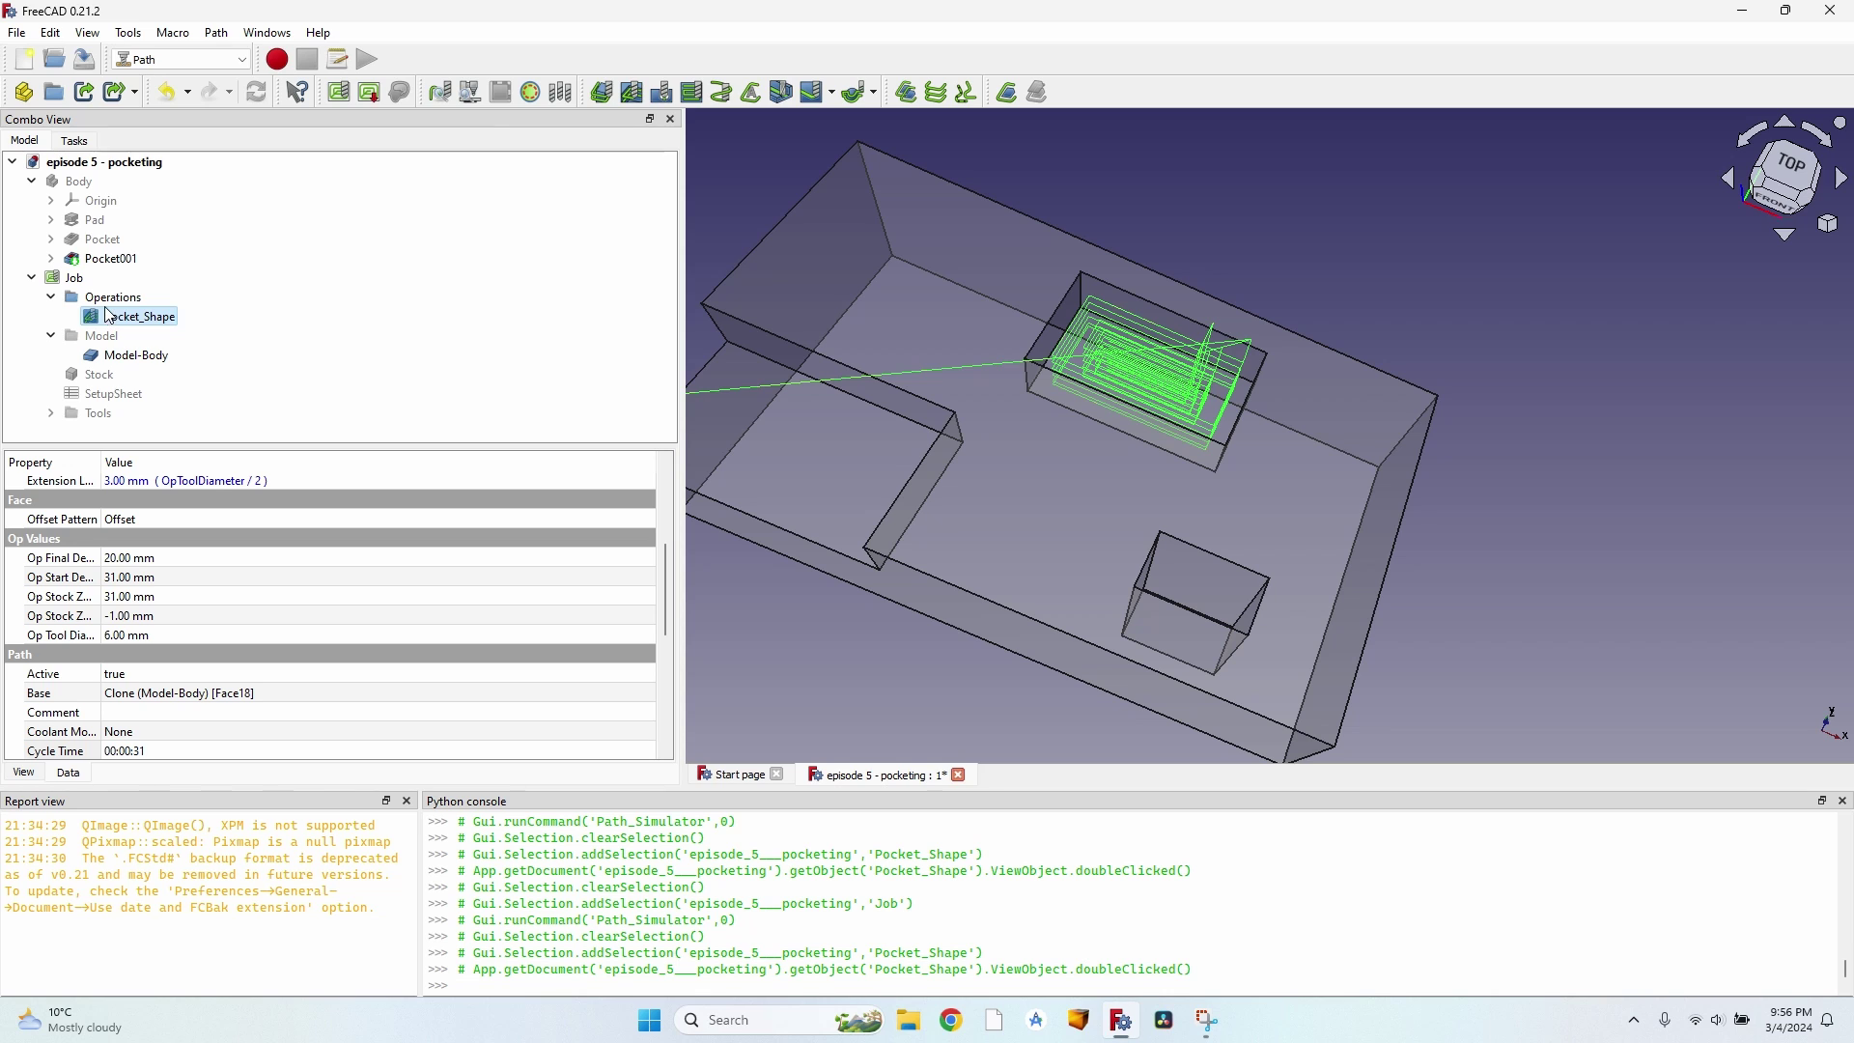
pyautogui.scroll(-3, 60, 555)
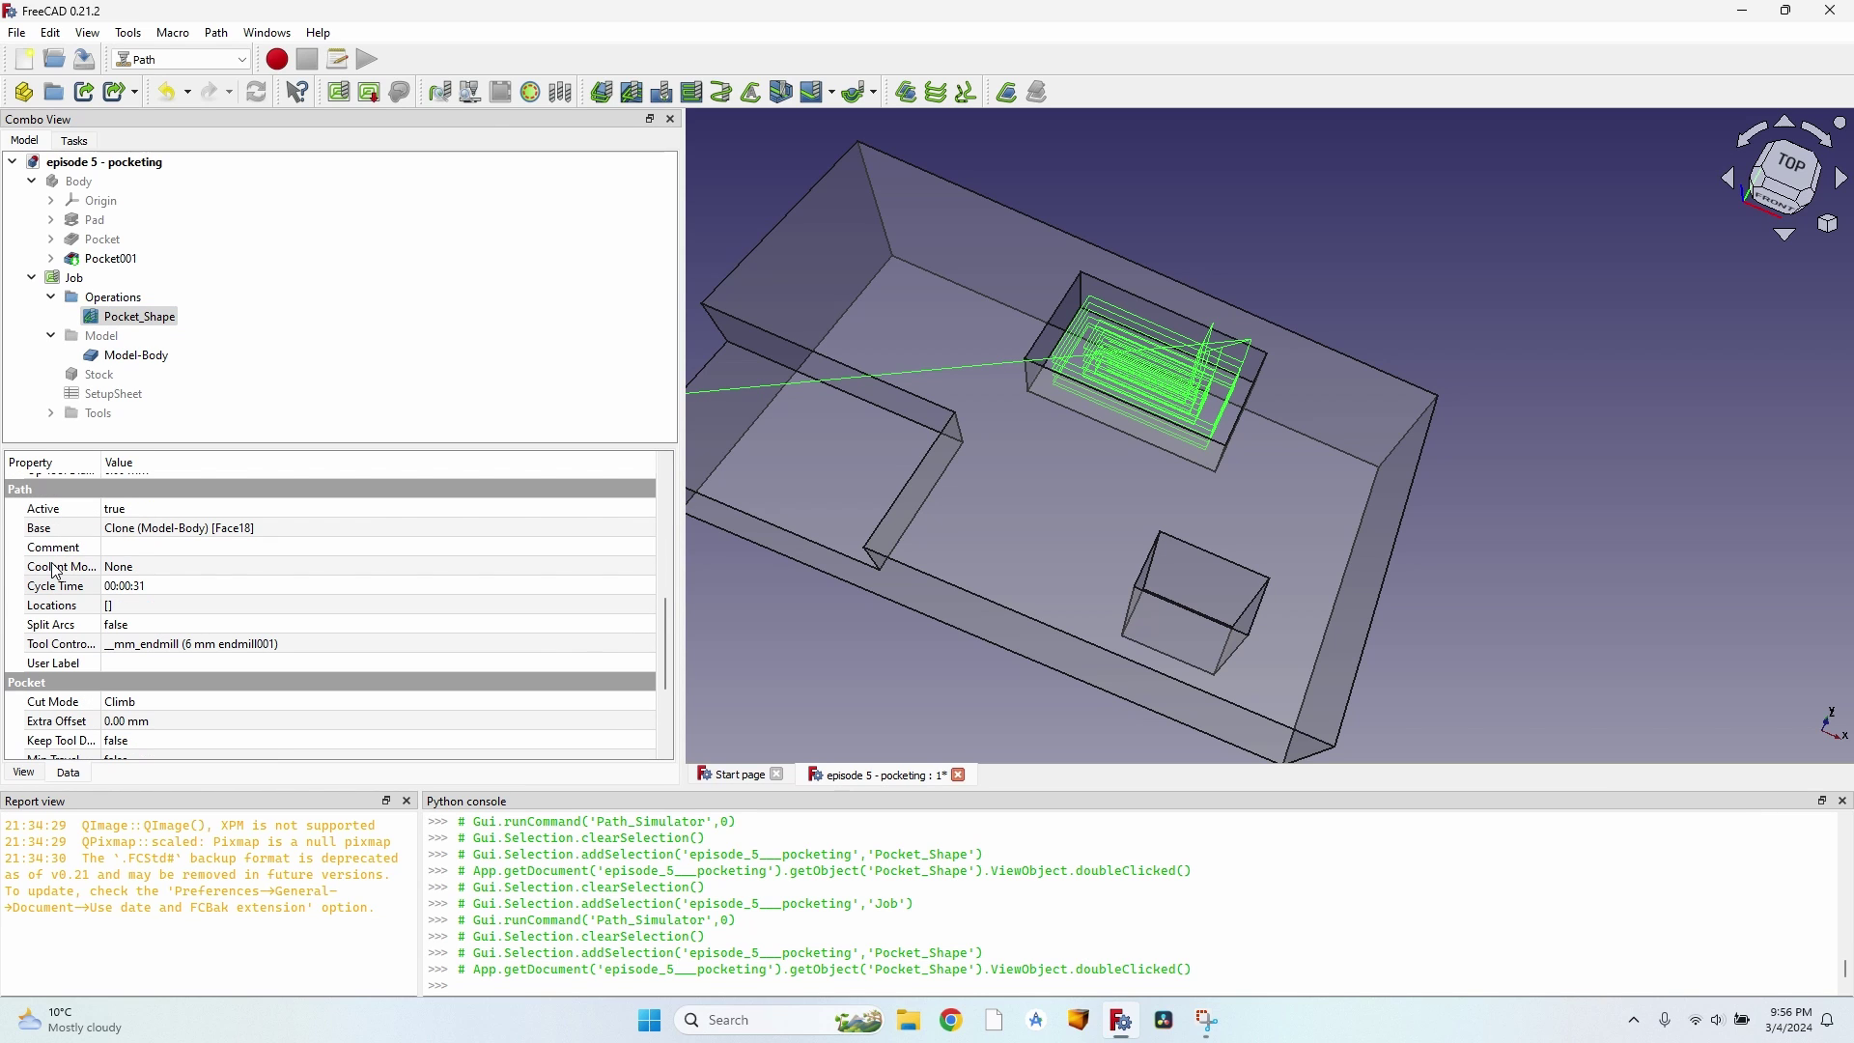
pyautogui.scroll(-2, 58, 573)
pyautogui.click(135, 630)
pyautogui.click(145, 632)
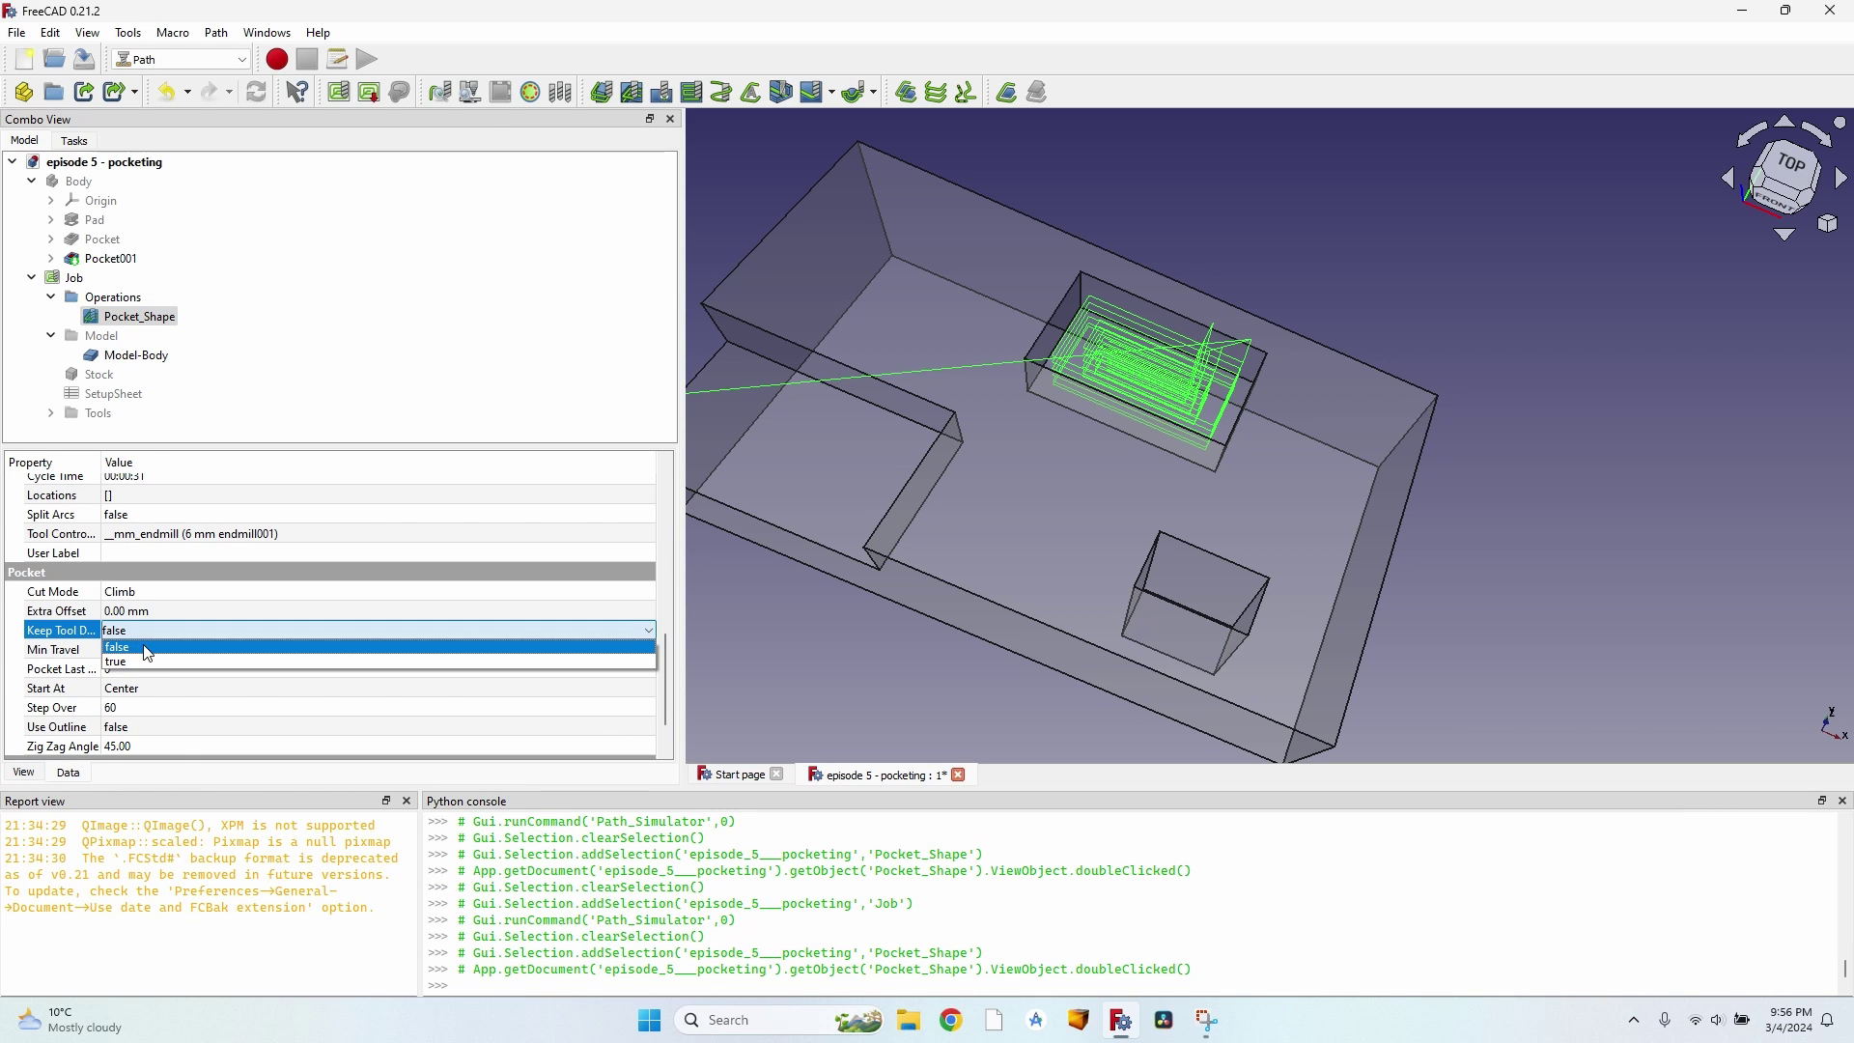
pyautogui.click(144, 662)
# Step: Reselect Pocket_Shape to confirm its cycle time dropped to 00:00:24
pyautogui.scroll(3, 53, 599)
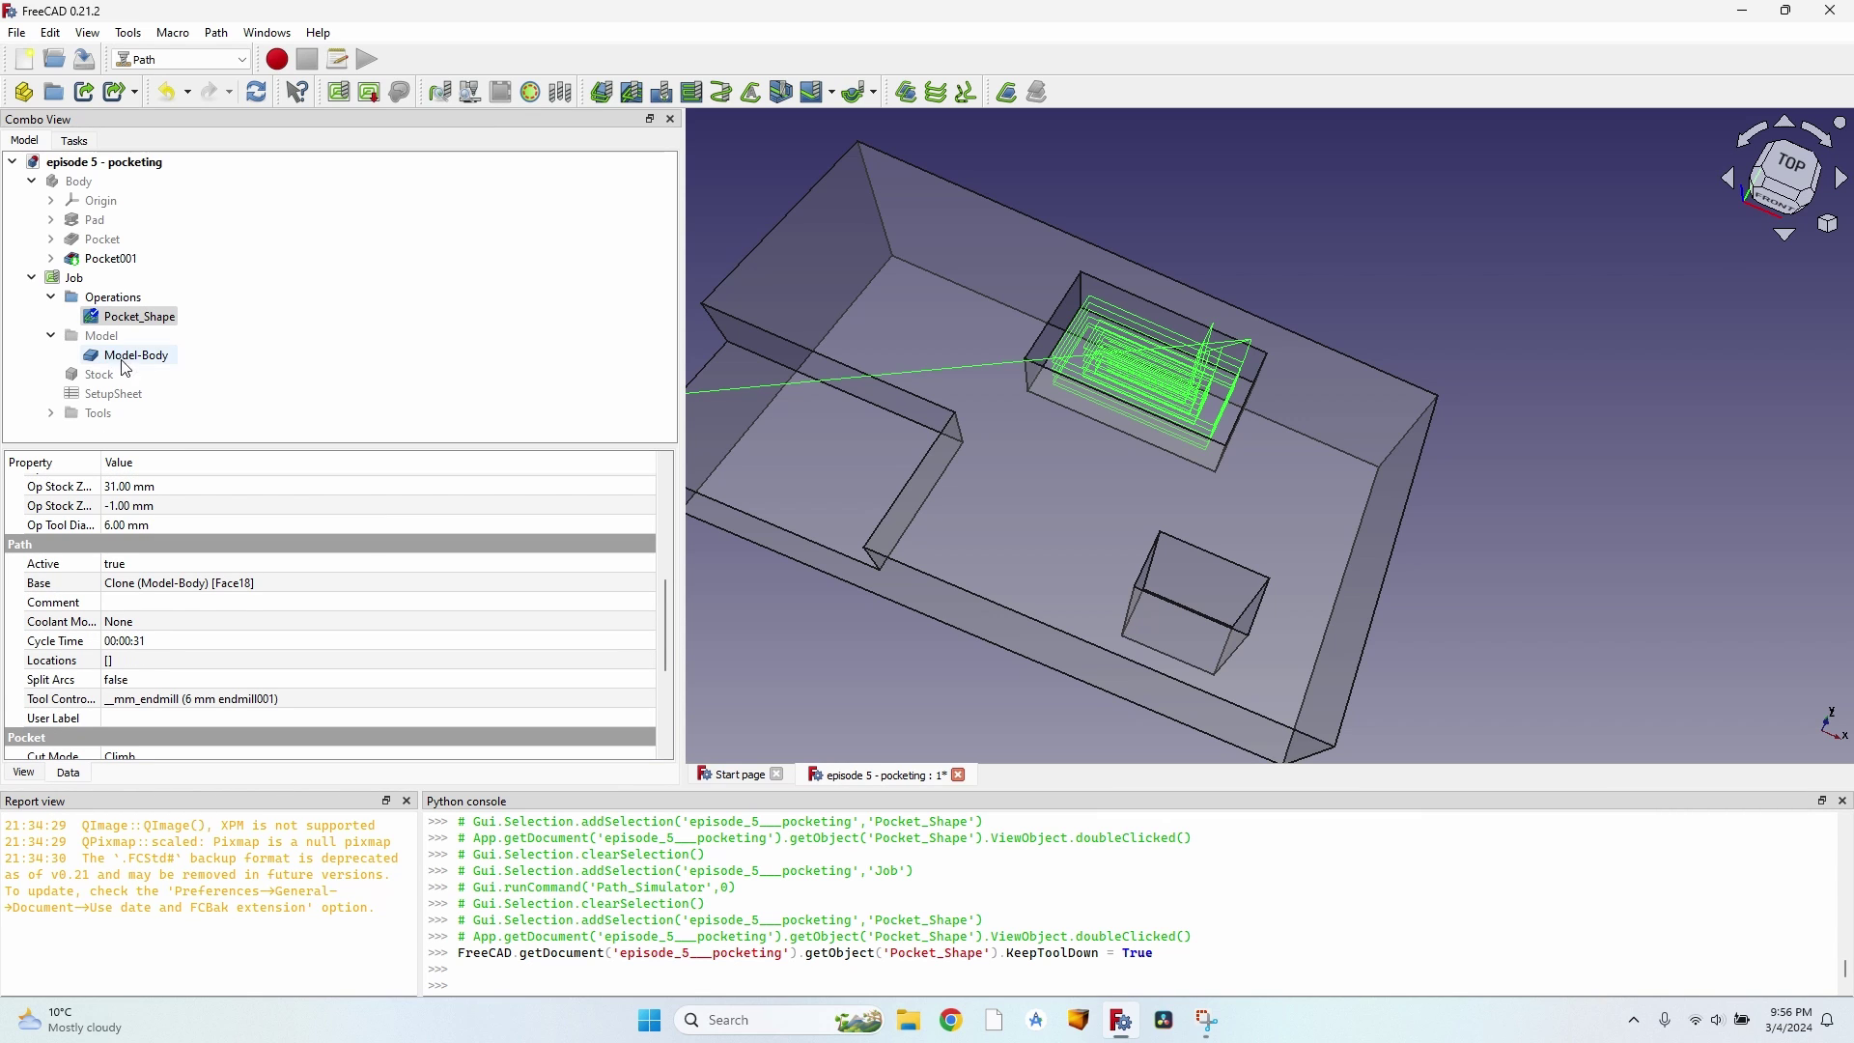
pyautogui.scroll(-3, 42, 684)
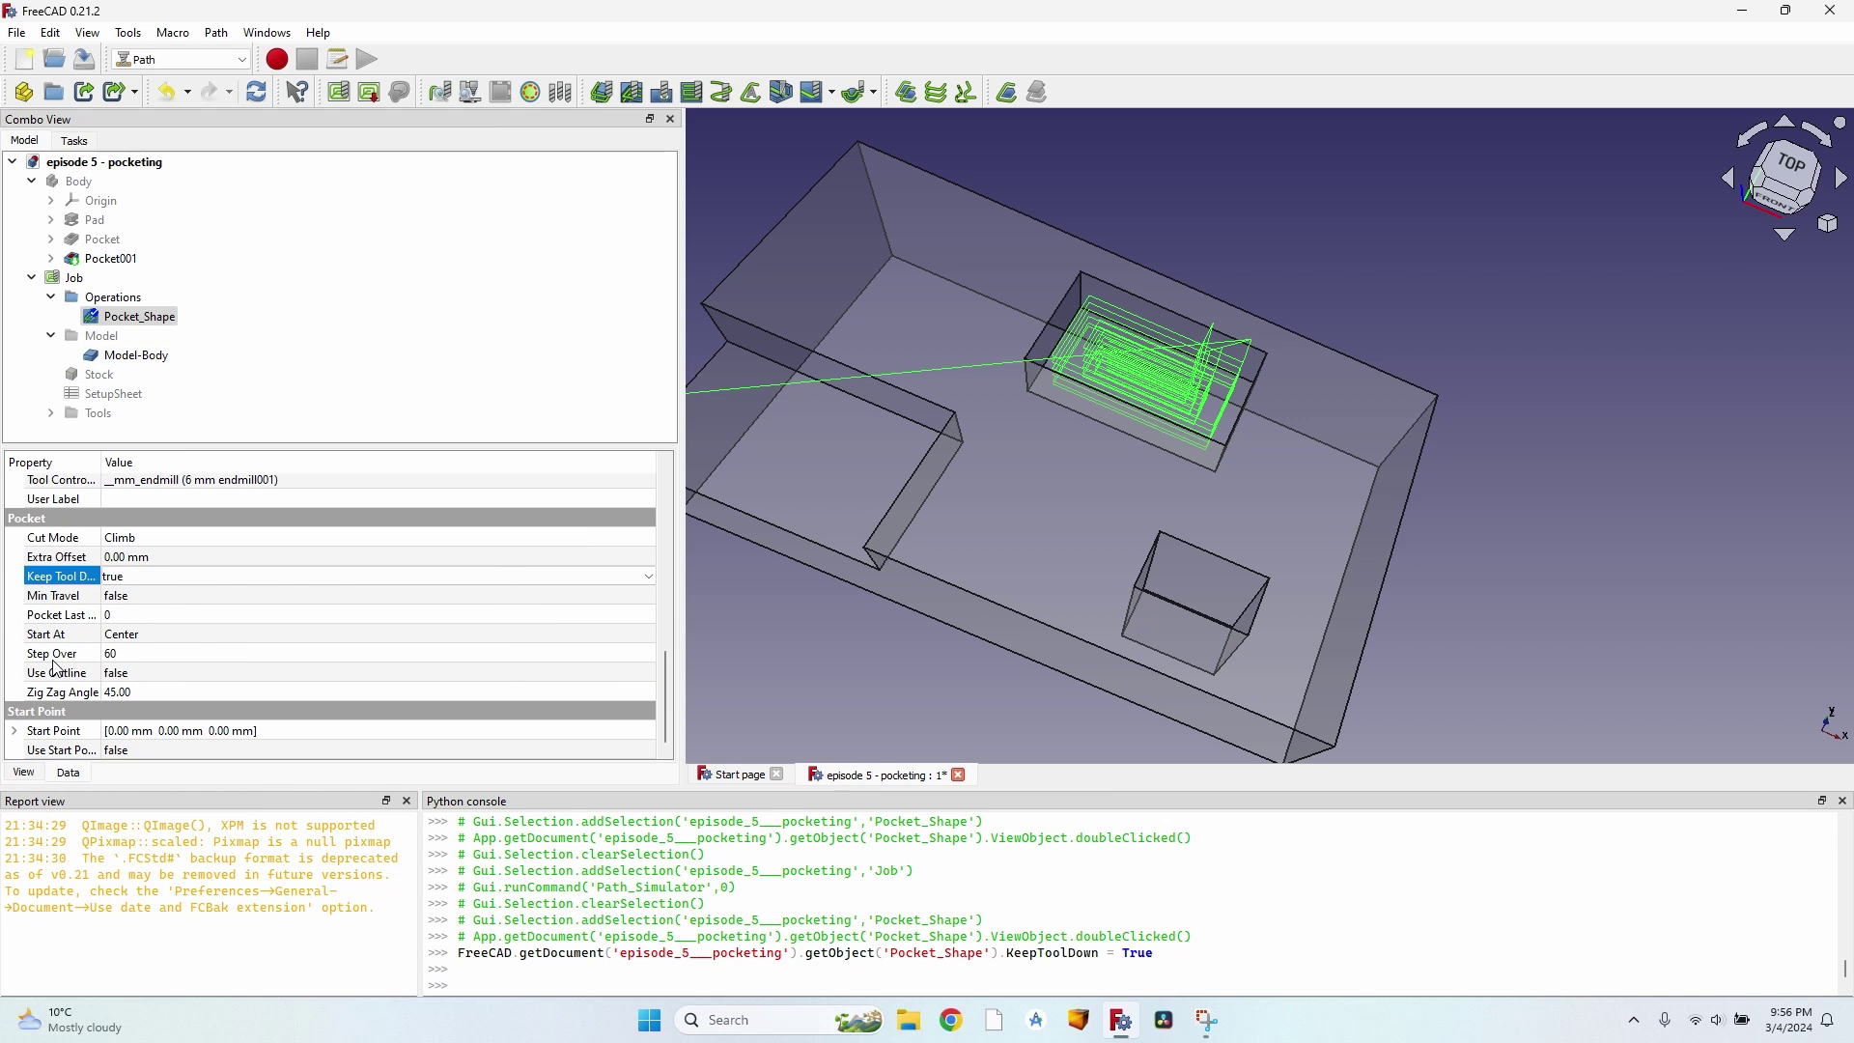
pyautogui.click(229, 371)
pyautogui.click(135, 317)
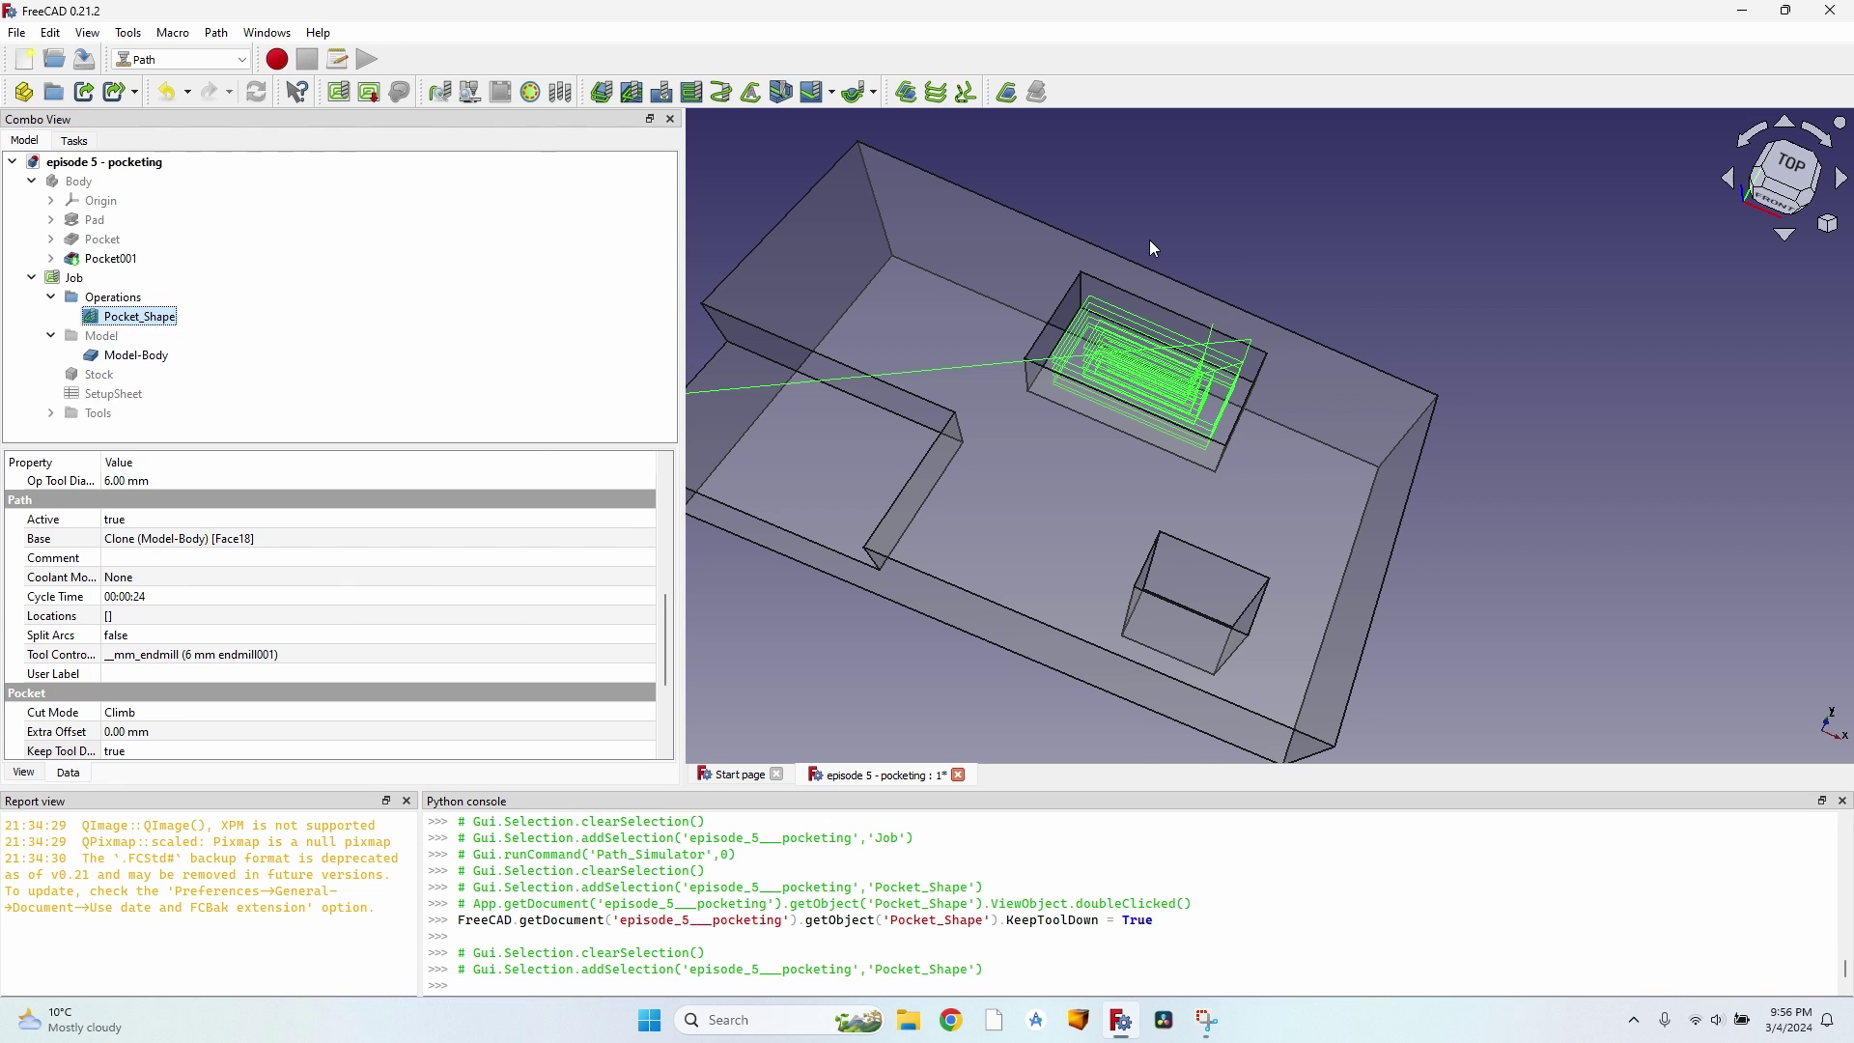
# Step: Hide the Pocket_Shape toolpath so only the Model-Body block is shown
pyautogui.moveTo(1155, 249); pyautogui.dragTo(1176, 385, button='middle')
pyautogui.scroll(6, 860, 345)
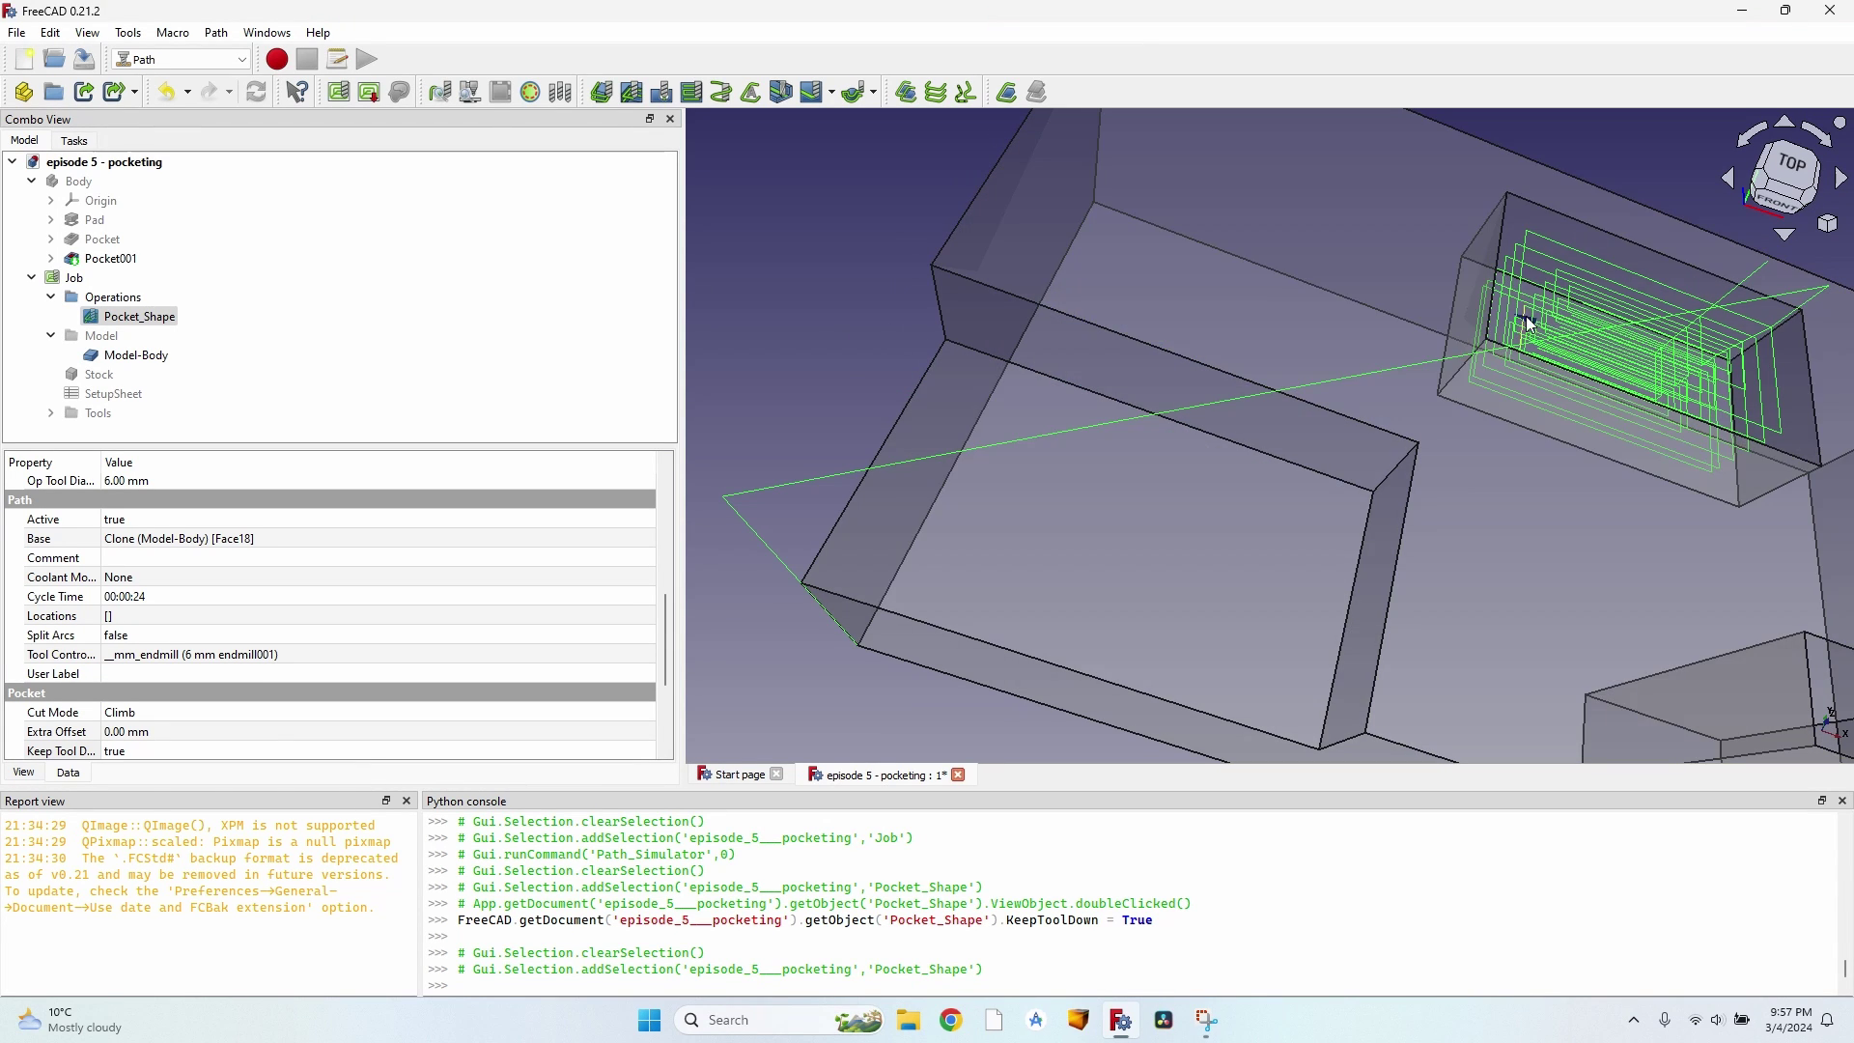
pyautogui.scroll(-6, 1117, 309)
pyautogui.moveTo(1116, 308); pyautogui.dragTo(995, 314, button='middle')
pyautogui.scroll(2, 954, 278)
pyautogui.press('space')
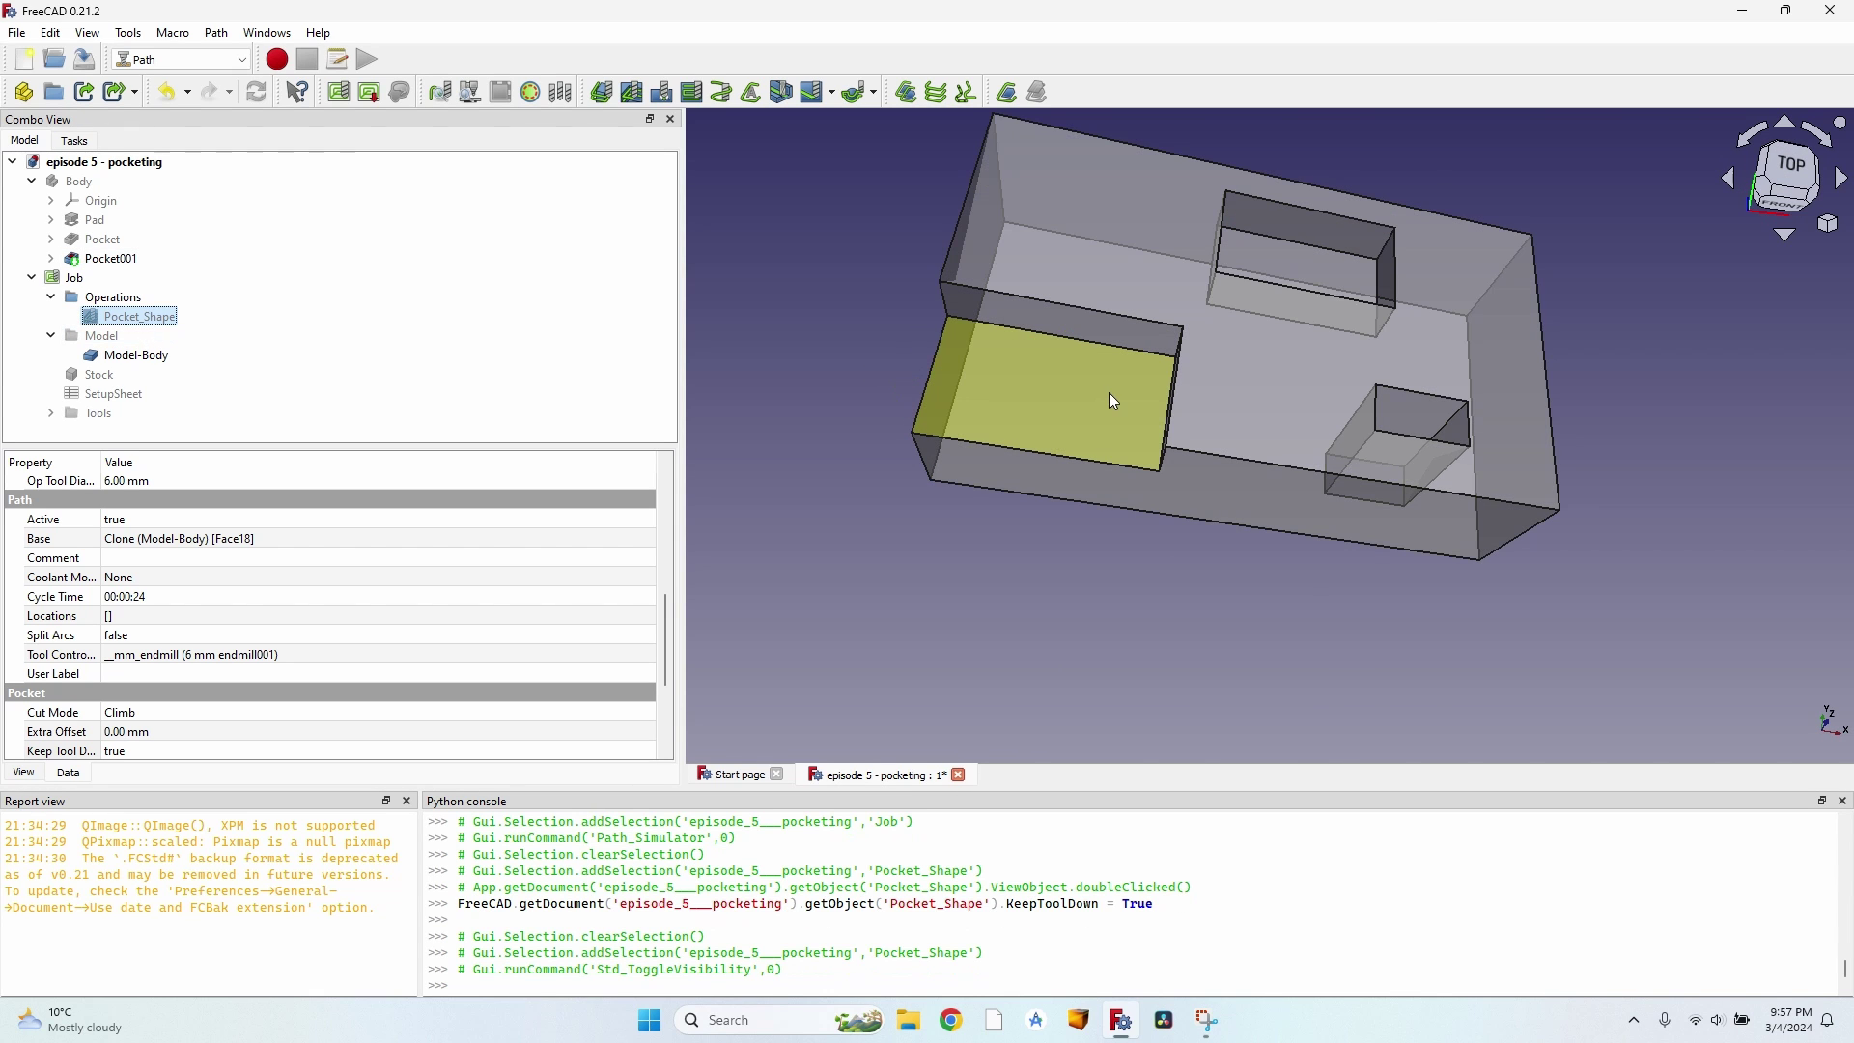
# Step: Select the lower-left pocket floor face of the block
pyautogui.moveTo(1109, 392); pyautogui.dragTo(1234, 367, button='middle')
pyautogui.scroll(1, 1246, 365)
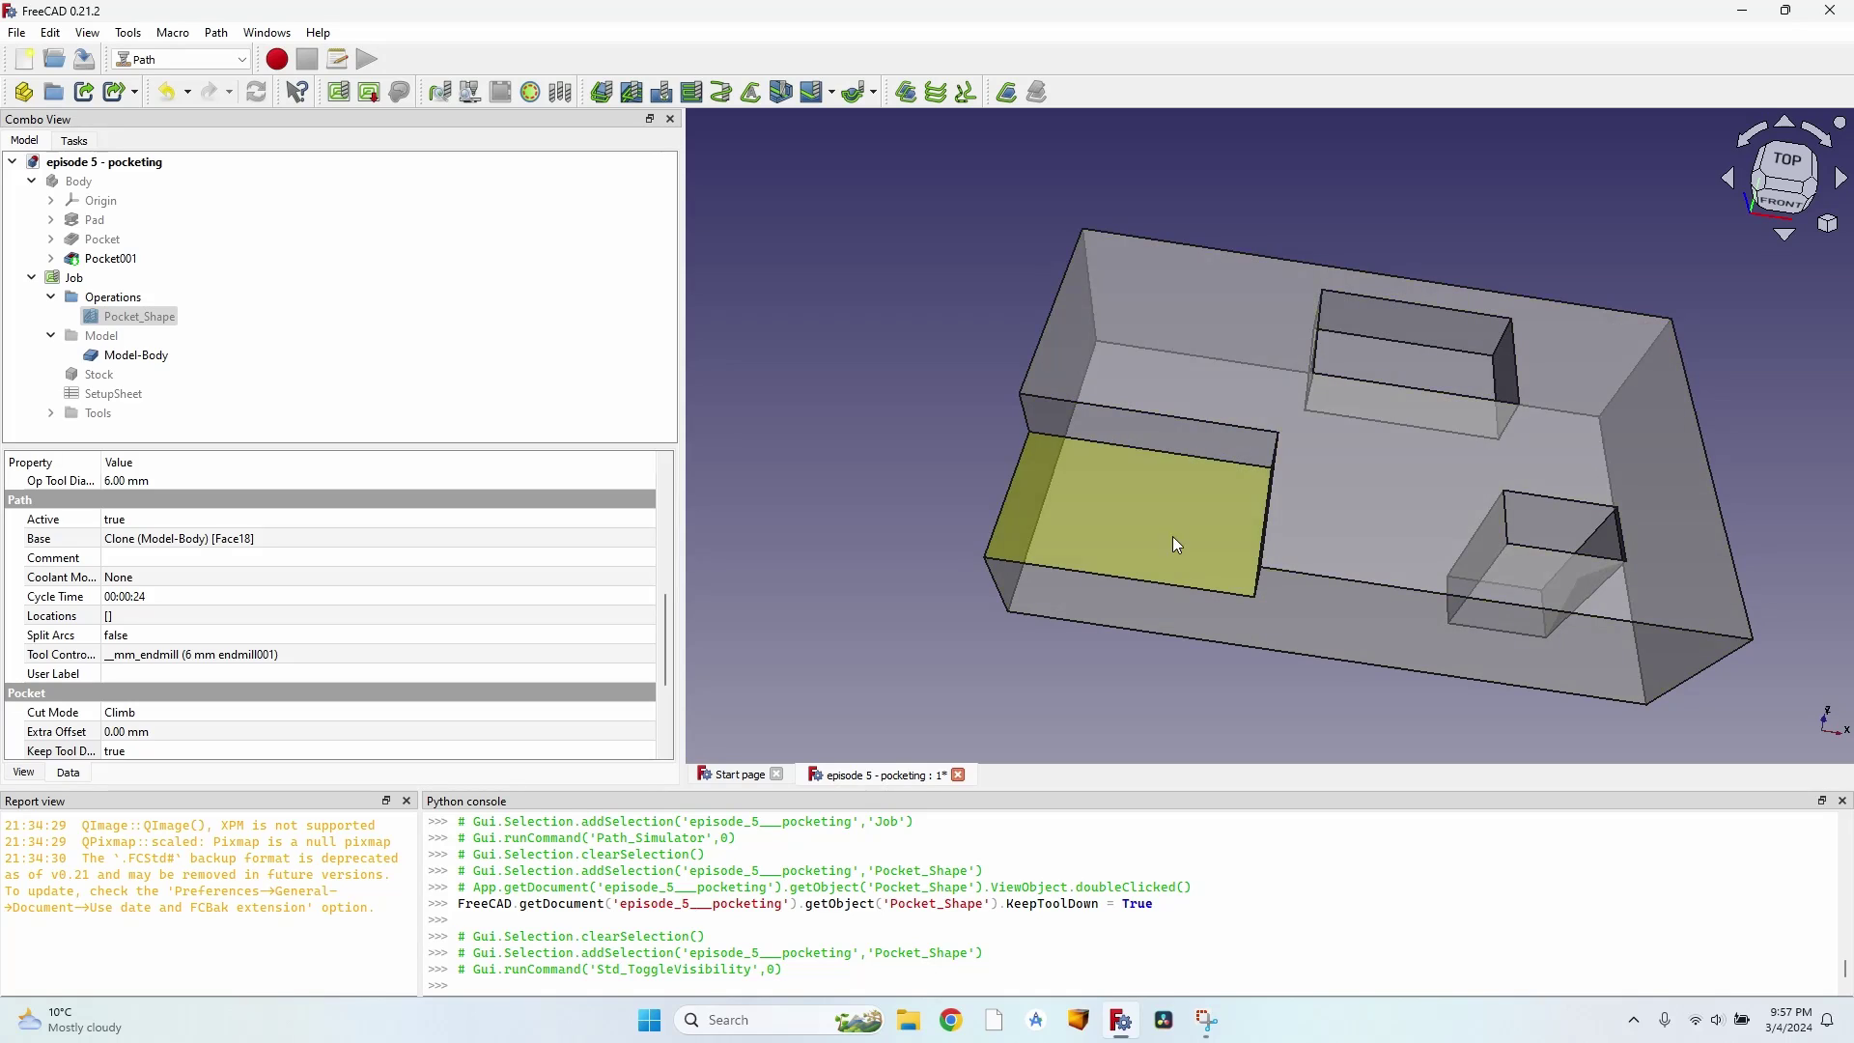
pyautogui.click(1075, 490)
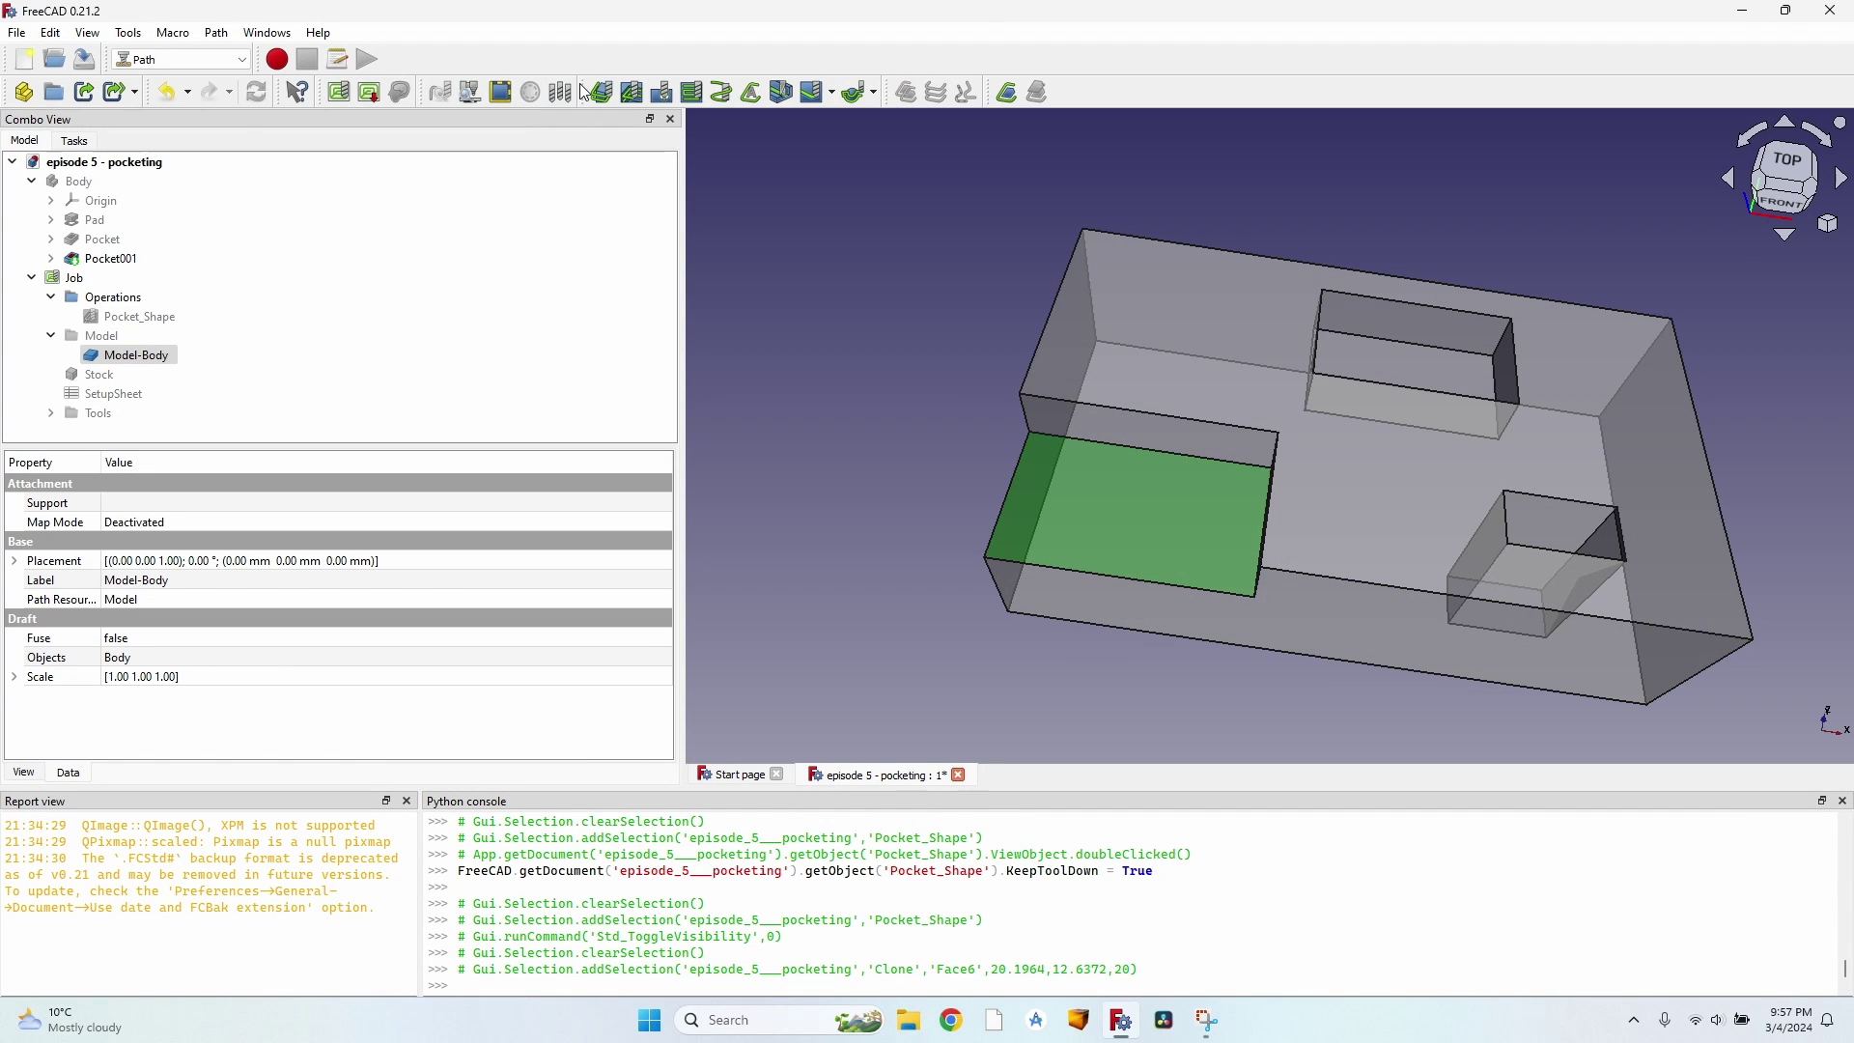
# Step: Create a pocket-shape operation on the selected face and set its pattern to Offset
pyautogui.click(633, 93)
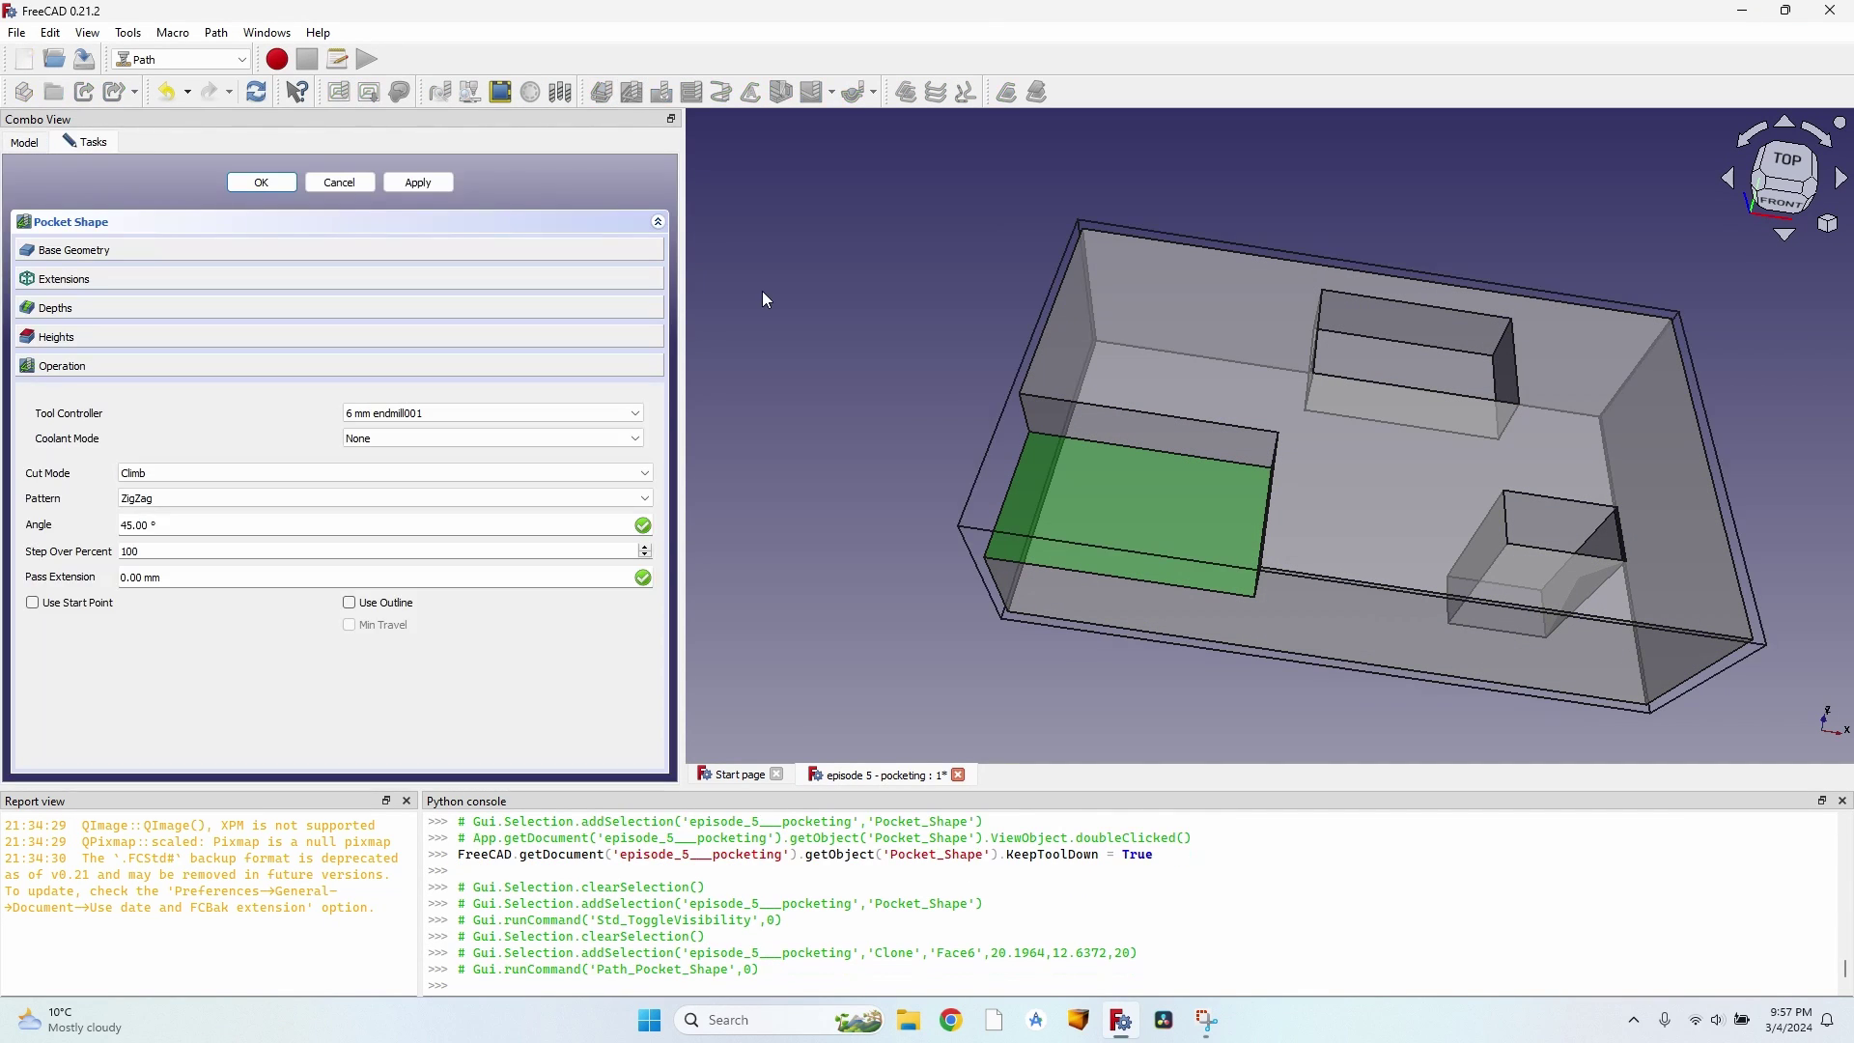
pyautogui.click(419, 183)
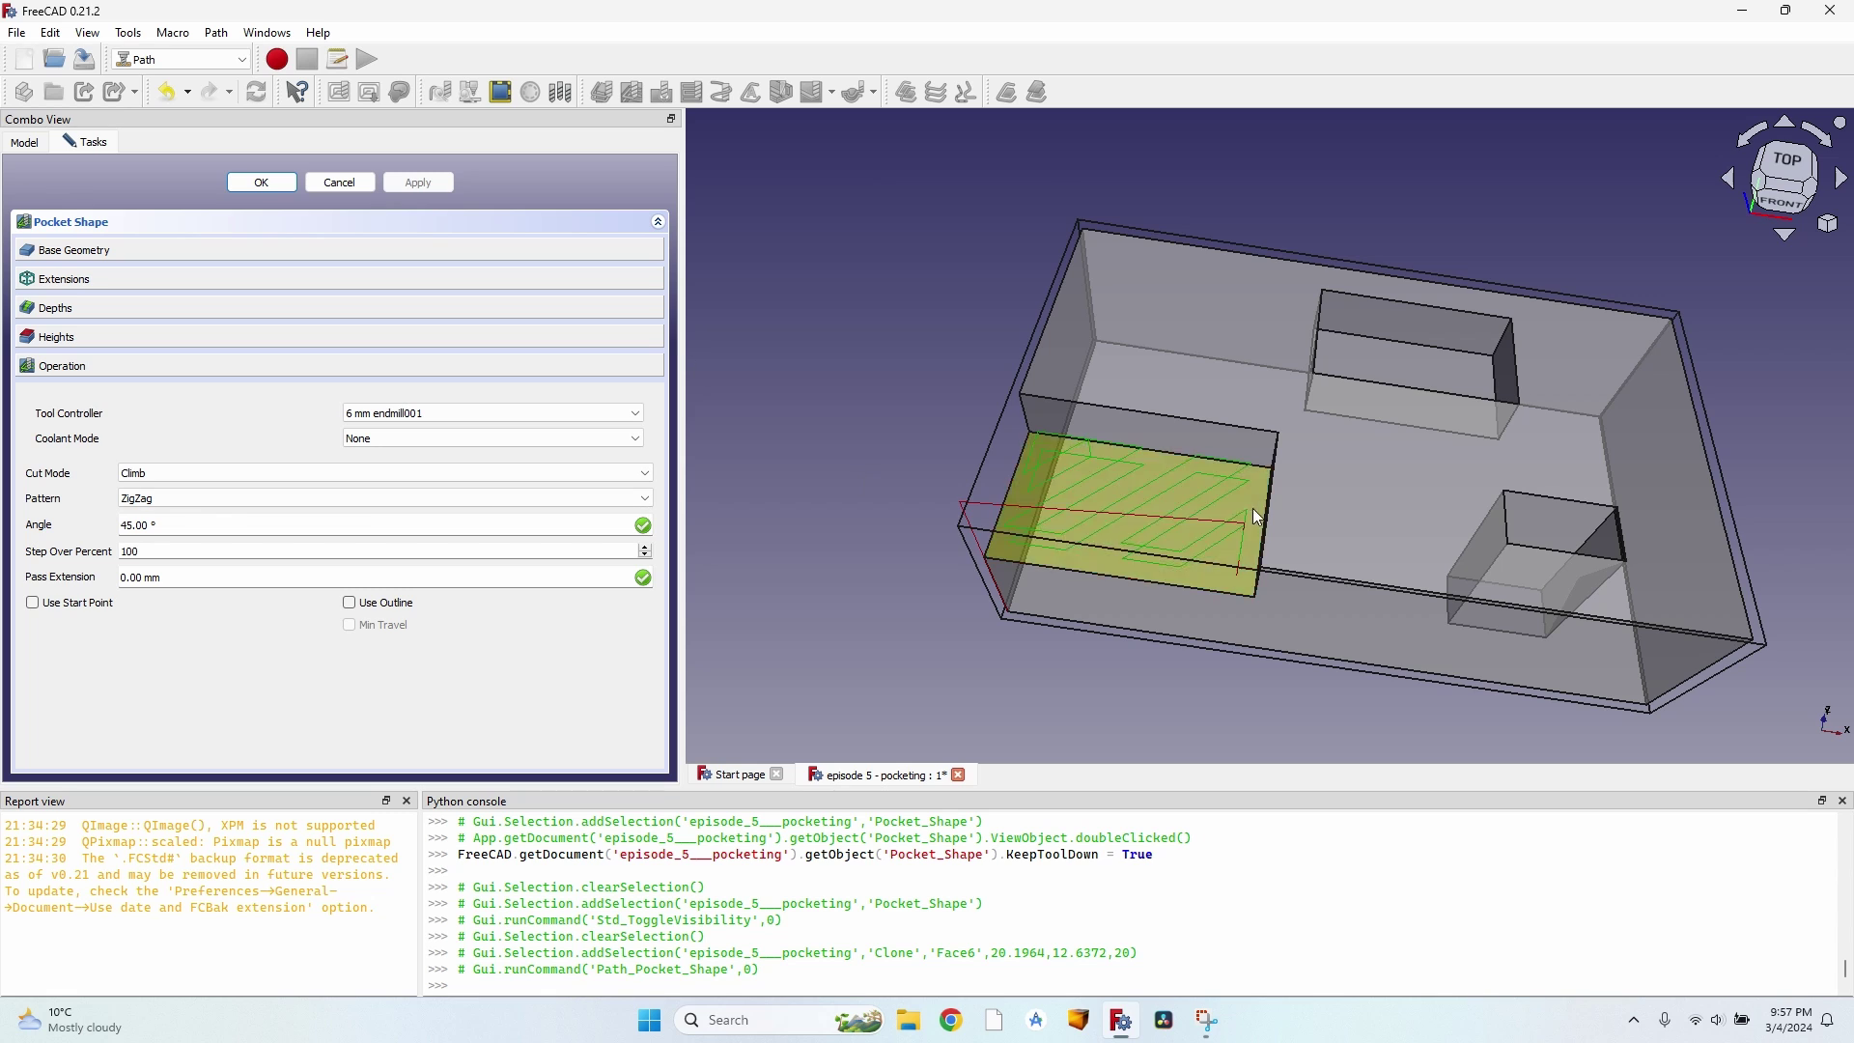
pyautogui.scroll(4, 1253, 508)
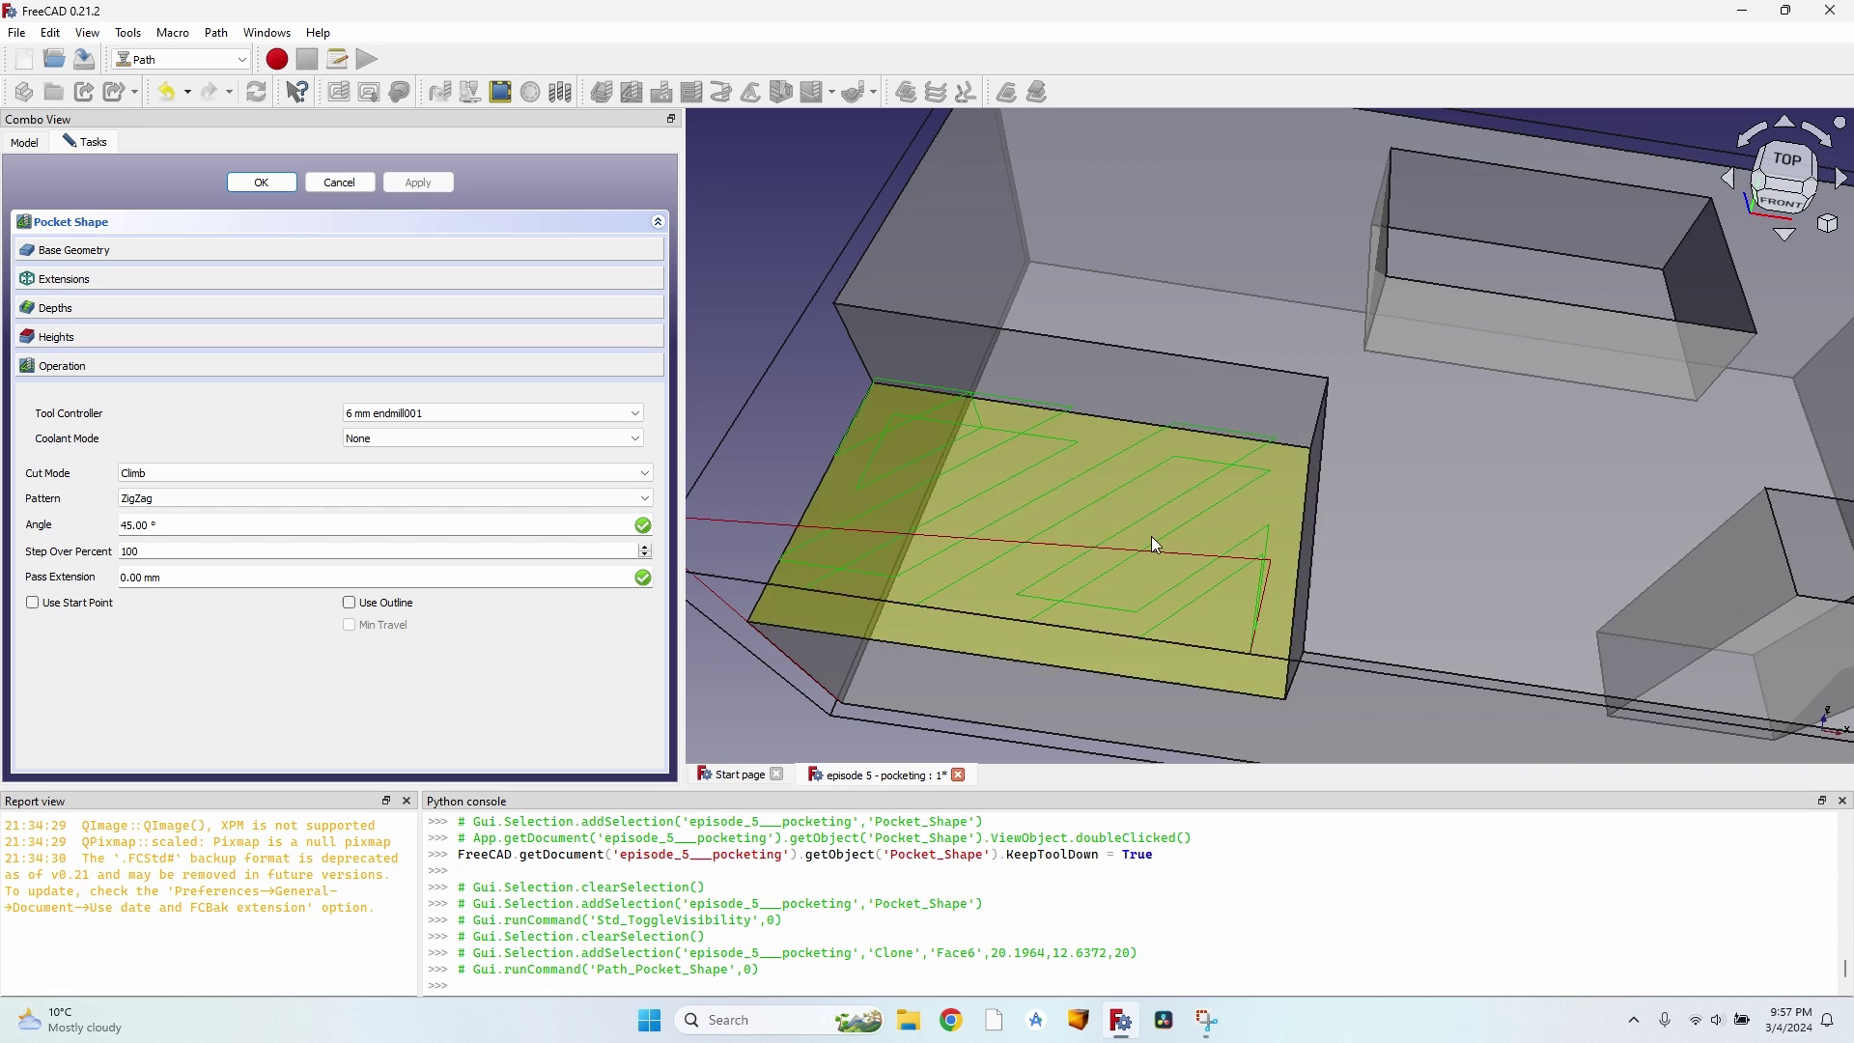
pyautogui.click(180, 499)
pyautogui.click(194, 527)
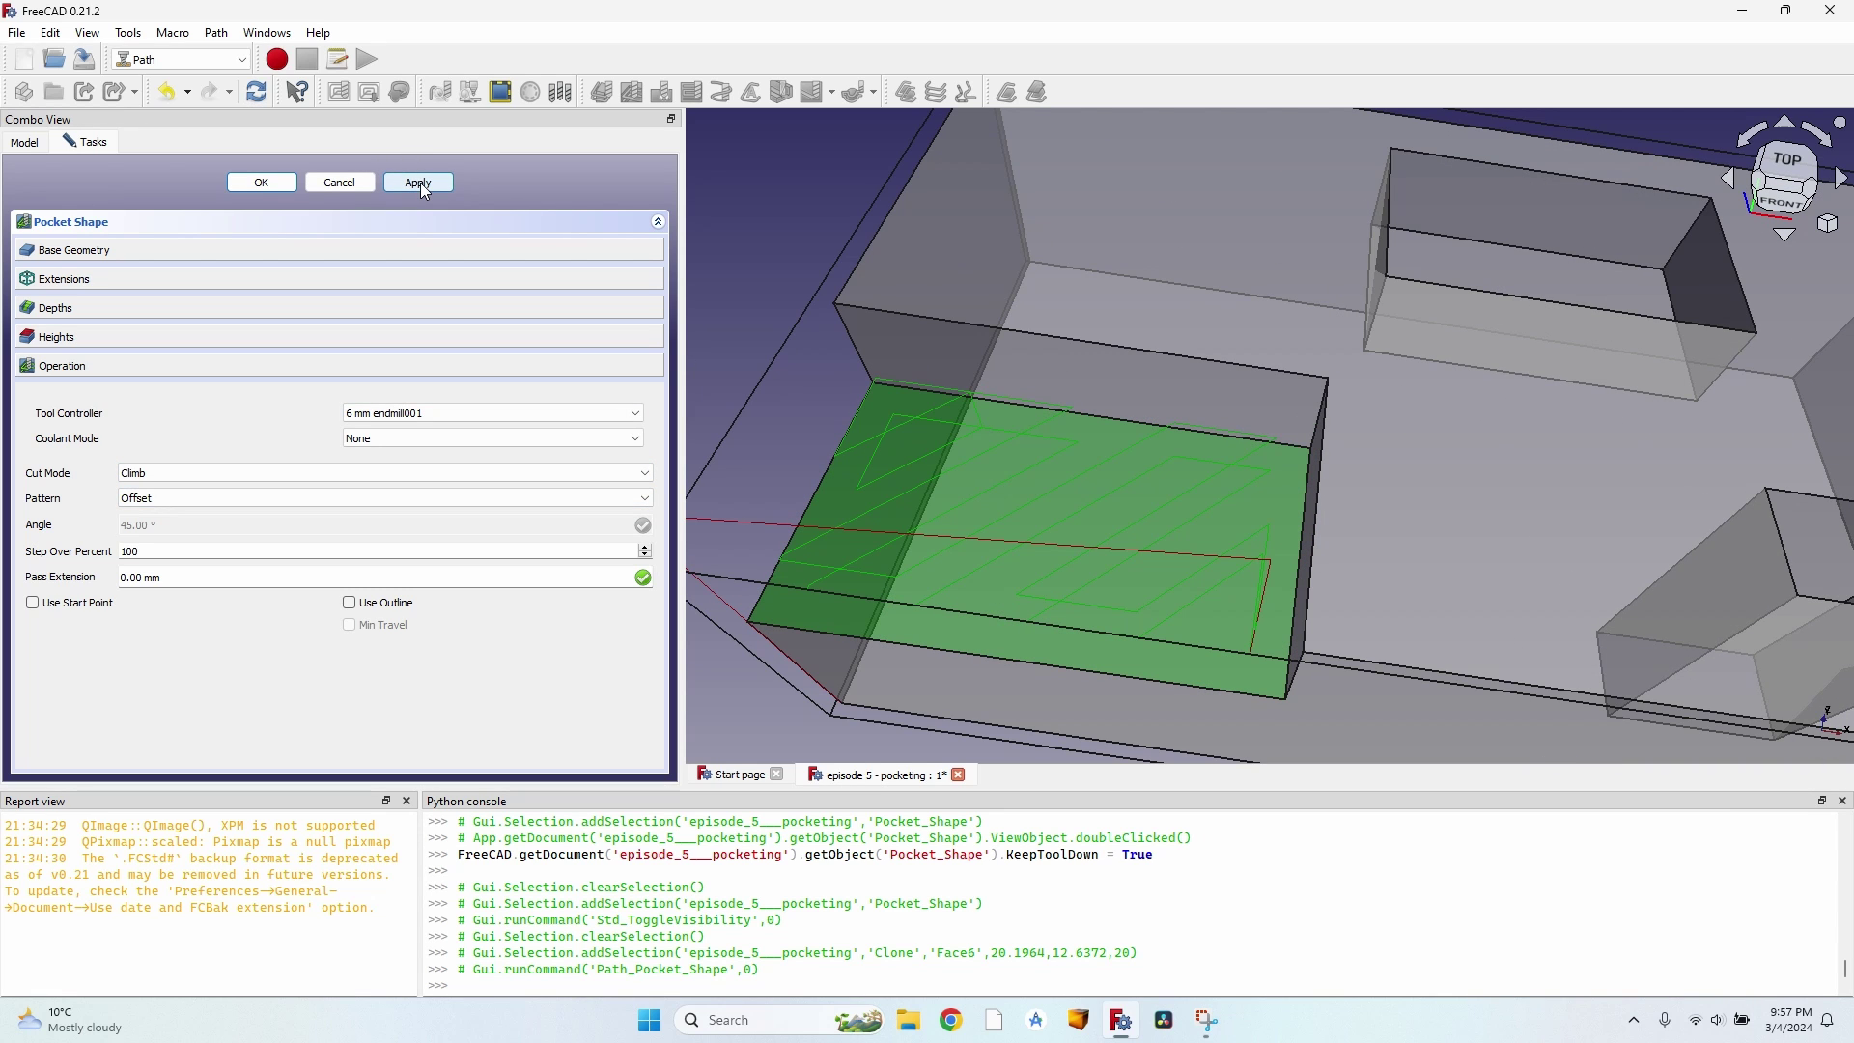
pyautogui.click(420, 183)
# Step: Reduce the pocket's step-over to 50 percent and recompute the toolpath
pyautogui.scroll(-5, 1016, 373)
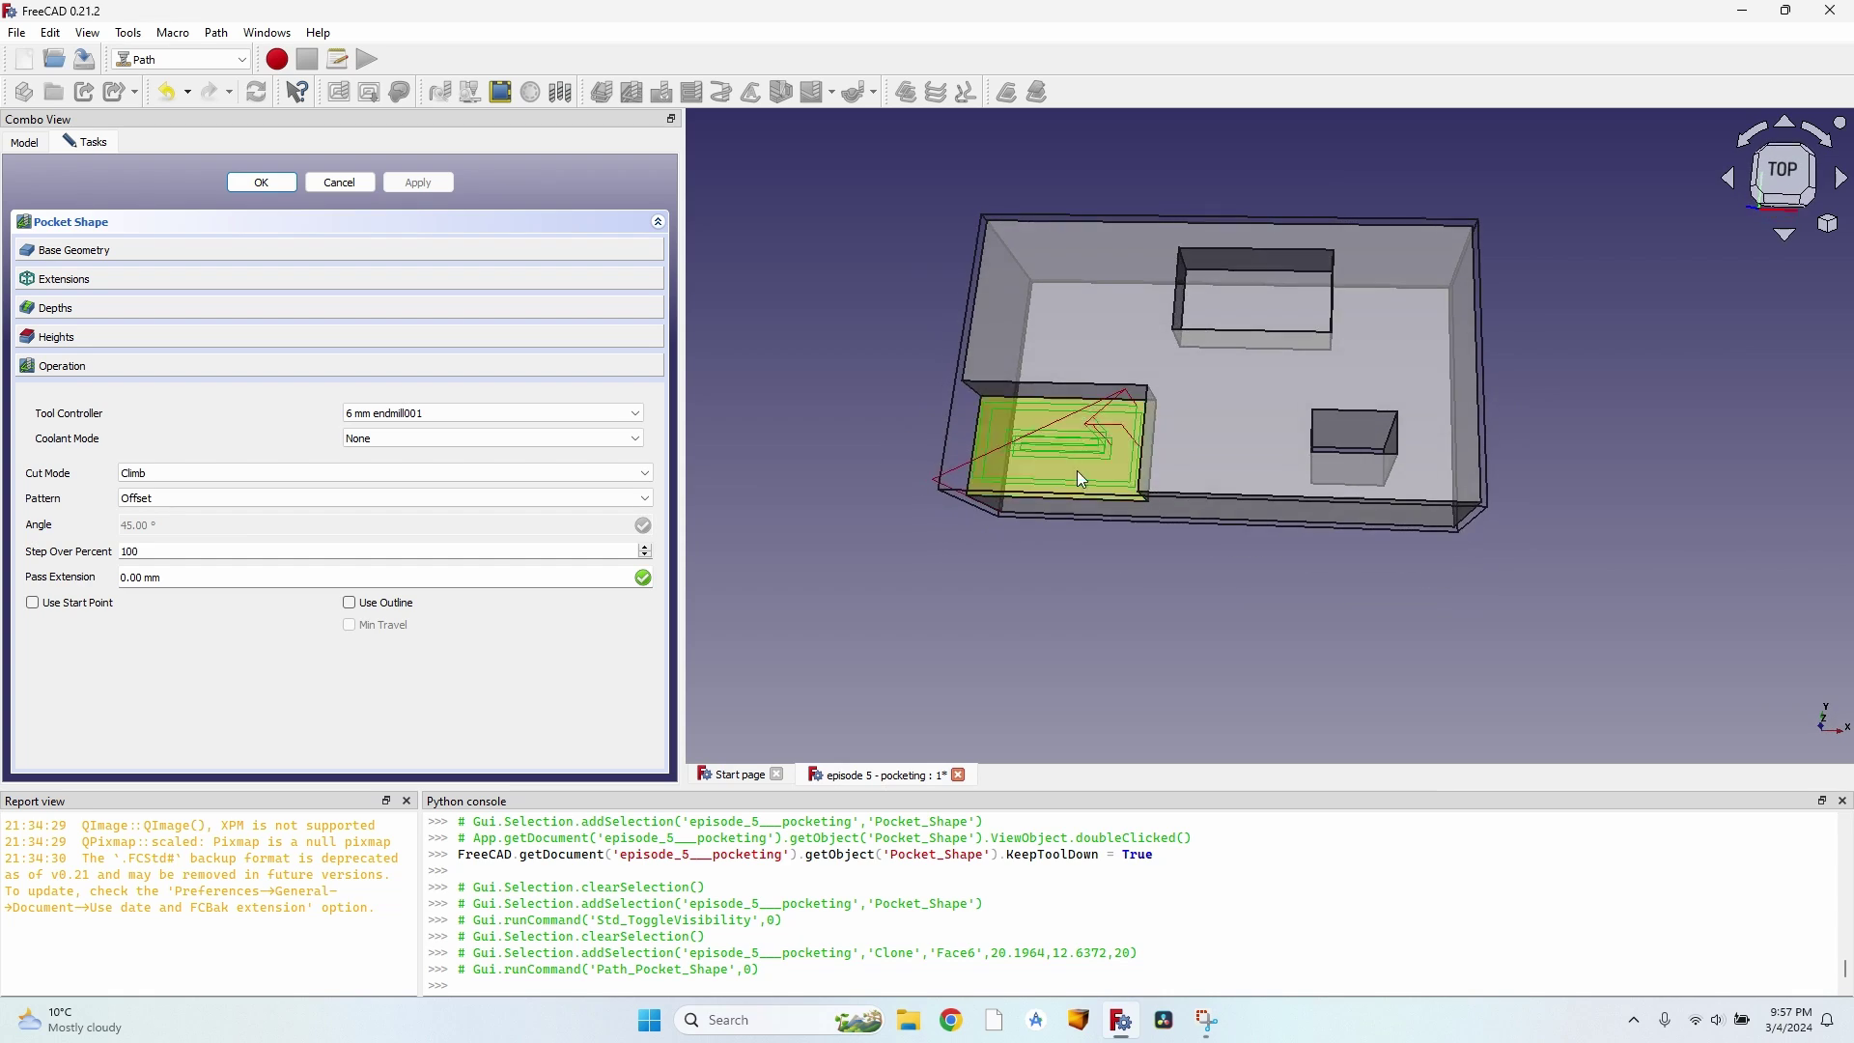
pyautogui.scroll(3, 1056, 444)
pyautogui.scroll(3, 1004, 471)
pyautogui.moveTo(999, 466); pyautogui.dragTo(1324, 524, button='middle')
pyautogui.scroll(-3, 1114, 357)
pyautogui.scroll(3, 1114, 356)
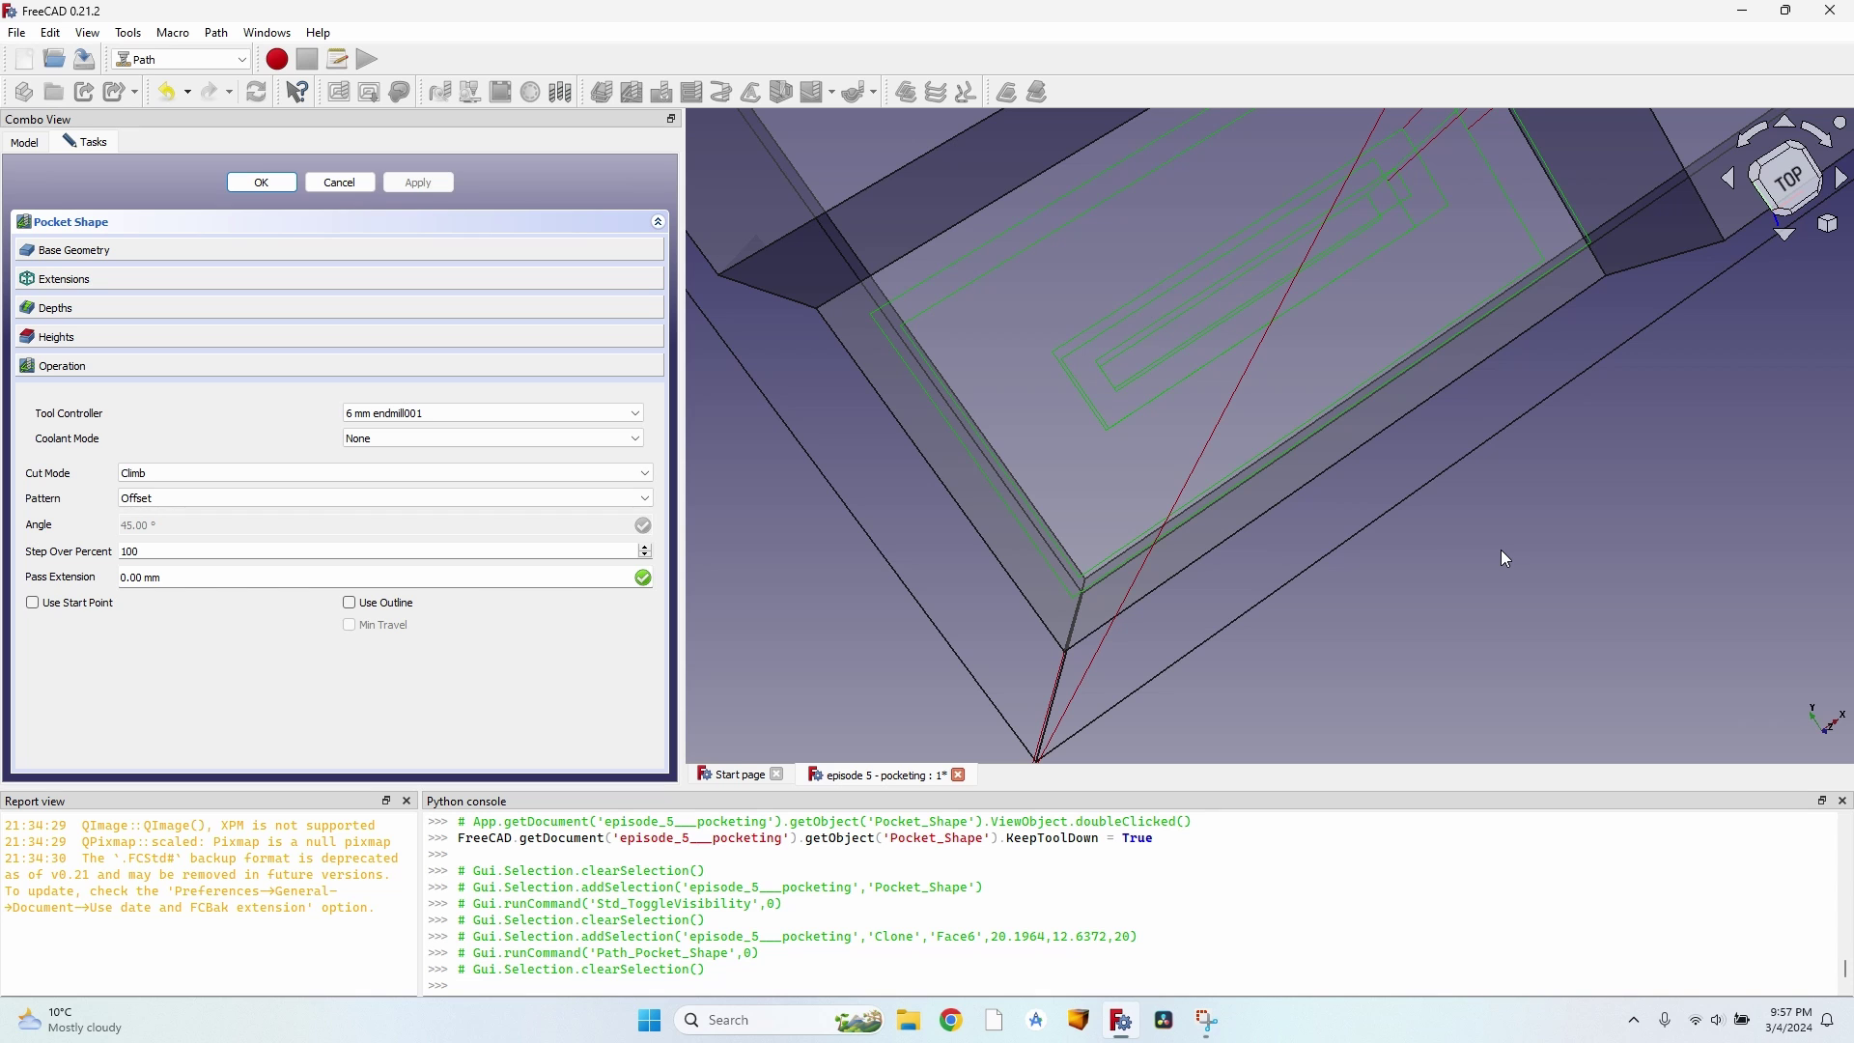
pyautogui.moveTo(1501, 551); pyautogui.dragTo(830, 319, button='middle')
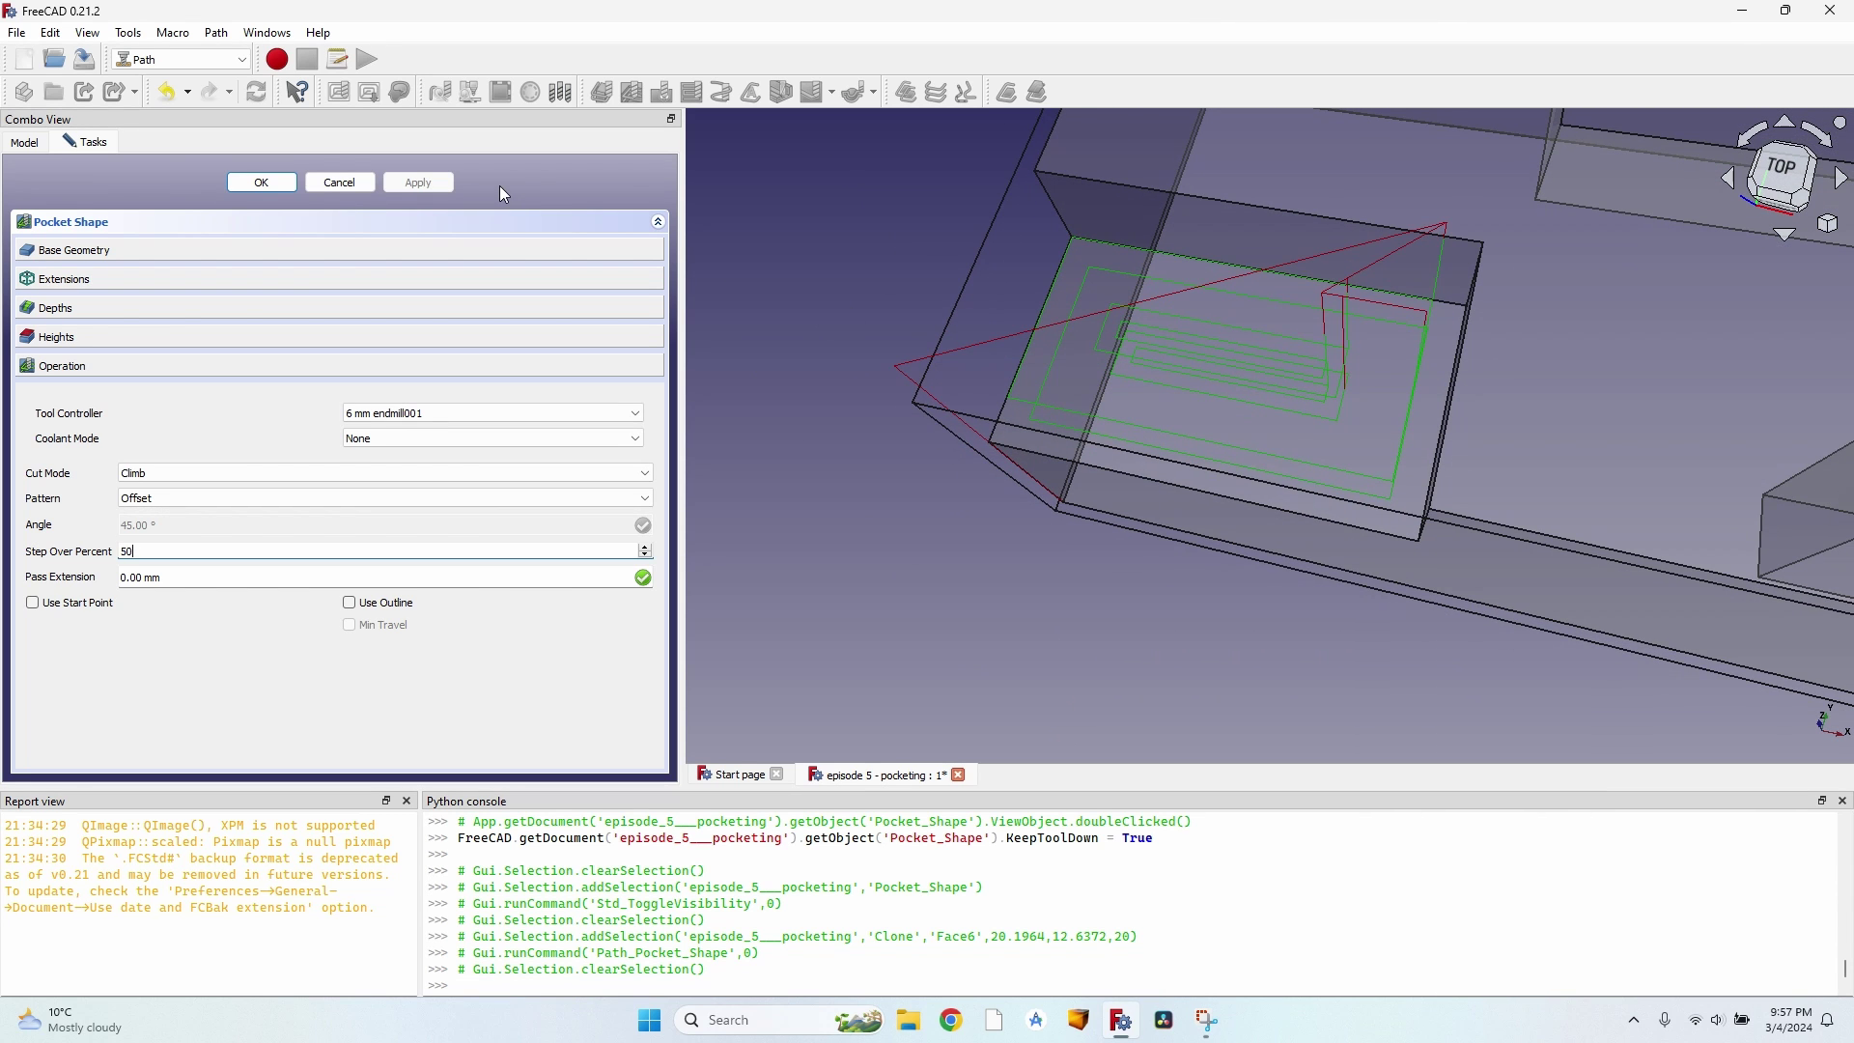
pyautogui.click(431, 181)
pyautogui.click(434, 182)
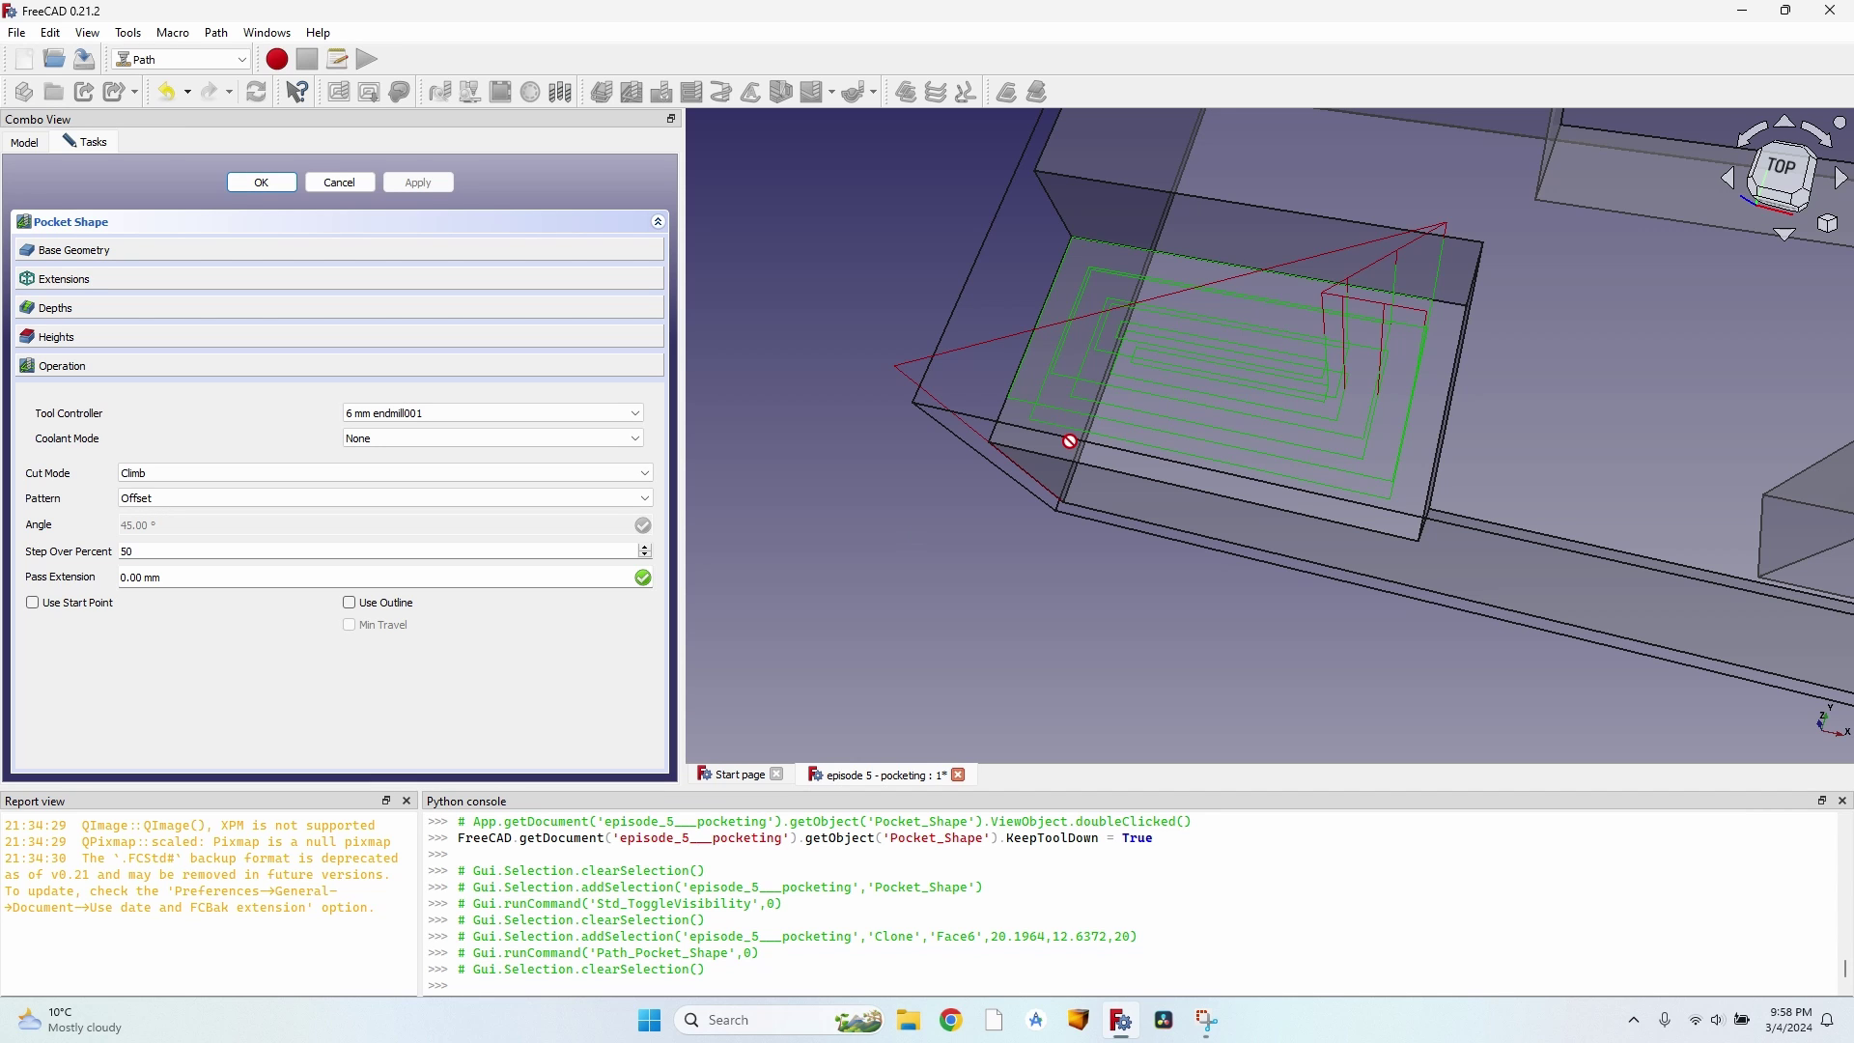
# Step: Accept the Pocket_Shape001 settings and select the Job
pyautogui.scroll(5, 913, 539)
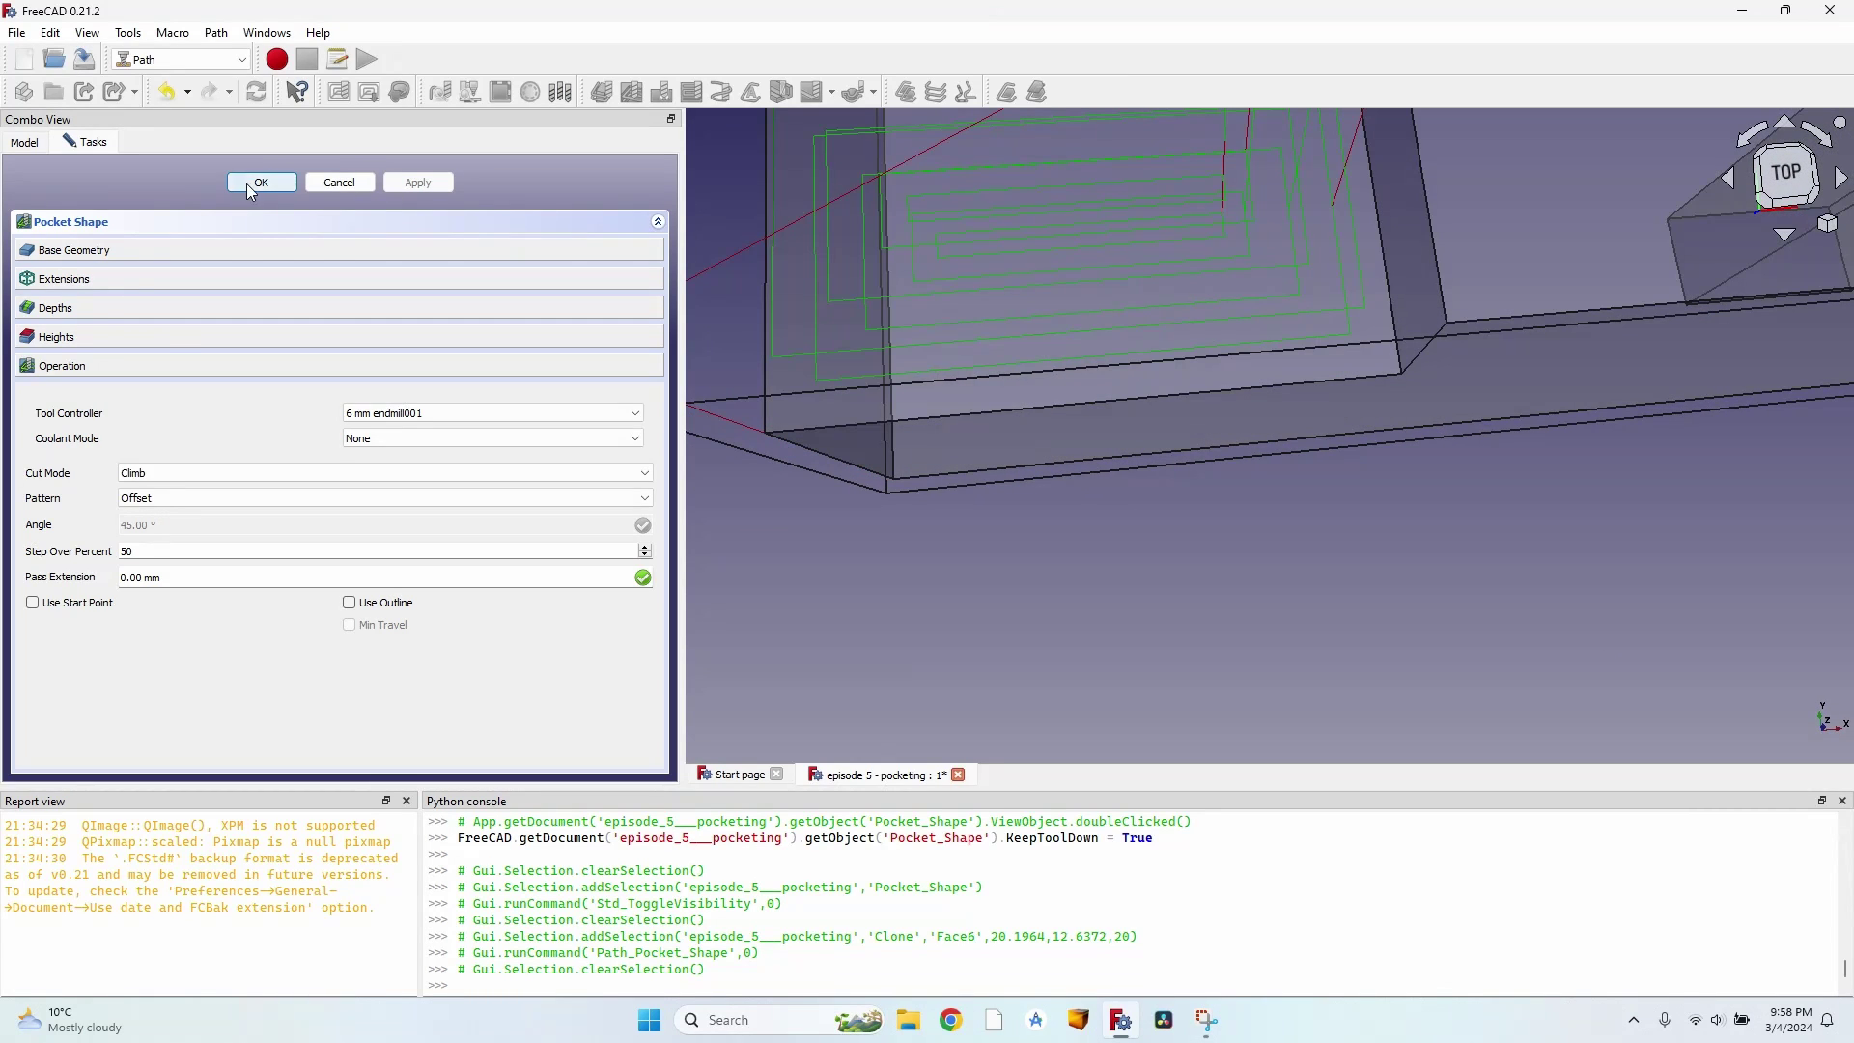
pyautogui.click(261, 182)
pyautogui.click(74, 277)
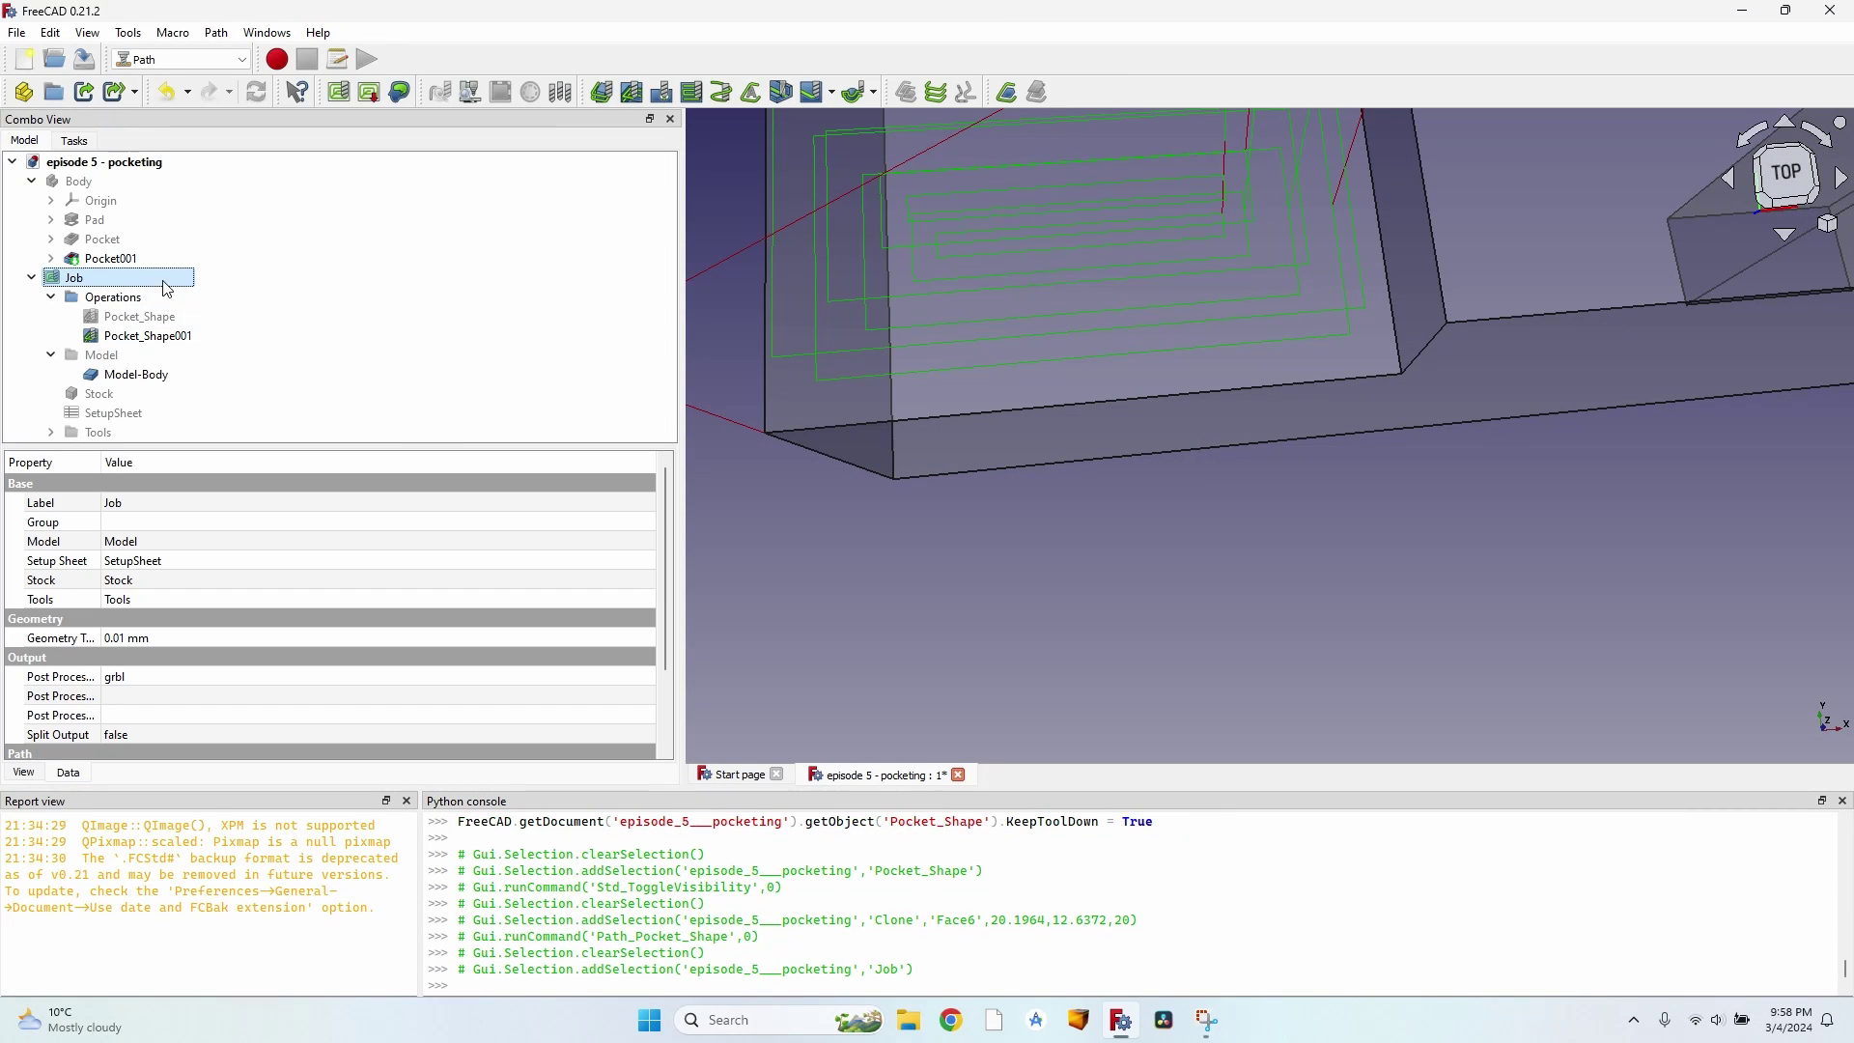
# Step: Deactivate the first Pocket_Shape operation and reselect the Job
pyautogui.click(473, 93)
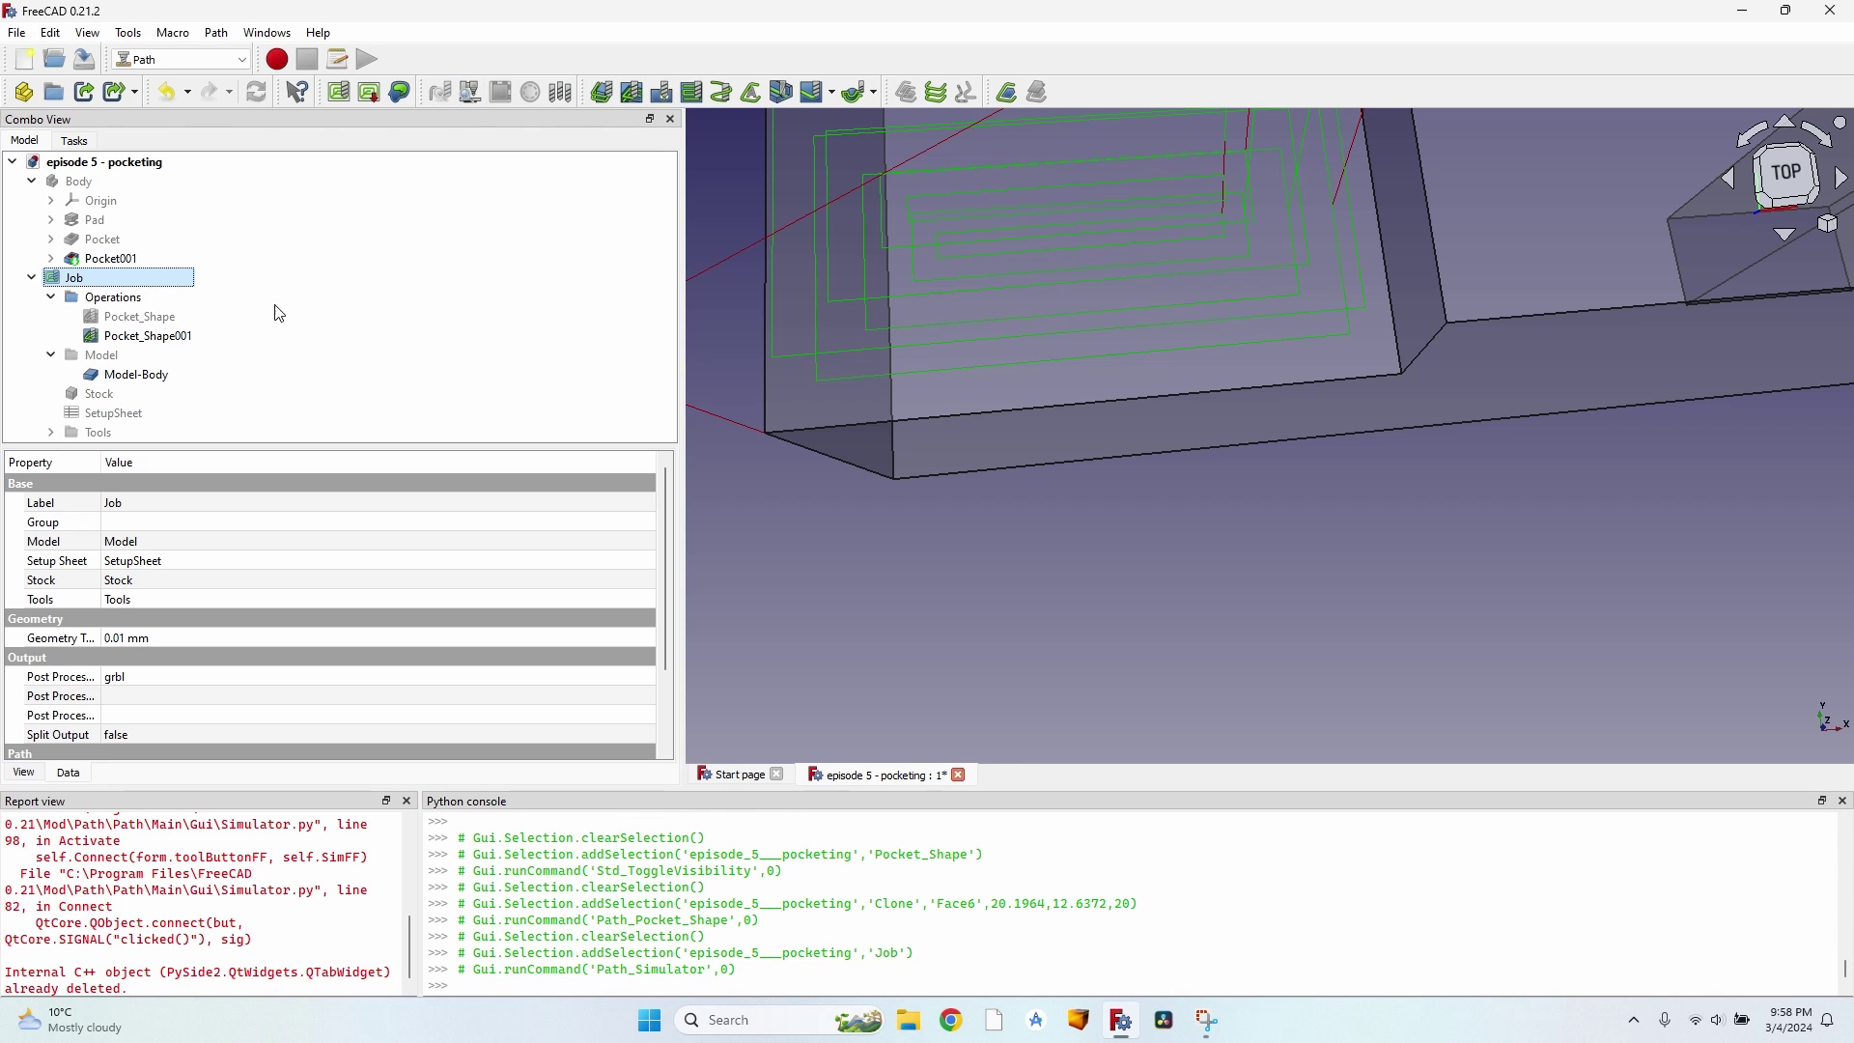
pyautogui.click(146, 317)
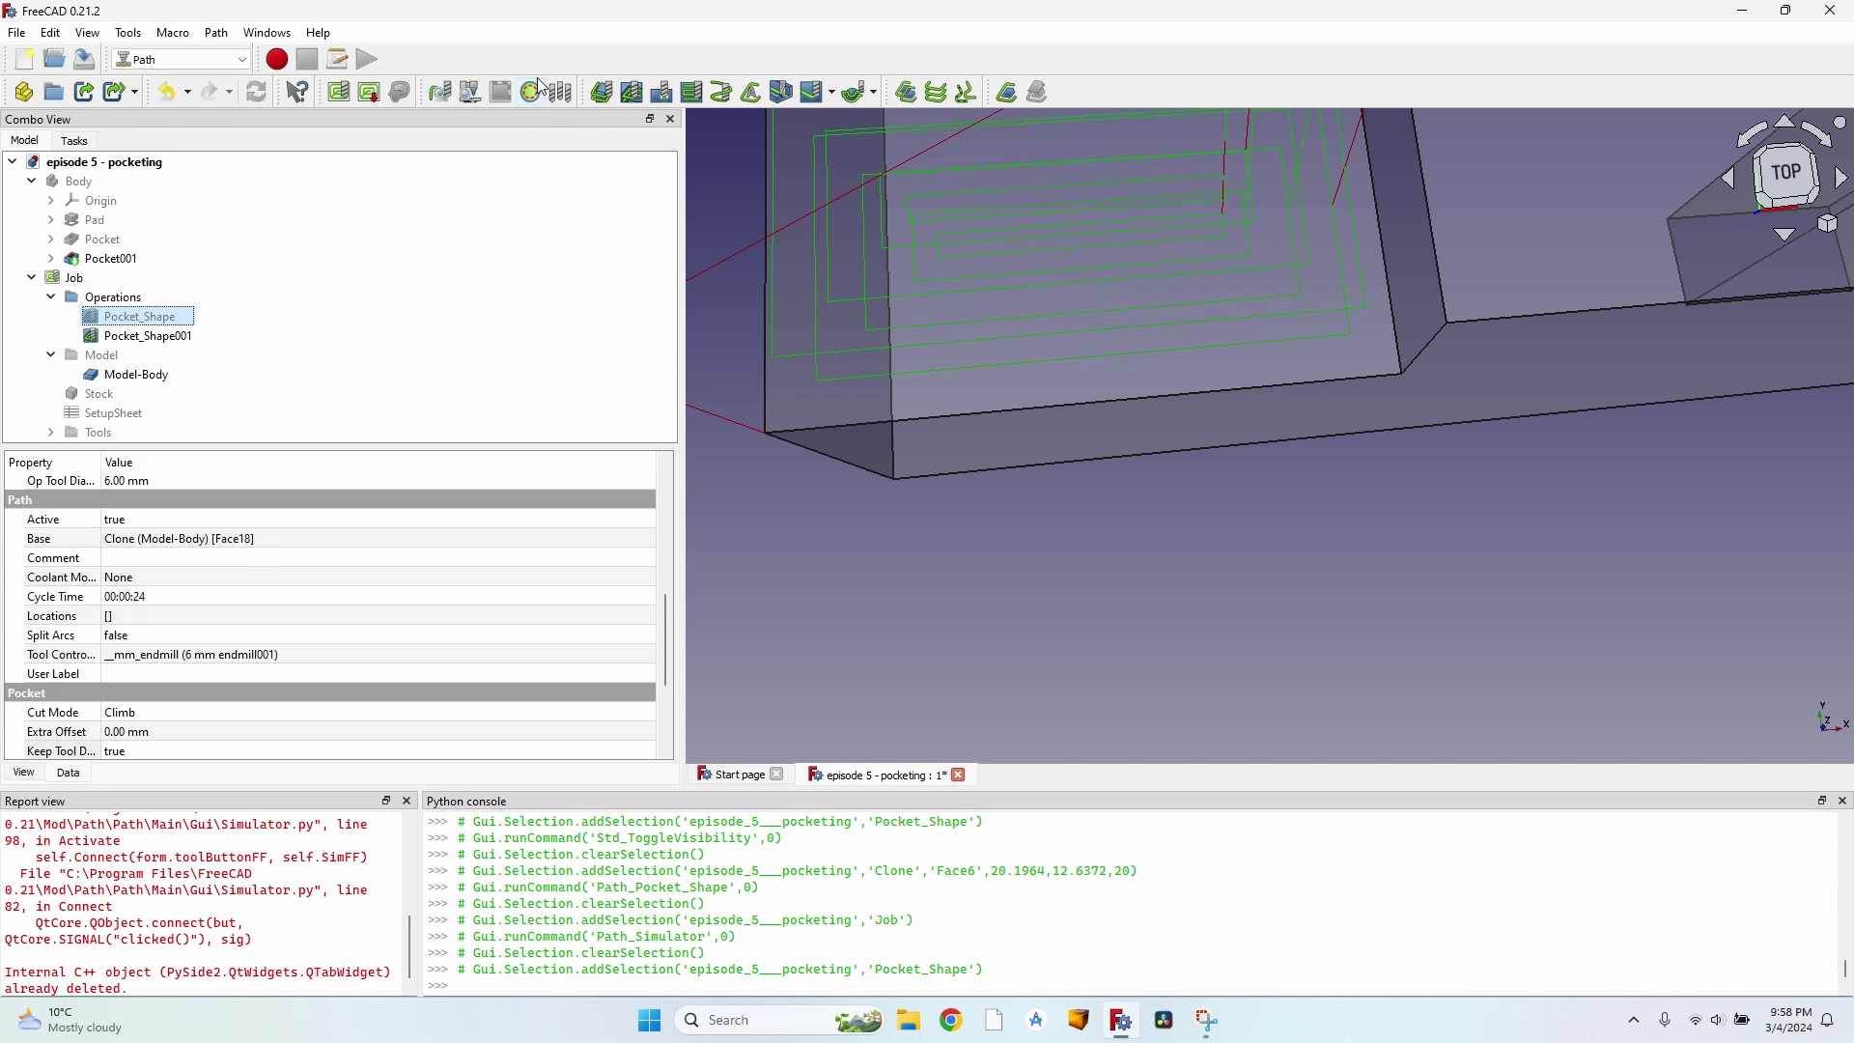
pyautogui.click(530, 93)
pyautogui.click(74, 279)
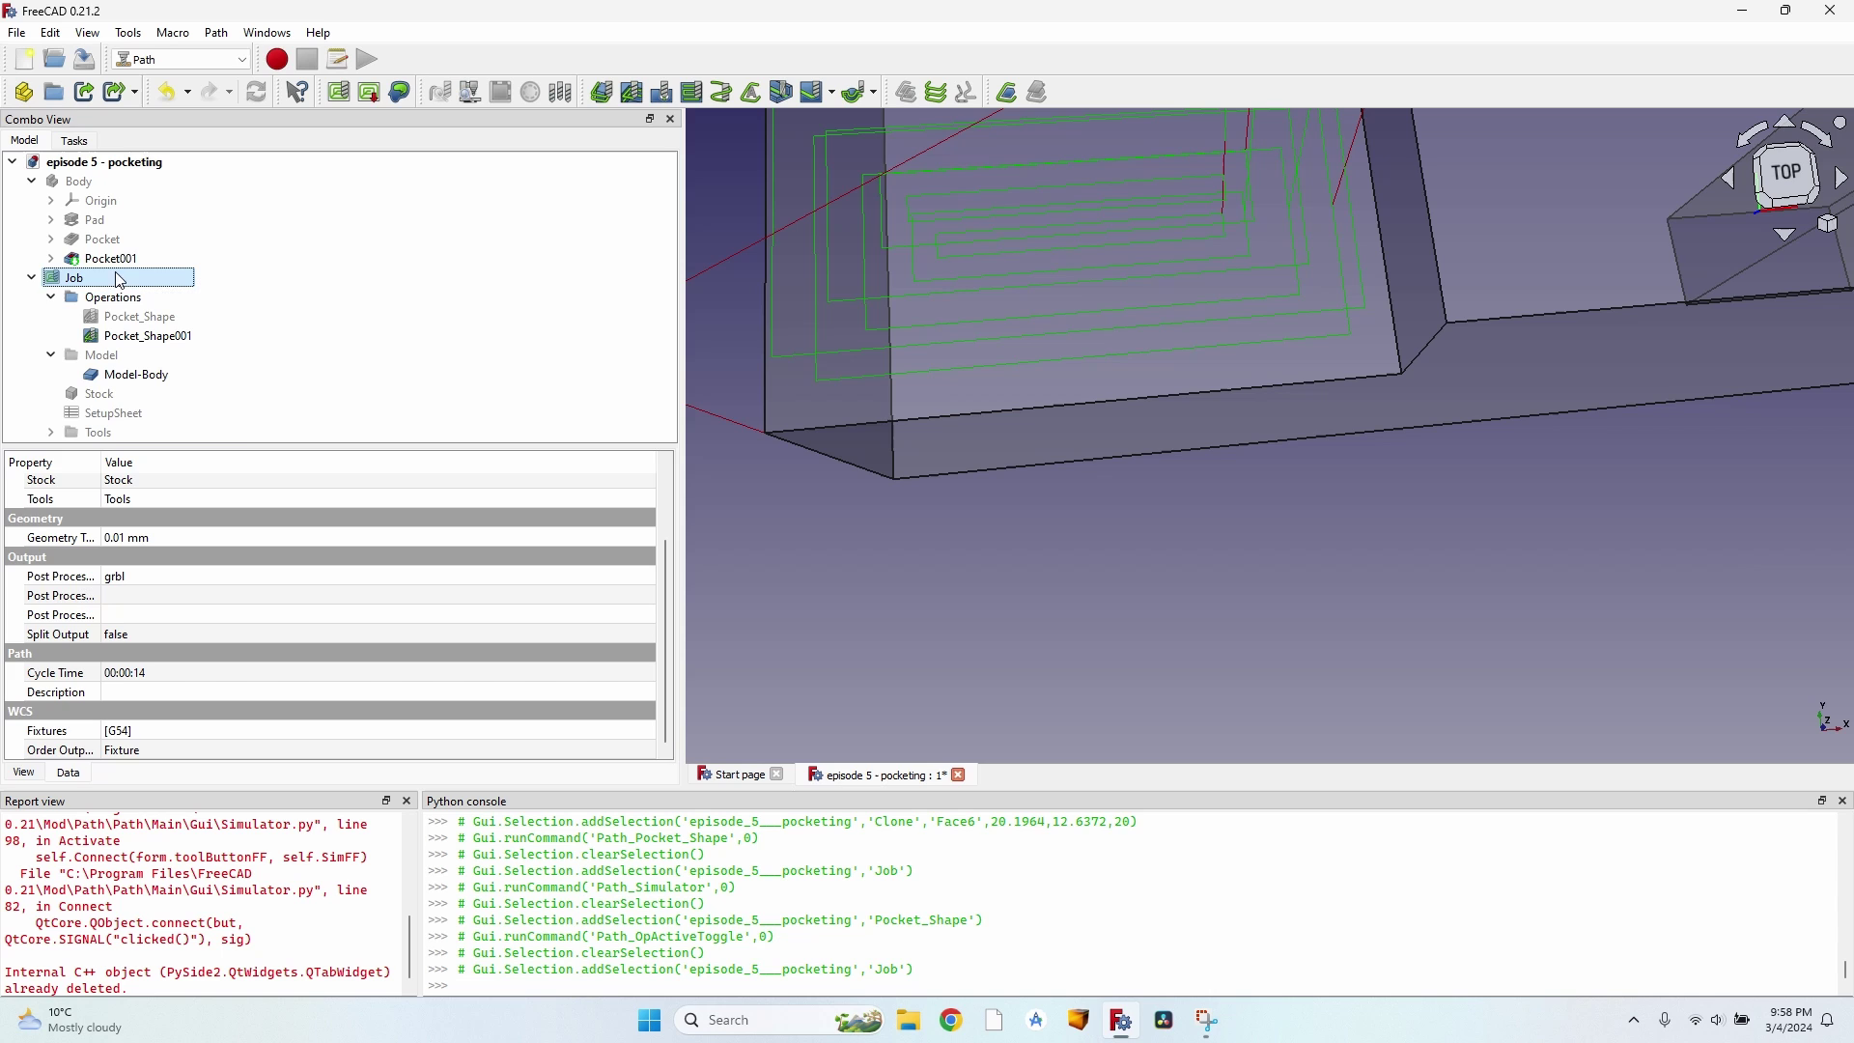
# Step: Simulate the Job so only Pocket_Shape001 cuts the stock, then close the simulator
pyautogui.click(472, 94)
pyautogui.scroll(-5, 925, 425)
pyautogui.moveTo(1097, 501); pyautogui.dragTo(933, 529, button='middle')
pyautogui.click(296, 267)
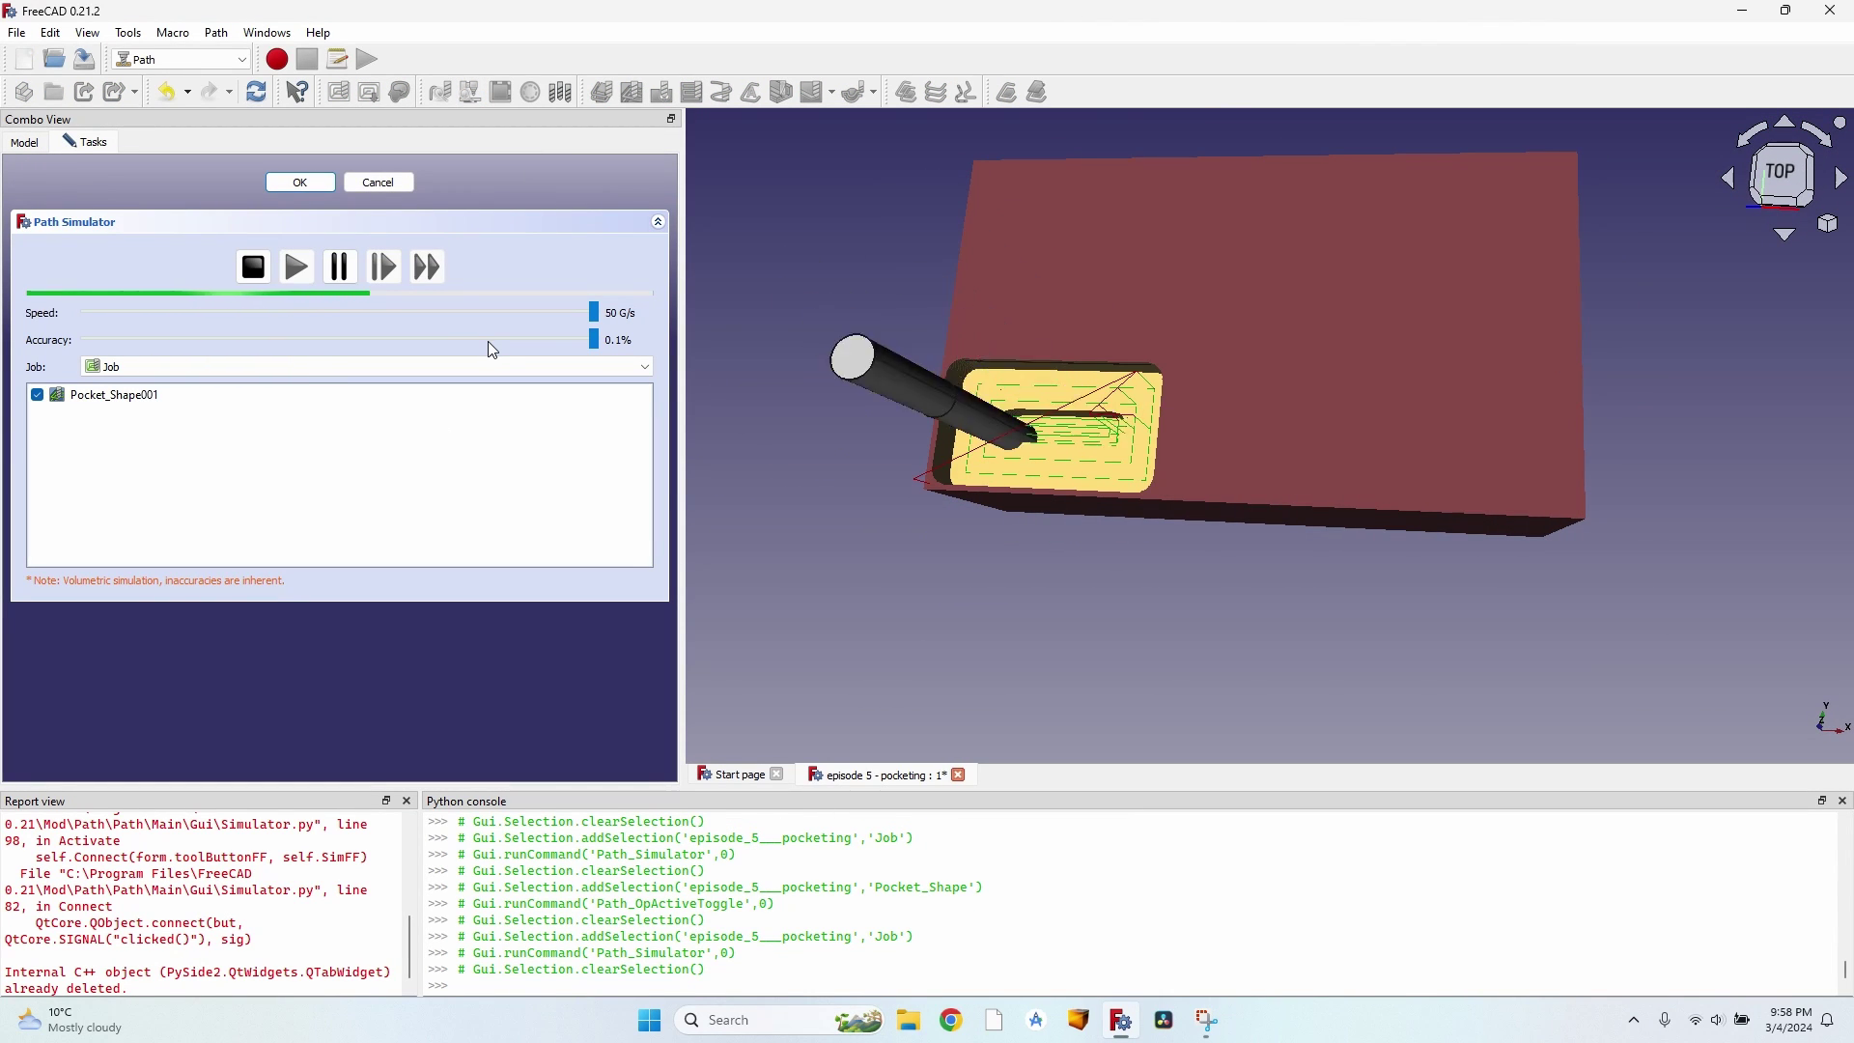
pyautogui.moveTo(884, 603); pyautogui.dragTo(927, 496, button='middle')
pyautogui.scroll(6, 956, 416)
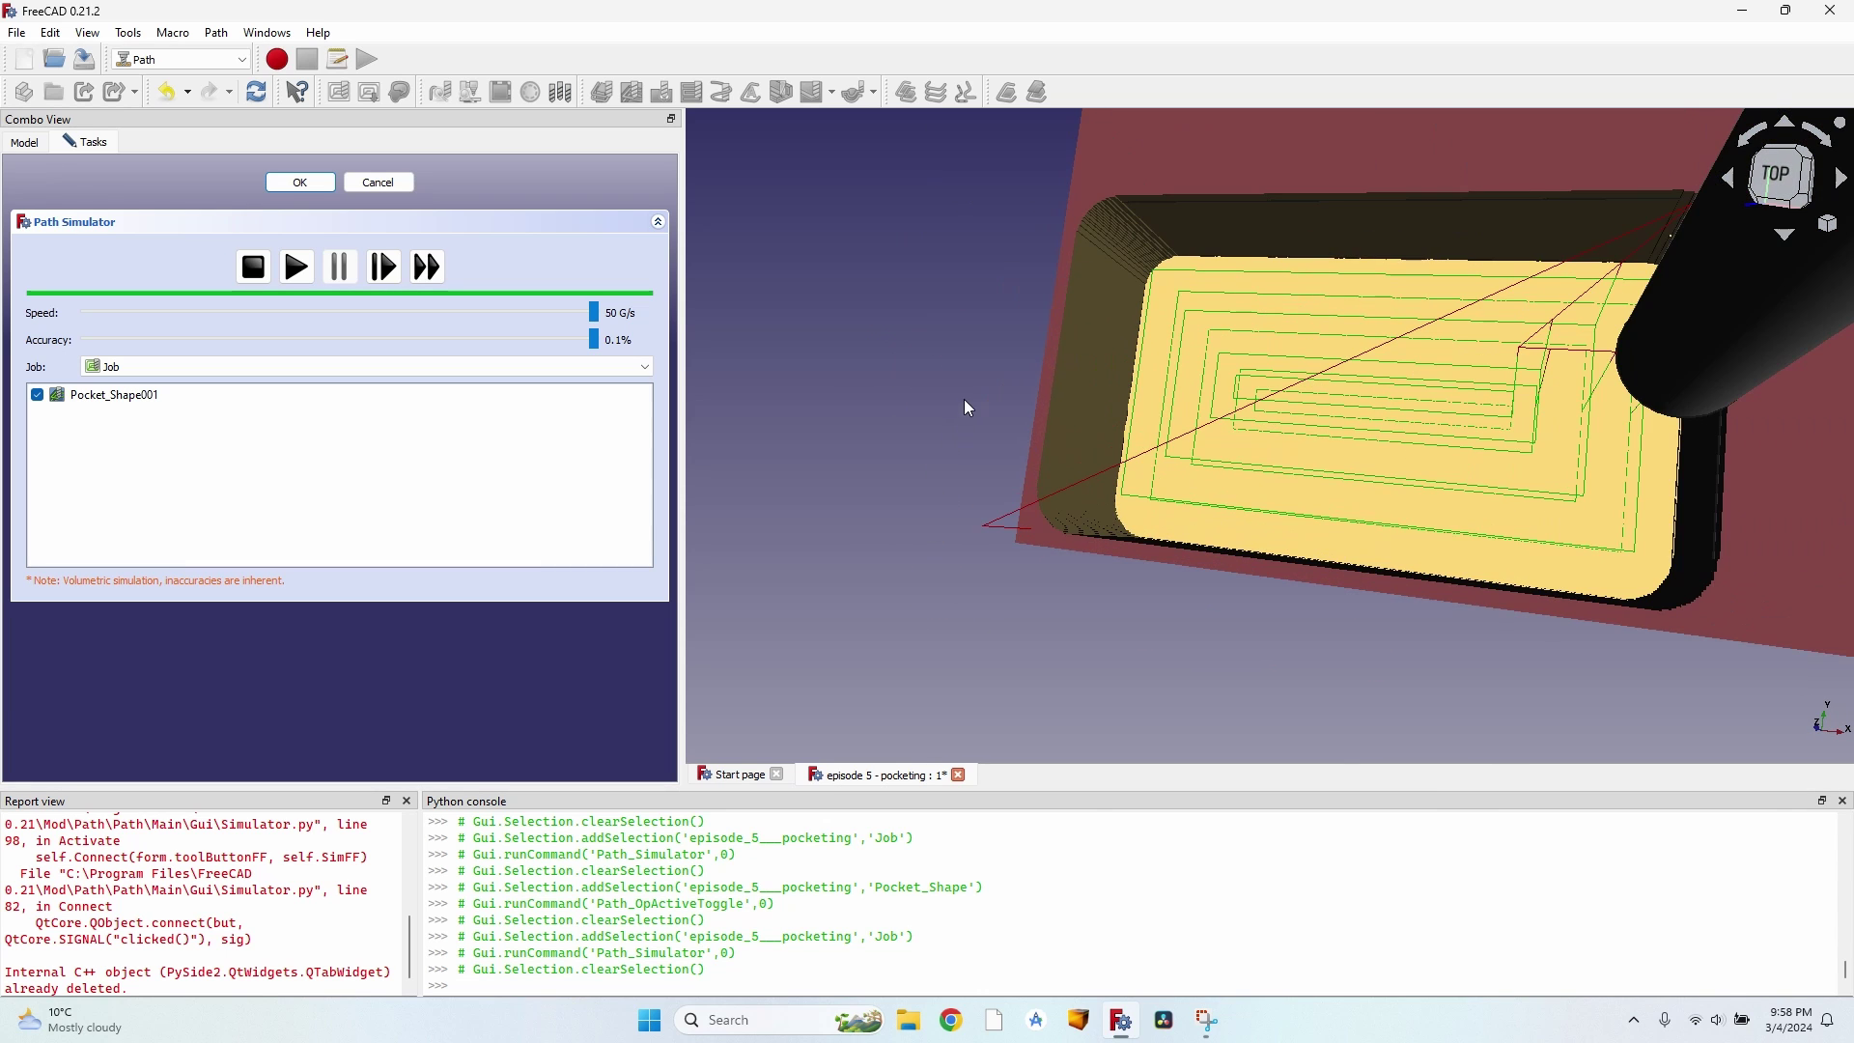
pyautogui.moveTo(969, 399); pyautogui.dragTo(1073, 314, button='middle')
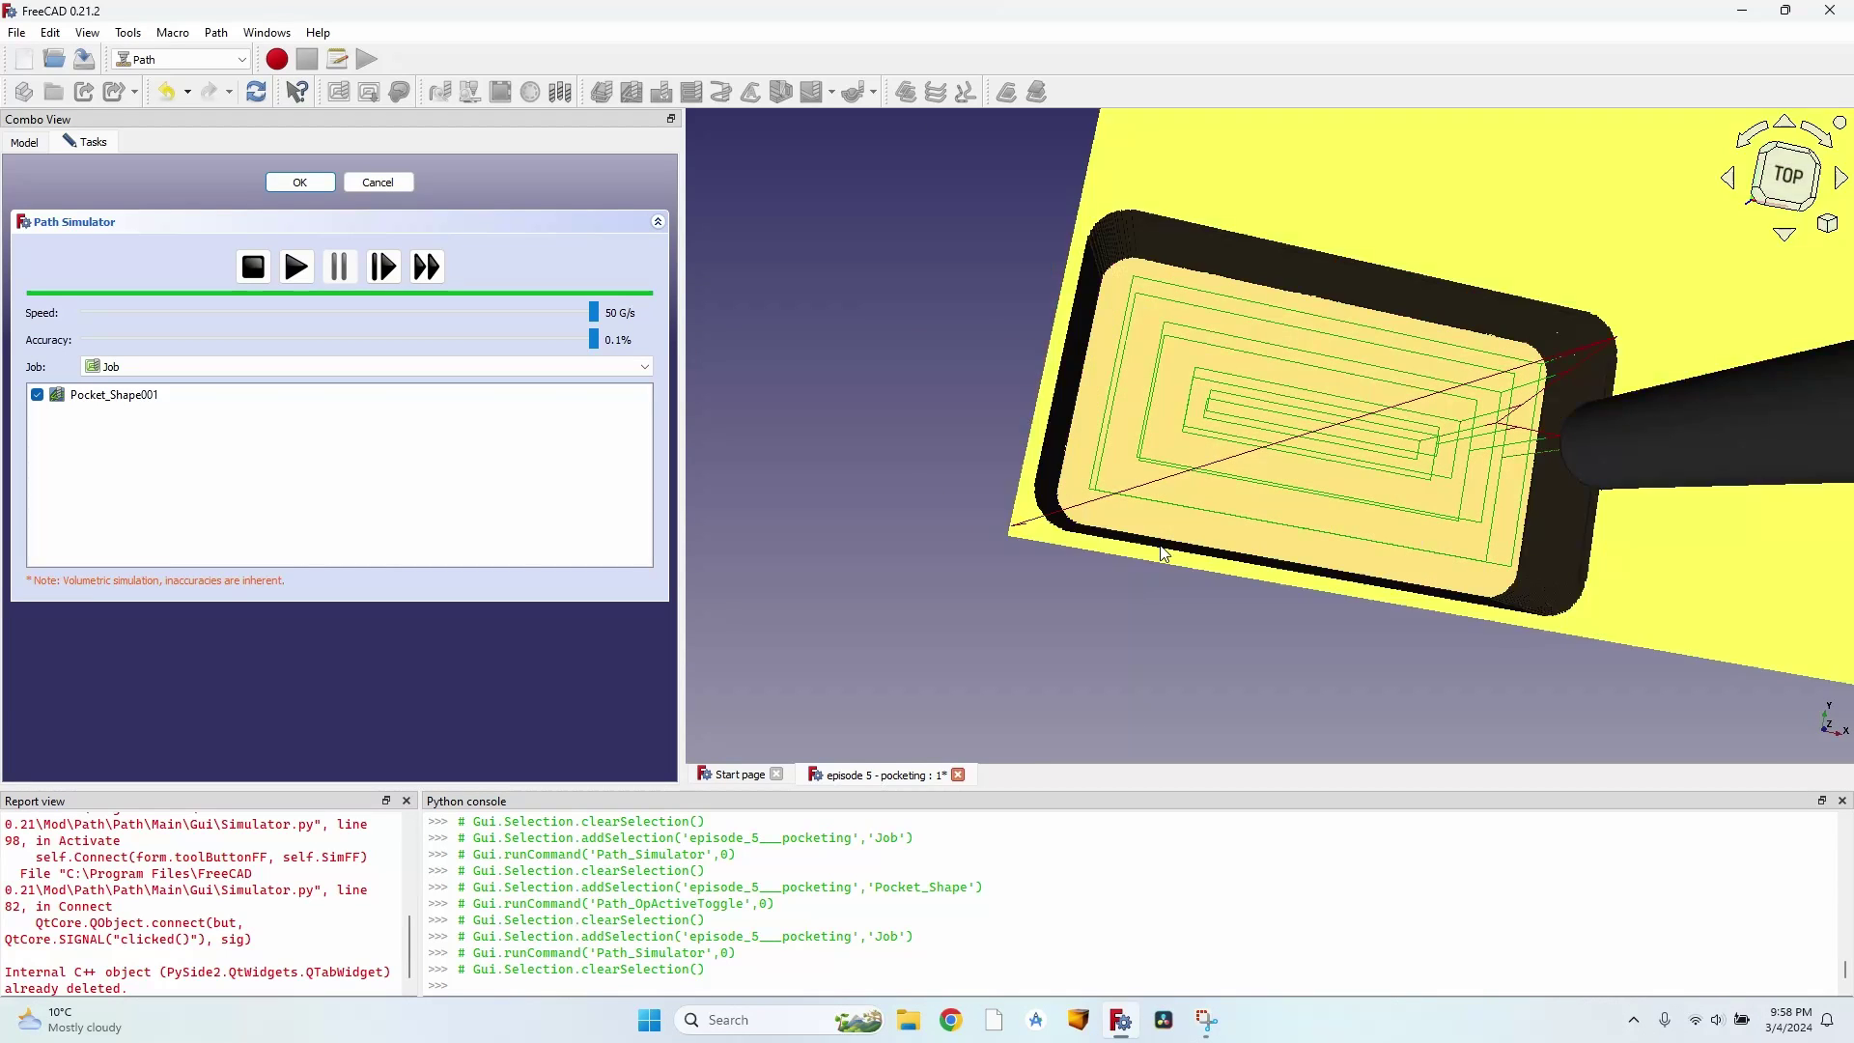
pyautogui.click(389, 183)
pyautogui.scroll(-3, 1078, 397)
pyautogui.scroll(1, 1175, 362)
pyautogui.moveTo(1175, 362); pyautogui.dragTo(1116, 392, button='middle')
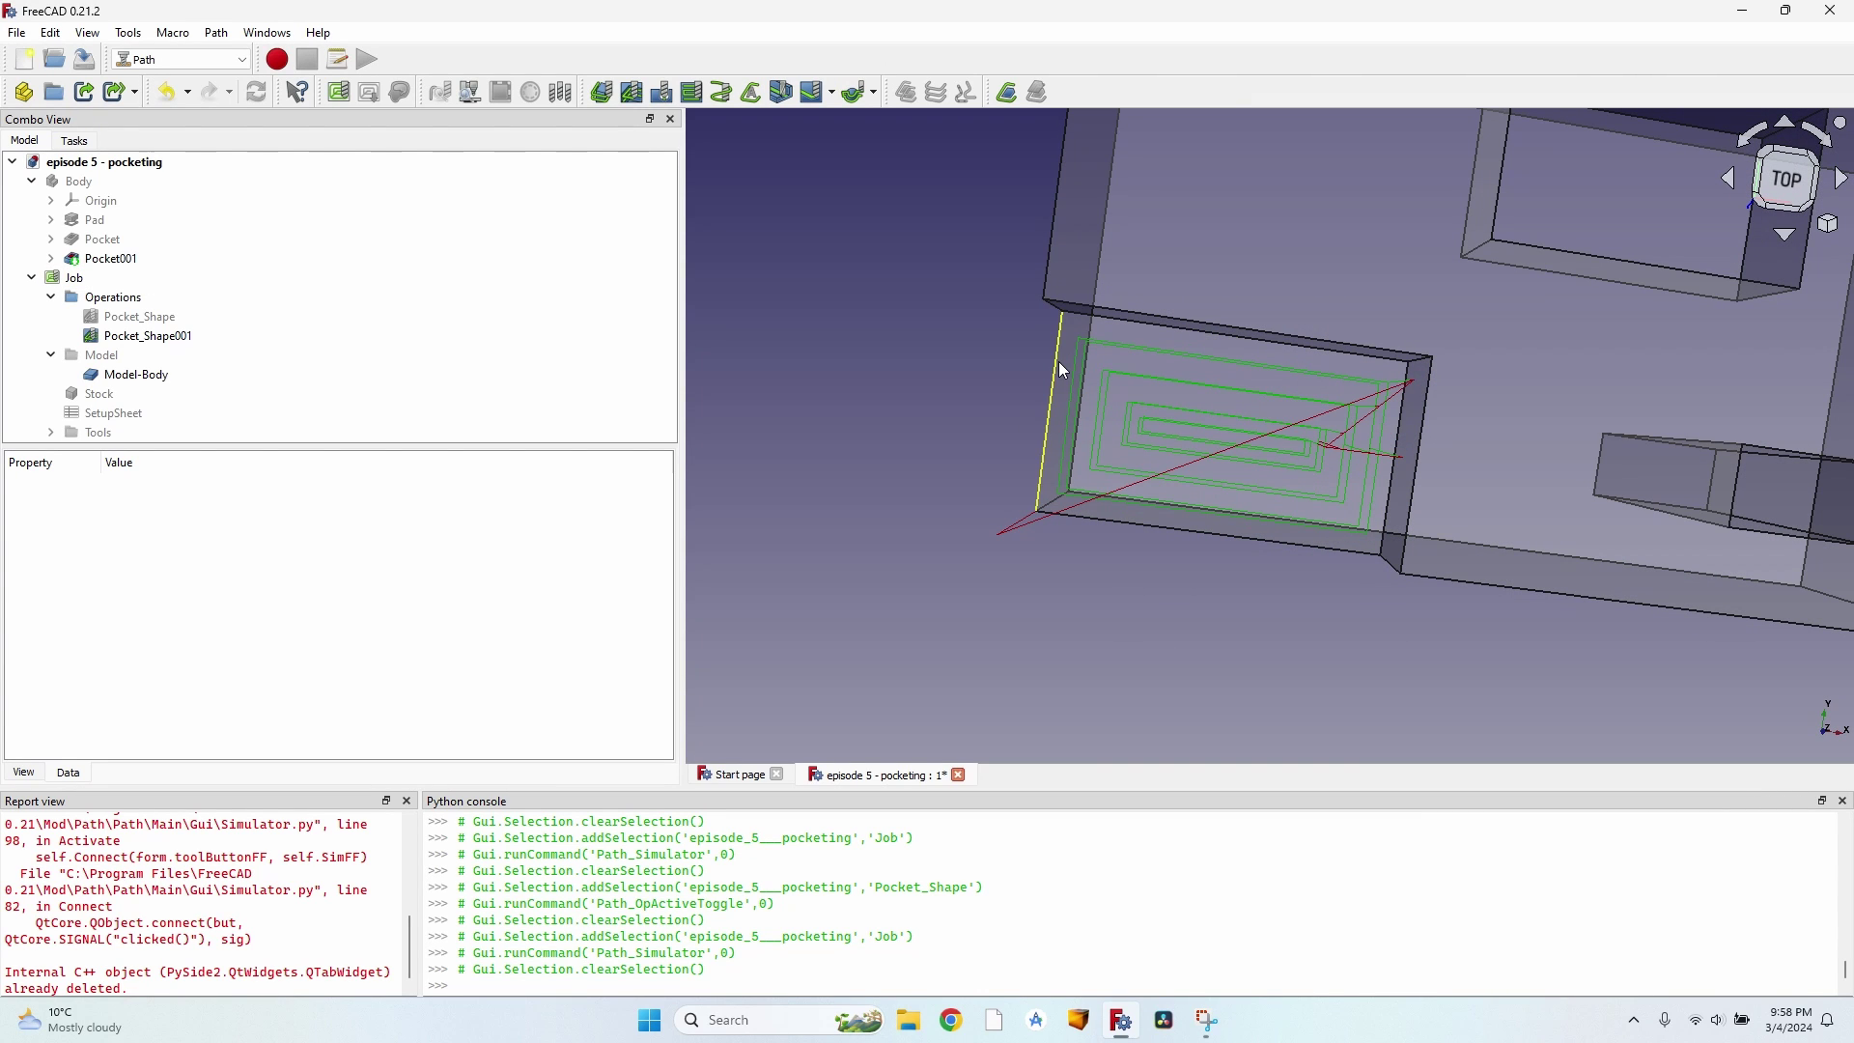
# Step: Enable extensions on Pocket_Shape001, turn on the Wire(5,31) extension, and apply it
pyautogui.moveTo(1170, 519); pyautogui.dragTo(1182, 472, button='middle')
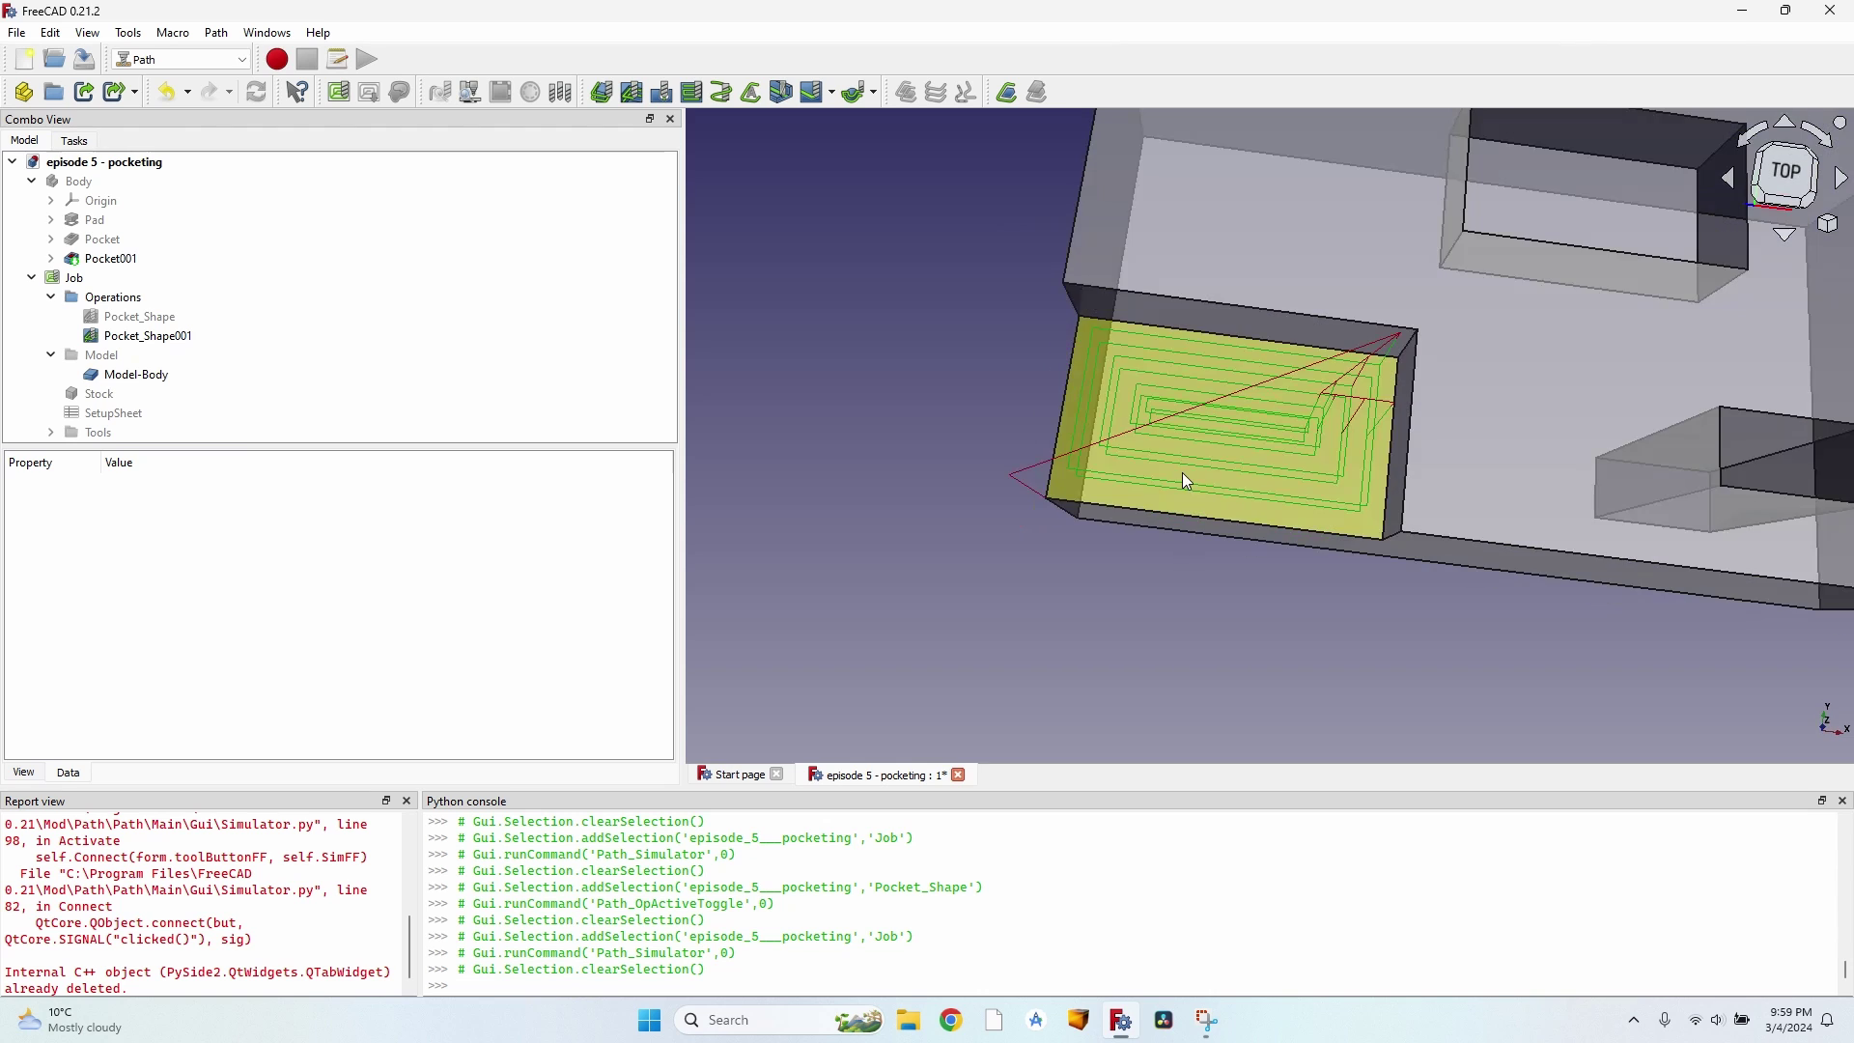
pyautogui.doubleClick(184, 337)
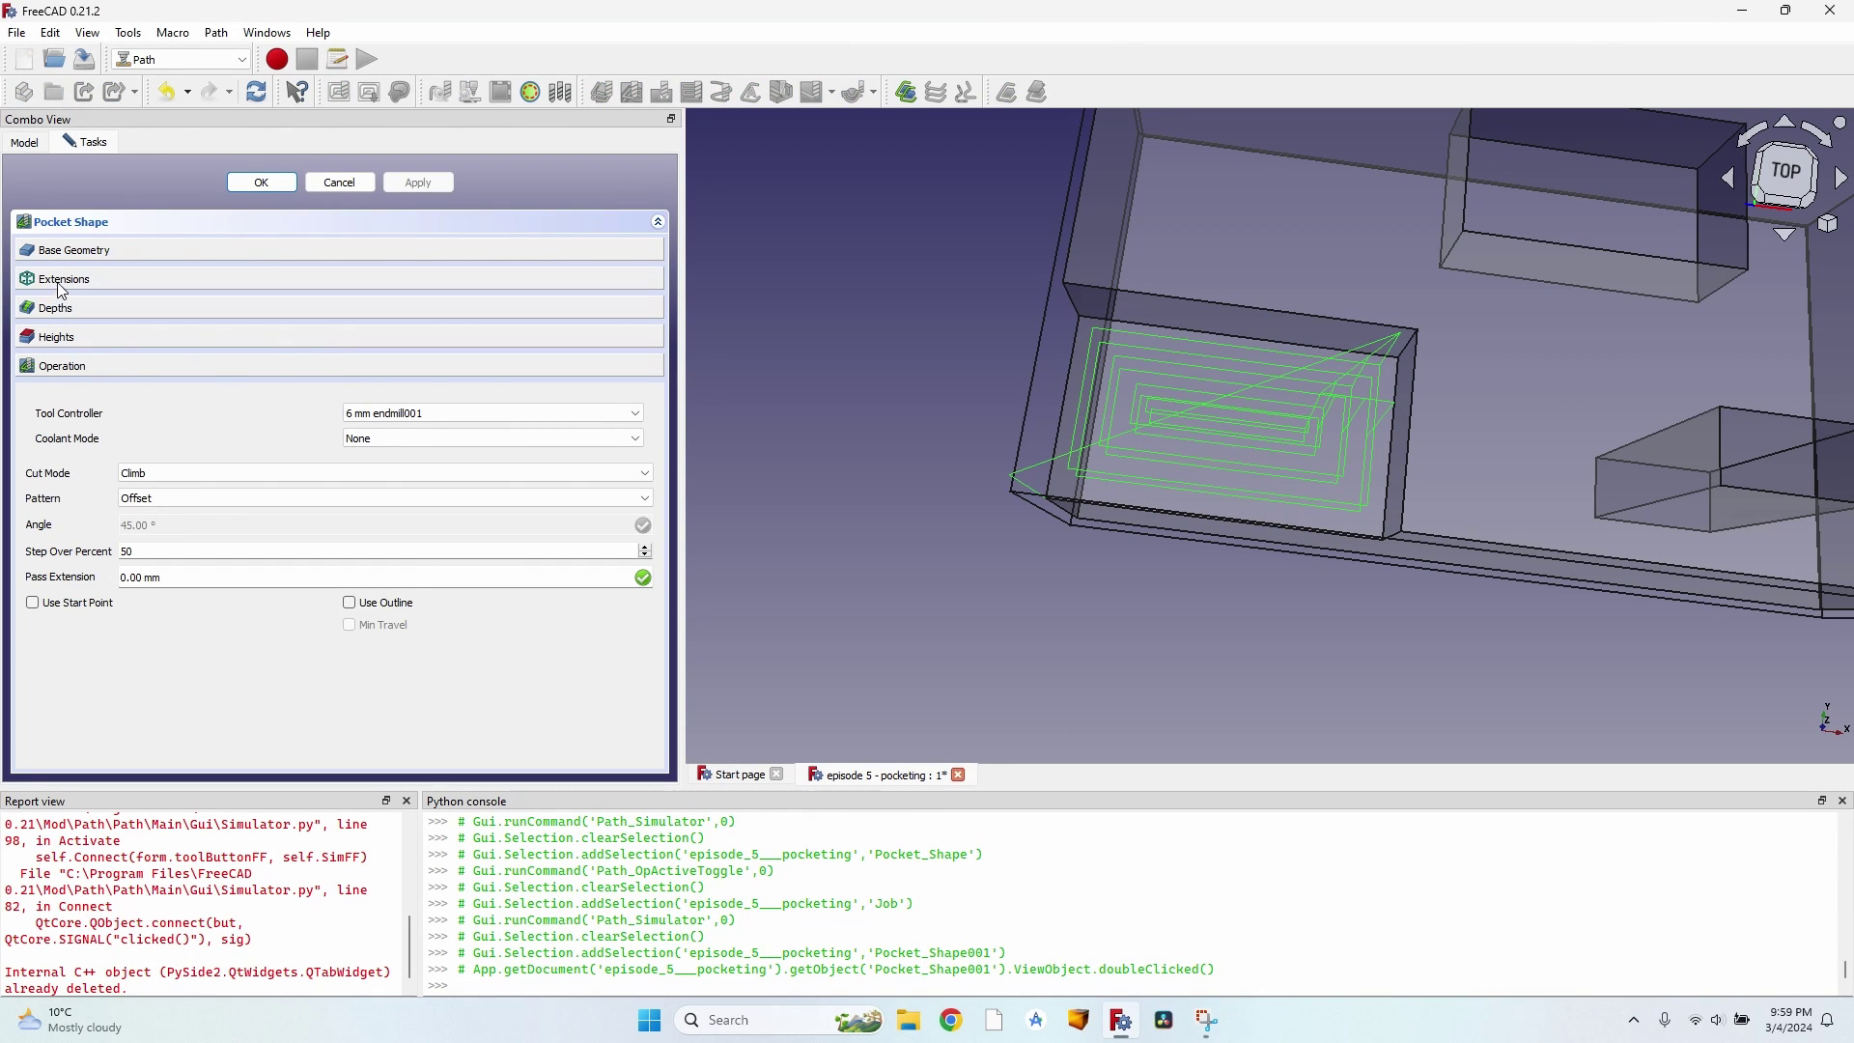
pyautogui.click(66, 282)
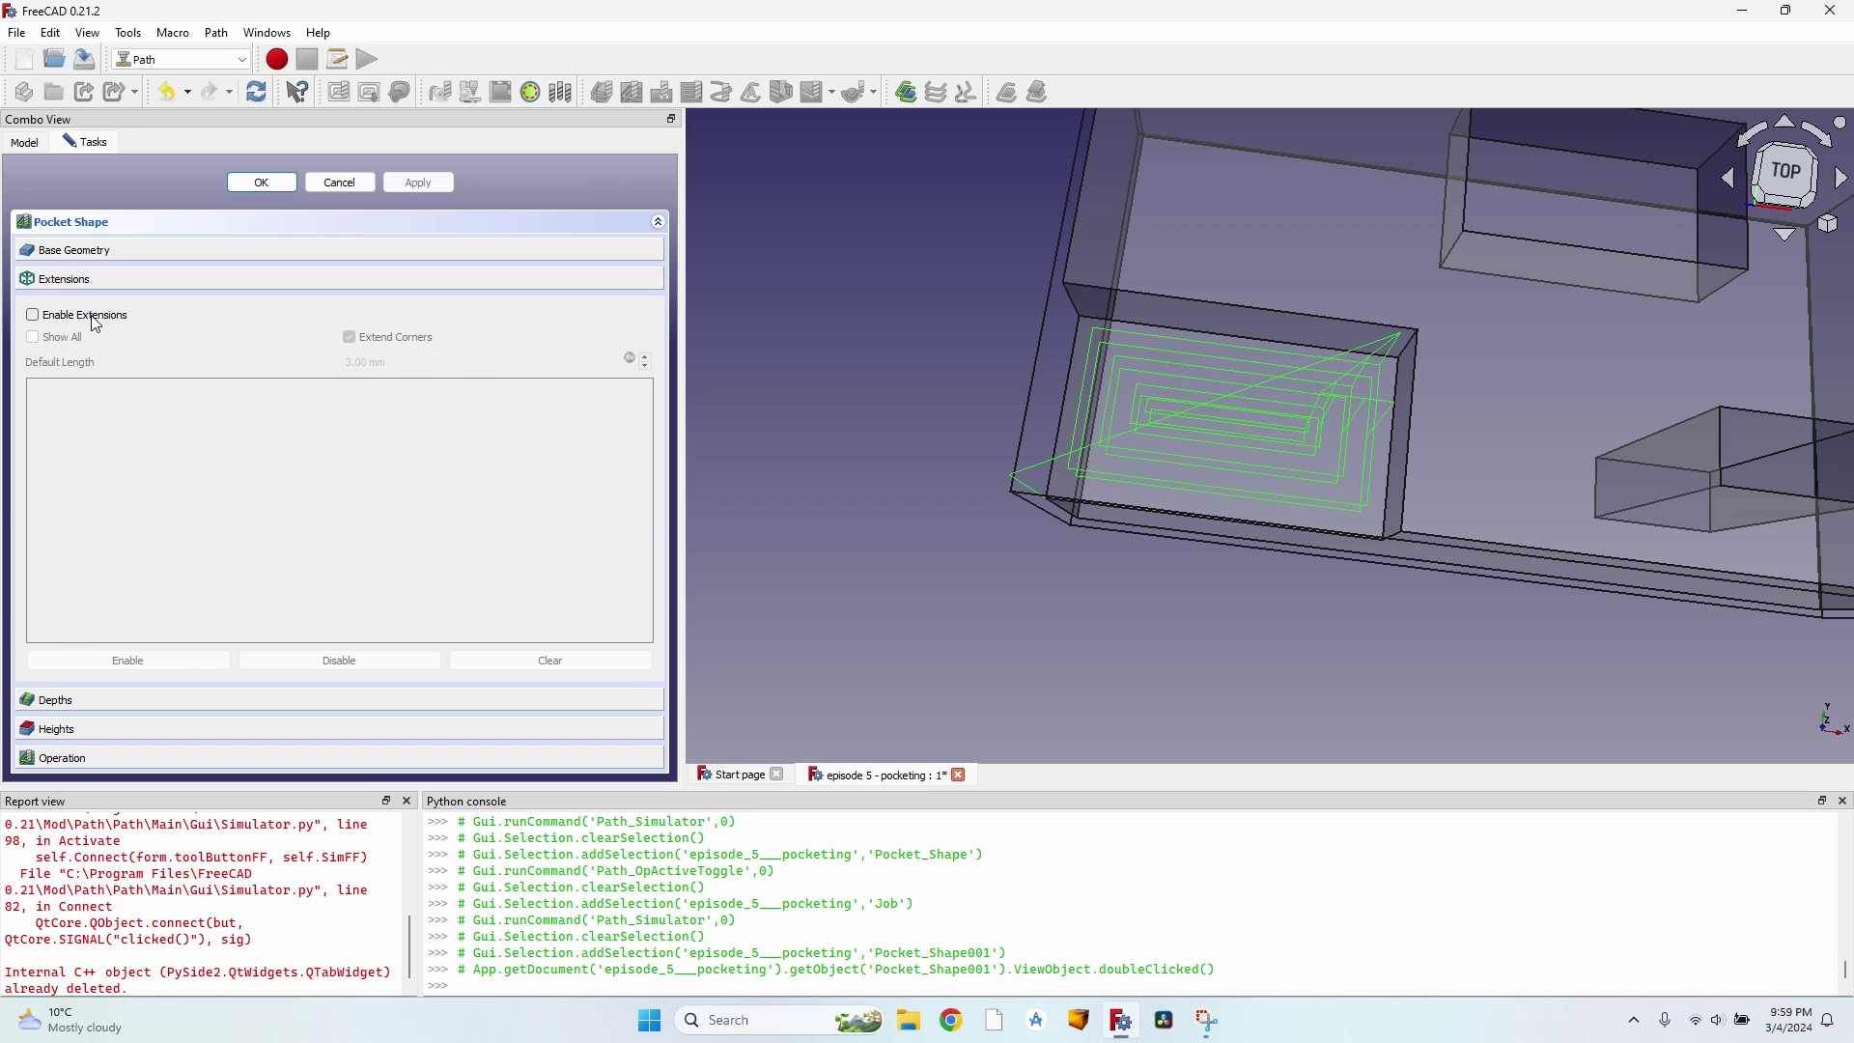
pyautogui.click(80, 317)
pyautogui.click(140, 423)
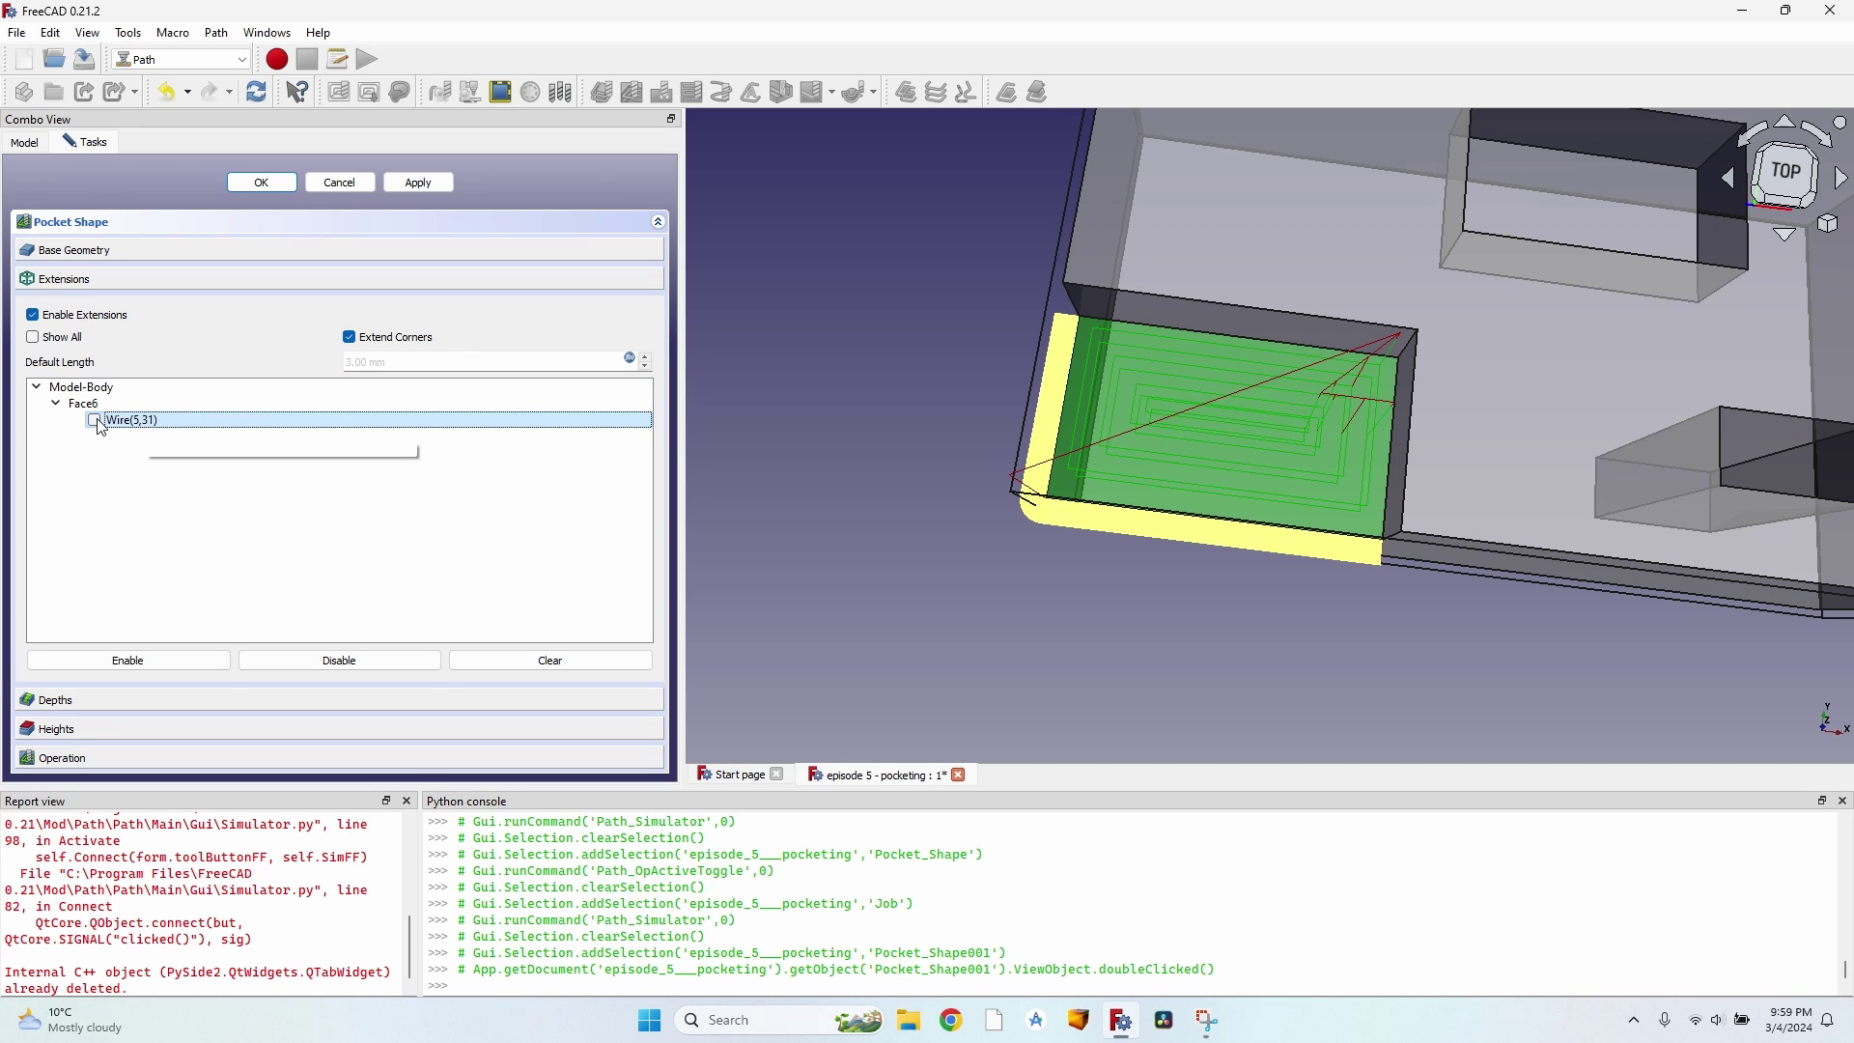
pyautogui.click(95, 420)
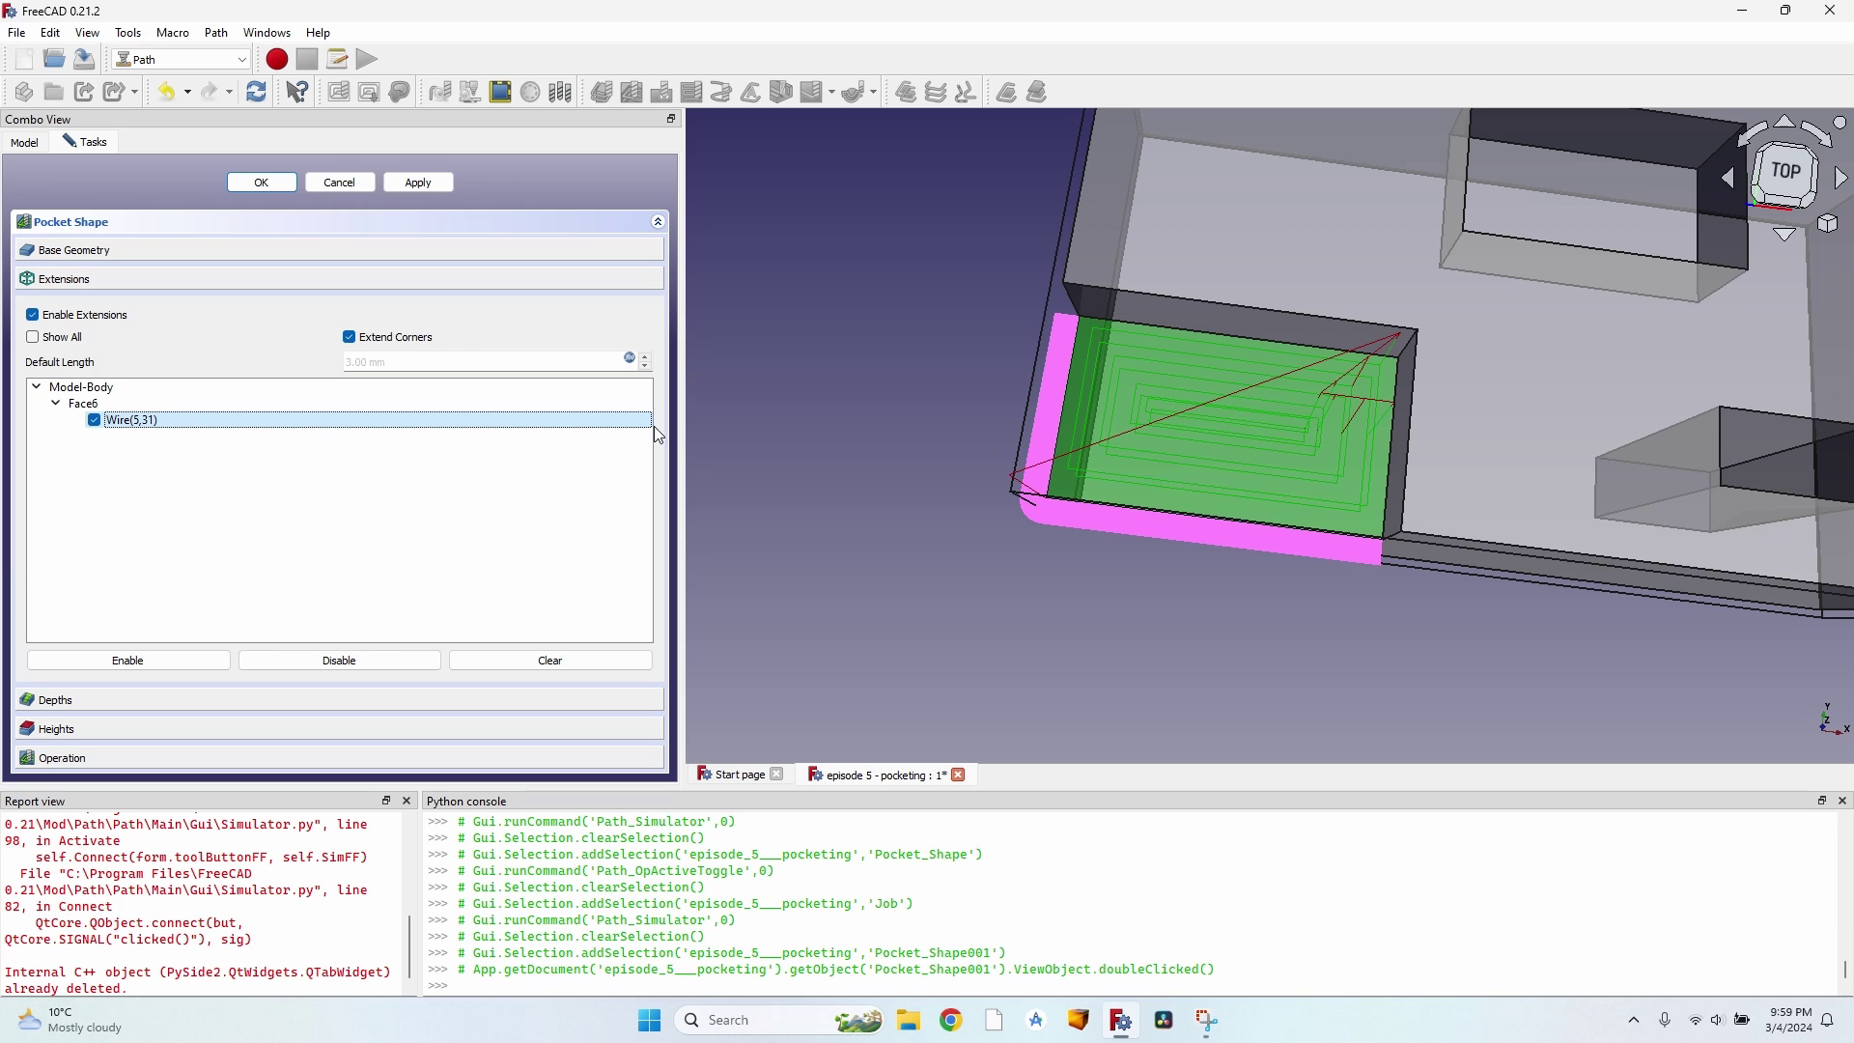
pyautogui.click(427, 184)
pyautogui.moveTo(1086, 498); pyautogui.dragTo(935, 523, button='middle')
pyautogui.scroll(4, 1098, 529)
pyautogui.scroll(-3, 1086, 391)
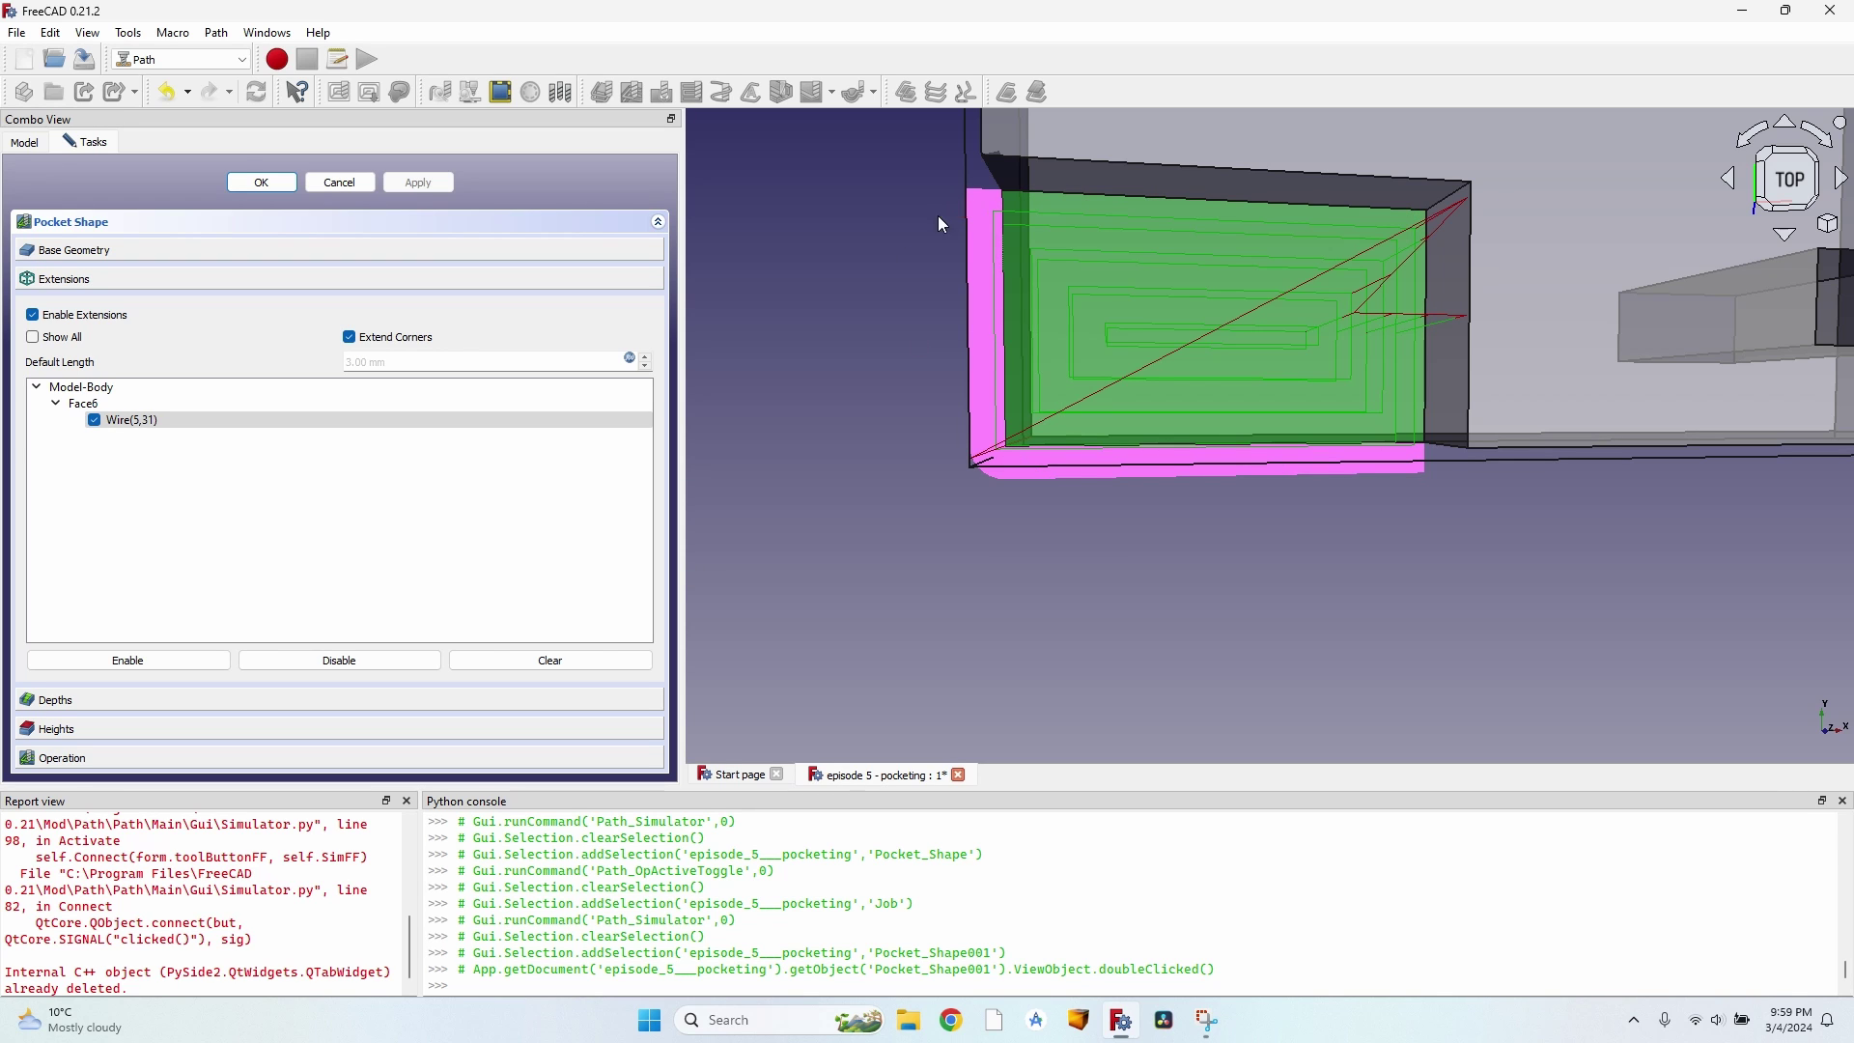
pyautogui.scroll(4, 1456, 483)
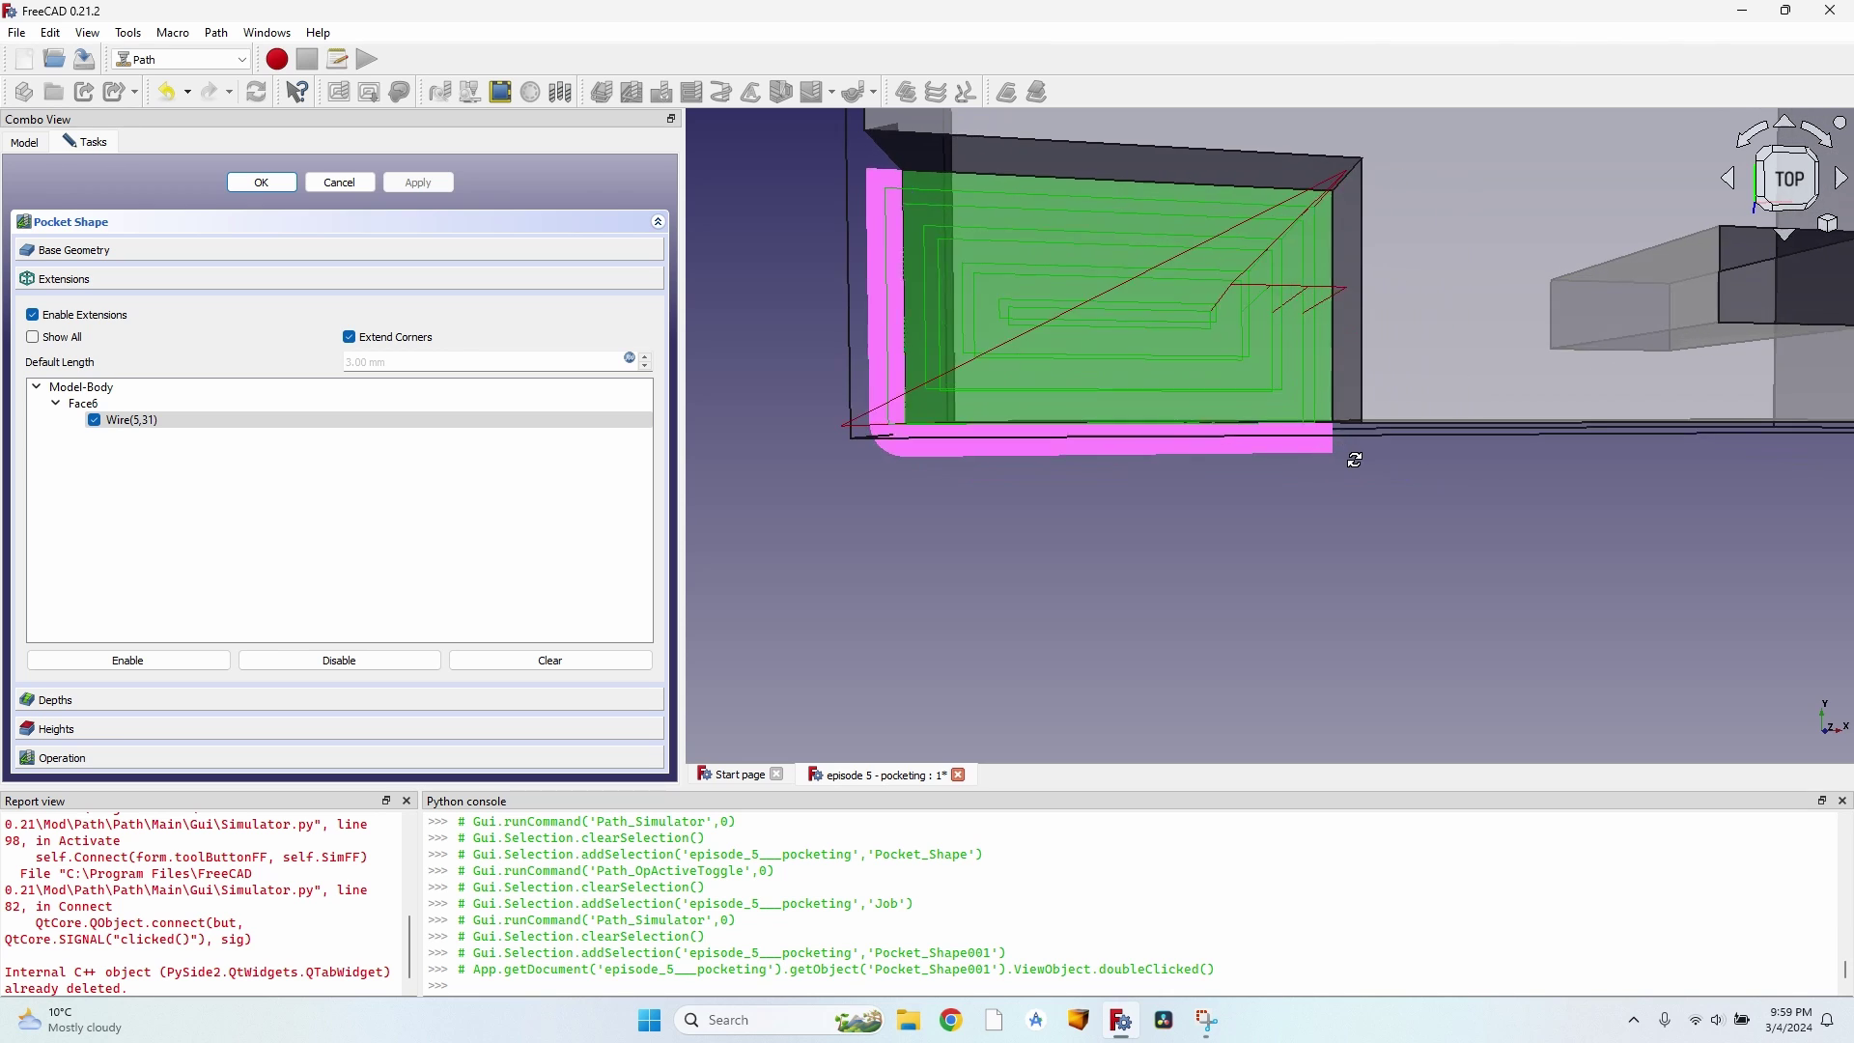
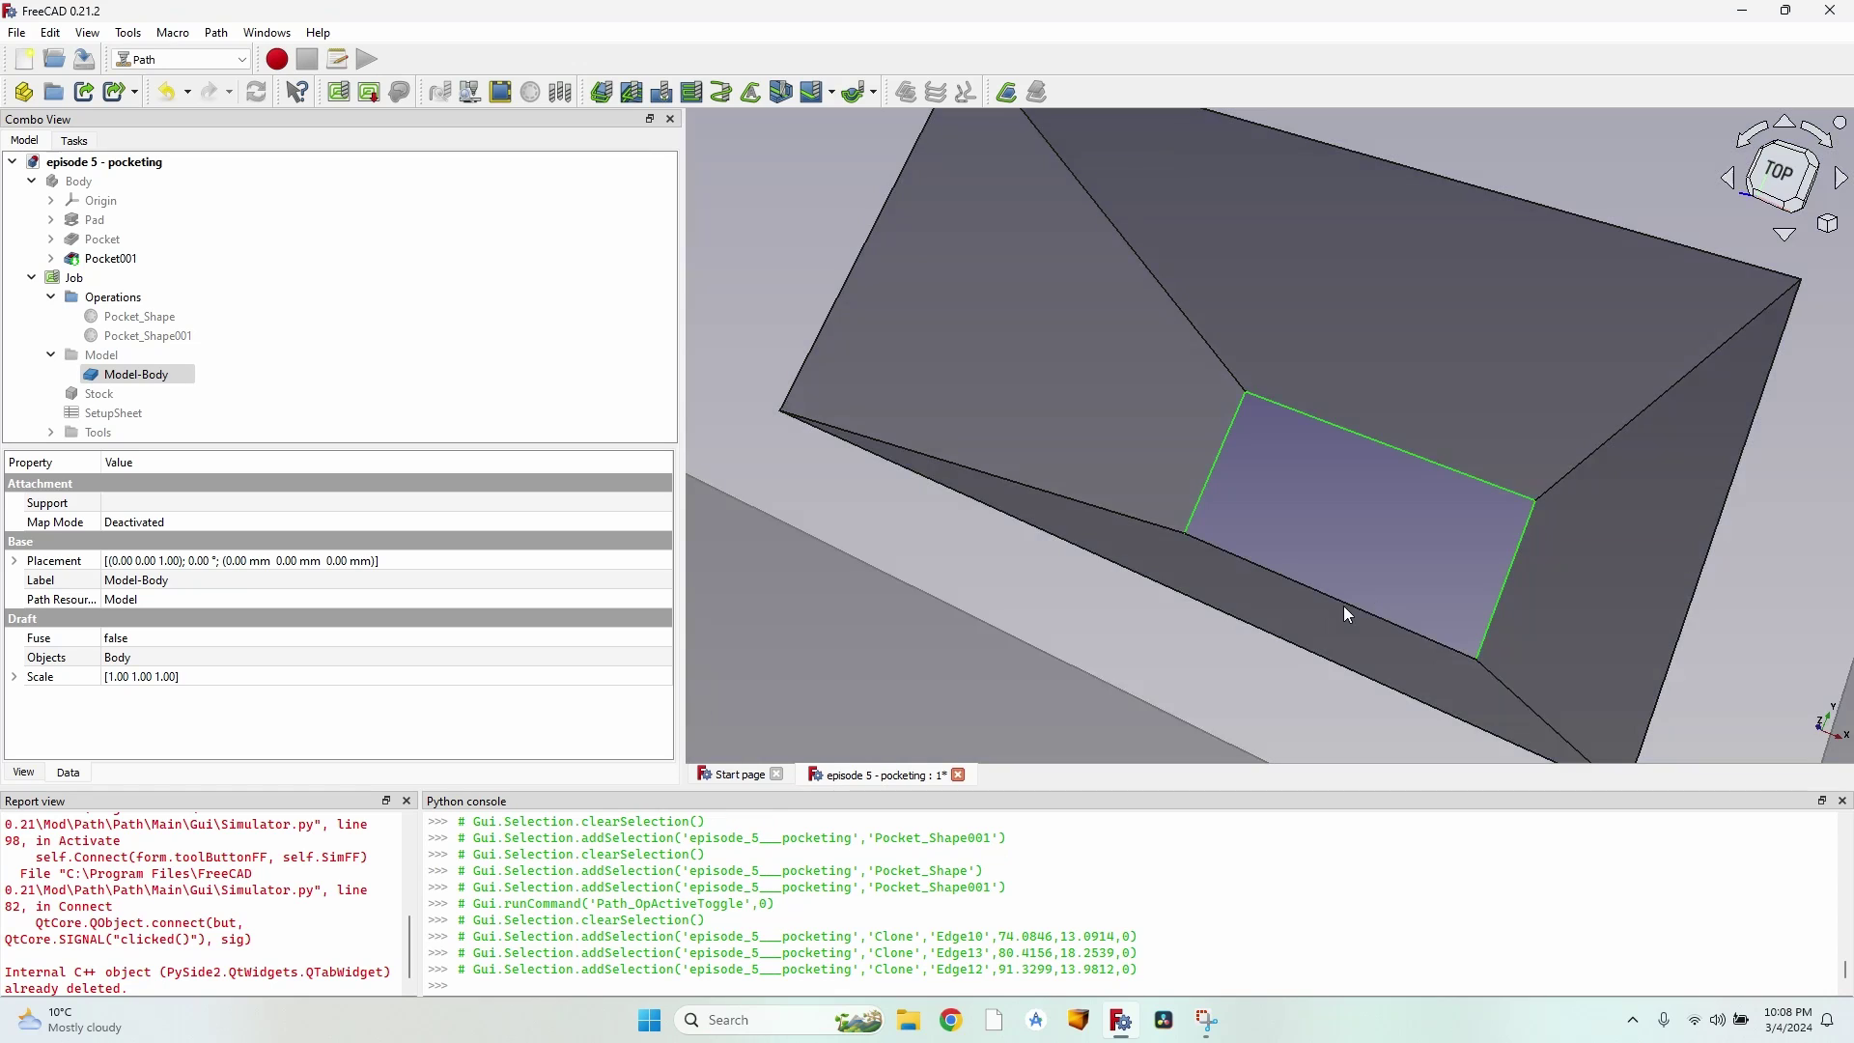
# Step: Create a Pocket Shape operation from the four pocket floor edges and apply its ZigZag 45° defaults
pyautogui.keyDown('ctrl'); pyautogui.click(1354, 603); pyautogui.keyUp('ctrl')
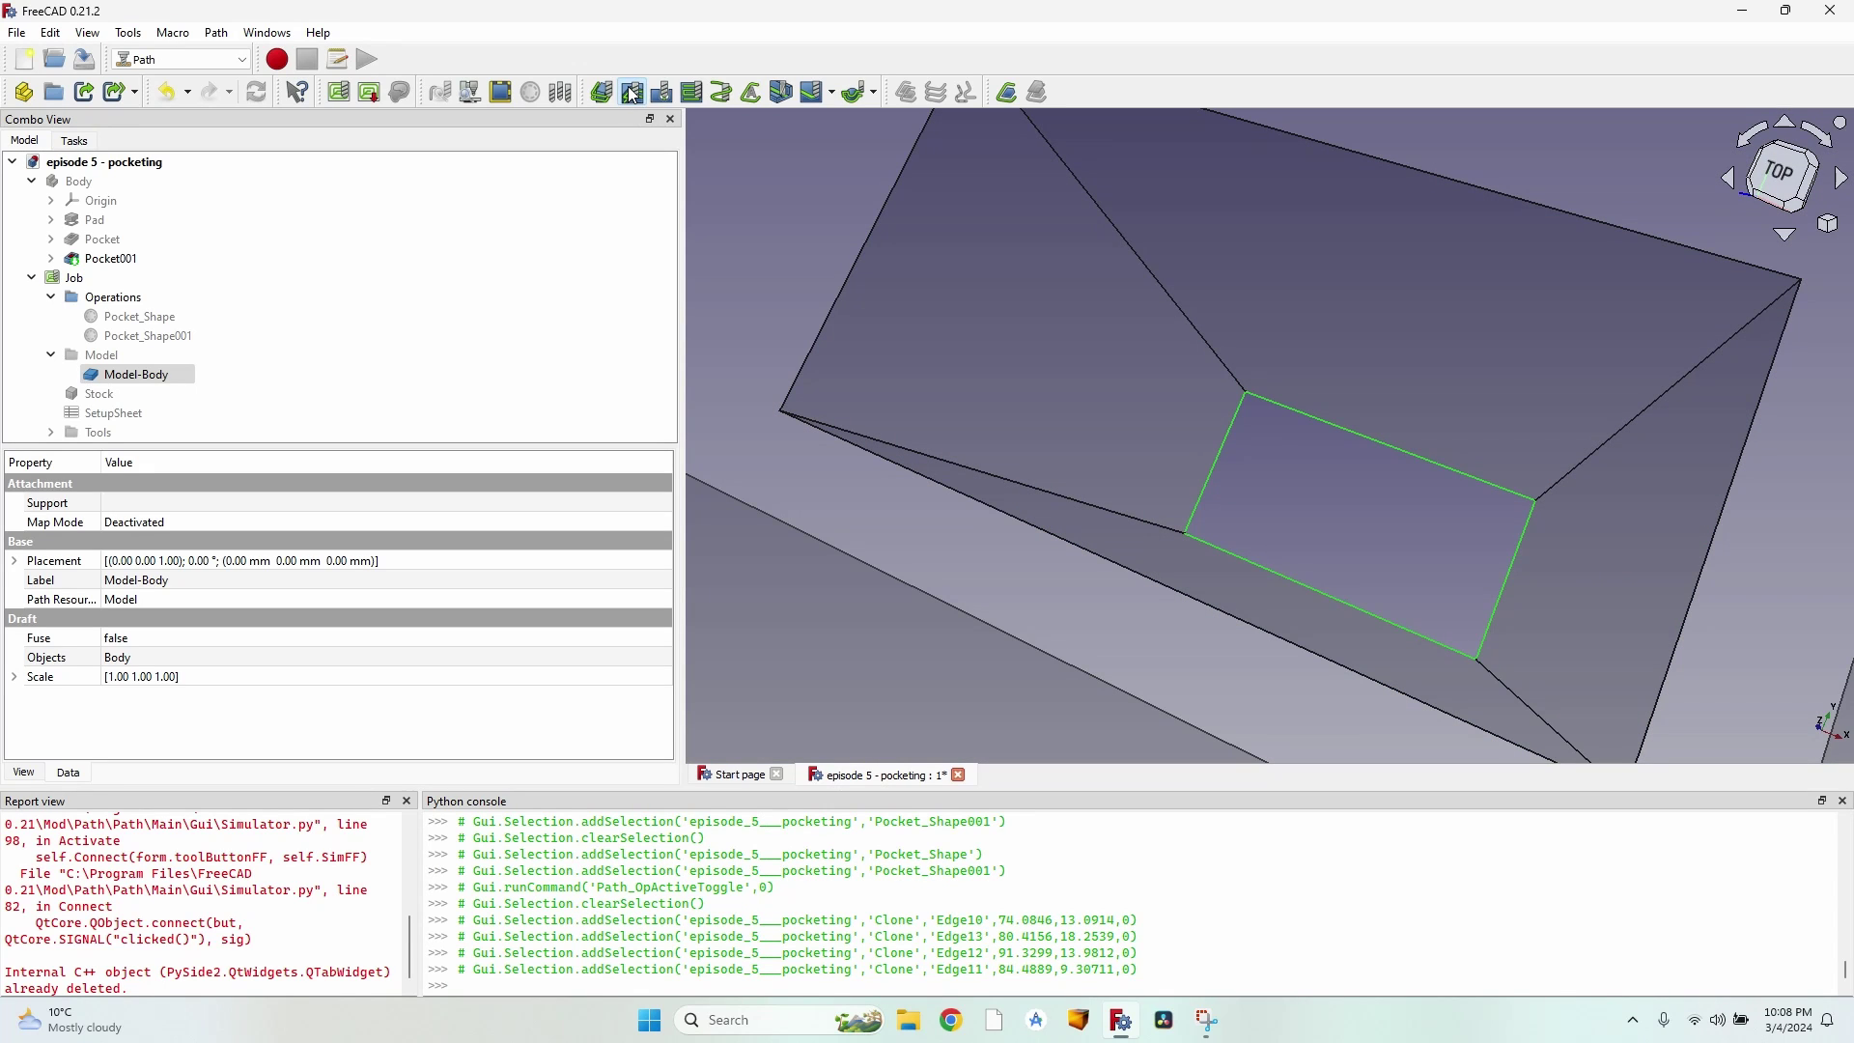
pyautogui.click(632, 92)
pyautogui.click(406, 183)
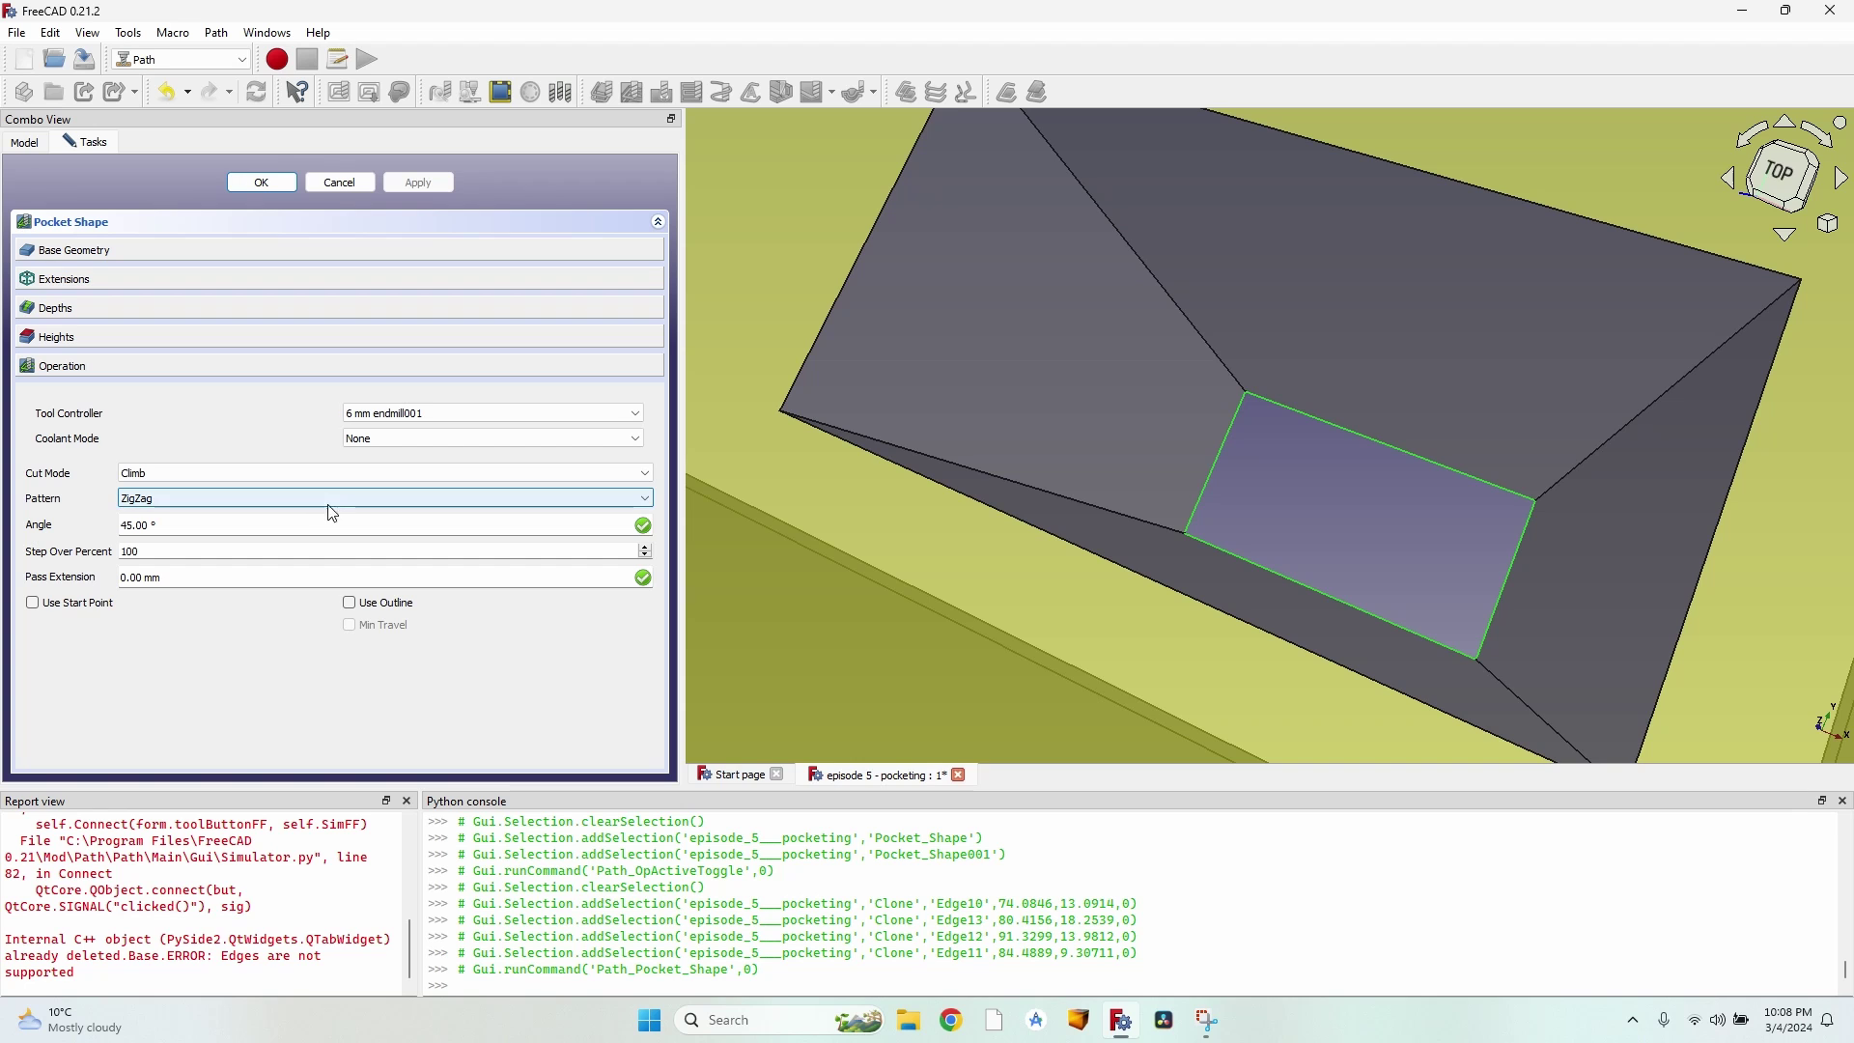
# Step: Cancel the edge-based Pocket Shape operation and orbit back to a top view of the small pocket
pyautogui.click(340, 184)
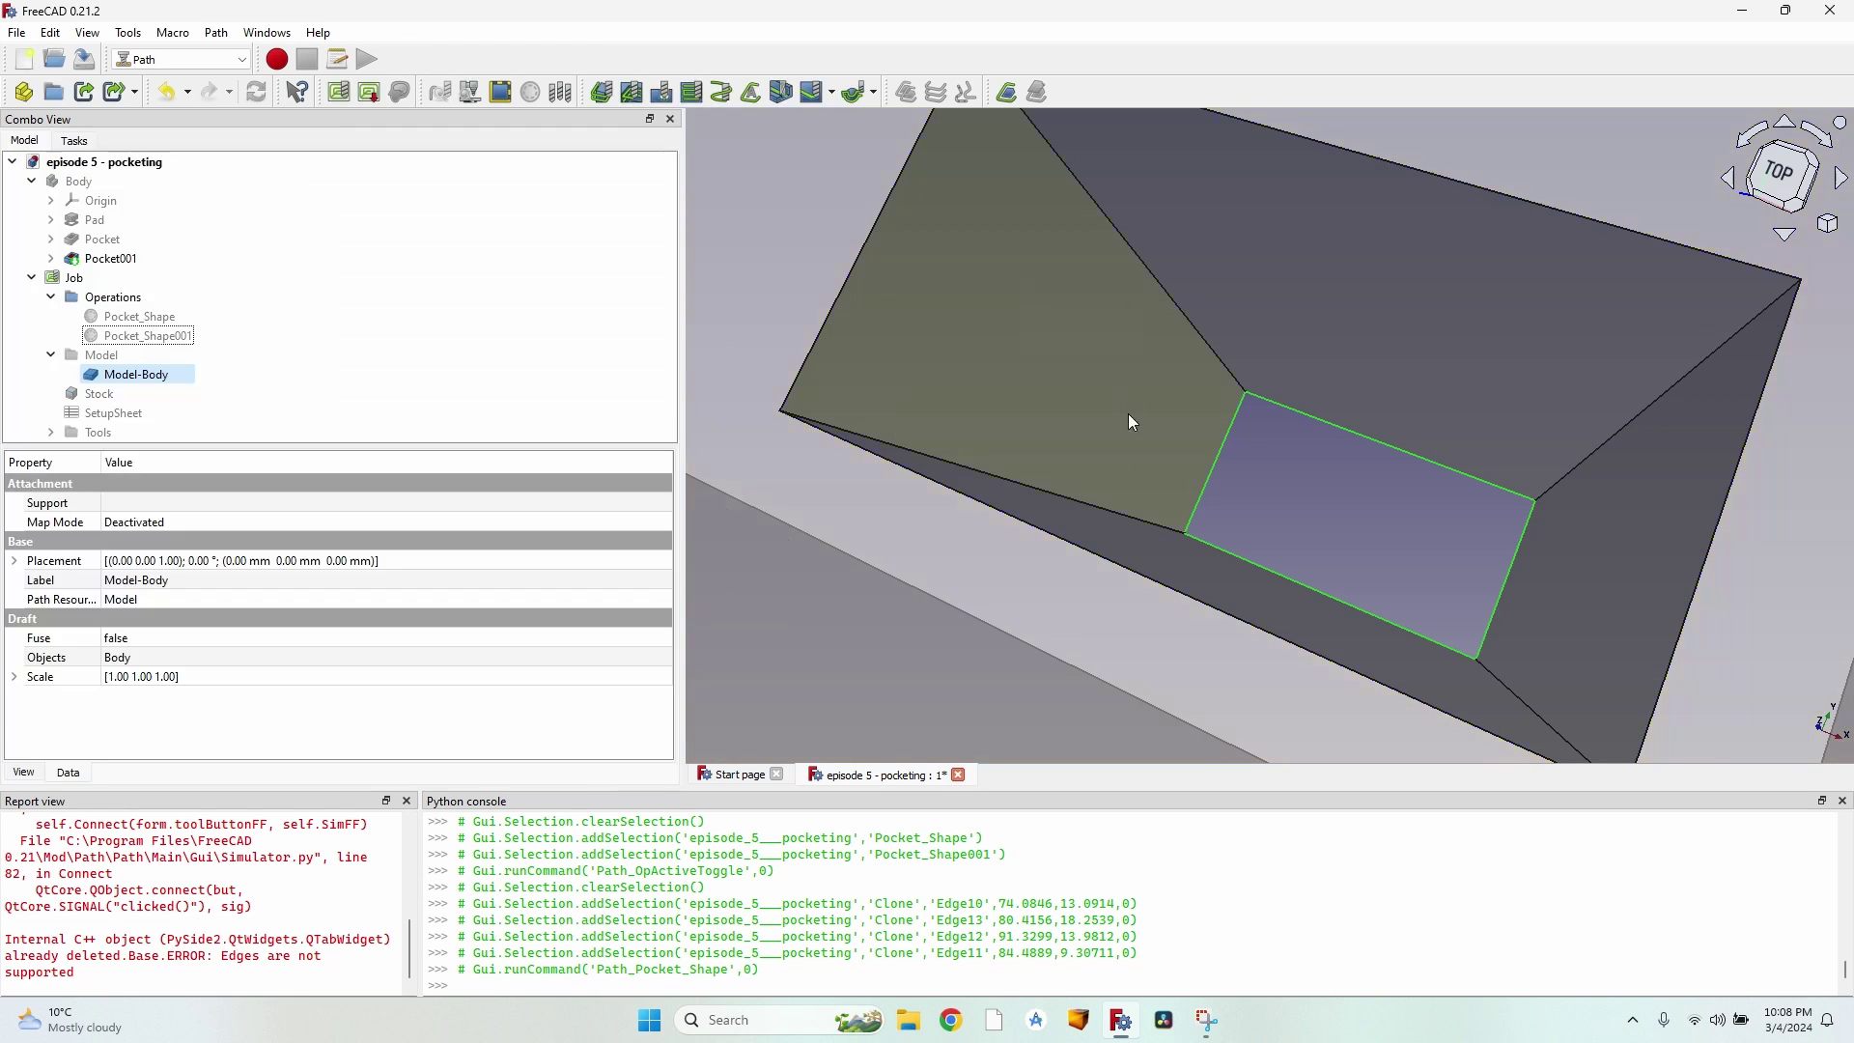
pyautogui.scroll(-5, 1337, 483)
pyautogui.moveTo(1335, 489); pyautogui.dragTo(927, 314, button='middle')
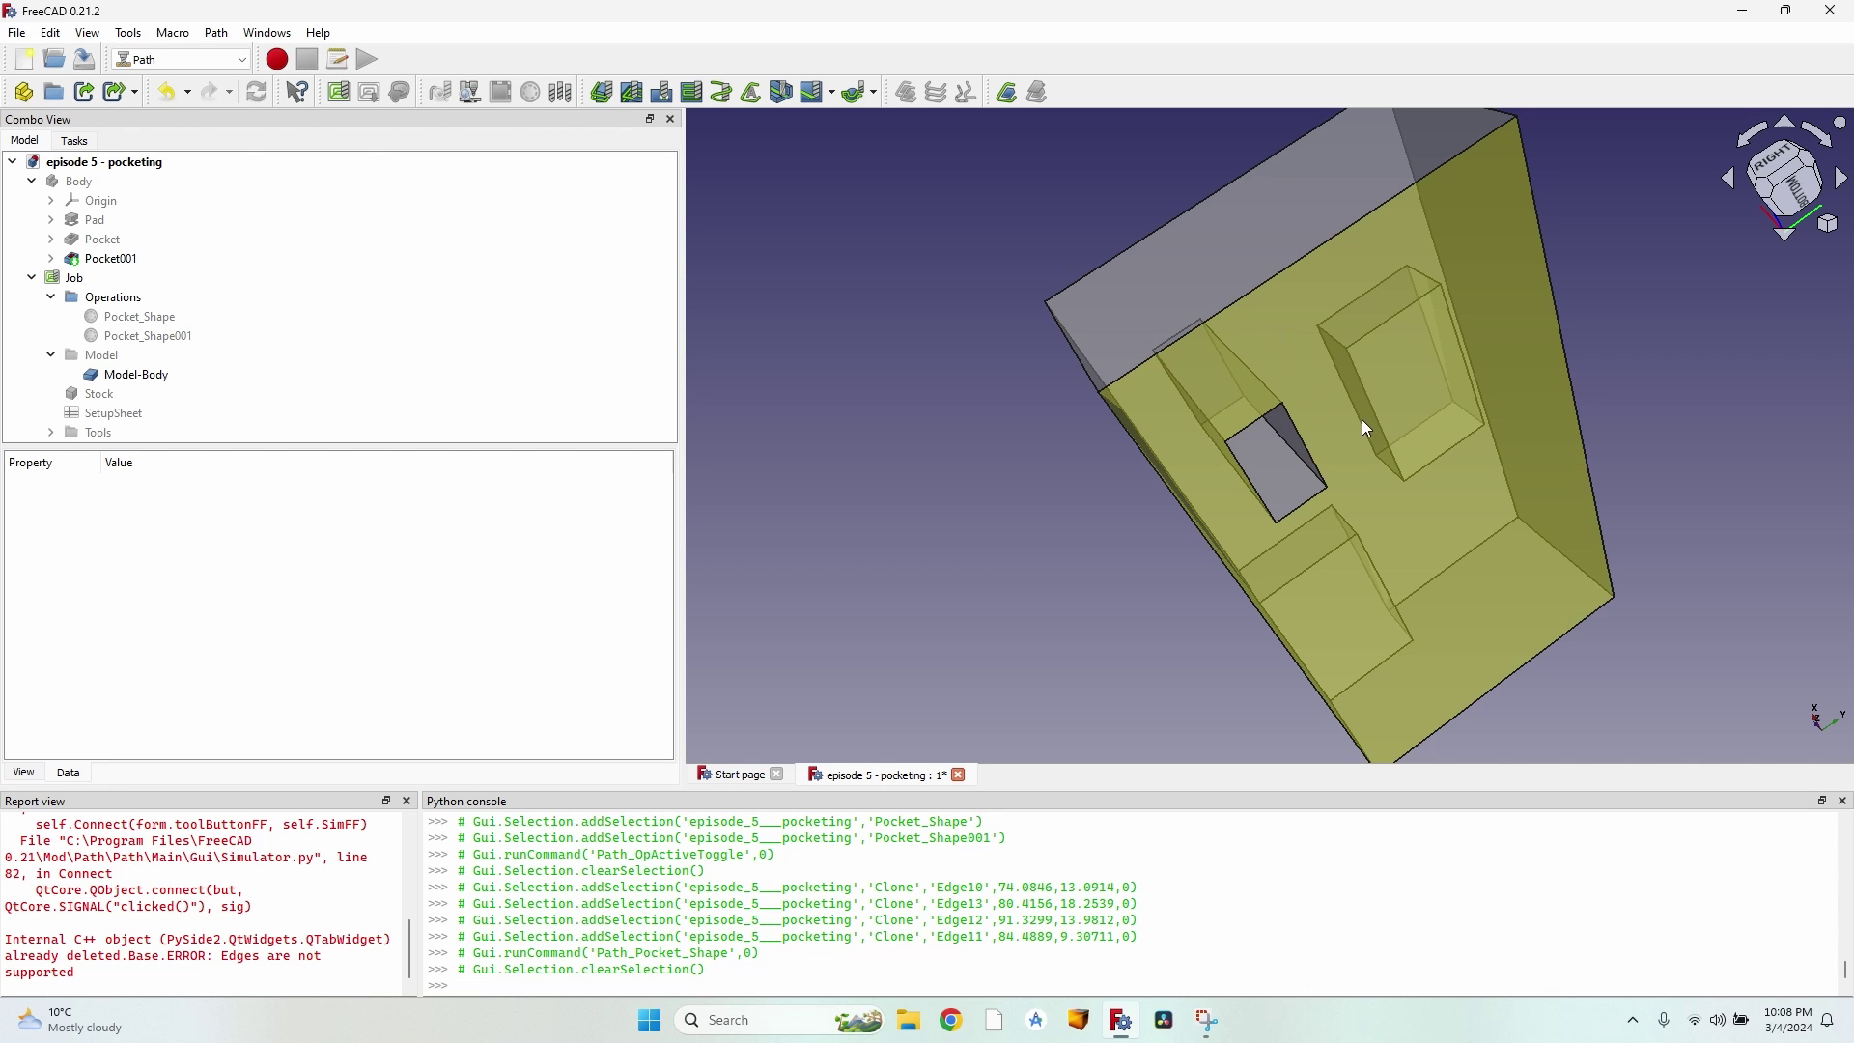
pyautogui.moveTo(1068, 193); pyautogui.dragTo(1434, 379, button='middle')
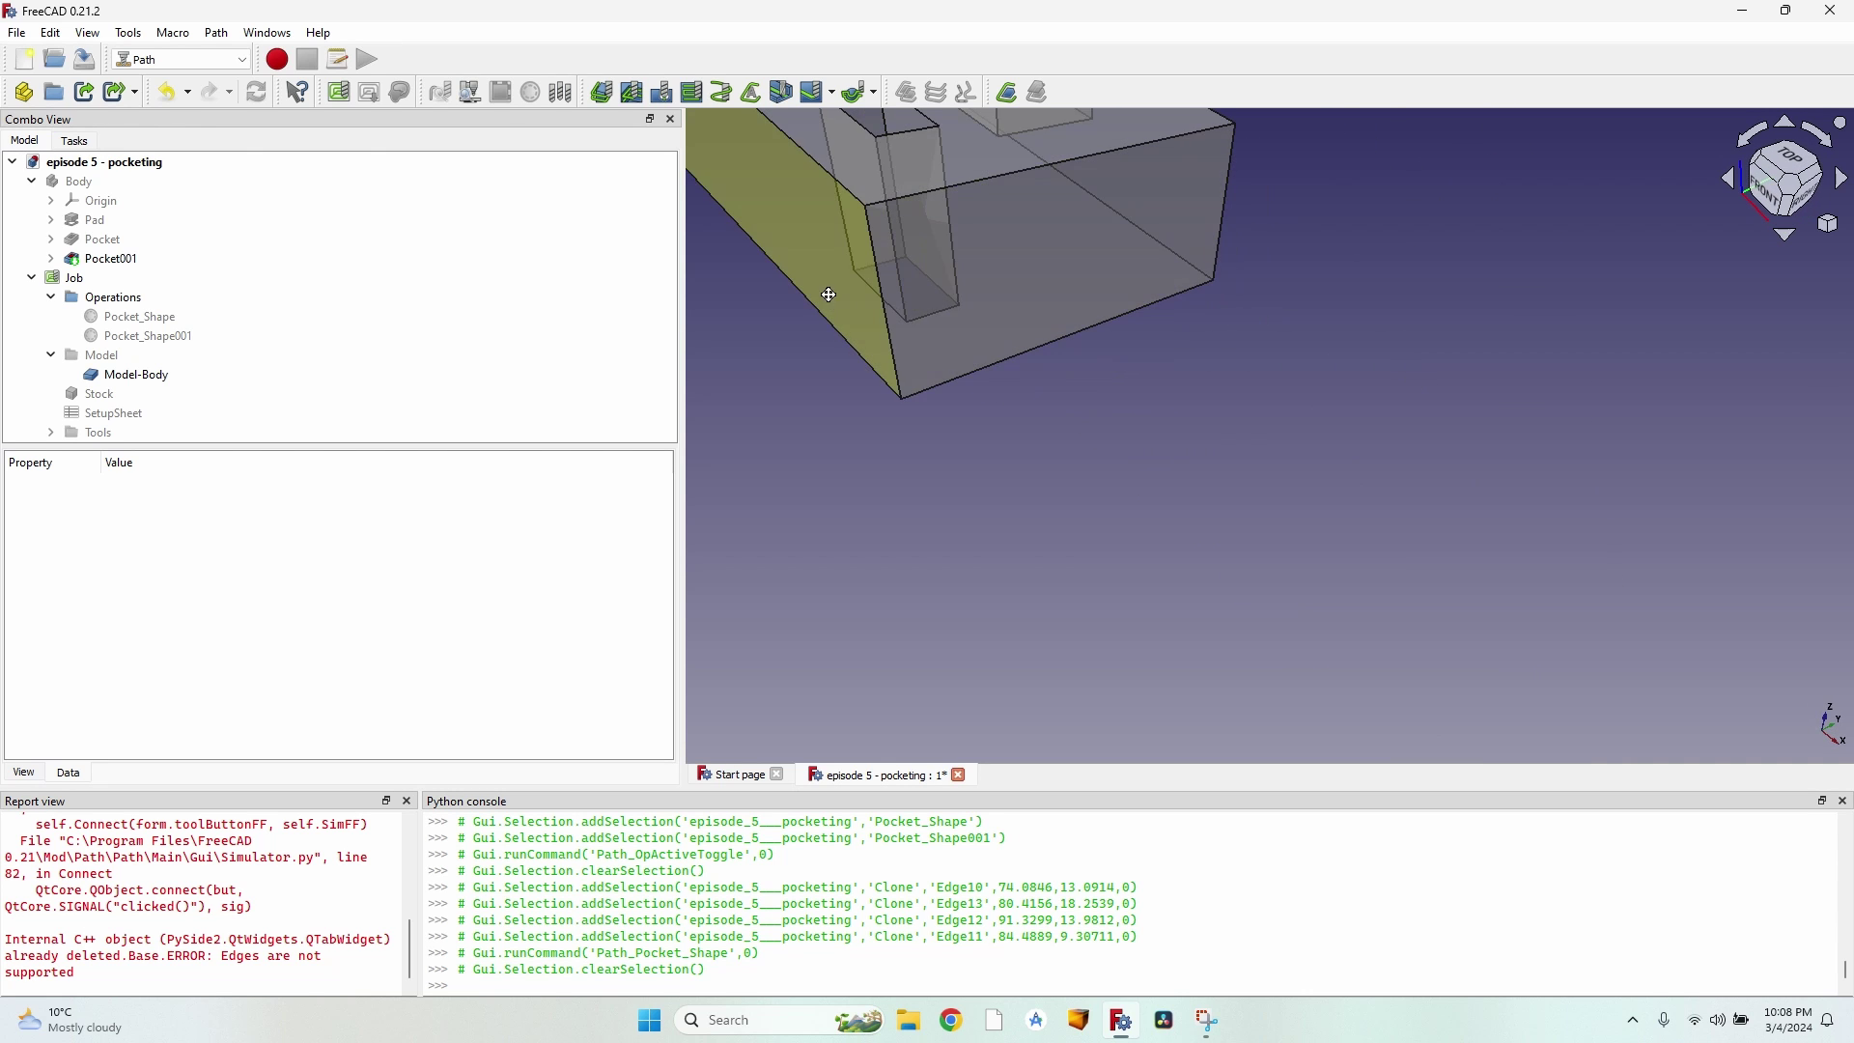
pyautogui.moveTo(831, 296); pyautogui.dragTo(1279, 432, button='middle')
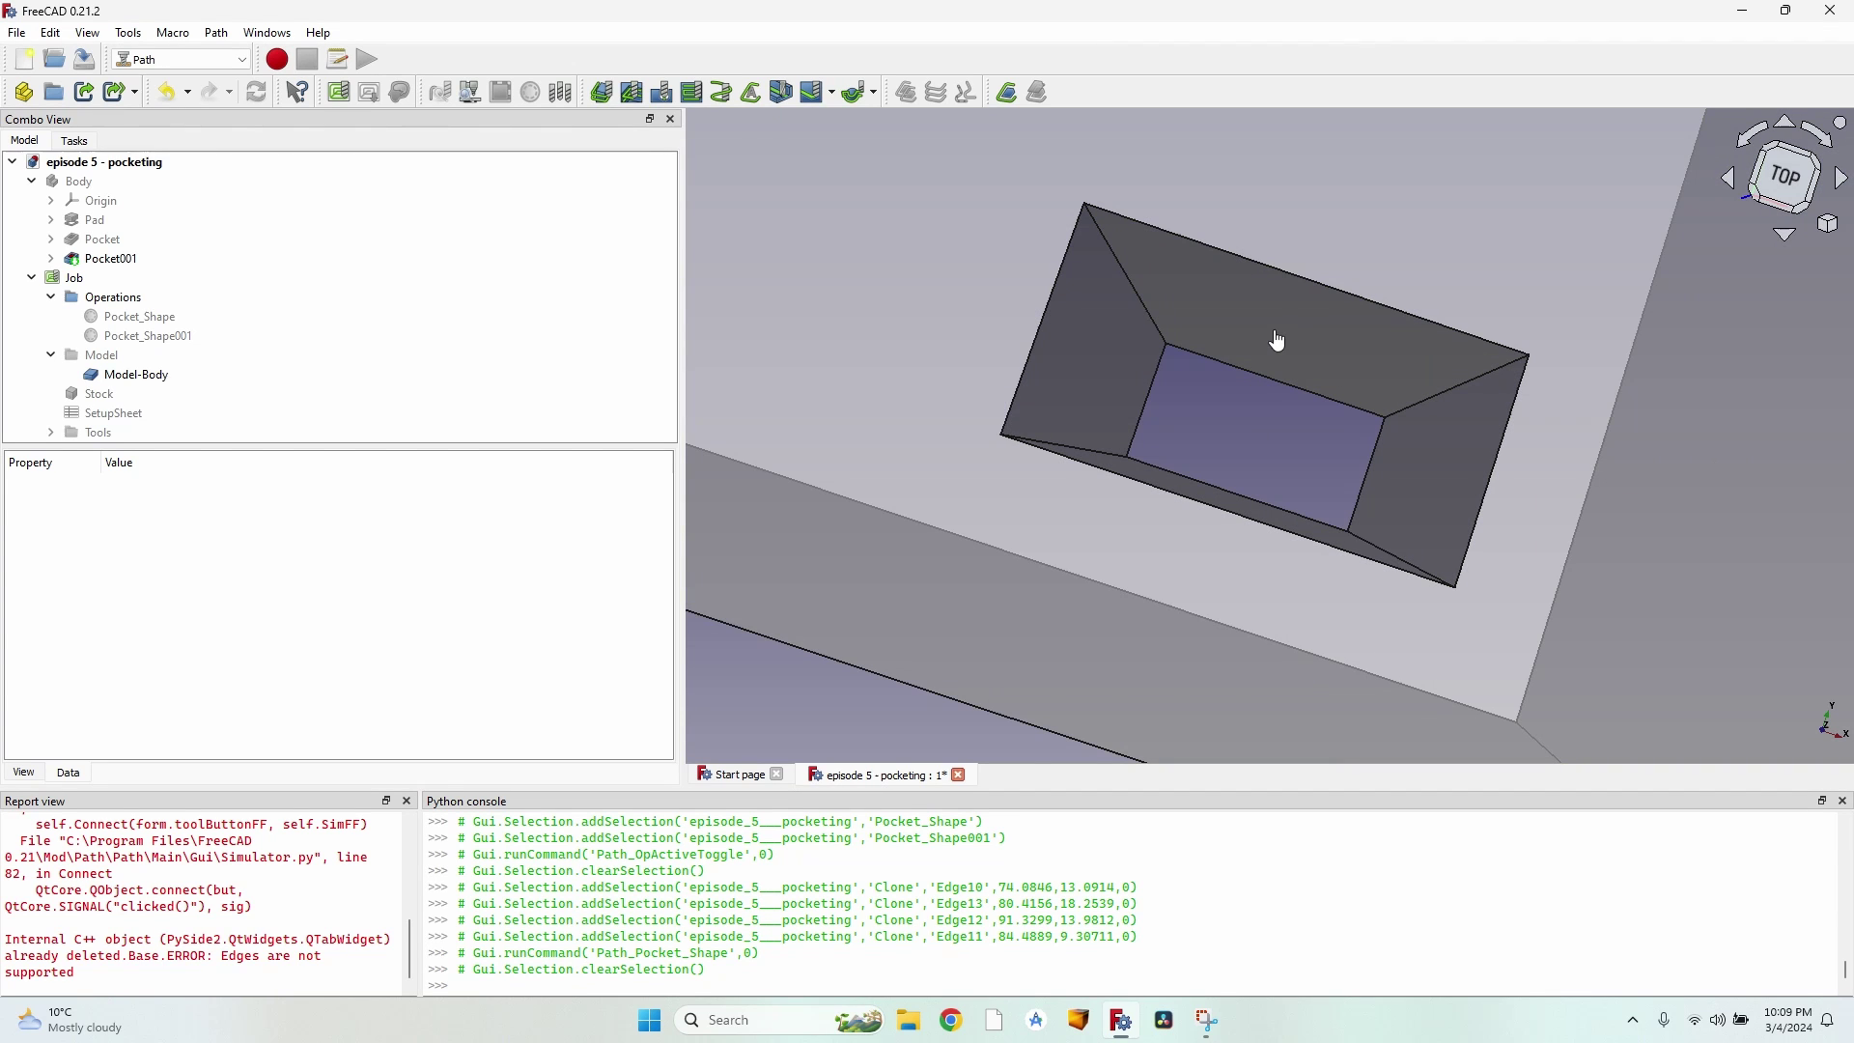
# Step: Create a Pocket Shape operation from the small pocket's four wall faces and apply it
pyautogui.click(1279, 342)
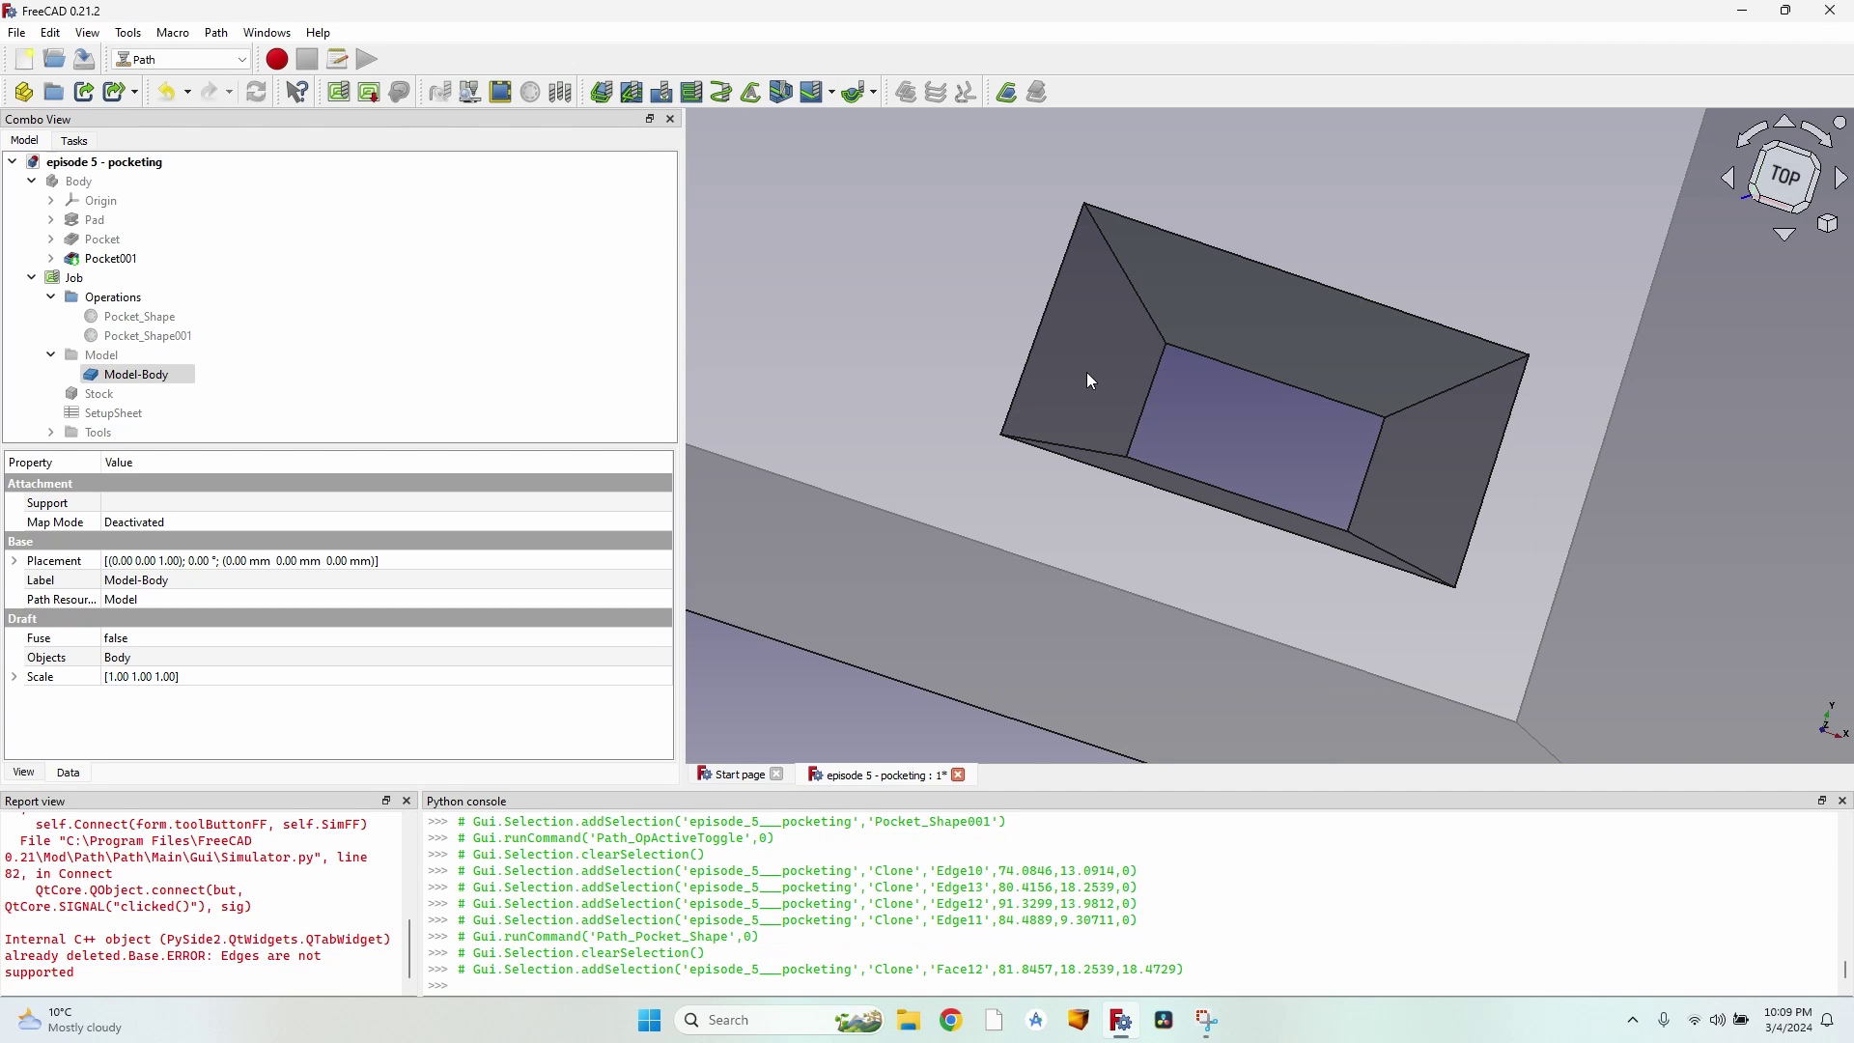
pyautogui.keyDown('ctrl'); pyautogui.click(1086, 375); pyautogui.keyUp('ctrl')
pyautogui.keyDown('ctrl'); pyautogui.click(1214, 502); pyautogui.keyUp('ctrl')
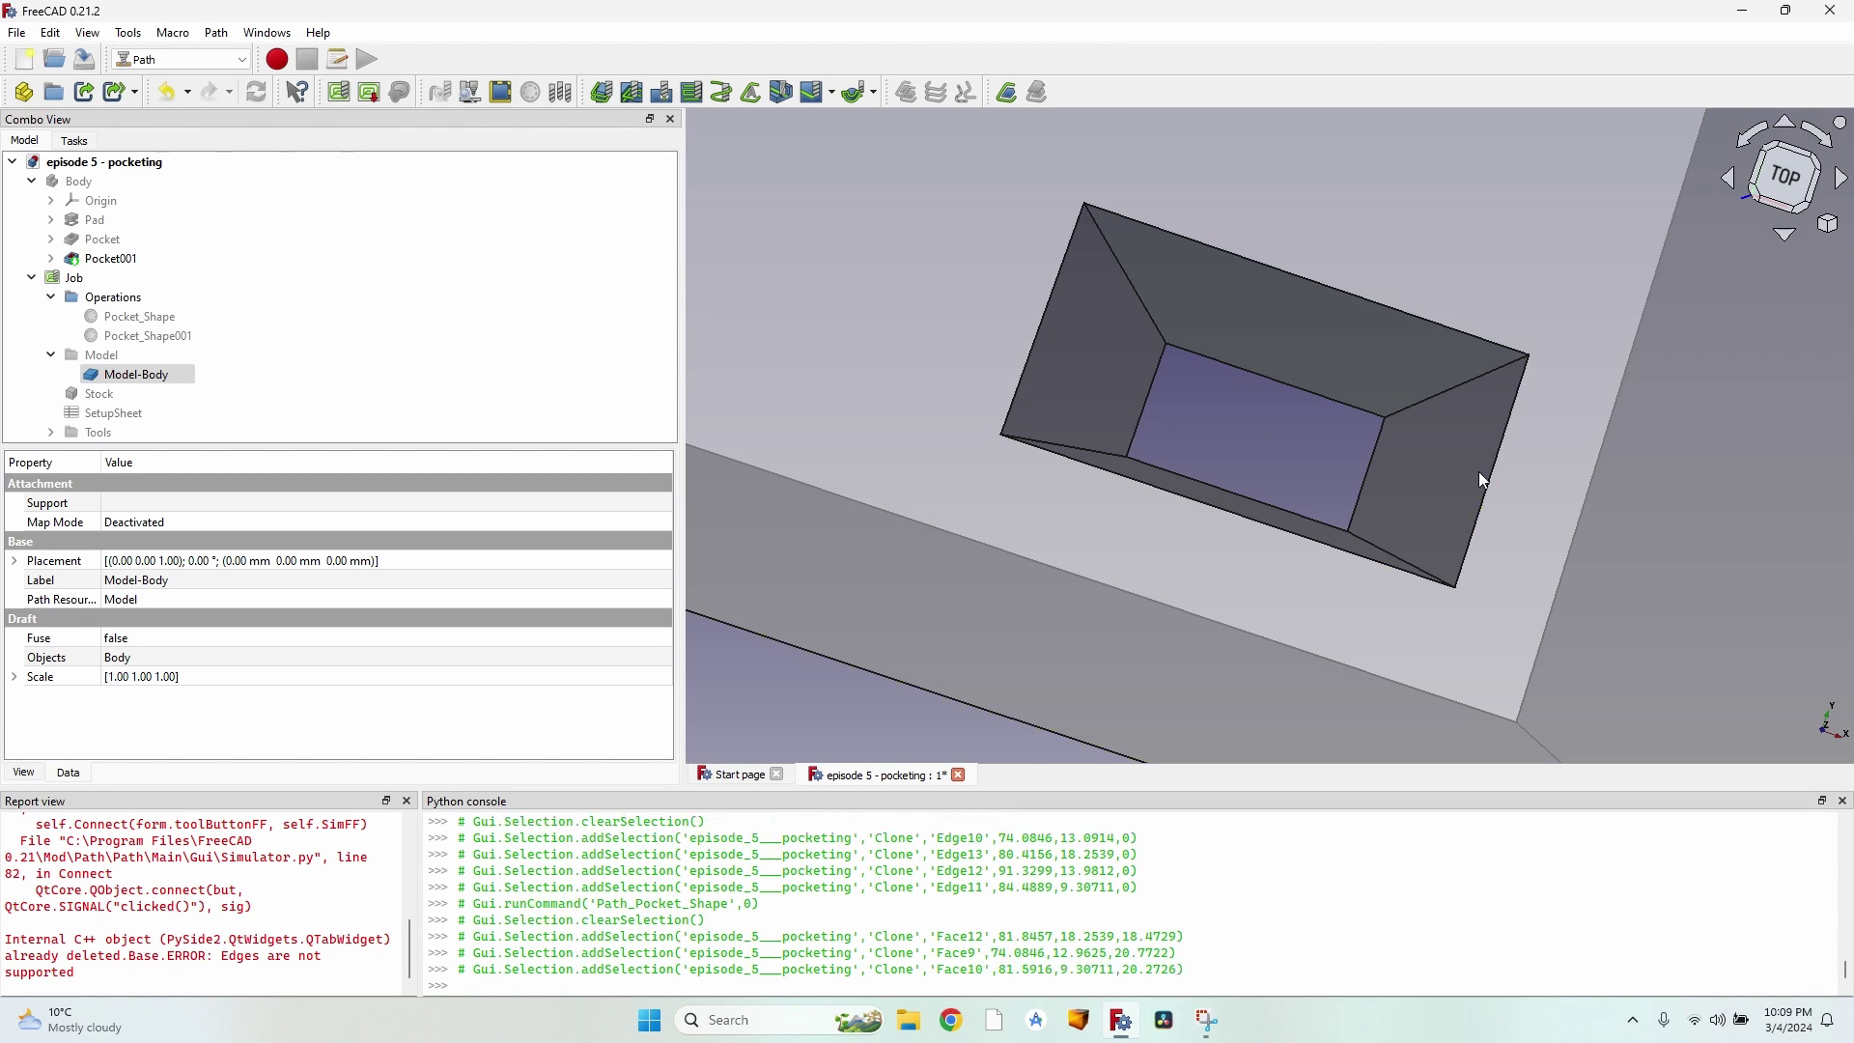
pyautogui.keyDown('ctrl'); pyautogui.click(1439, 474); pyautogui.keyUp('ctrl')
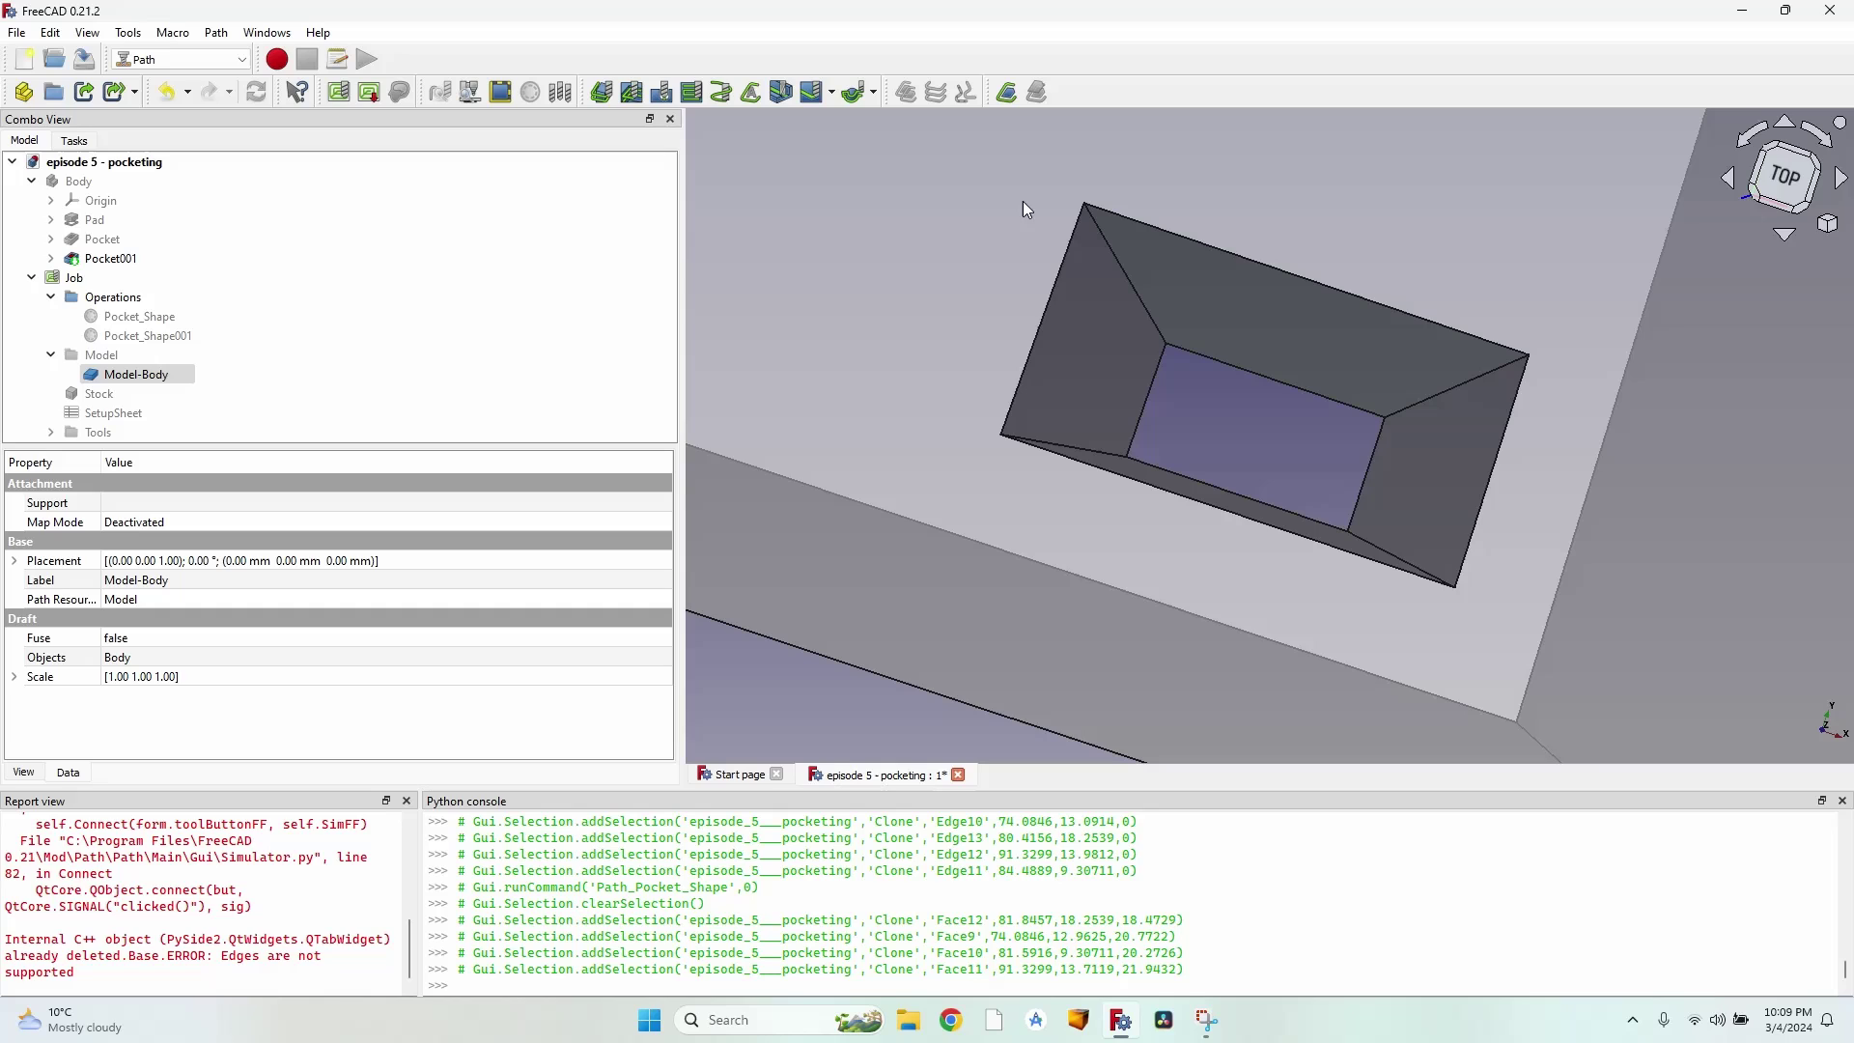
pyautogui.click(635, 93)
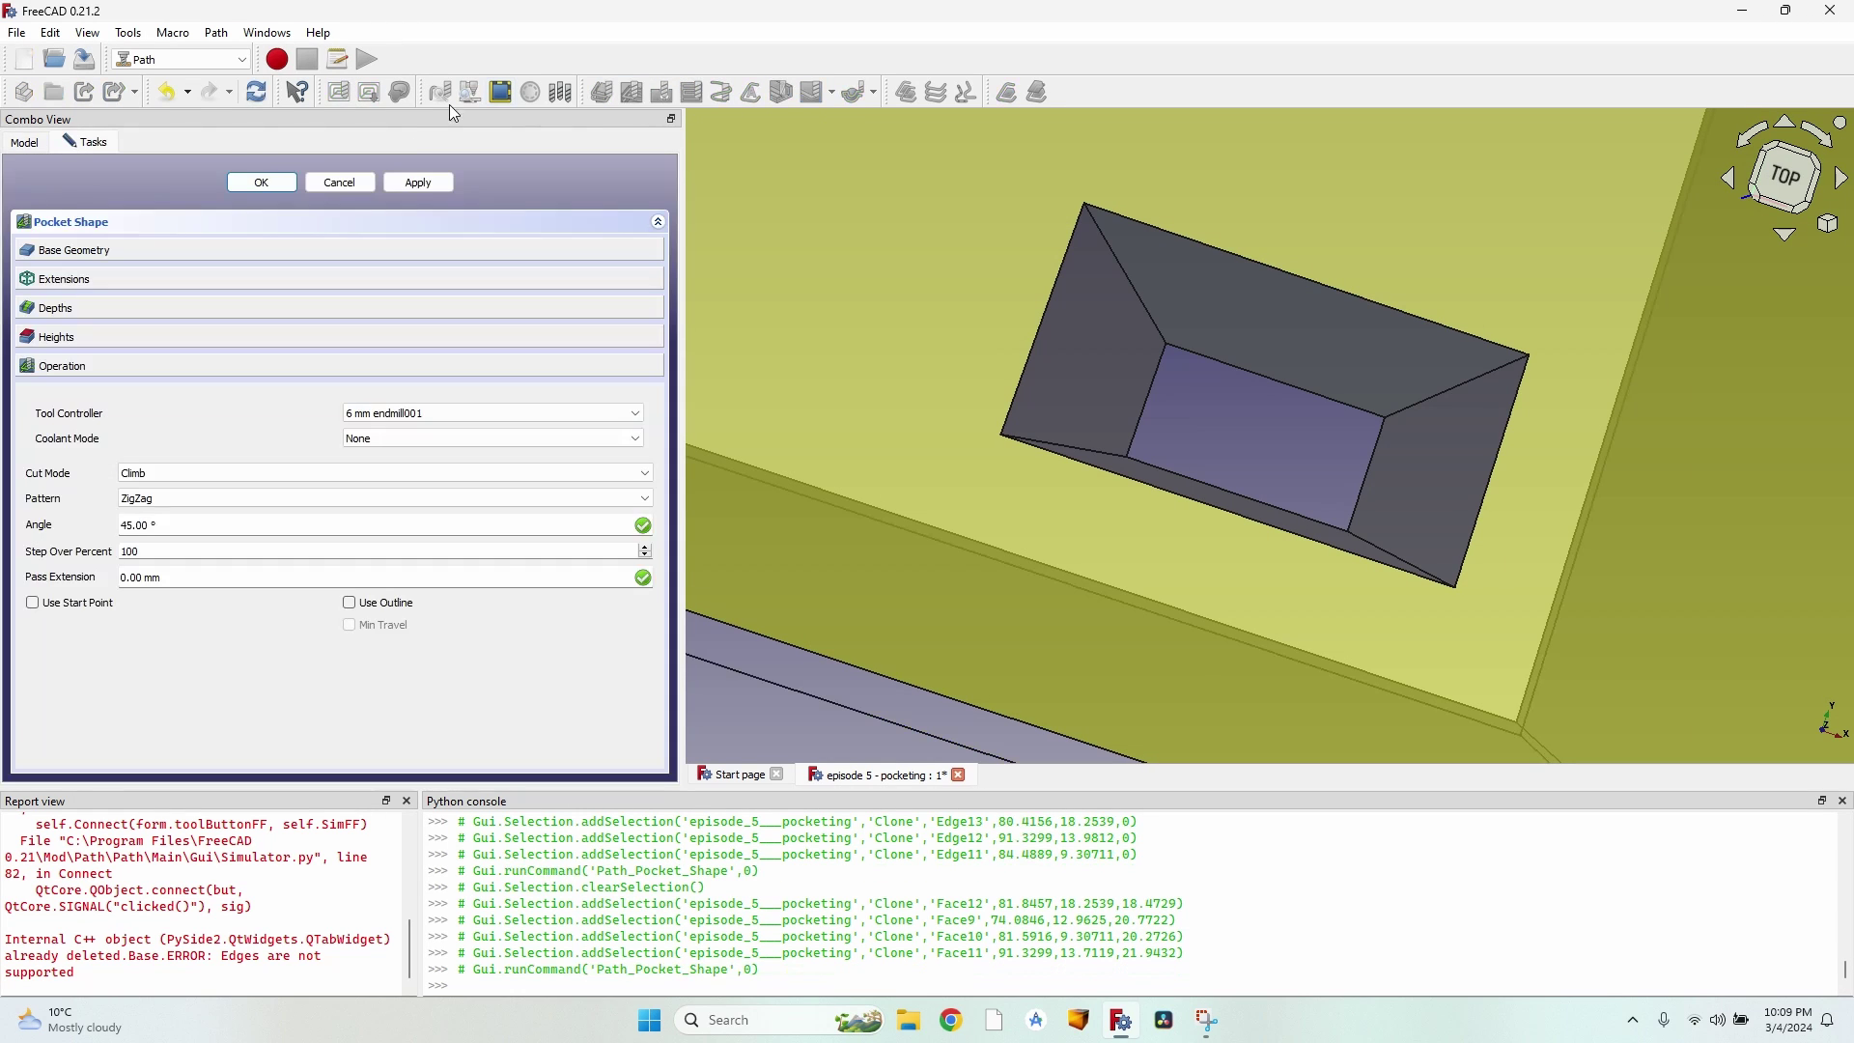
pyautogui.click(417, 182)
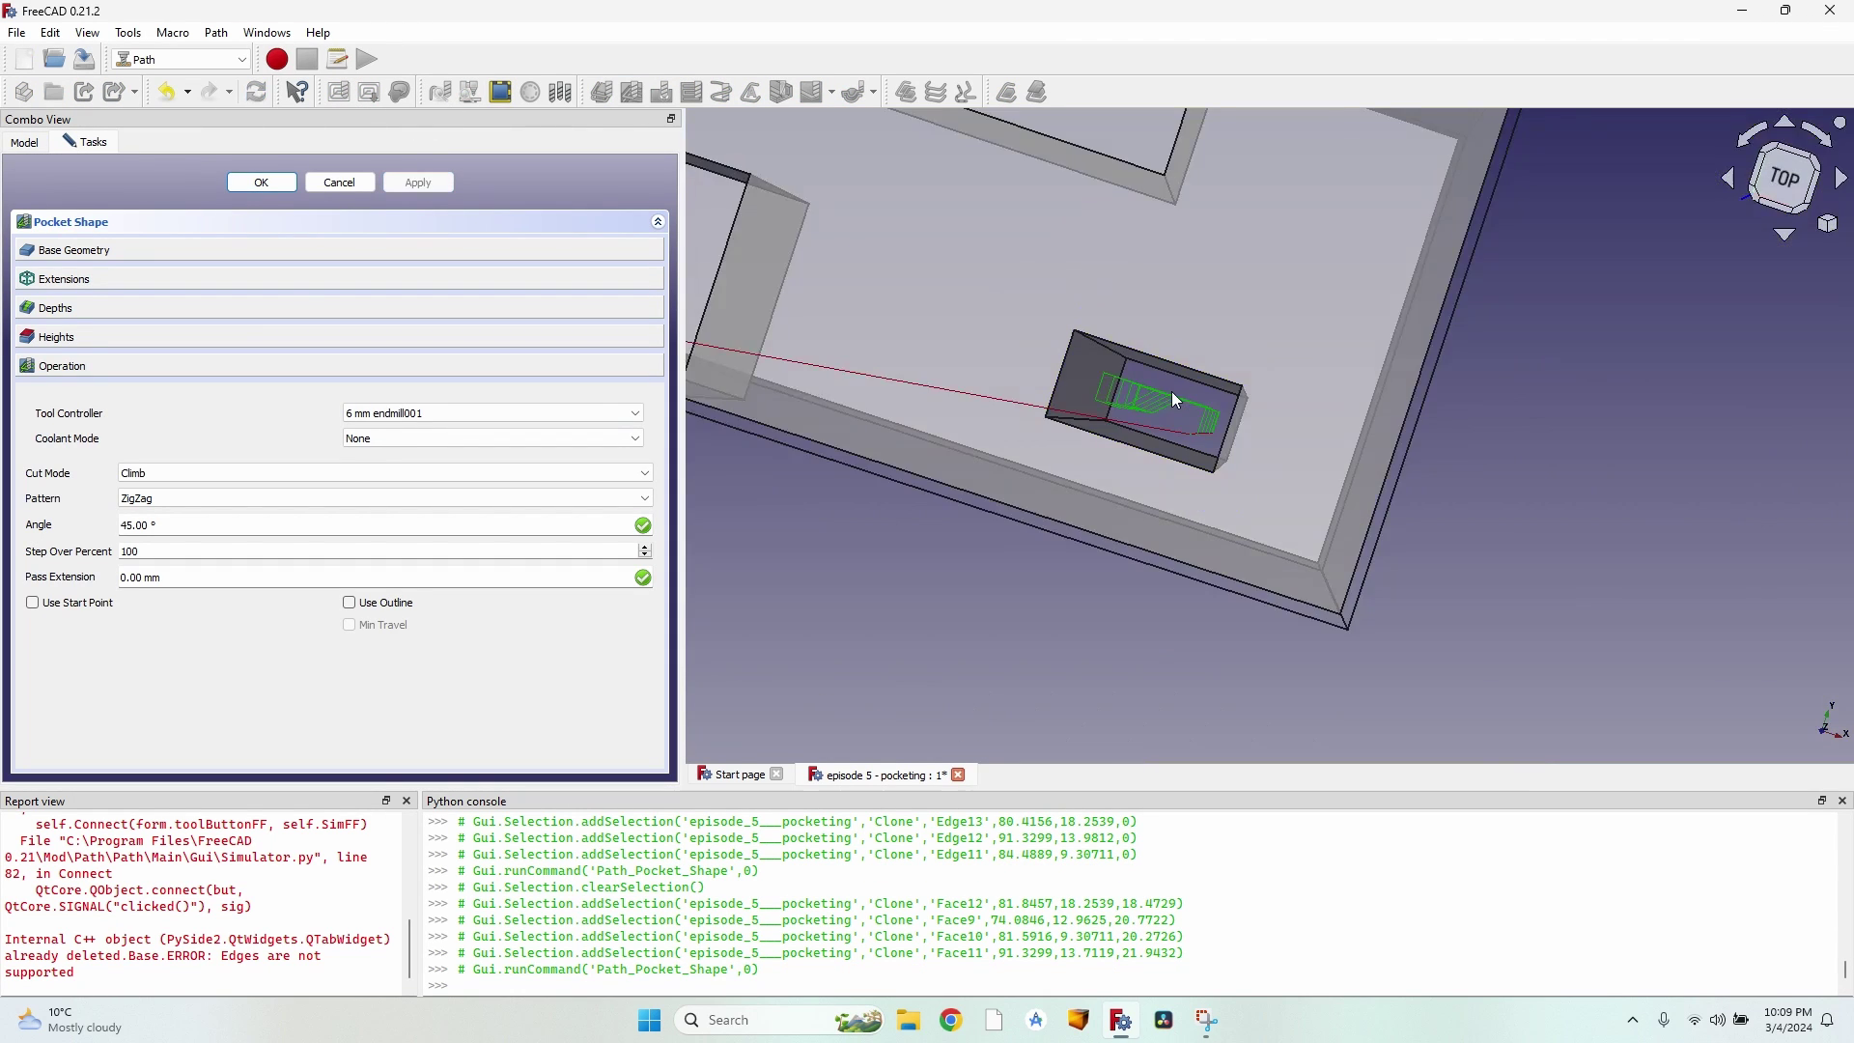
pyautogui.scroll(8, 1172, 401)
pyautogui.moveTo(1171, 409); pyautogui.dragTo(1096, 400, button='middle')
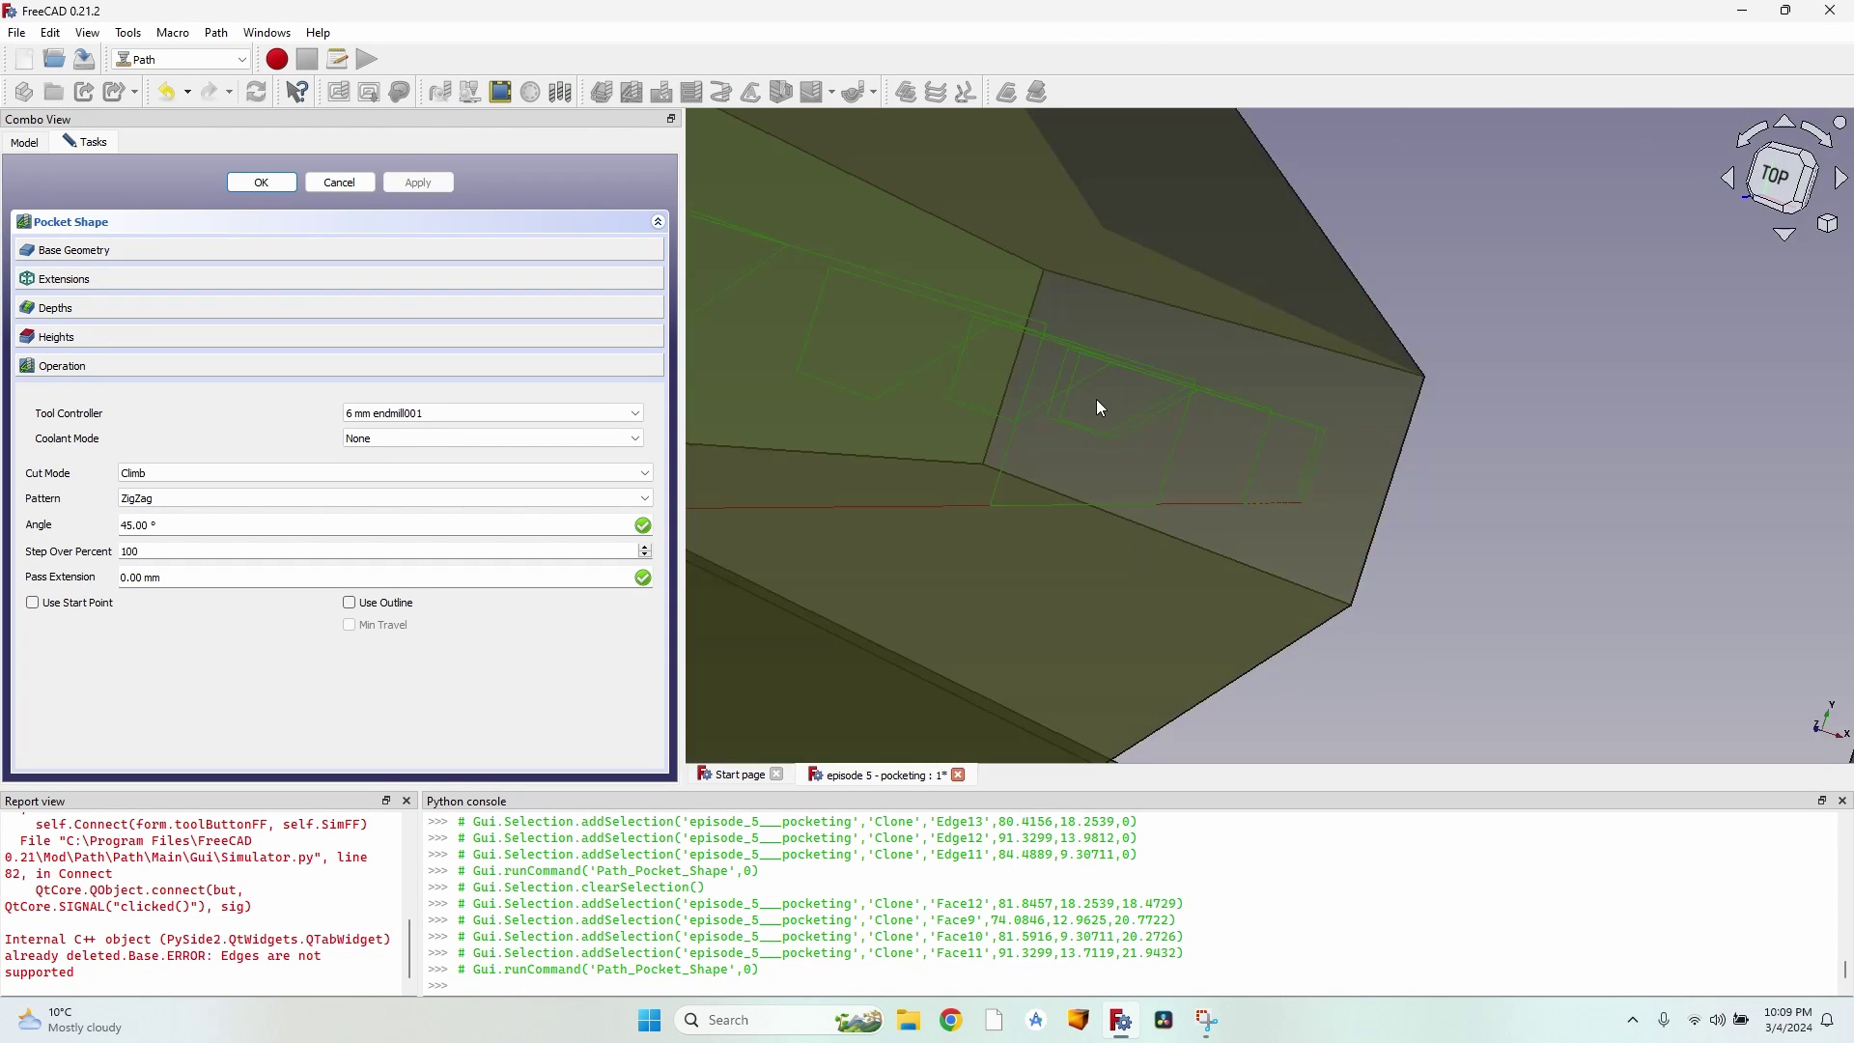
# Step: Switch the pocket's pattern to Offset with 50% step over and apply
pyautogui.click(386, 498)
pyautogui.click(145, 513)
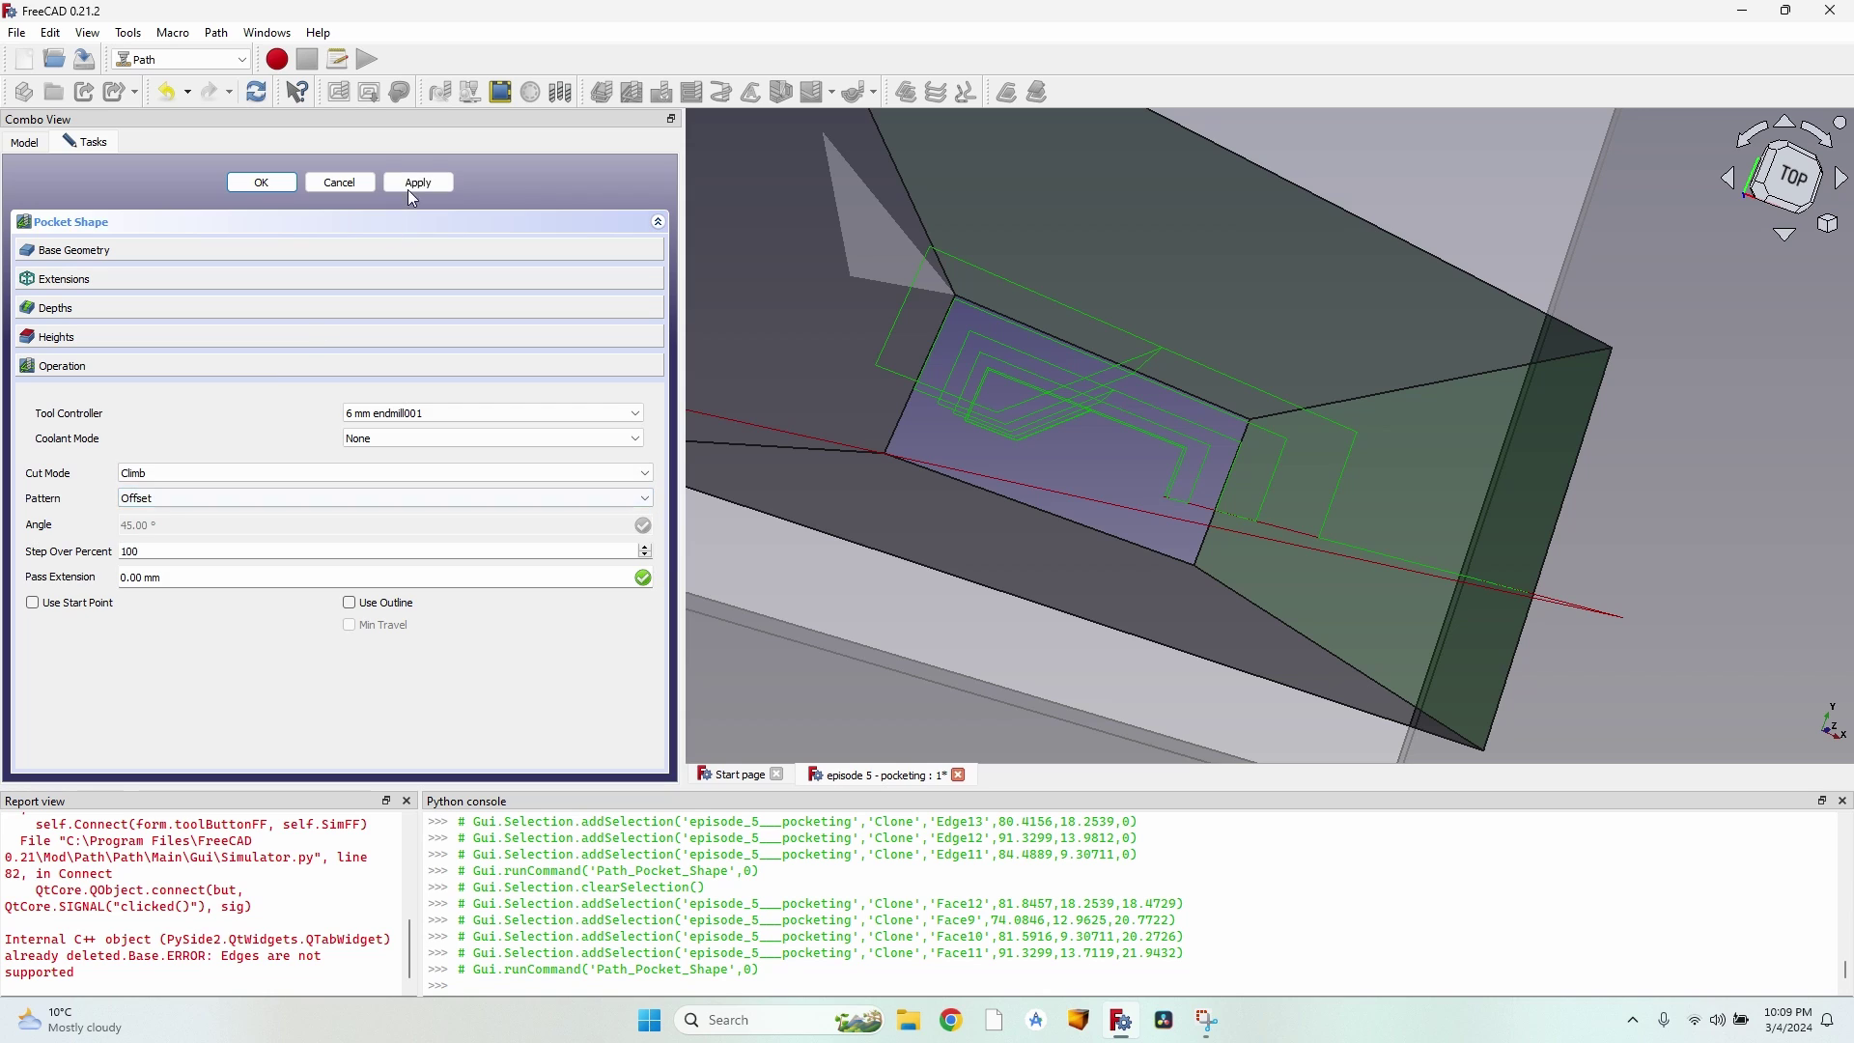
pyautogui.click(415, 186)
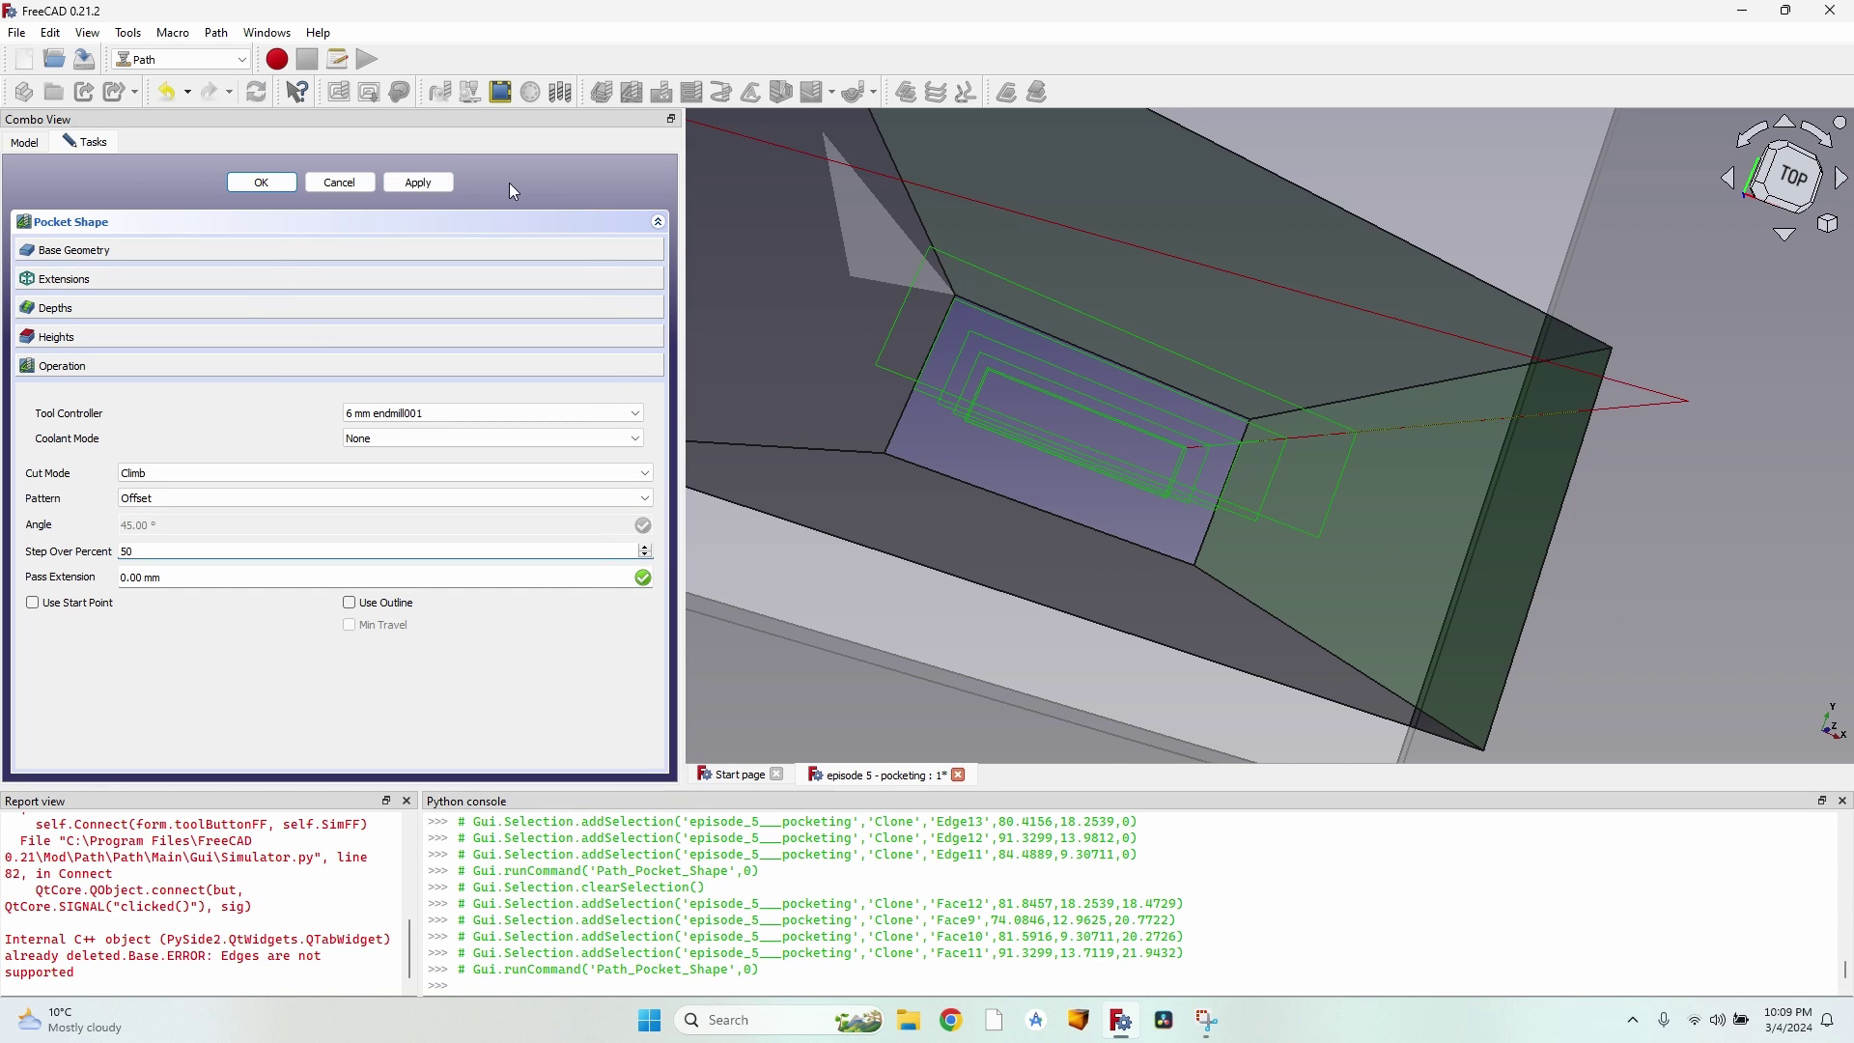
pyautogui.click(439, 184)
# Step: Confirm Pocket_Shape002 with OK and select Pocket_Shape in the tree
pyautogui.scroll(-5, 1062, 393)
pyautogui.moveTo(1062, 393); pyautogui.dragTo(1097, 422, button='middle')
pyautogui.scroll(3, 1117, 422)
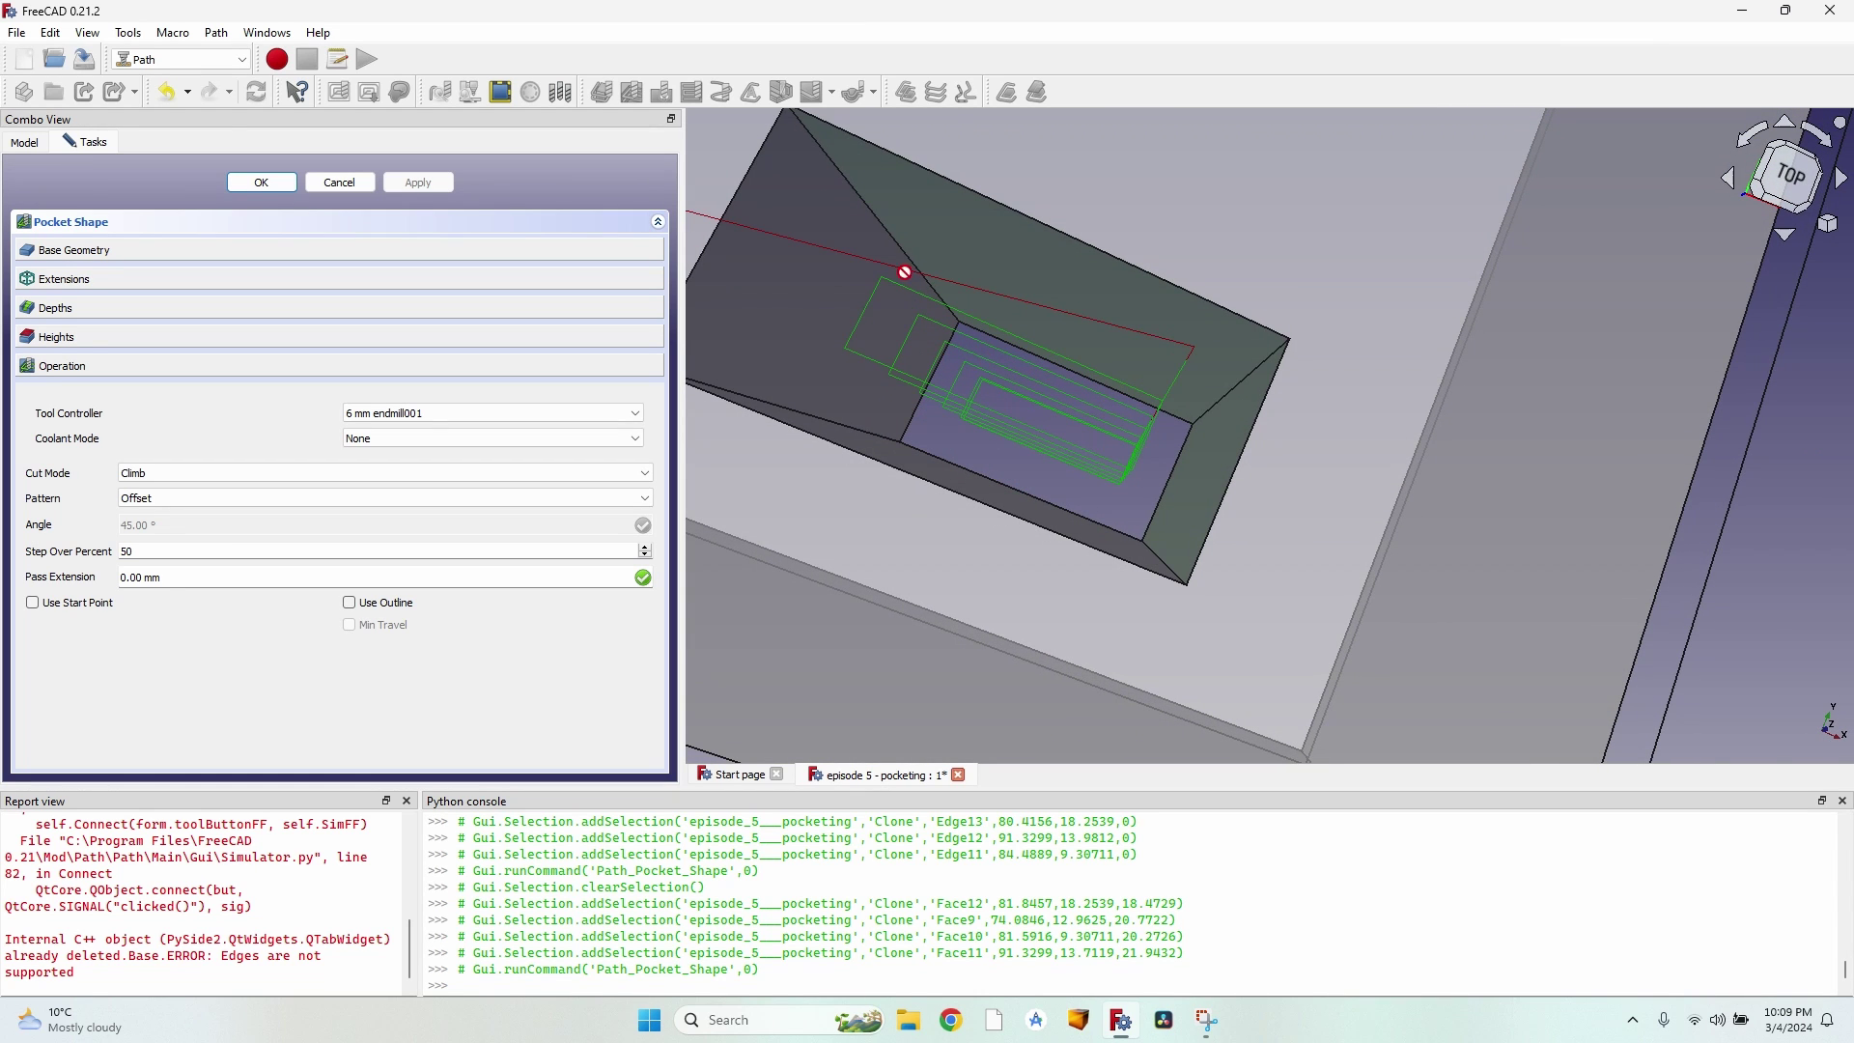
pyautogui.scroll(-3, 1153, 342)
pyautogui.moveTo(1153, 342); pyautogui.dragTo(1080, 405, button='middle')
pyautogui.scroll(-4, 1159, 454)
pyautogui.moveTo(1159, 454); pyautogui.dragTo(1195, 471, button='middle')
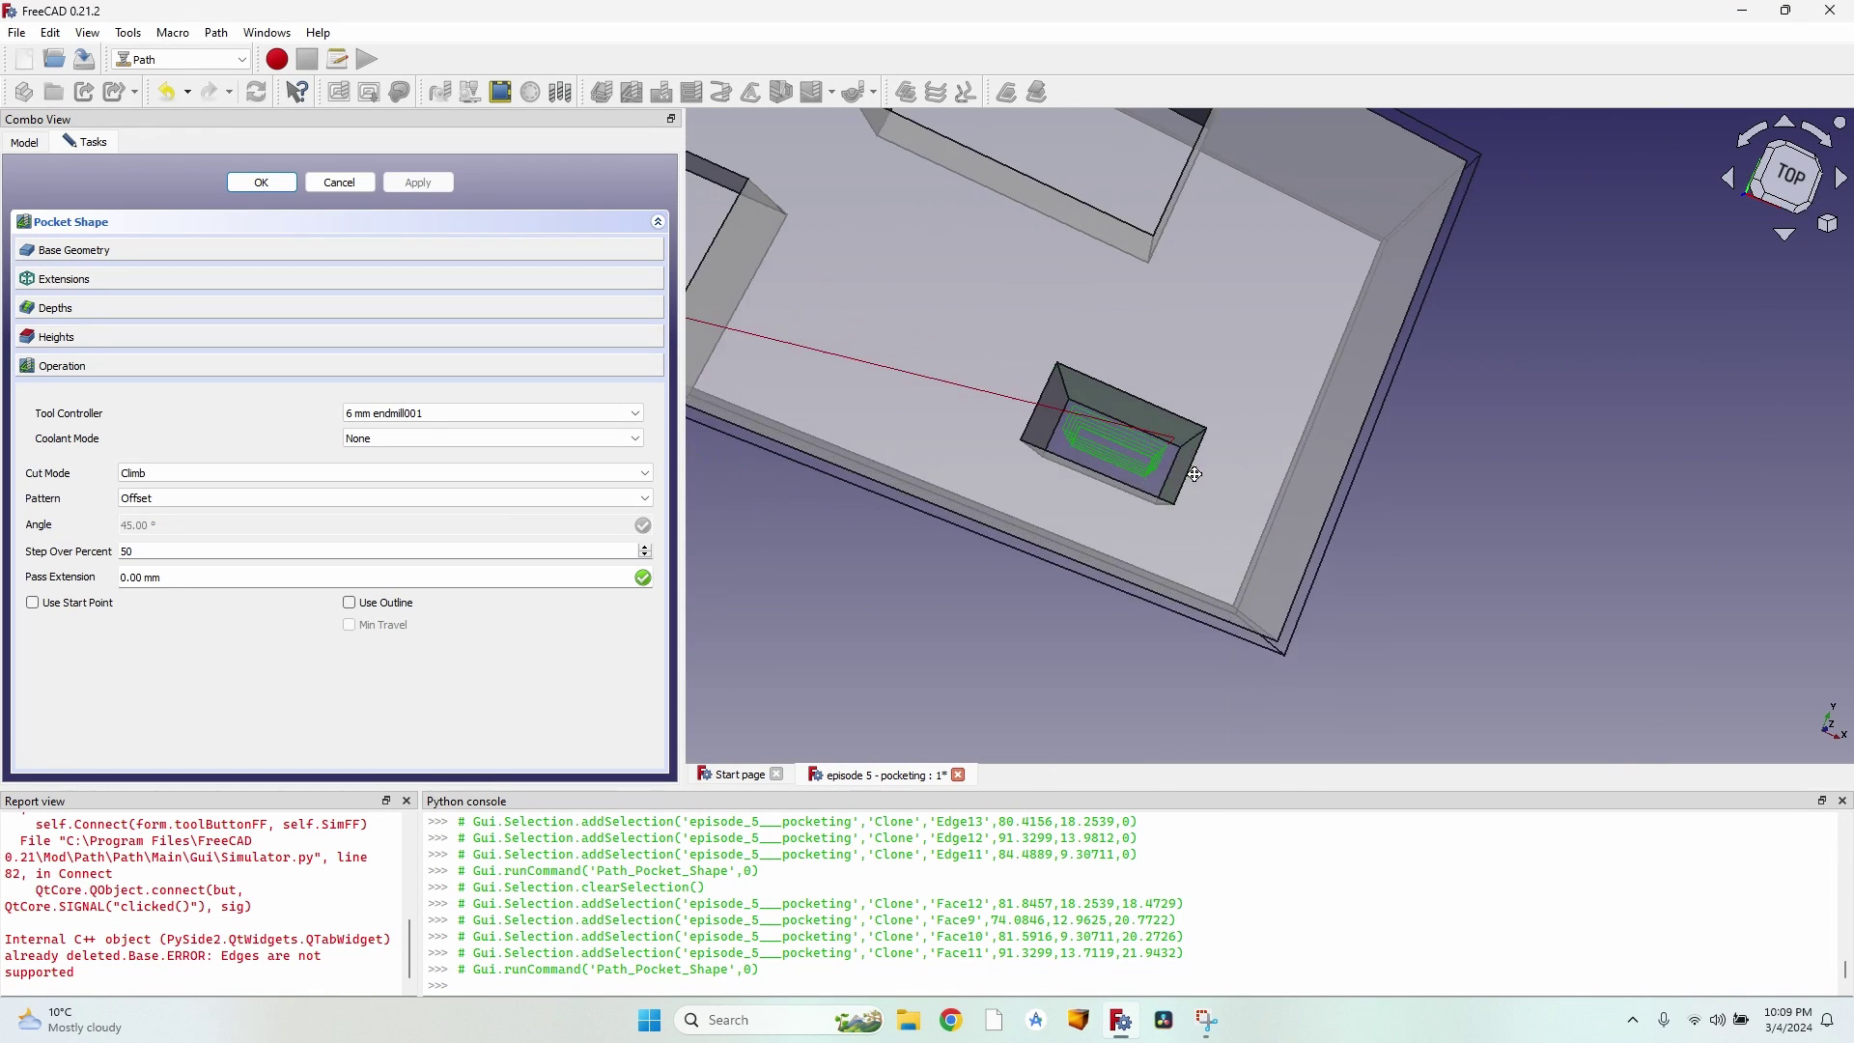
pyautogui.click(262, 182)
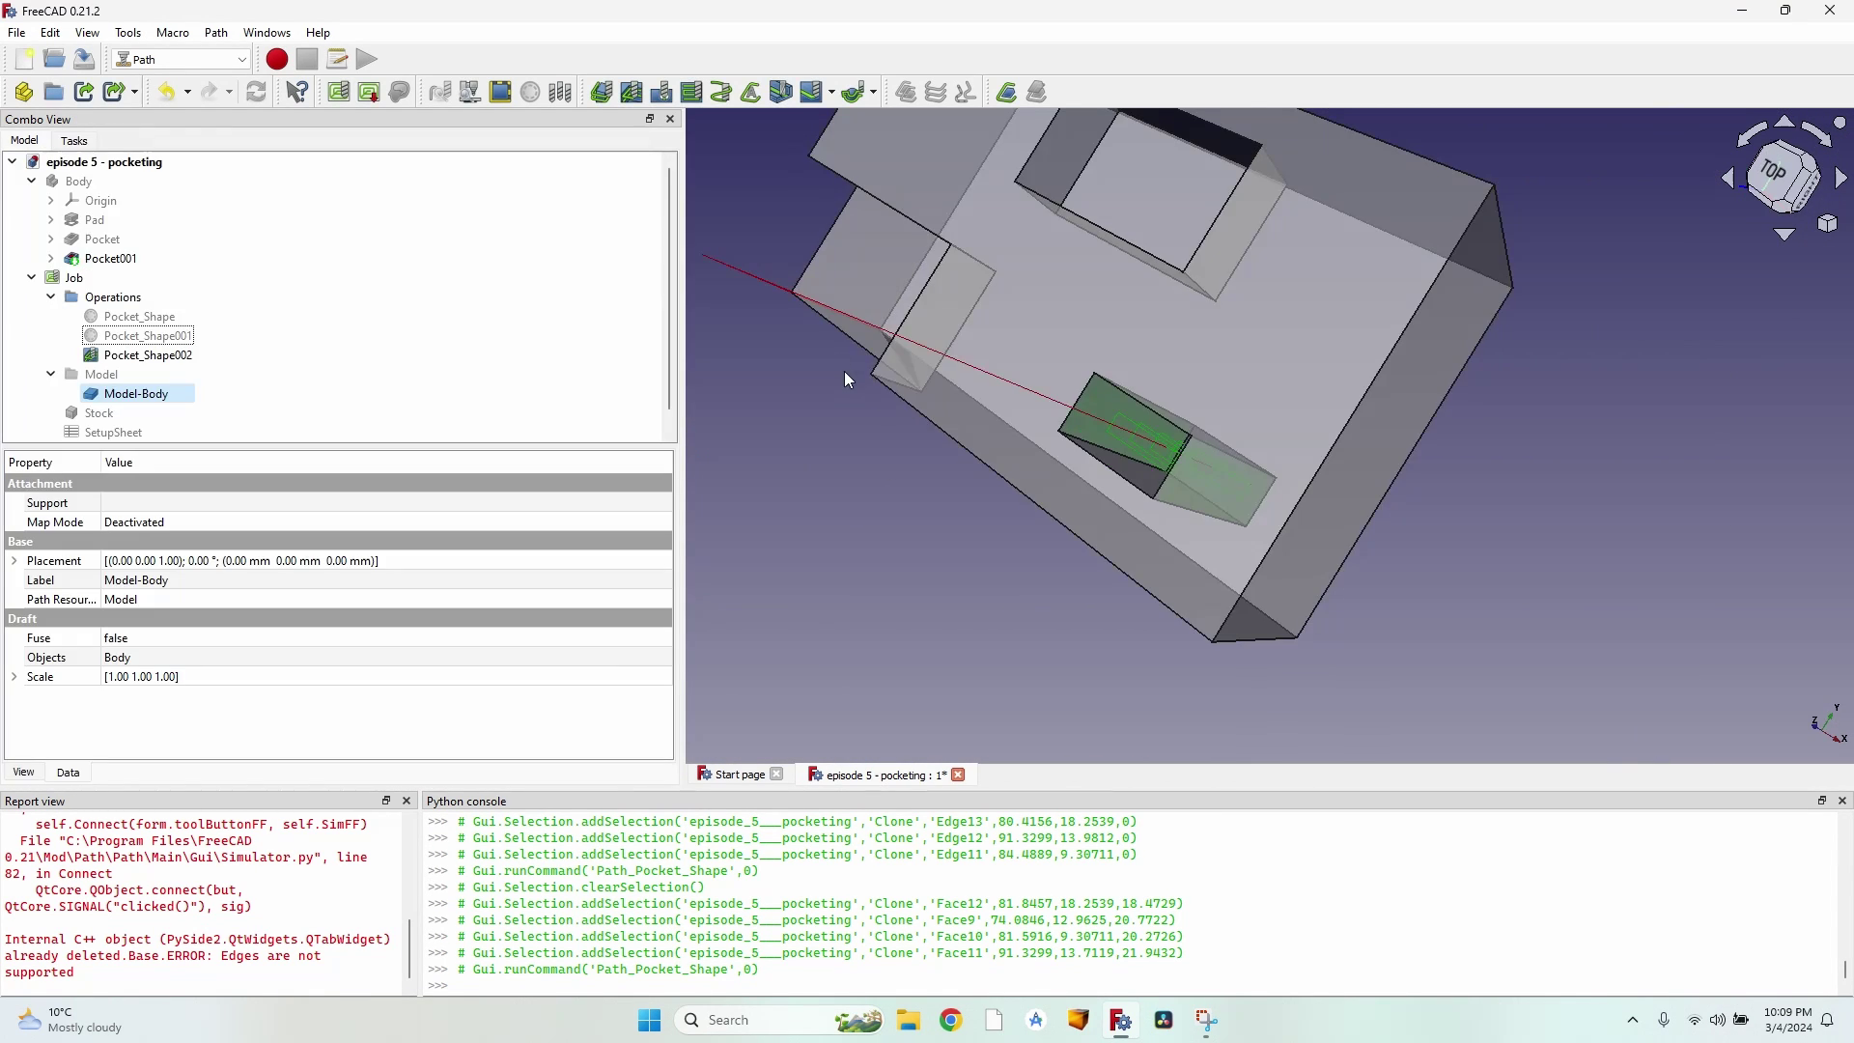
pyautogui.moveTo(844, 371); pyautogui.dragTo(867, 378, button='middle')
pyautogui.click(140, 317)
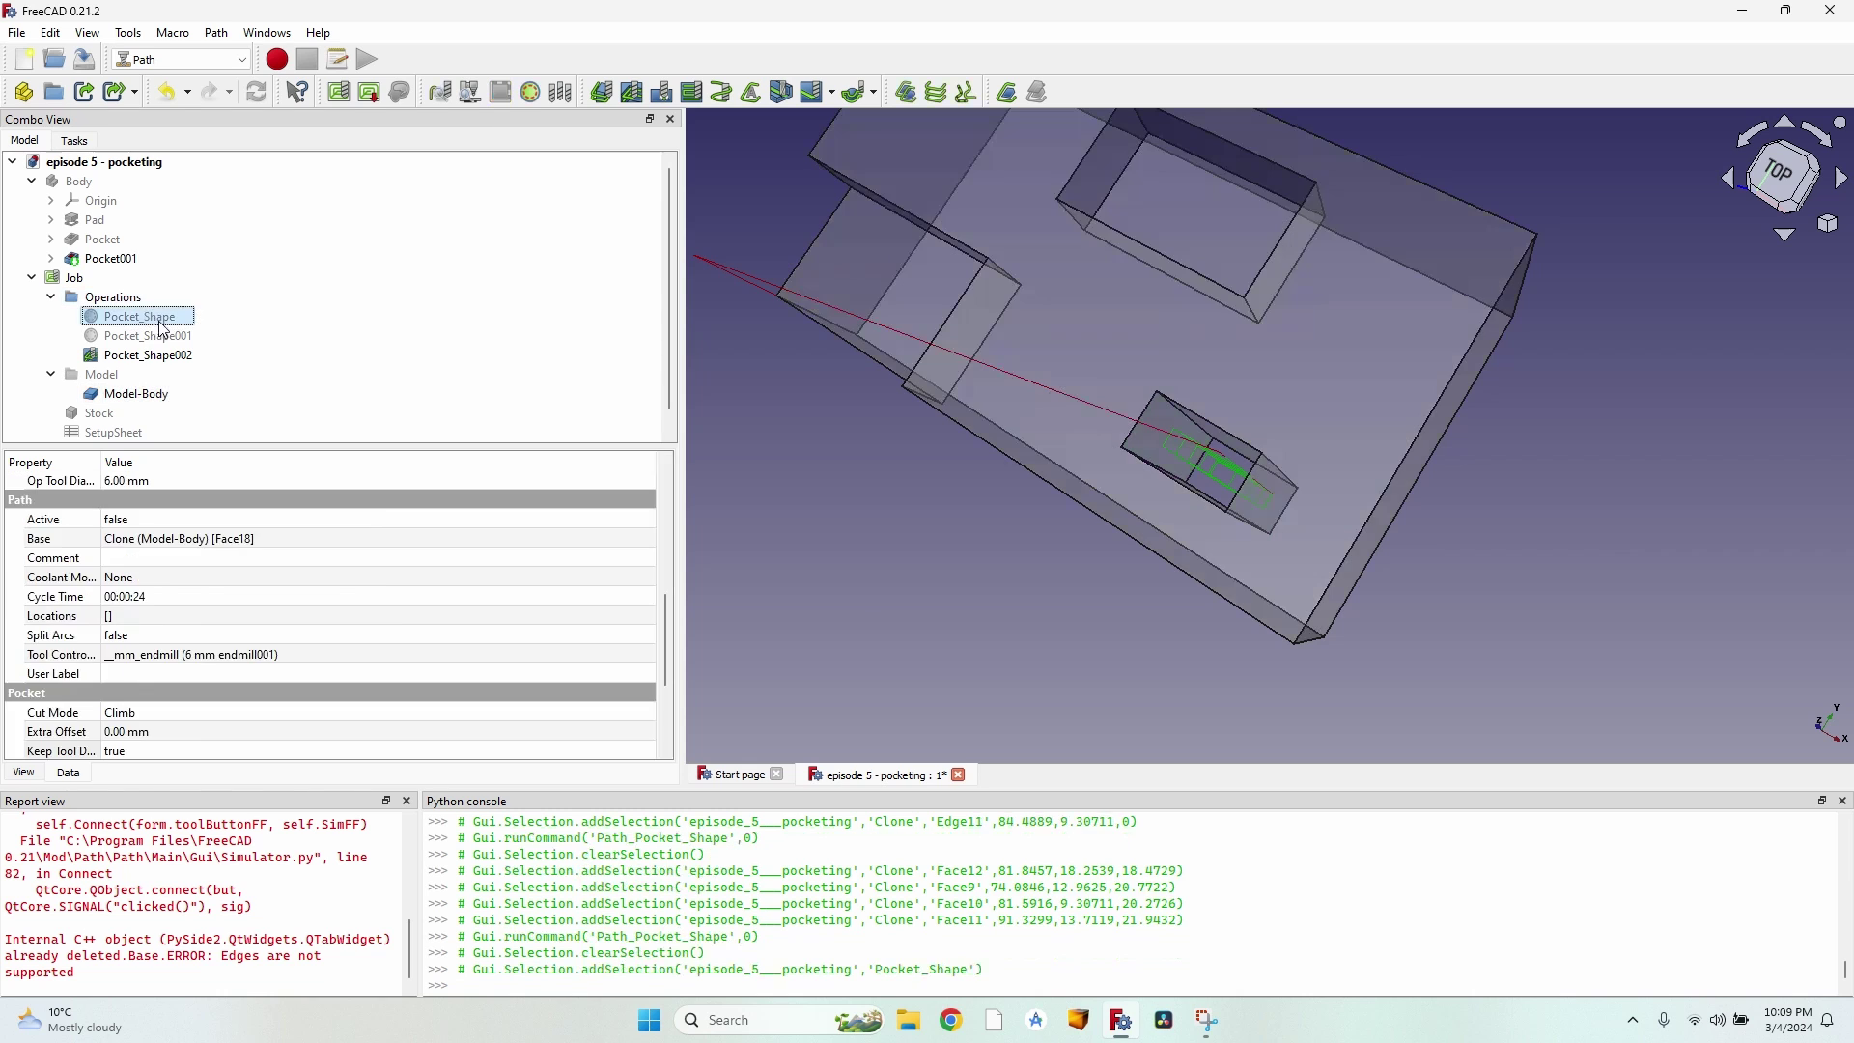
# Step: Toggle the earlier pocket operations' active state and briefly hide, then reshow, Pocket_Shape's toolpath
pyautogui.keyDown('ctrl'); pyautogui.click(149, 336); pyautogui.keyUp('ctrl')
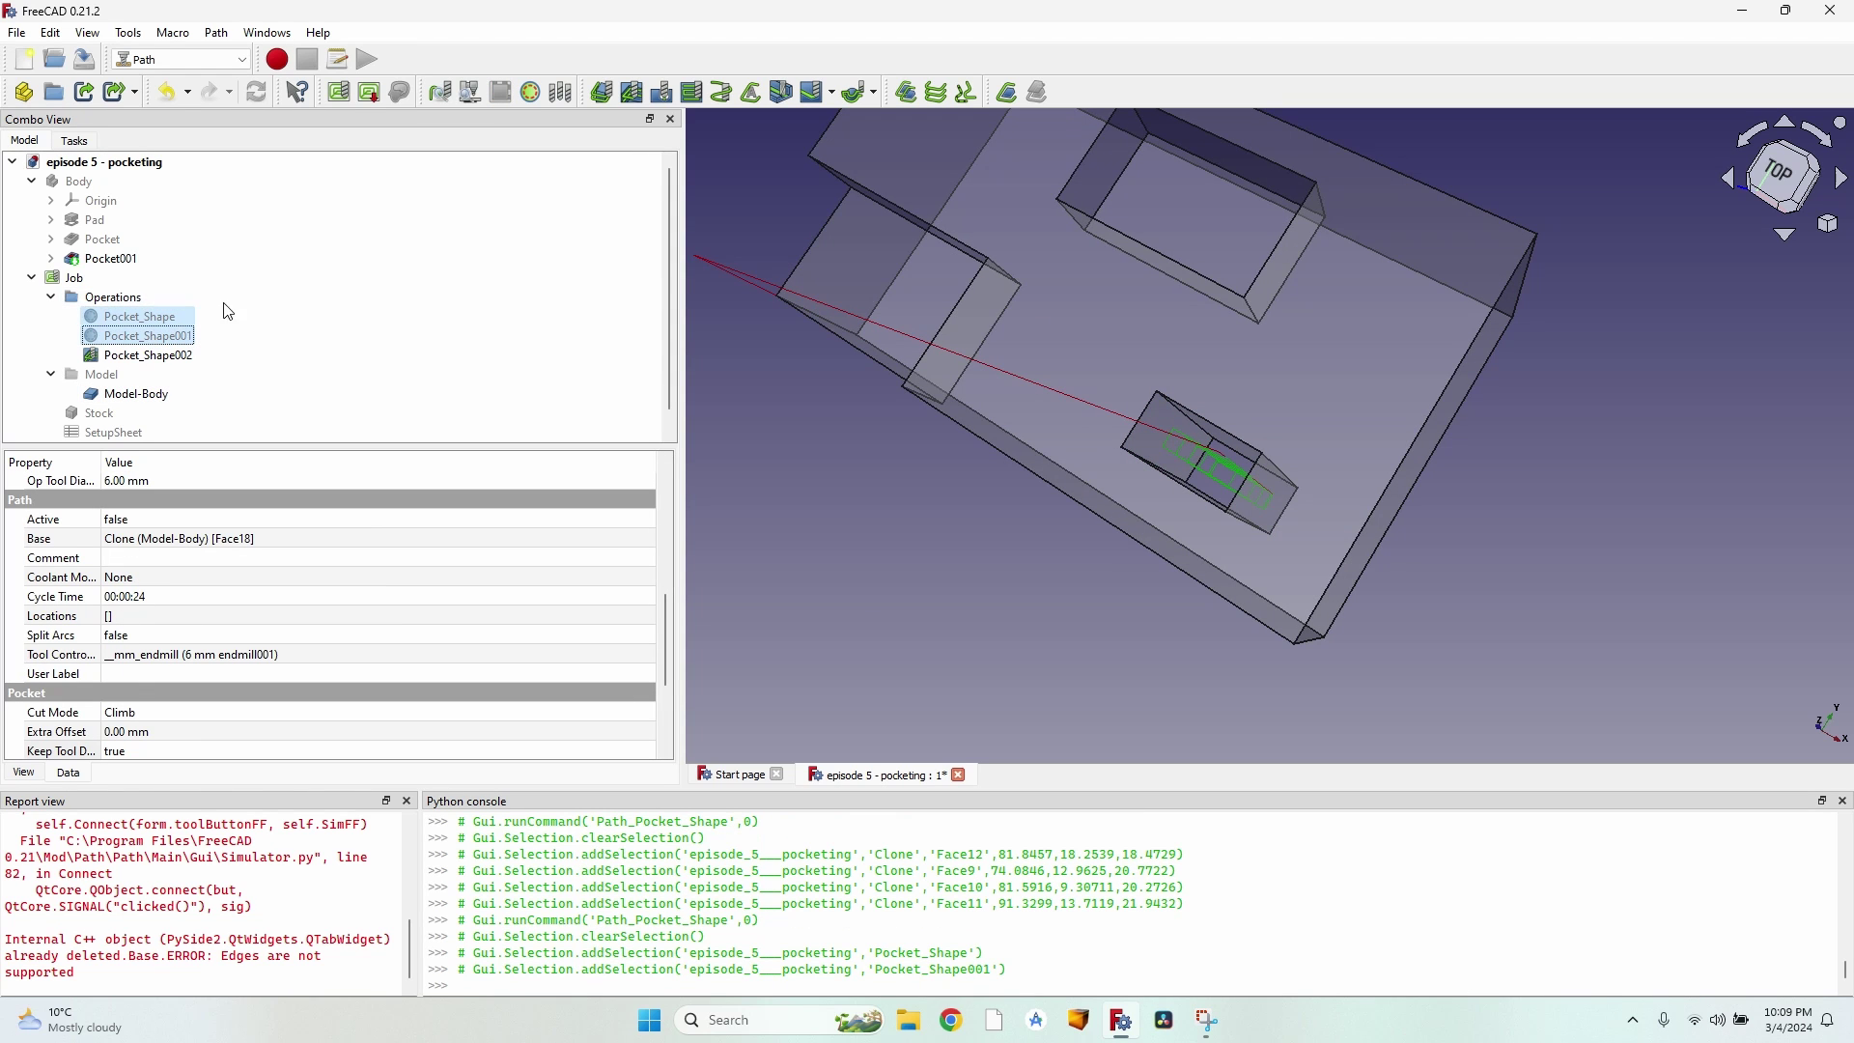
pyautogui.click(531, 94)
pyautogui.scroll(3, 1144, 543)
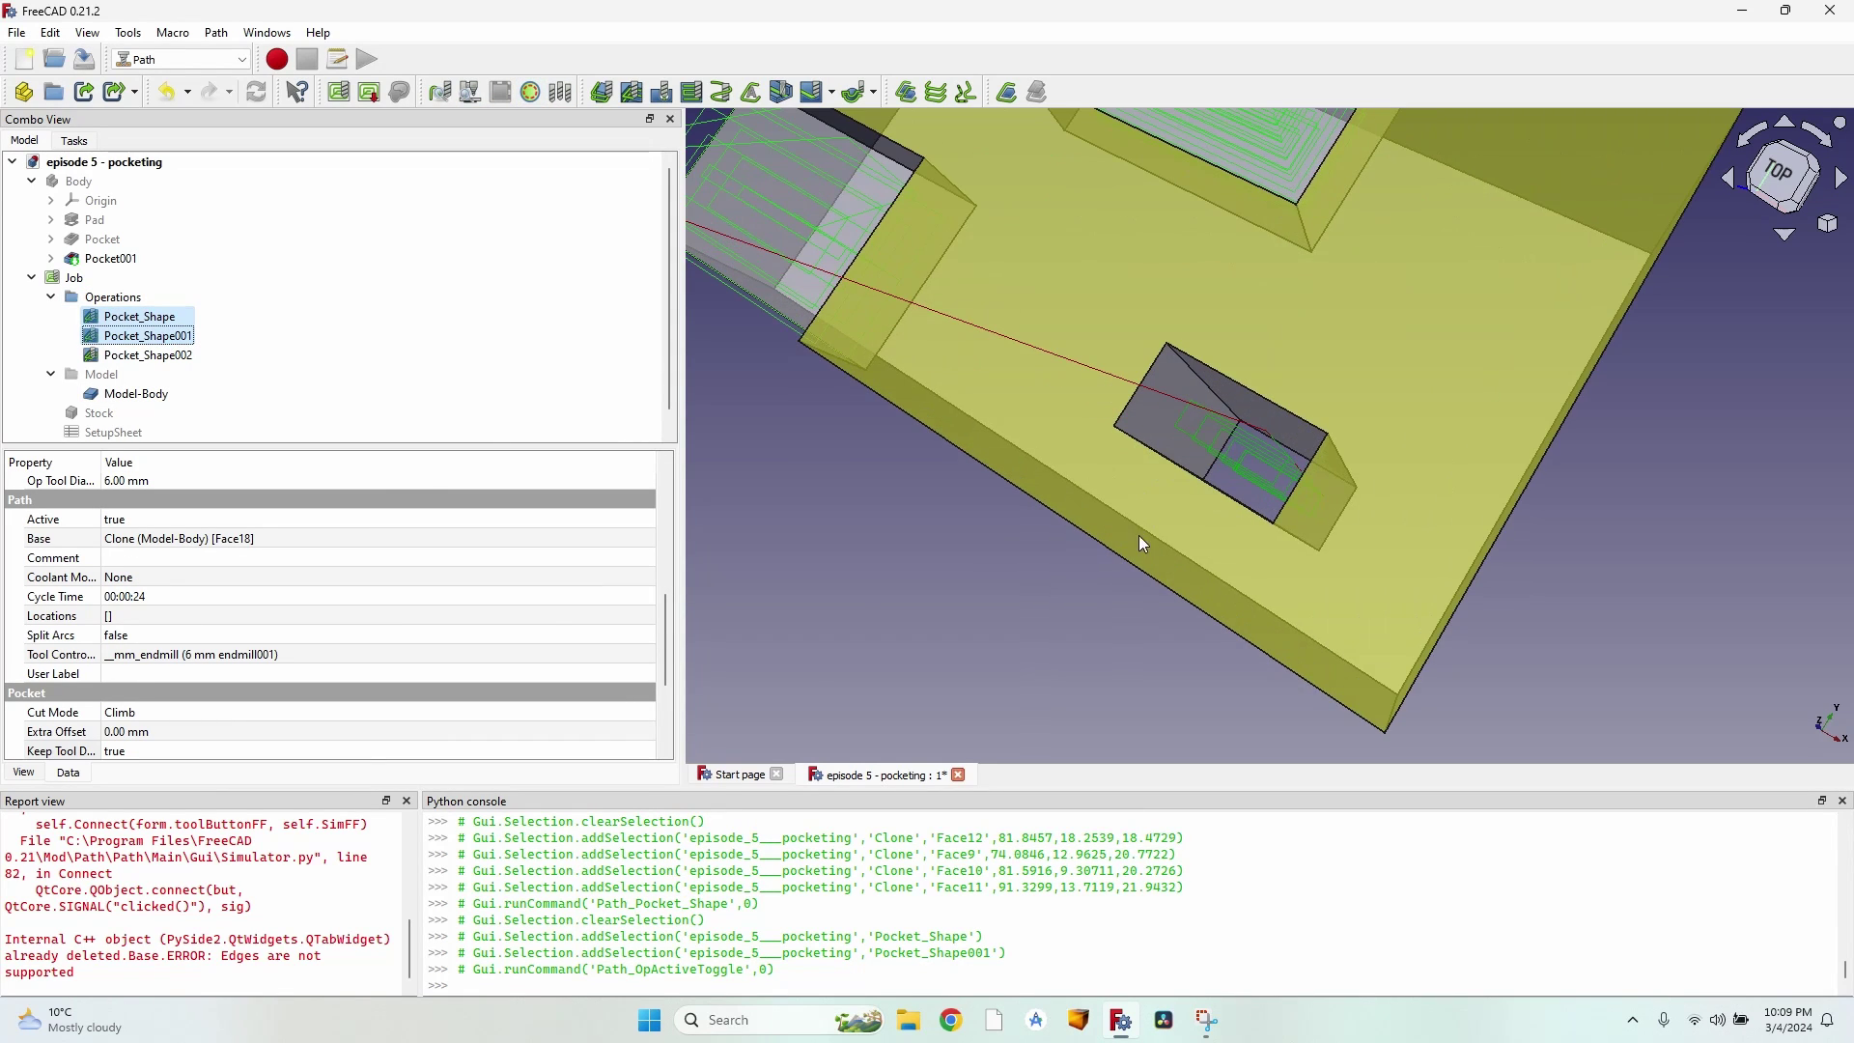
pyautogui.moveTo(1143, 543); pyautogui.dragTo(1159, 396, button='middle')
pyautogui.click(174, 321)
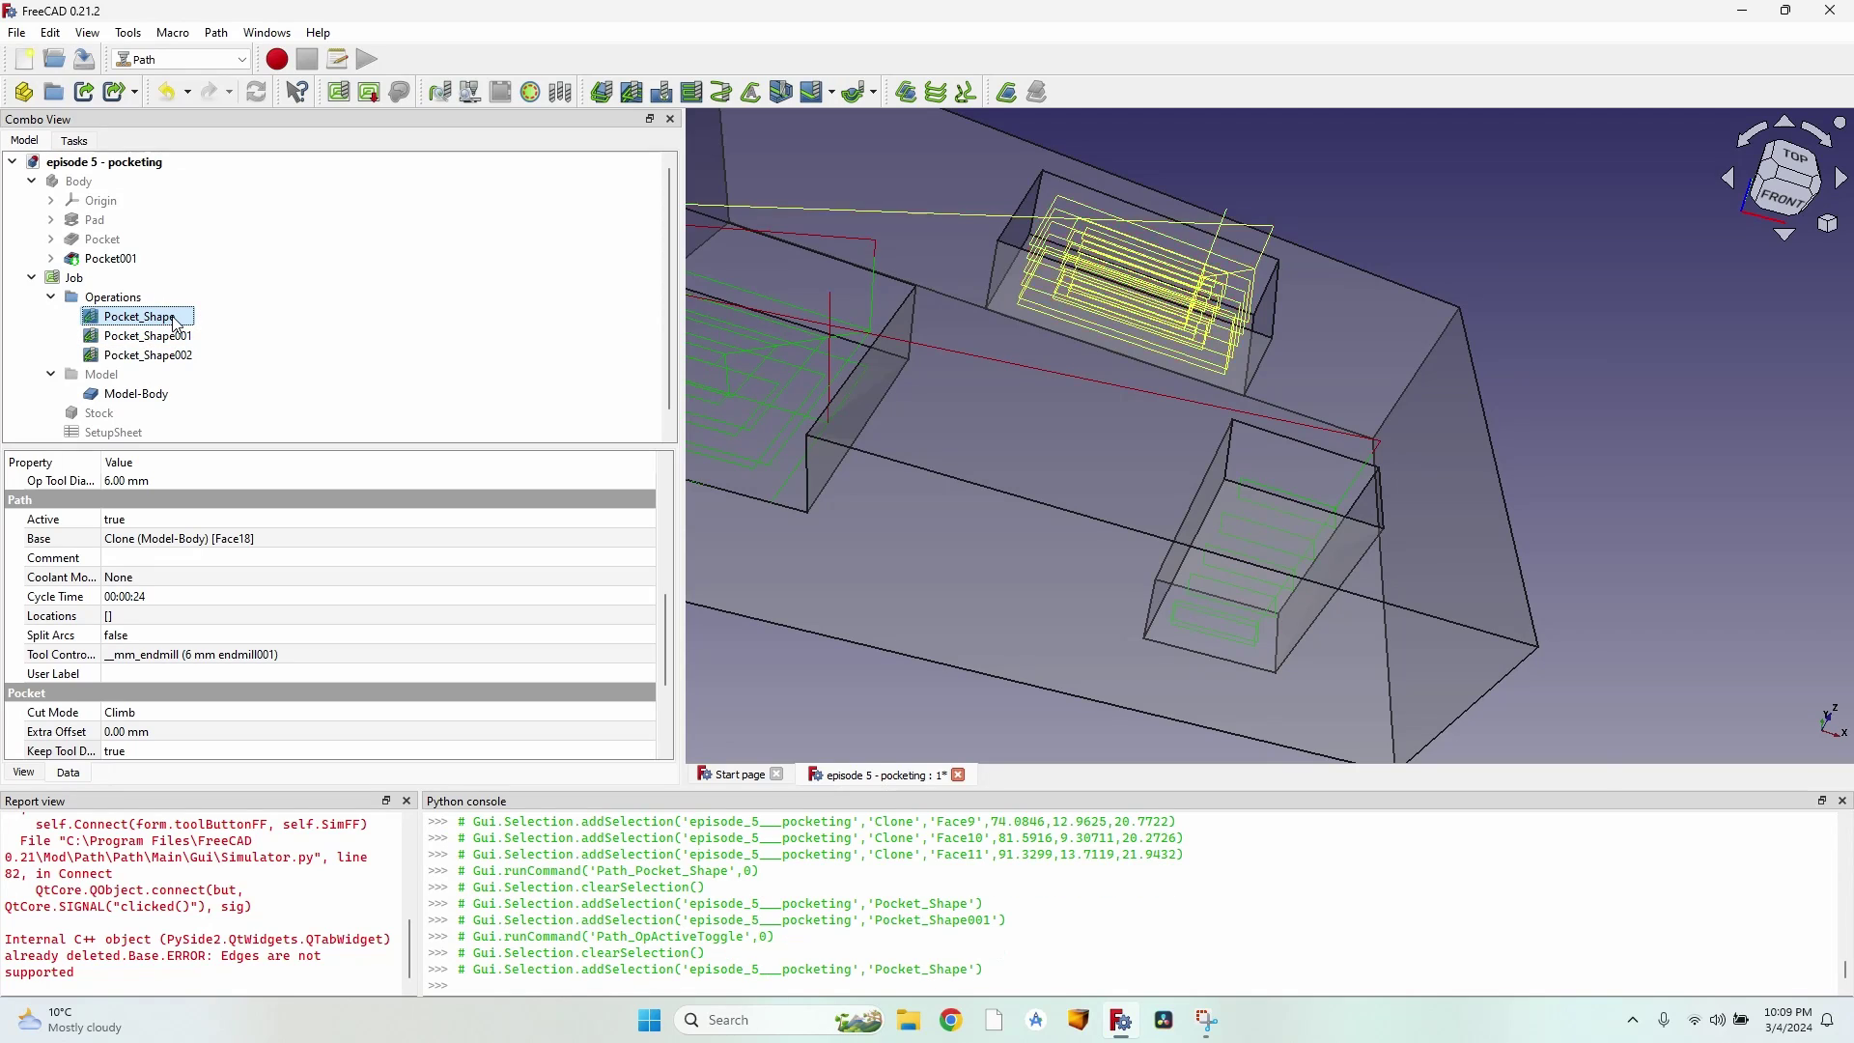
pyautogui.press('space')
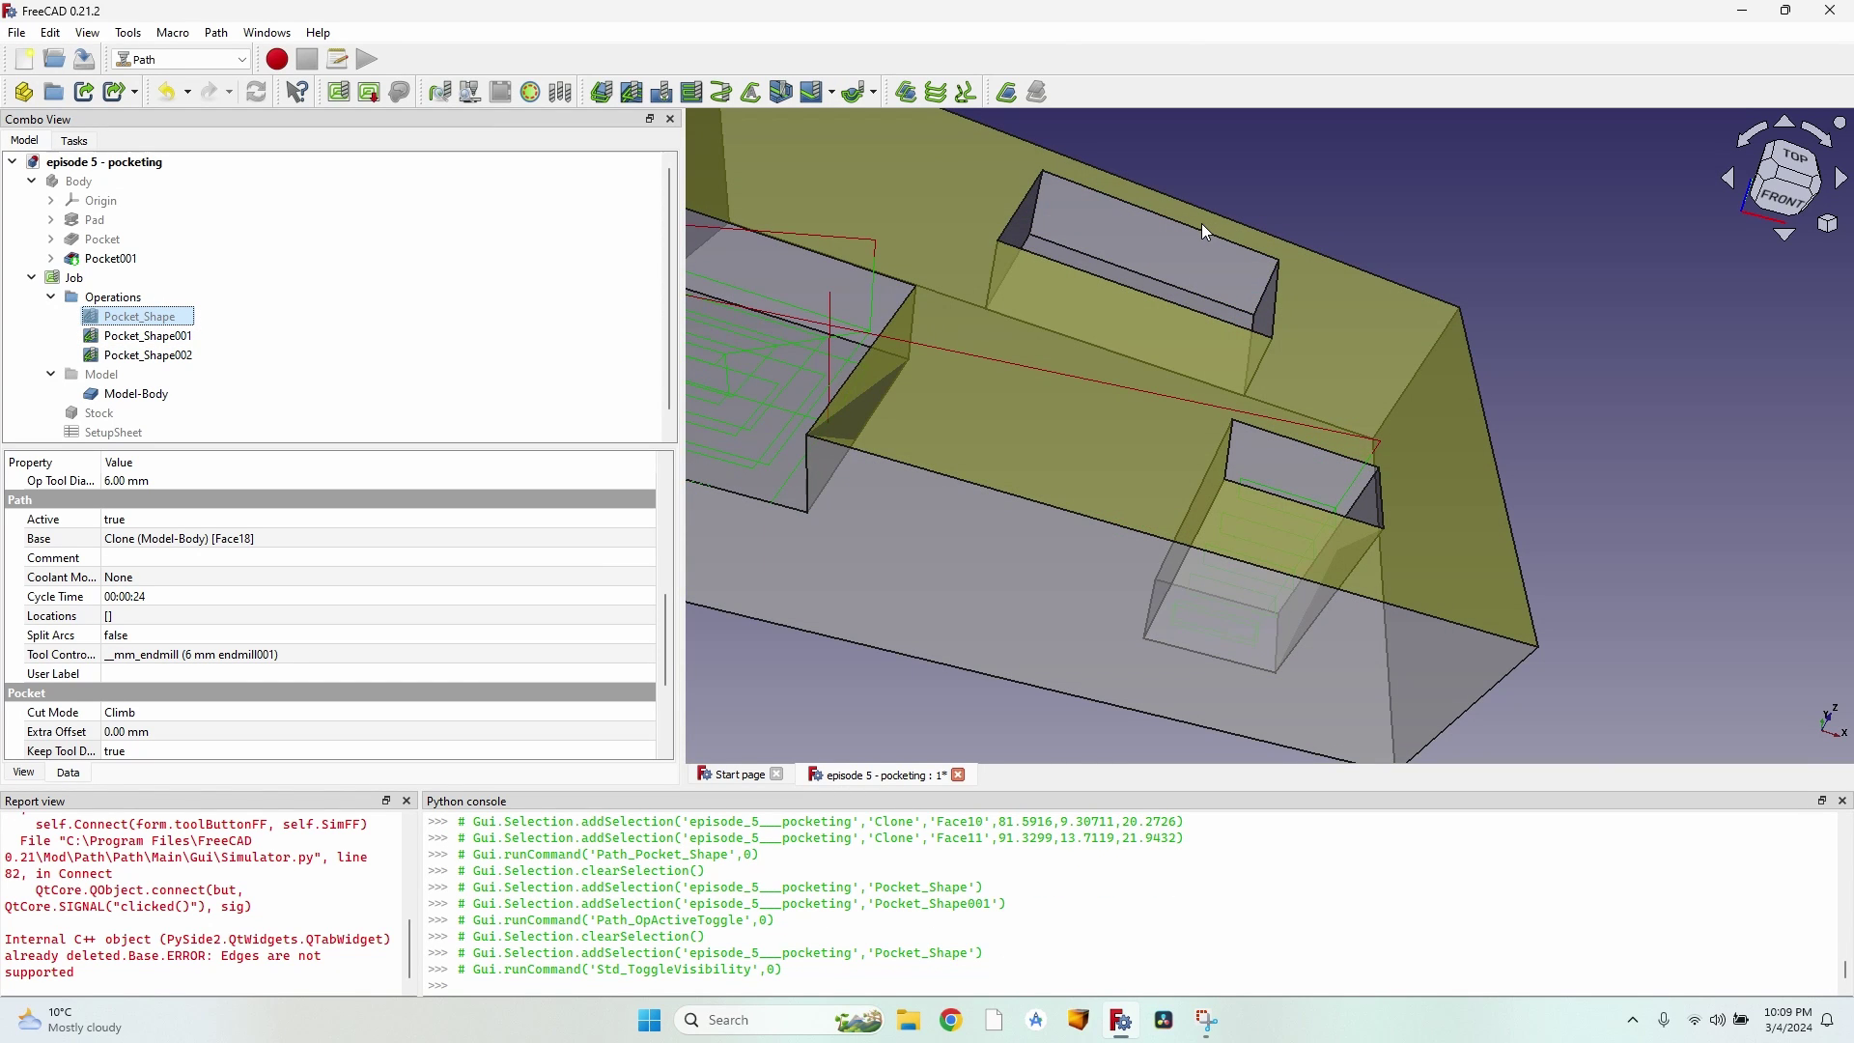
pyautogui.scroll(-3, 1321, 396)
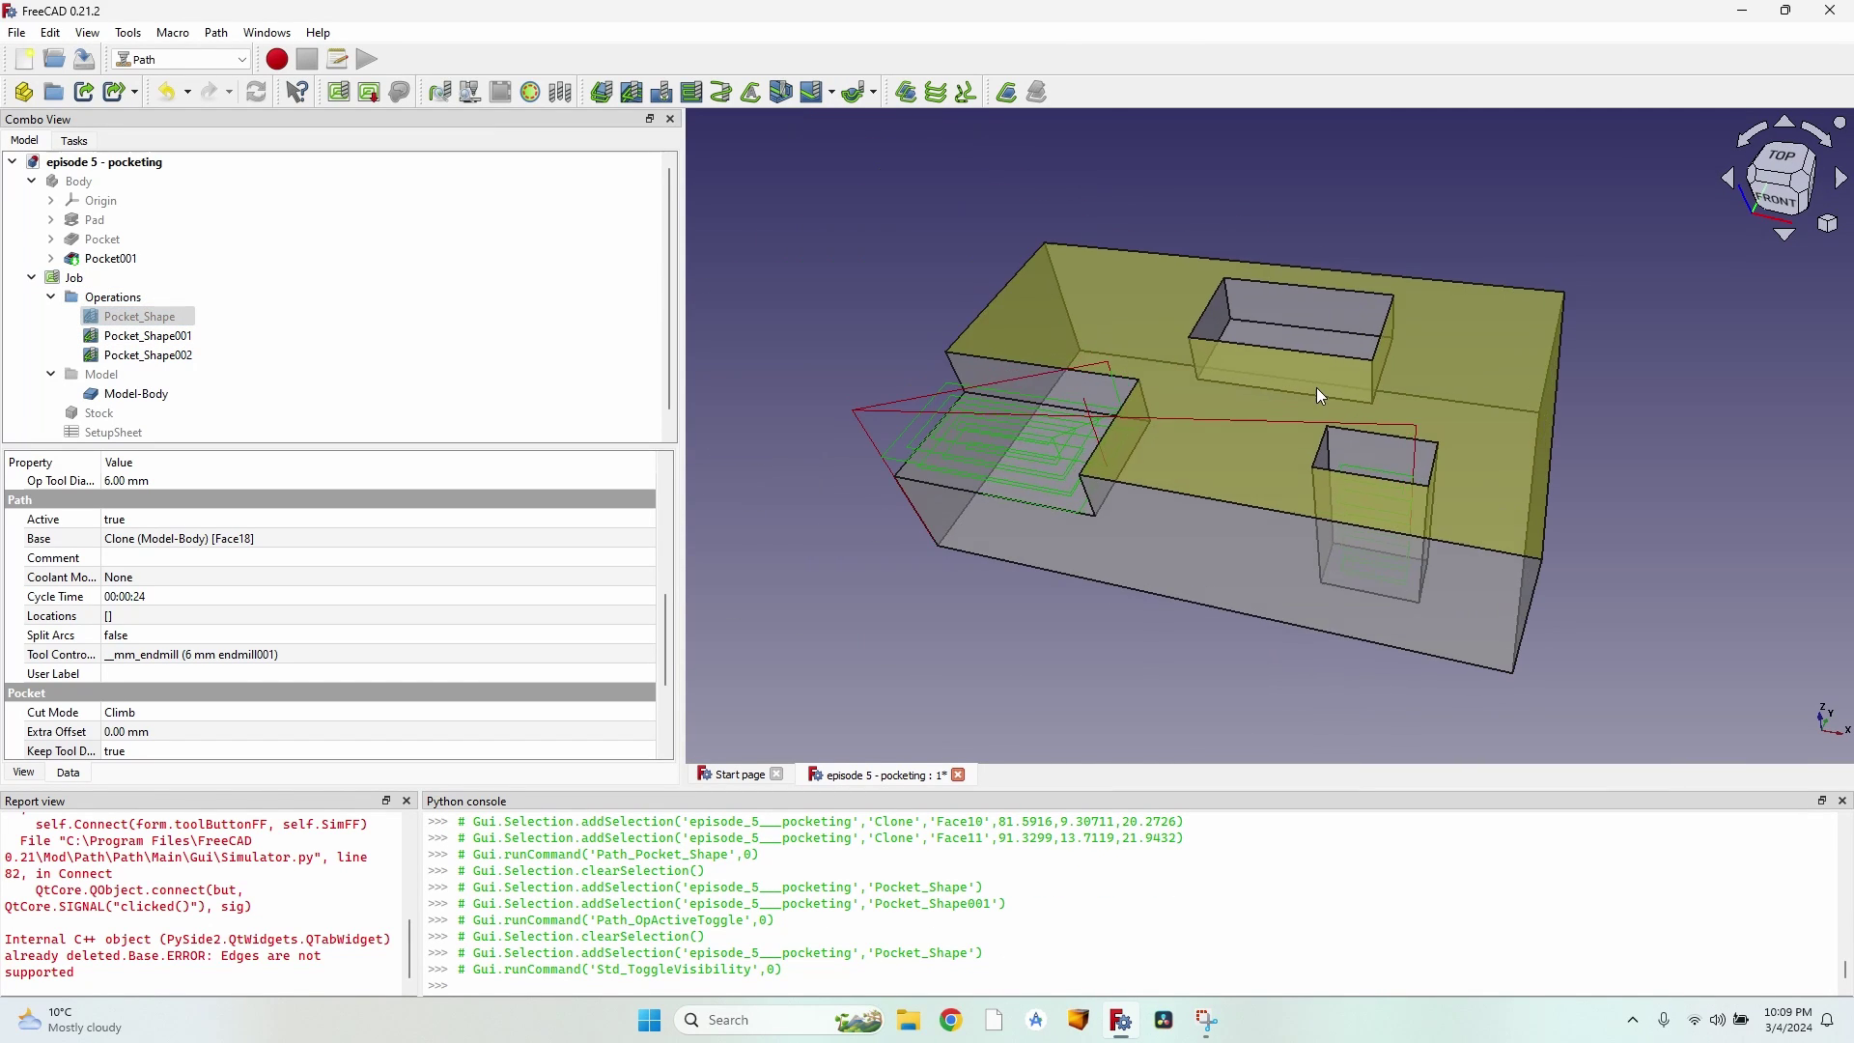
pyautogui.press('space')
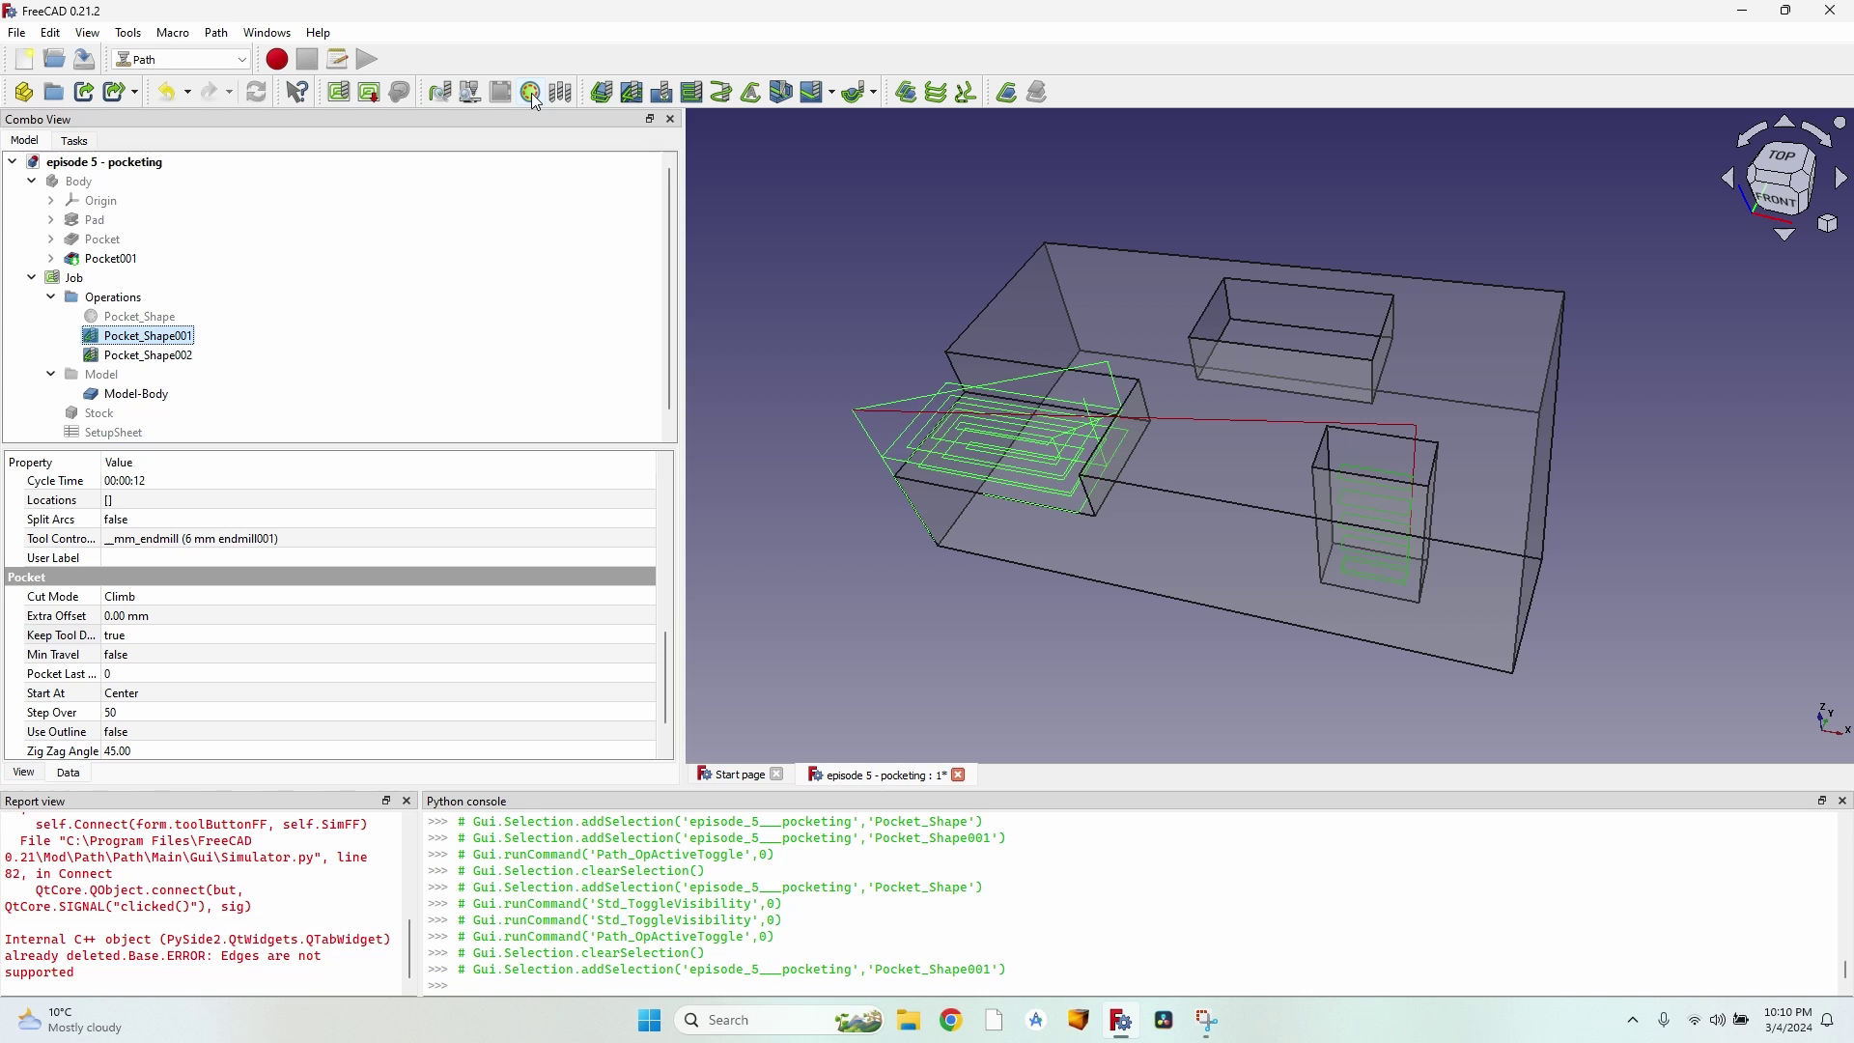
# Step: Deactivate Pocket_Shape and Pocket_Shape002, leaving Pocket_Shape001 active and selected
pyautogui.click(531, 95)
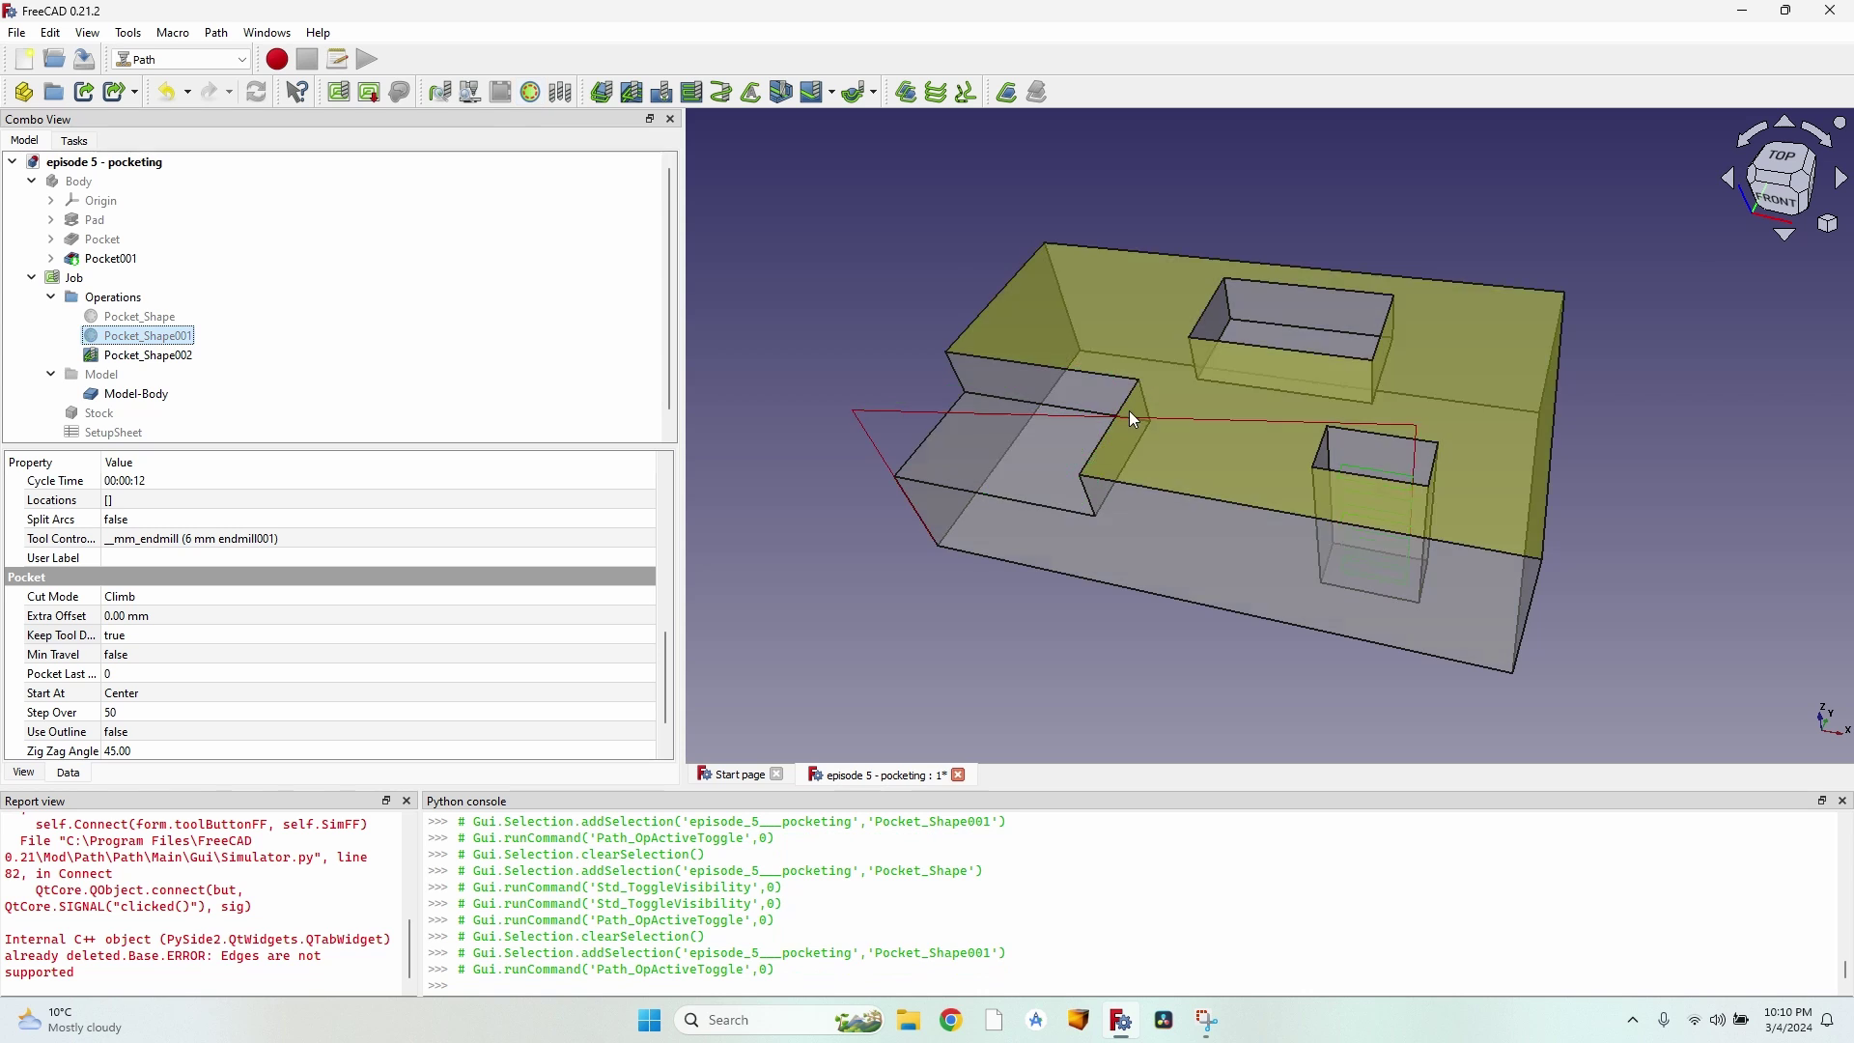
pyautogui.scroll(-5, 936, 333)
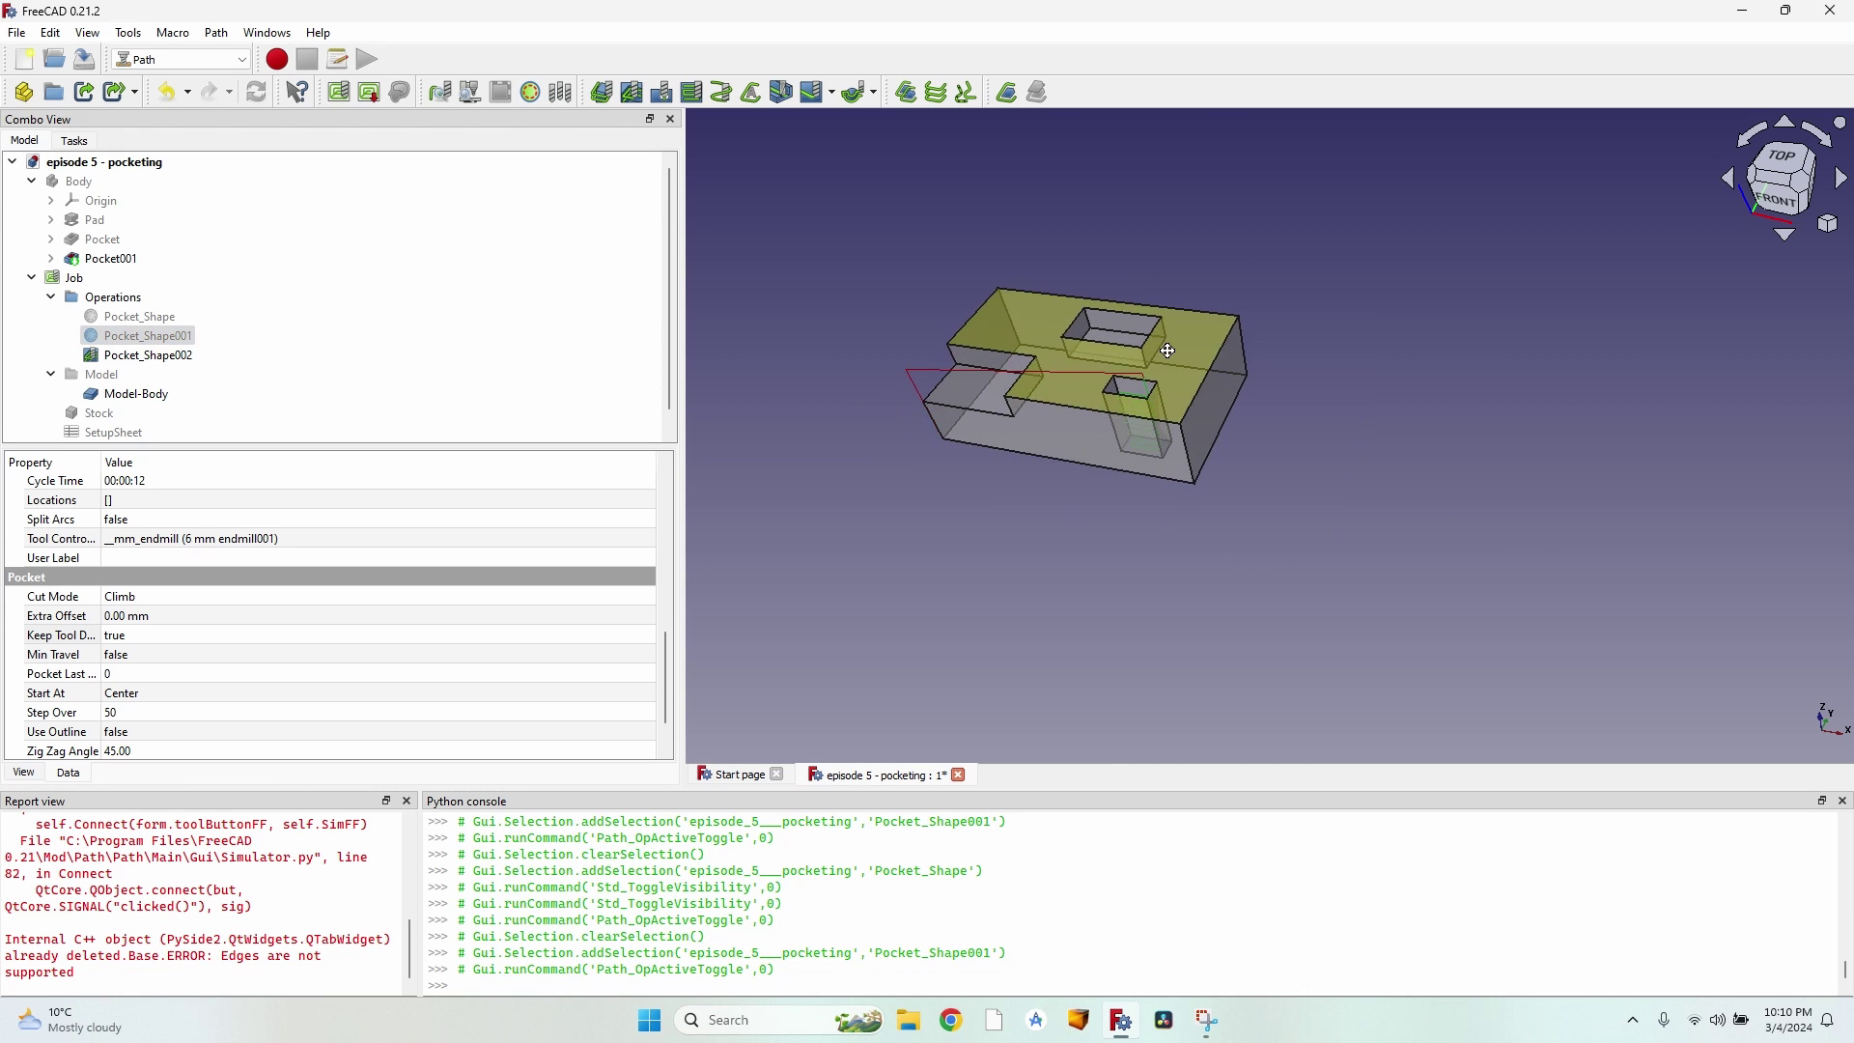
pyautogui.scroll(5, 1138, 408)
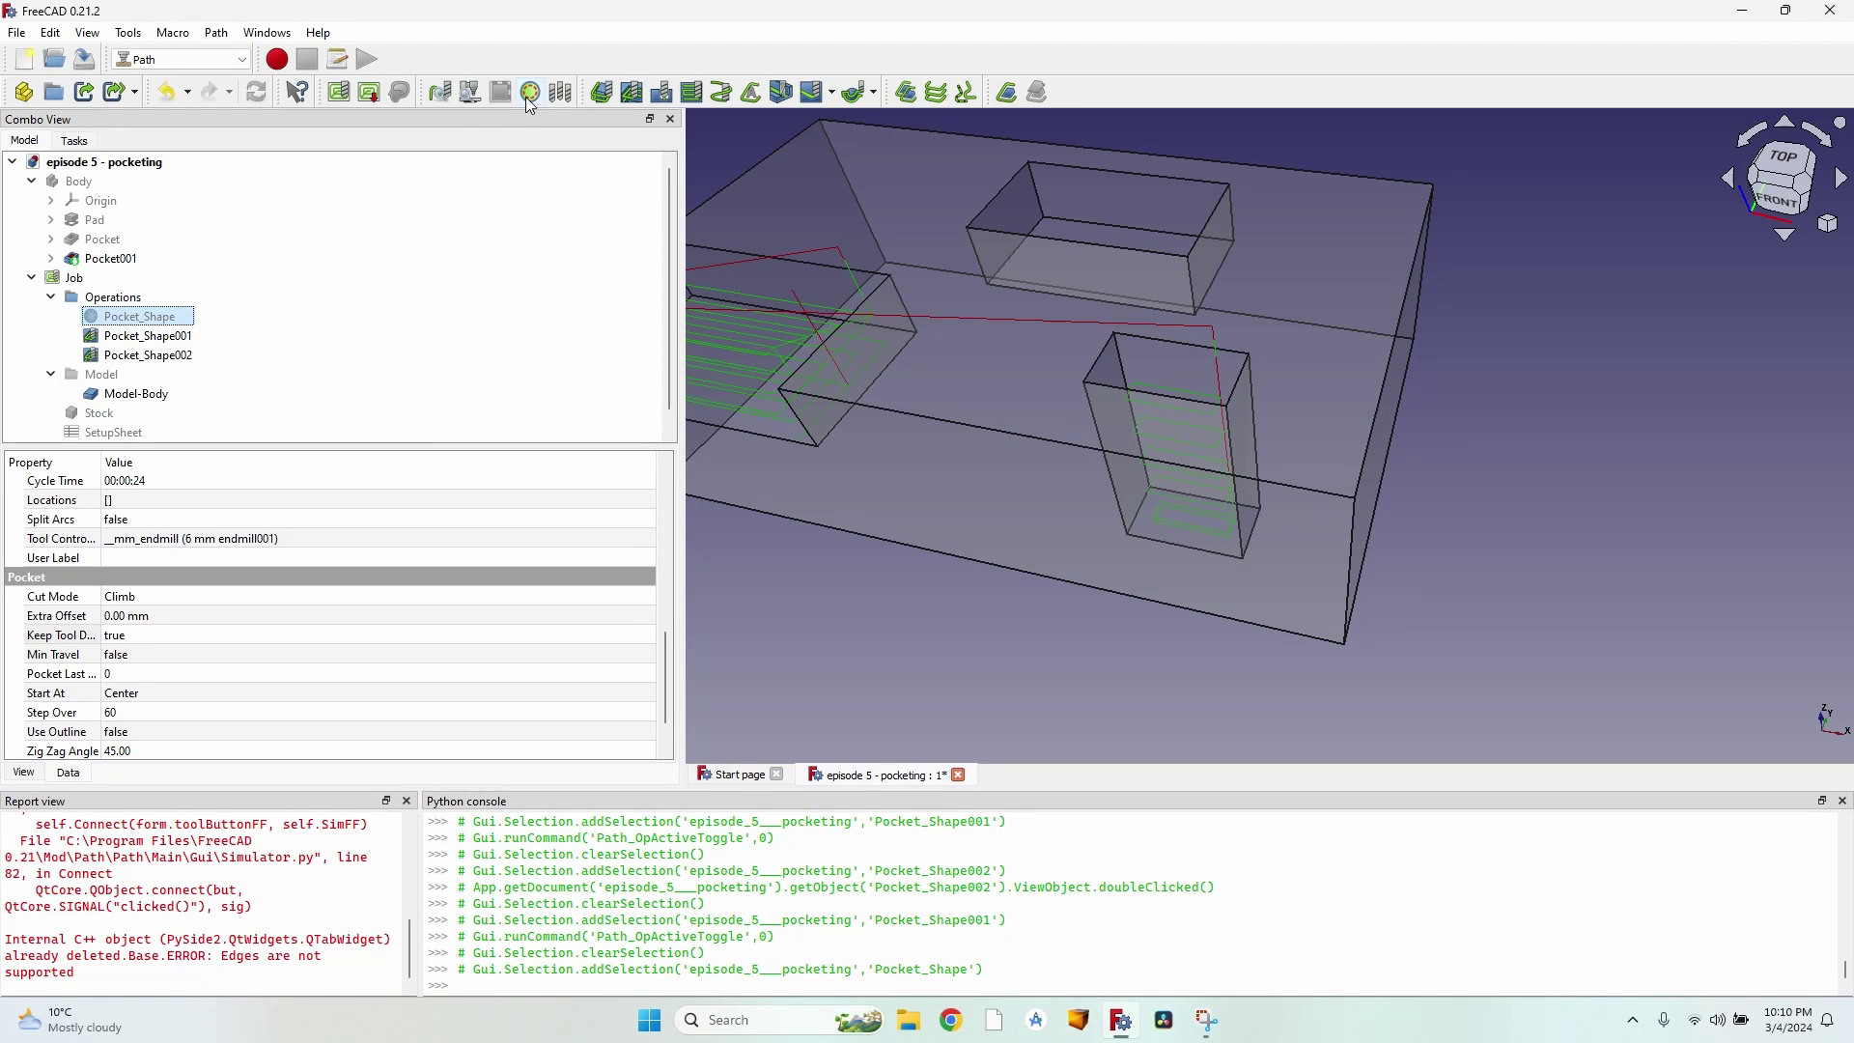
pyautogui.click(531, 93)
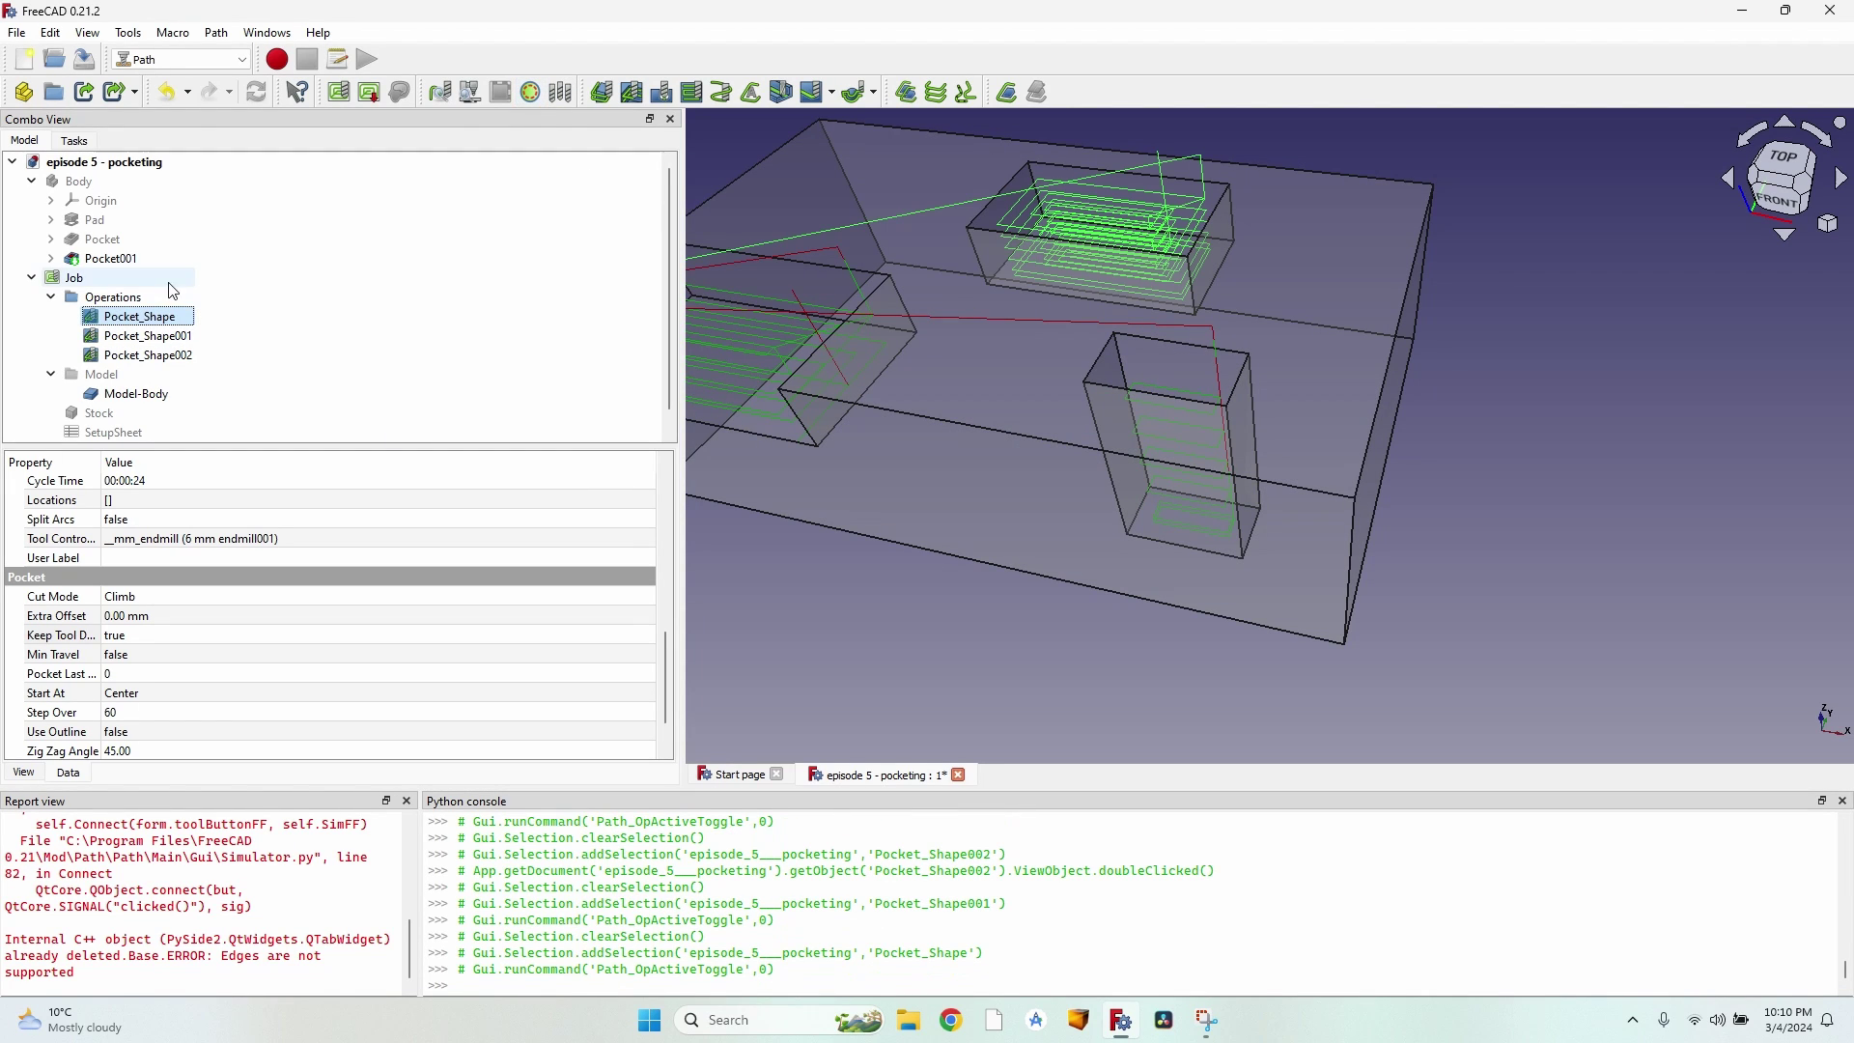
pyautogui.keyDown('ctrl'); pyautogui.click(154, 356); pyautogui.keyUp('ctrl')
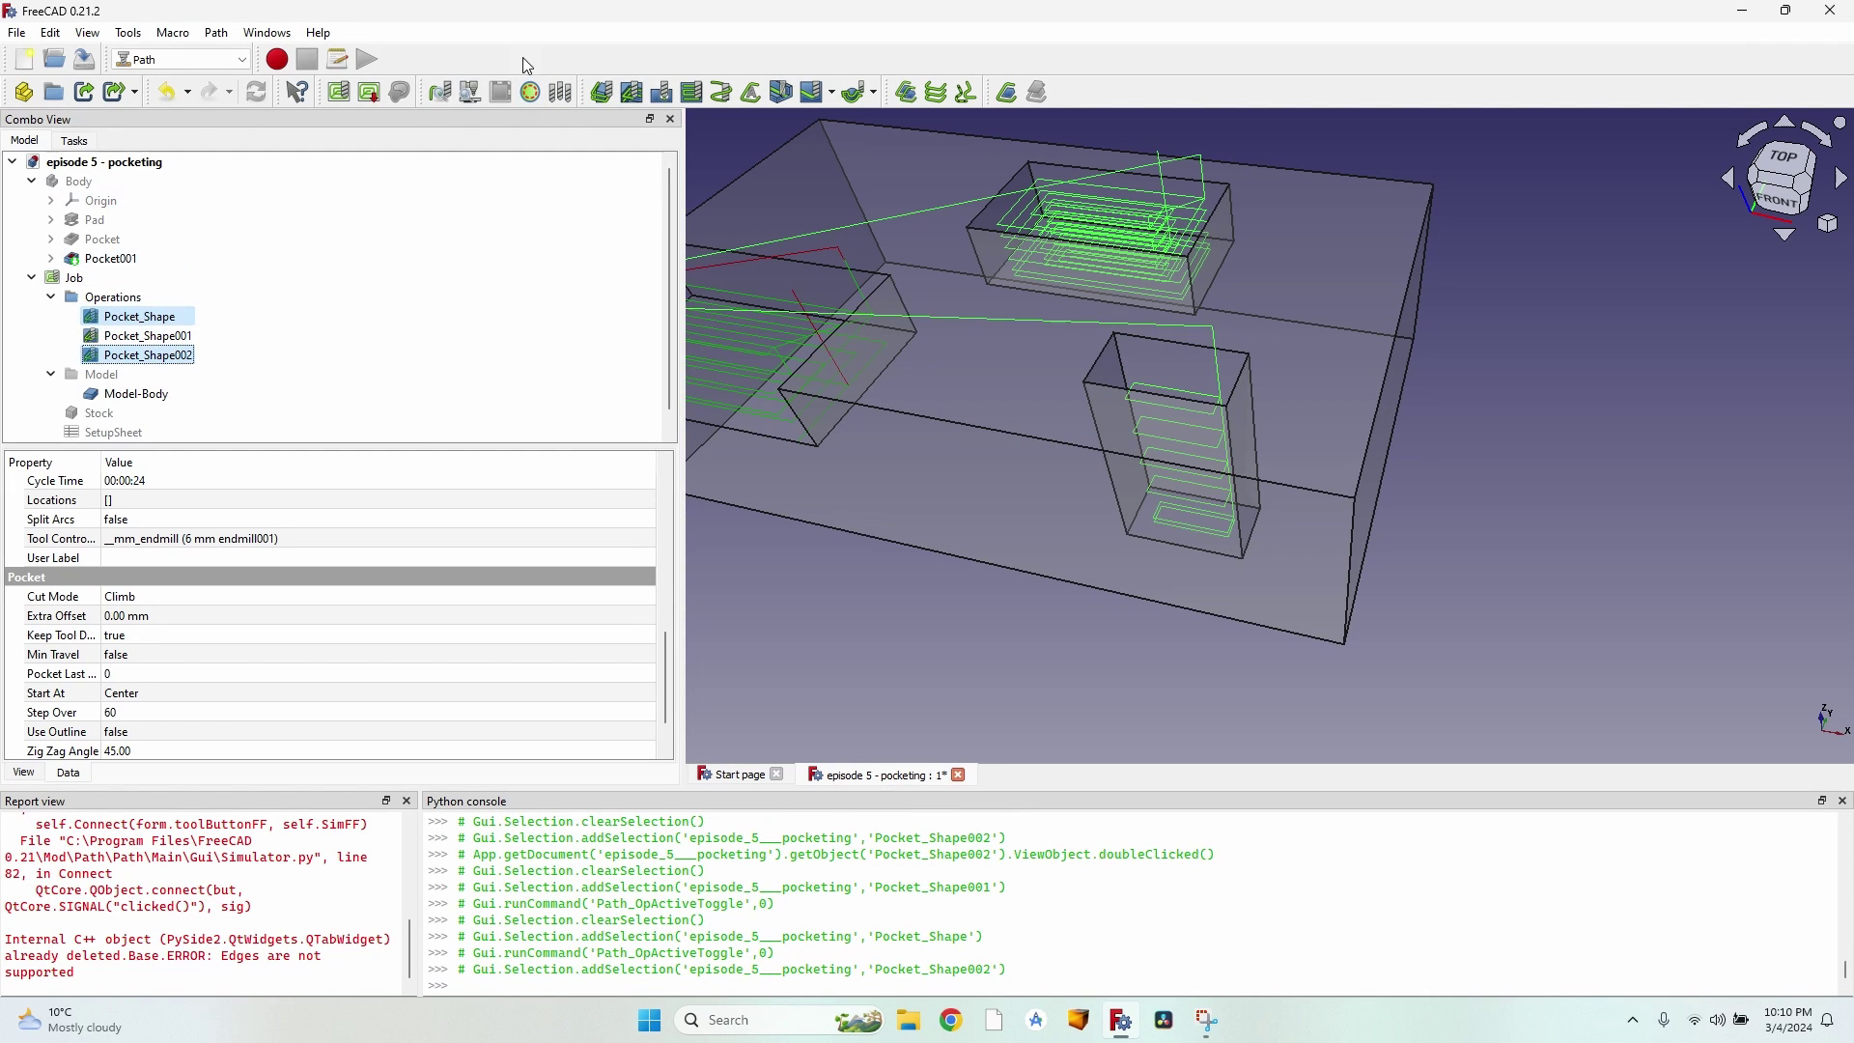
pyautogui.click(525, 90)
pyautogui.moveTo(1106, 226); pyautogui.dragTo(1374, 235, button='middle')
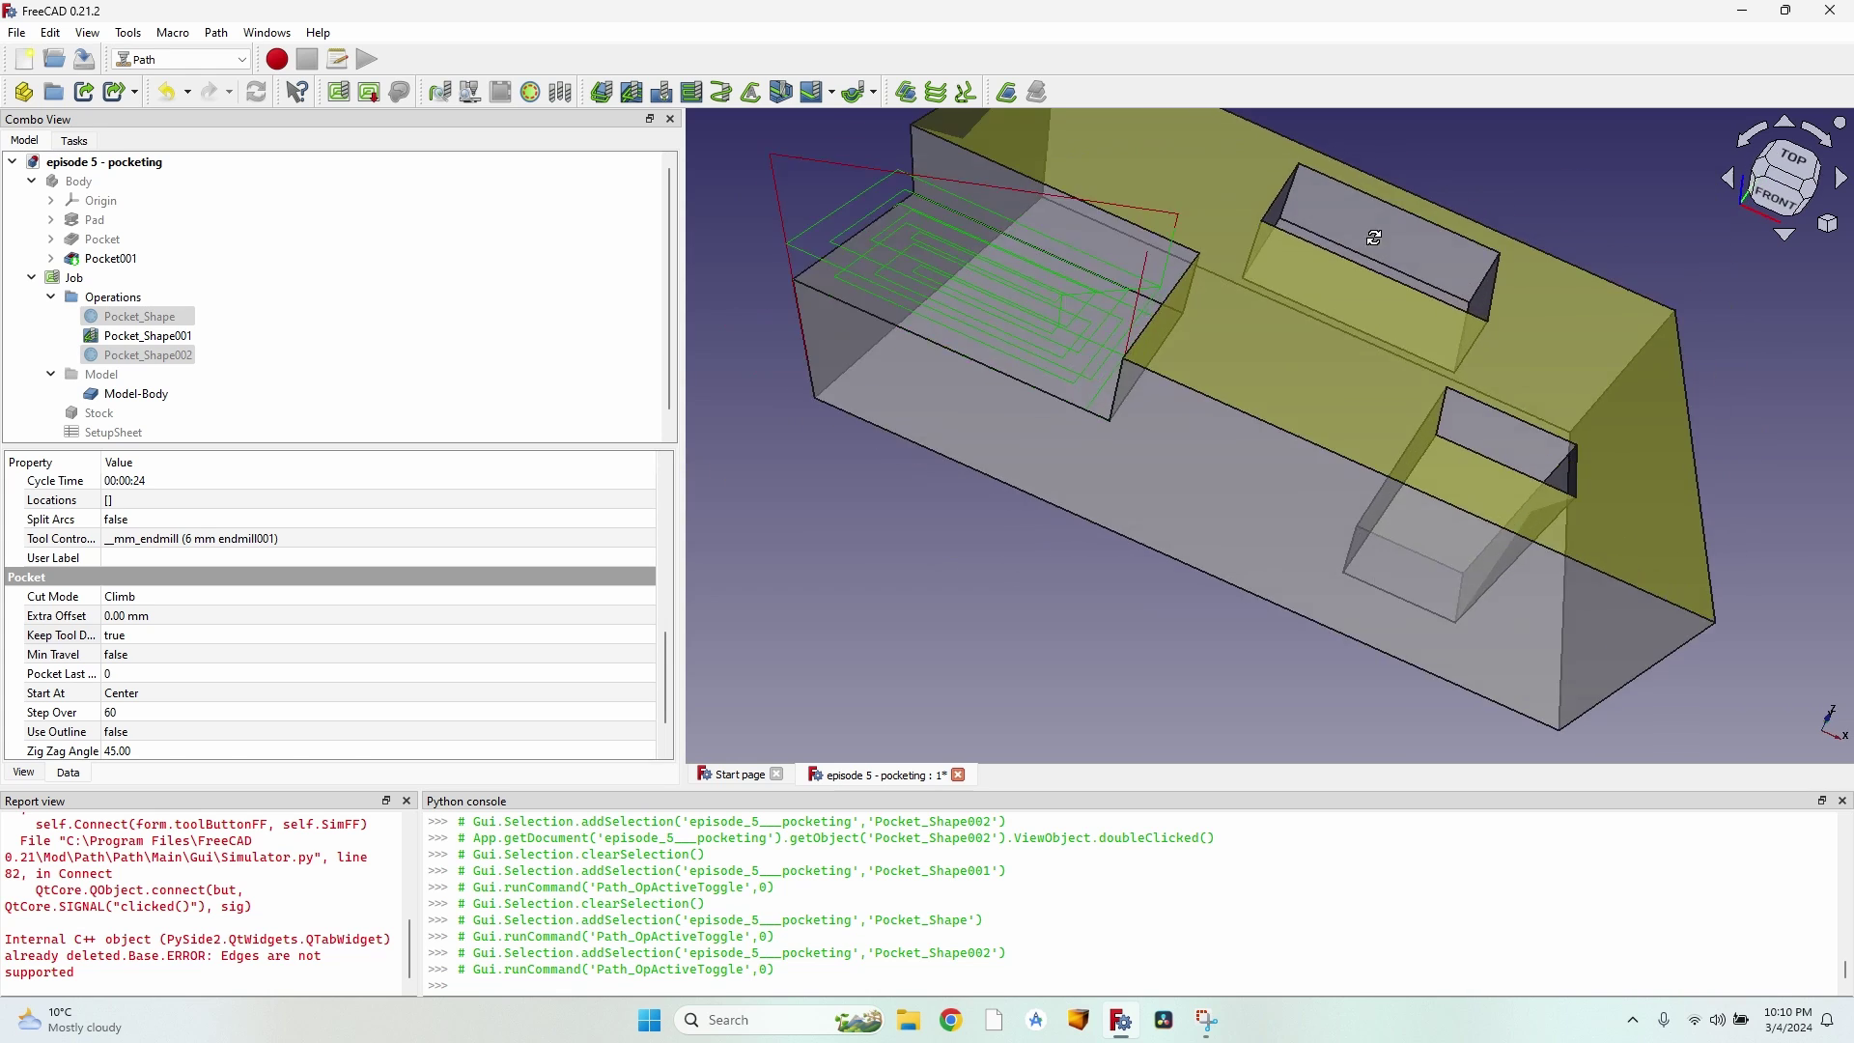
pyautogui.click(141, 342)
# Step: Open Pocket_Shape001 for editing and check its Face6 base geometry on the model
pyautogui.doubleClick(144, 338)
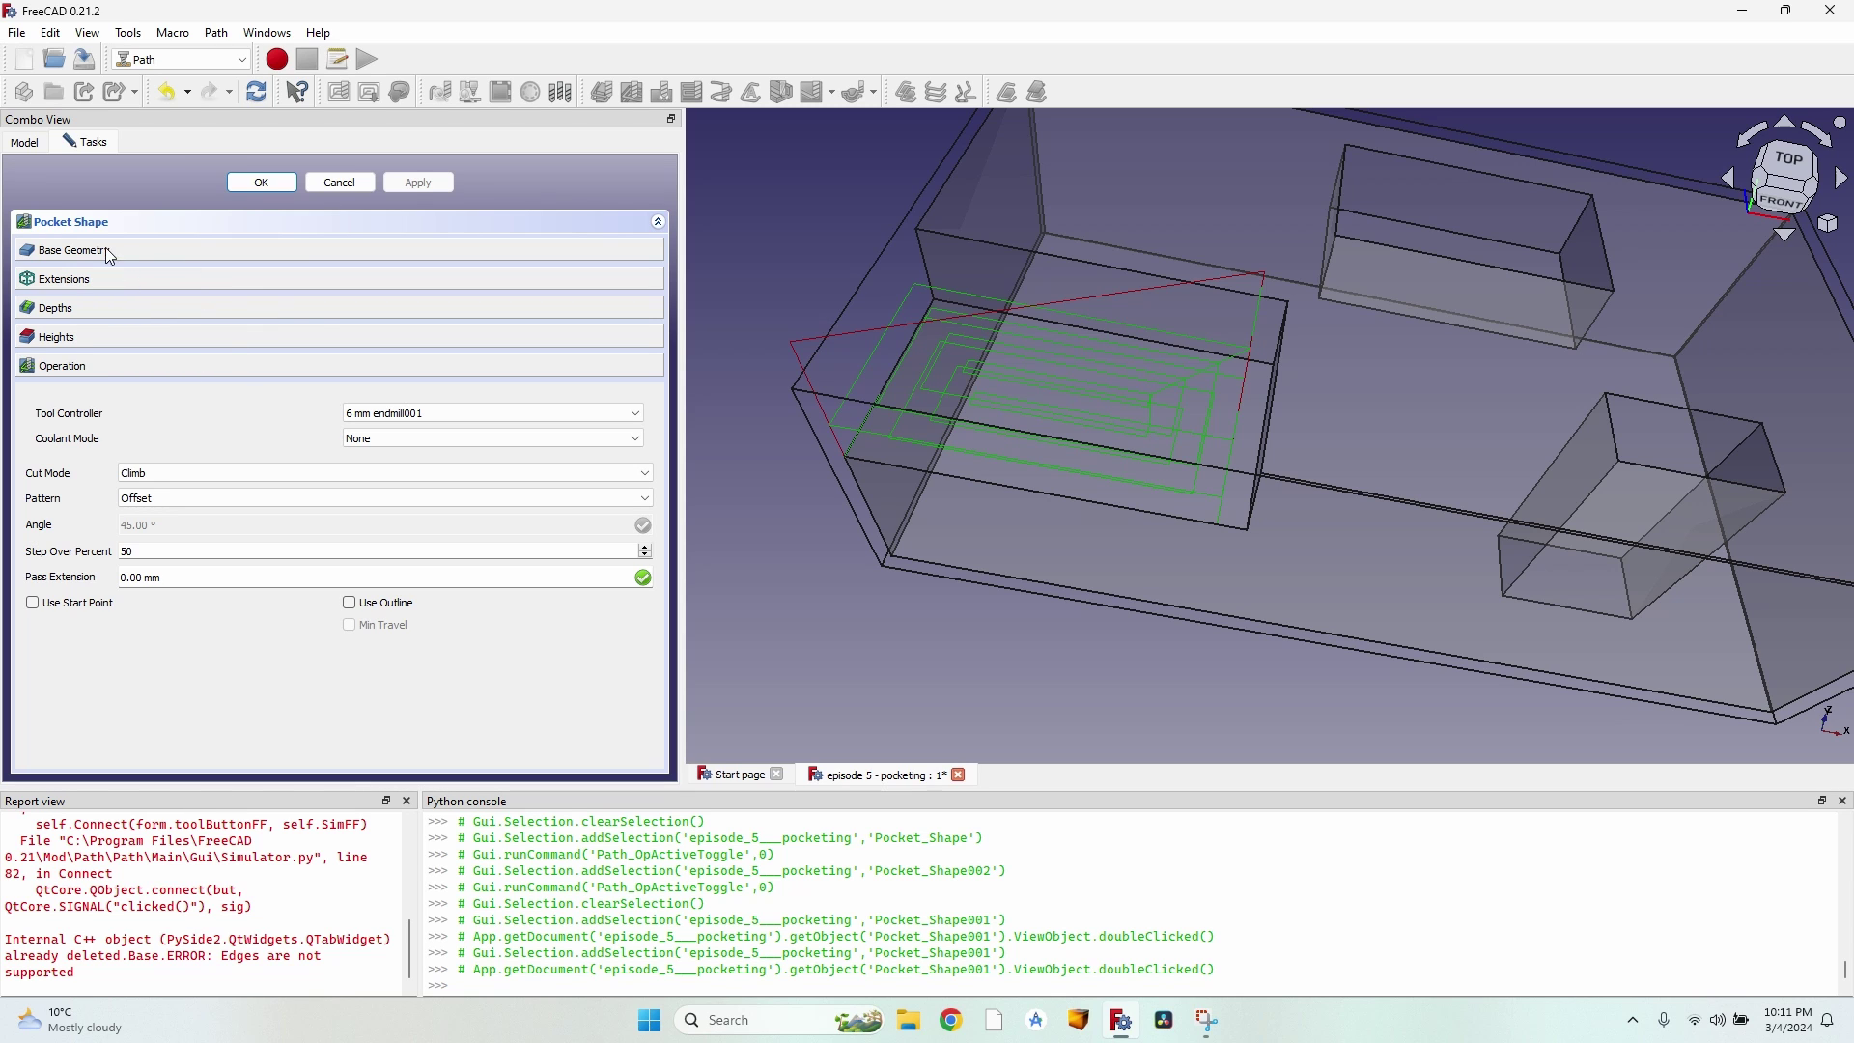
pyautogui.click(257, 250)
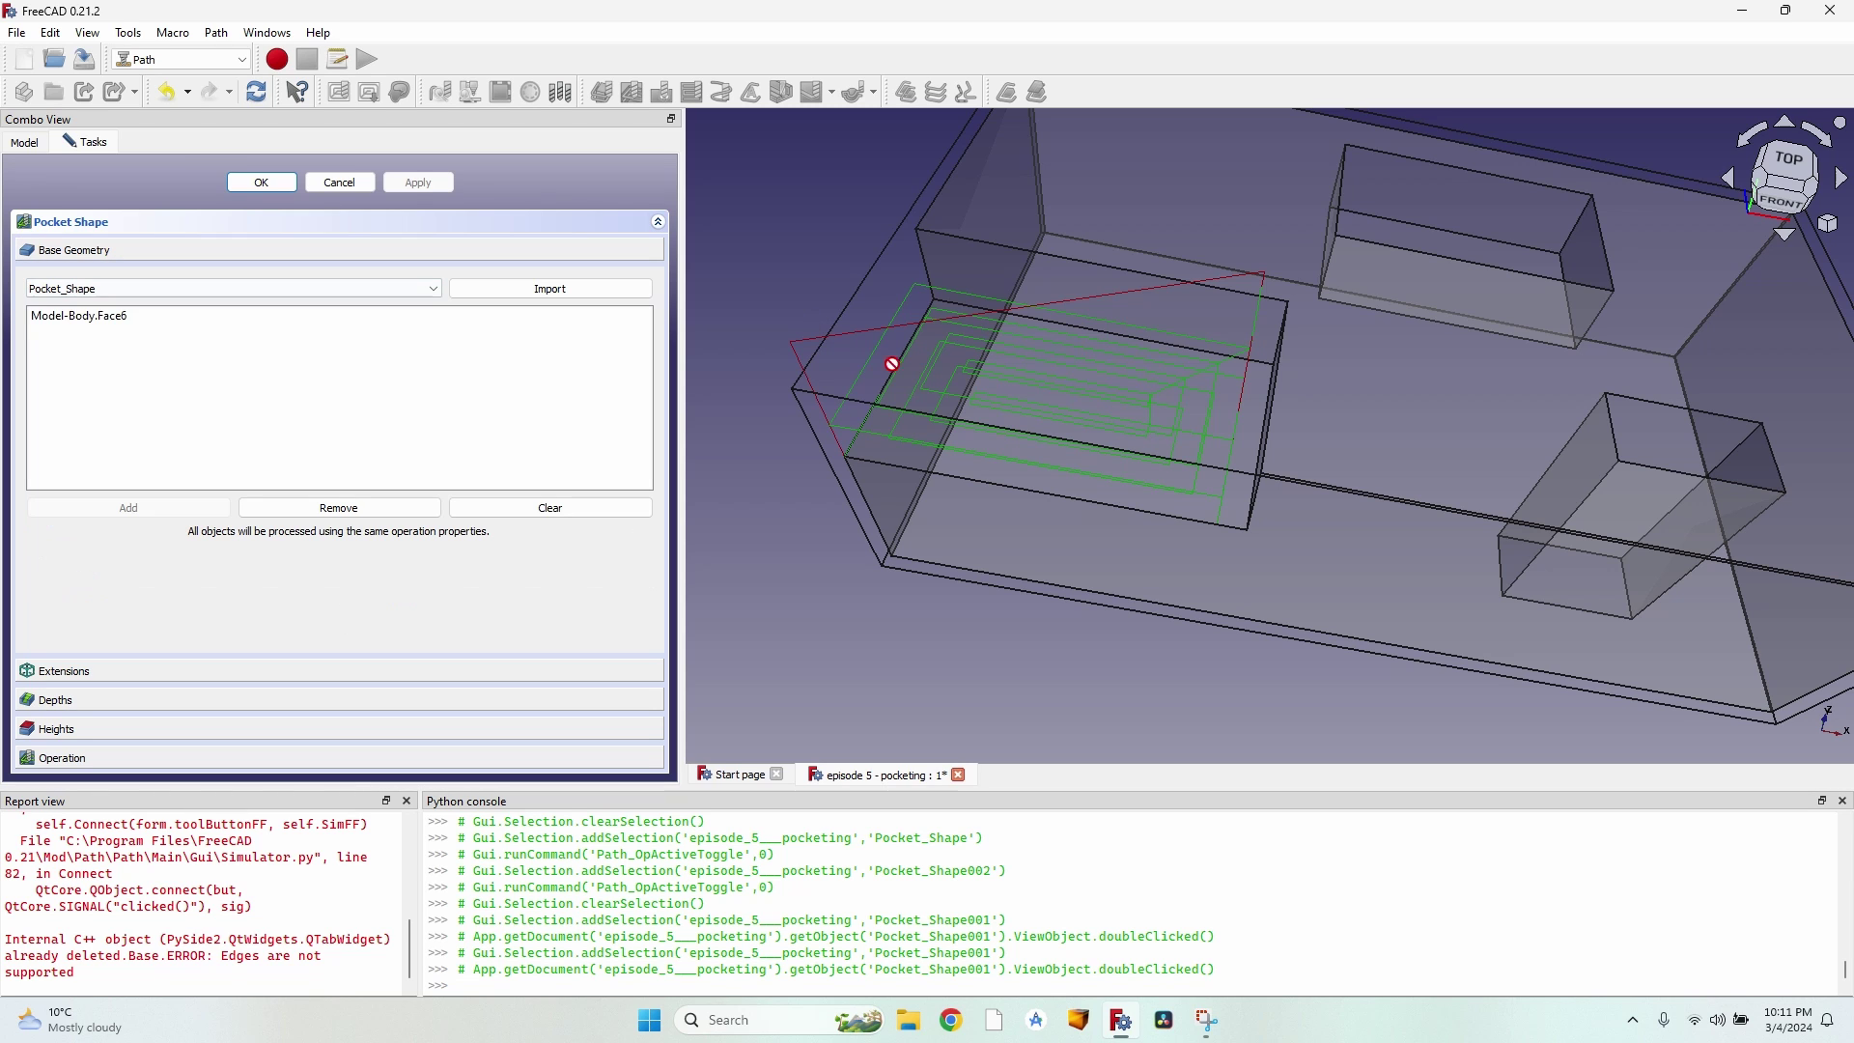
pyautogui.click(179, 317)
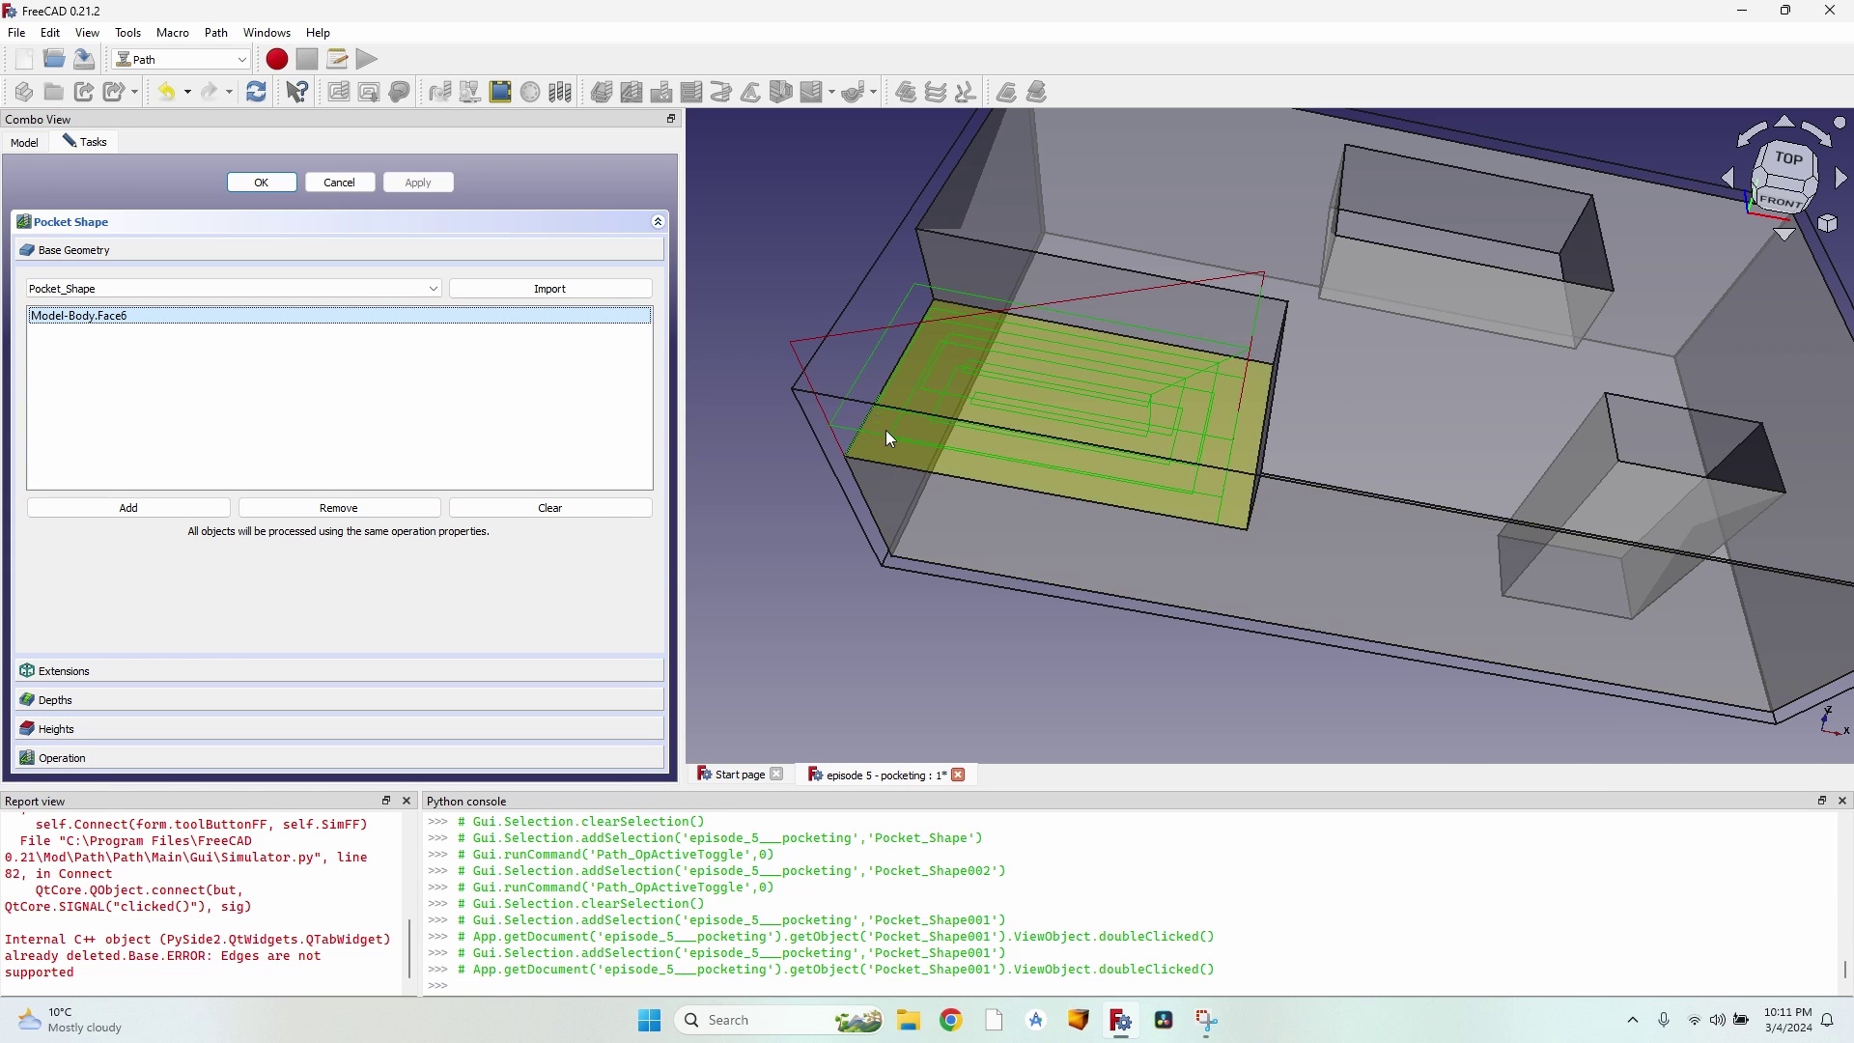
pyautogui.scroll(4, 886, 433)
pyautogui.scroll(-10, 1311, 484)
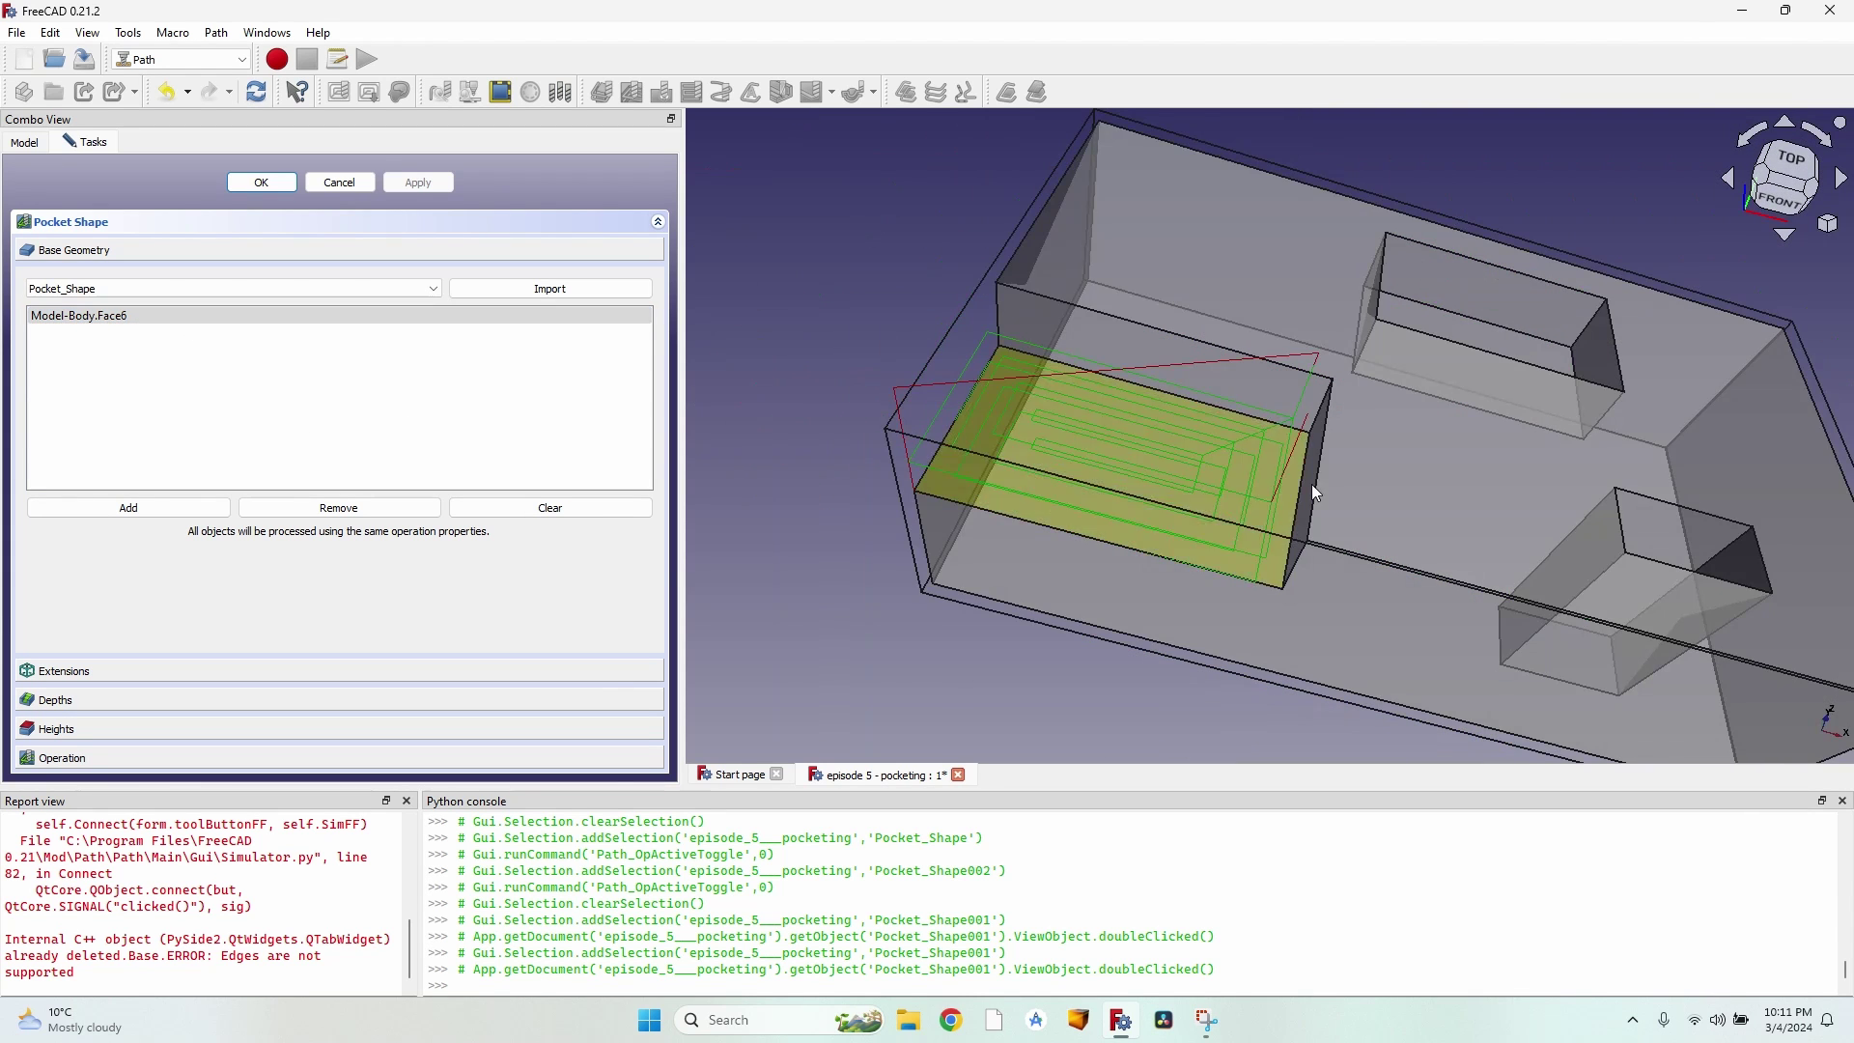
pyautogui.moveTo(1523, 474)
pyautogui.mouseDown(button='middle')
pyautogui.moveTo(1511, 488)
pyautogui.moveTo(1515, 461)
pyautogui.mouseUp(button='middle')
pyautogui.scroll(3, 1515, 461)
pyautogui.scroll(3, 1518, 469)
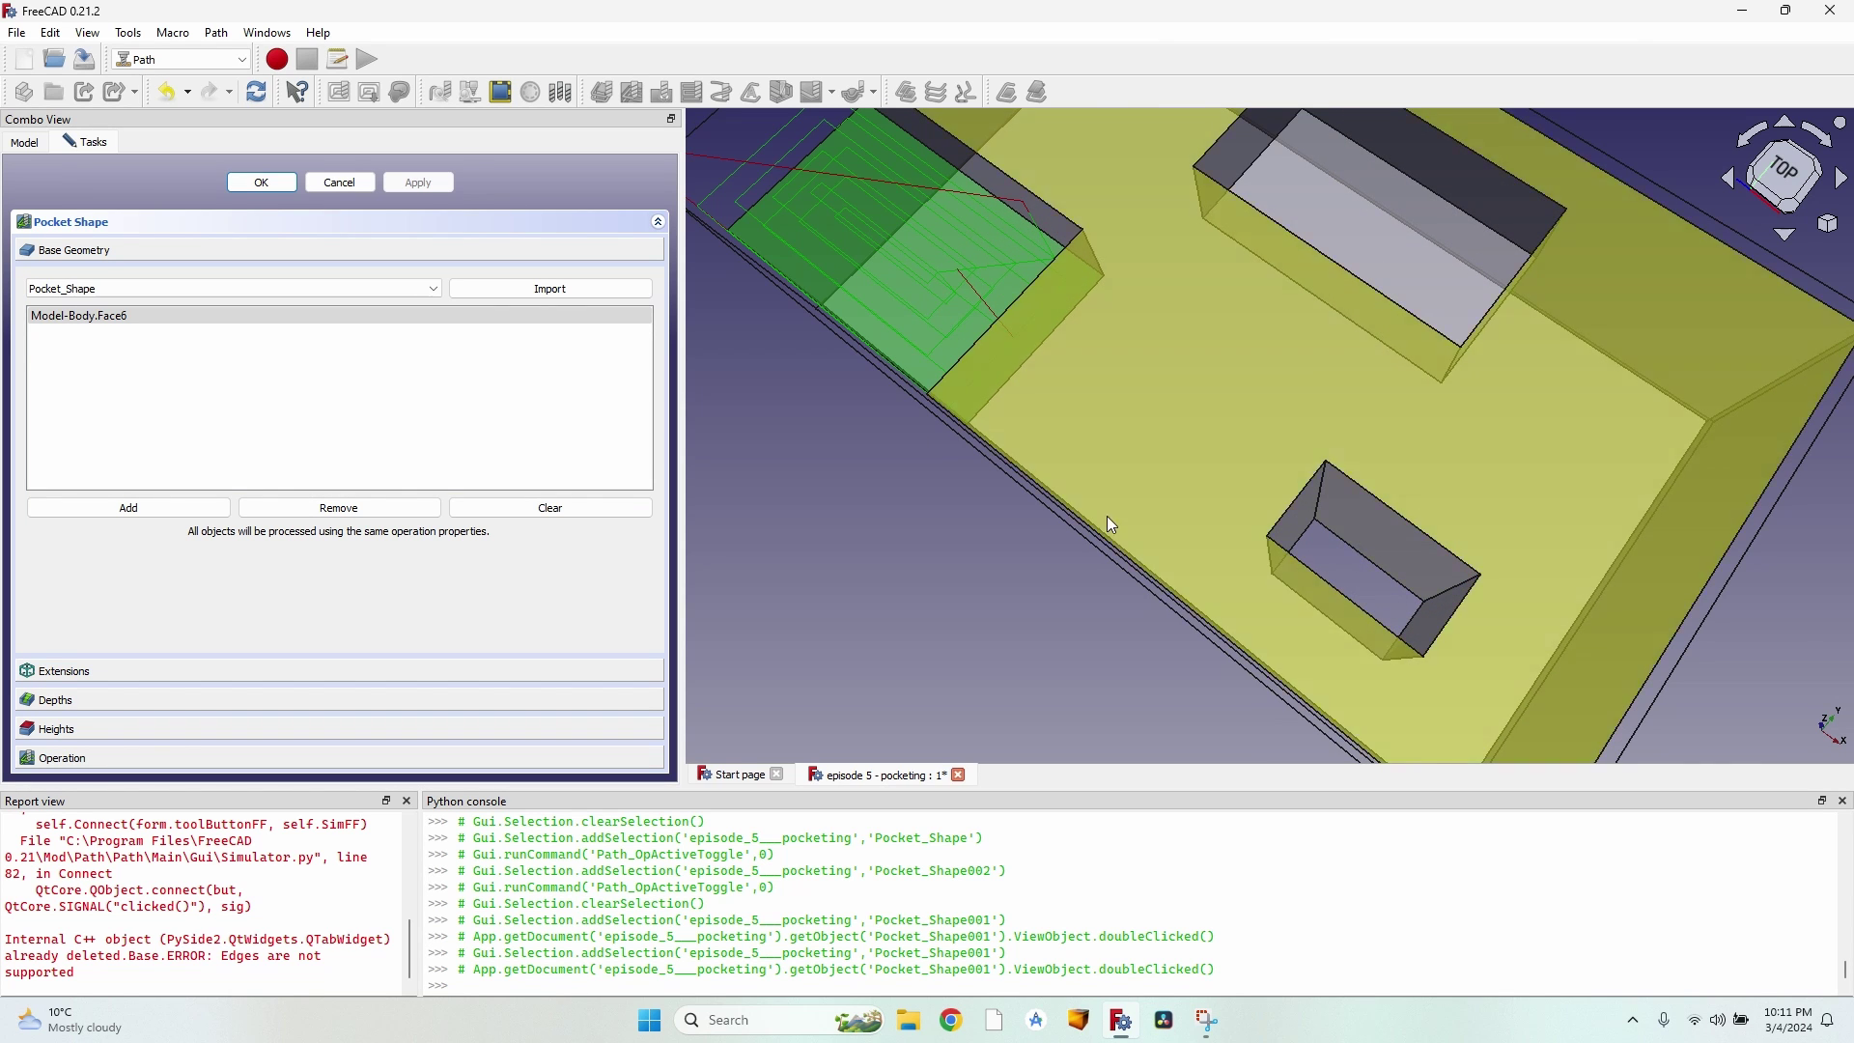
pyautogui.scroll(4, 1107, 516)
pyautogui.moveTo(1106, 516); pyautogui.dragTo(1359, 600, button='middle')
pyautogui.moveTo(981, 489); pyautogui.dragTo(869, 386, button='middle')
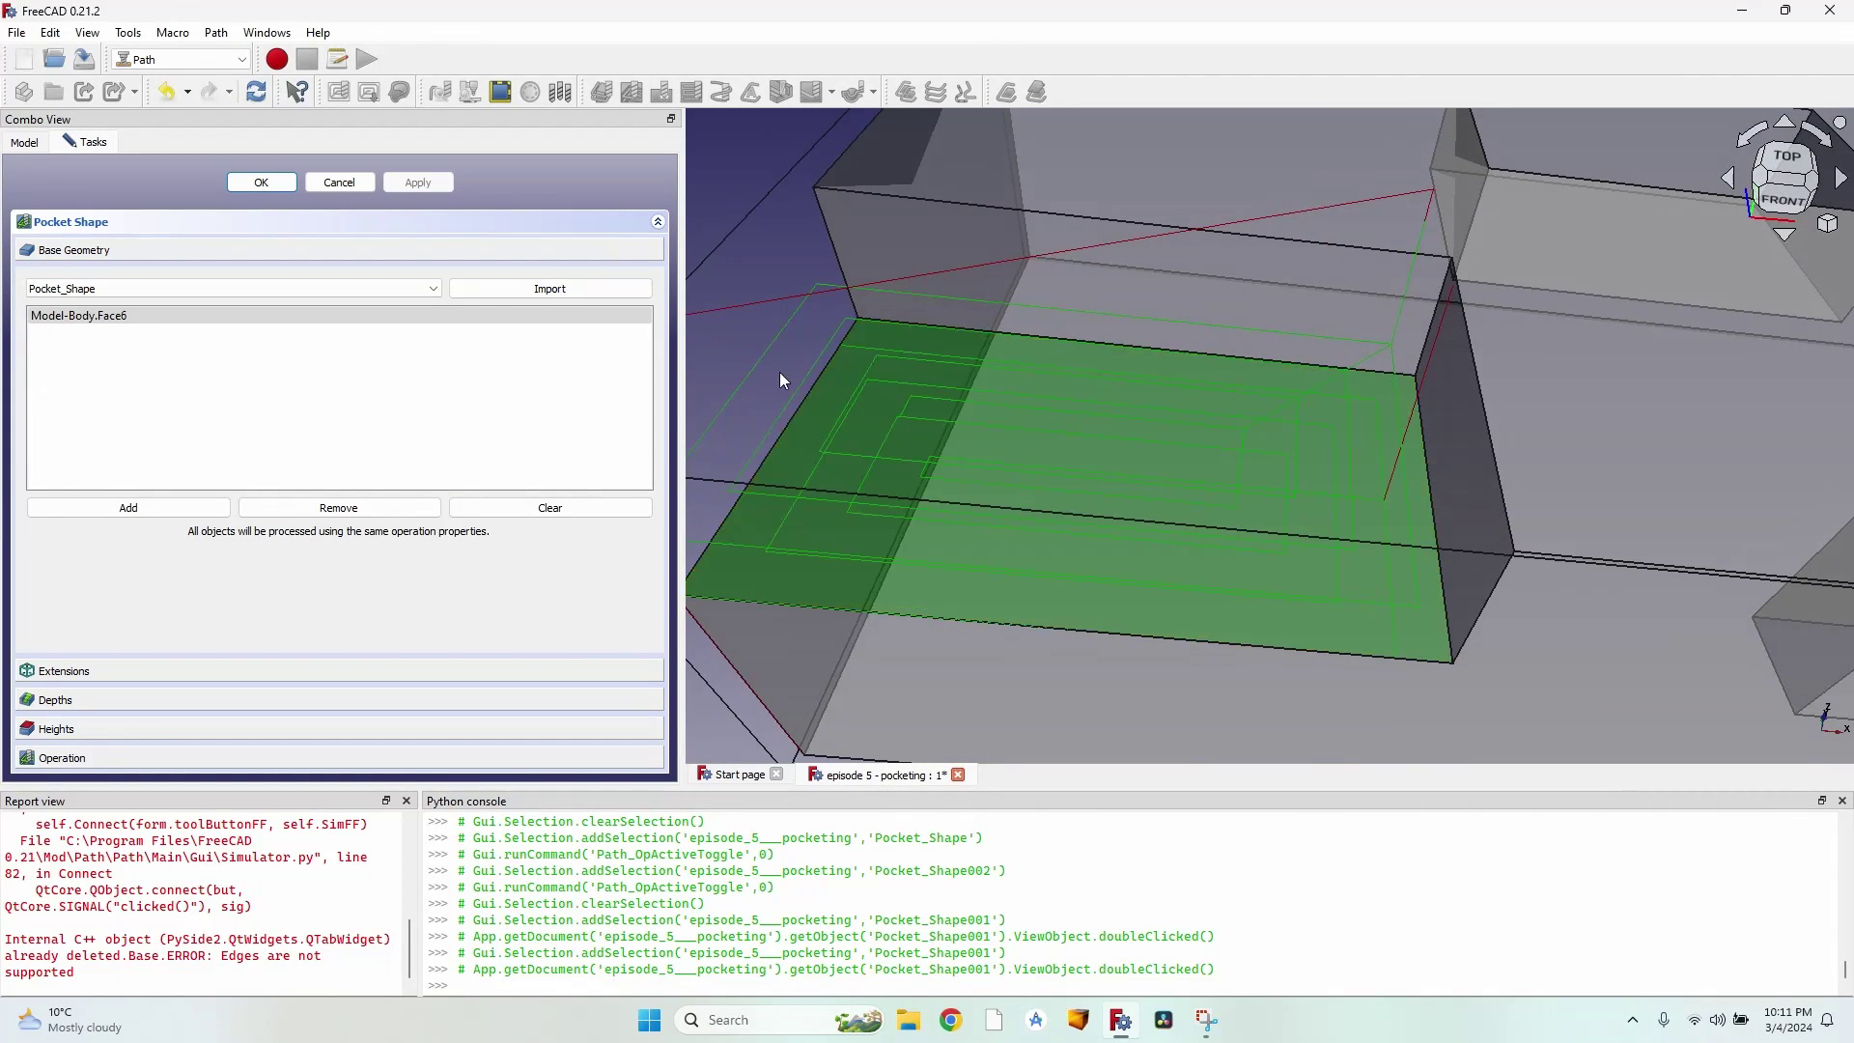
# Step: Preview the enabled Wire(5,31) extension in magenta from the Extensions section
pyautogui.click(124, 670)
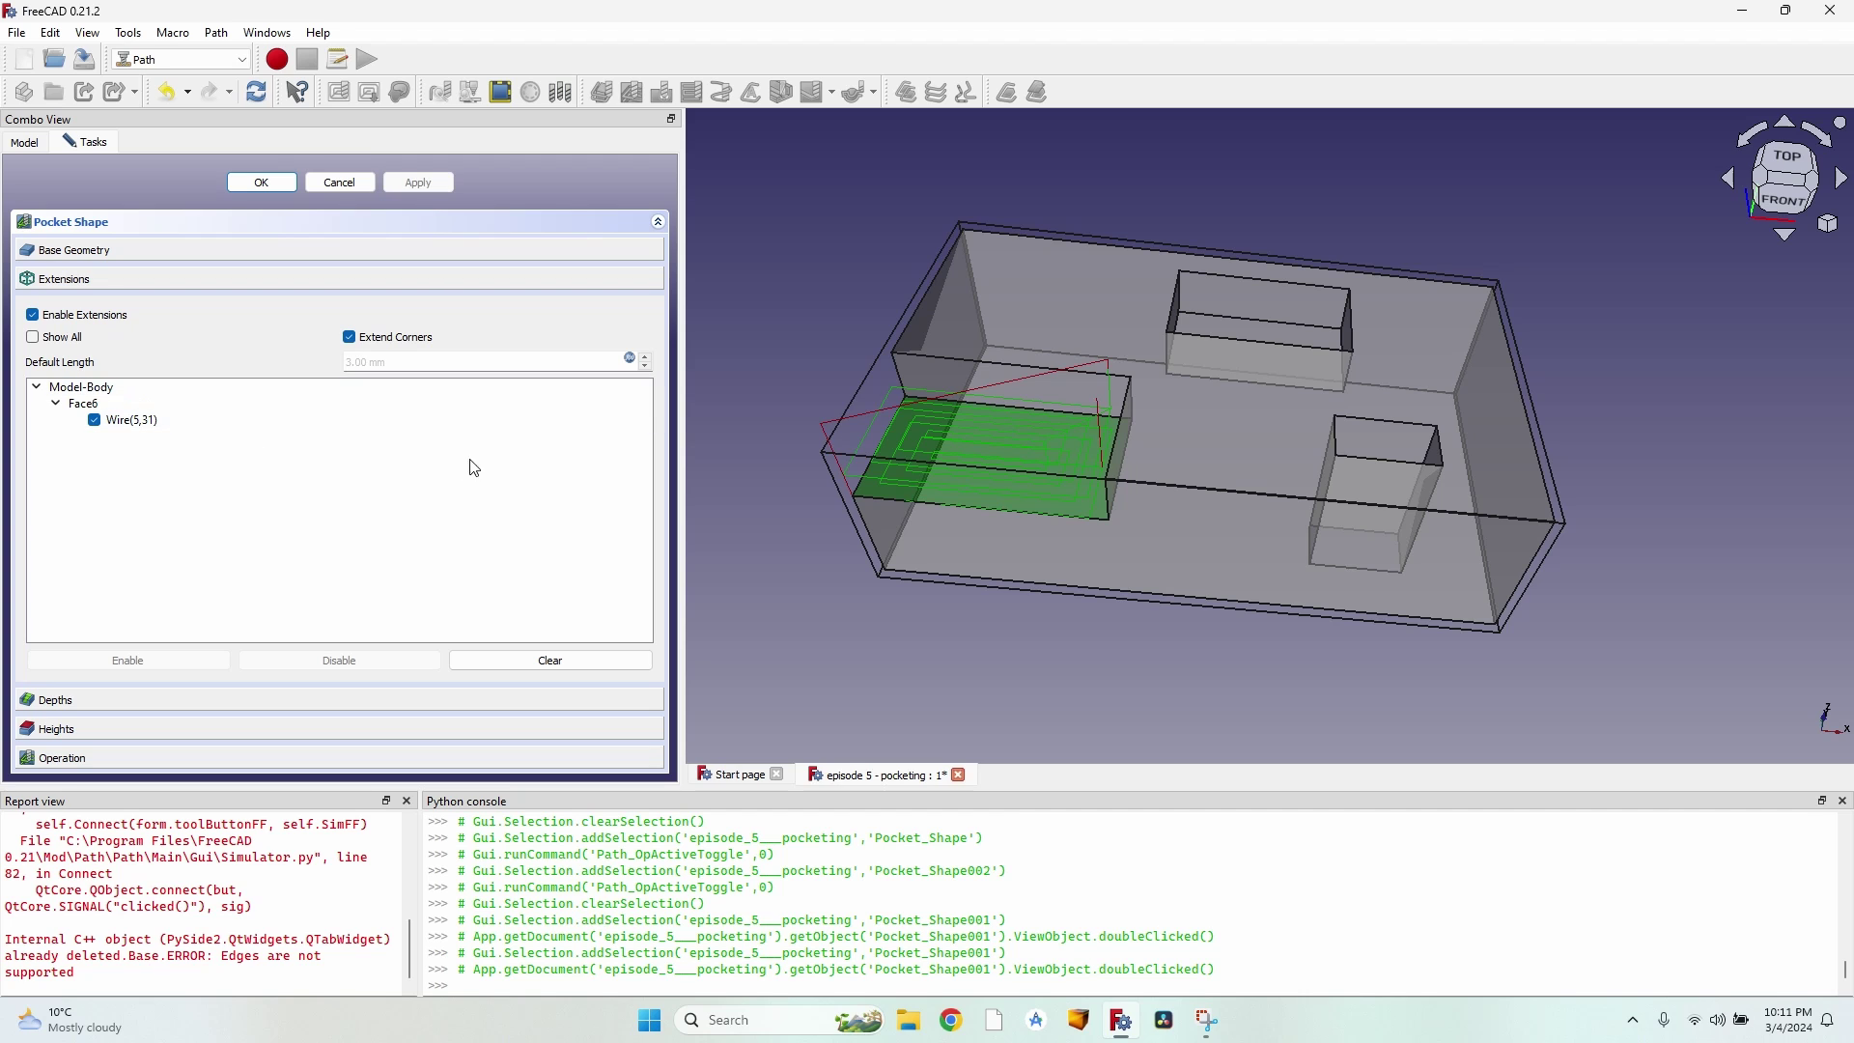
pyautogui.click(135, 421)
pyautogui.scroll(3, 905, 452)
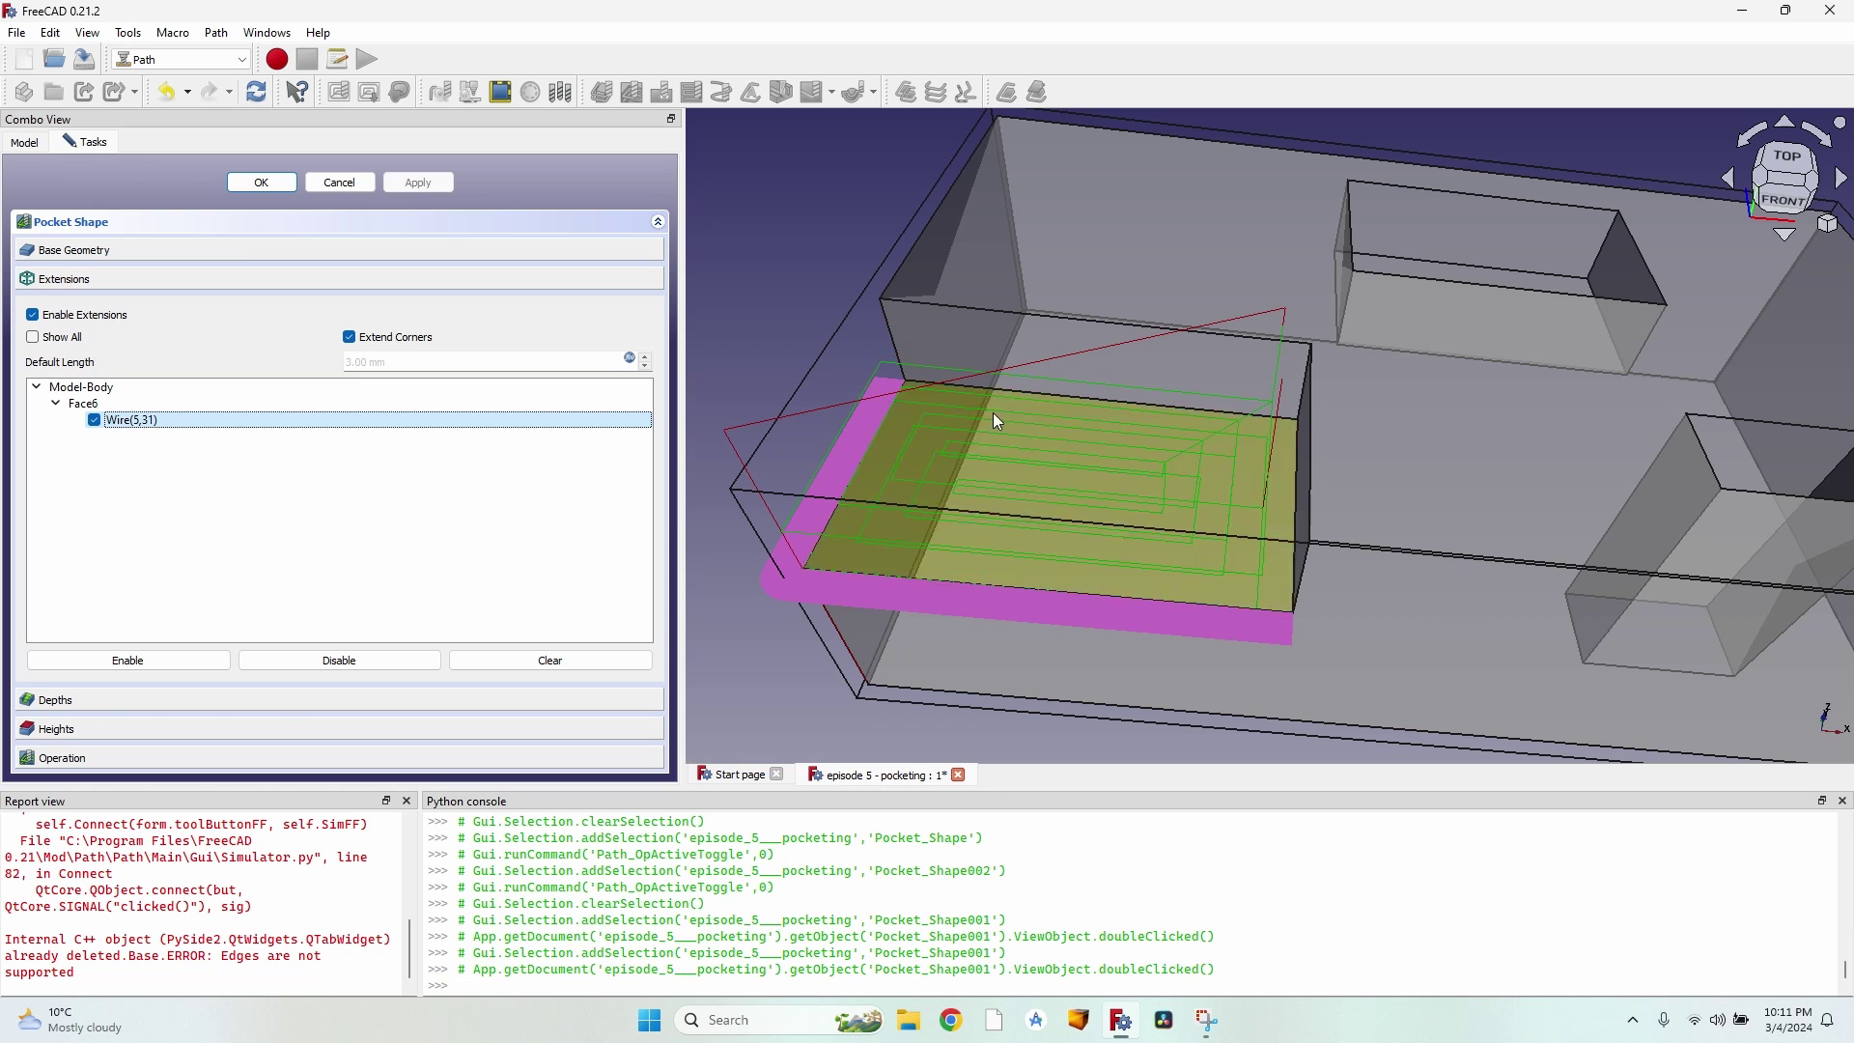
pyautogui.moveTo(993, 414); pyautogui.dragTo(1099, 450, button='middle')
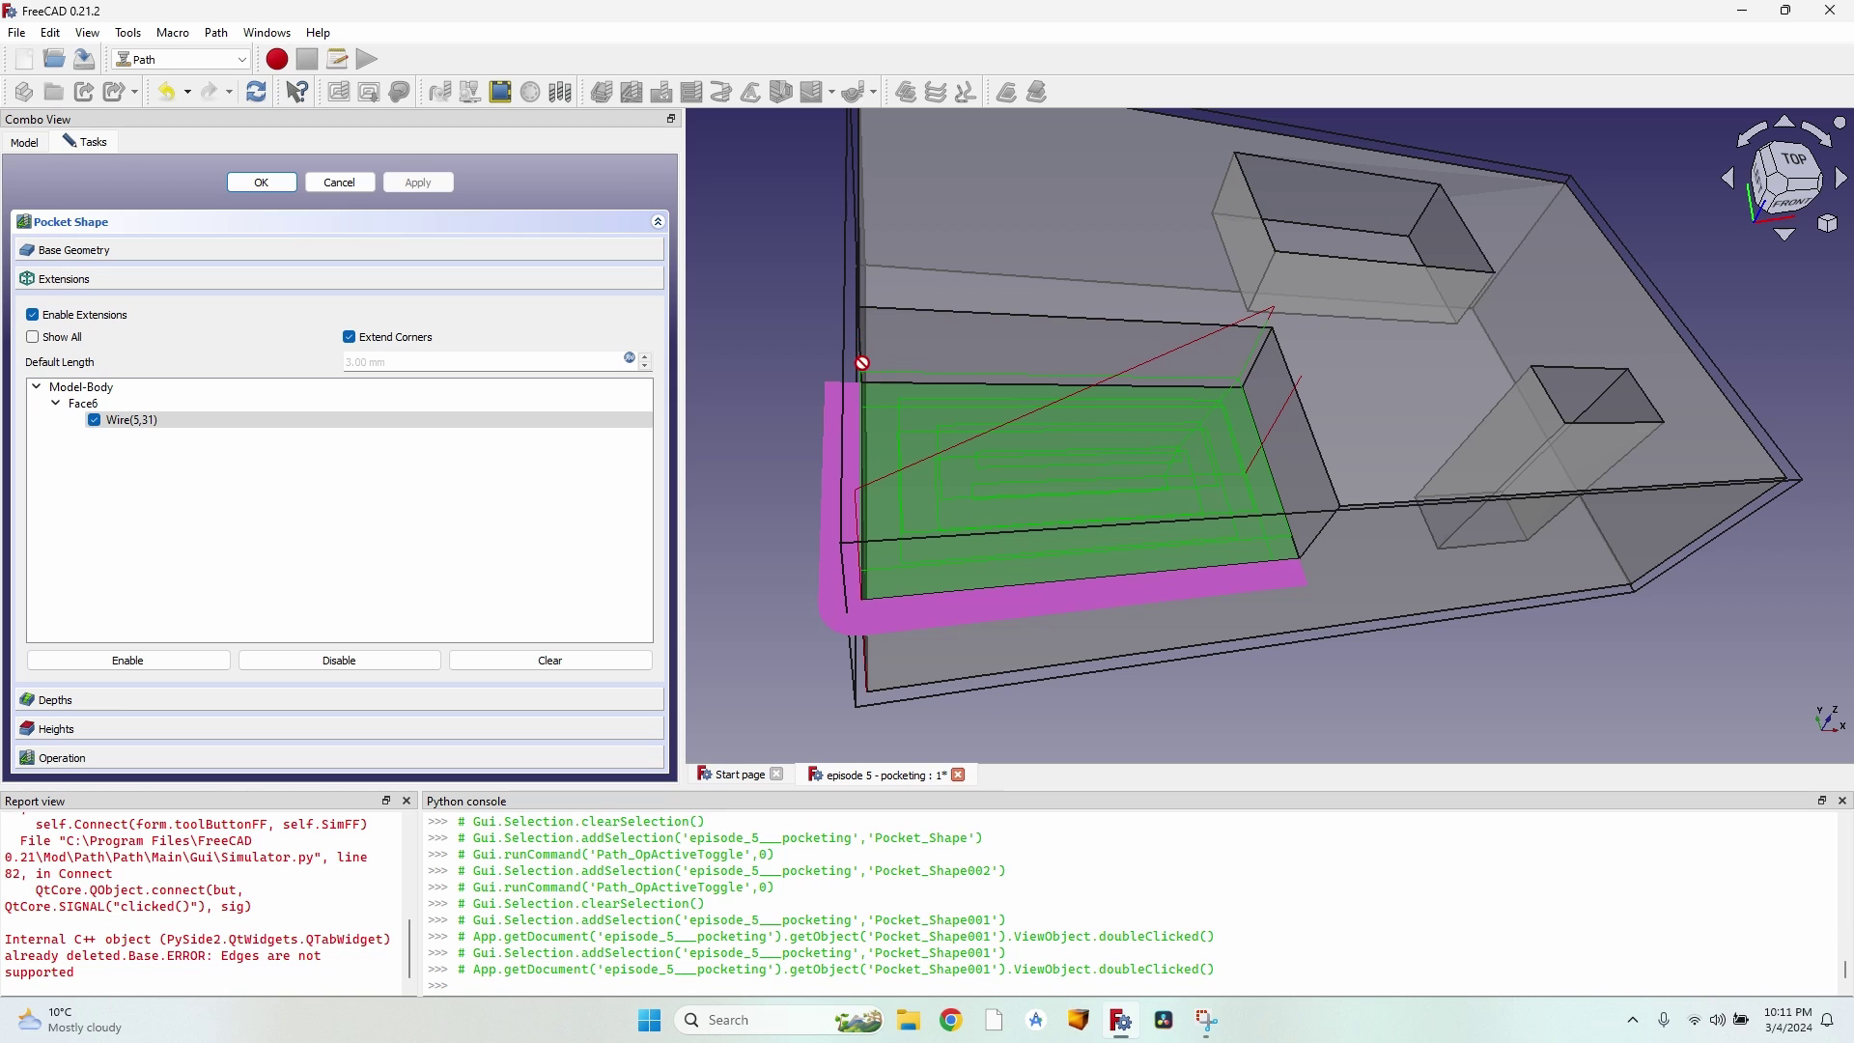
# Step: Set Pocket_Shape001's Finish Step Down from 0.00 to 0.5 mm and expand the Operation settings
pyautogui.click(58, 700)
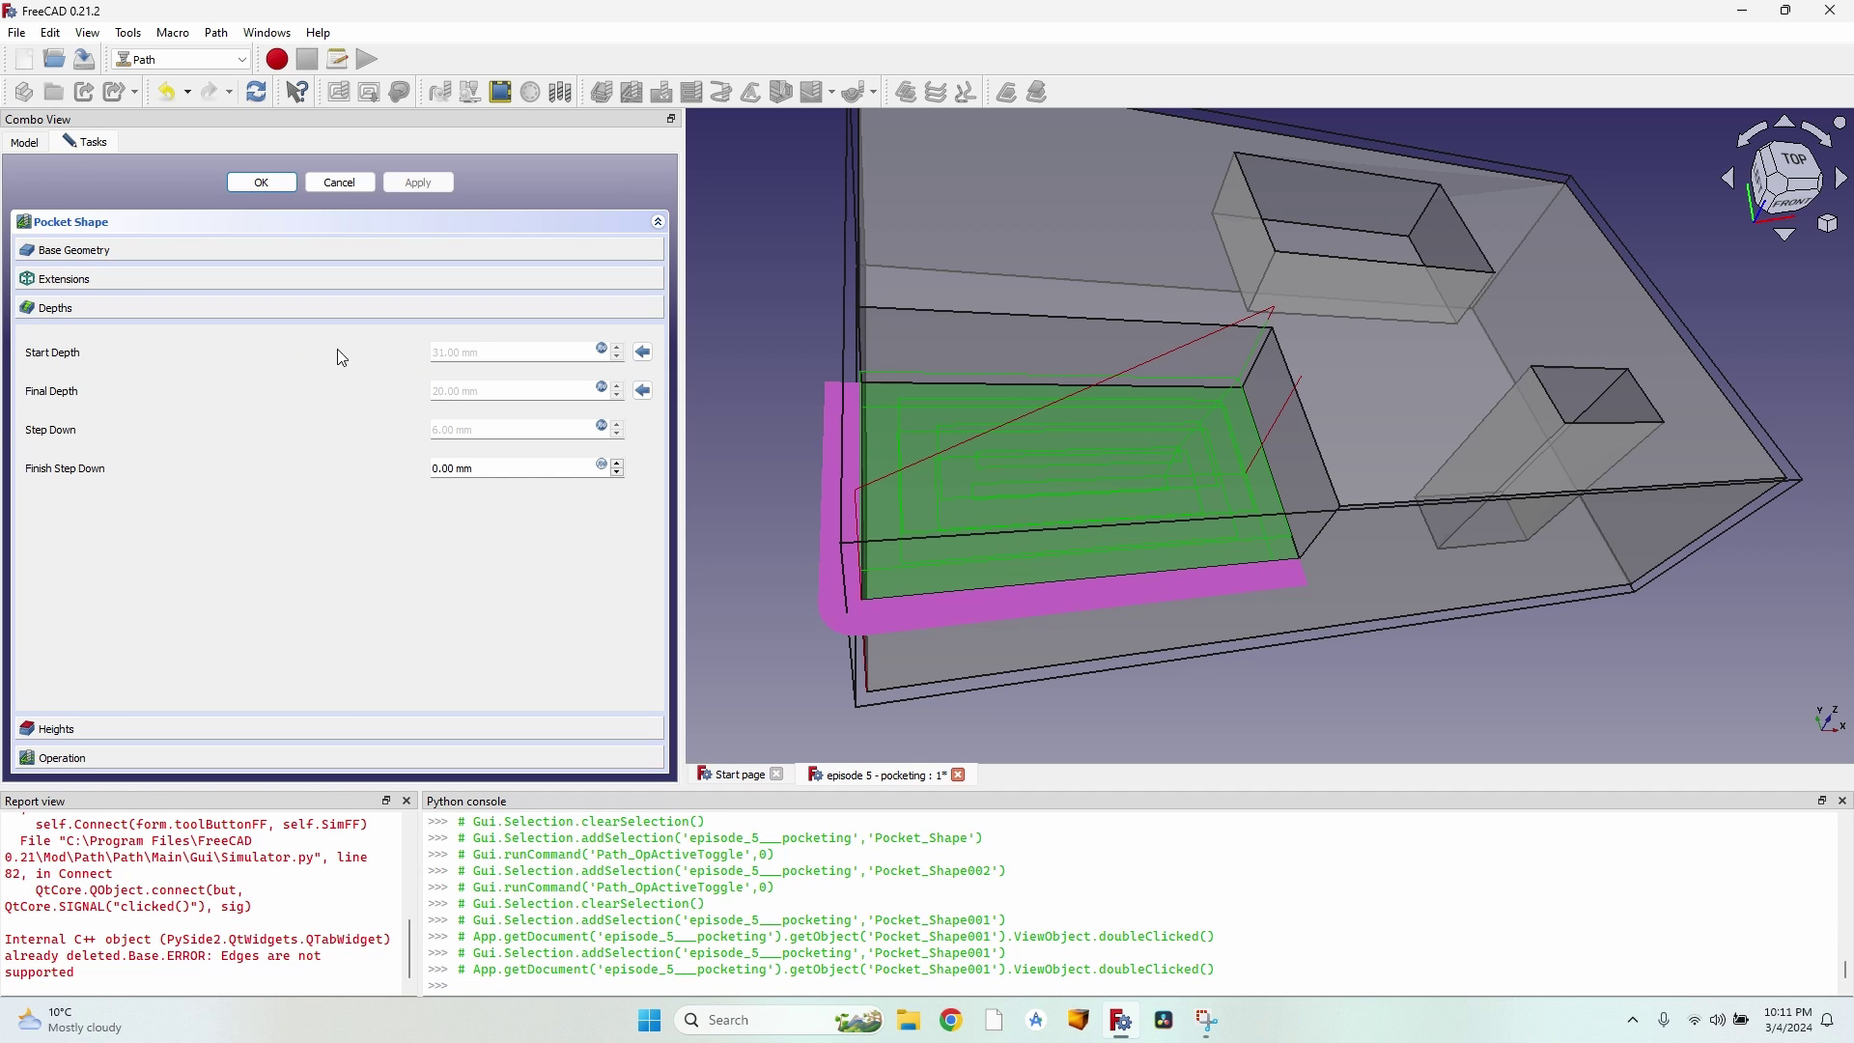
pyautogui.moveTo(1184, 472); pyautogui.dragTo(913, 471, button='middle')
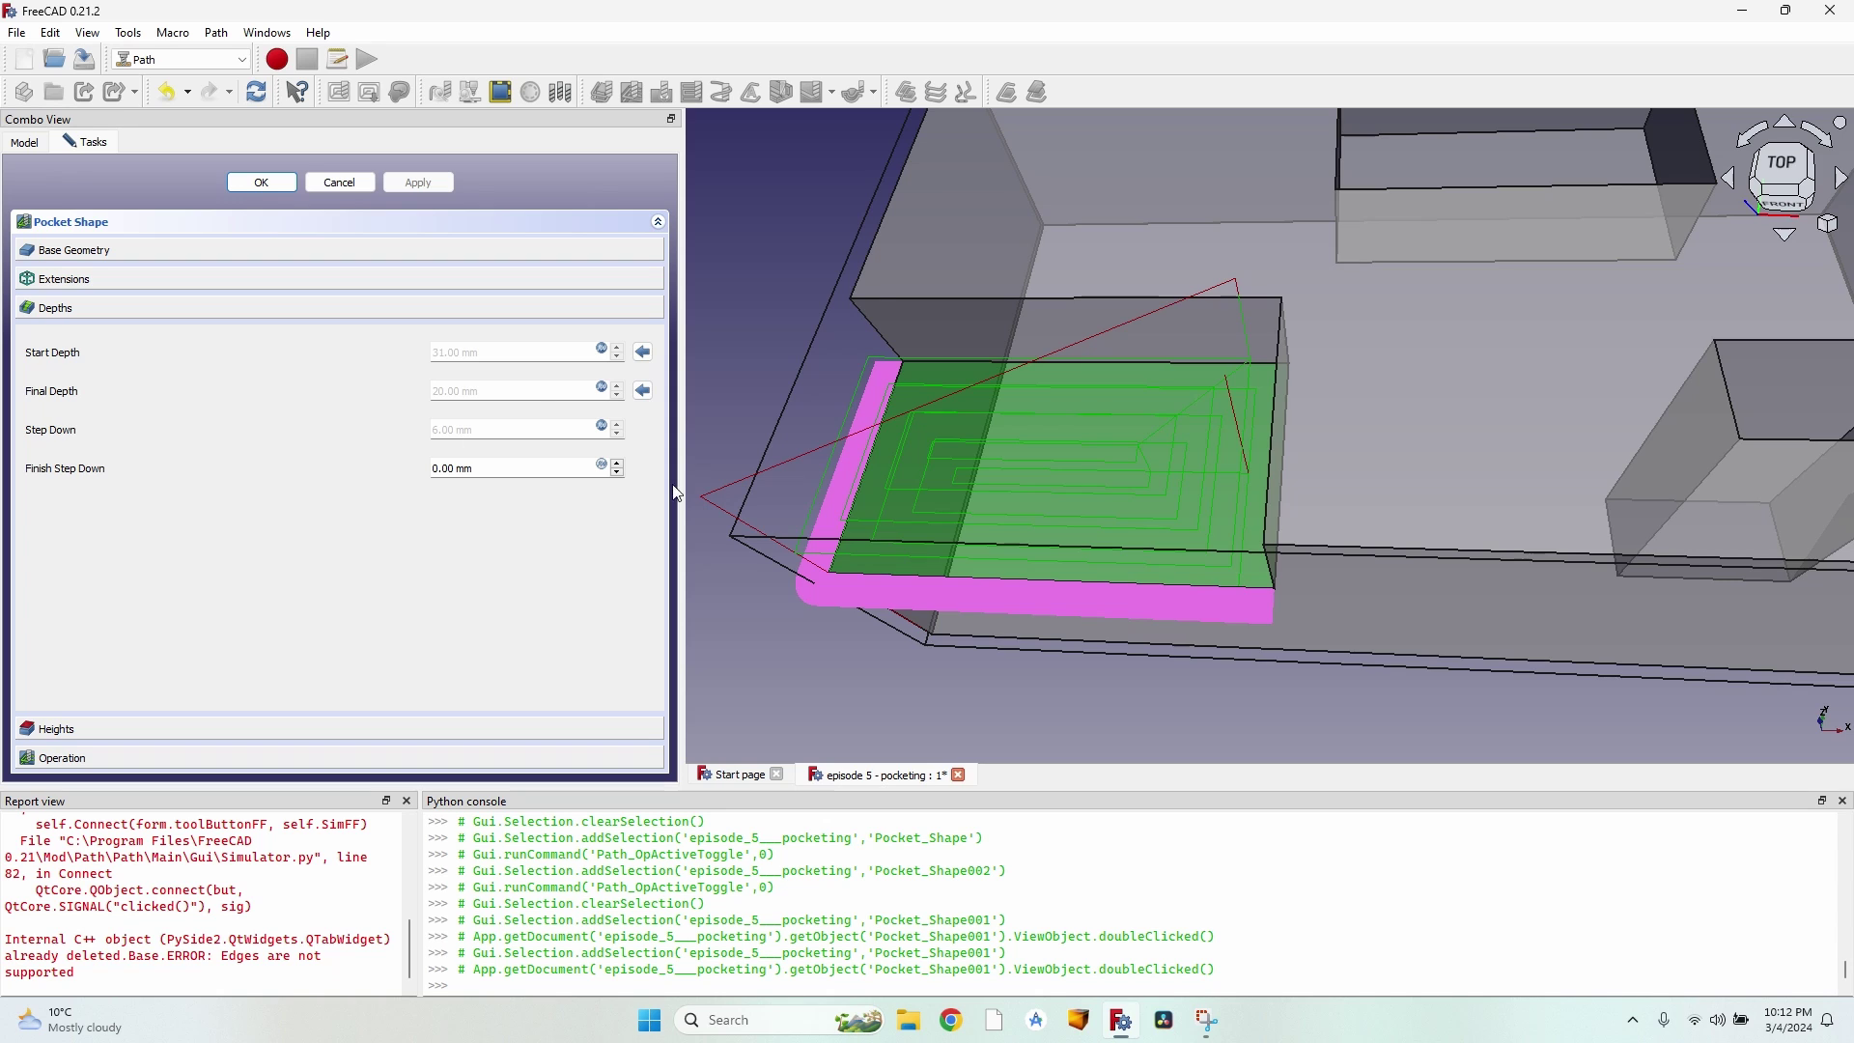
pyautogui.moveTo(1082, 483); pyautogui.dragTo(976, 449, button='middle')
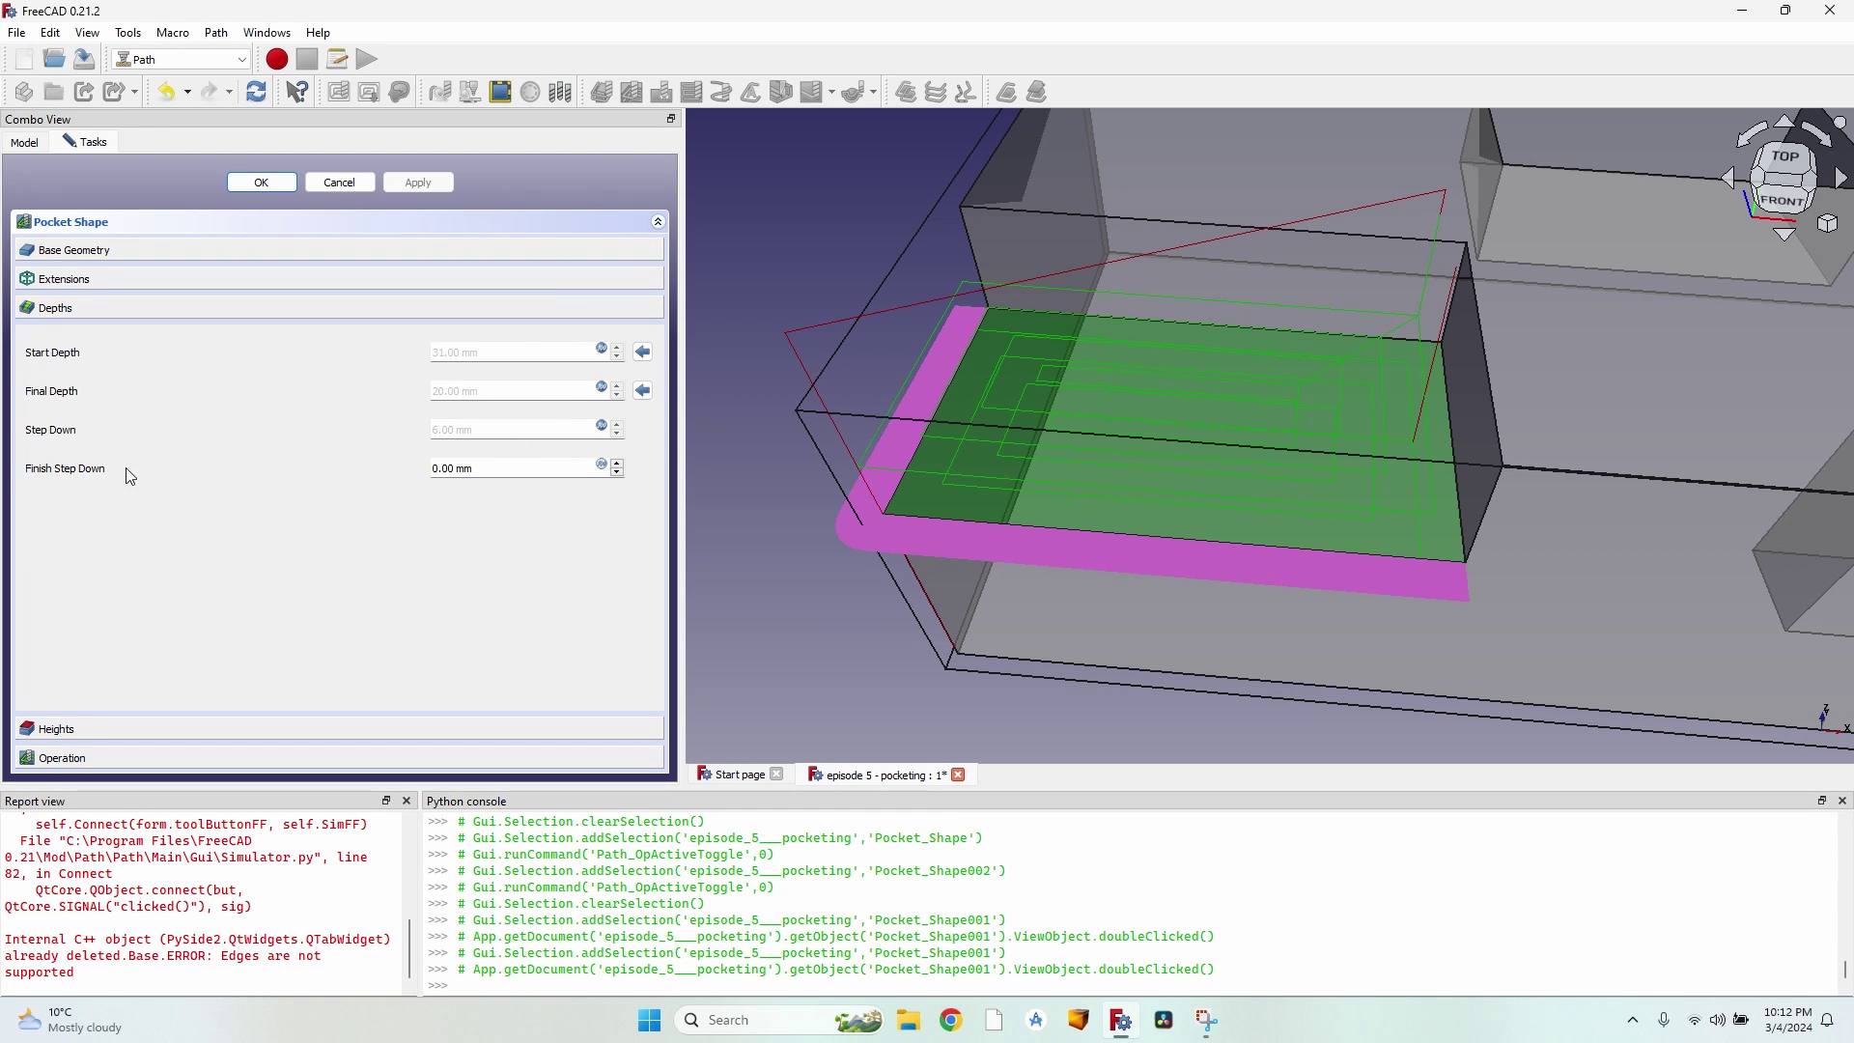
pyautogui.moveTo(438, 471); pyautogui.dragTo(421, 471)
pyautogui.write('5')
pyautogui.scroll(3, 1010, 529)
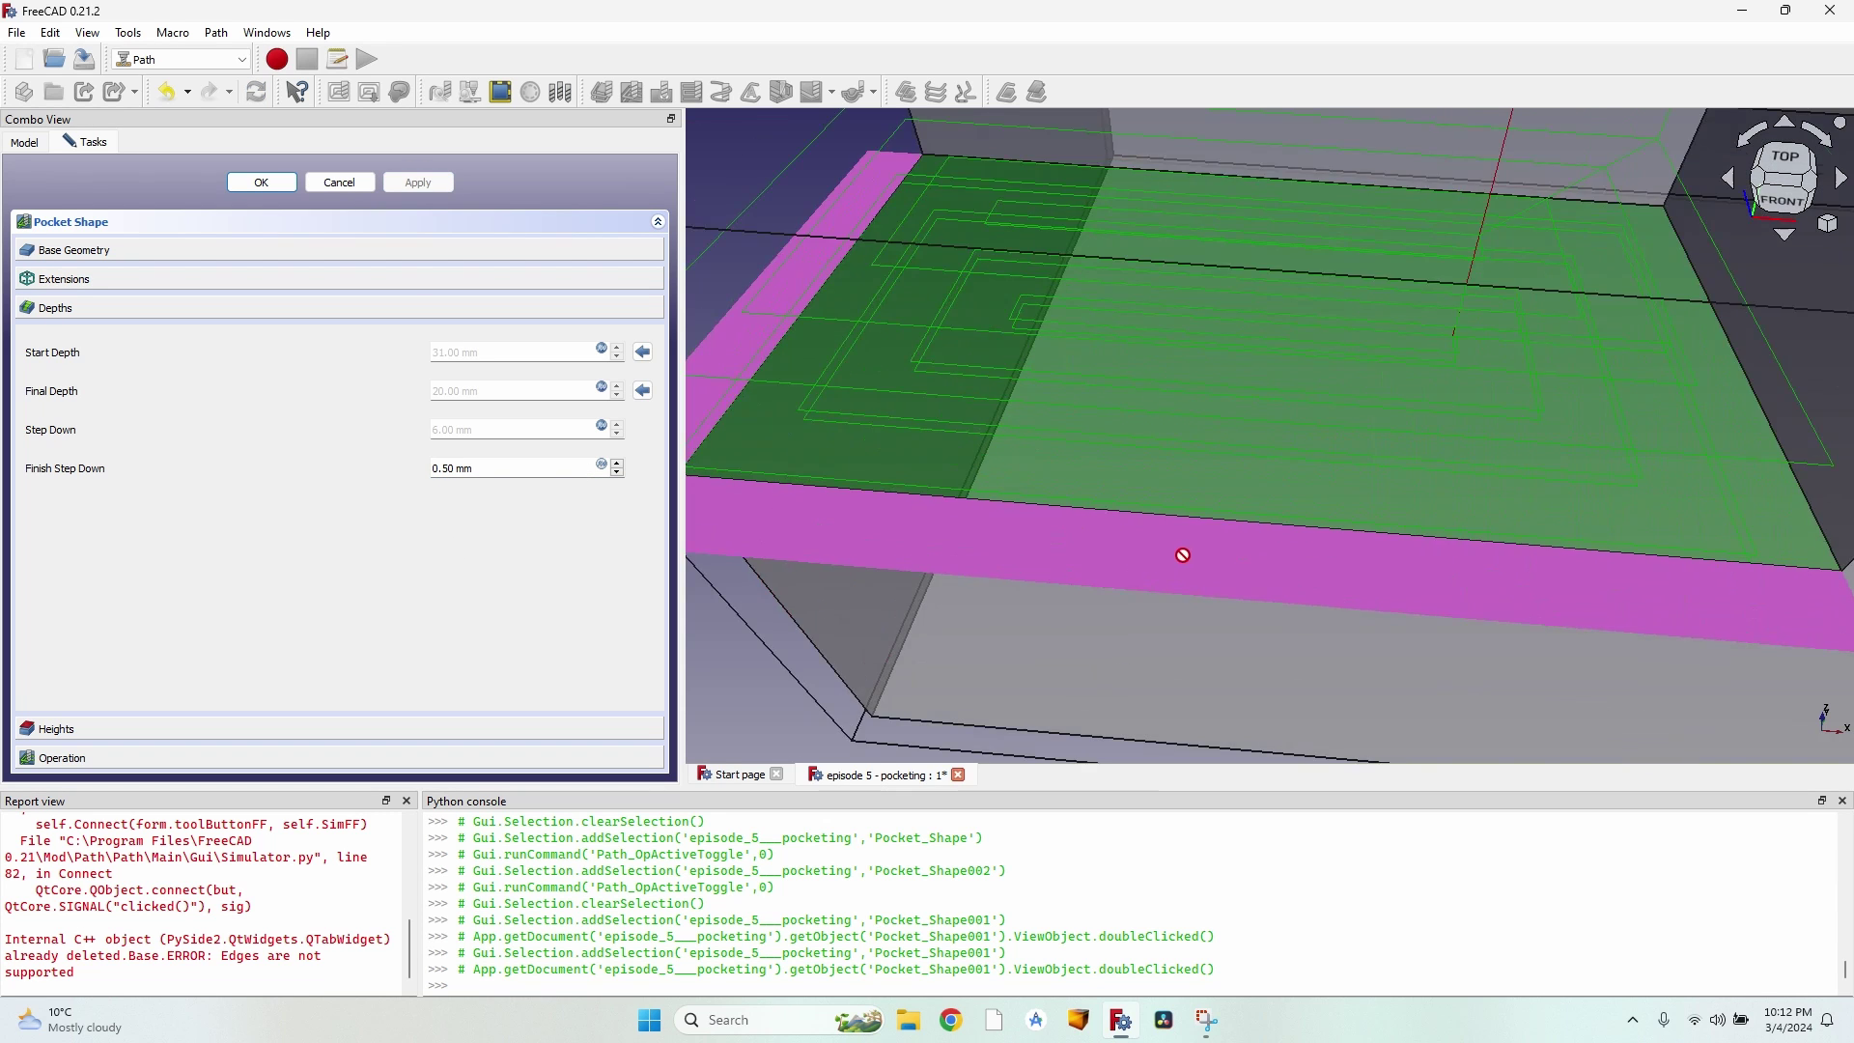
pyautogui.moveTo(1181, 554); pyautogui.dragTo(819, 307, button='middle')
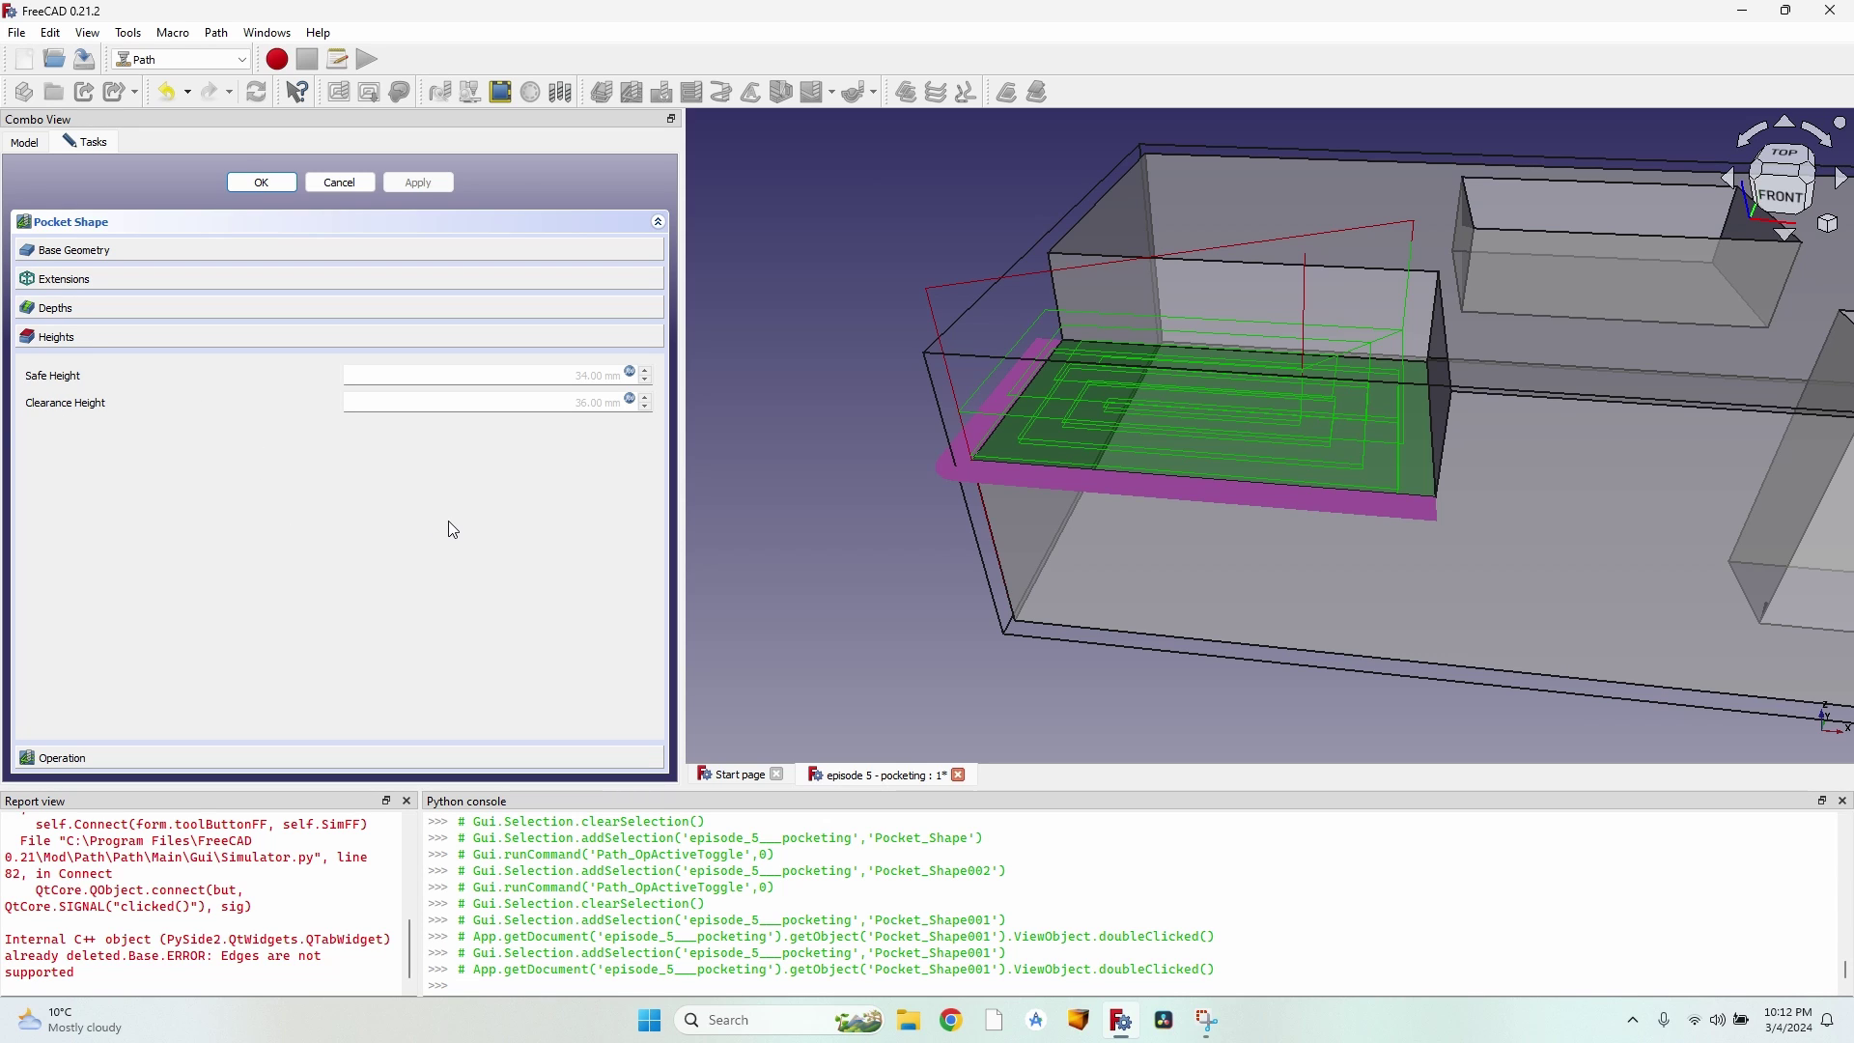
pyautogui.click(228, 765)
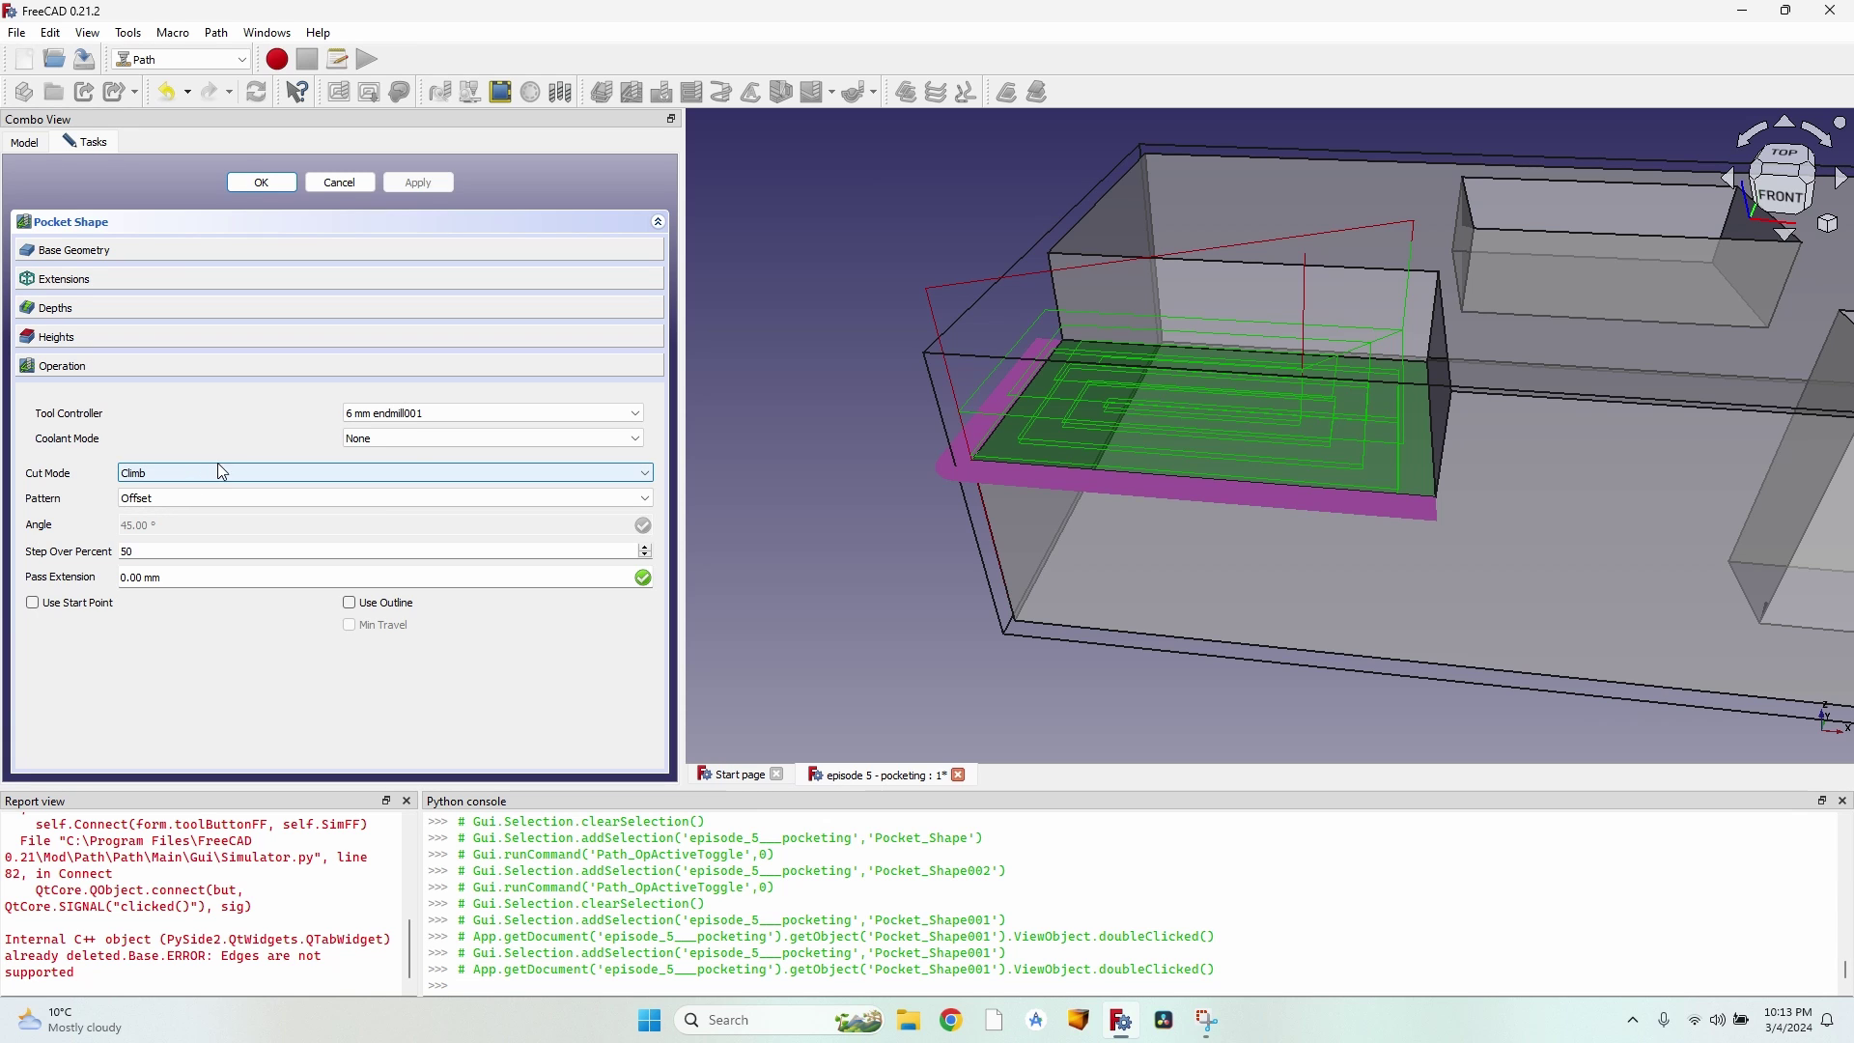
# Step: Change Pocket_Shape001's Cut Mode from Climb to Conventional, keeping the Offset pattern
pyautogui.moveTo(917, 414); pyautogui.dragTo(871, 482, button='middle')
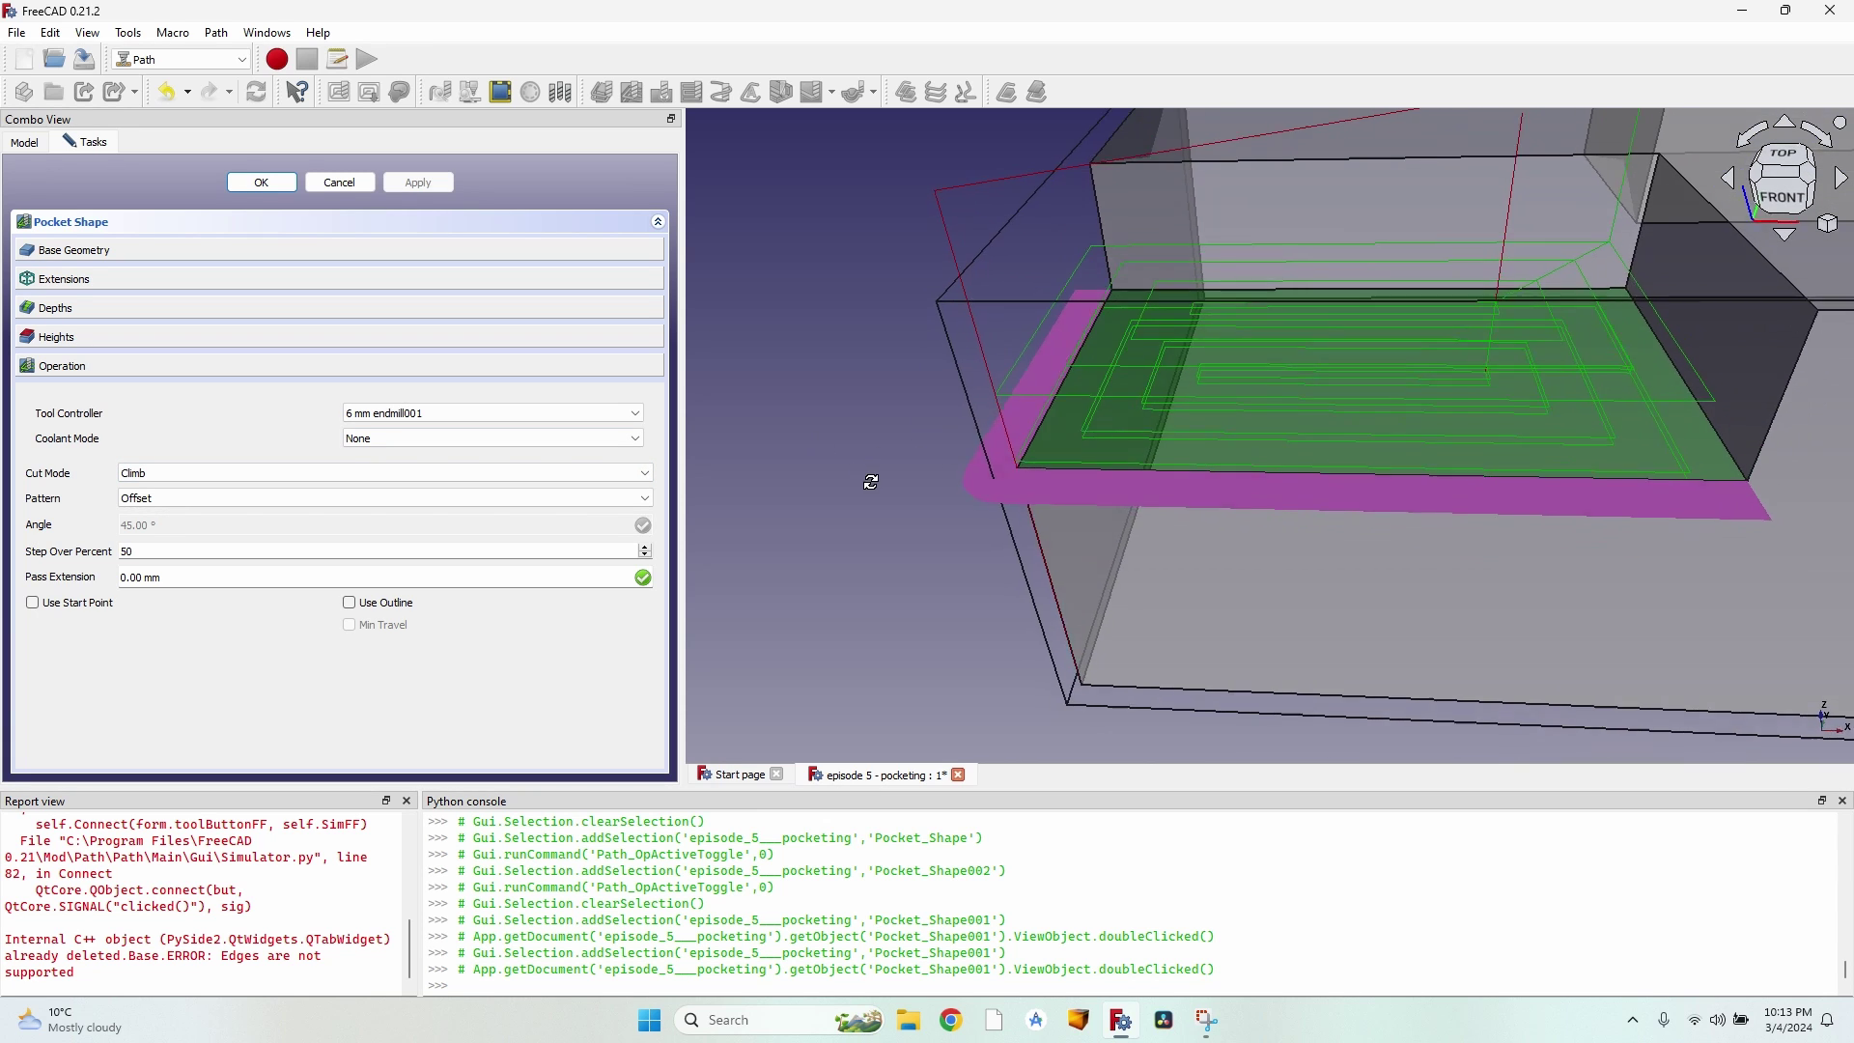
pyautogui.scroll(-4, 879, 466)
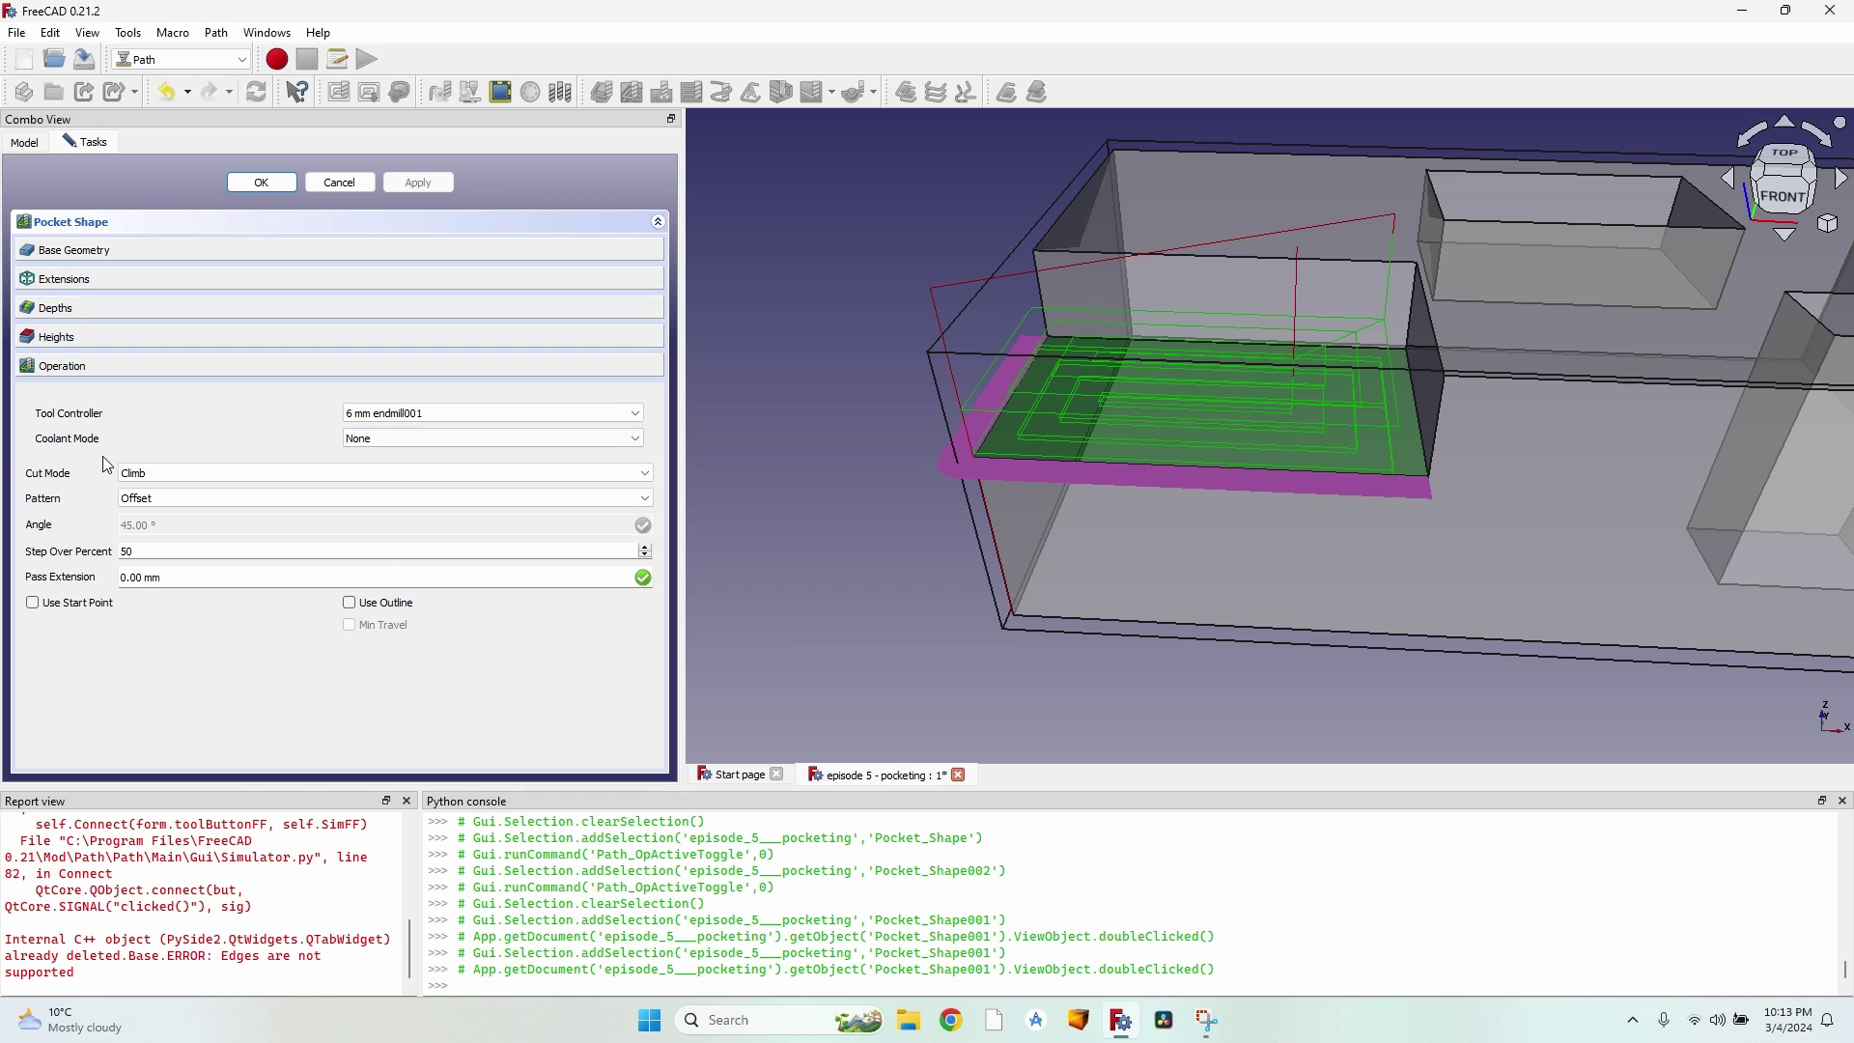
pyautogui.click(170, 473)
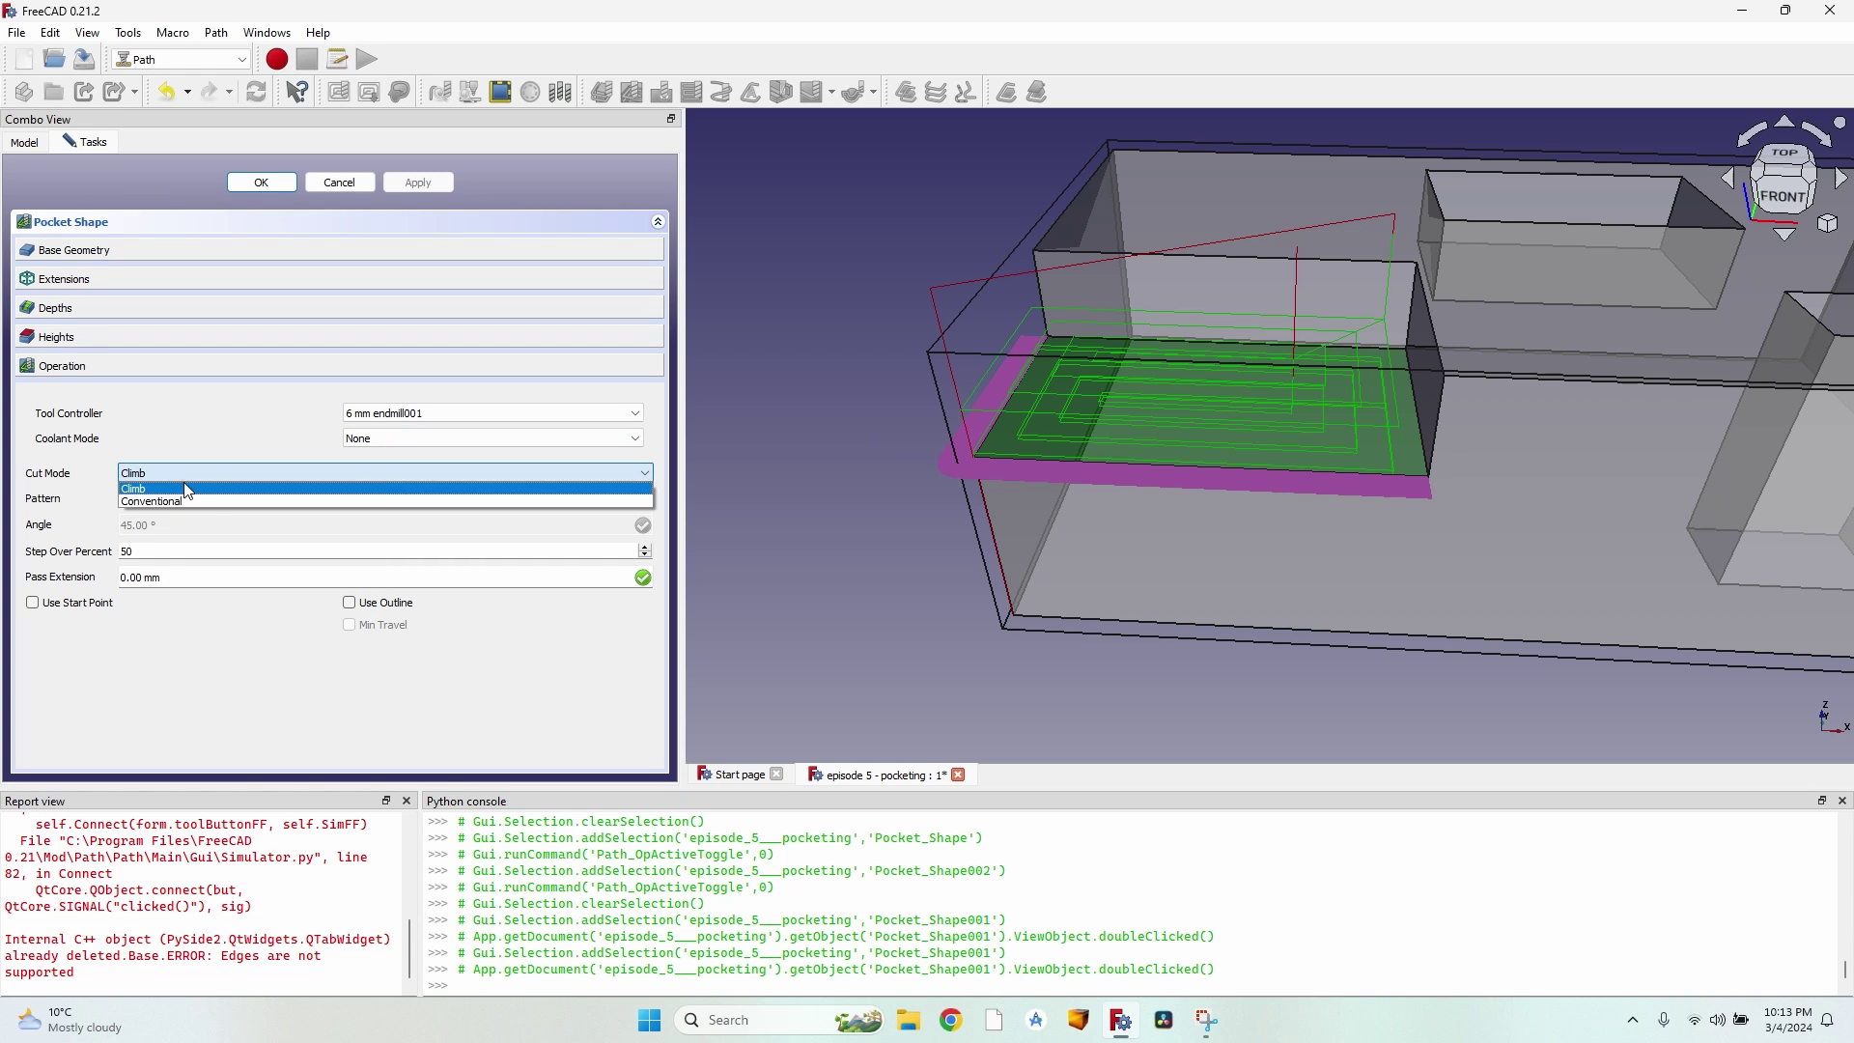
pyautogui.click(183, 489)
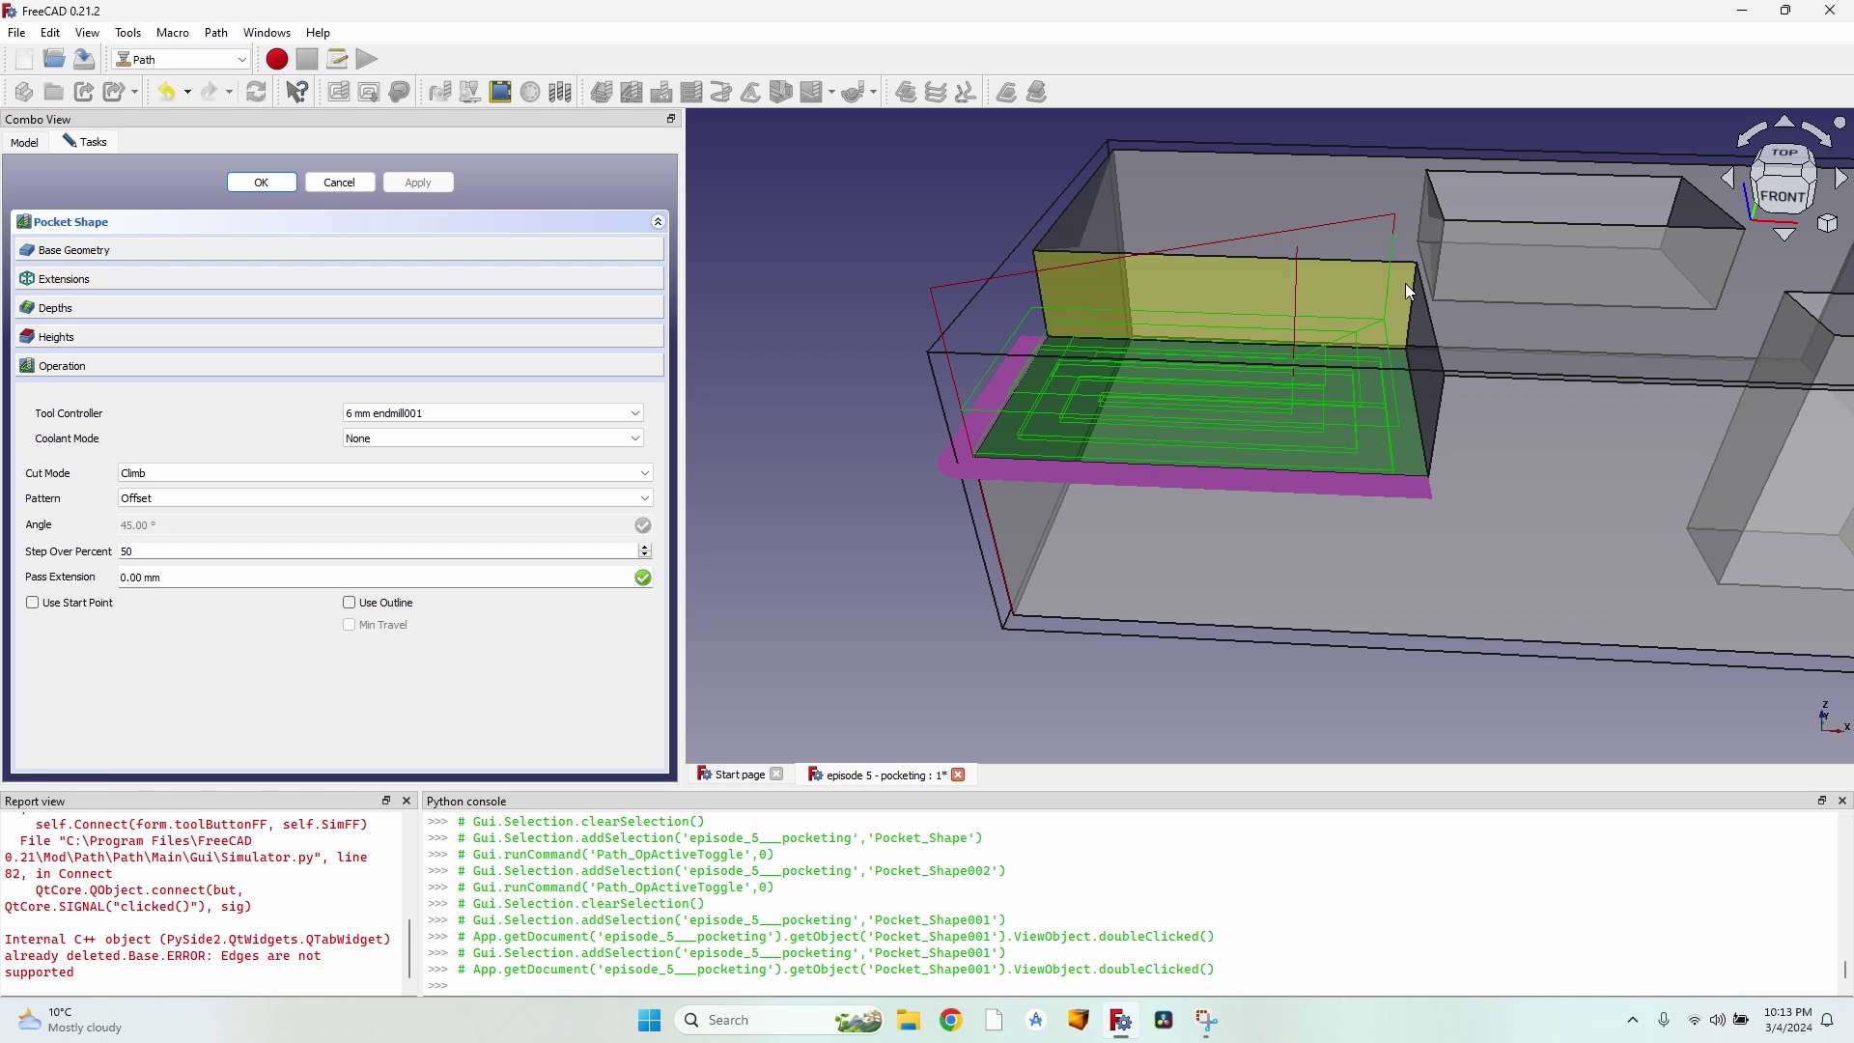
pyautogui.click(237, 473)
pyautogui.click(193, 501)
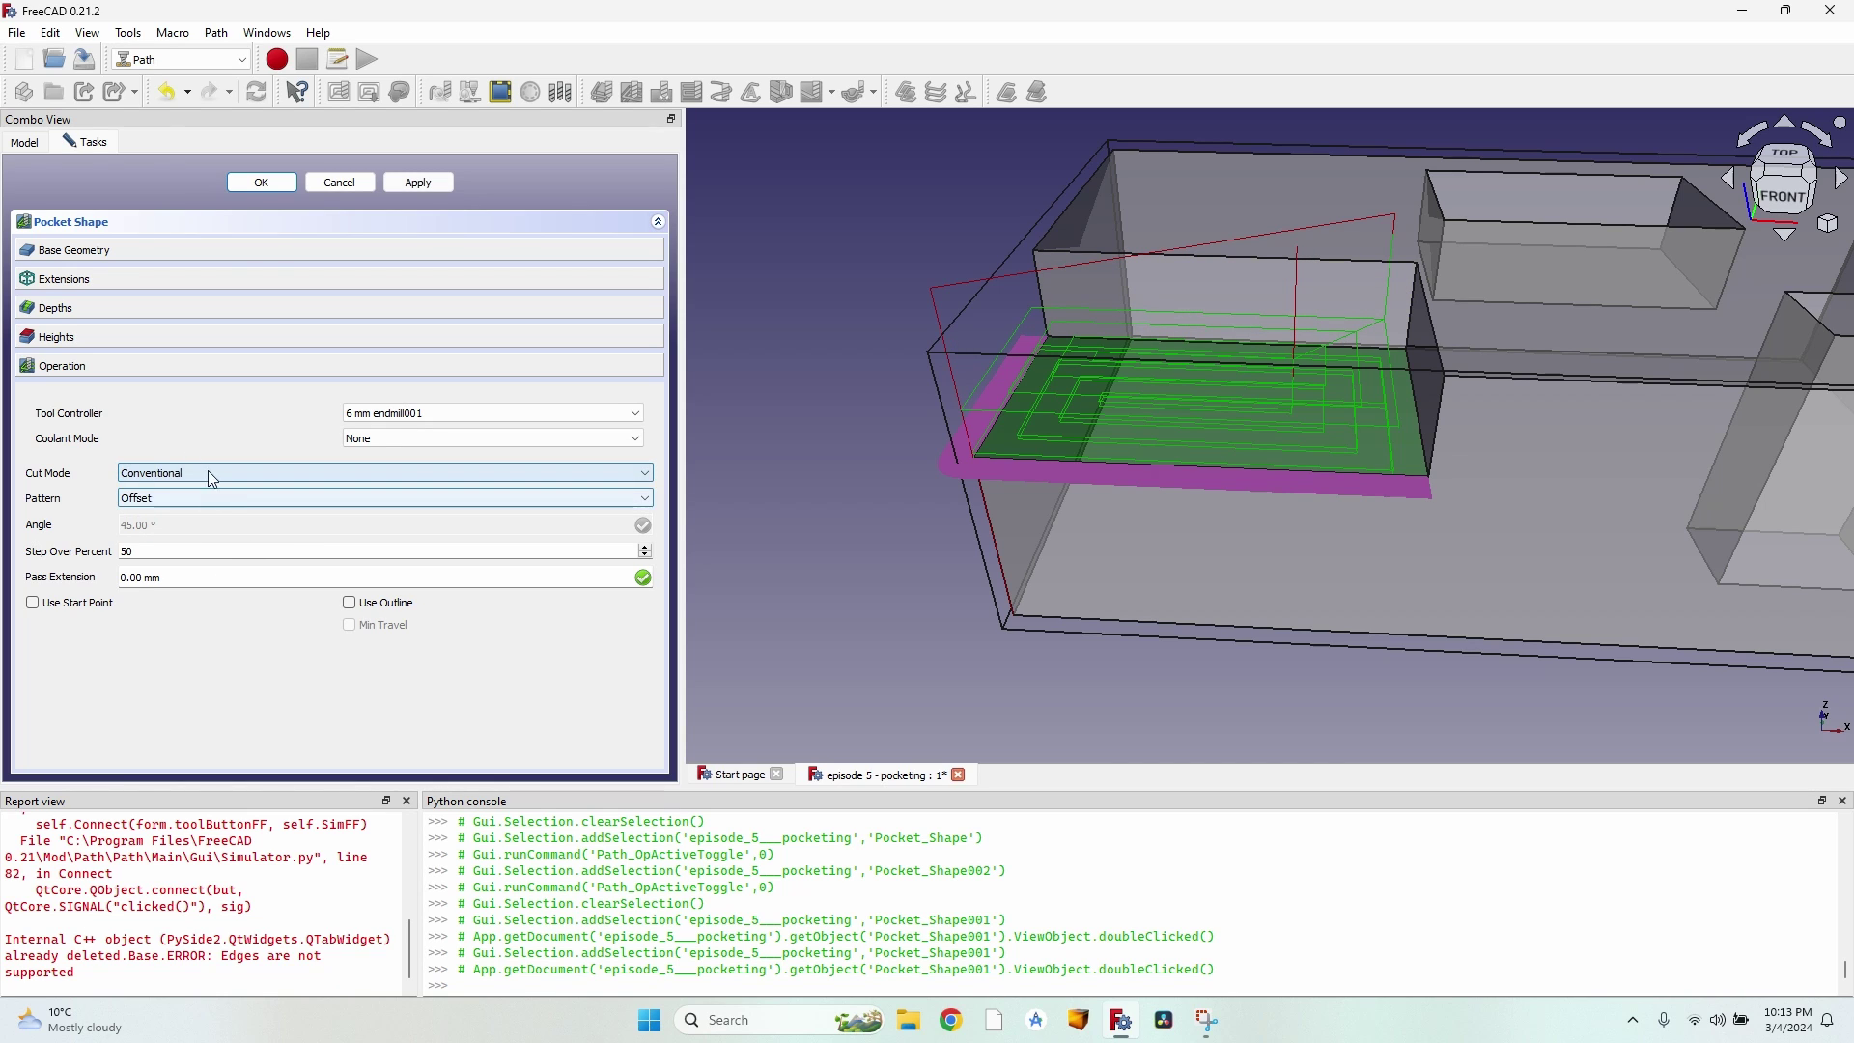
pyautogui.click(163, 500)
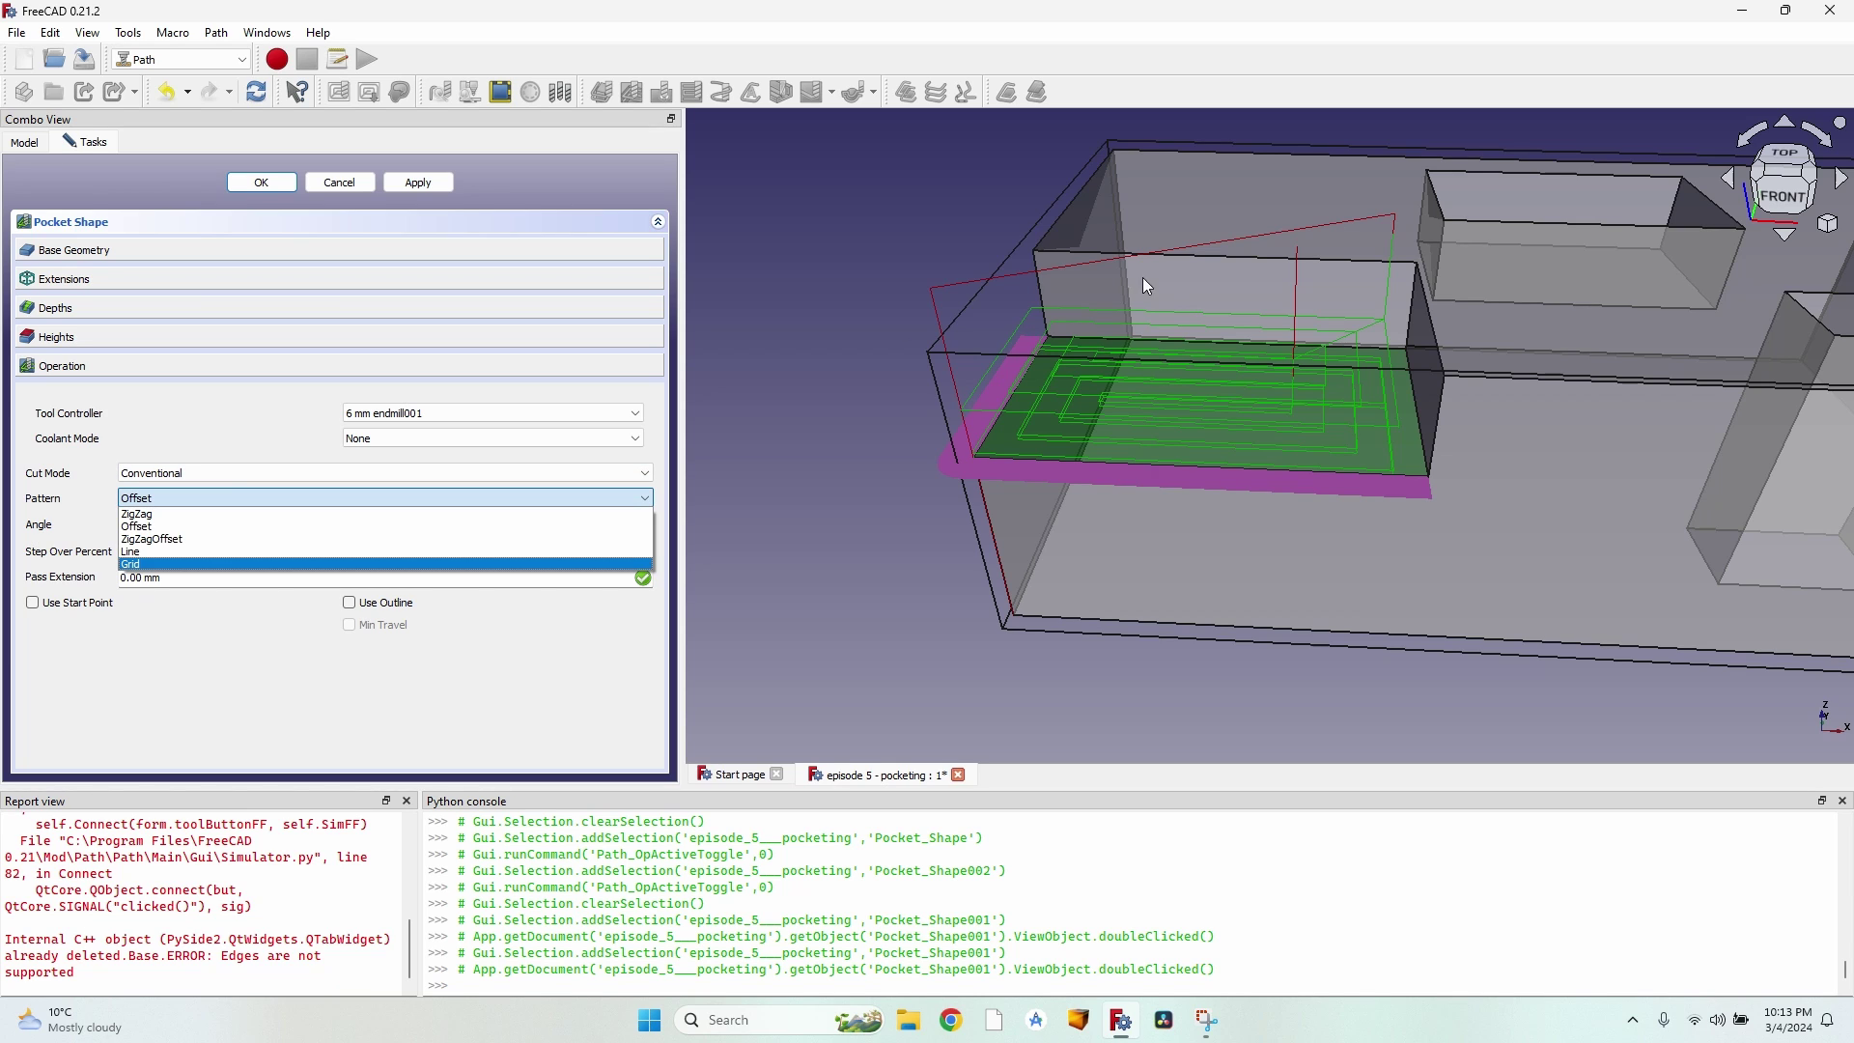
pyautogui.click(212, 530)
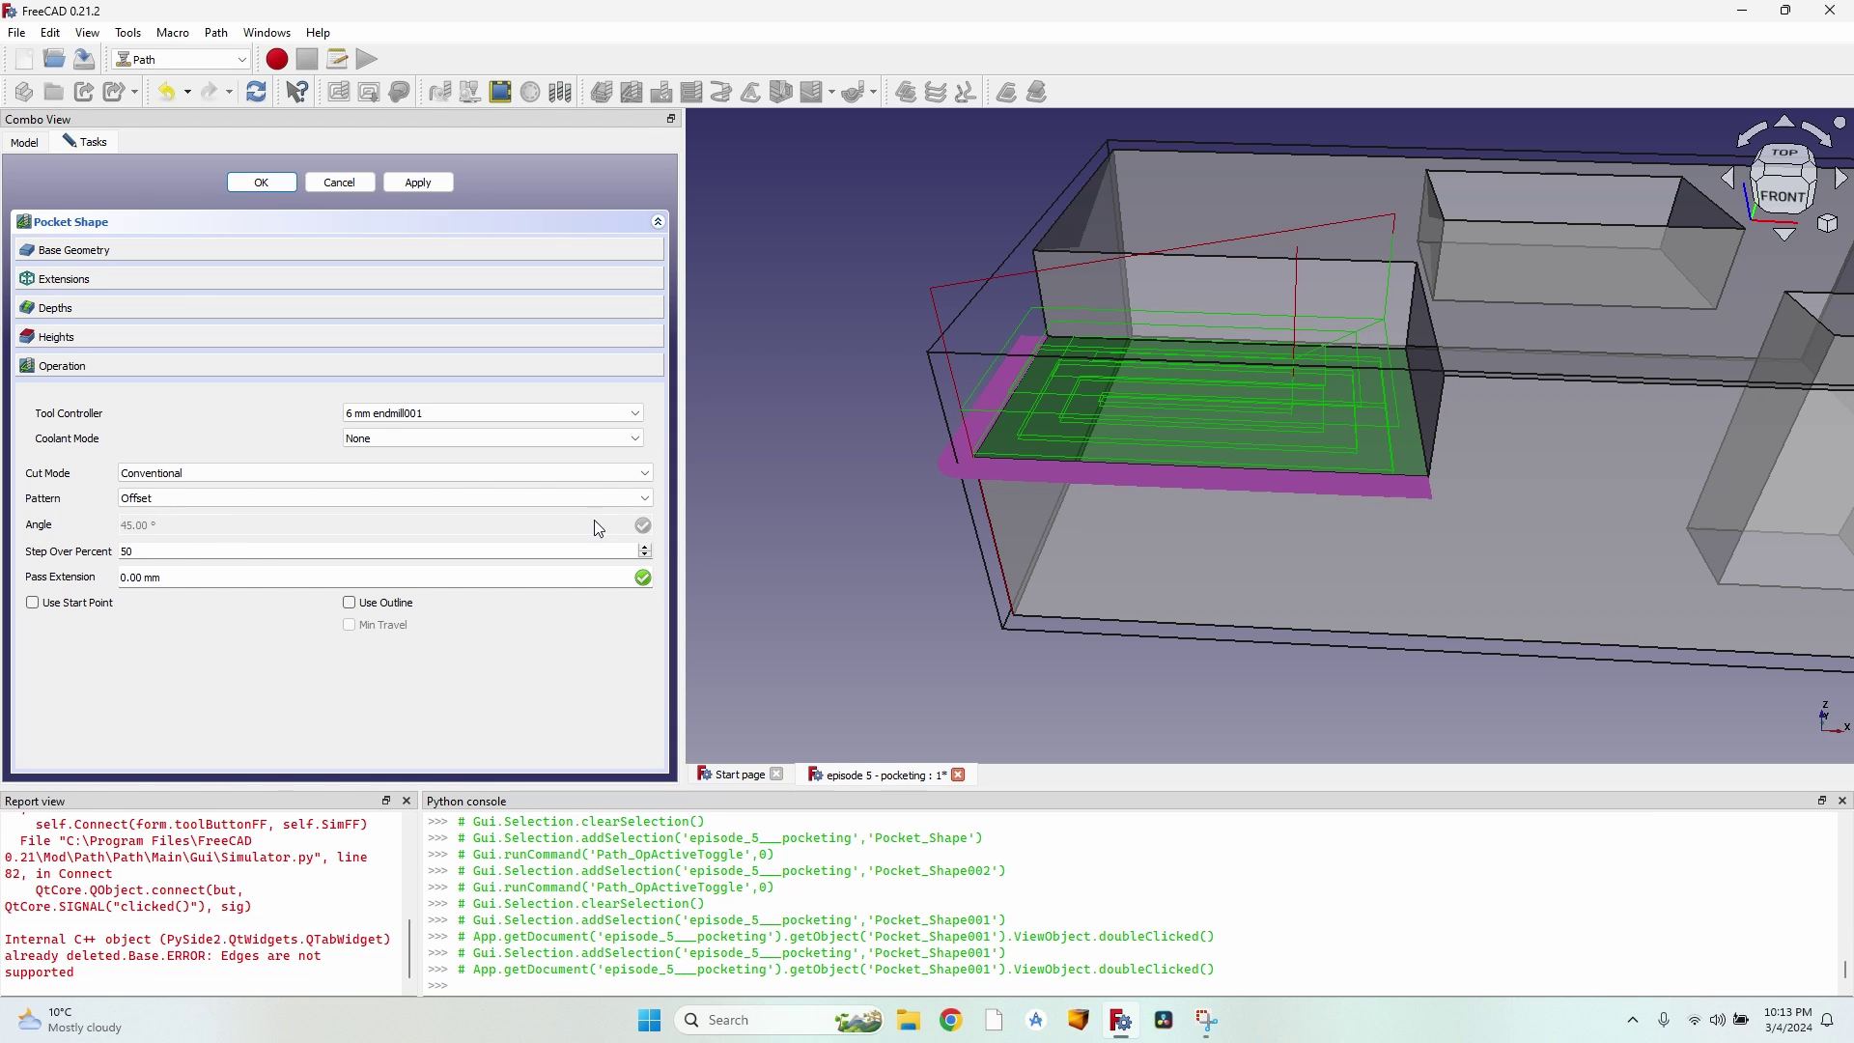
pyautogui.scroll(-1, 895, 445)
pyautogui.moveTo(895, 444); pyautogui.dragTo(852, 613, button='middle')
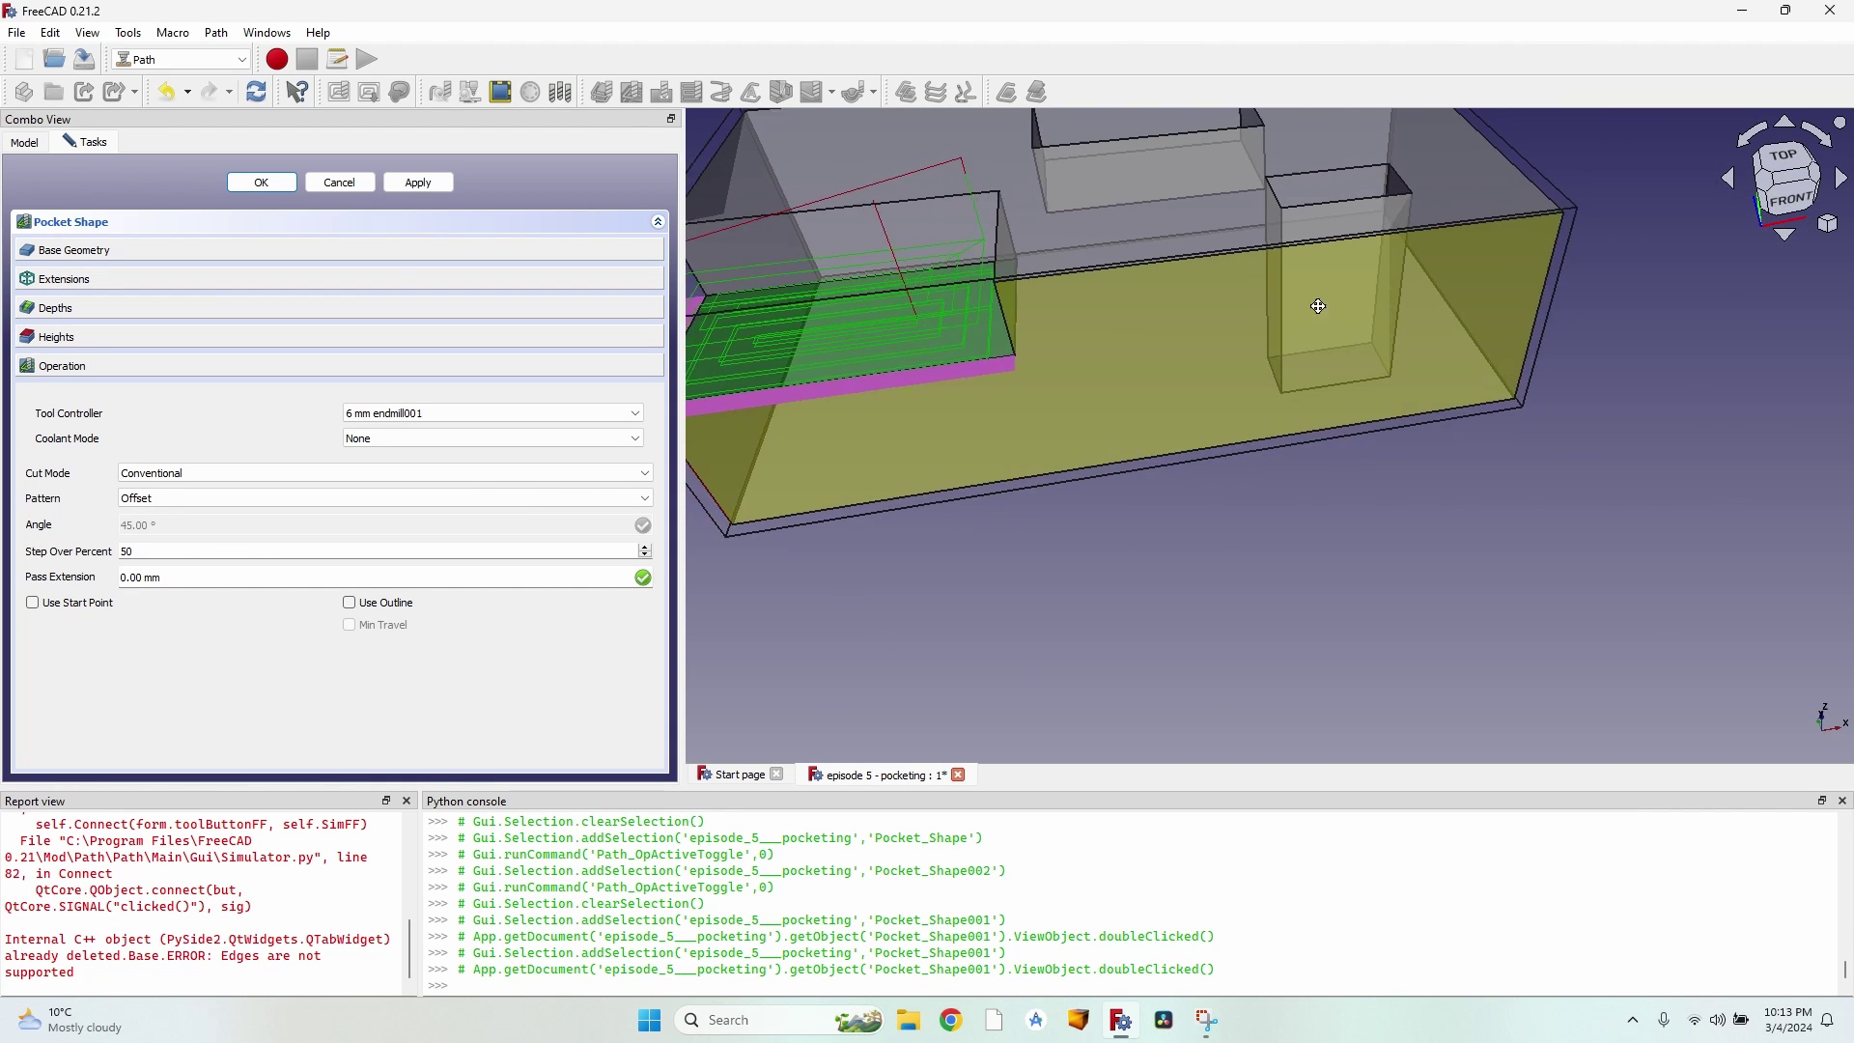
pyautogui.moveTo(1318, 306); pyautogui.dragTo(841, 253, button='middle')
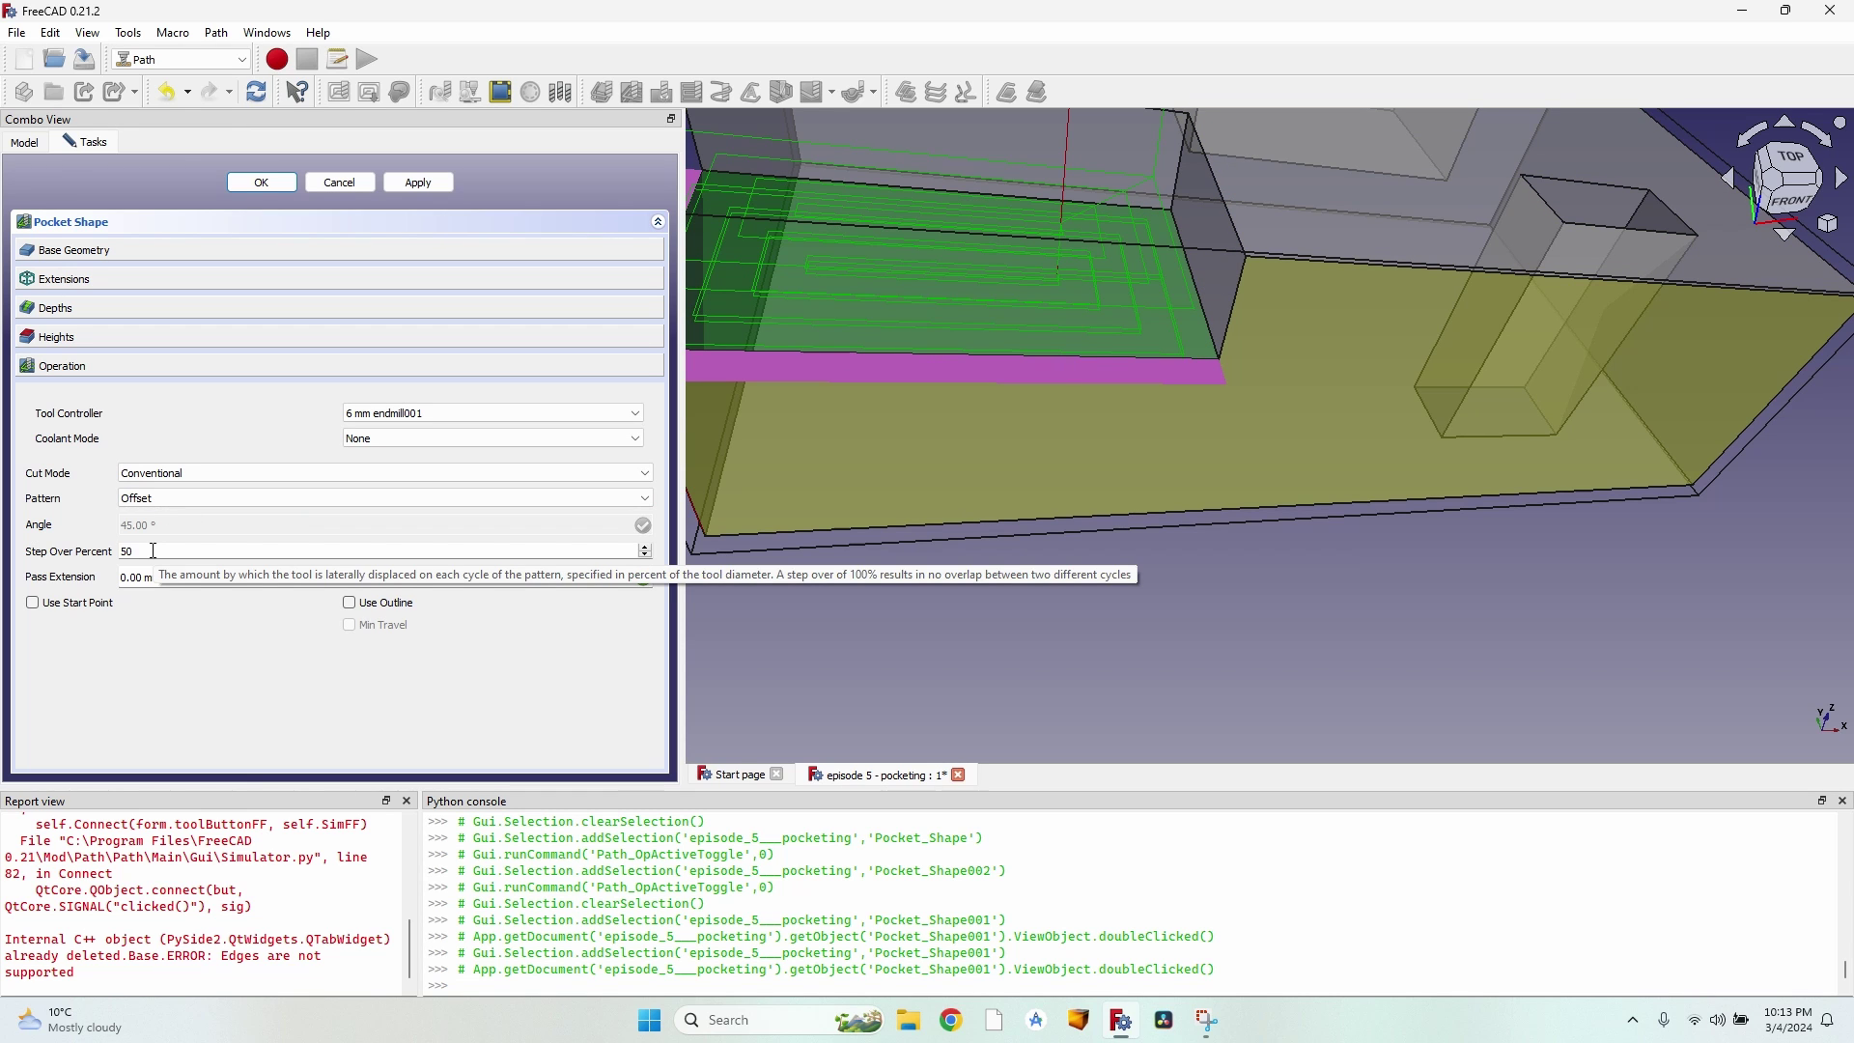
pyautogui.doubleClick(232, 551)
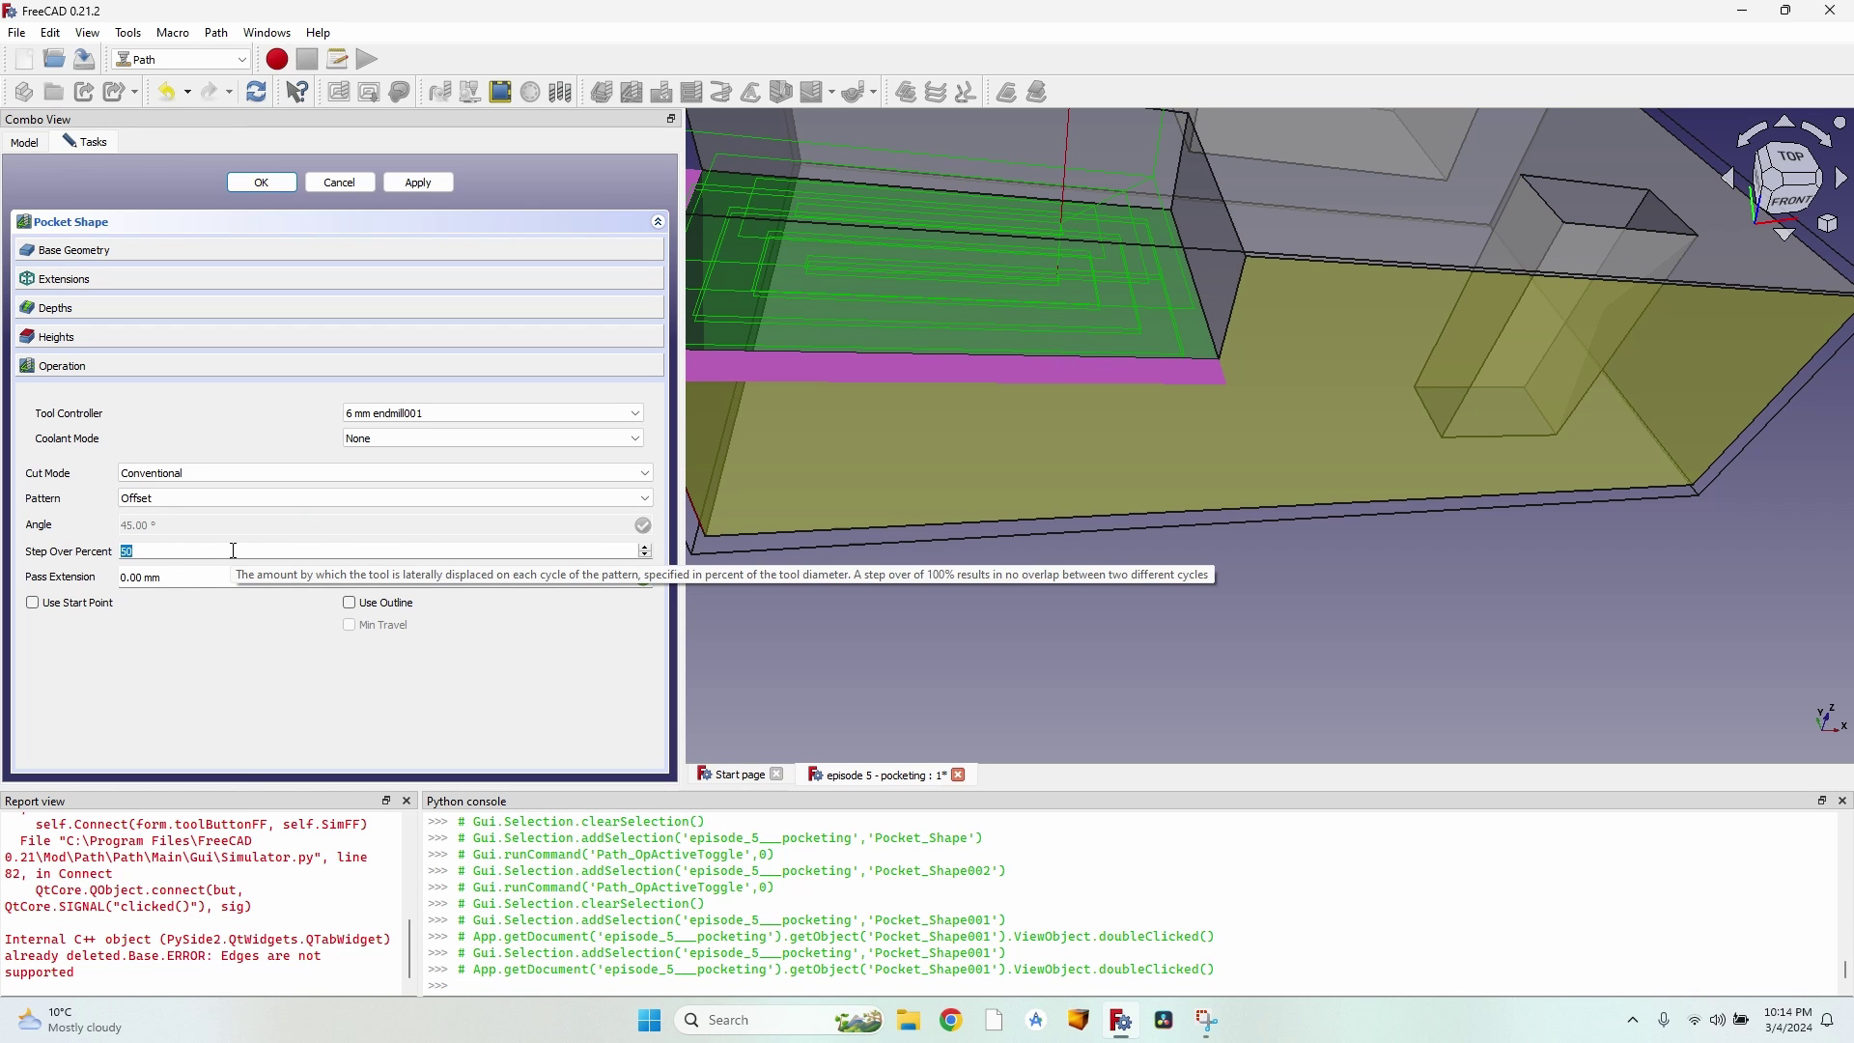
pyautogui.scroll(-3, 956, 647)
pyautogui.scroll(1, 956, 647)
pyautogui.moveTo(956, 647); pyautogui.dragTo(822, 638, button='middle')
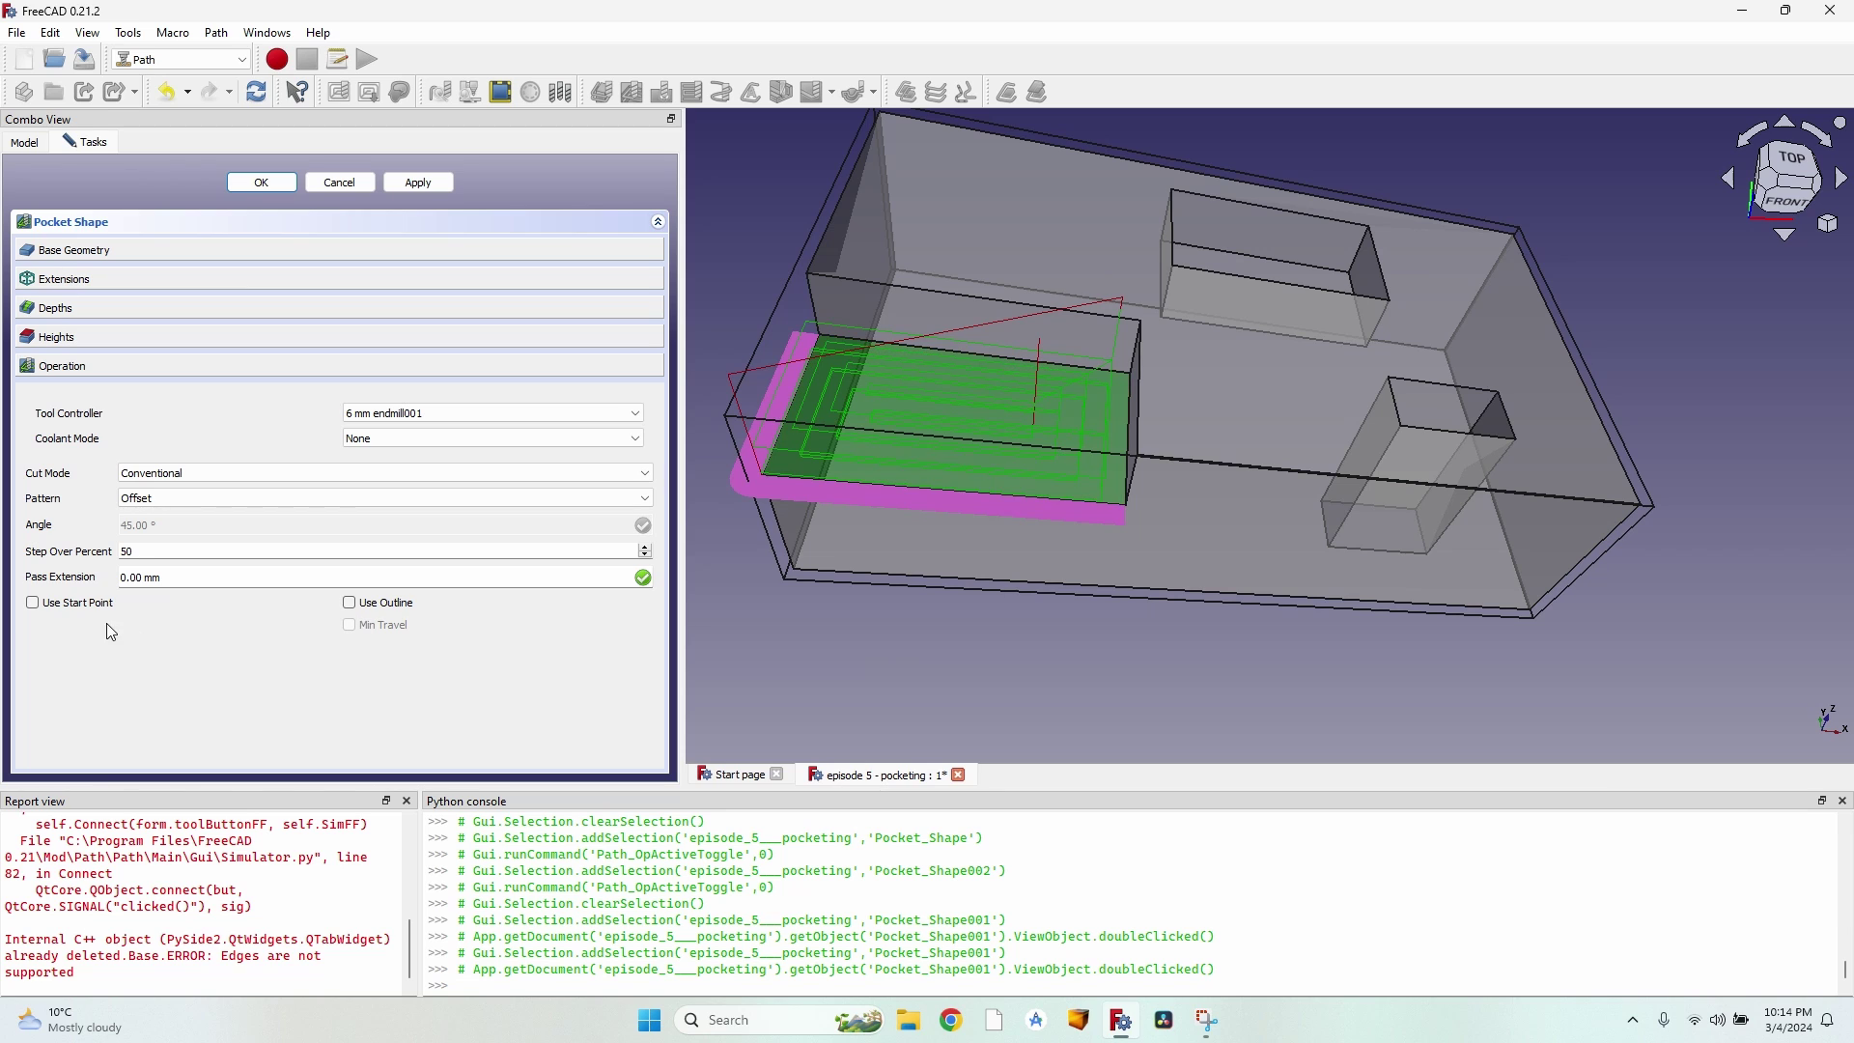
pyautogui.doubleClick(150, 552)
pyautogui.click(428, 180)
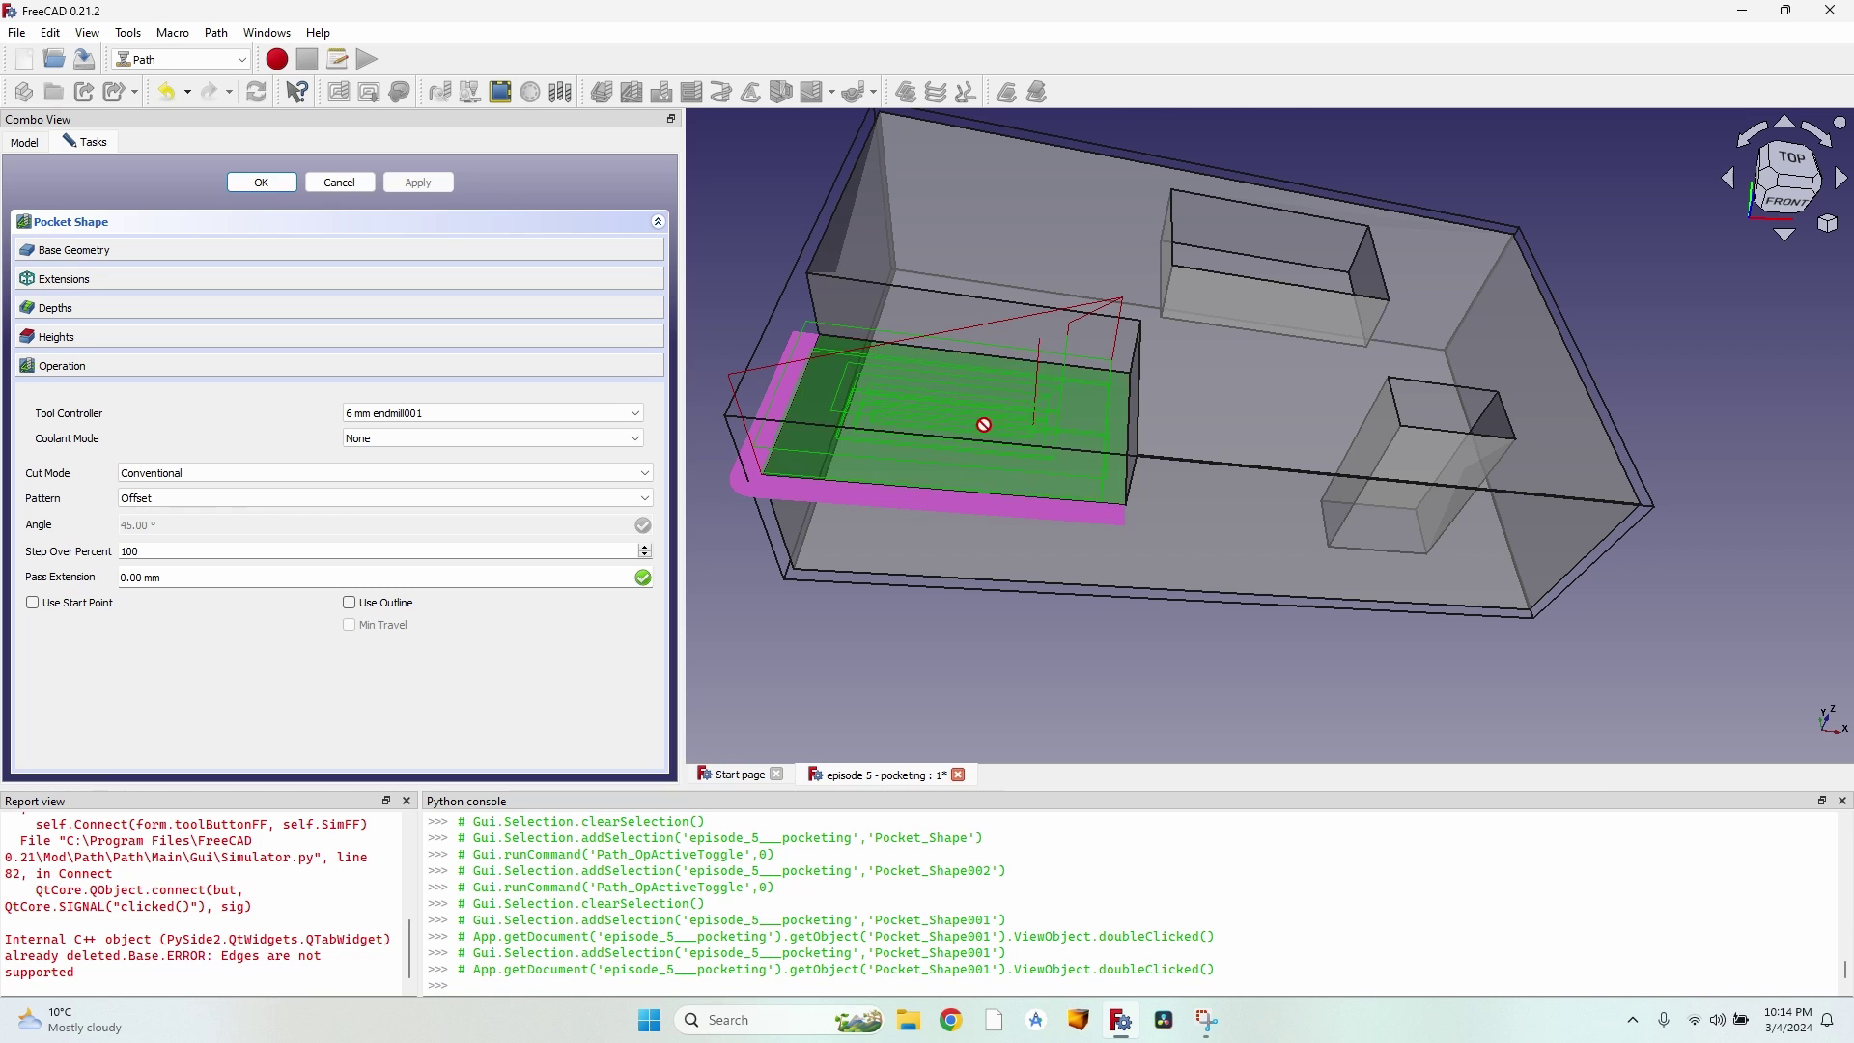
pyautogui.scroll(4, 835, 462)
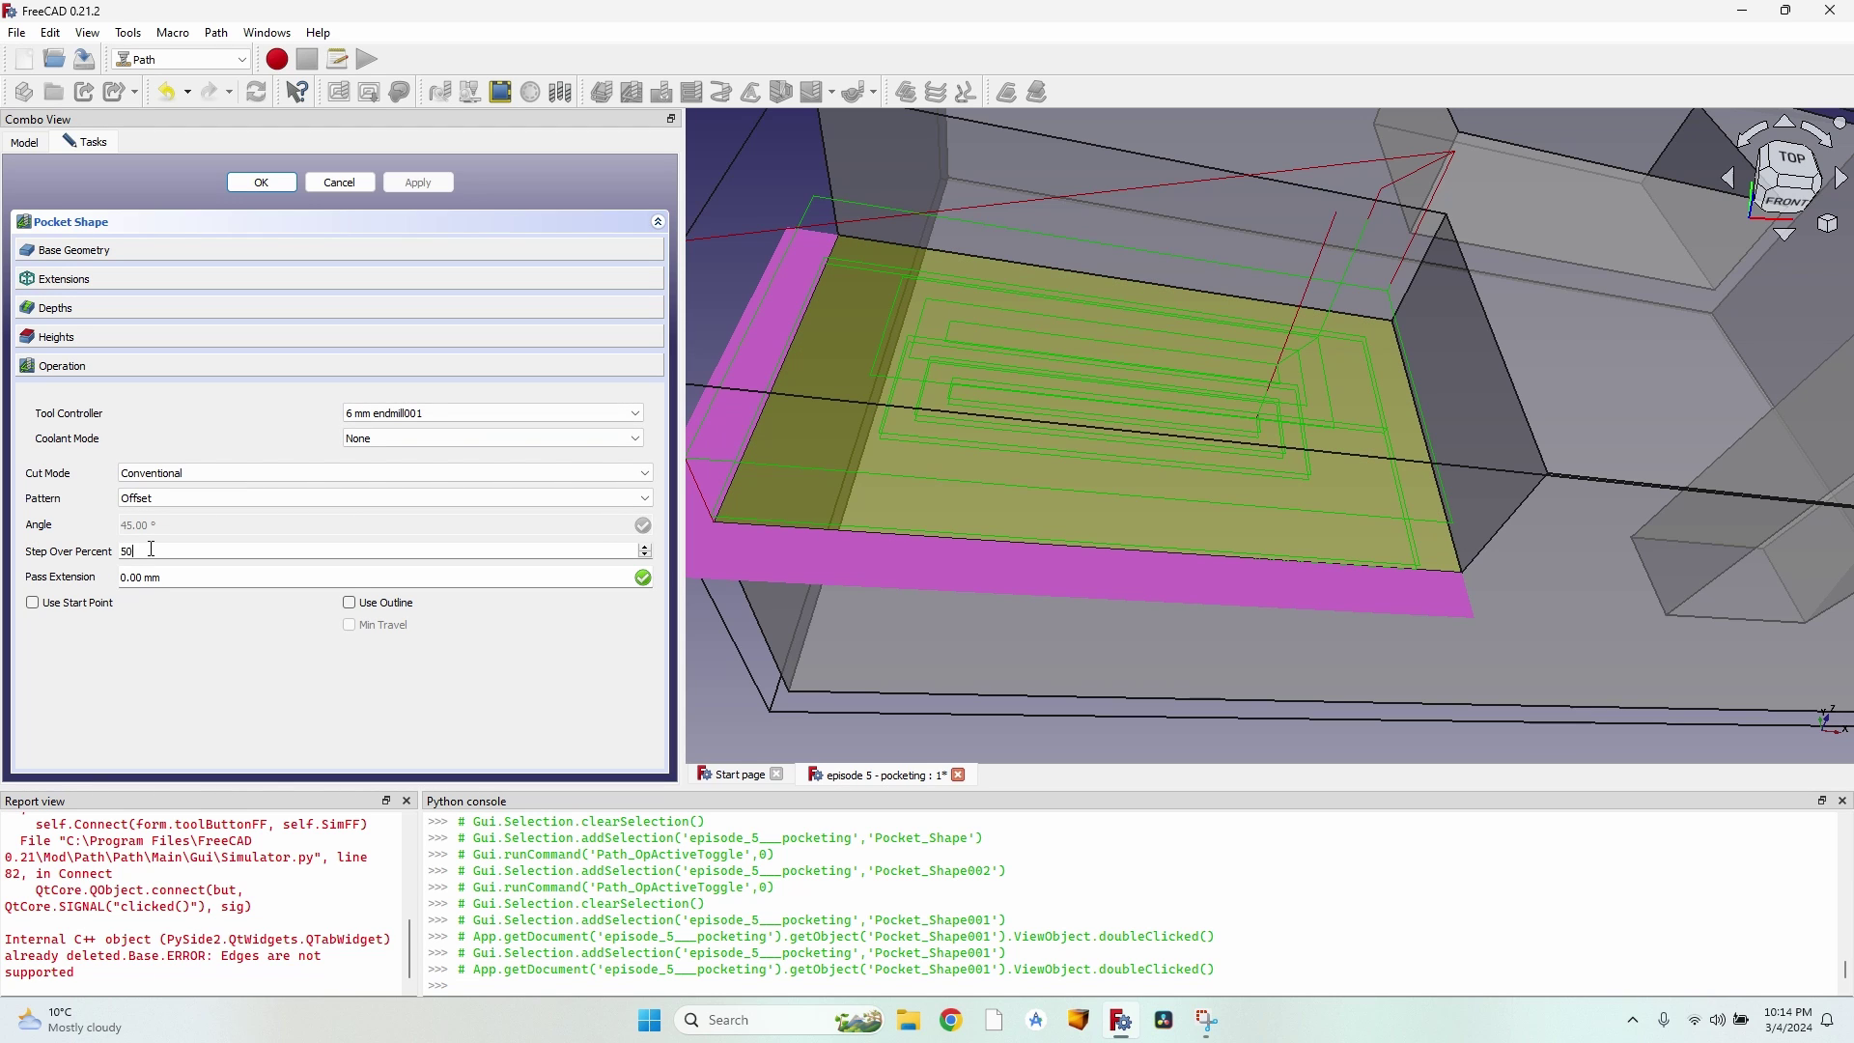
pyautogui.click(431, 184)
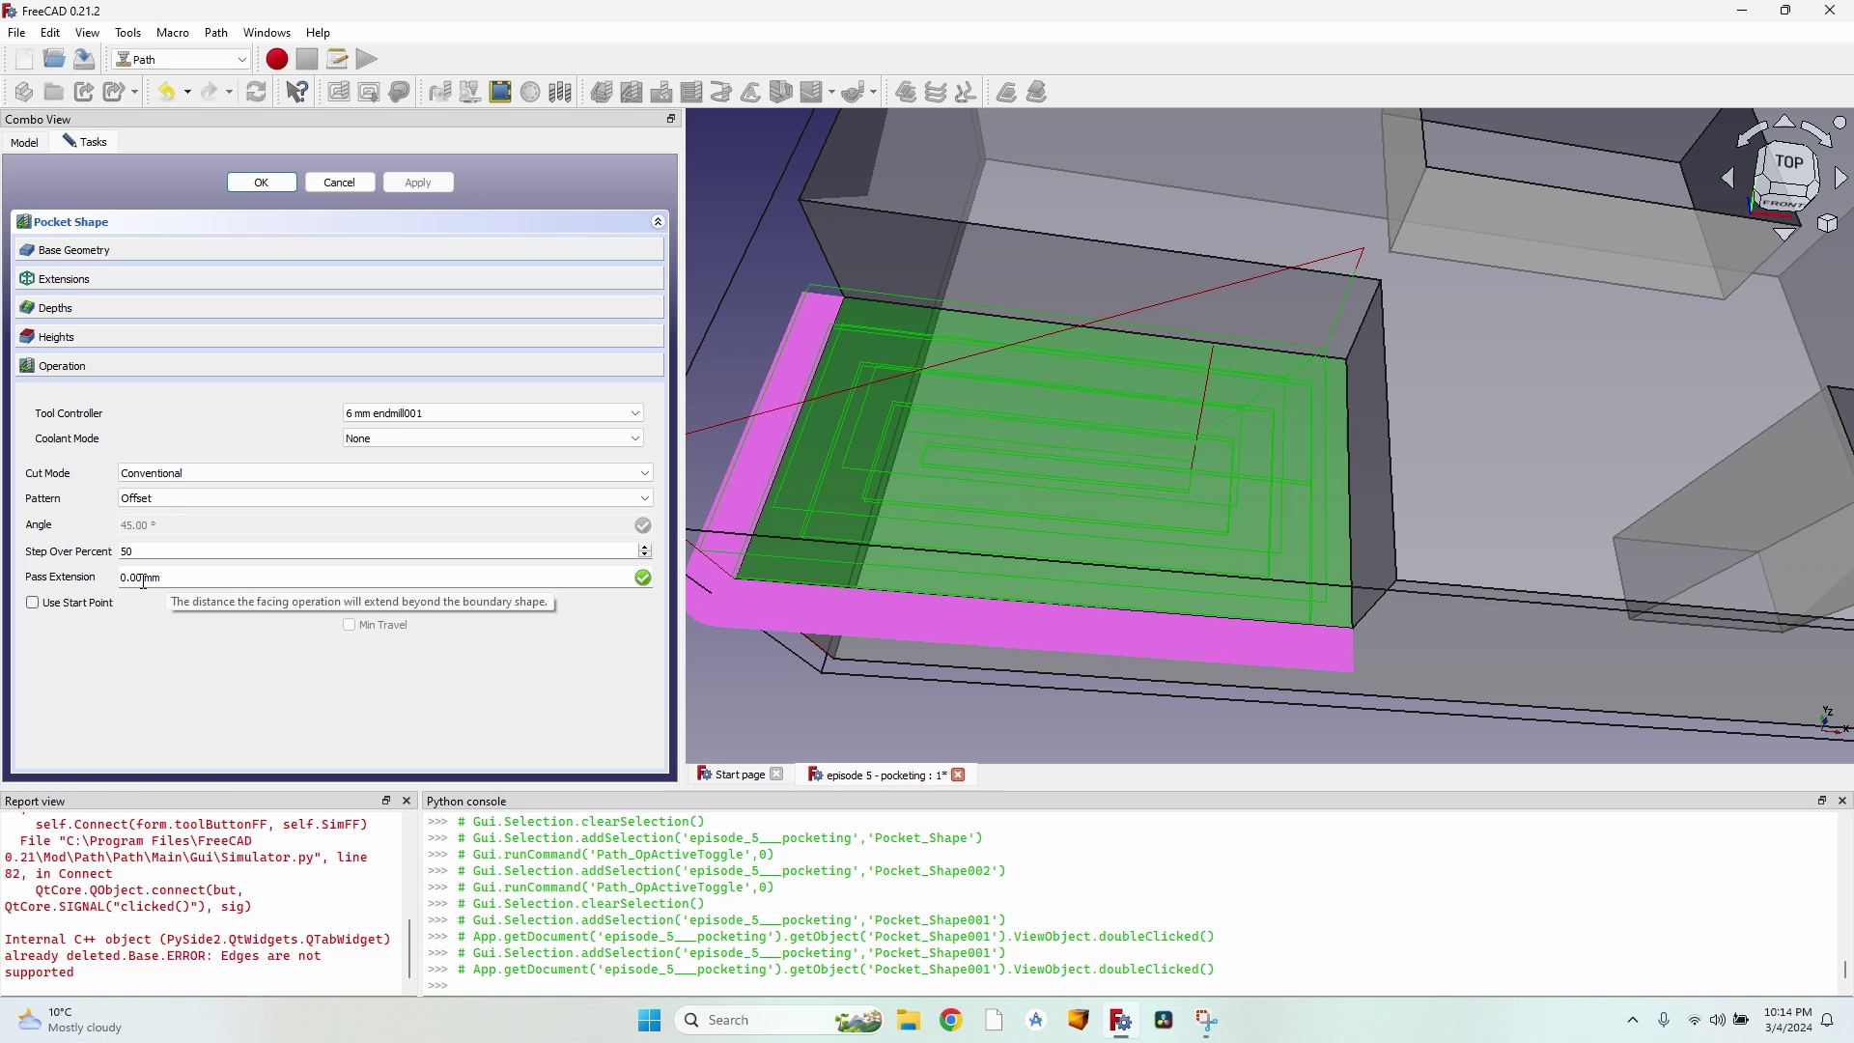
pyautogui.click(425, 184)
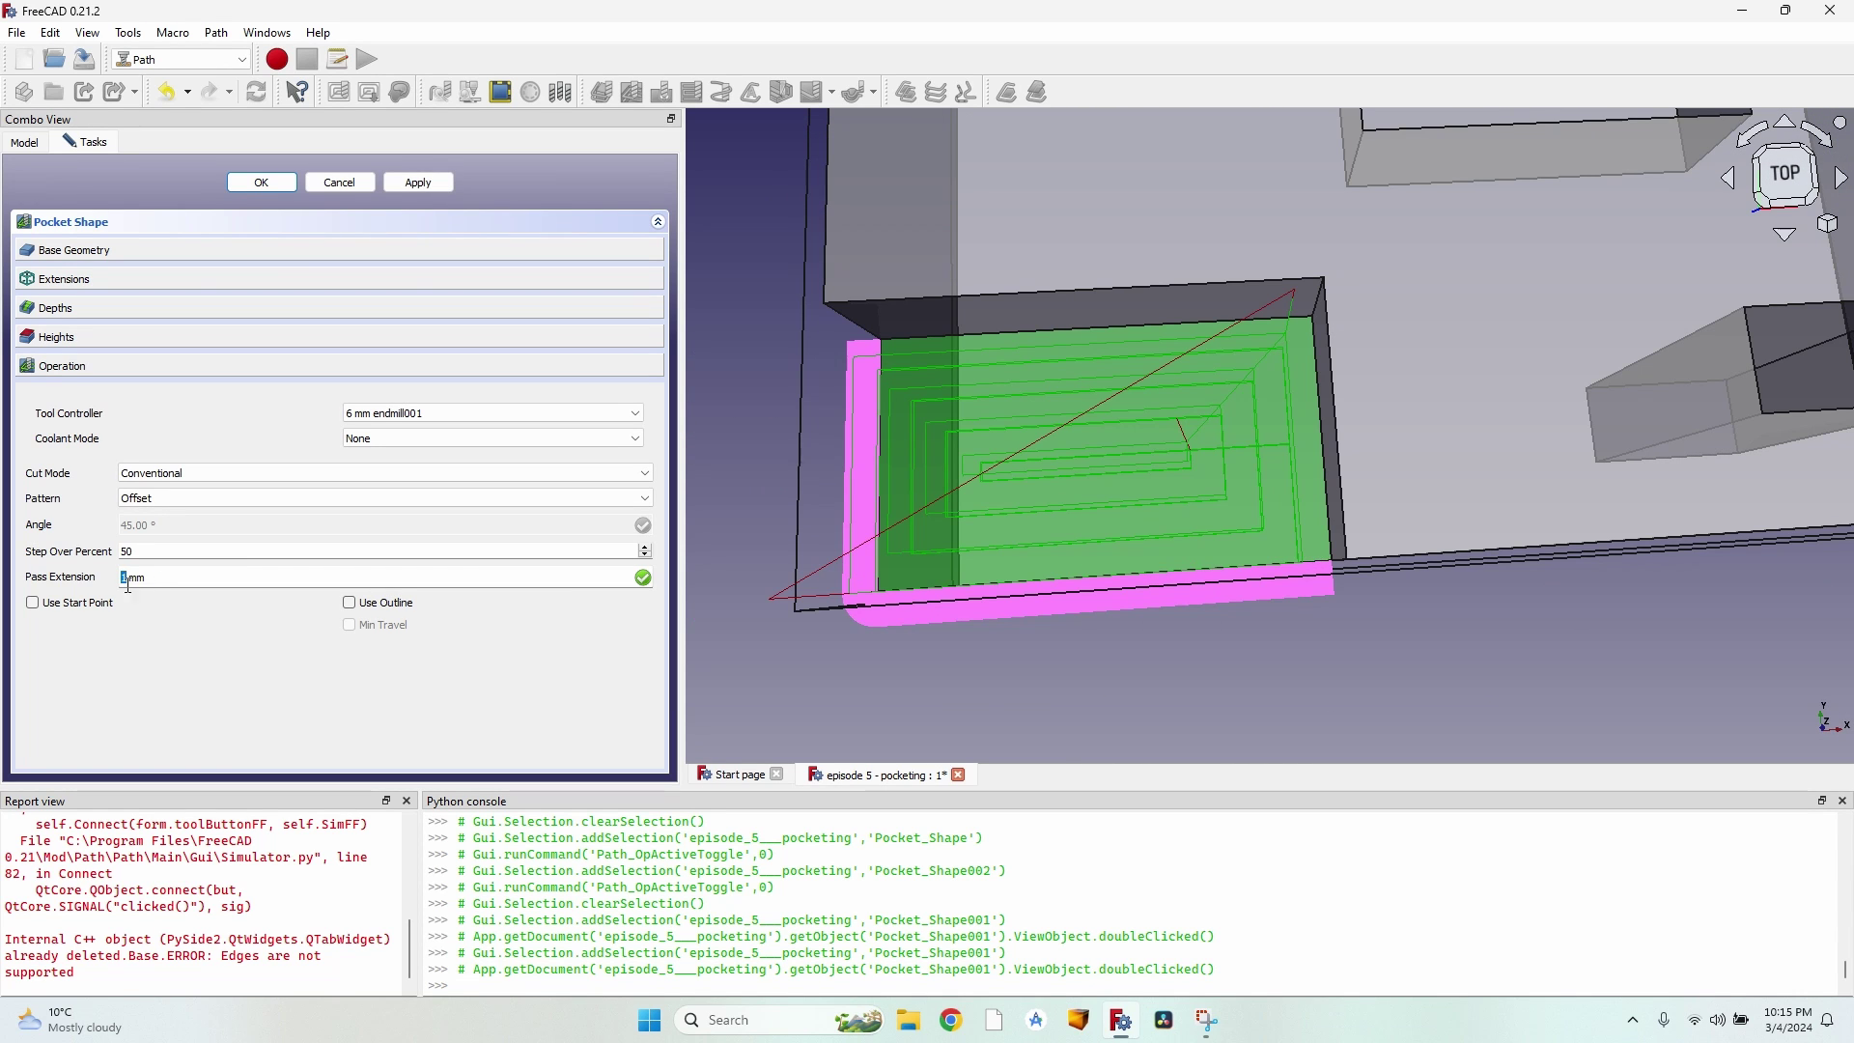
pyautogui.click(432, 186)
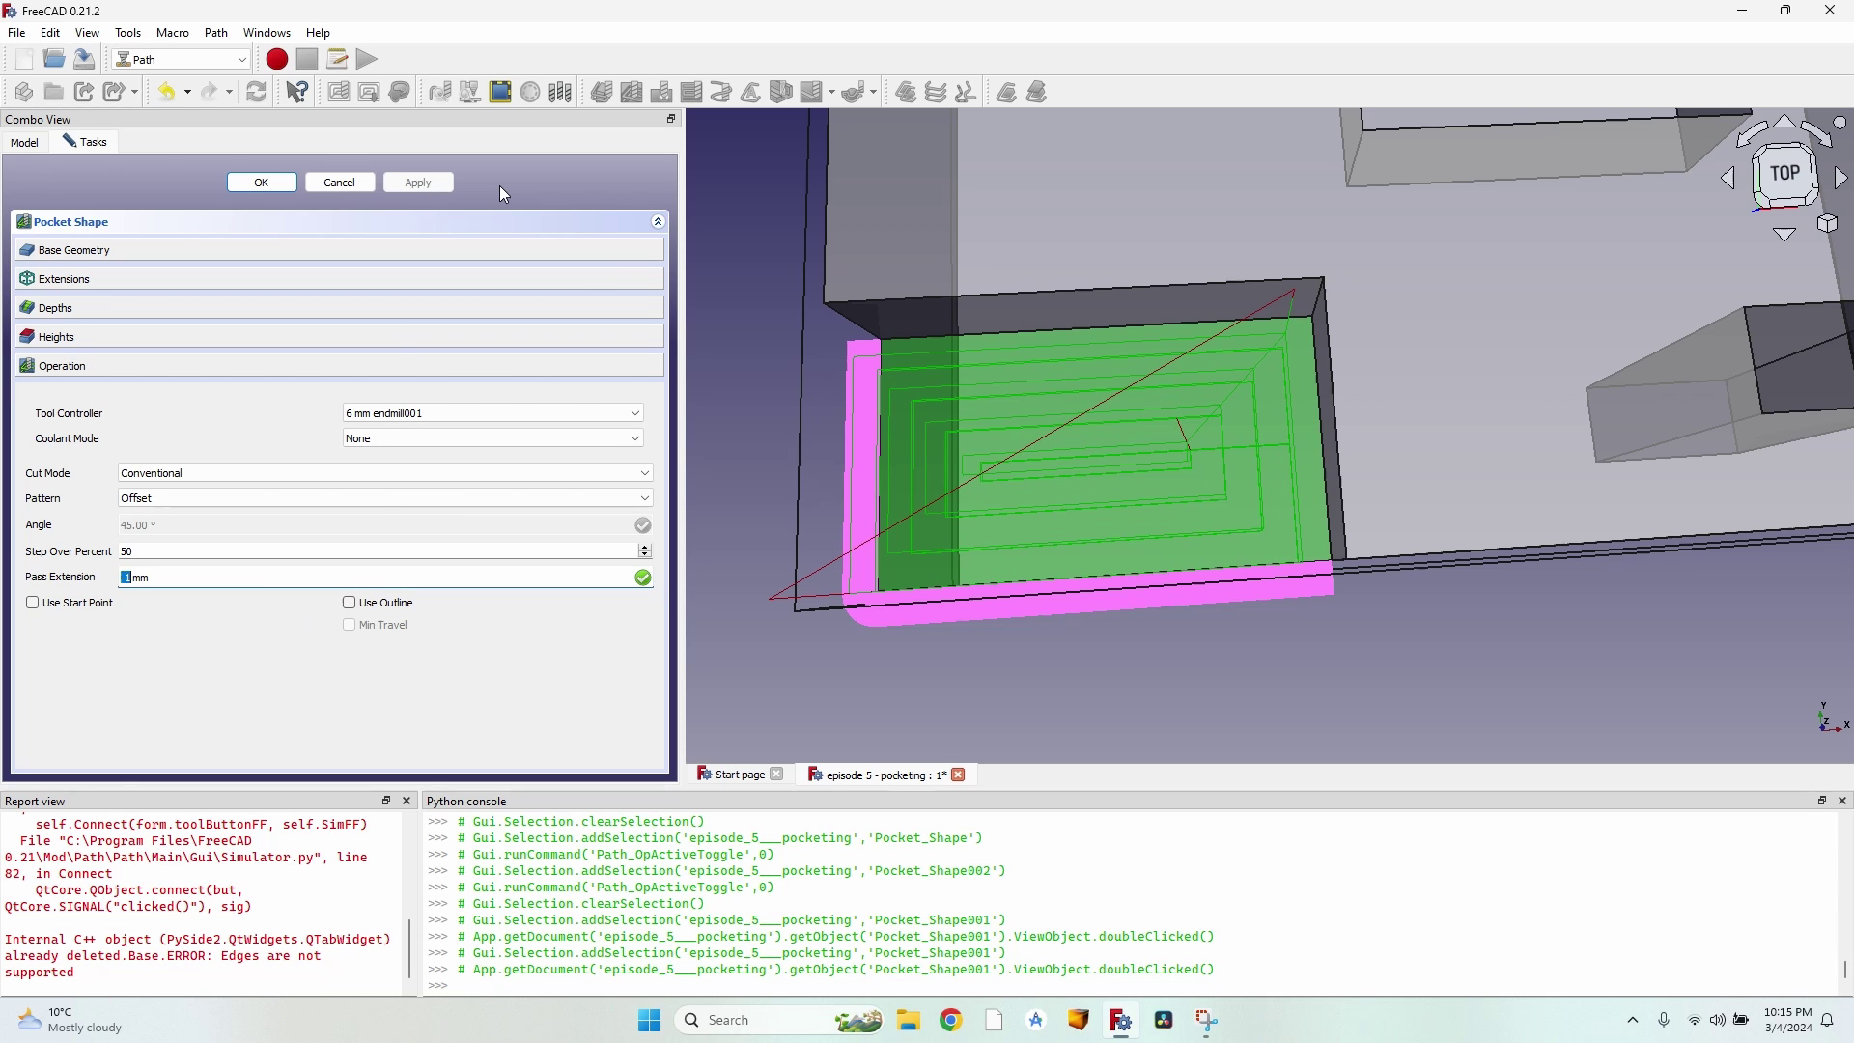
pyautogui.click(429, 185)
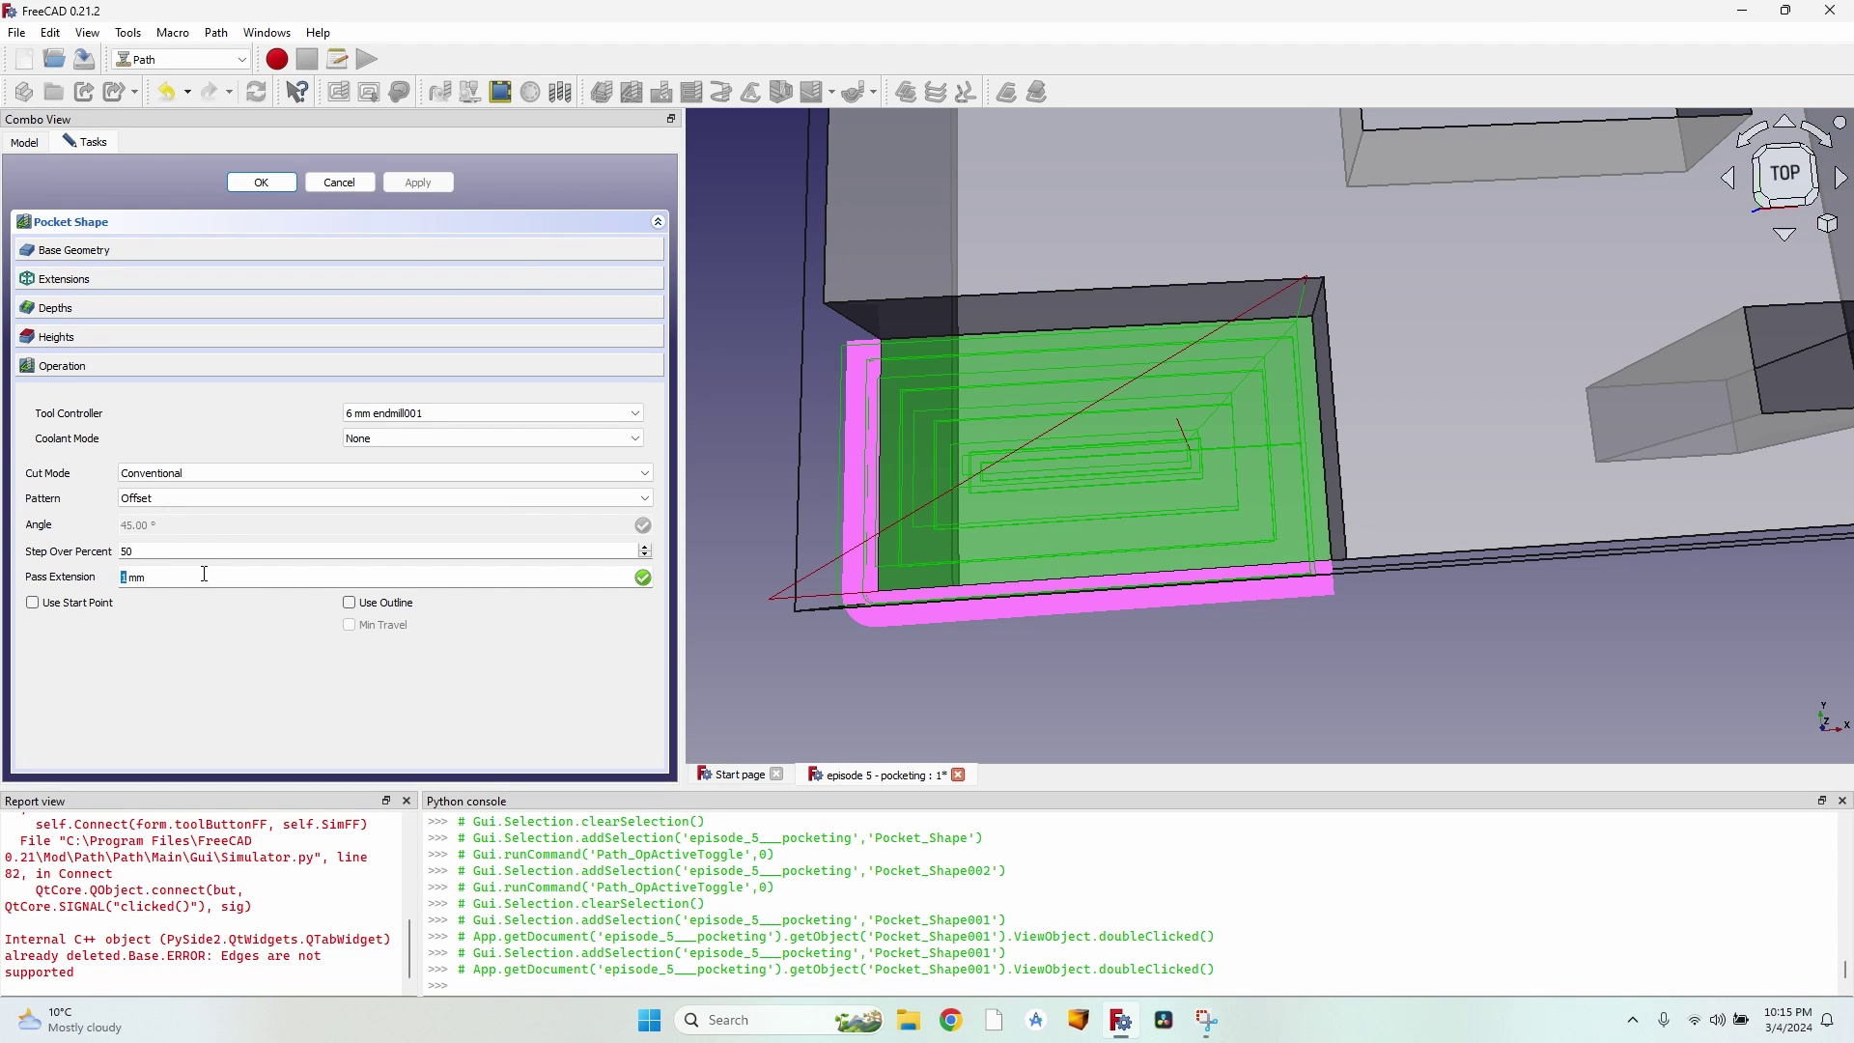
pyautogui.click(433, 182)
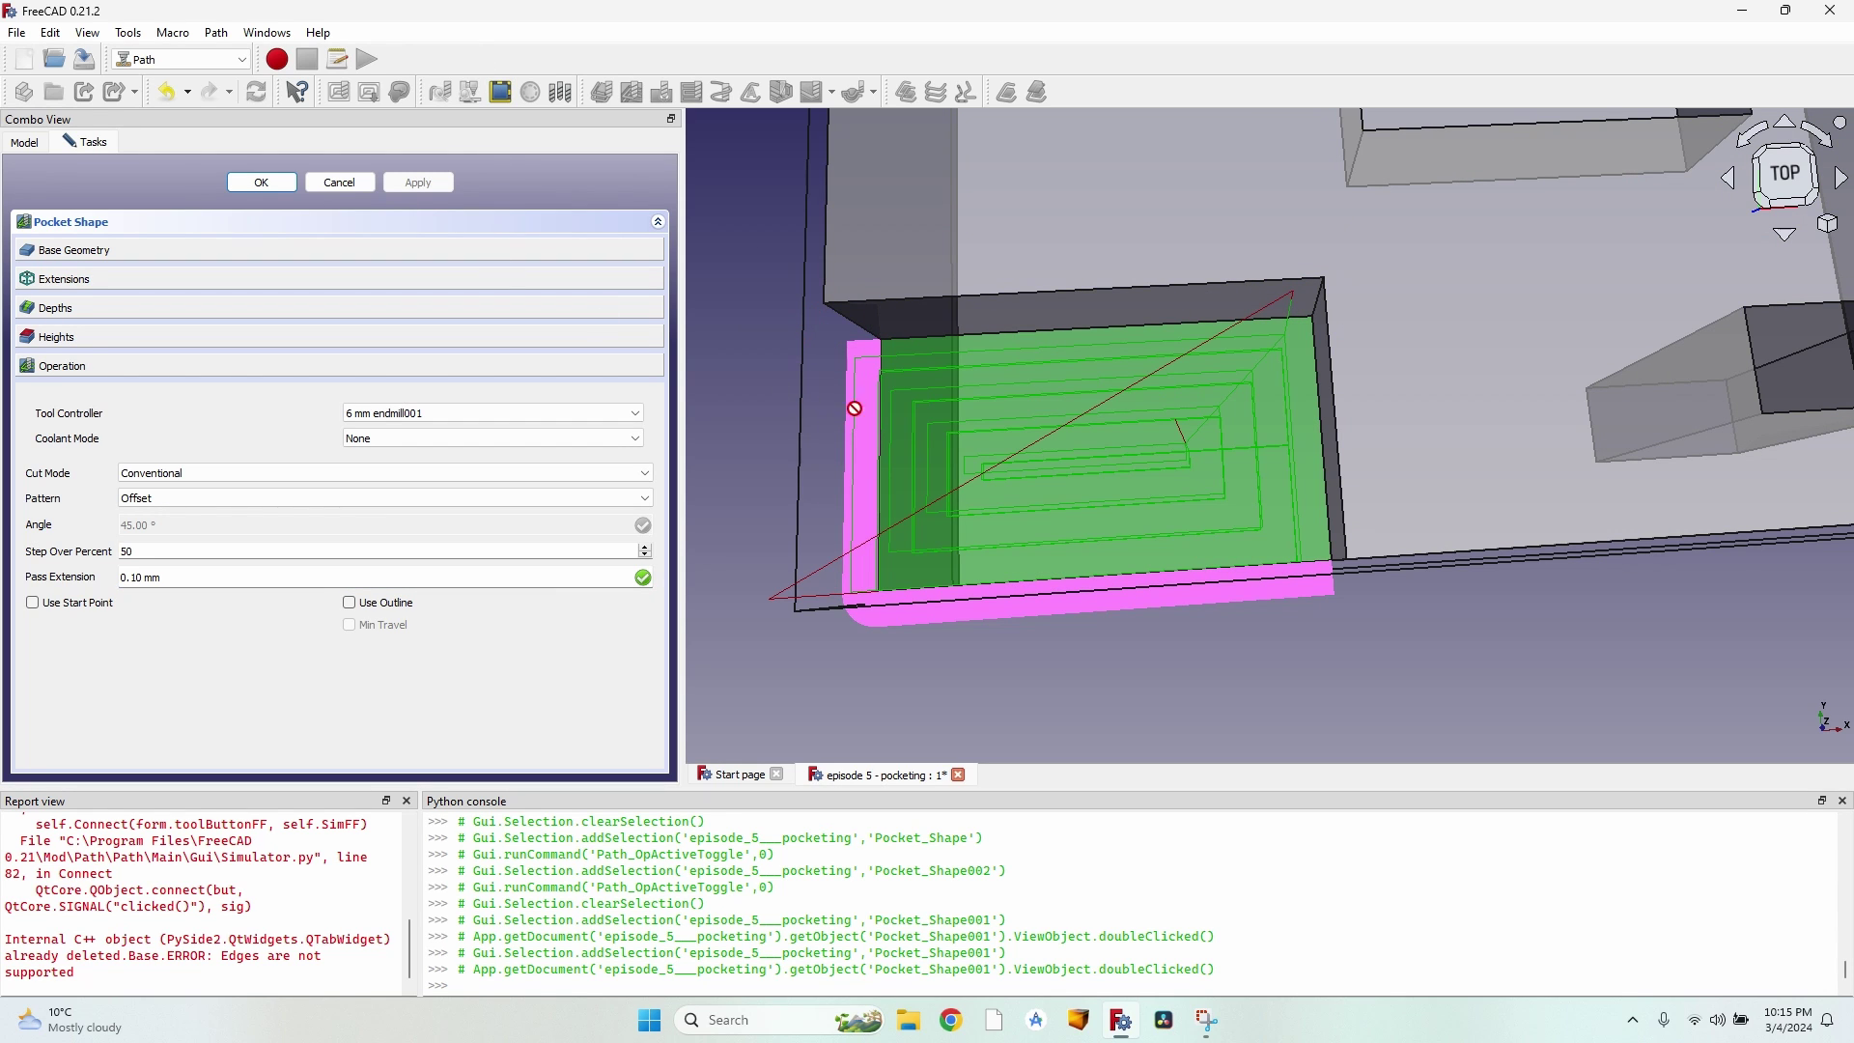
pyautogui.moveTo(1094, 315); pyautogui.dragTo(922, 305, button='middle')
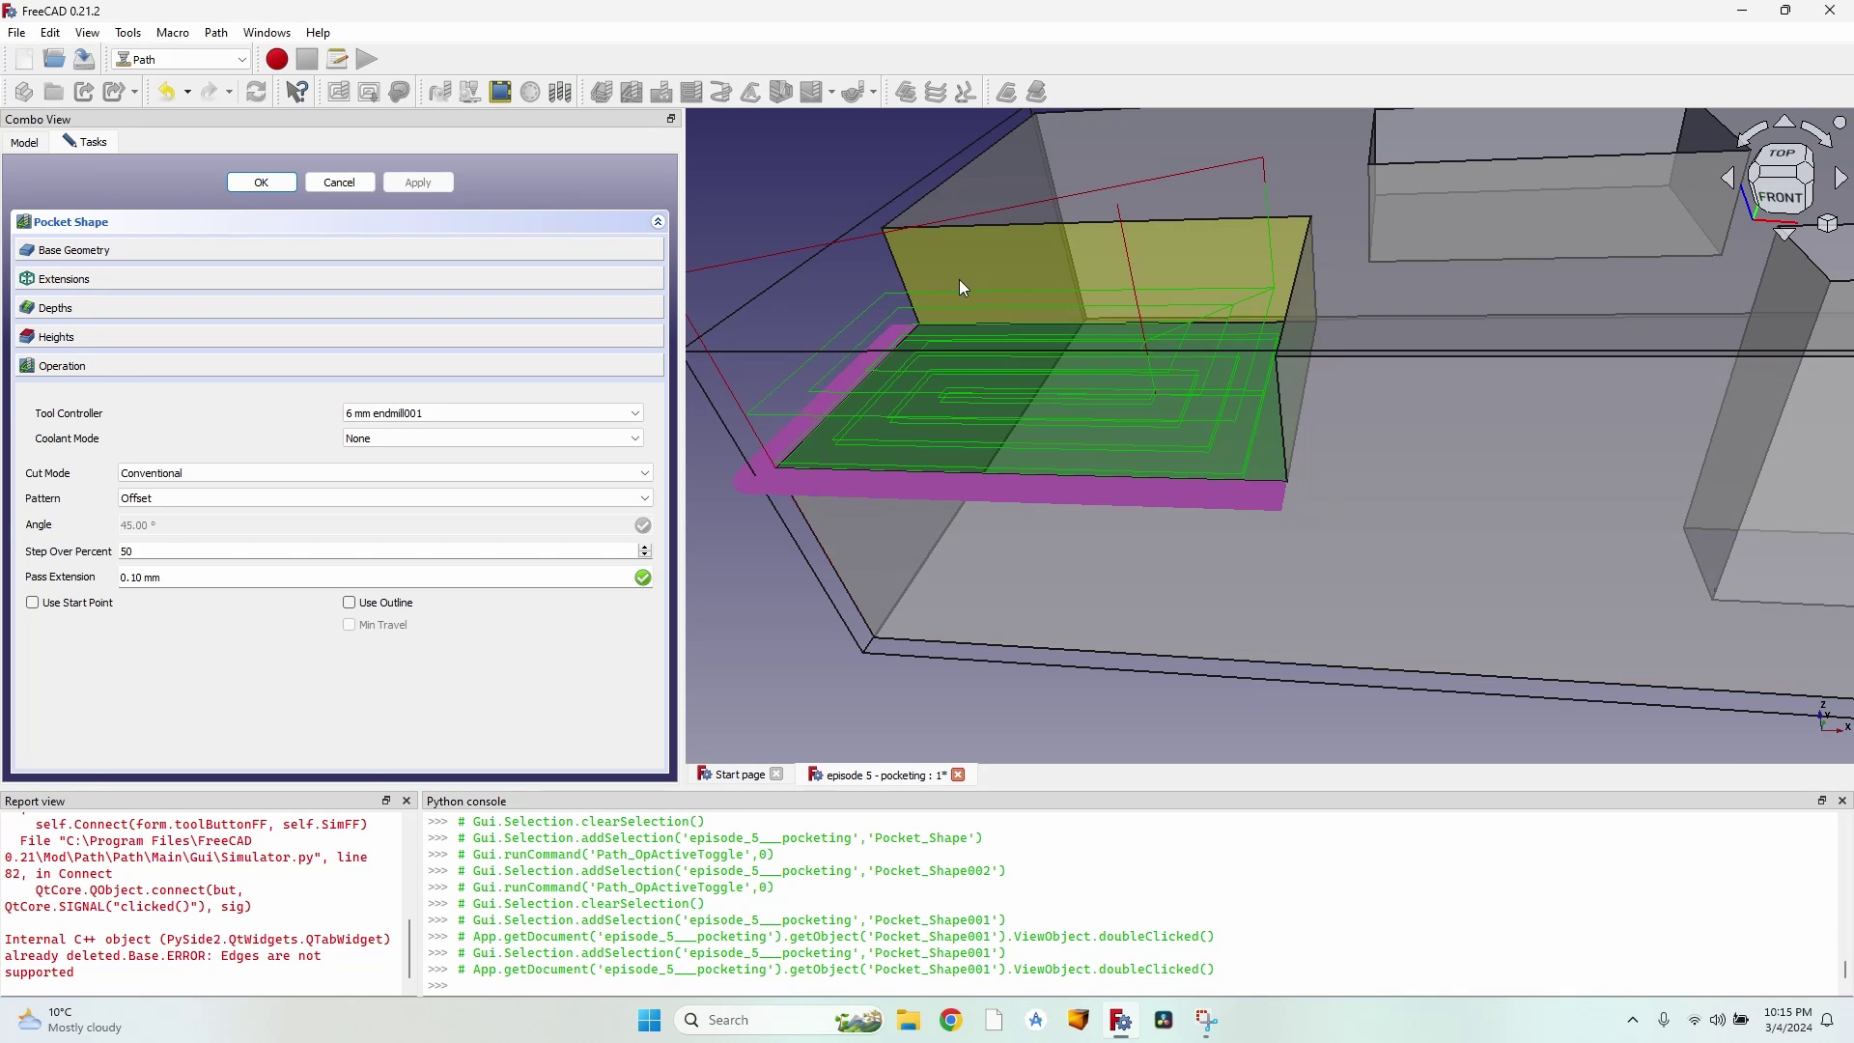
# Step: Enable Use Start Point on Pocket_Shape001, apply, close, and expand its Start Point (39.57, 0, 20) property
pyautogui.click(72, 602)
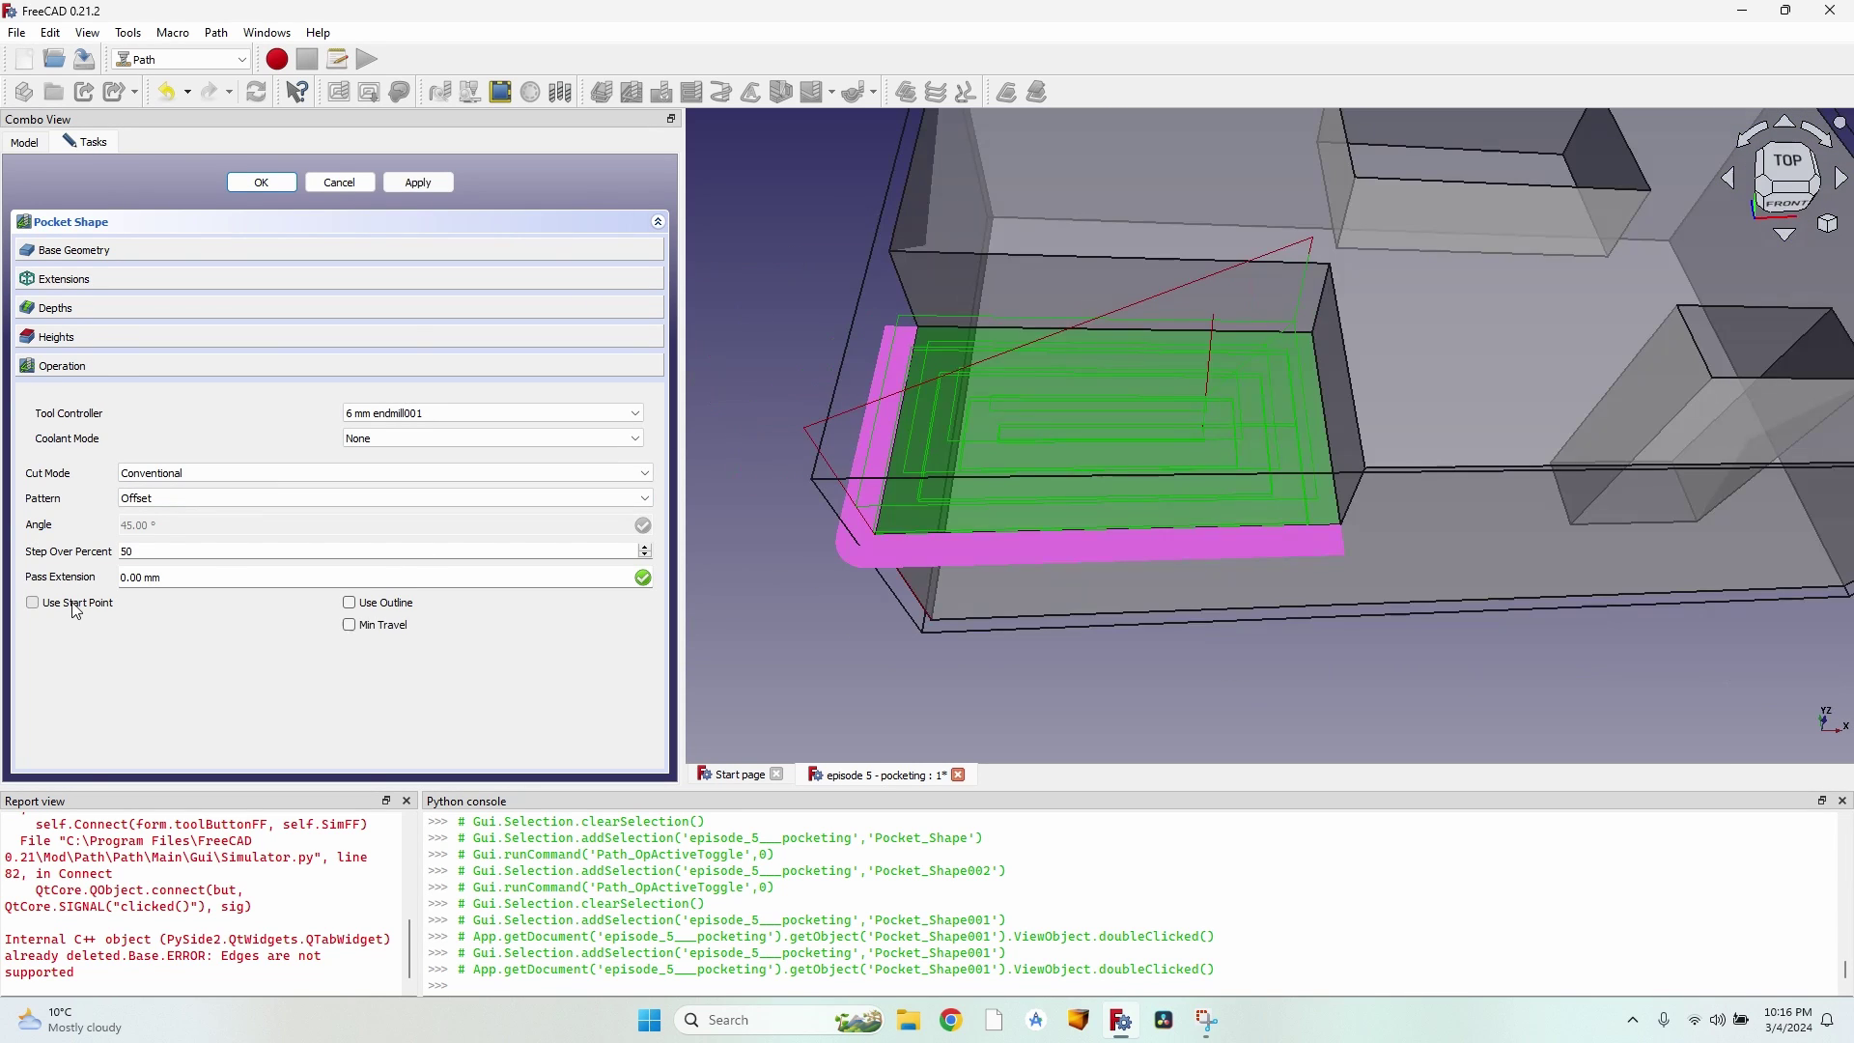
pyautogui.click(419, 184)
pyautogui.click(260, 183)
pyautogui.click(147, 338)
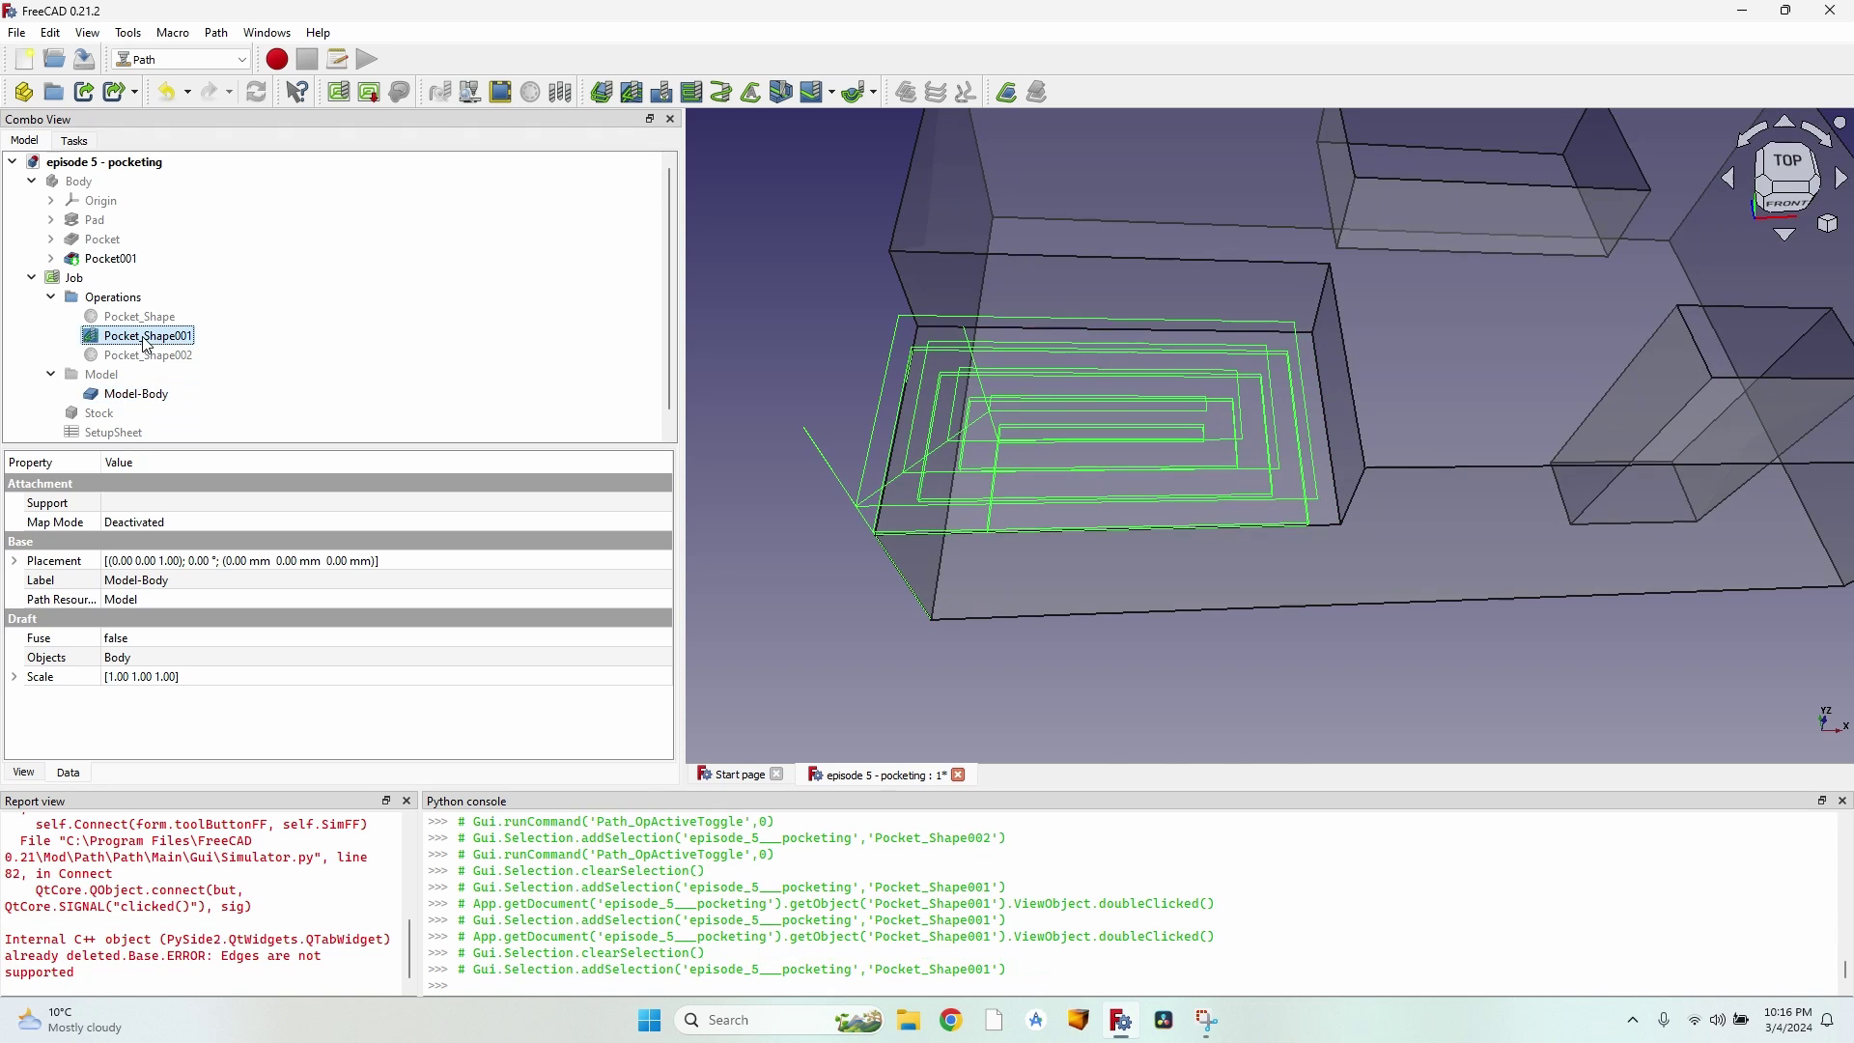
pyautogui.scroll(-3, 63, 668)
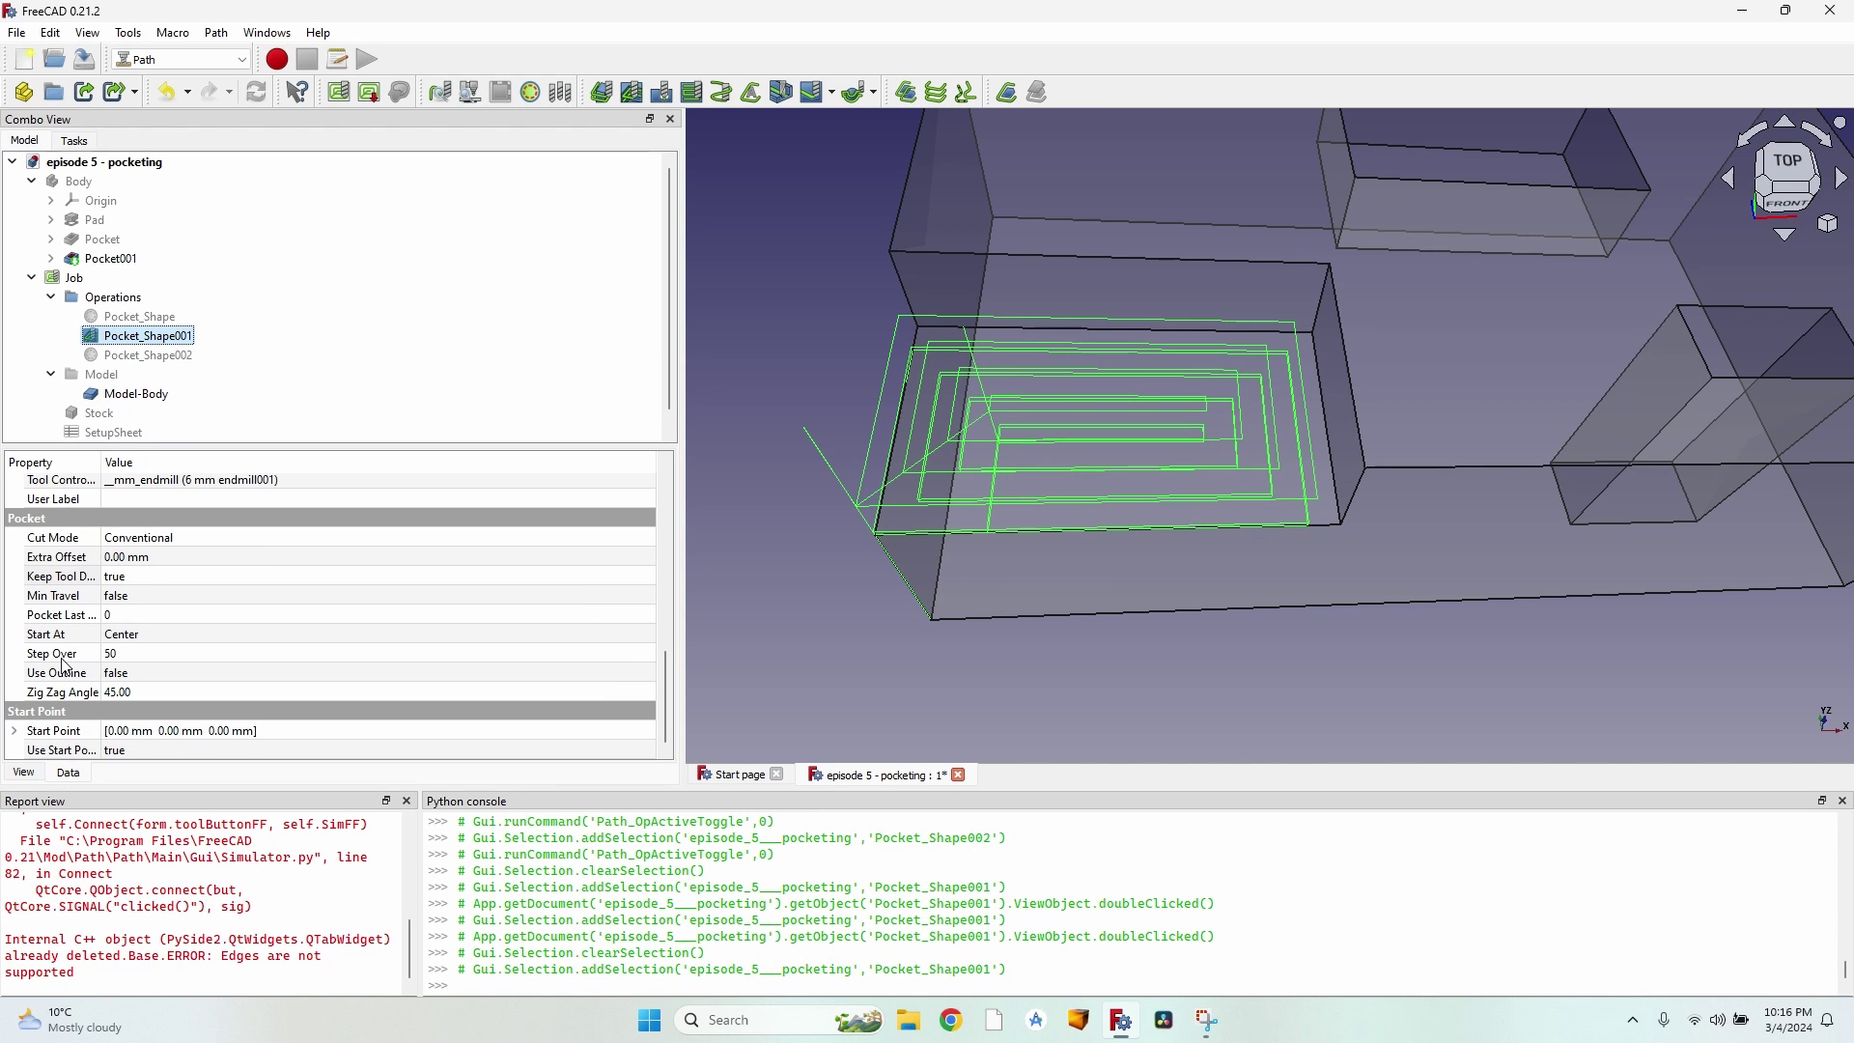
pyautogui.doubleClick(60, 733)
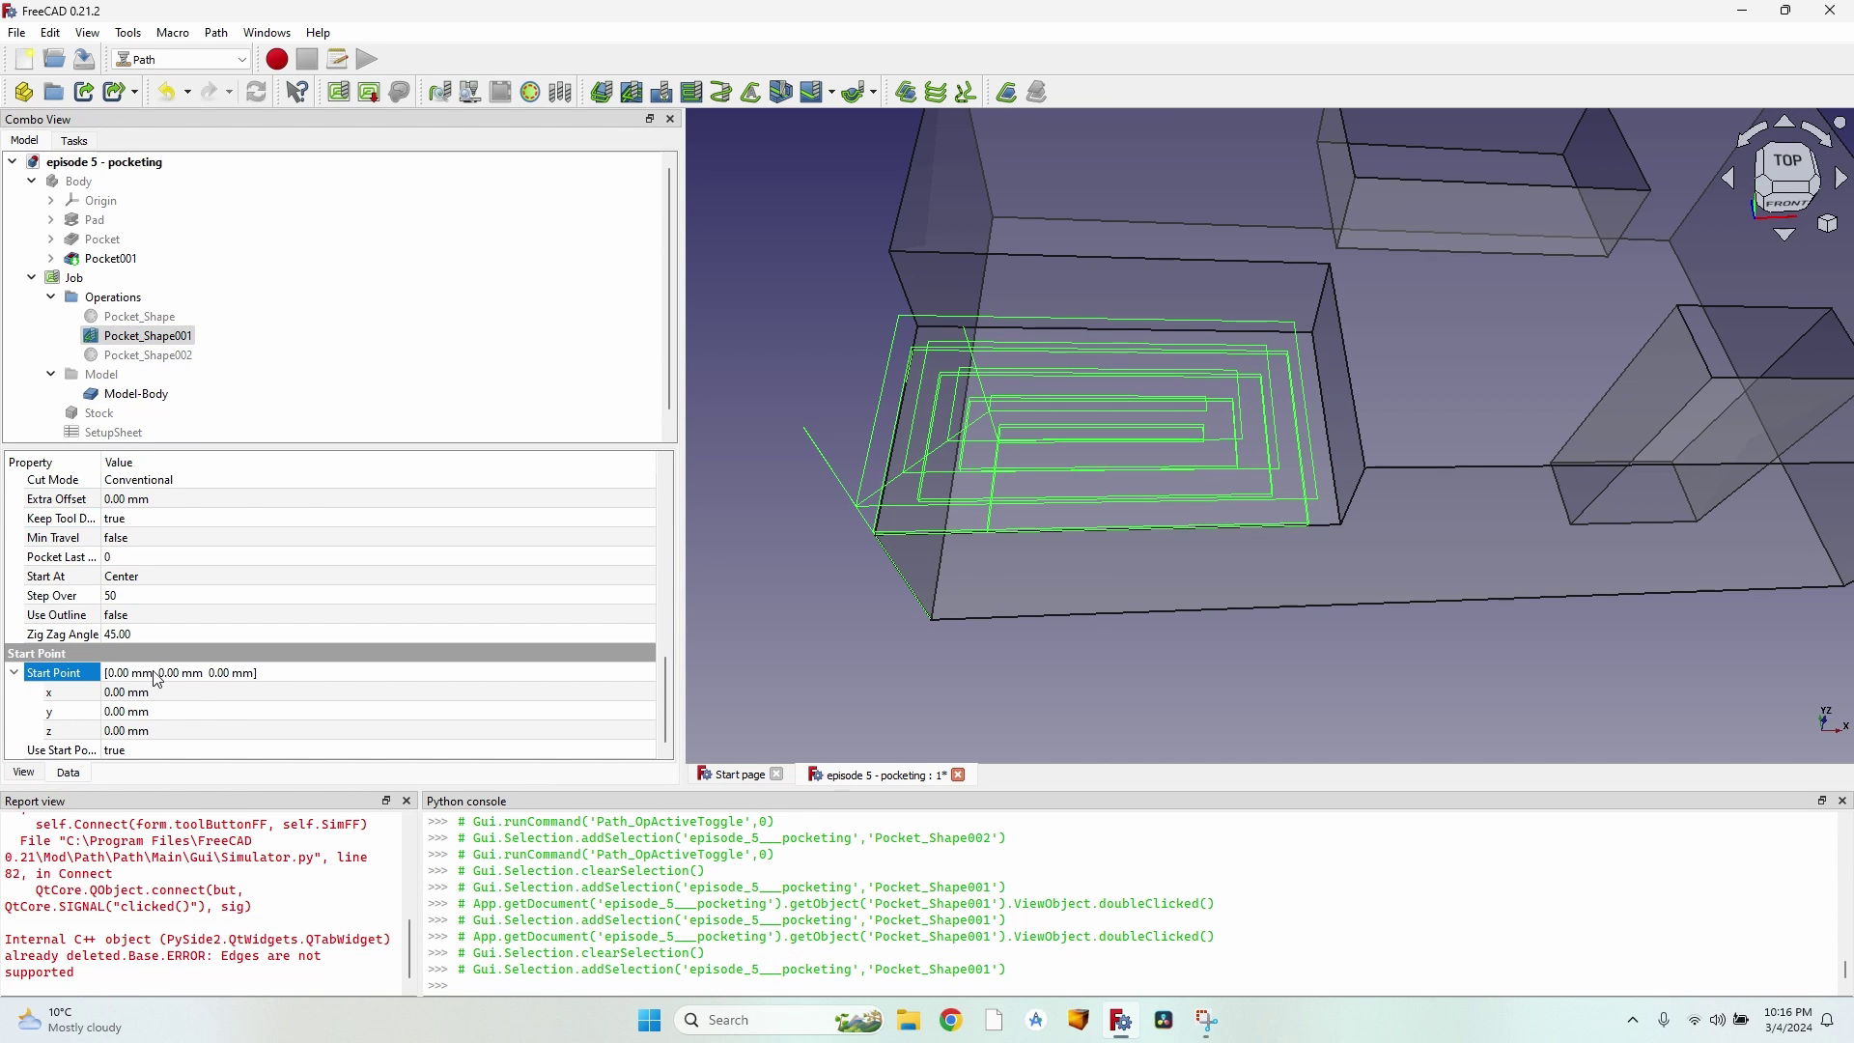
pyautogui.click(174, 696)
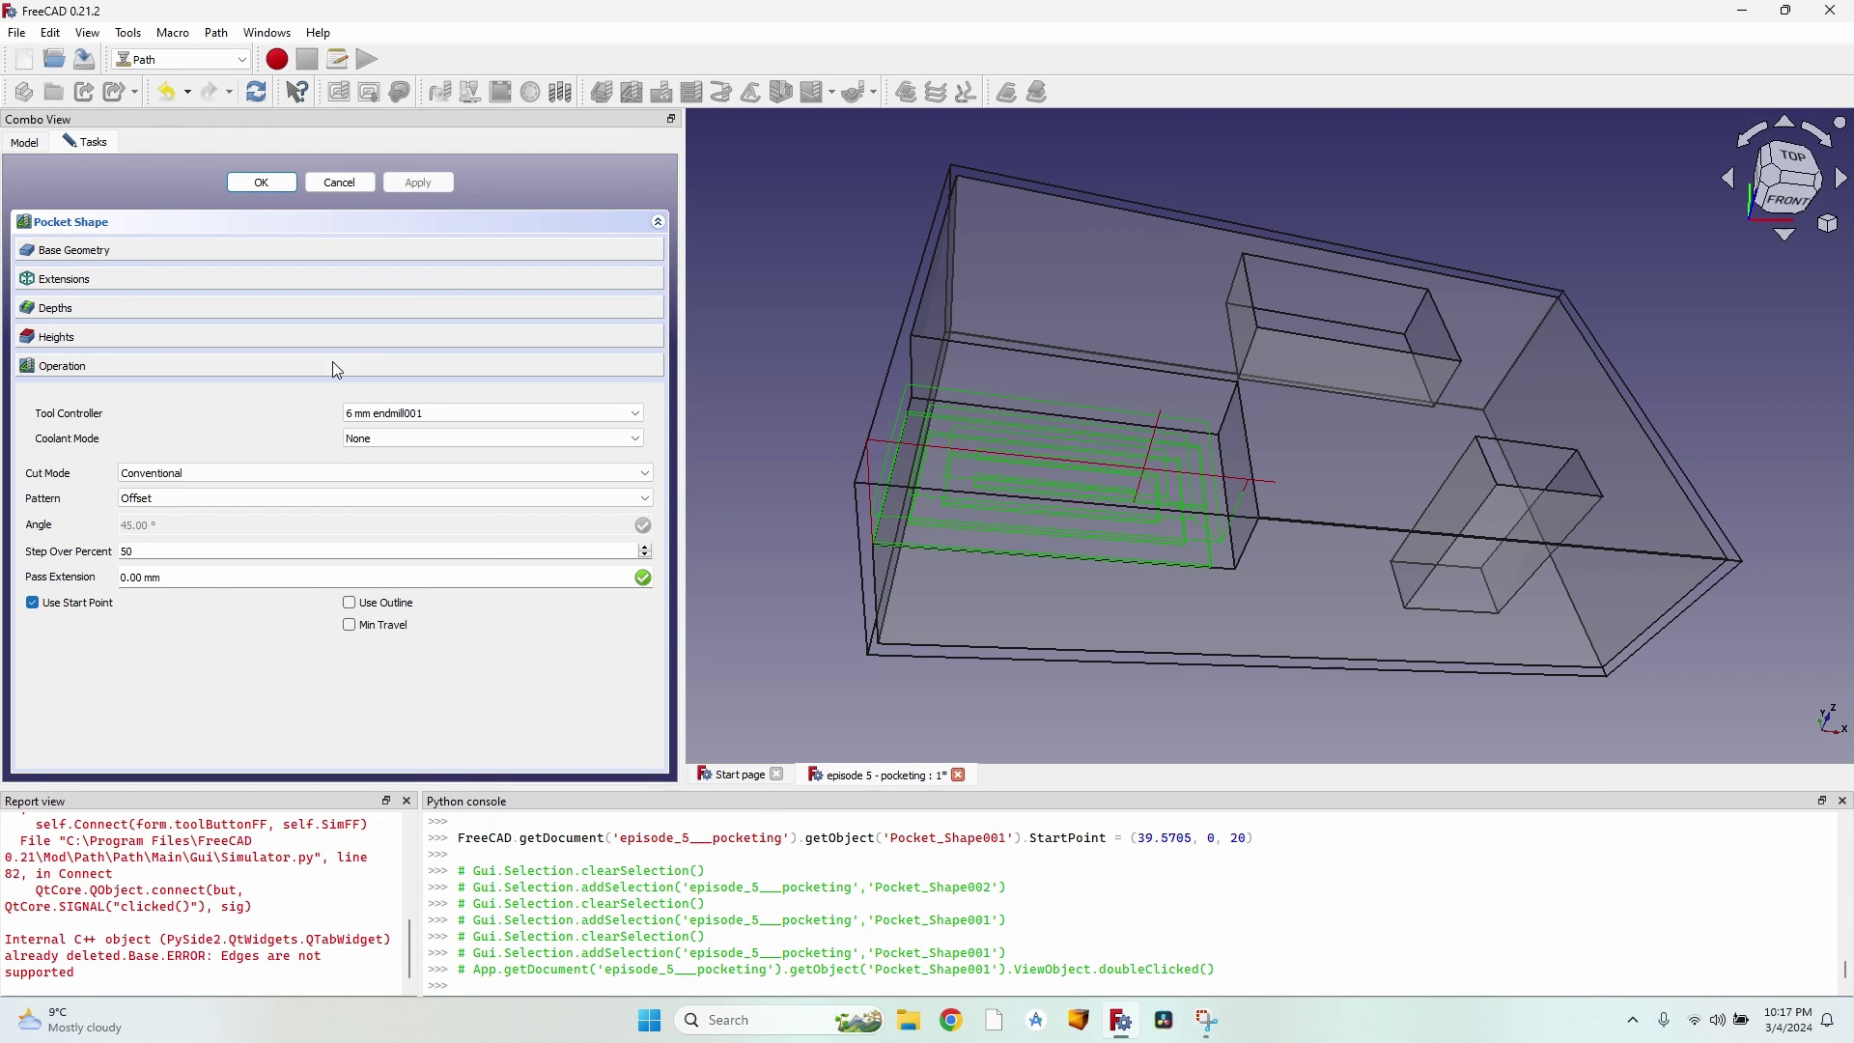
# Step: Change Pocket_Shape001's start point coordinates to x 0, y -1, z 0 in the Data properties
pyautogui.click(344, 184)
pyautogui.click(145, 338)
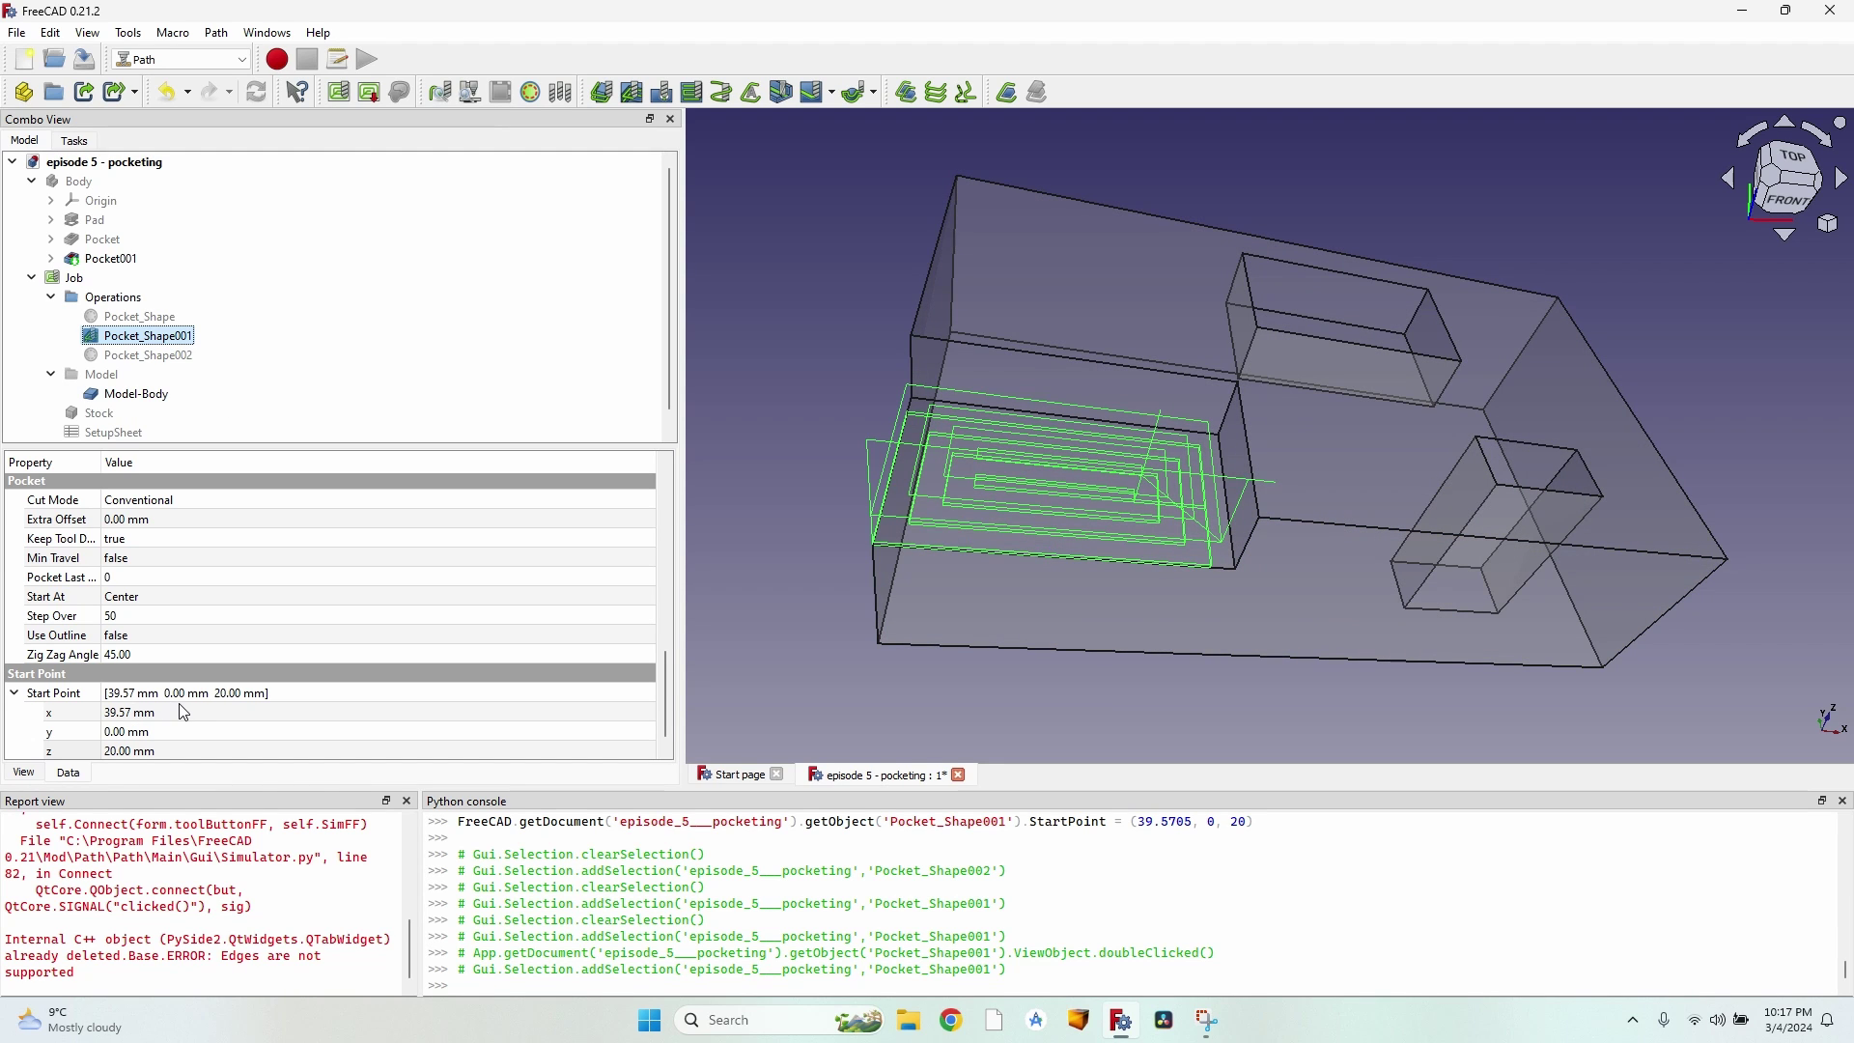
pyautogui.click(183, 712)
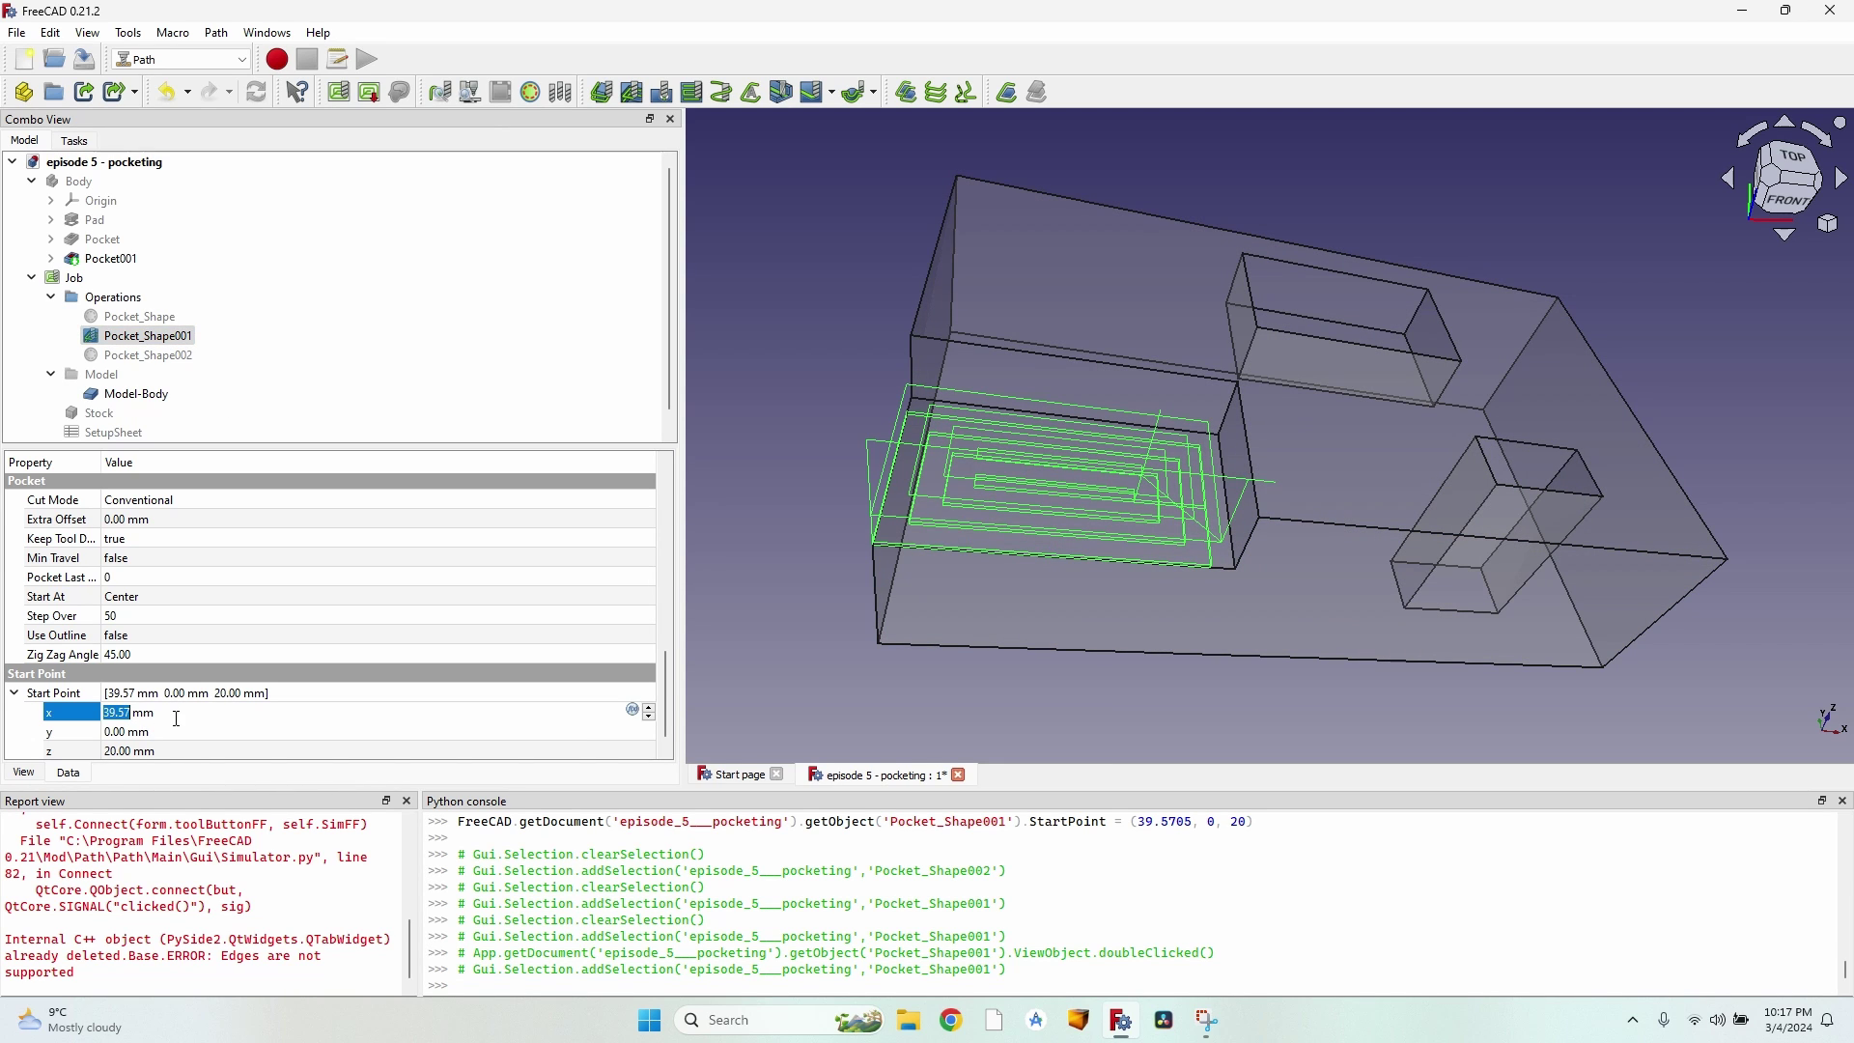
pyautogui.write('0')
pyautogui.press('Return')
pyautogui.click(177, 757)
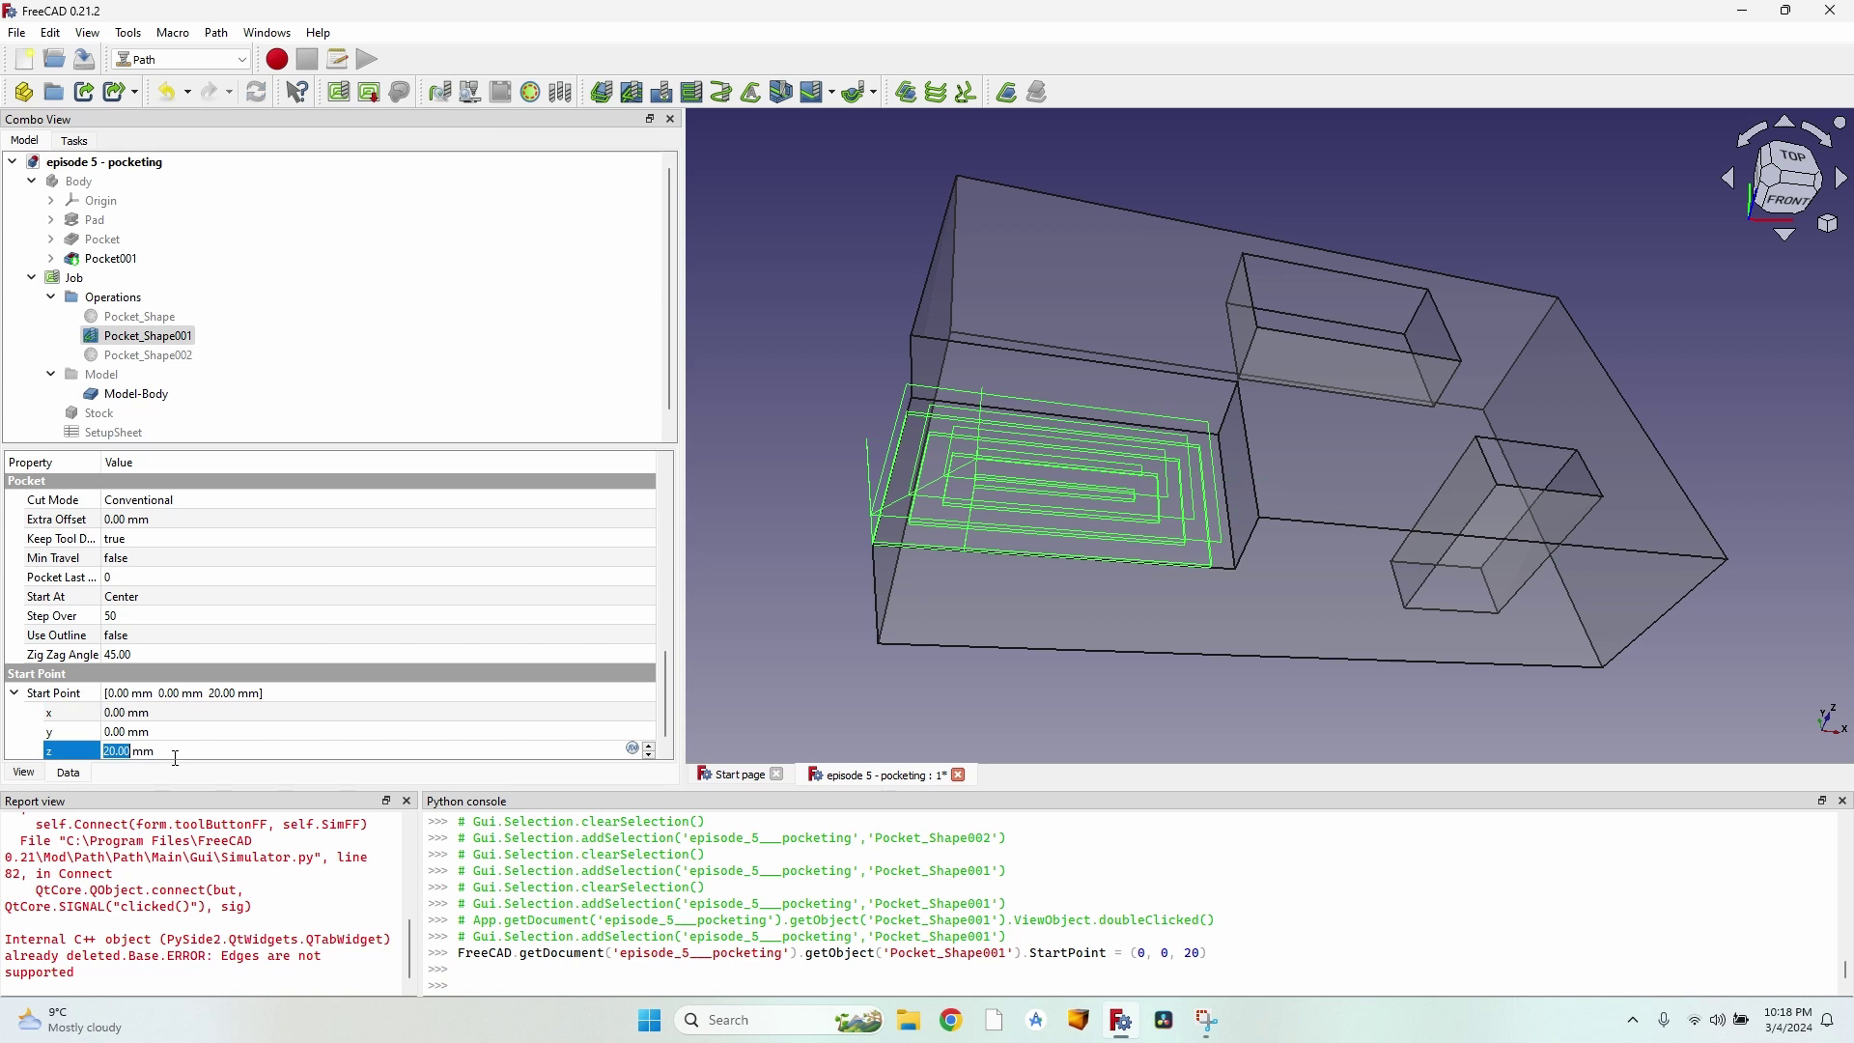
pyautogui.write('0')
pyautogui.press('Return')
pyautogui.click(189, 732)
# Step: Enable Use Outline on Pocket_Shape001, apply the toolpath, and close the task panel
pyautogui.scroll(-1, 193, 719)
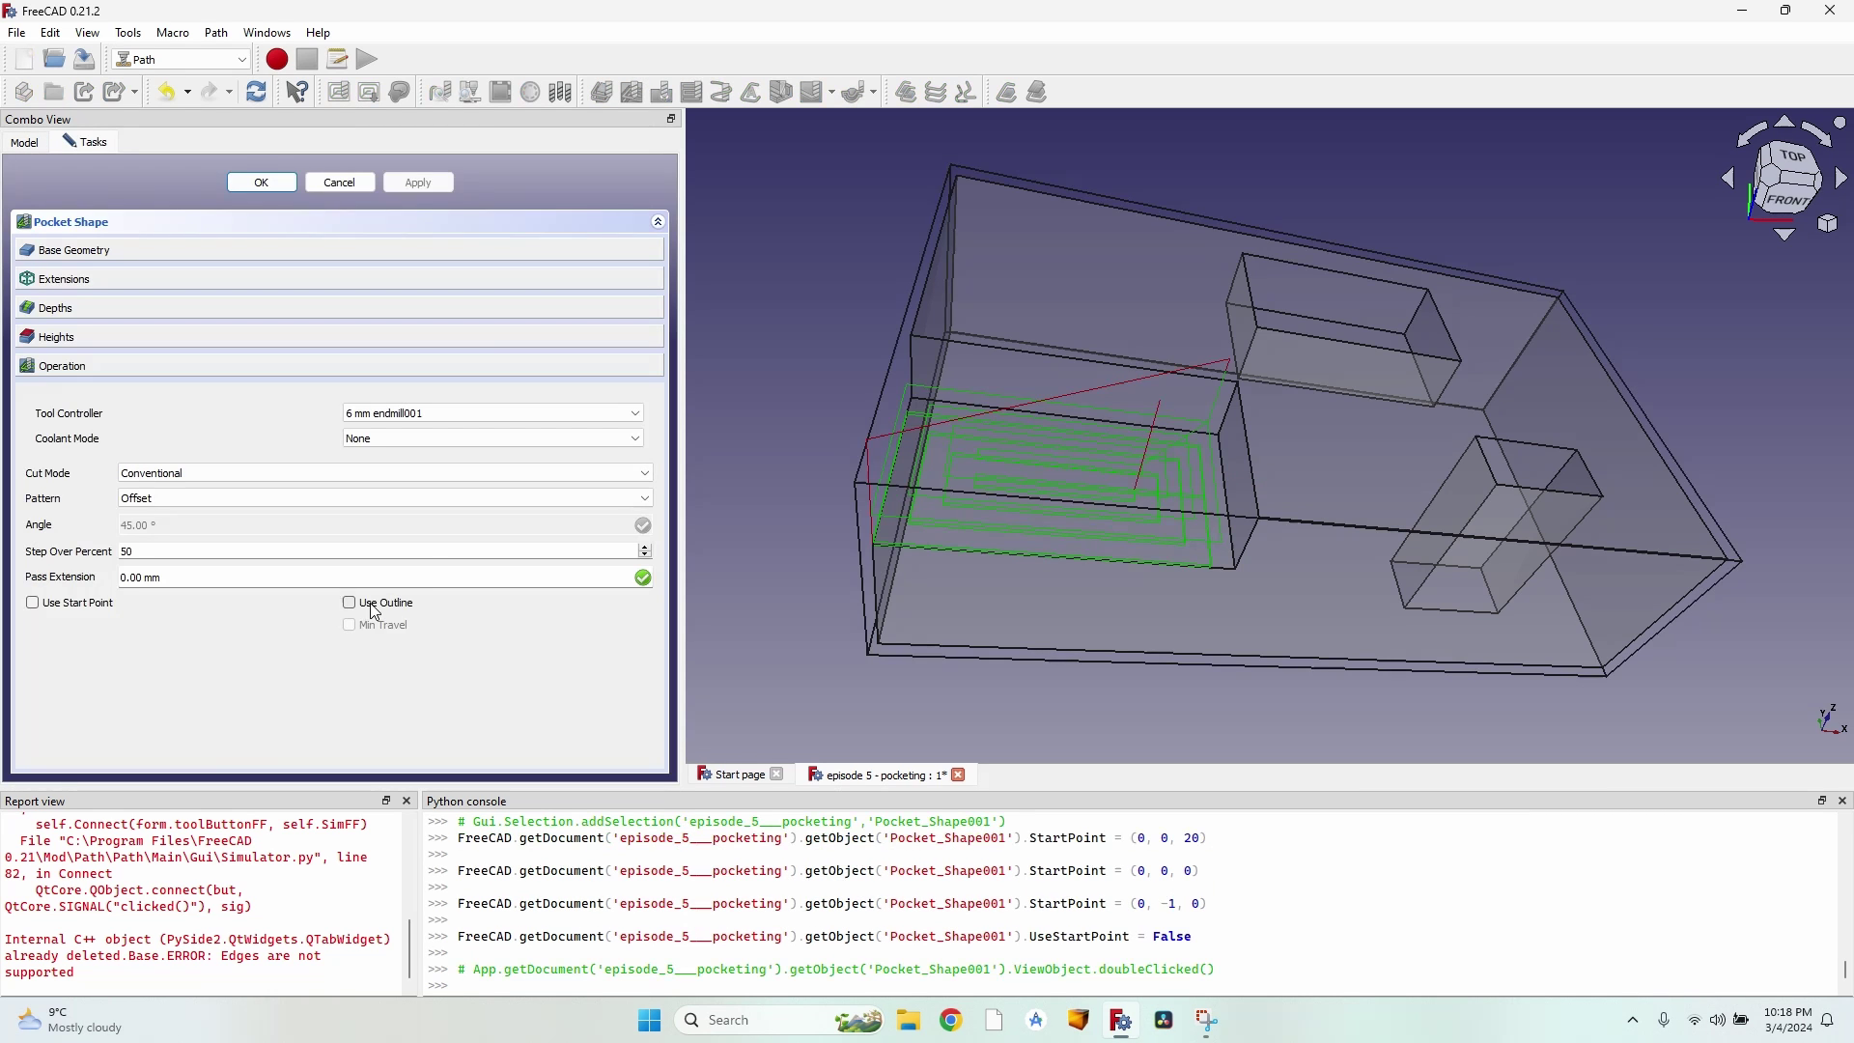
pyautogui.click(394, 601)
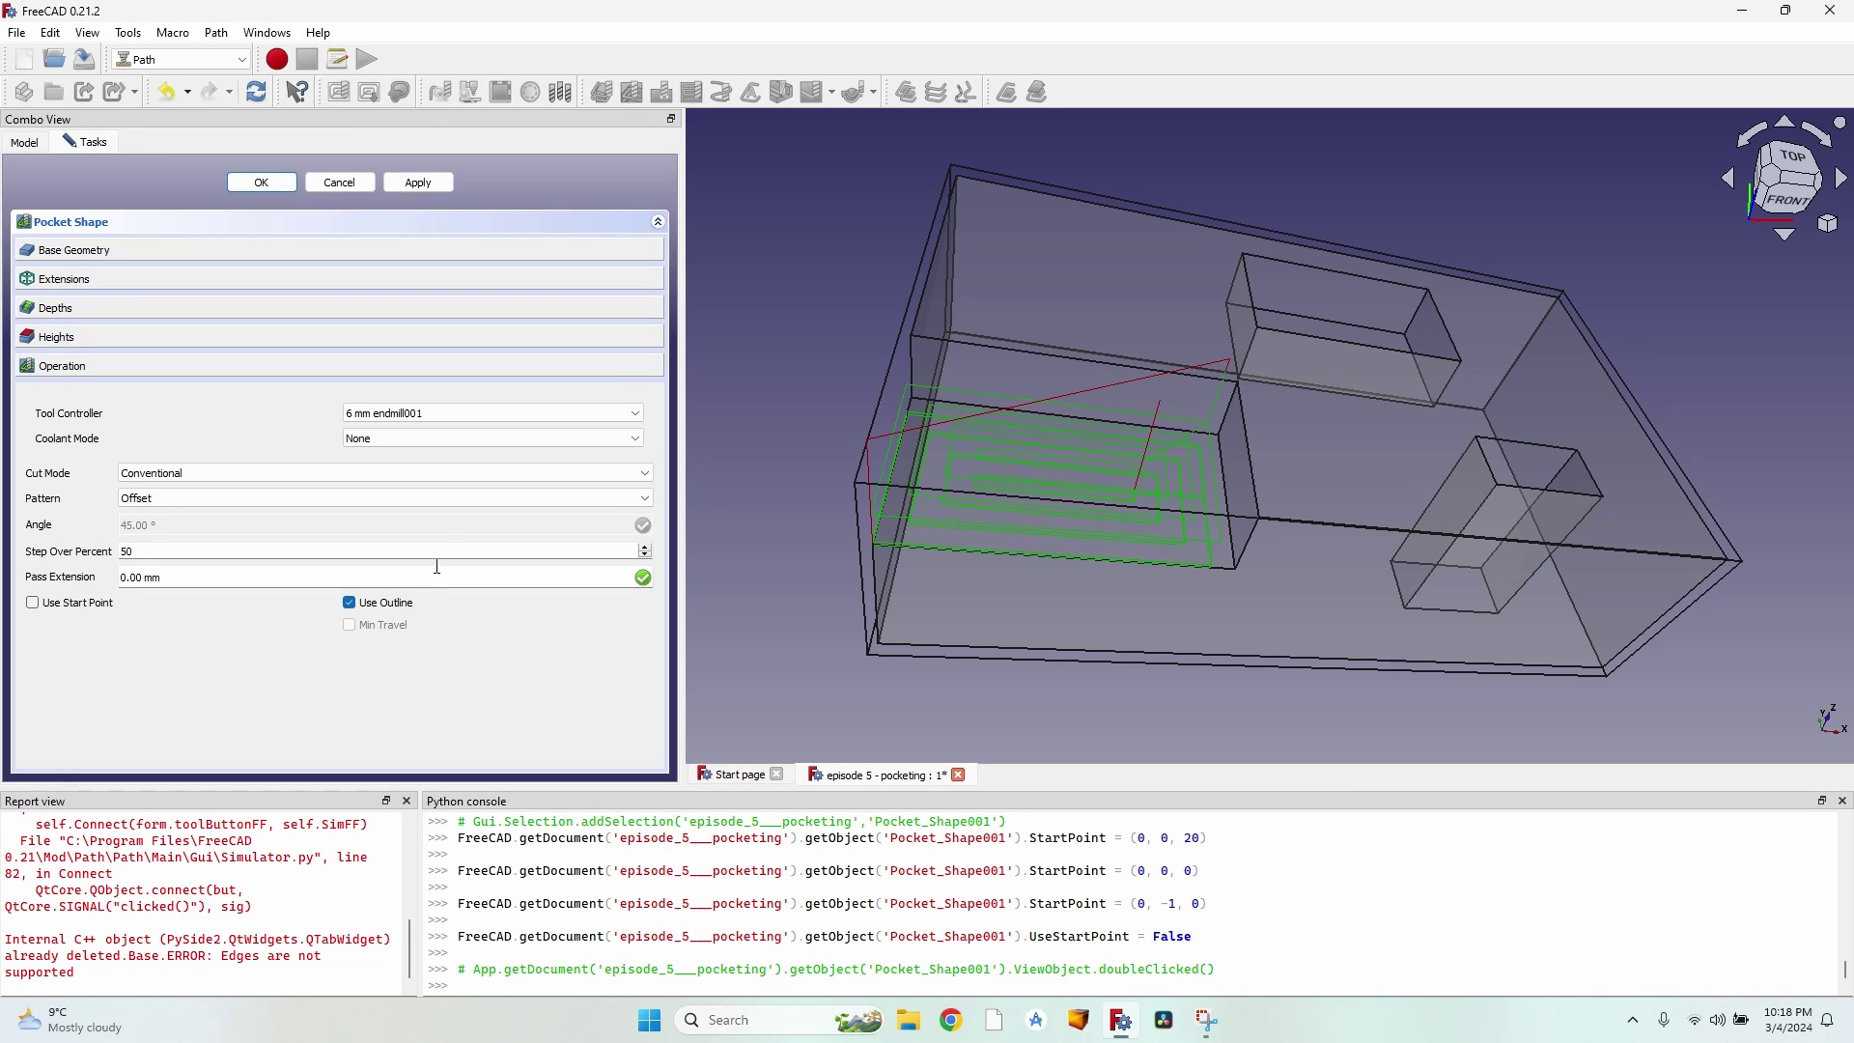
pyautogui.click(419, 182)
pyautogui.scroll(5, 1091, 482)
pyautogui.moveTo(1078, 524); pyautogui.dragTo(1066, 526, button='middle')
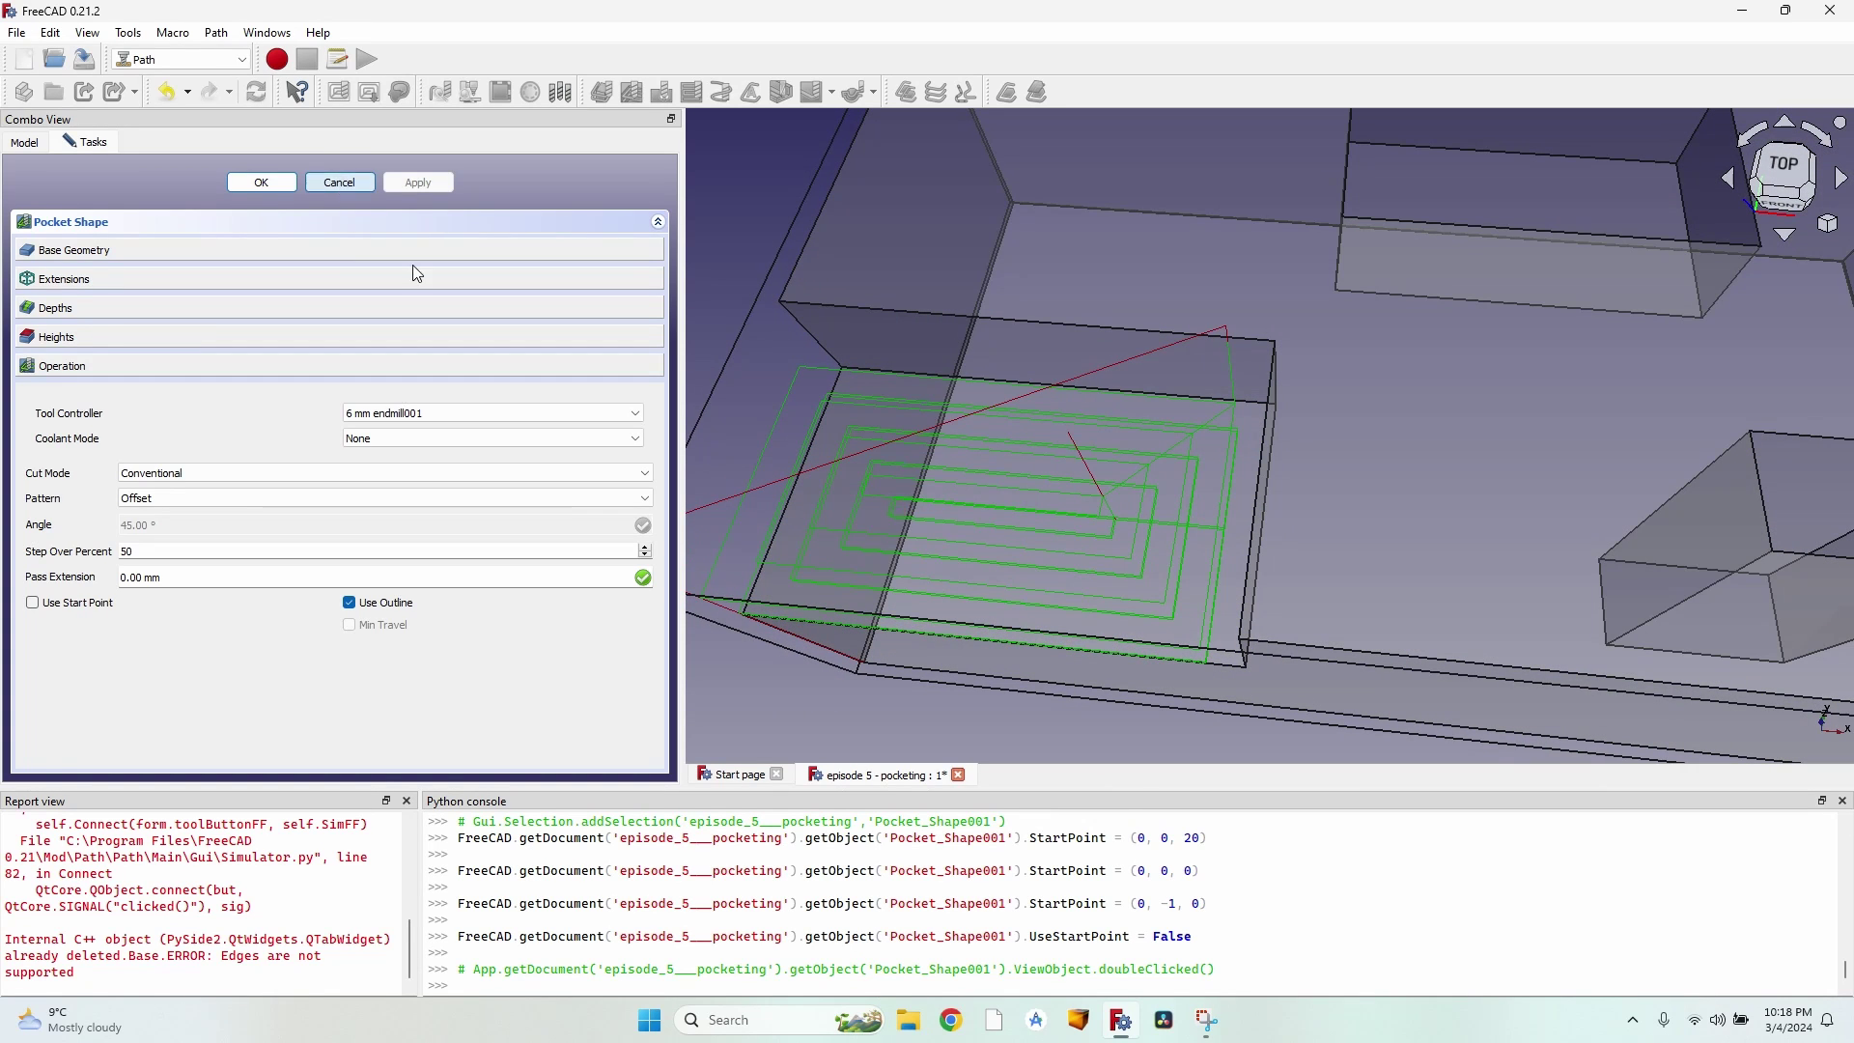
pyautogui.click(340, 182)
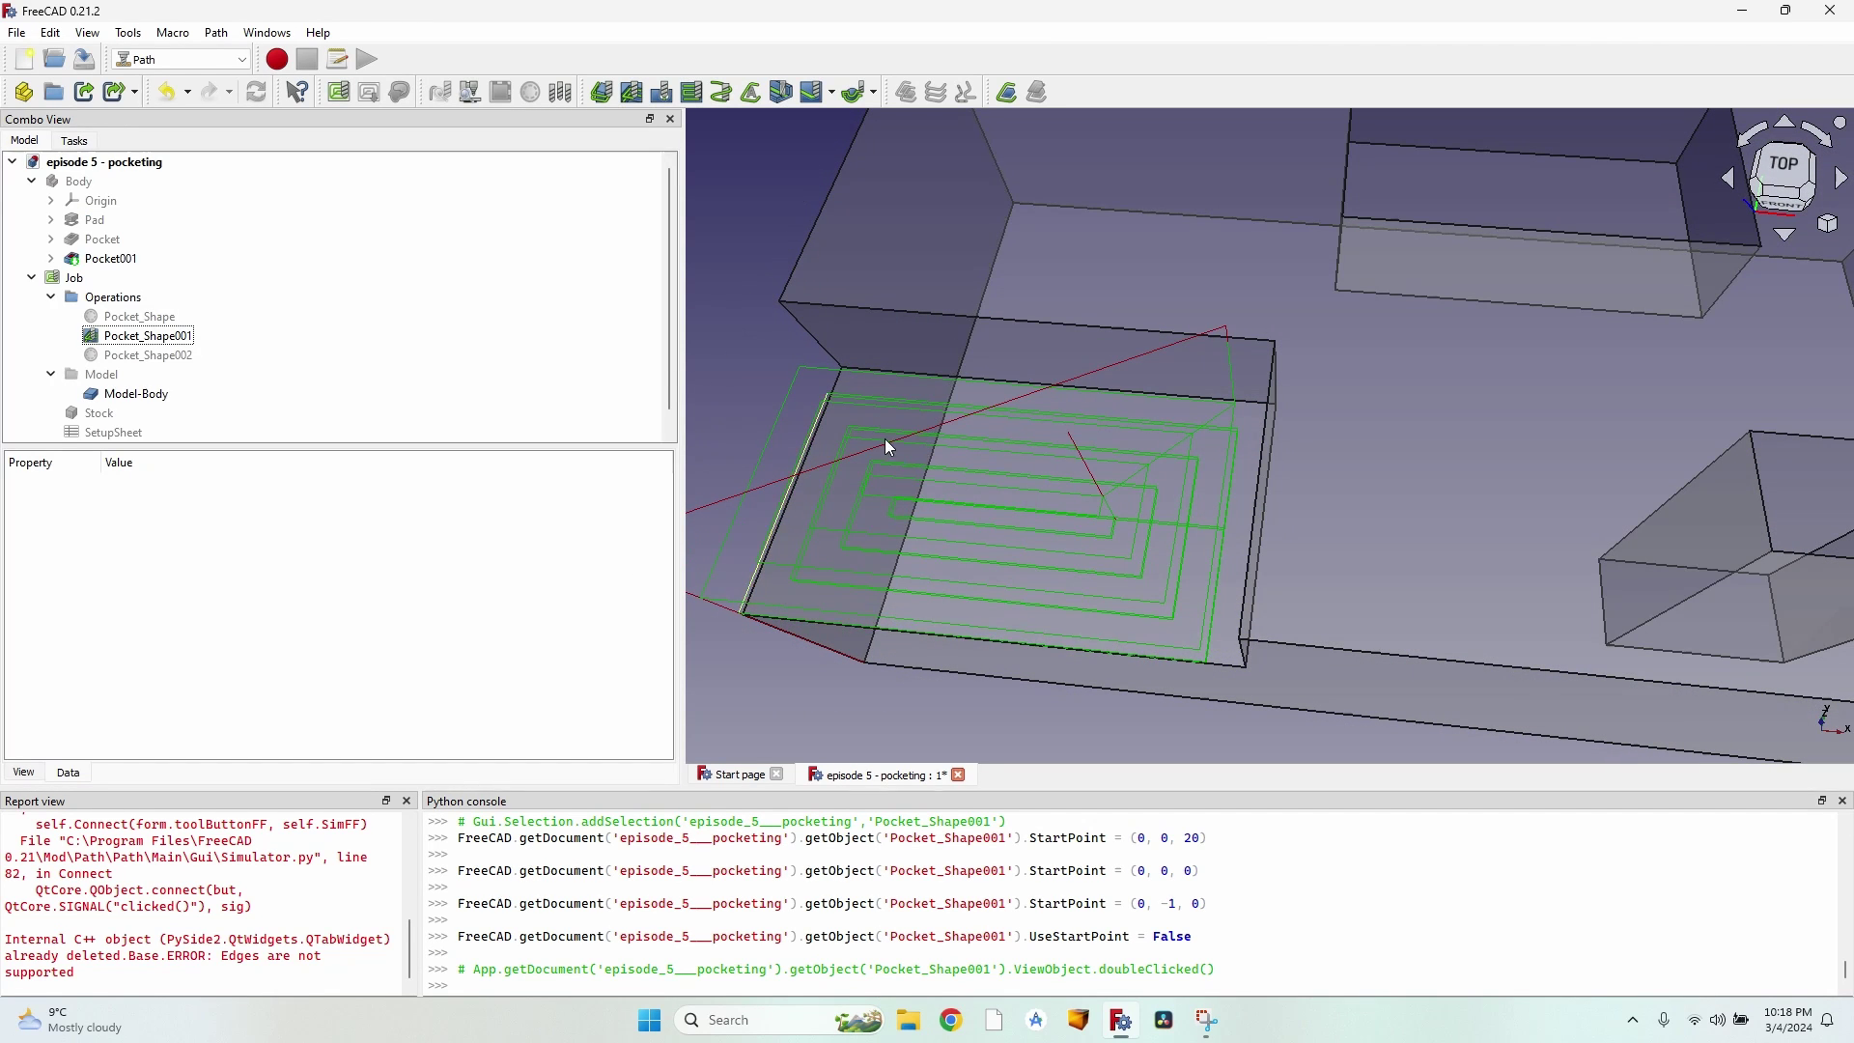
# Step: Show the solid Body, hide the Model-Body clone and Pocket_Shape001 toolpath, and select the pocket floor
pyautogui.click(75, 183)
pyautogui.press('space')
pyautogui.click(136, 394)
pyautogui.press('space')
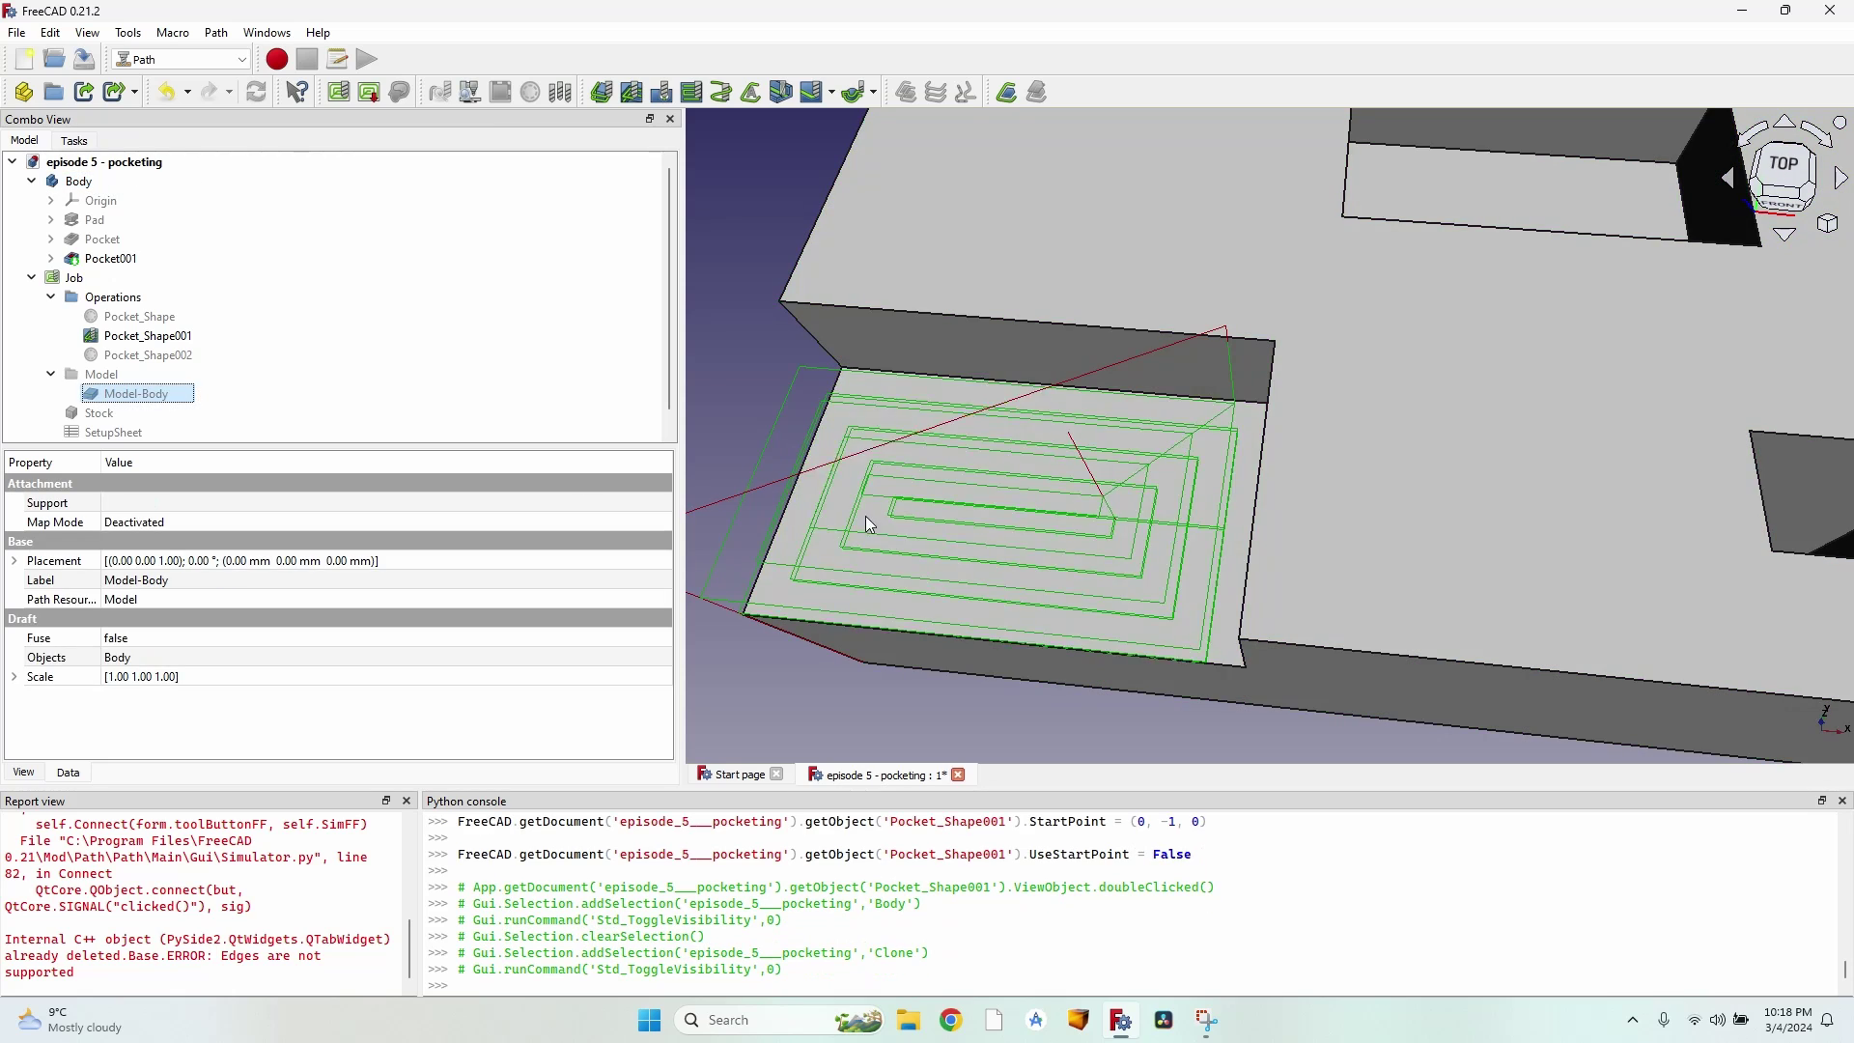
pyautogui.click(868, 522)
pyautogui.press('space')
pyautogui.click(859, 382)
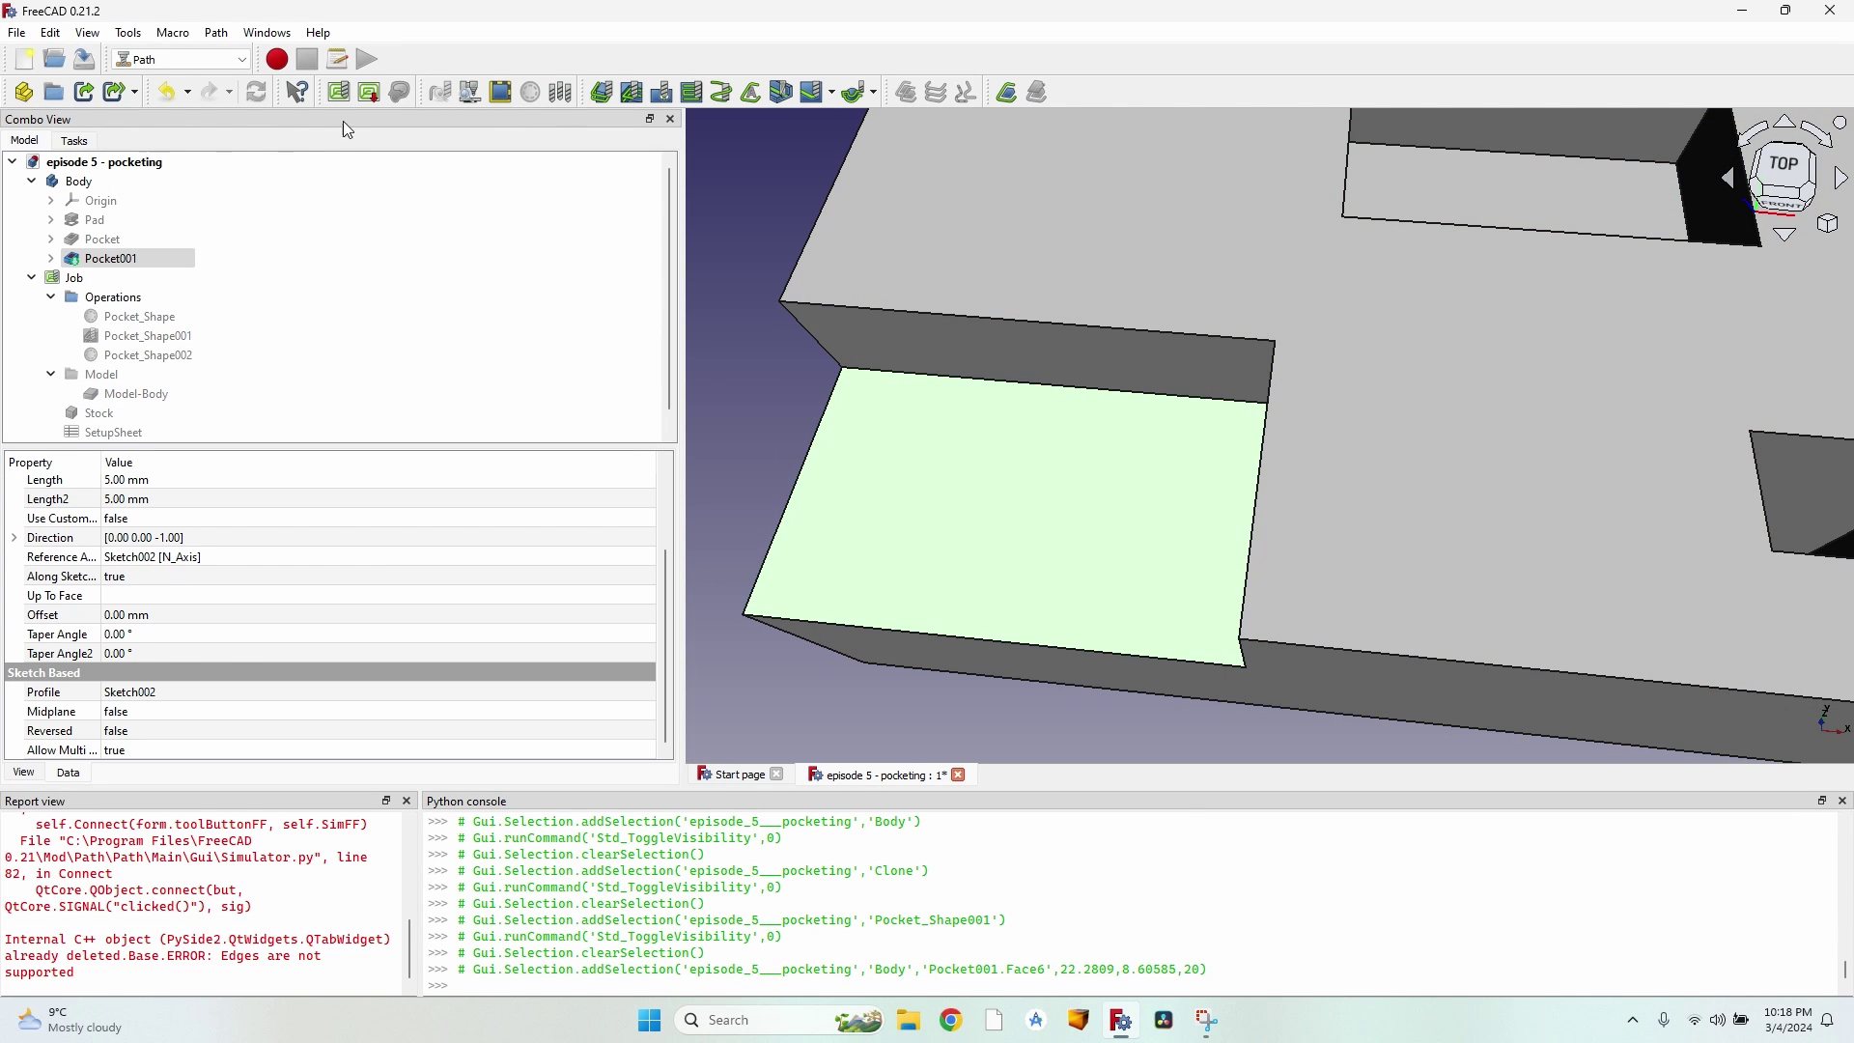
pyautogui.click(181, 59)
pyautogui.click(184, 249)
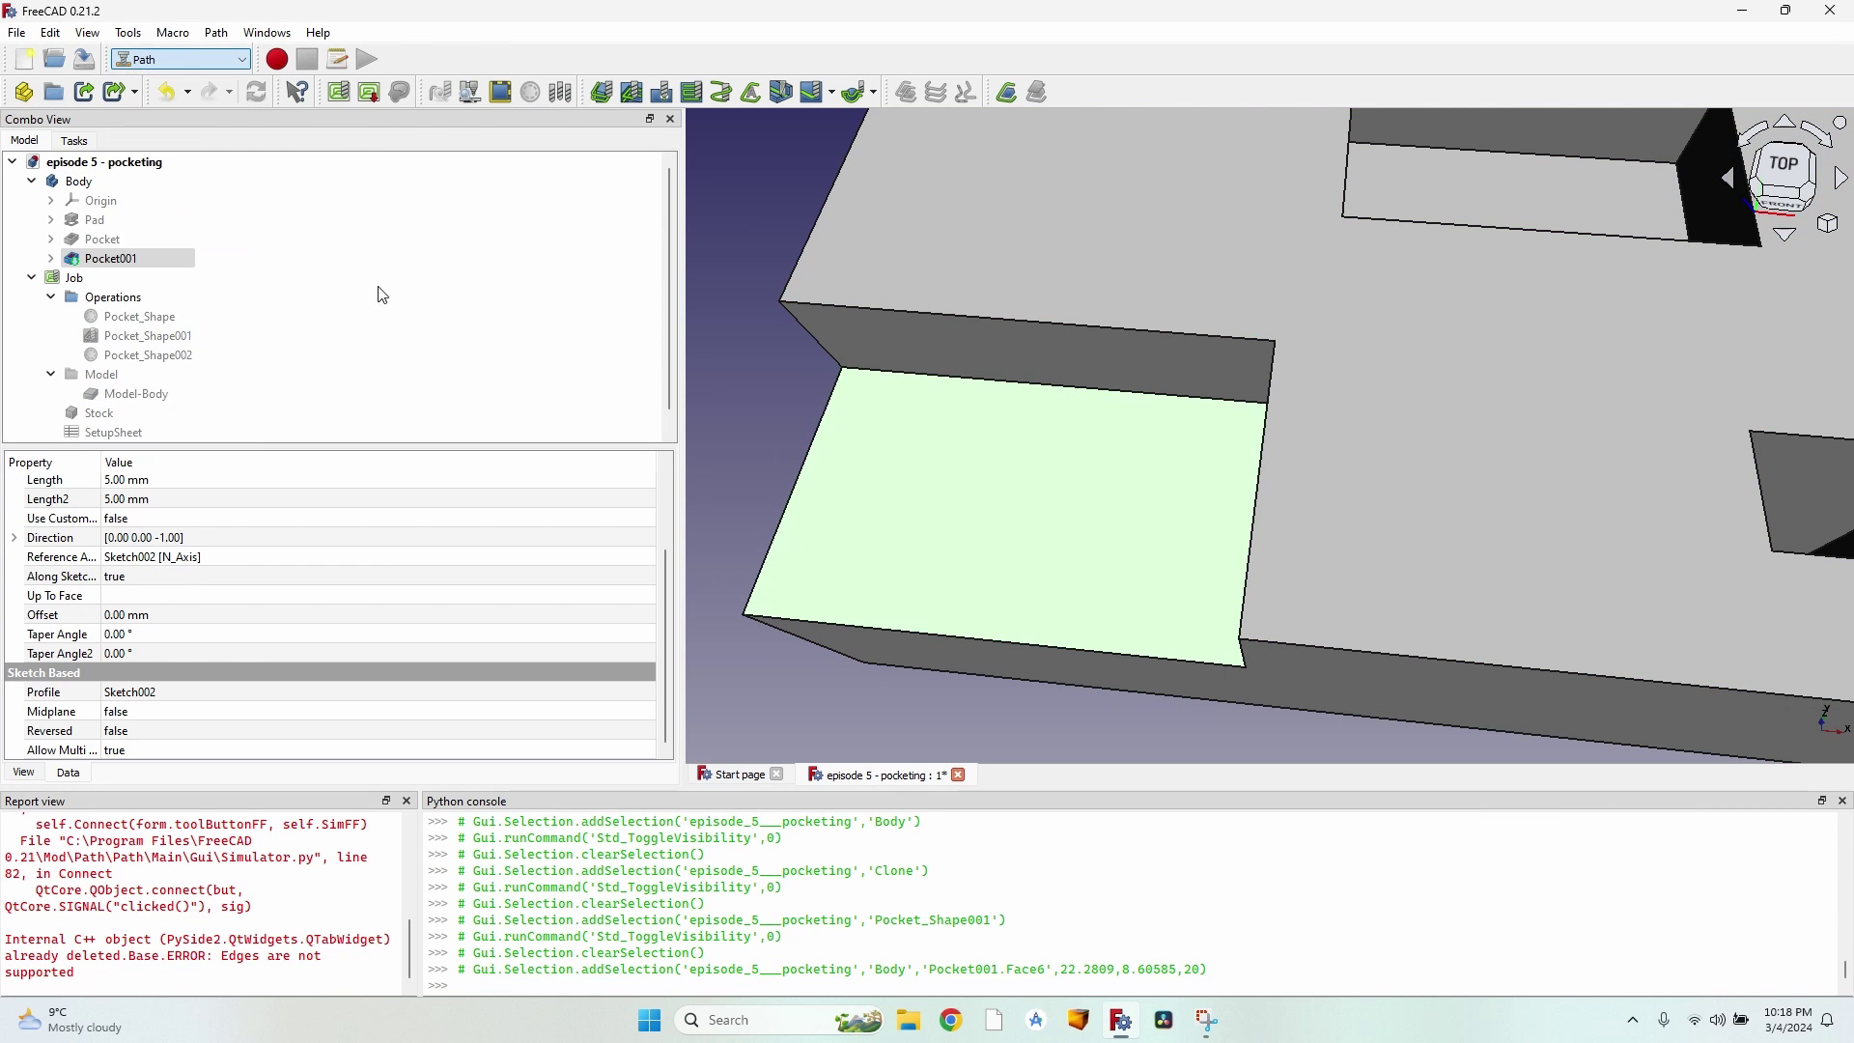
# Step: Sketch a 4.5 mm radius circle on the pocket floor
pyautogui.click(372, 95)
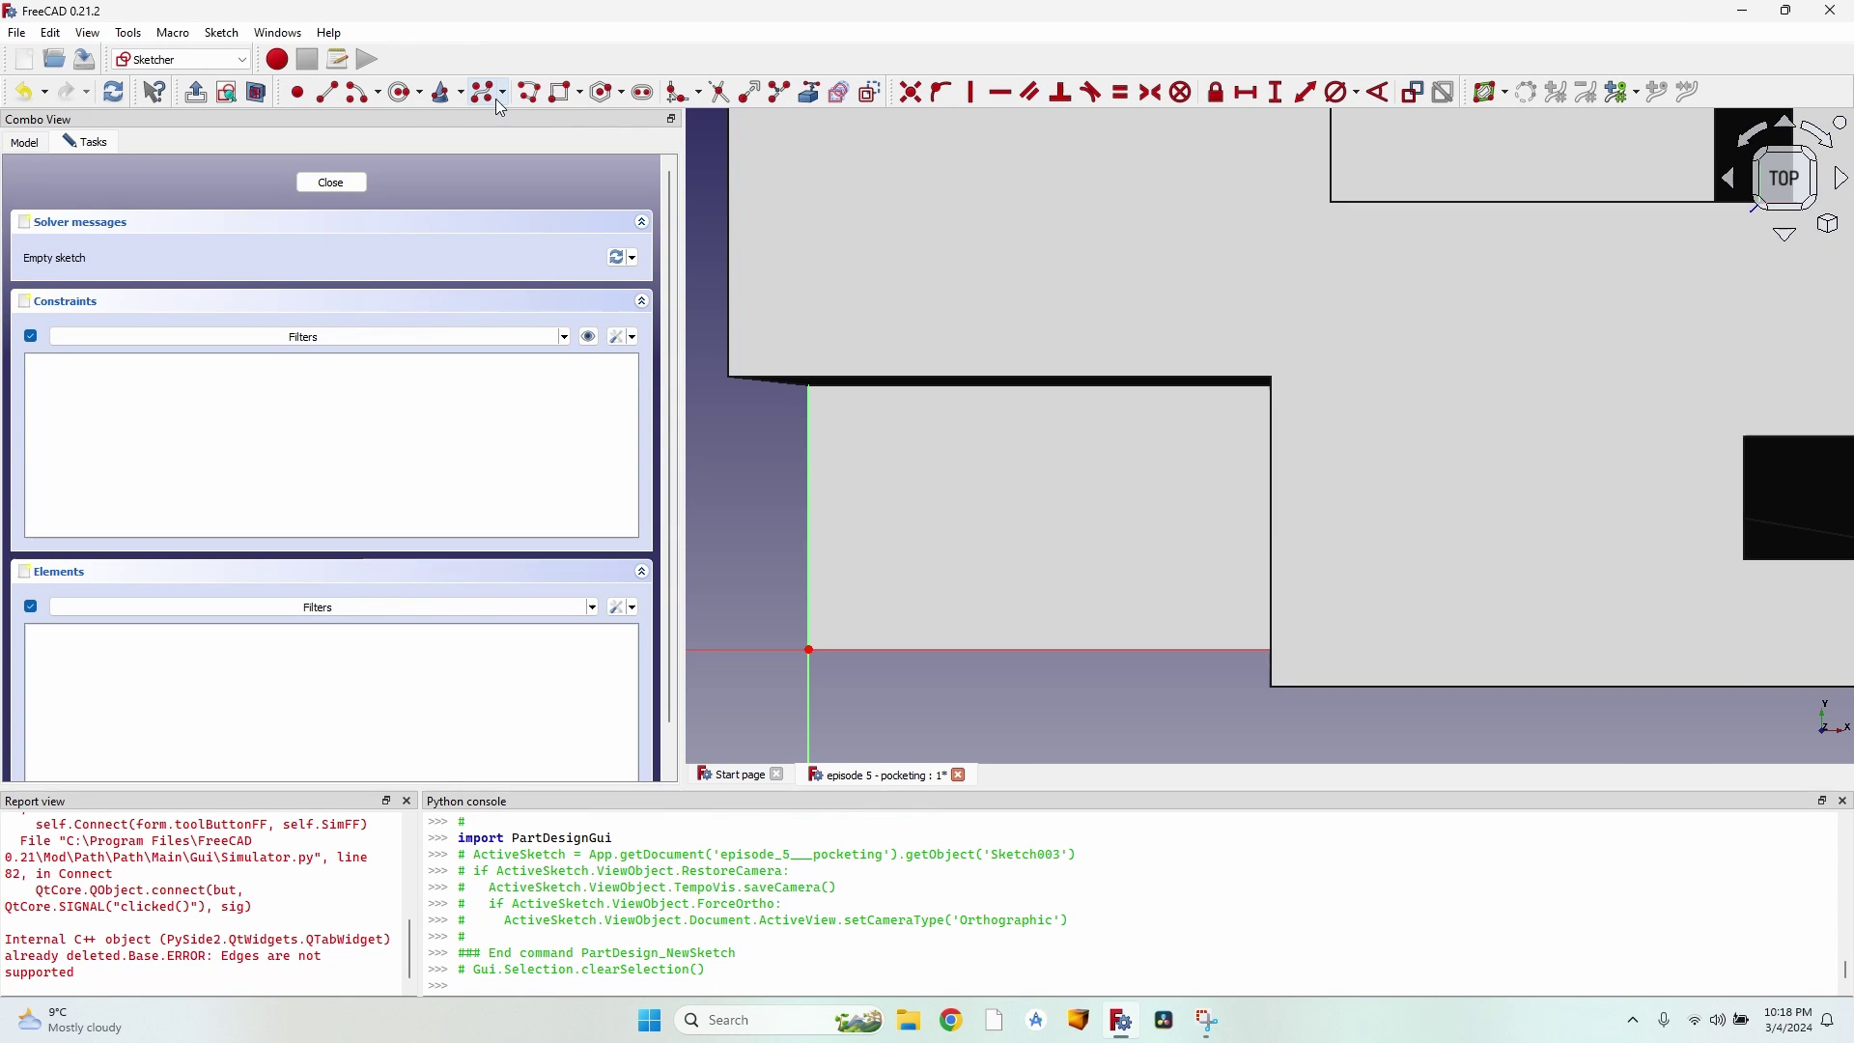
pyautogui.click(406, 91)
pyautogui.click(1005, 499)
pyautogui.click(1051, 544)
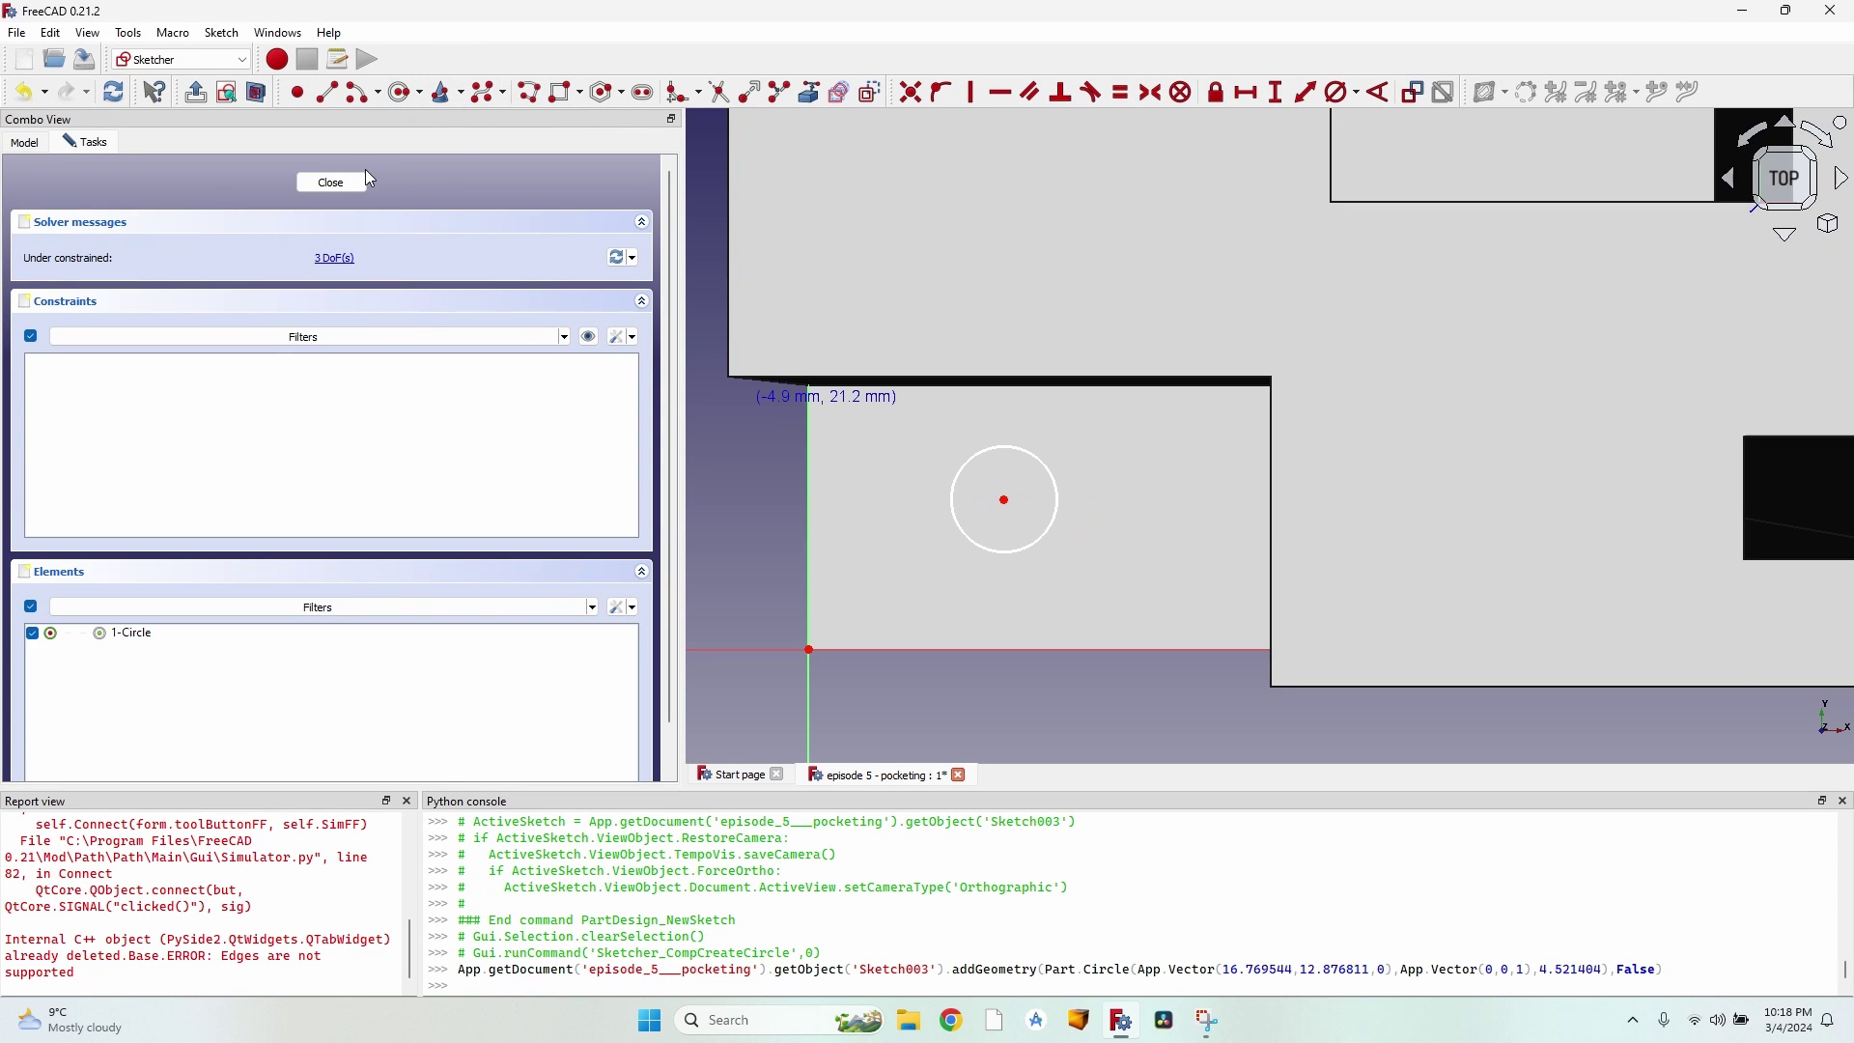
pyautogui.click(338, 183)
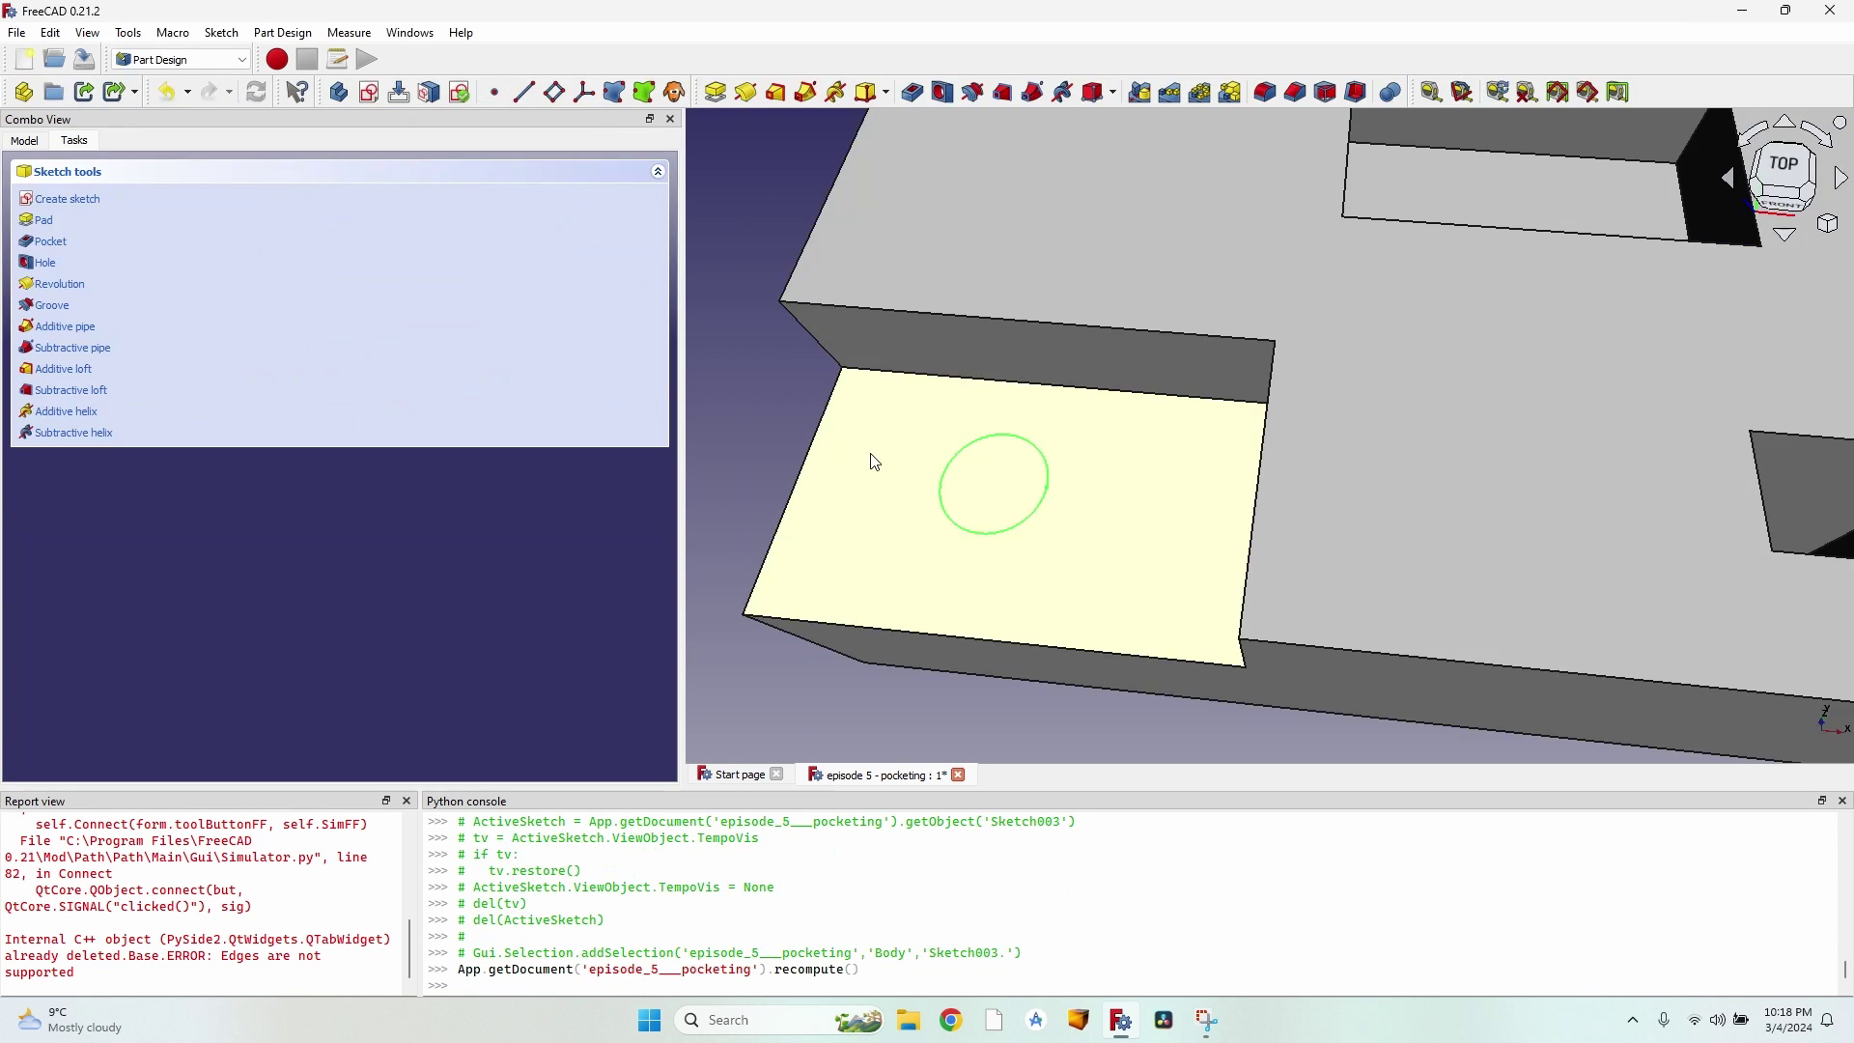
# Step: Pocket the circle Through all, then hide the Body and show the Model-Body clone
pyautogui.click(913, 93)
pyautogui.click(431, 255)
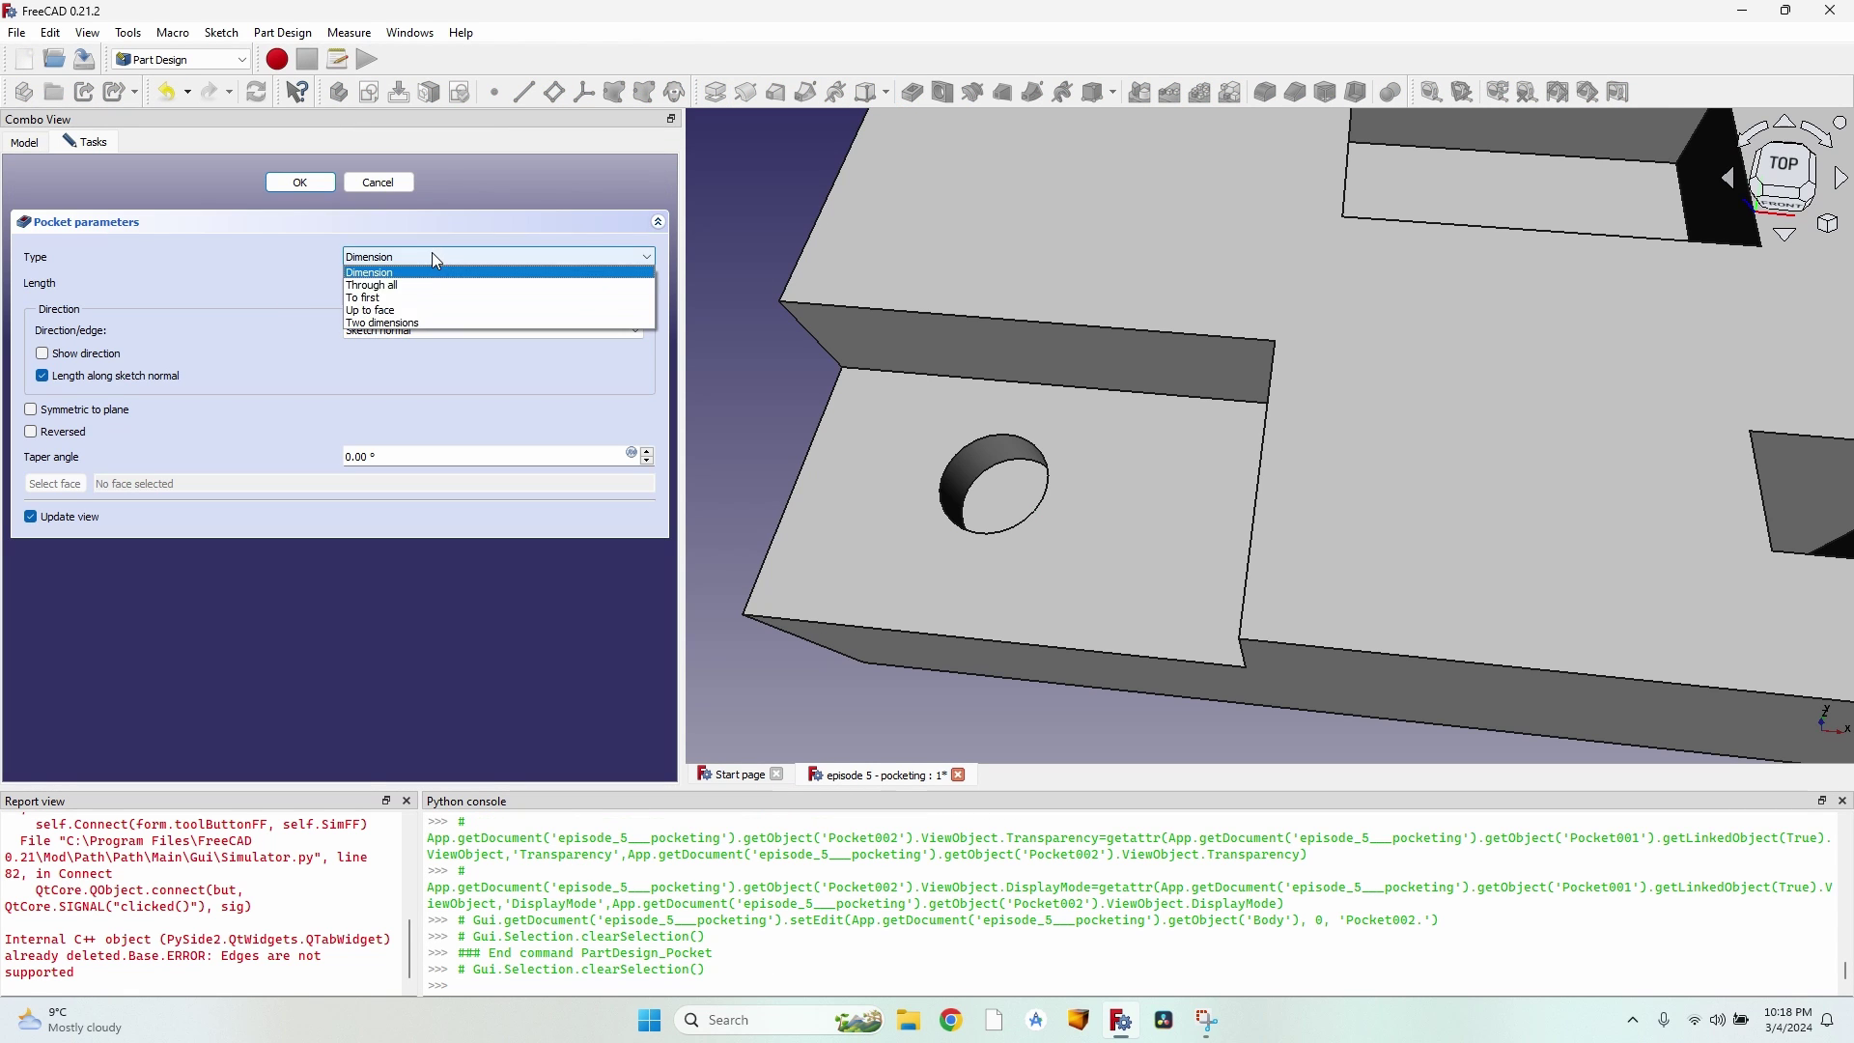
pyautogui.click(420, 285)
pyautogui.click(300, 183)
pyautogui.click(126, 181)
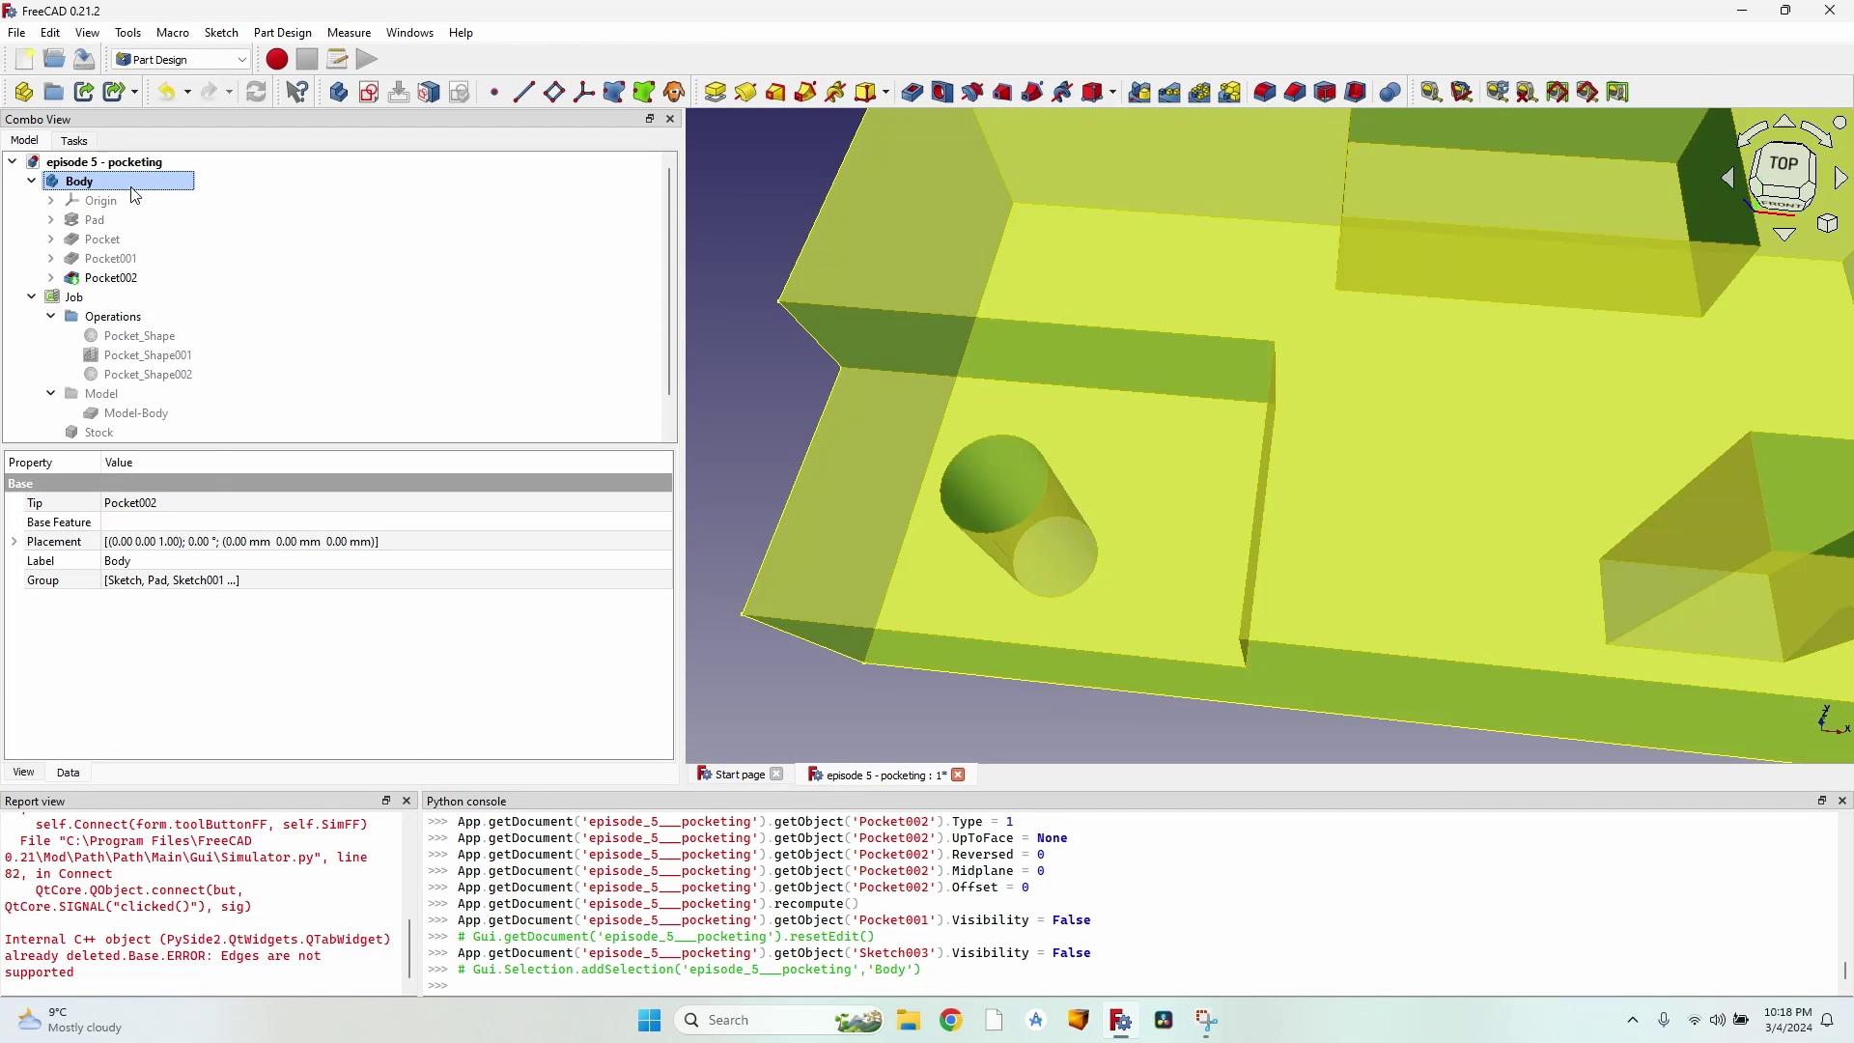
pyautogui.press('space')
pyautogui.click(145, 414)
pyautogui.press('space')
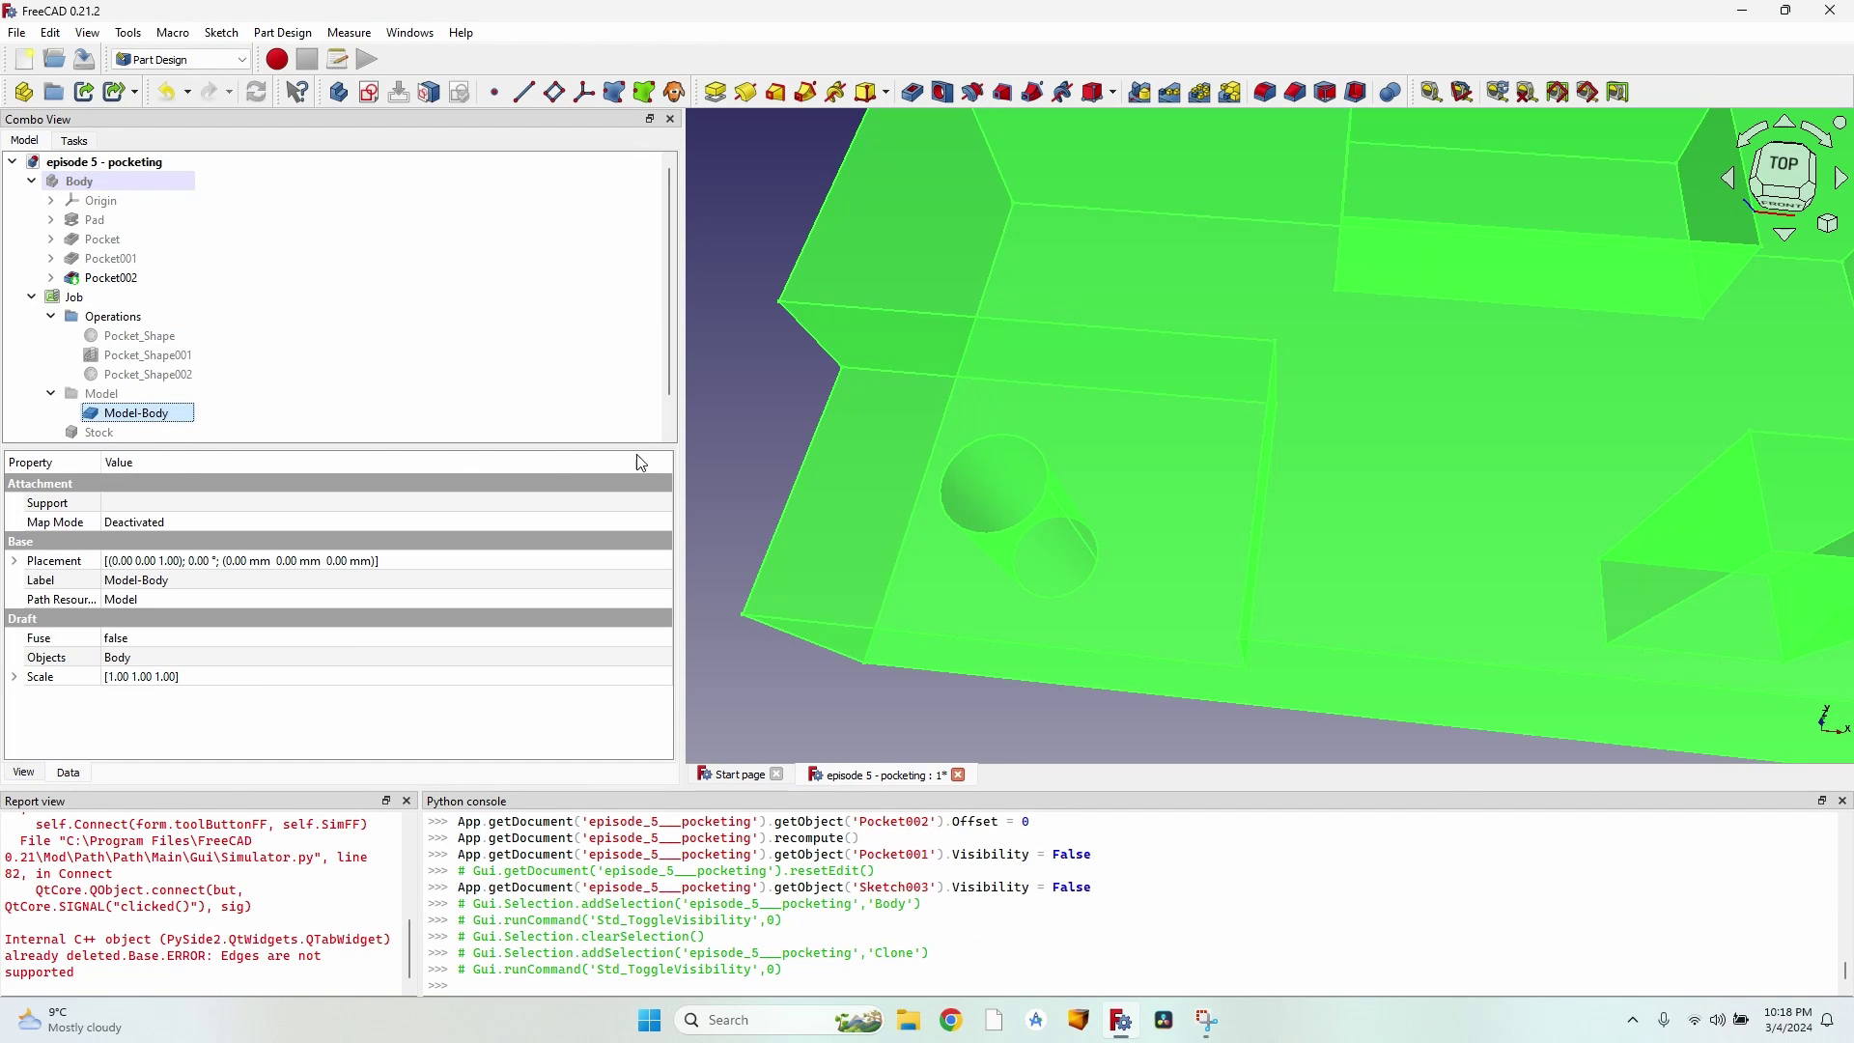
# Step: Show Pocket_Shape001's toolpath around the new hole, inspect it at an angle, and reopen its settings
pyautogui.click(178, 357)
pyautogui.press('space')
pyautogui.scroll(-3, 763, 430)
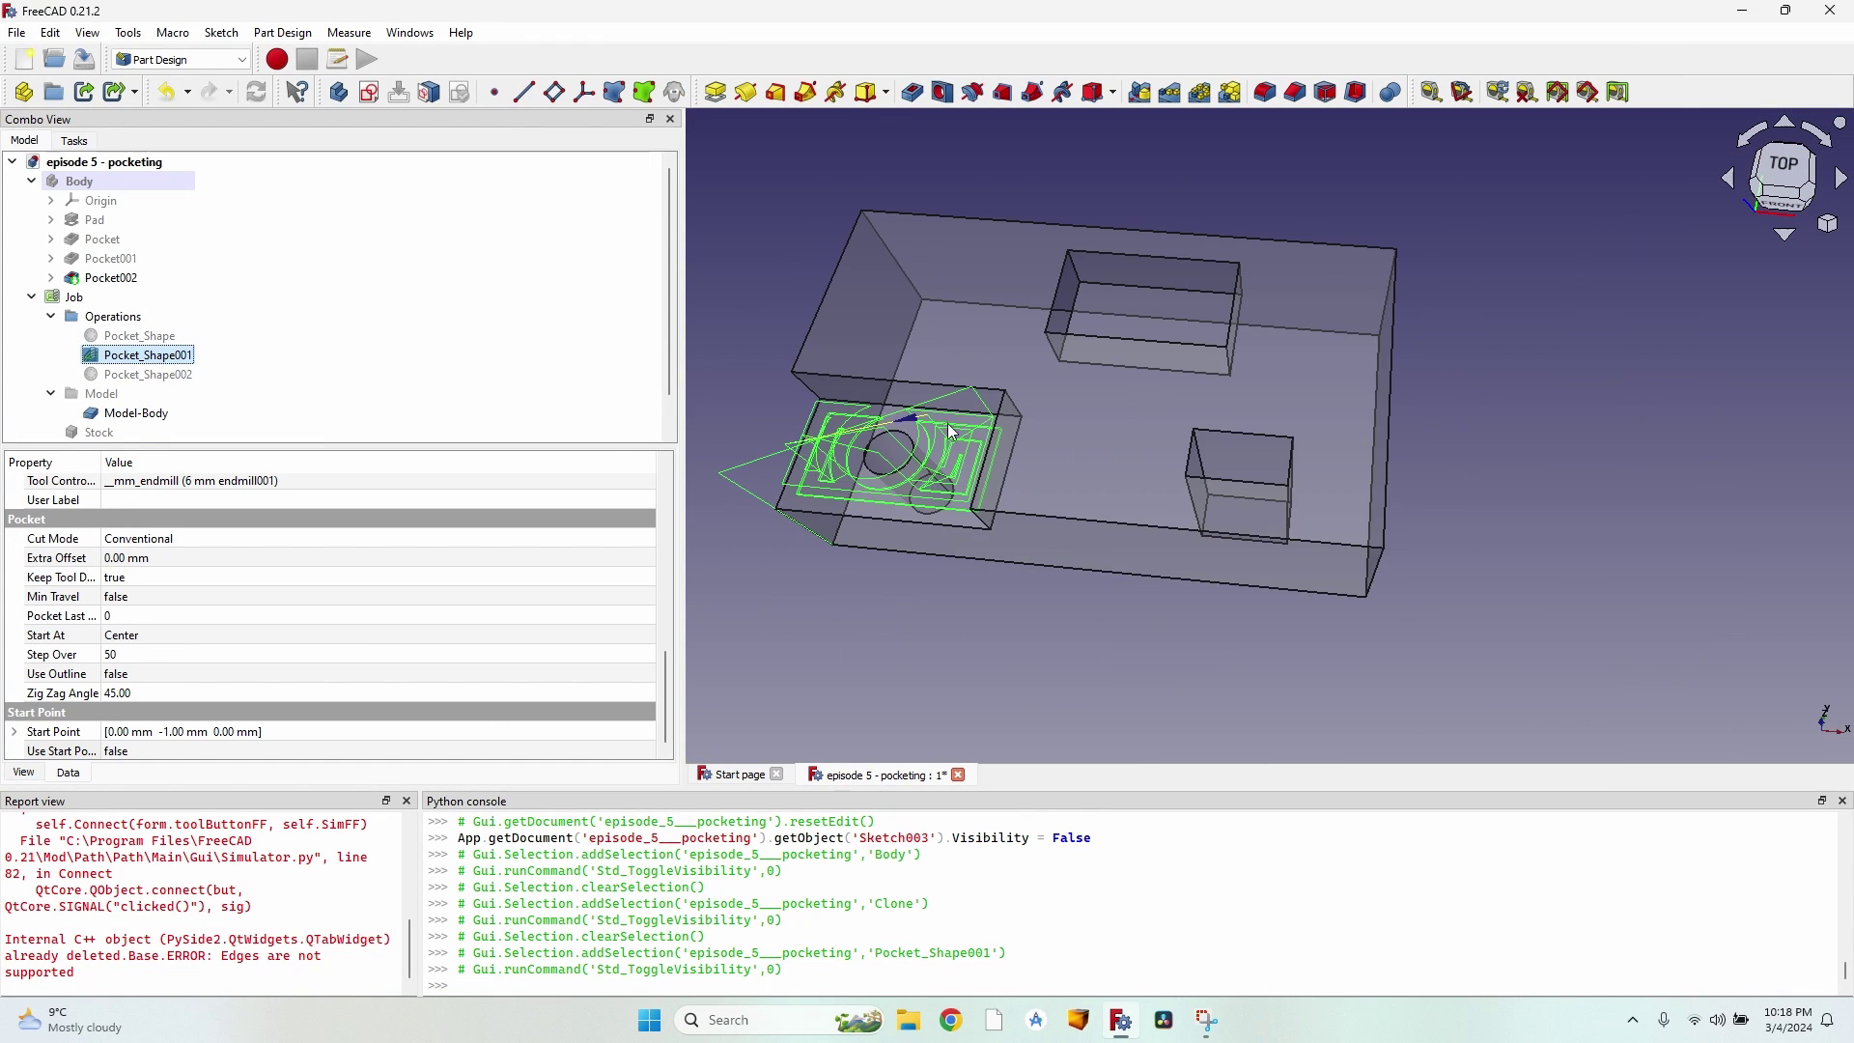
pyautogui.scroll(2, 1060, 466)
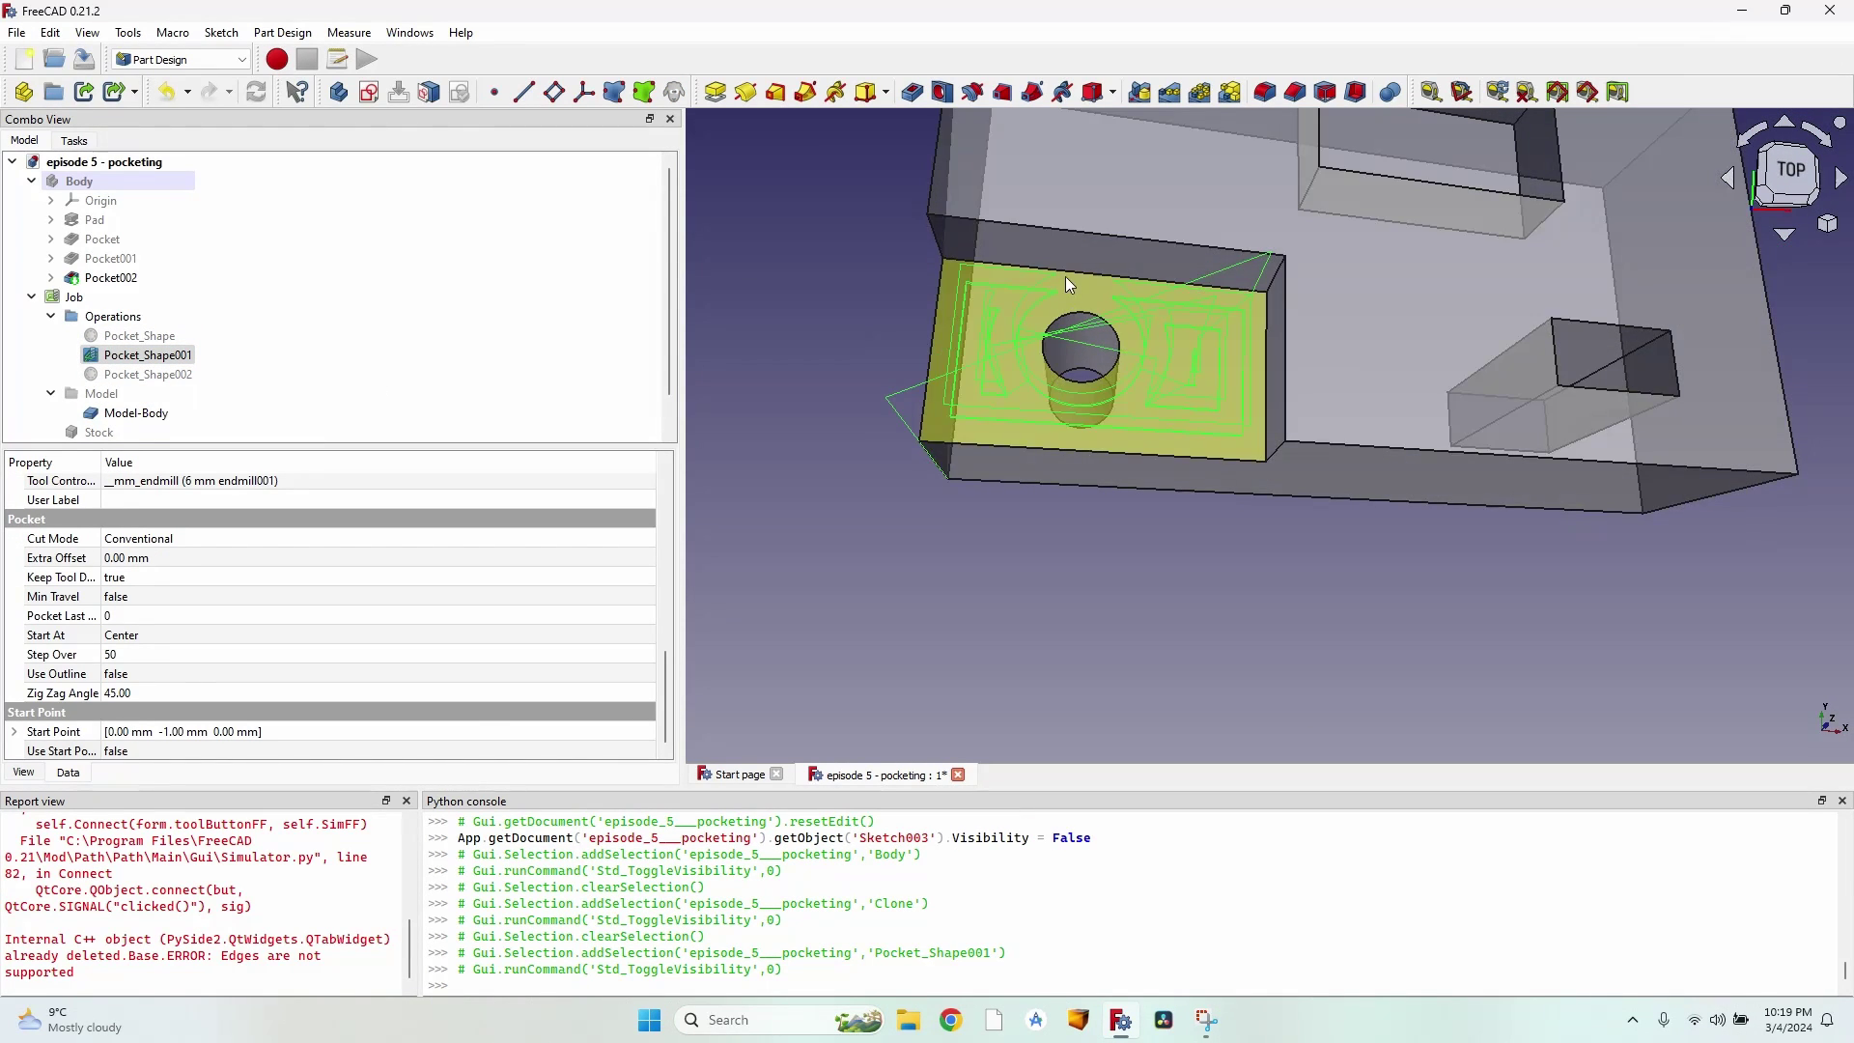
pyautogui.moveTo(1082, 278); pyautogui.dragTo(1062, 377, button='middle')
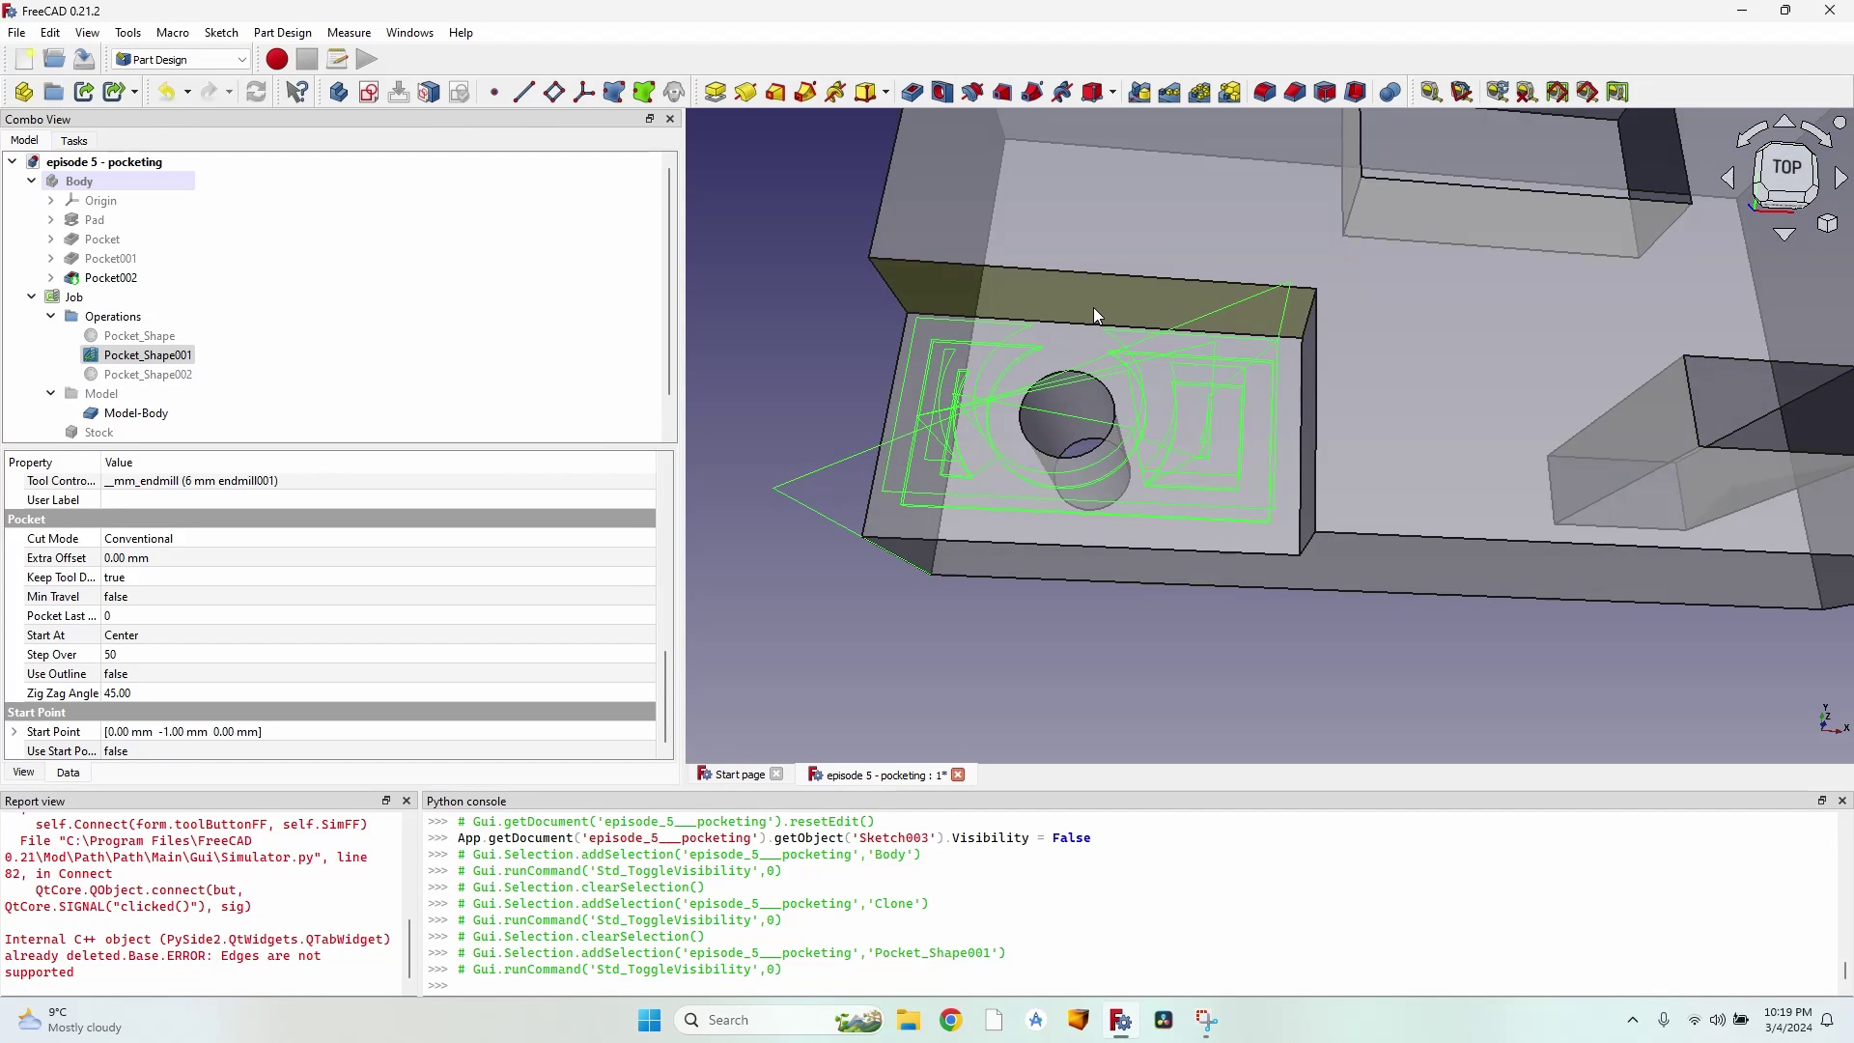
pyautogui.scroll(-3, 927, 386)
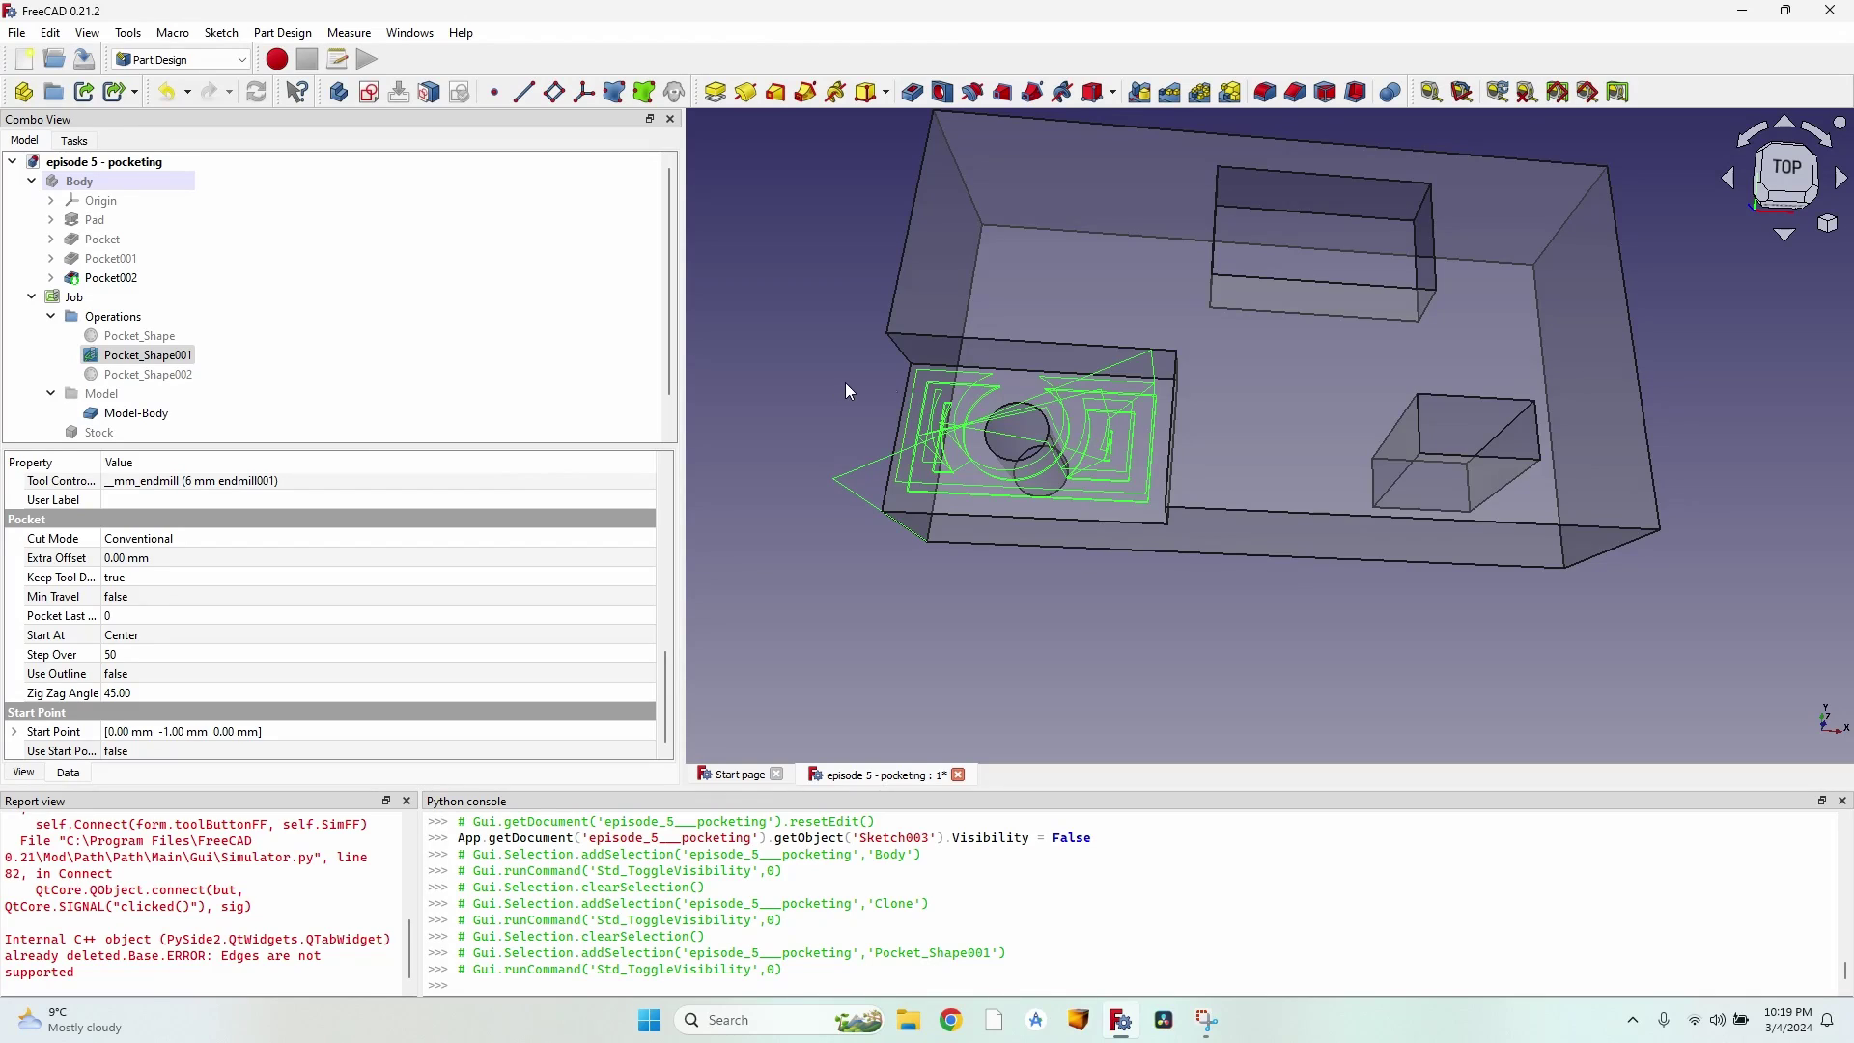
pyautogui.scroll(4, 1001, 414)
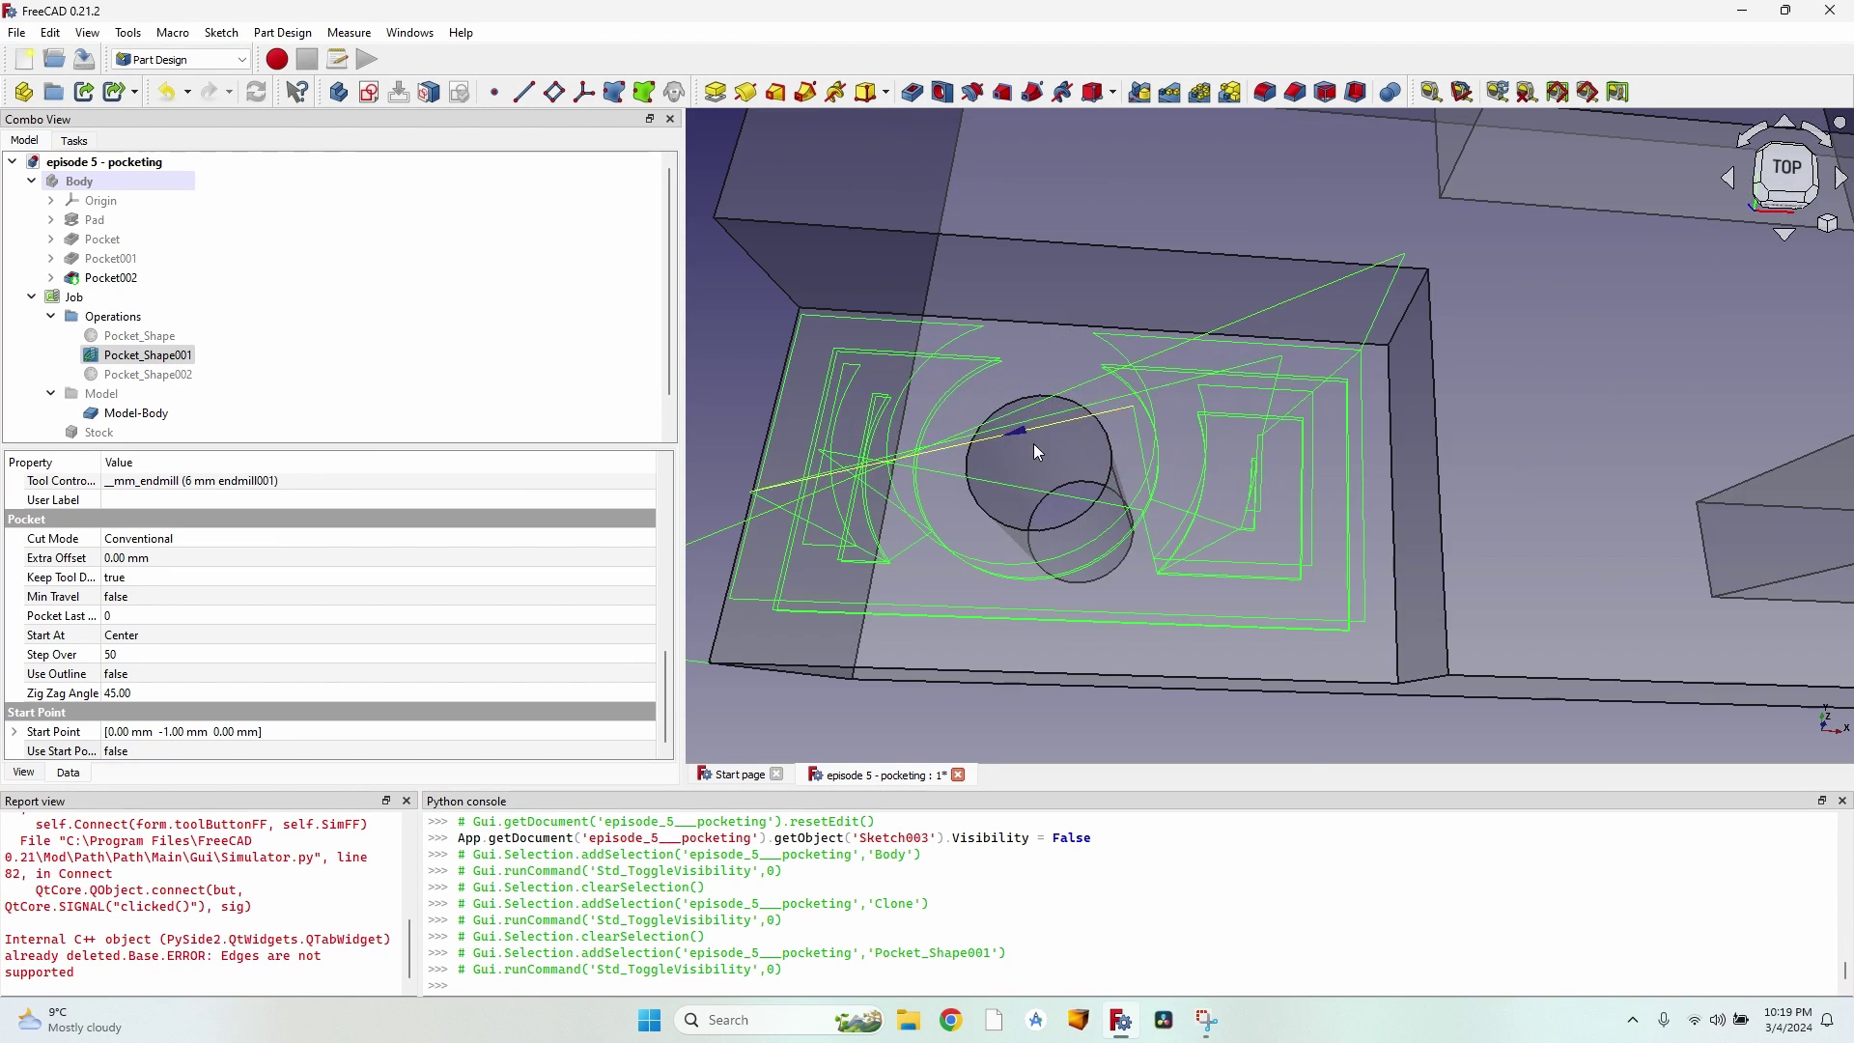
pyautogui.moveTo(1025, 438); pyautogui.dragTo(1005, 347, button='middle')
pyautogui.scroll(2, 1039, 421)
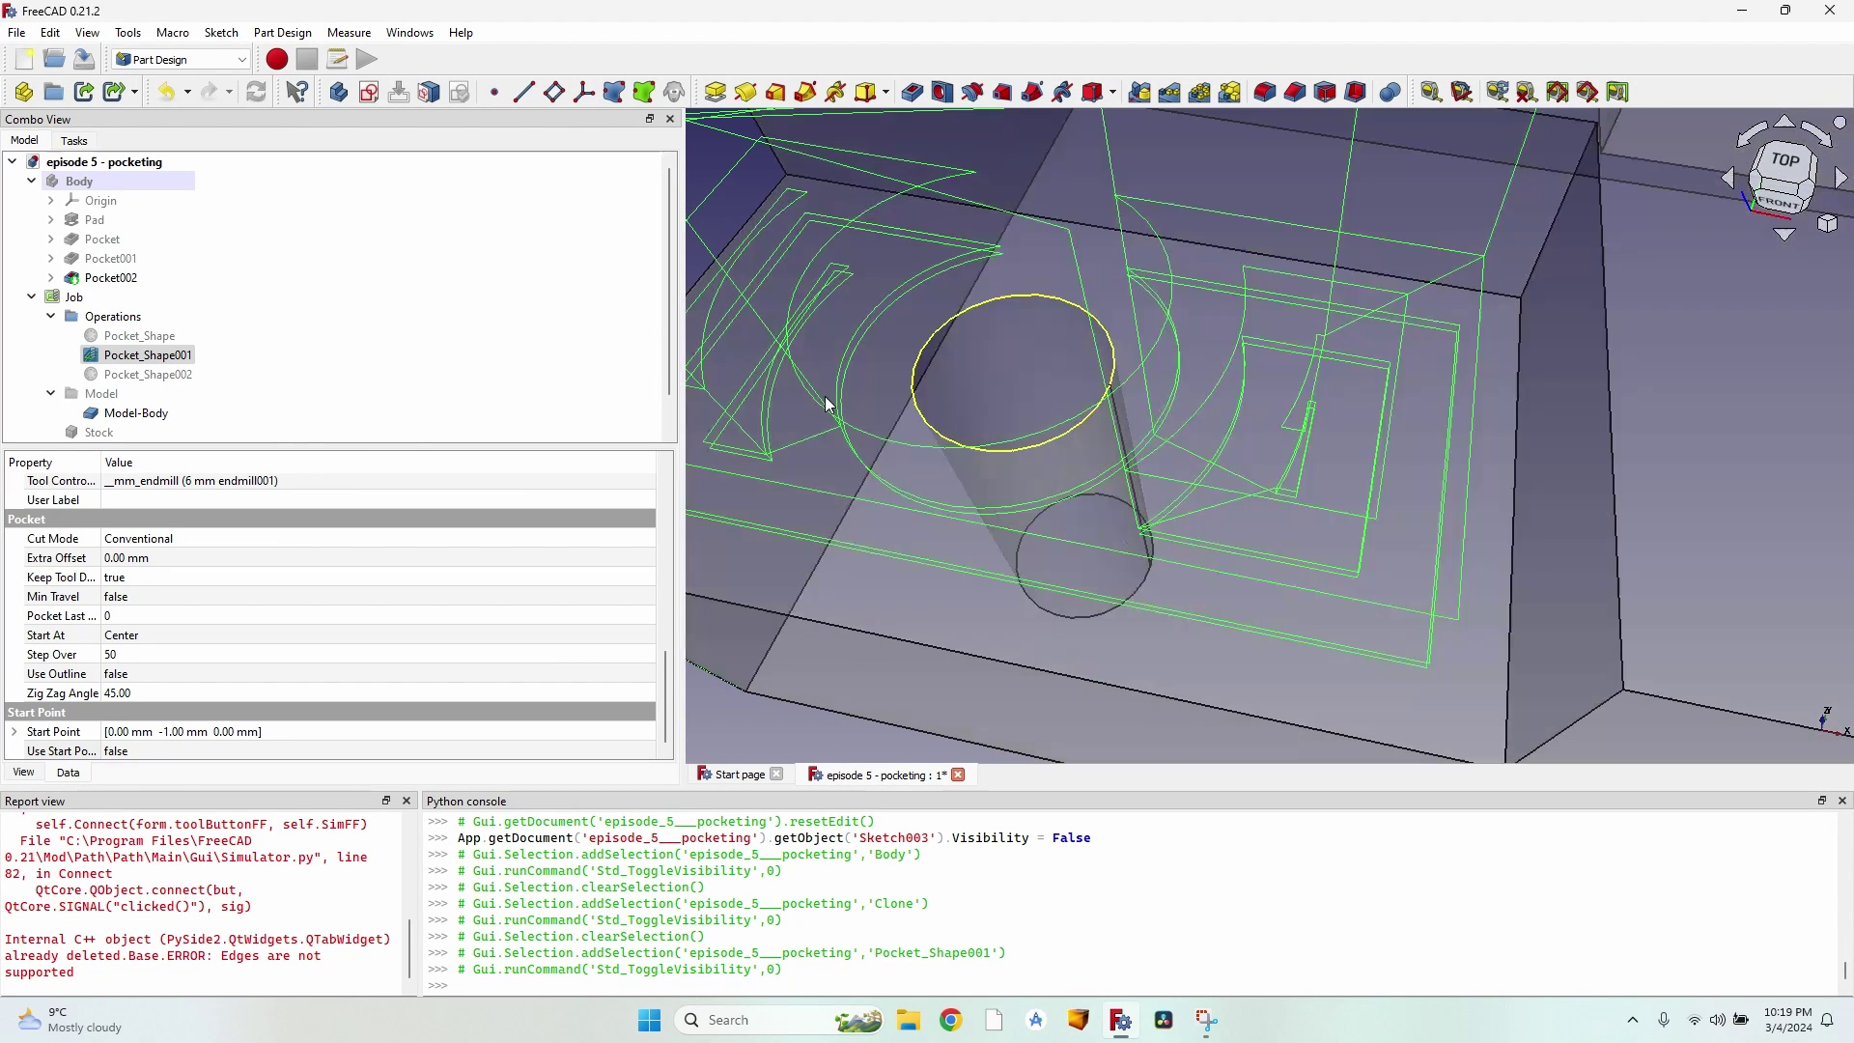
pyautogui.doubleClick(162, 358)
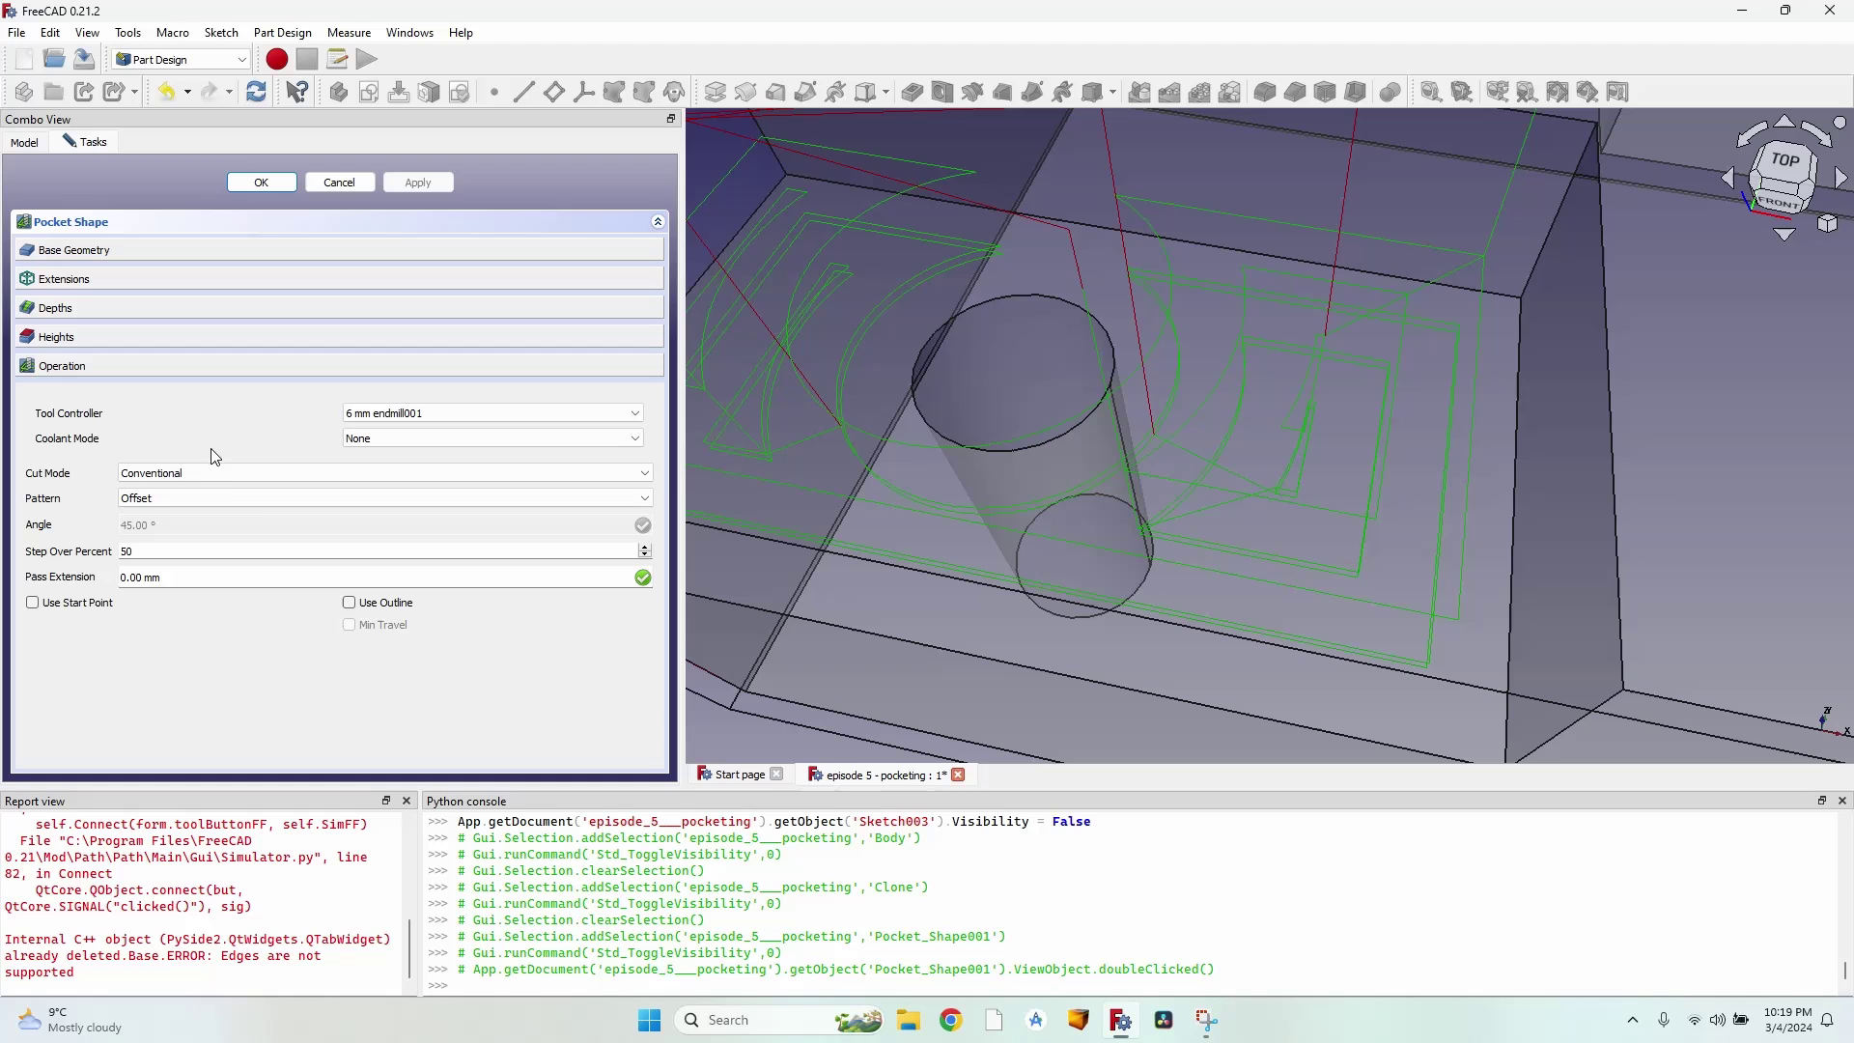
# Step: Turn on Use Outline for Pocket_Shape001, apply it, and inspect the recomputed toolpath from above
pyautogui.click(392, 605)
pyautogui.scroll(-8, 937, 612)
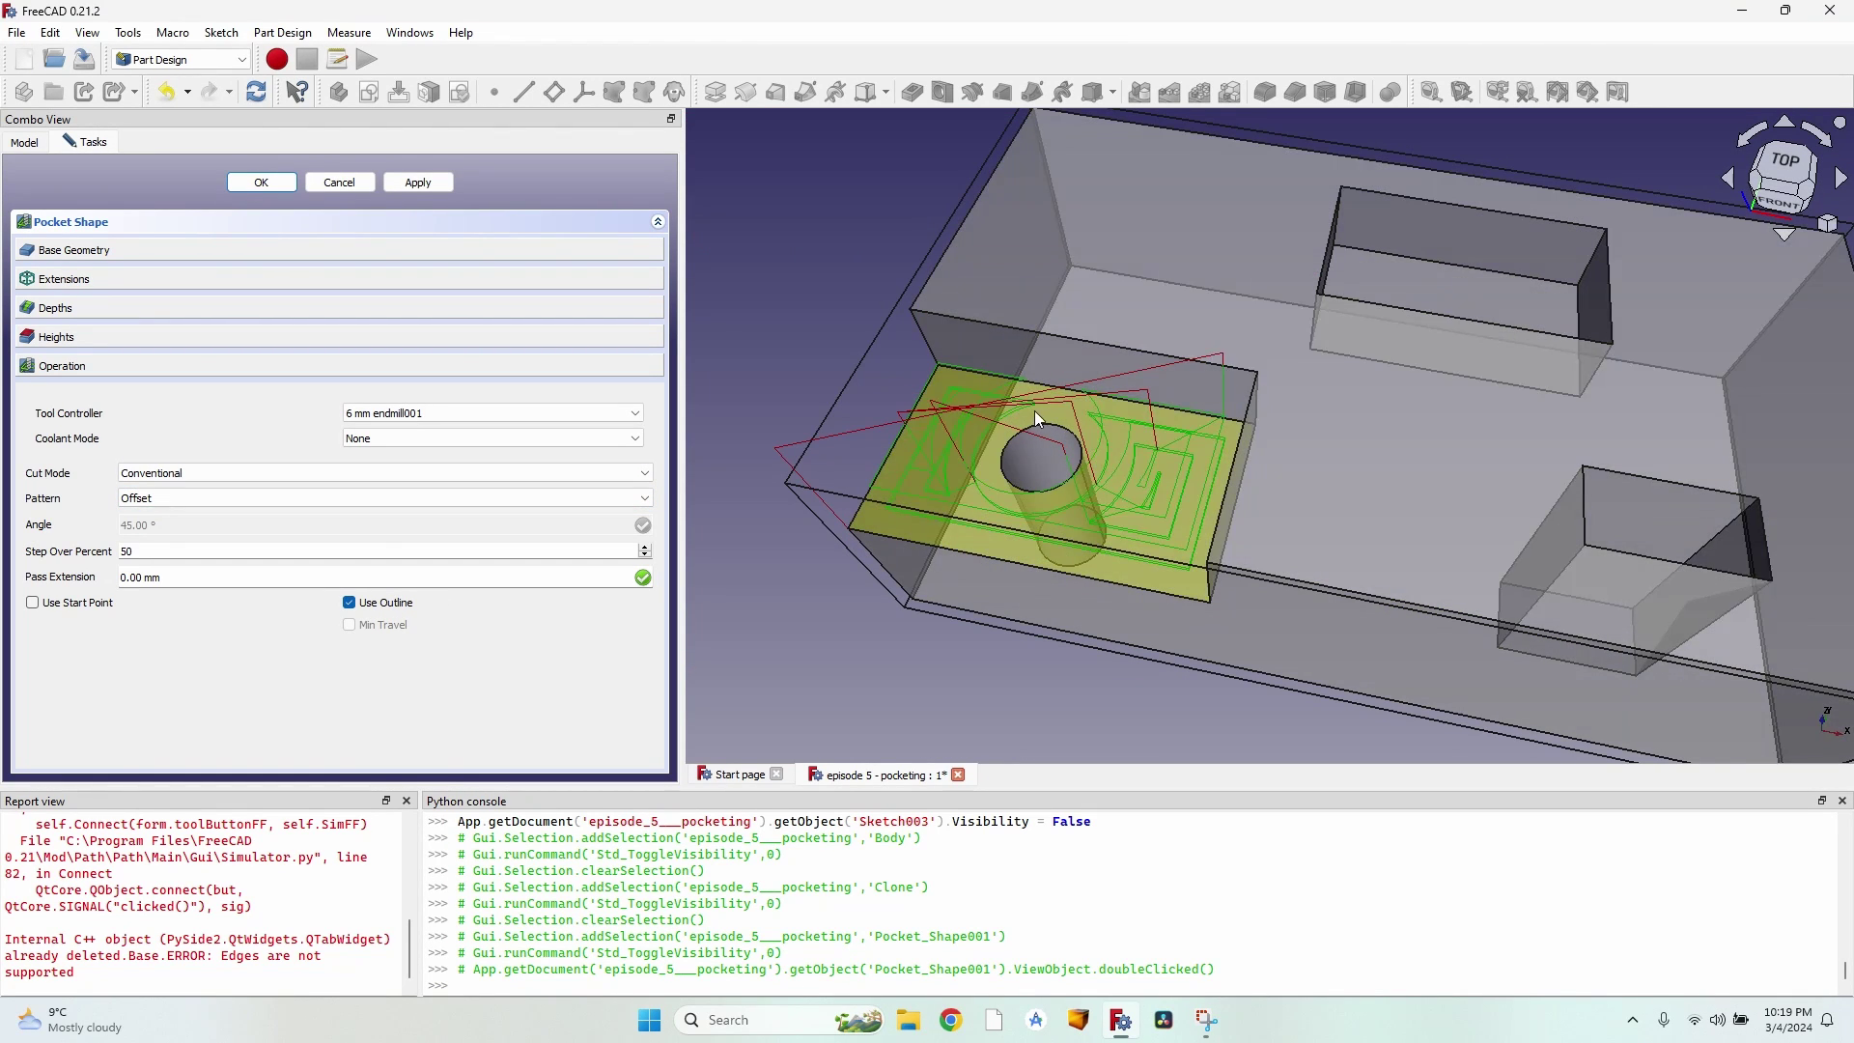
pyautogui.click(441, 189)
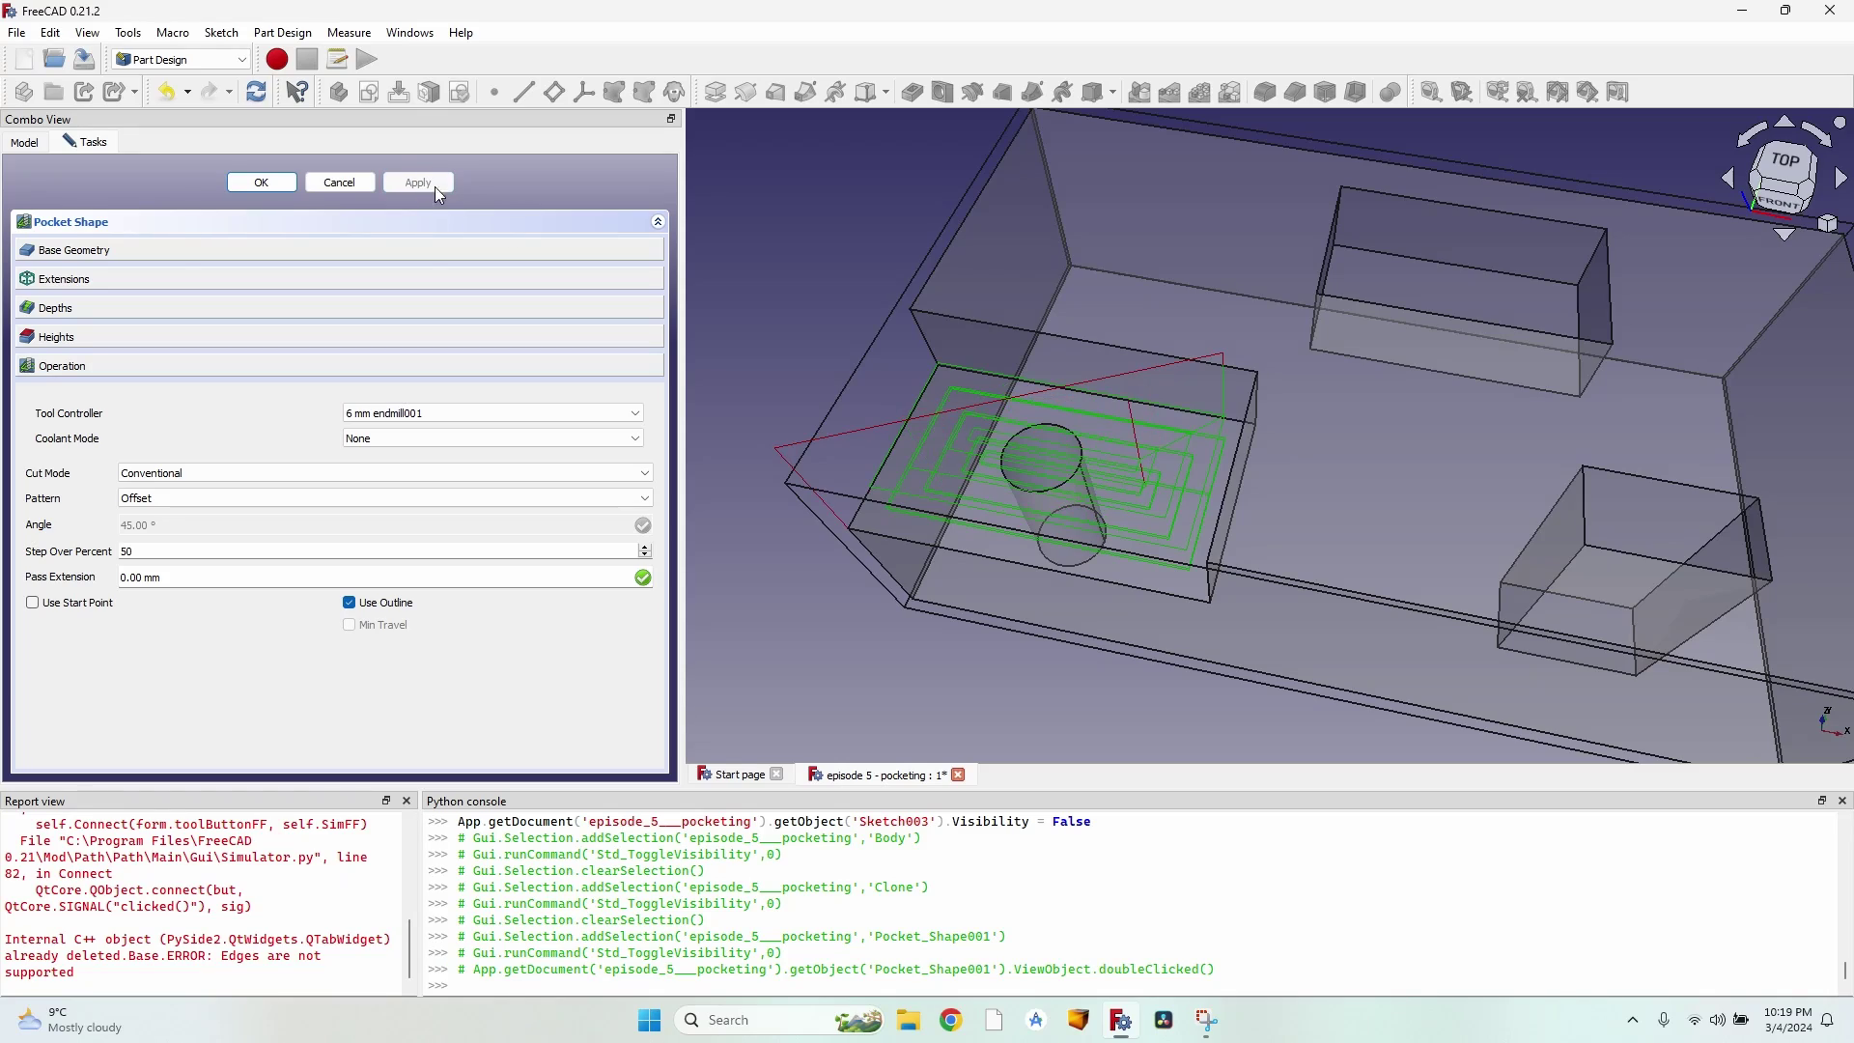
pyautogui.scroll(5, 1186, 449)
pyautogui.moveTo(1186, 449); pyautogui.dragTo(1044, 462, button='middle')
pyautogui.press('2')
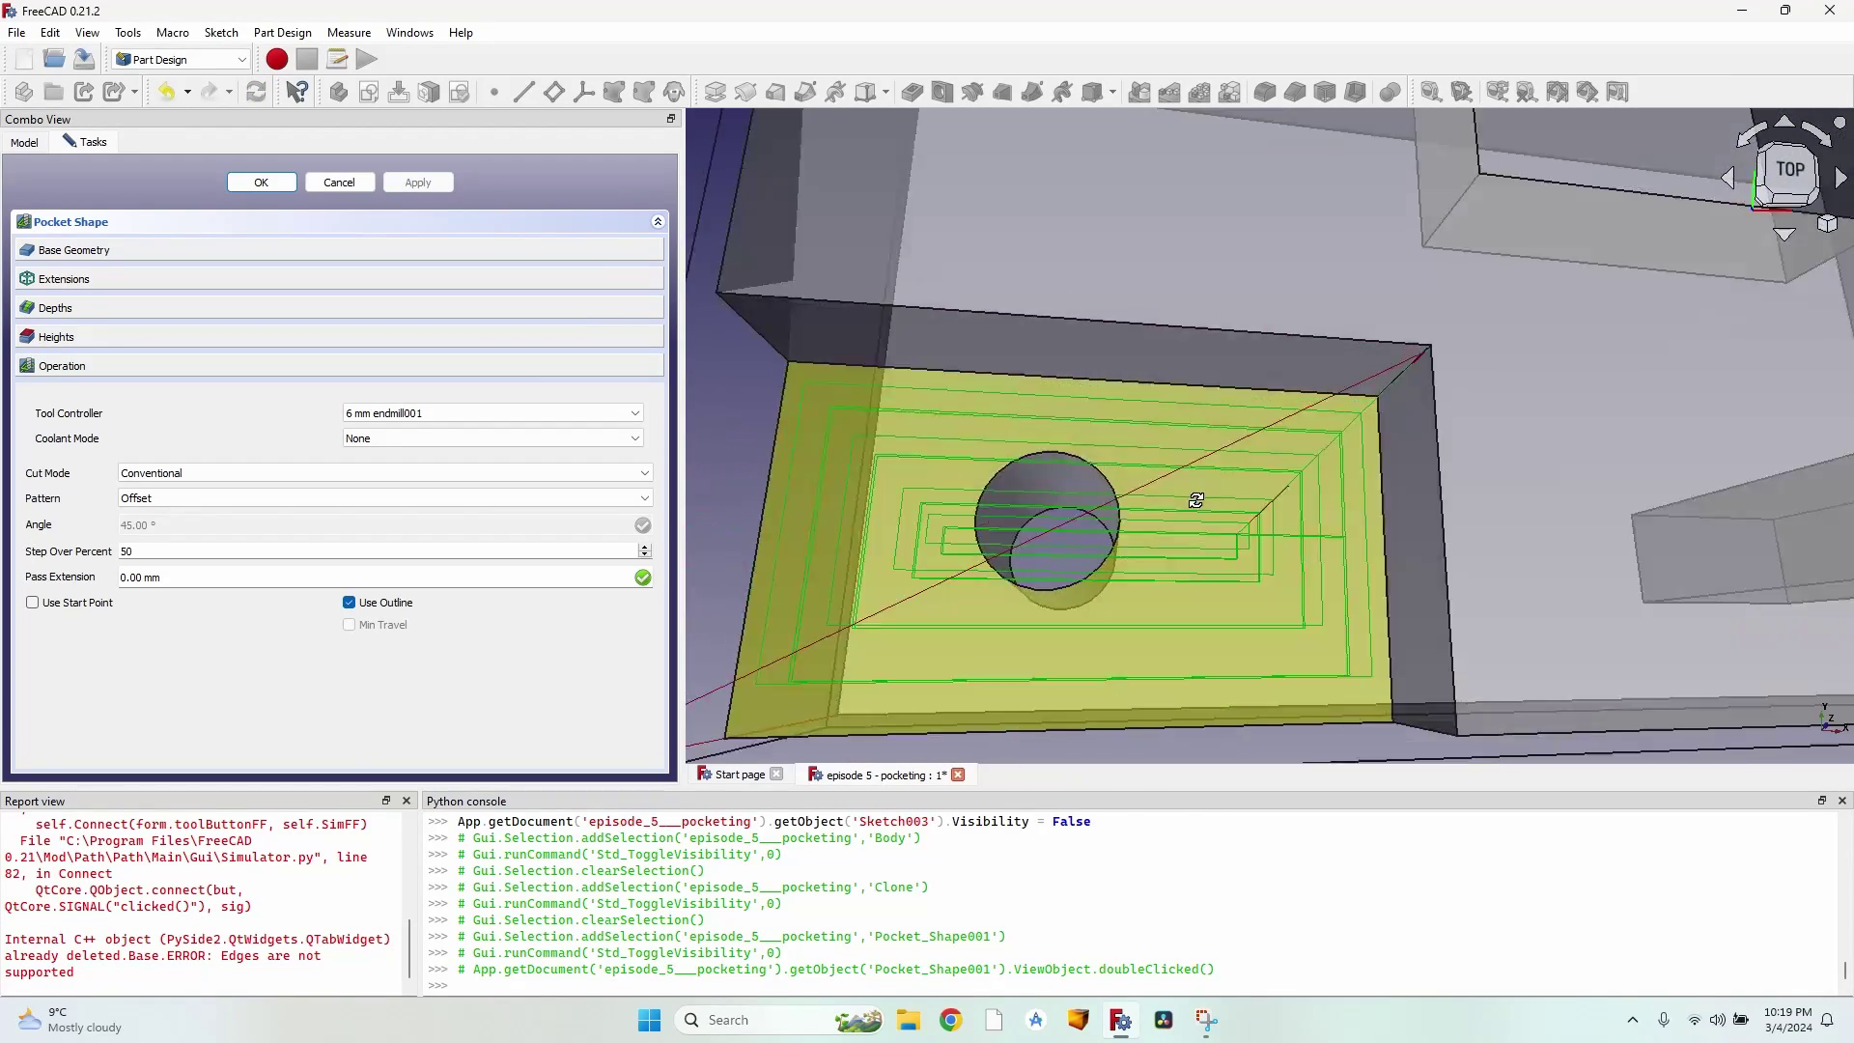
pyautogui.scroll(-5, 1116, 573)
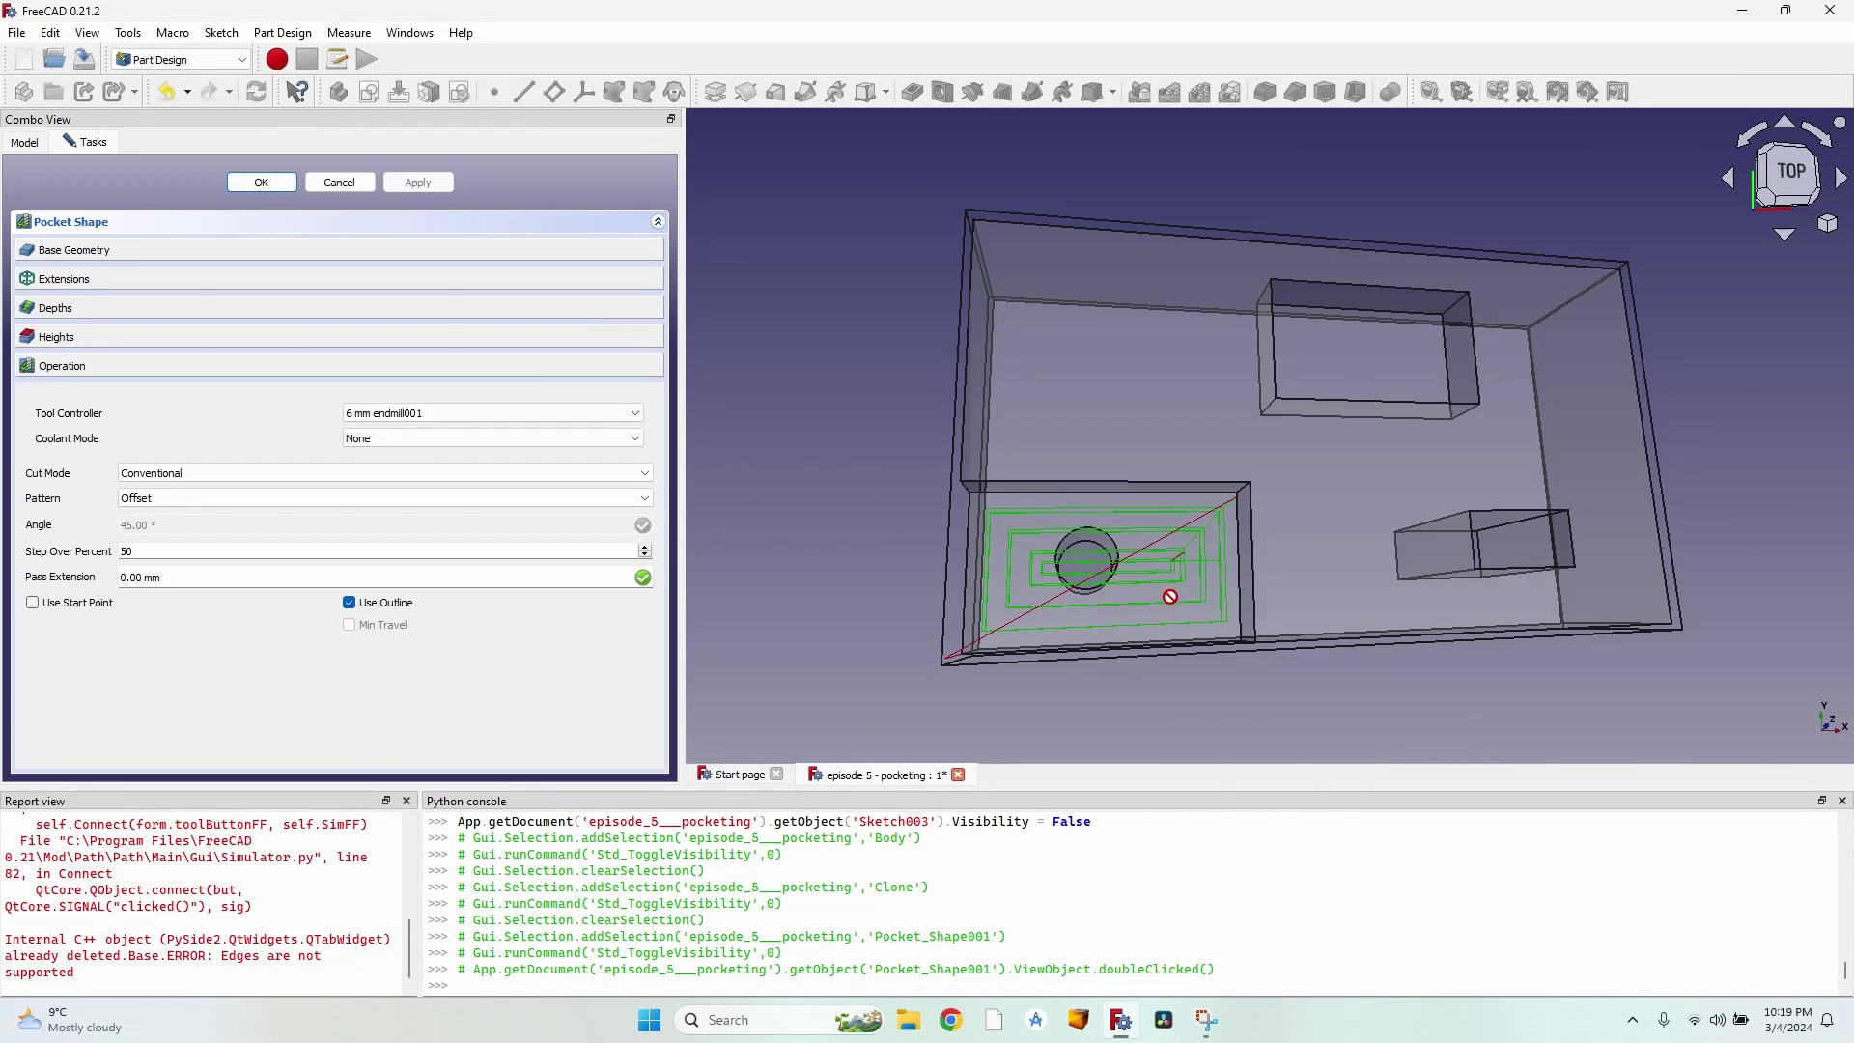
pyautogui.scroll(1, 1170, 597)
pyautogui.moveTo(1171, 596); pyautogui.dragTo(1150, 560, button='middle')
# Step: Accept the Pocket_Shape001 change and select the pocket floor face
pyautogui.click(277, 182)
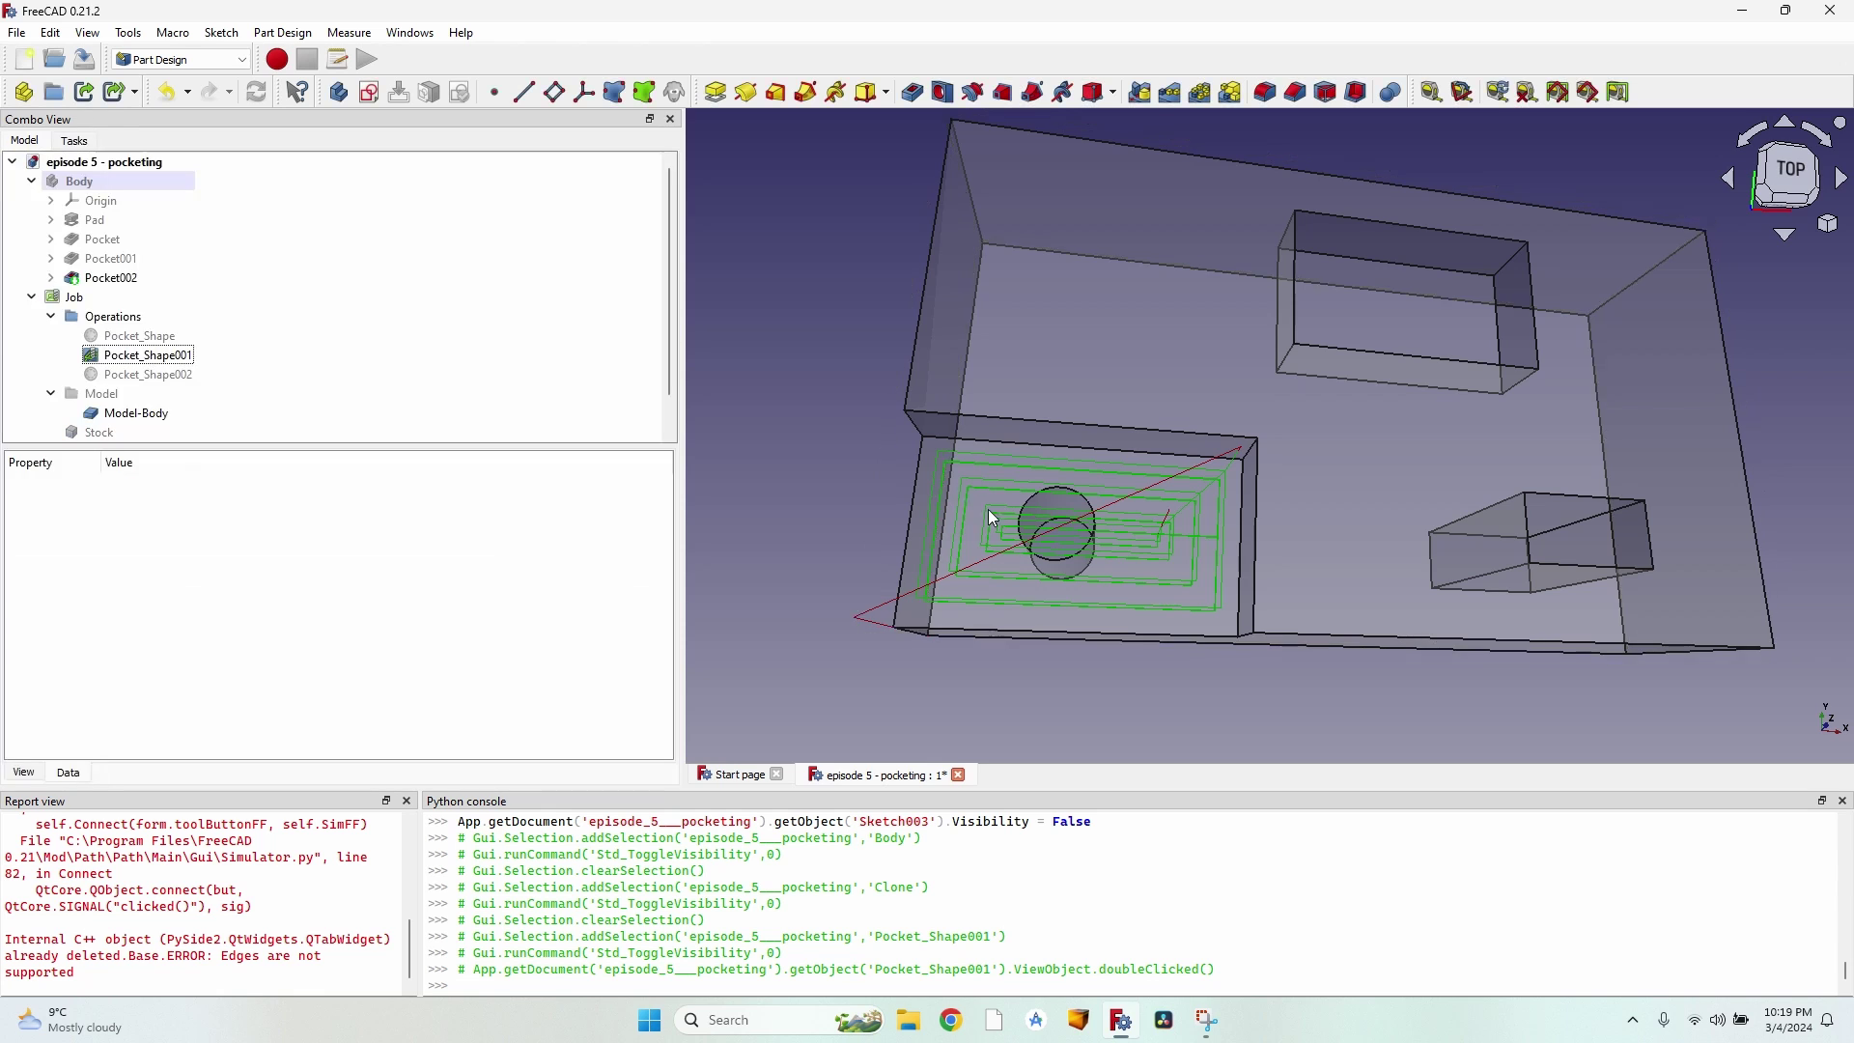
pyautogui.scroll(5, 1023, 488)
pyautogui.click(1093, 461)
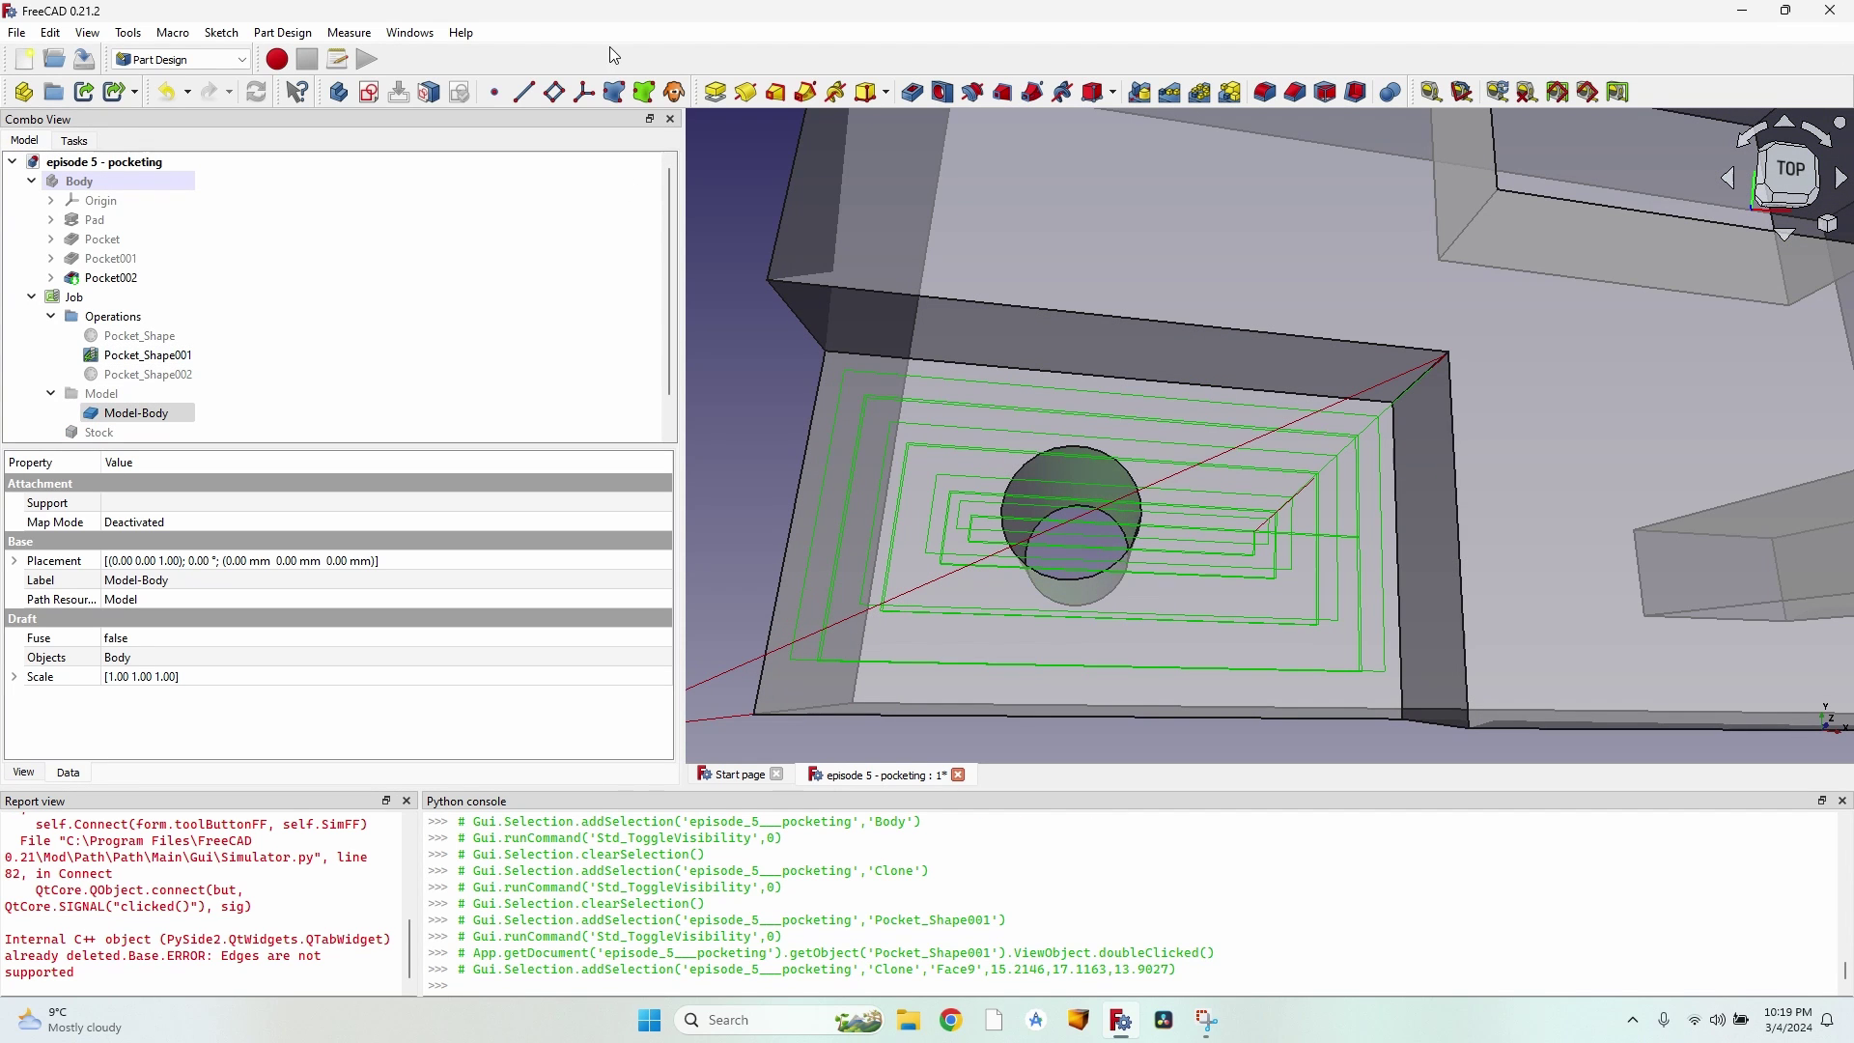
# Step: Switch to the Path workbench and create a new Pocket Shape operation, Pocket_Shape003
pyautogui.click(181, 59)
pyautogui.click(176, 280)
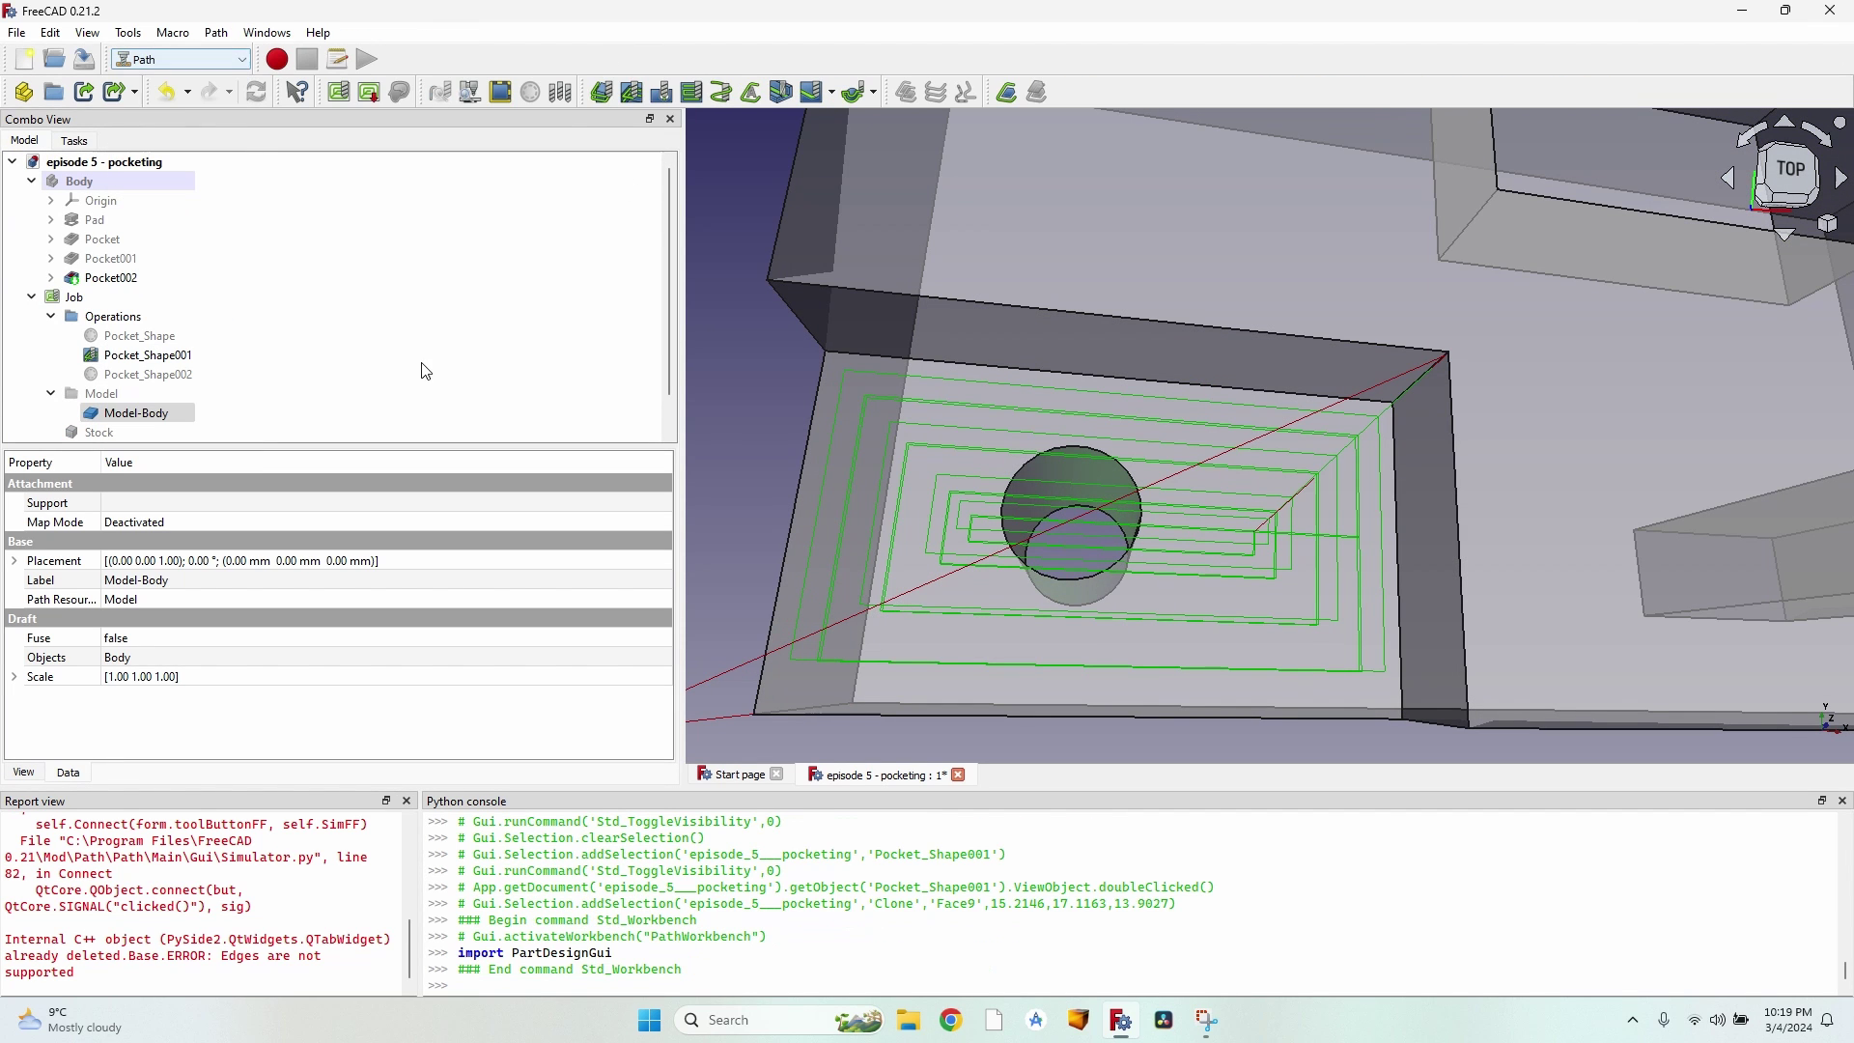
pyautogui.click(633, 92)
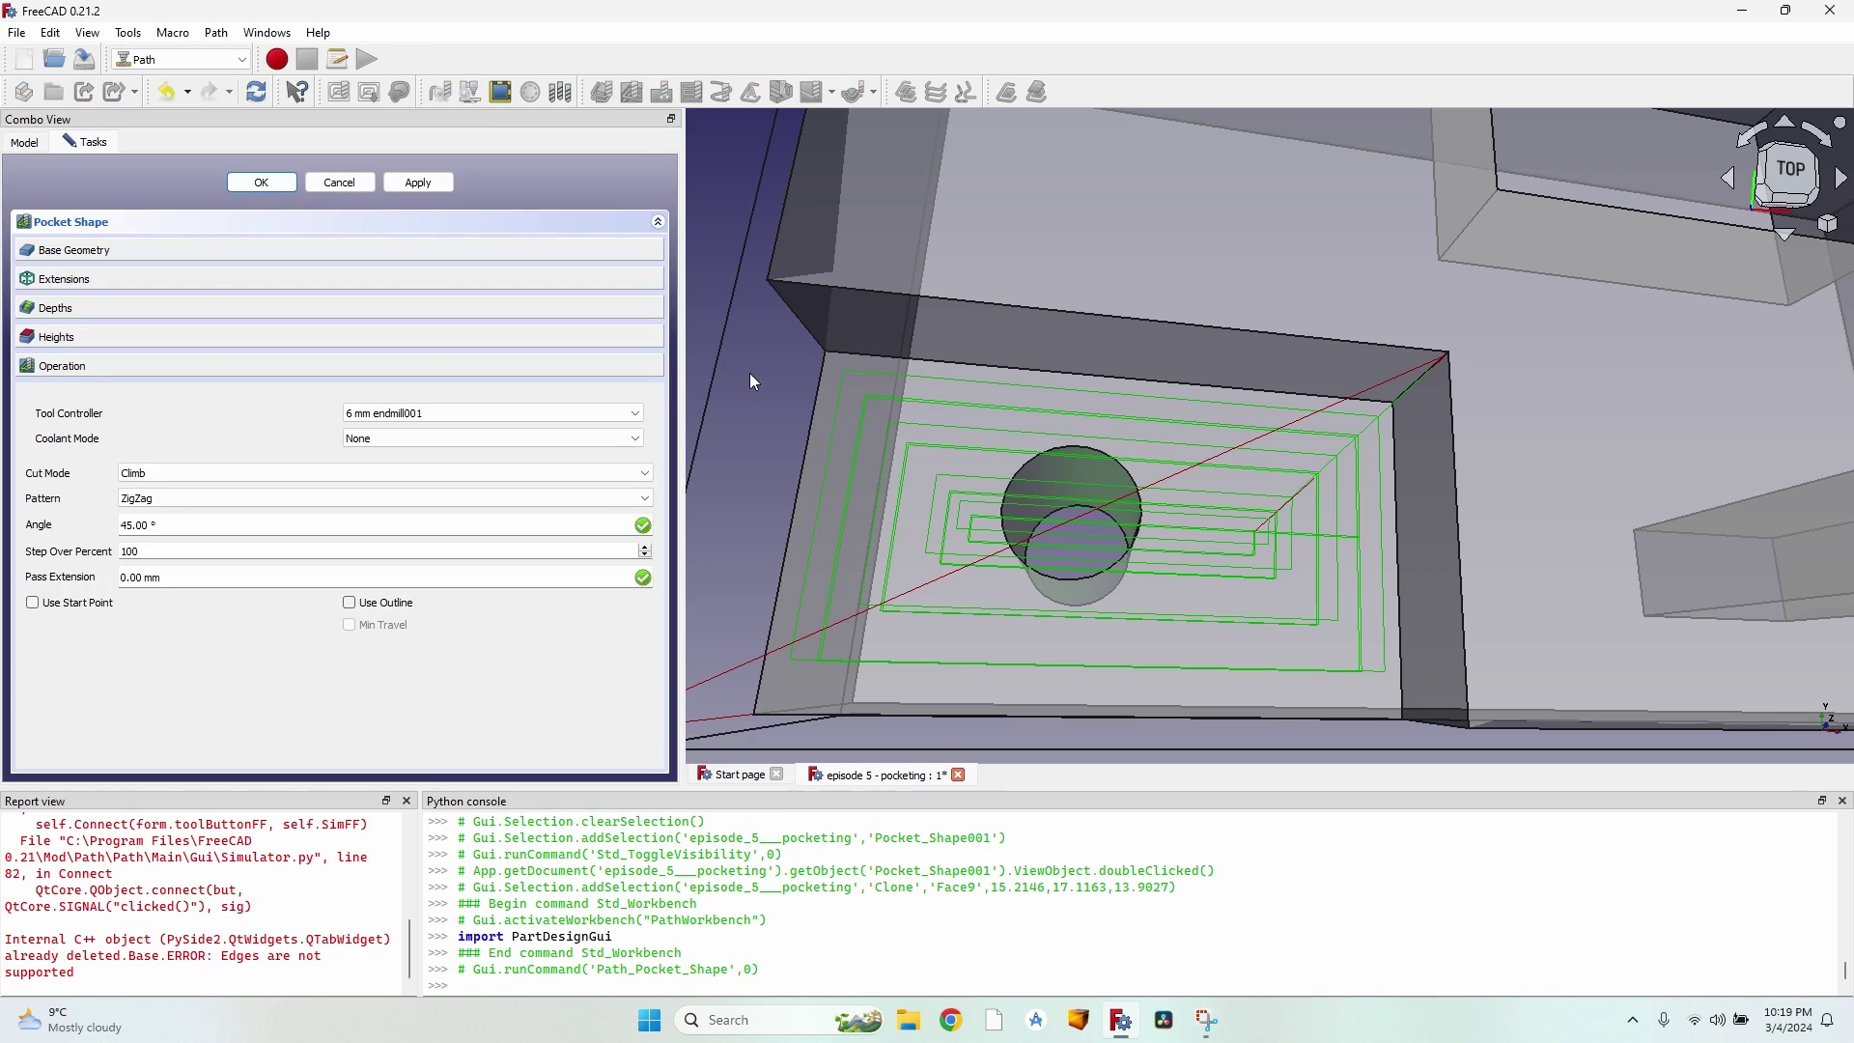
pyautogui.click(412, 177)
pyautogui.scroll(5, 1089, 534)
pyautogui.moveTo(976, 514); pyautogui.dragTo(1088, 319, button='middle')
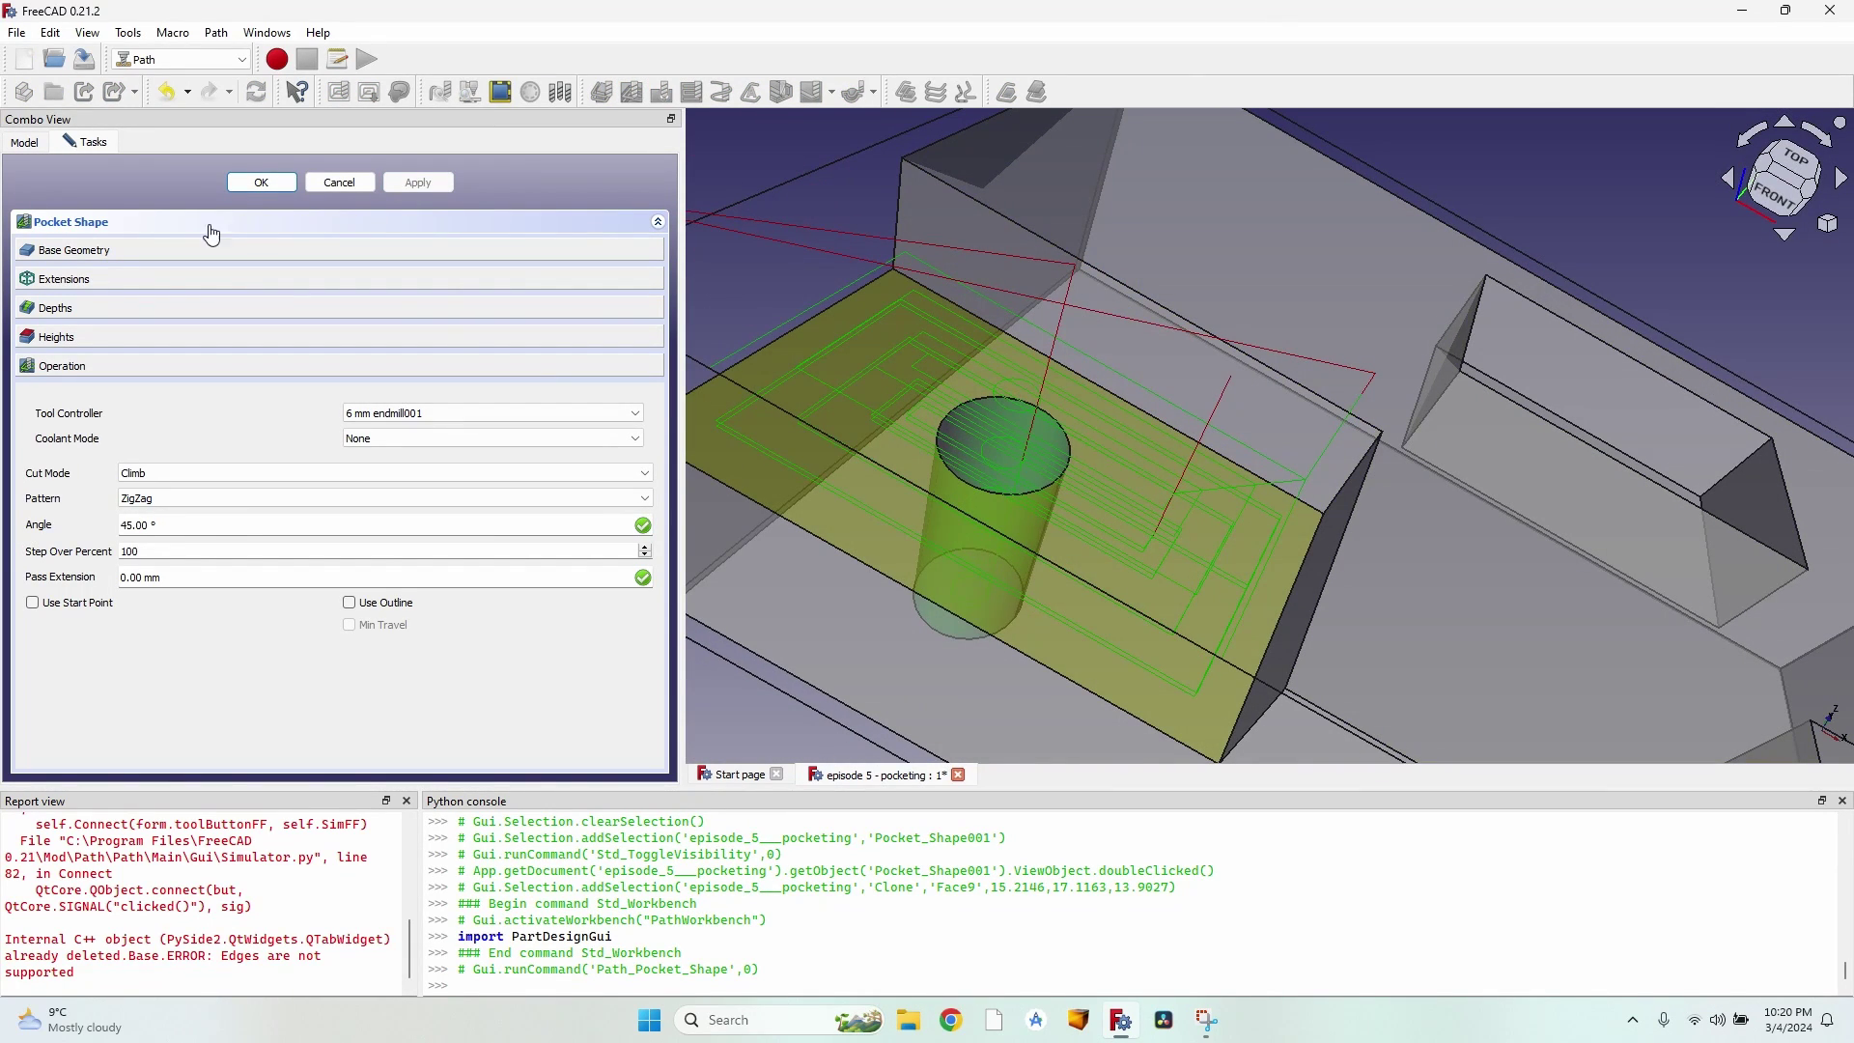
# Step: Set Pocket_Shape003's start depth to 20 mm from the pocket floor face and accept it
pyautogui.click(78, 311)
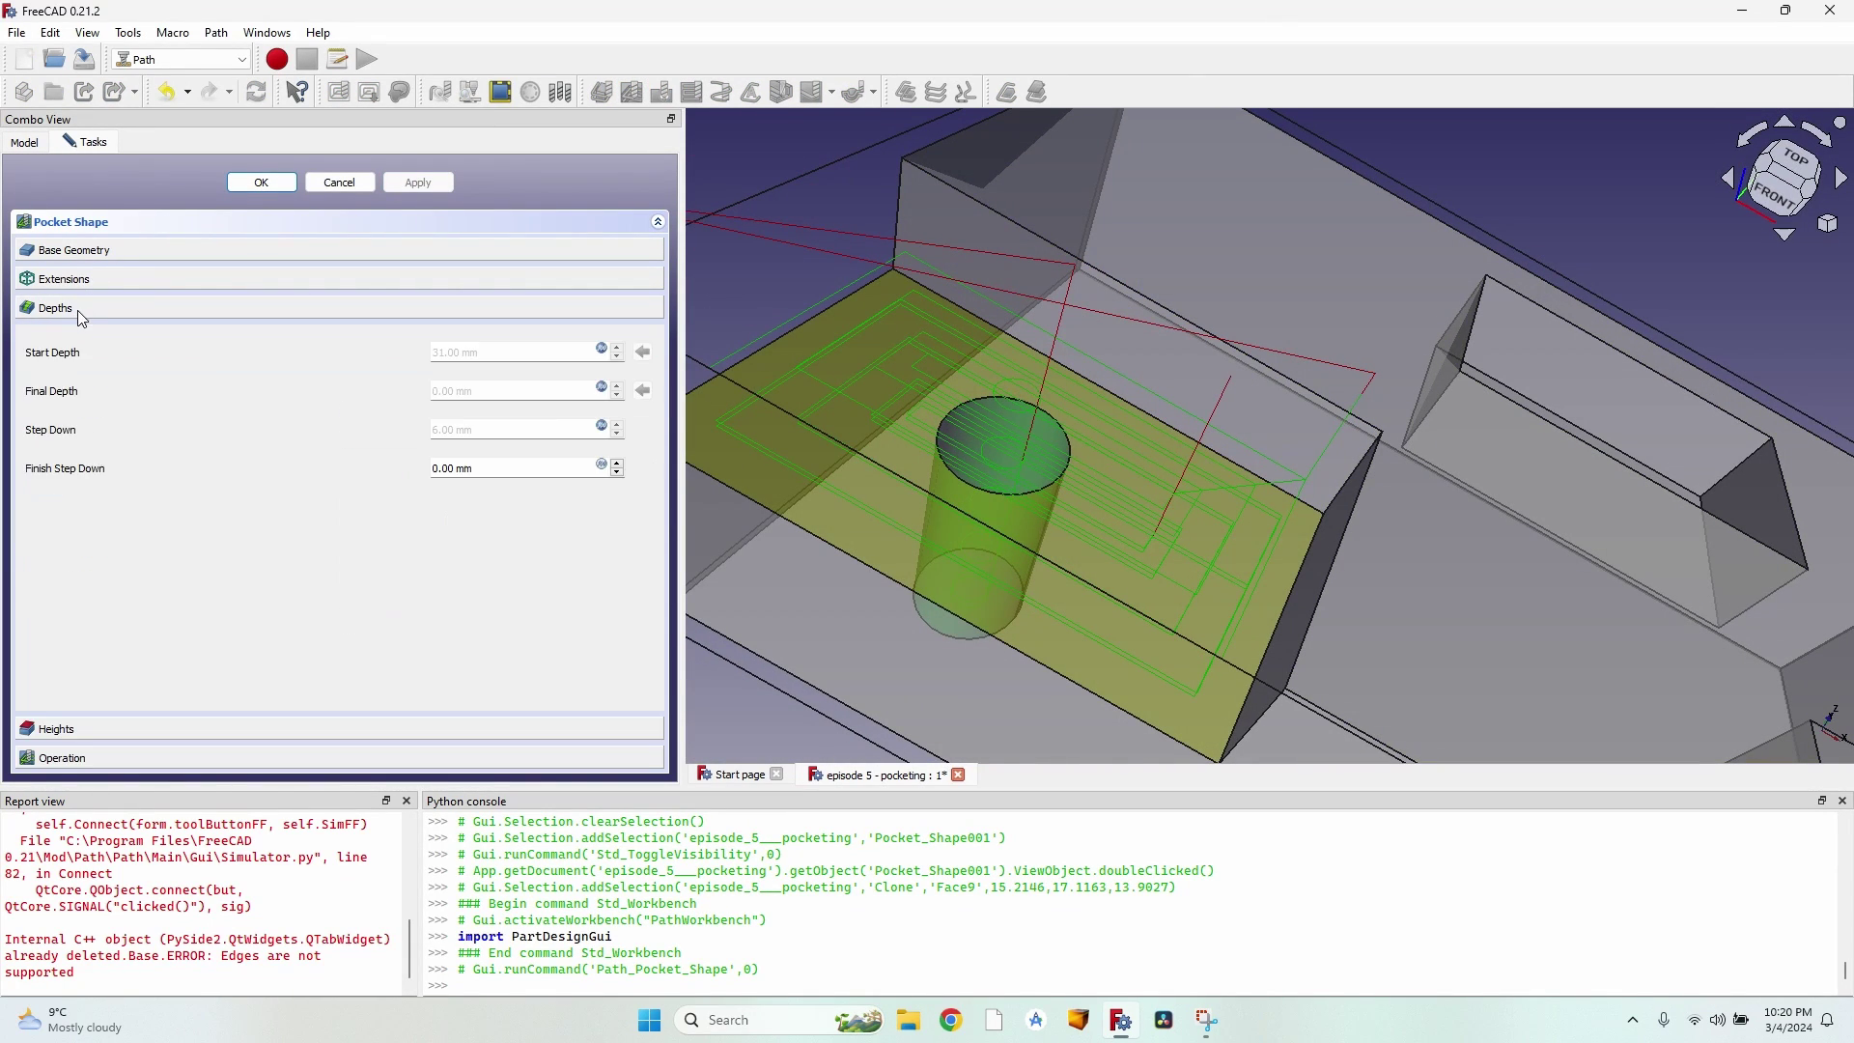
pyautogui.click(926, 518)
pyautogui.click(642, 352)
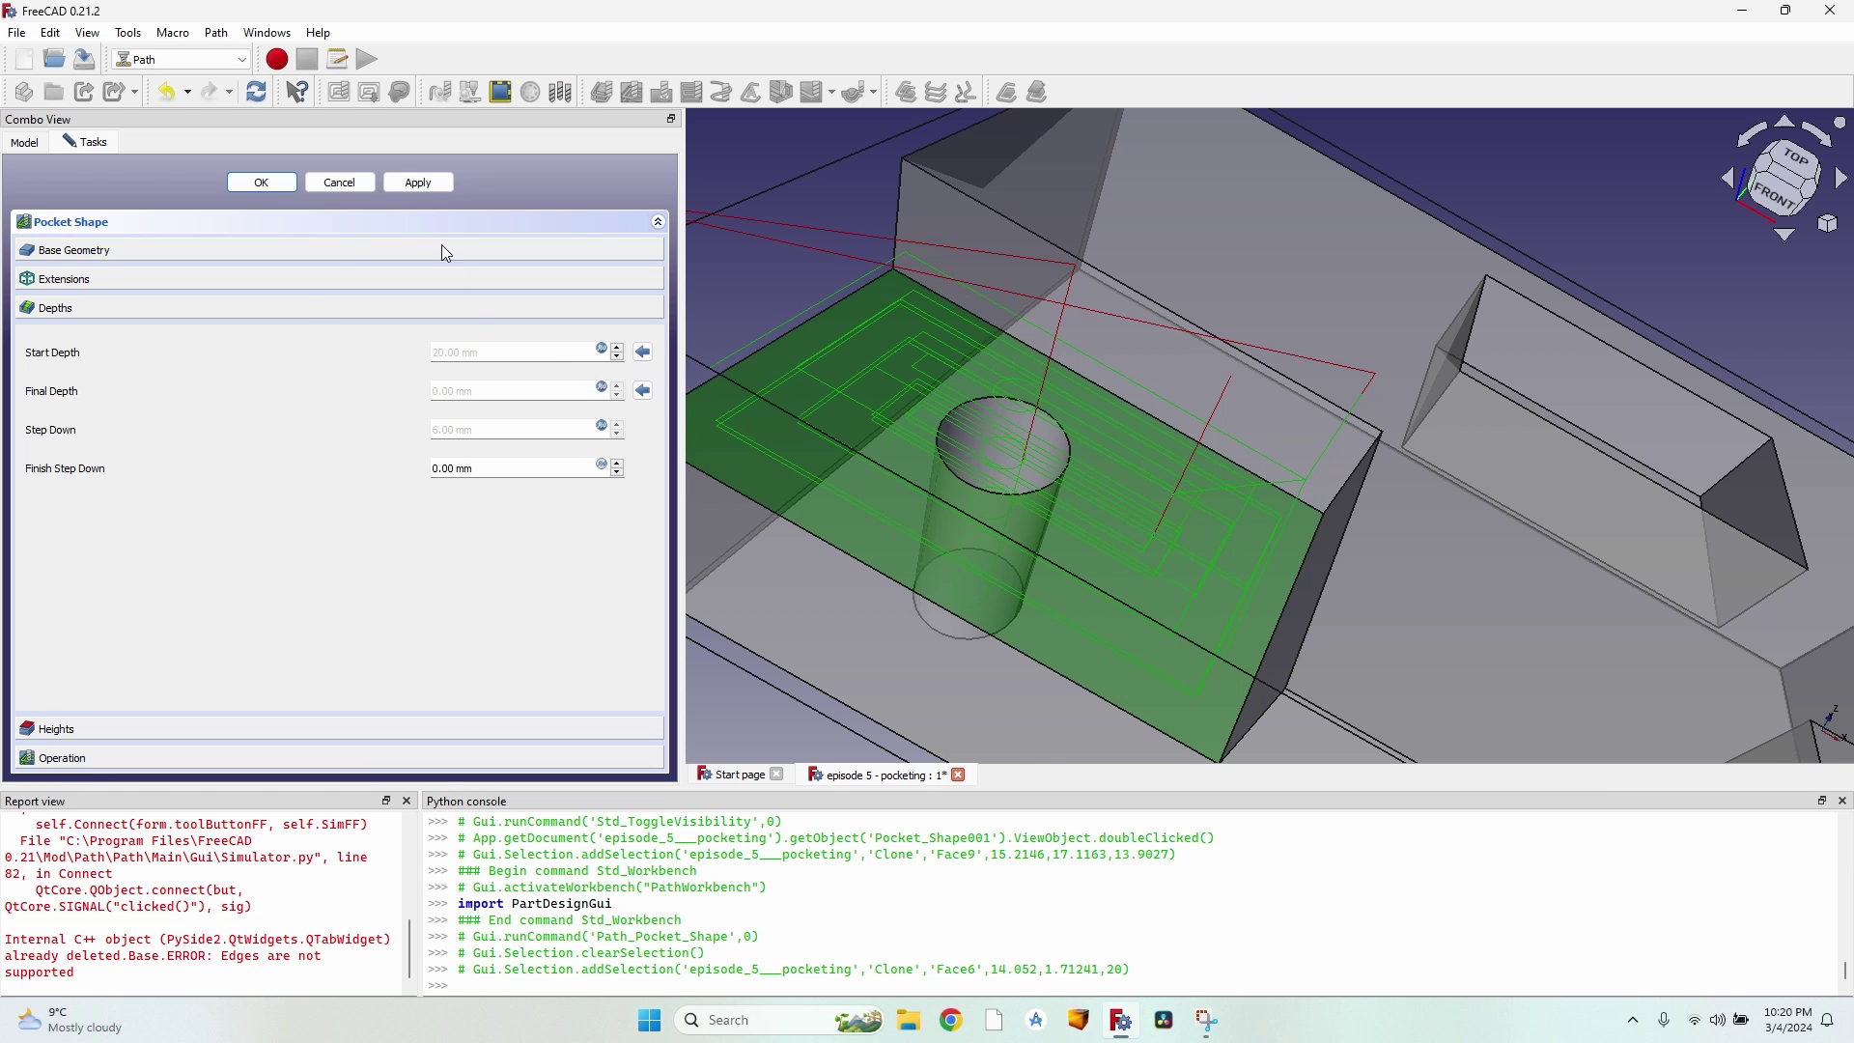
pyautogui.click(262, 182)
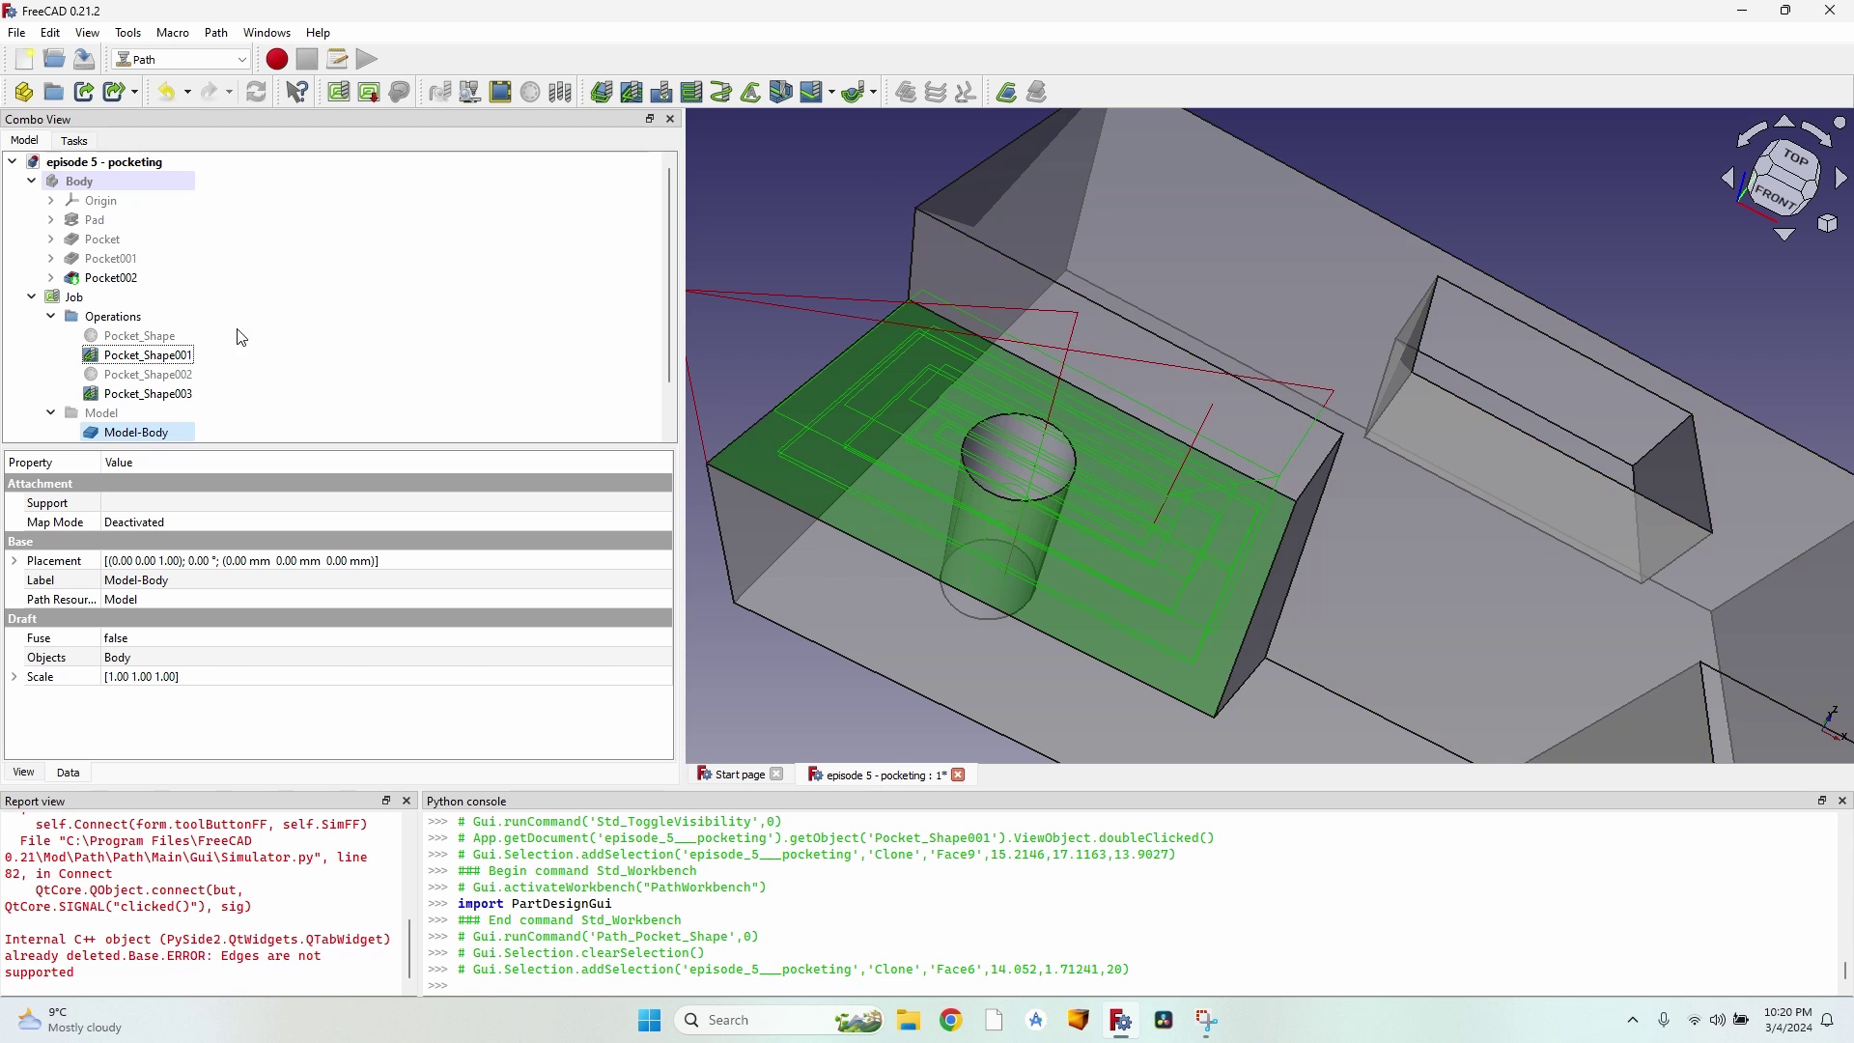
# Step: Hide Pocket_Shape001's toolpath and view Pocket_Shape003's circular path inside the hole
pyautogui.click(144, 355)
pyautogui.press('space')
pyautogui.scroll(3, 1067, 470)
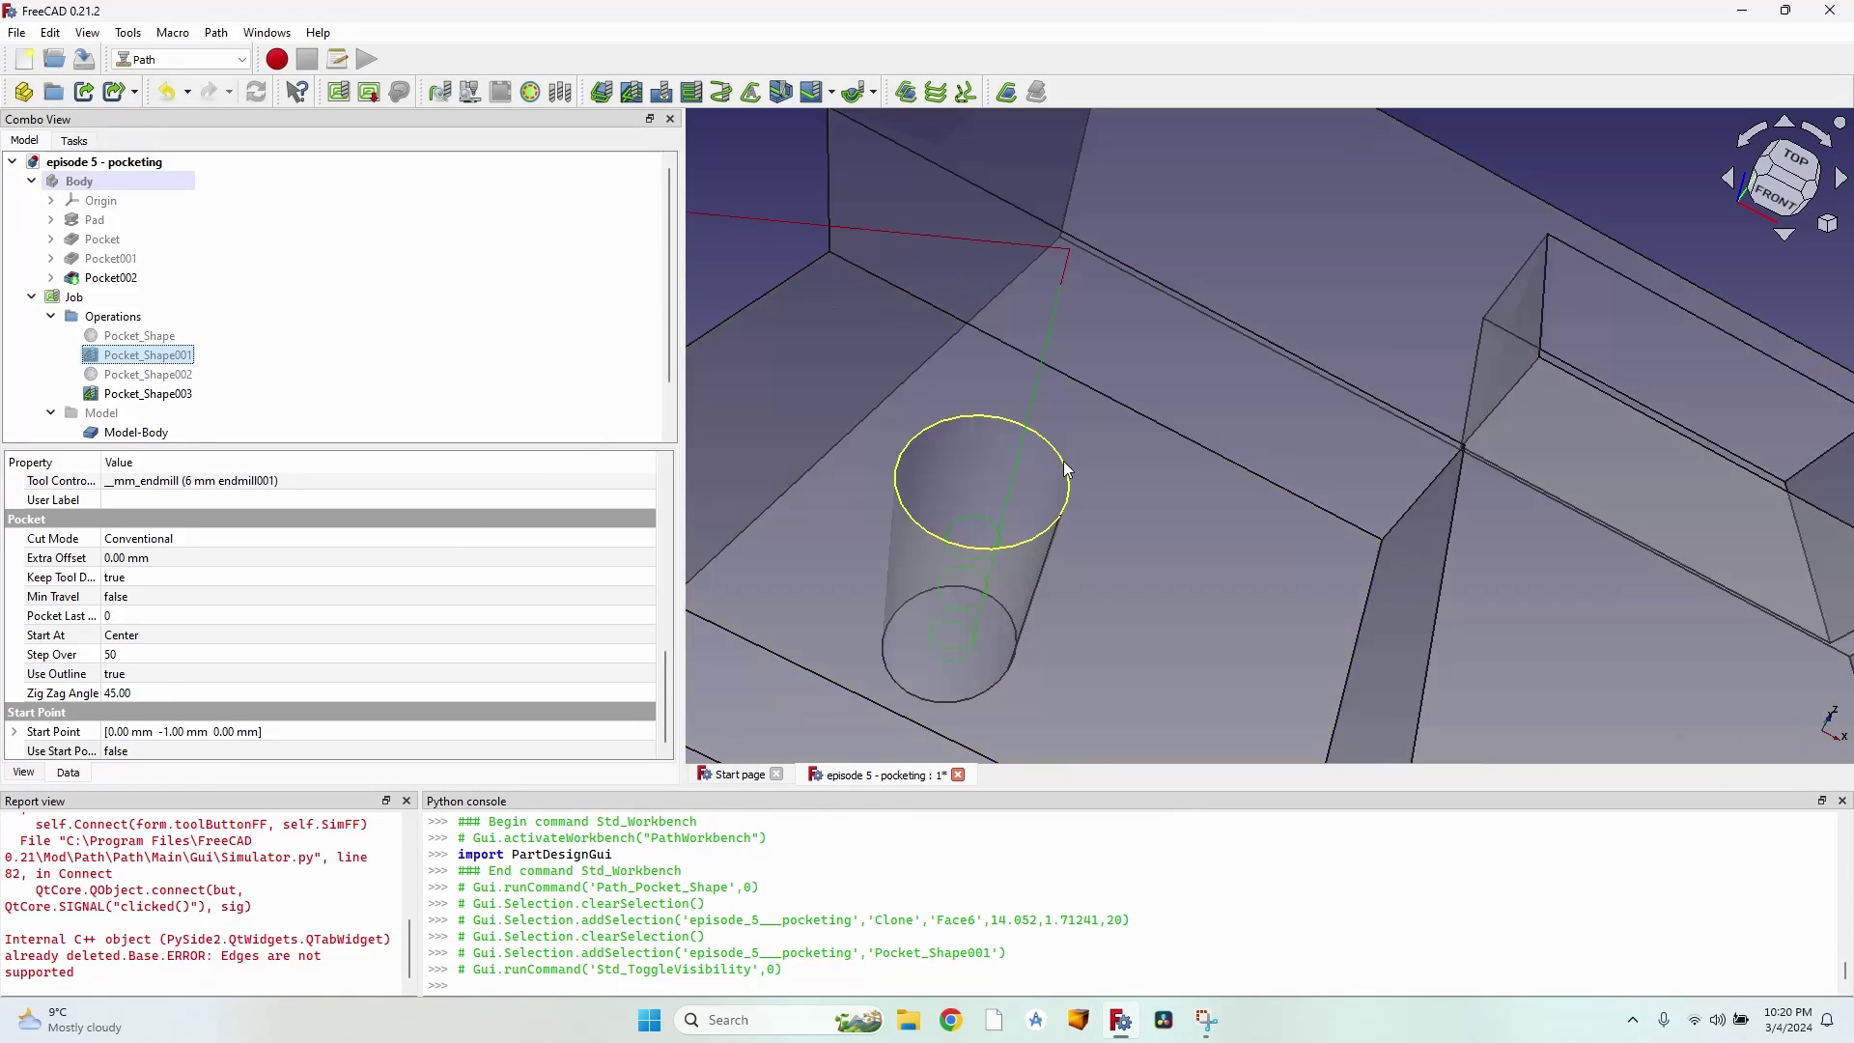
pyautogui.moveTo(1063, 461); pyautogui.dragTo(1141, 443, button='middle')
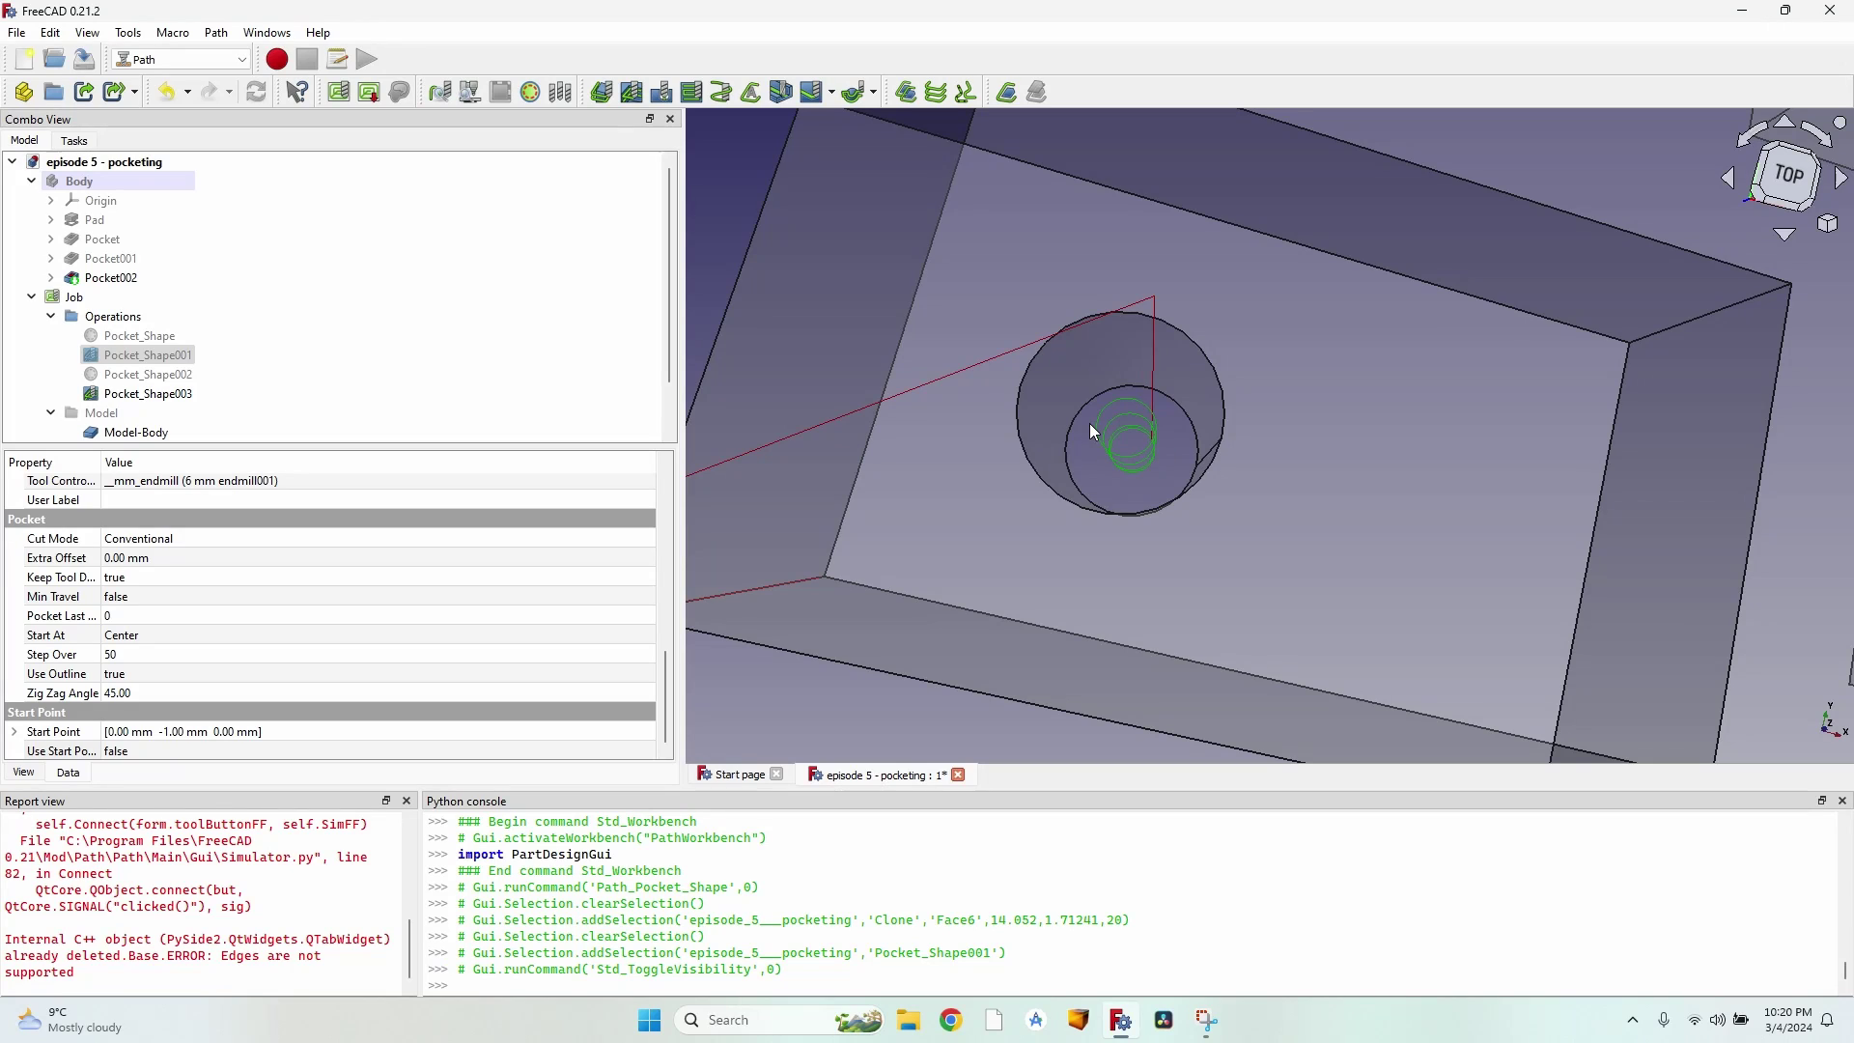
pyautogui.scroll(-5, 1161, 394)
pyautogui.moveTo(1172, 388); pyautogui.dragTo(1176, 280, button='middle')
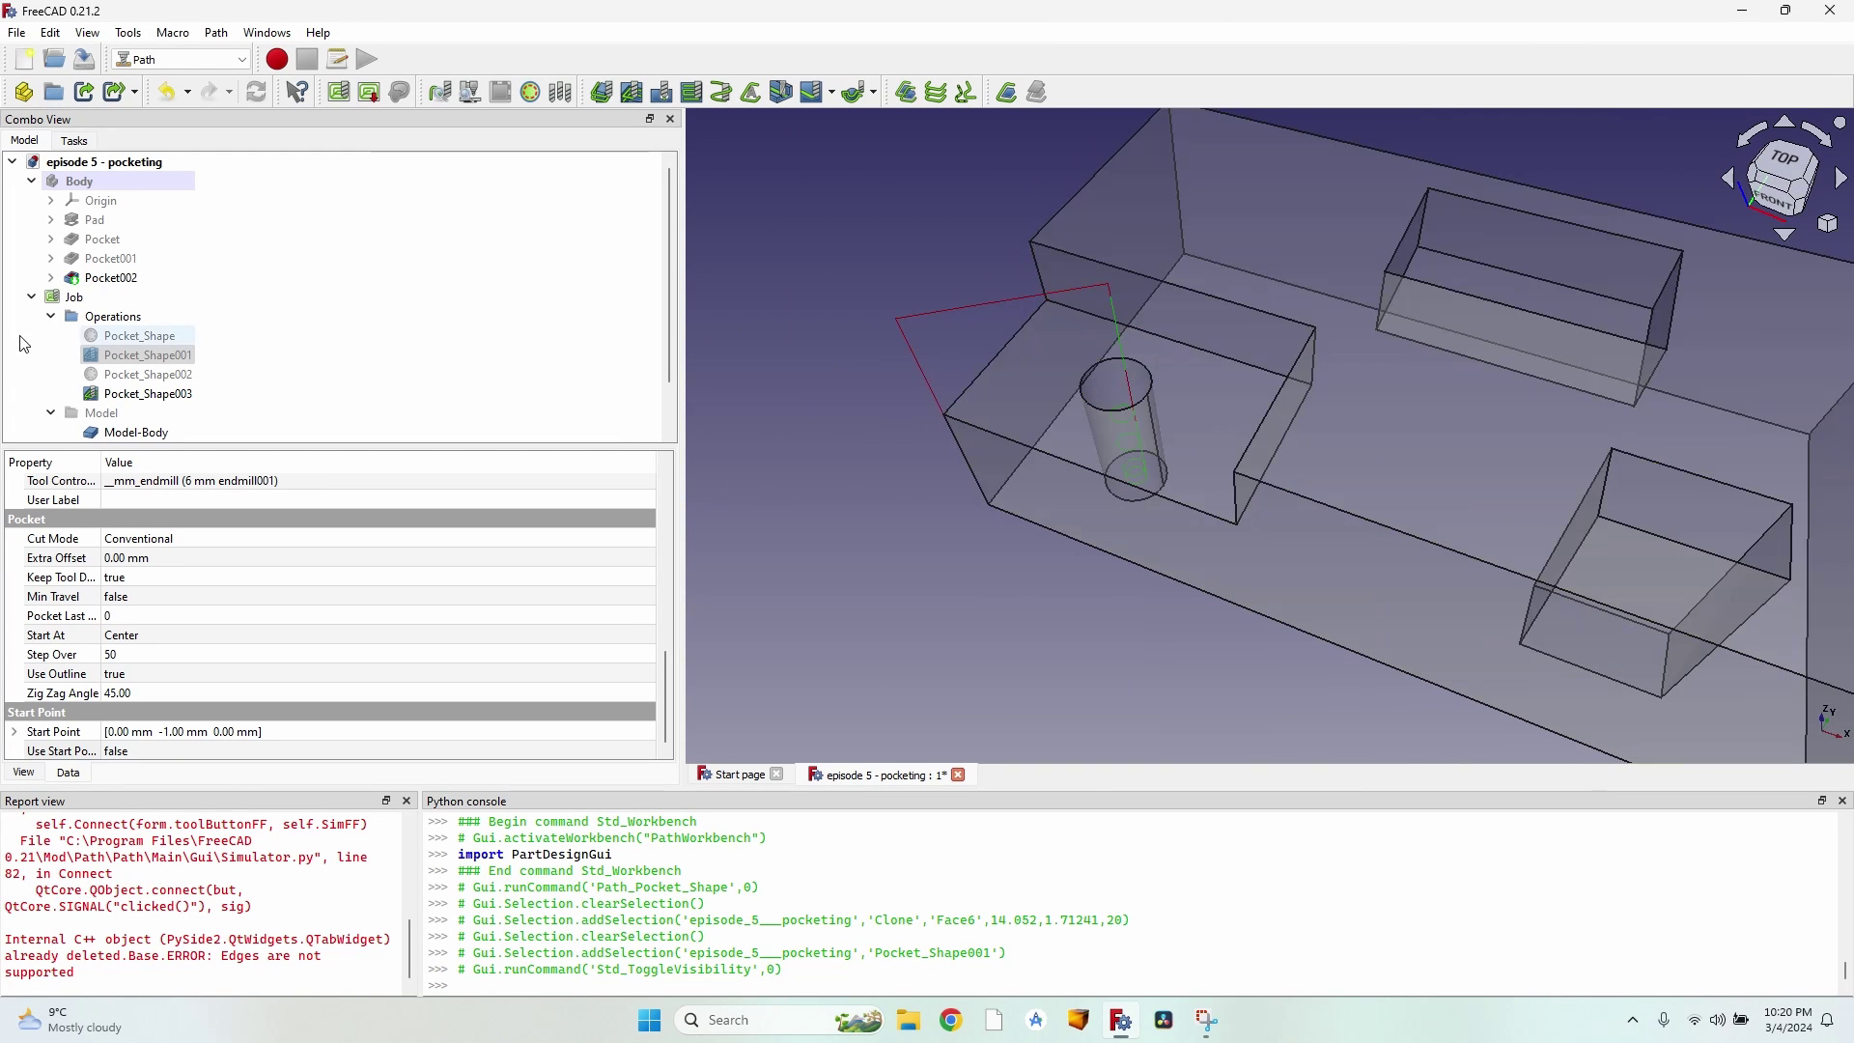